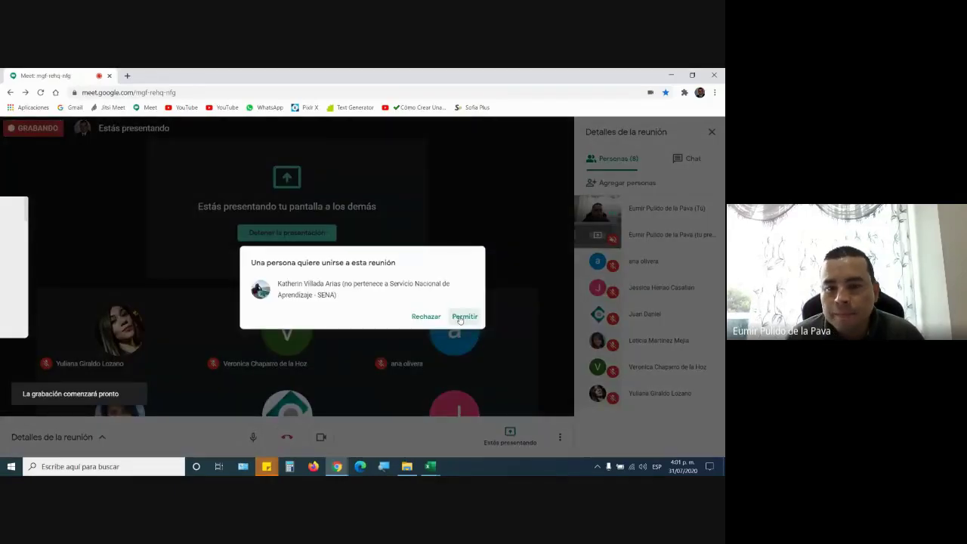
Step: Admit the waiting person into the Google Meet call, then head back to Excel
click(462, 316)
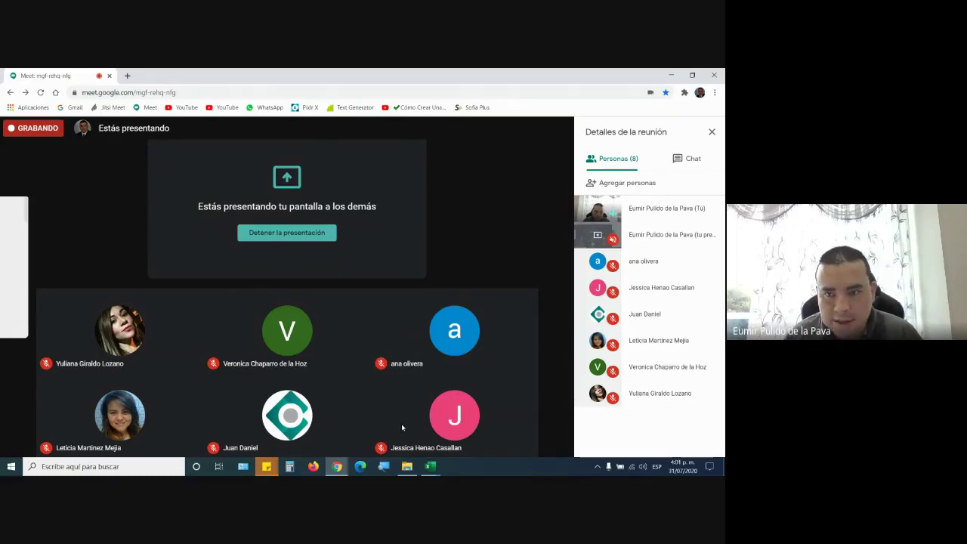
click(430, 466)
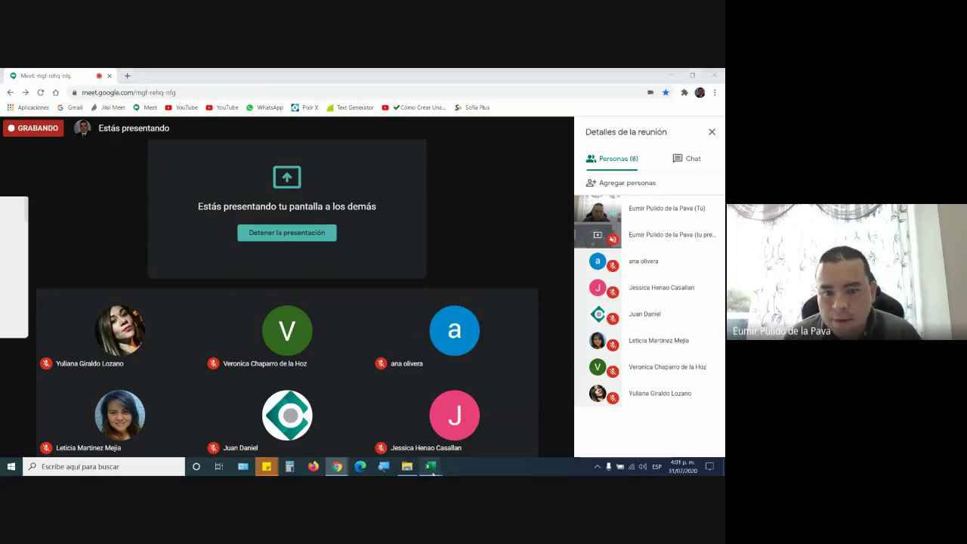
Step: Give the Ejercicio 4 title in merged cell C1 a light-blue fill and bold text
click(395, 432)
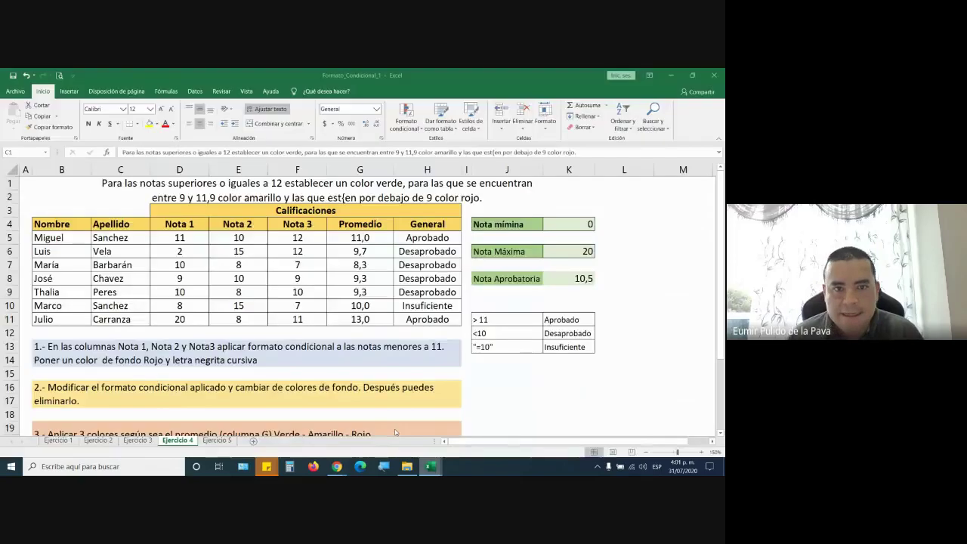
double_click(348, 197)
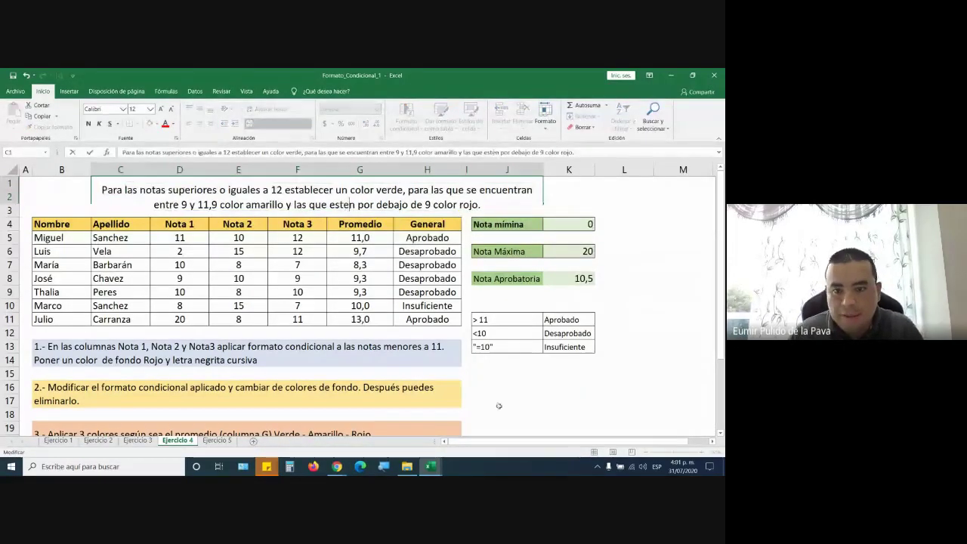
click(498, 406)
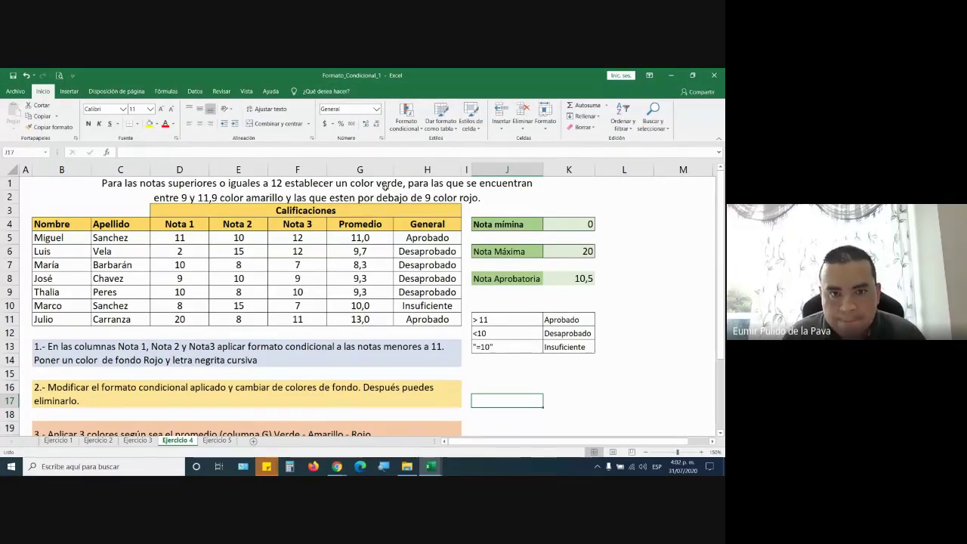
click(242, 198)
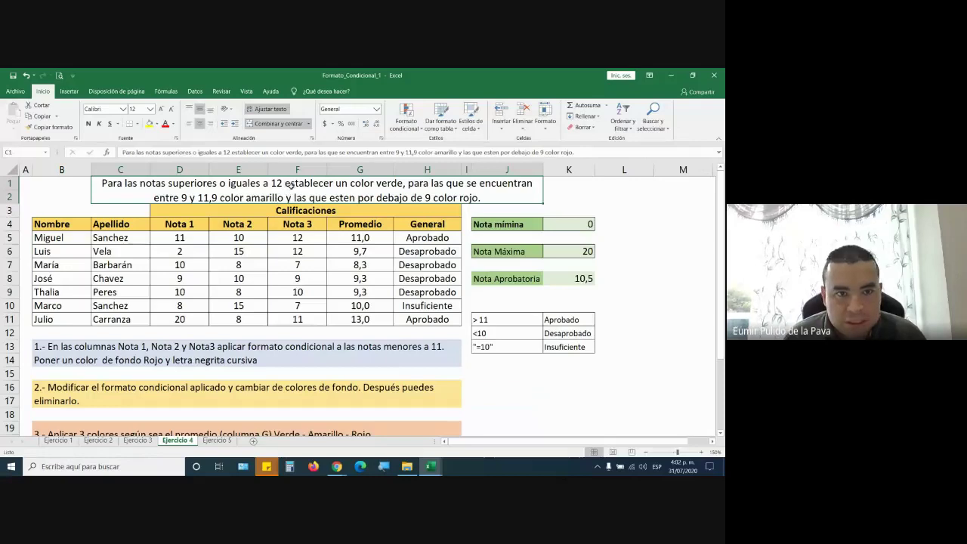
click(156, 124)
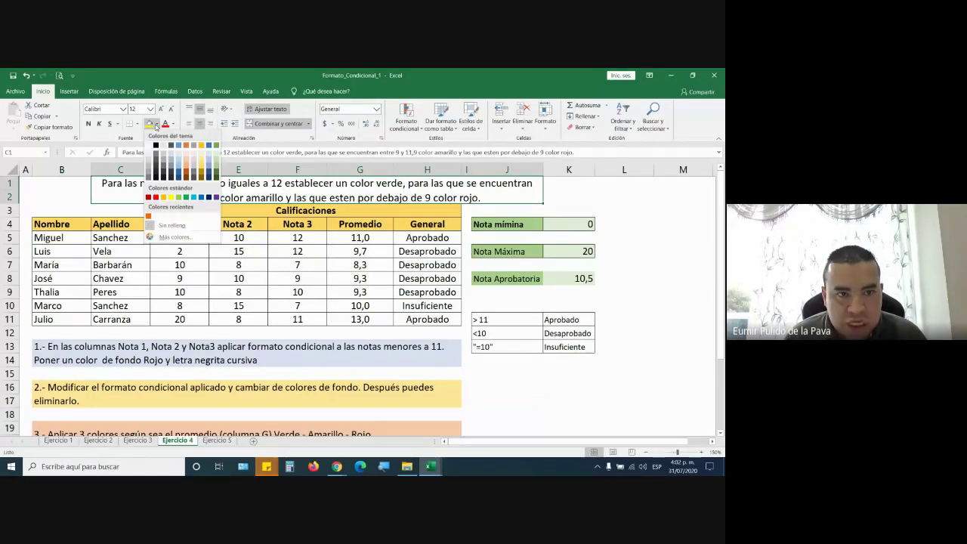
click(210, 158)
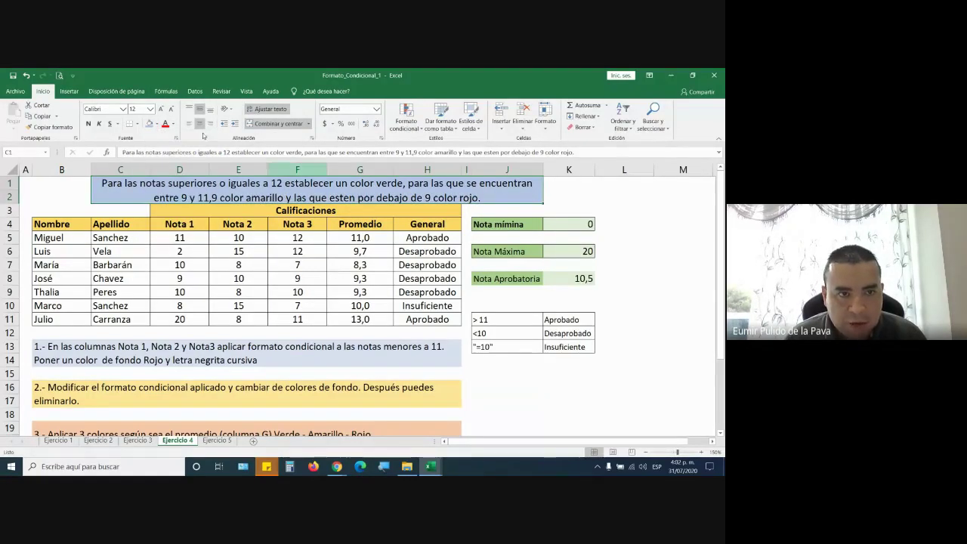
click(88, 123)
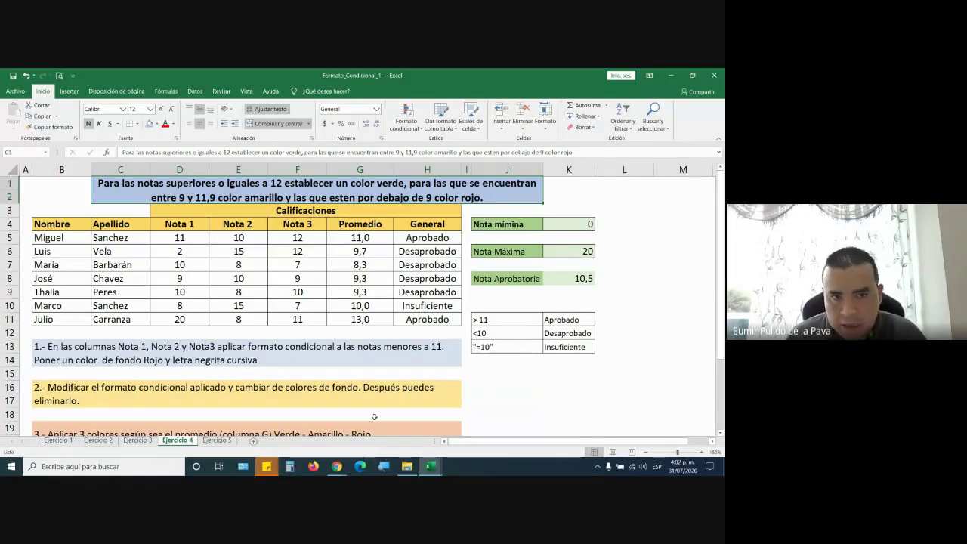
drag(186, 237, 181, 317)
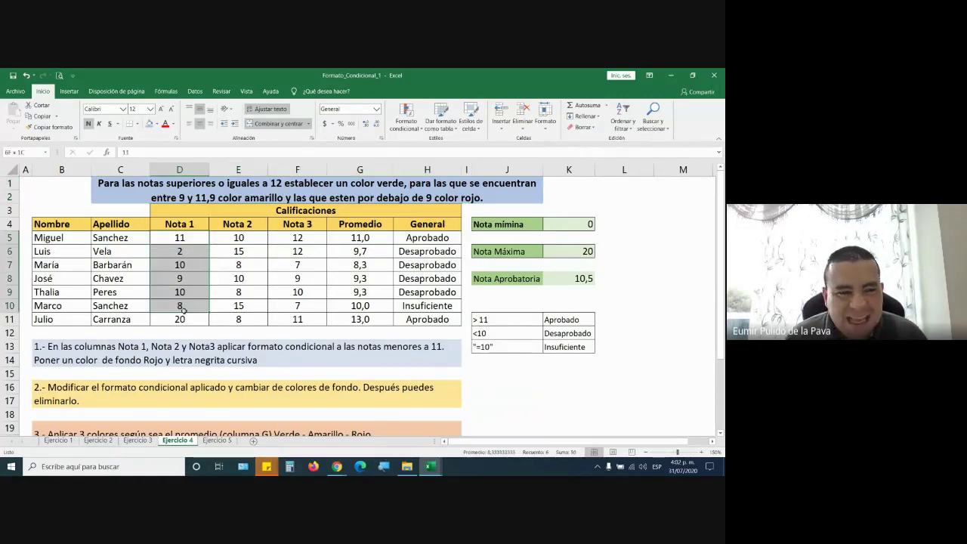
drag(239, 237, 239, 314)
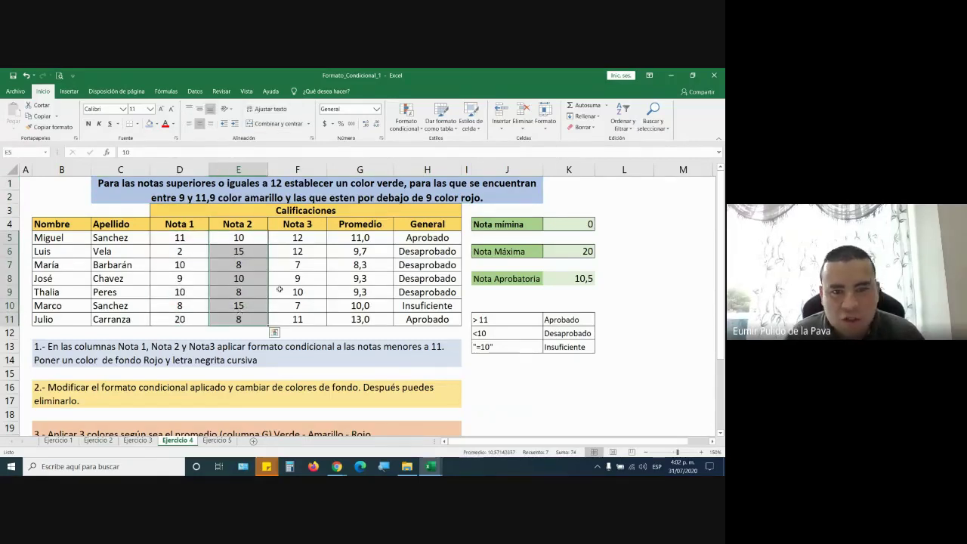
click(303, 188)
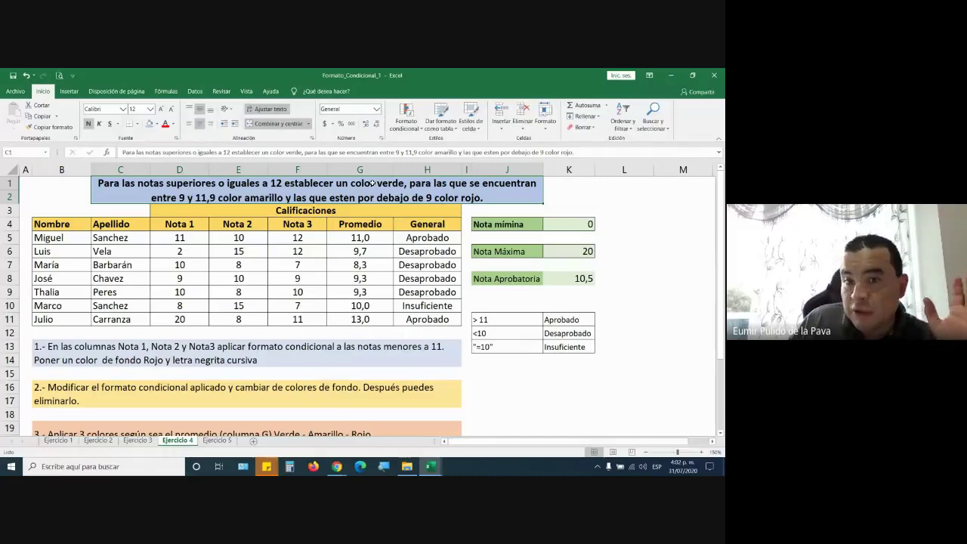
Step: Show the chat panel in the Google Meet call
click(337, 466)
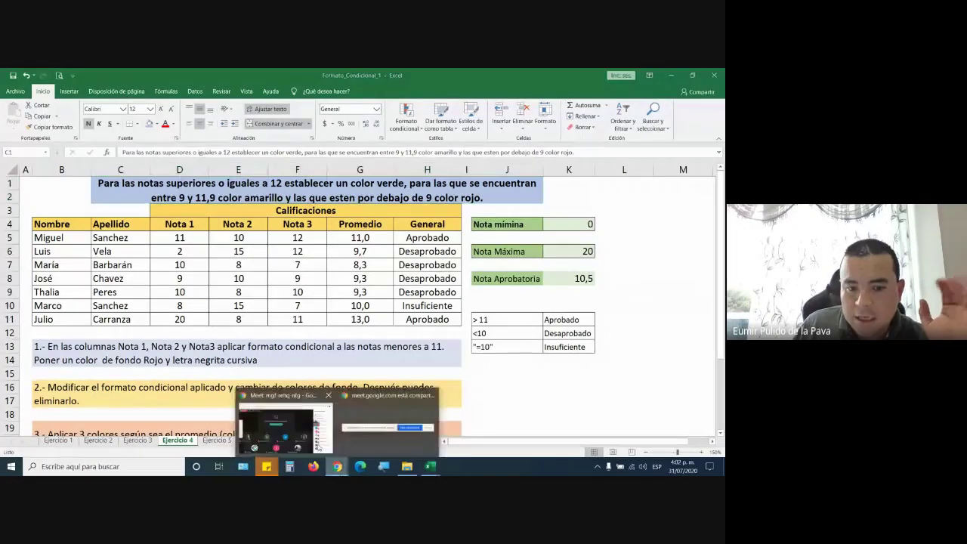
click(285, 427)
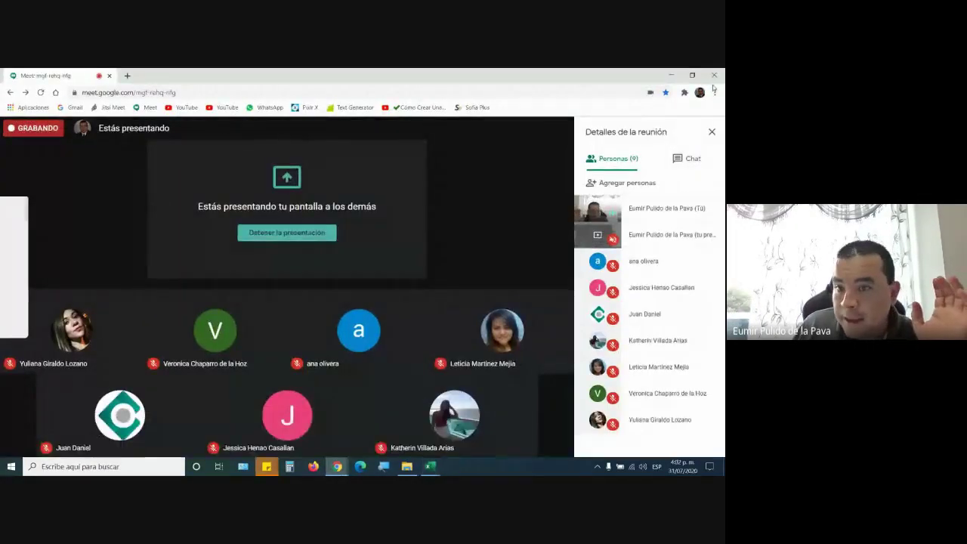
click(681, 158)
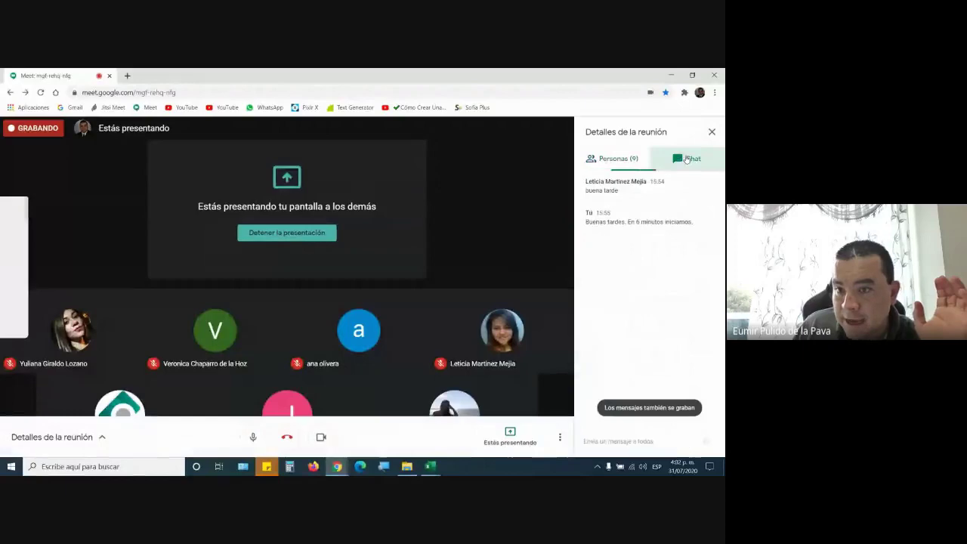
Step: Return to the Formato_Condicional_1 workbook and select the Nota 1 grades D5:D11
click(437, 467)
click(457, 445)
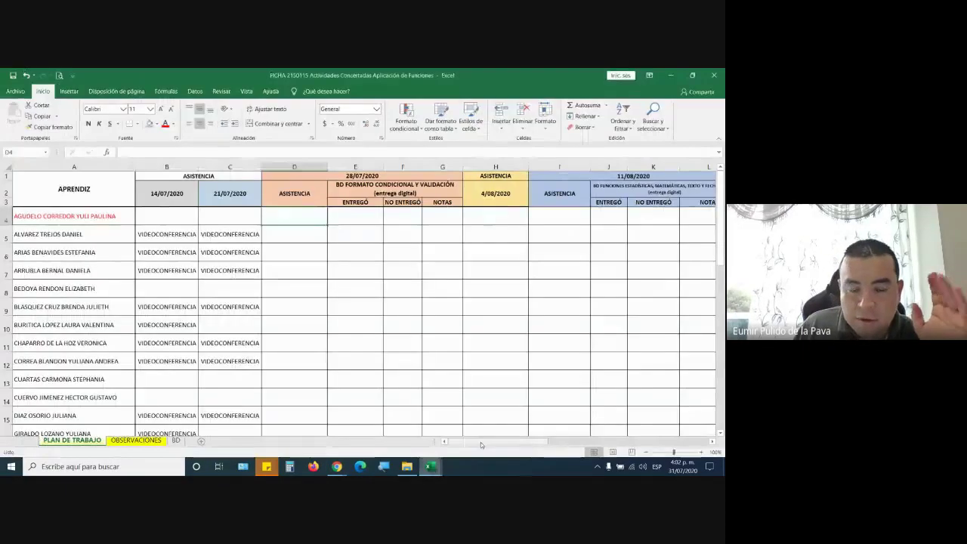
mouse_move(430, 466)
click(396, 427)
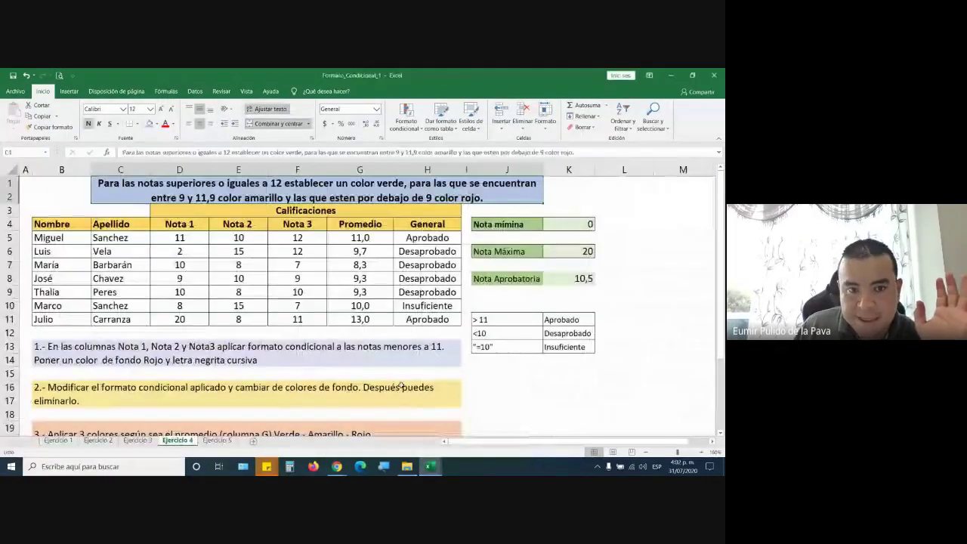
drag(182, 238, 180, 319)
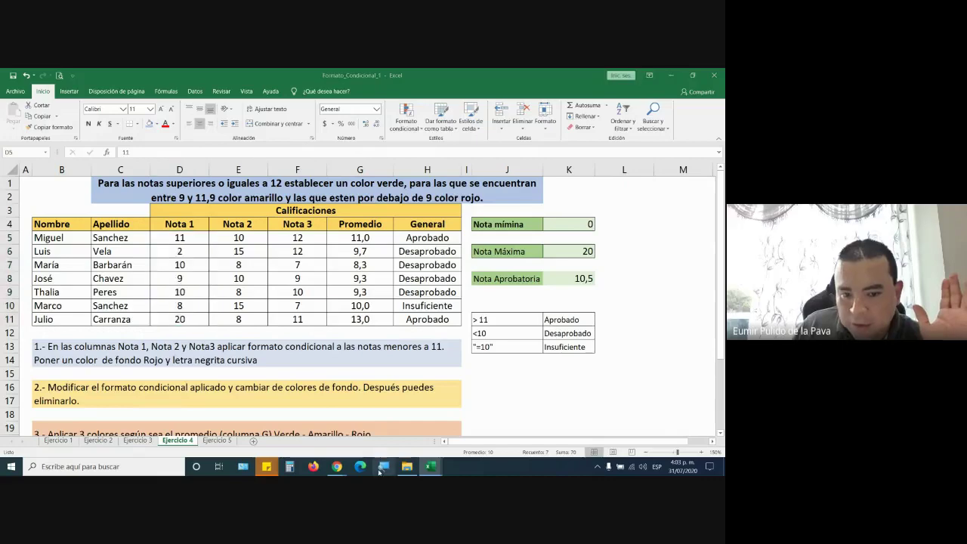
Step: Magnify the screen to about 200% and open the Formato condicional menu
key(super+plus)
click(335, 427)
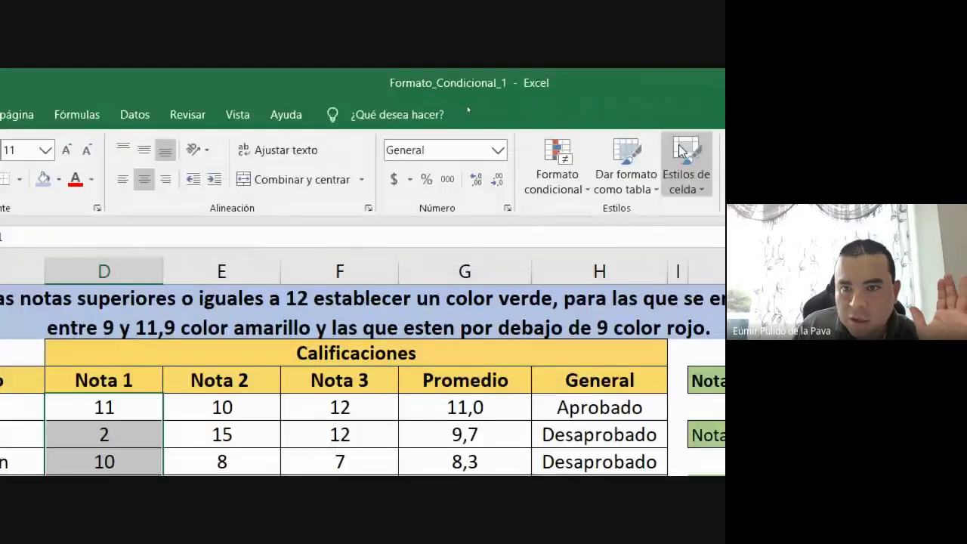
click(538, 163)
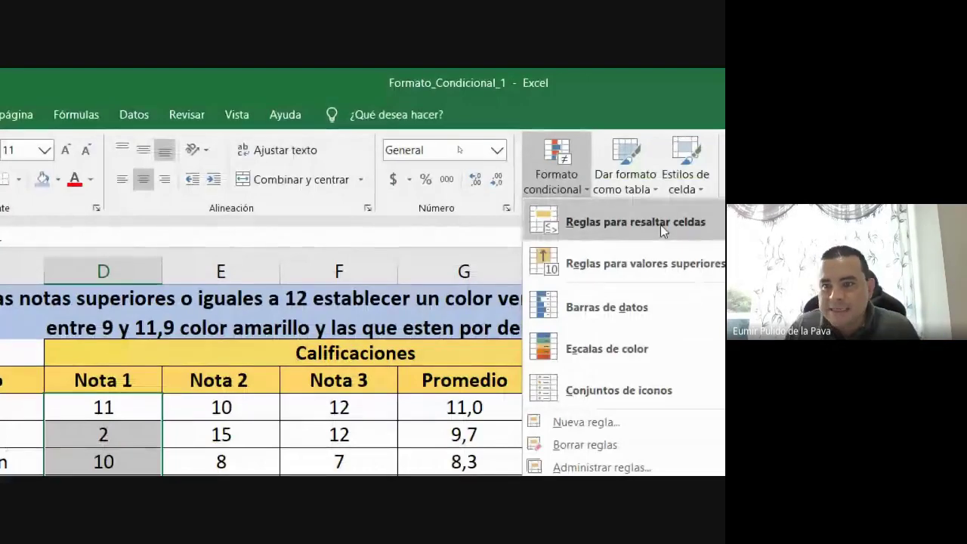
mouse_move(660, 224)
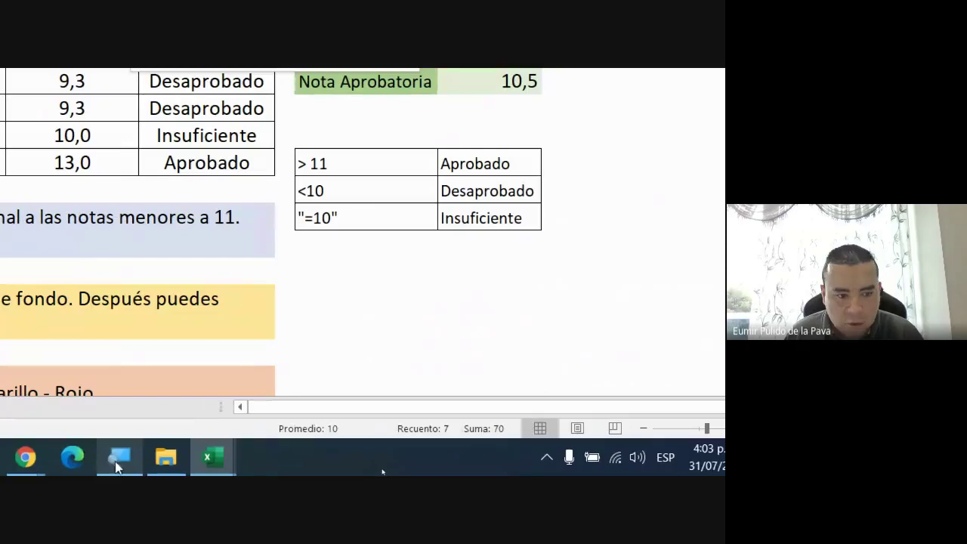
Step: Admit the waiting participant in Google Meet and return to the Excel grades sheet
mouse_move(149, 457)
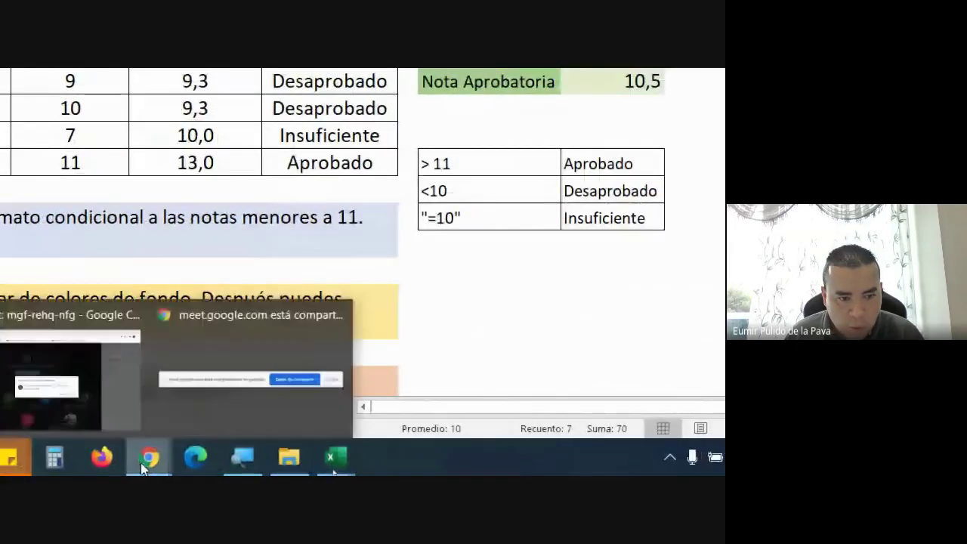
click(76, 400)
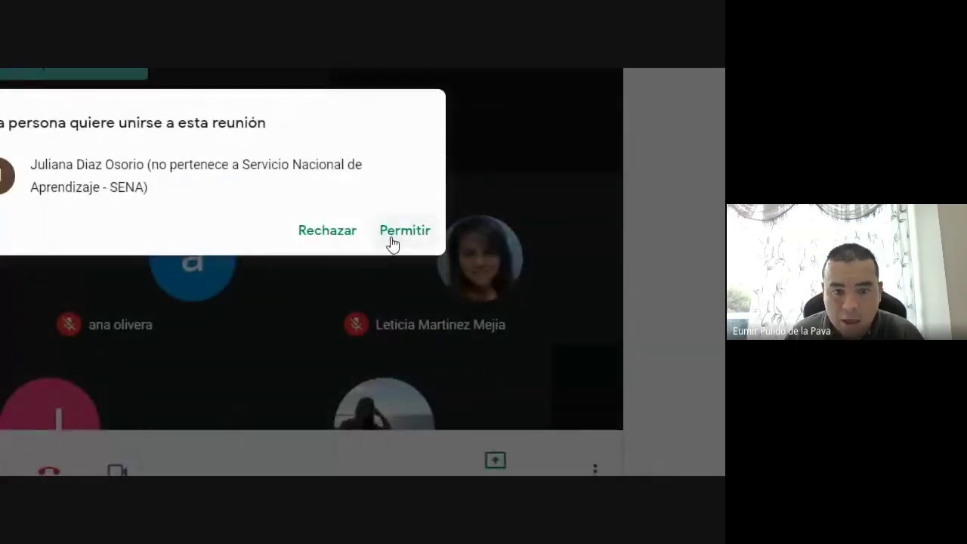
click(391, 243)
mouse_move(337, 458)
click(283, 401)
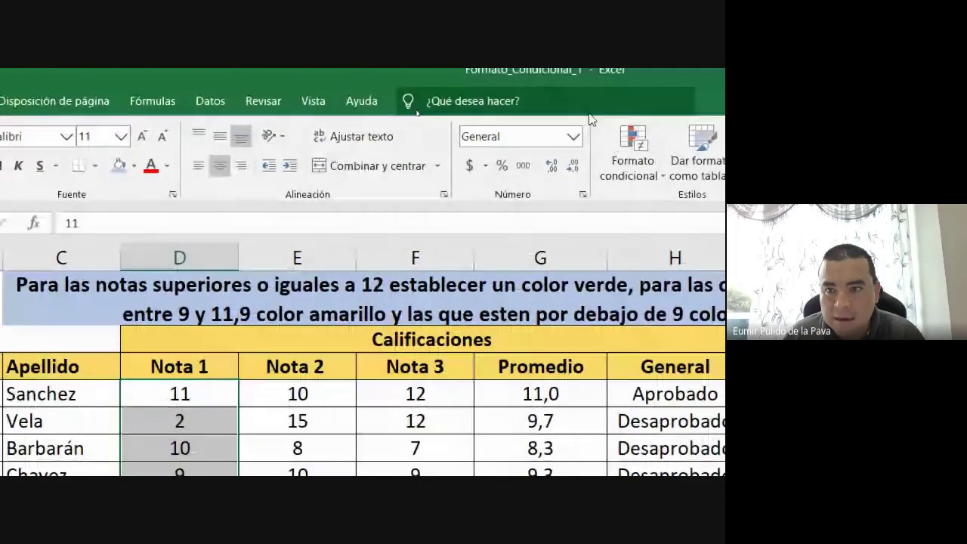
Step: Start a new conditional rule for cell values mayor o igual que 12
click(632, 155)
mouse_move(392, 222)
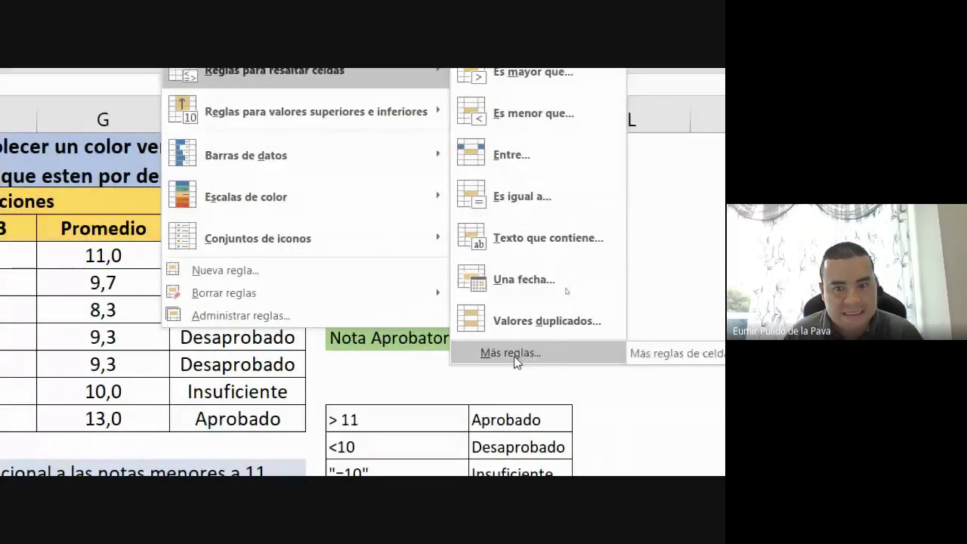
click(515, 361)
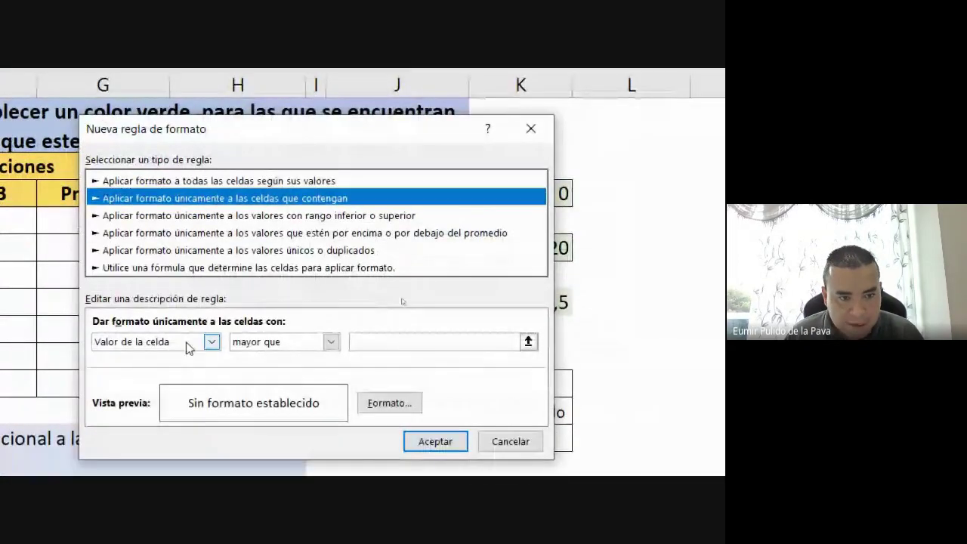
click(331, 341)
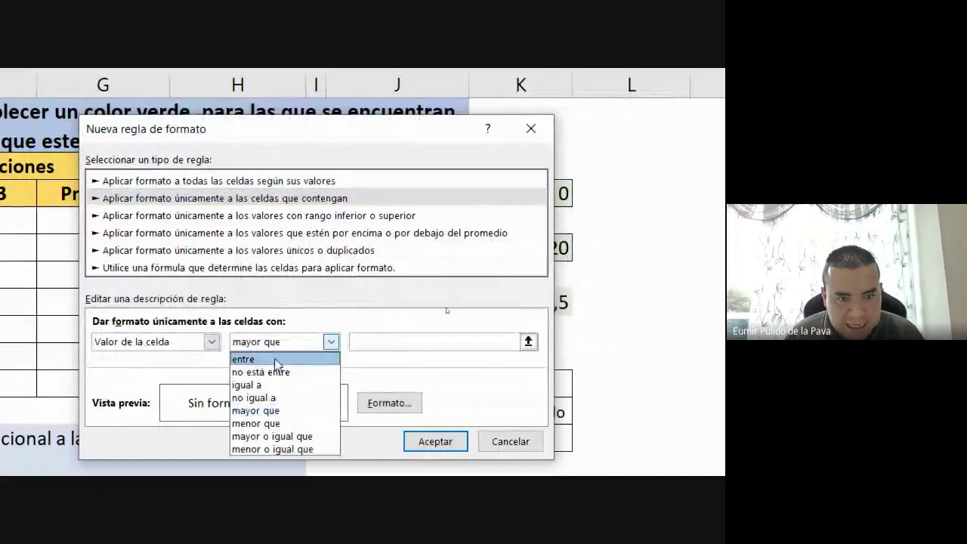
click(269, 442)
click(401, 341)
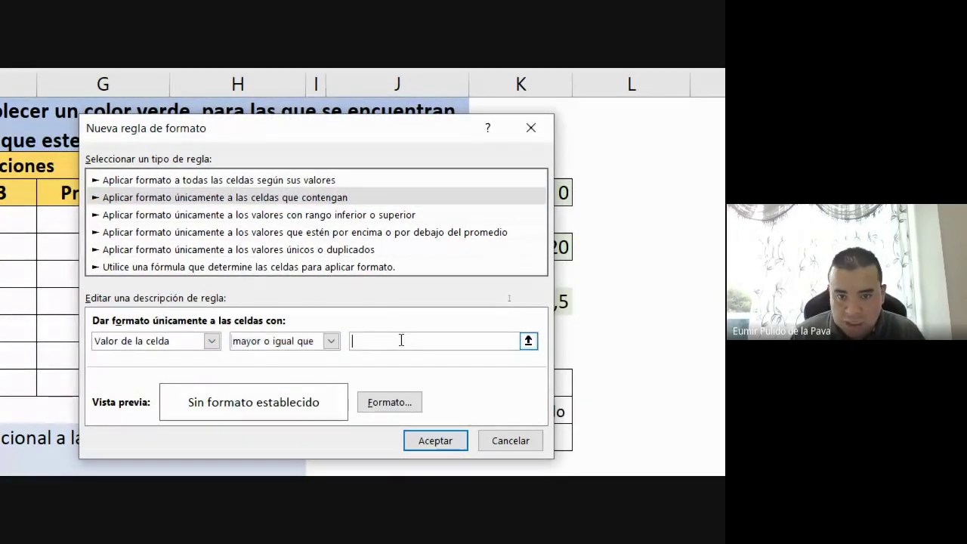
text(12)
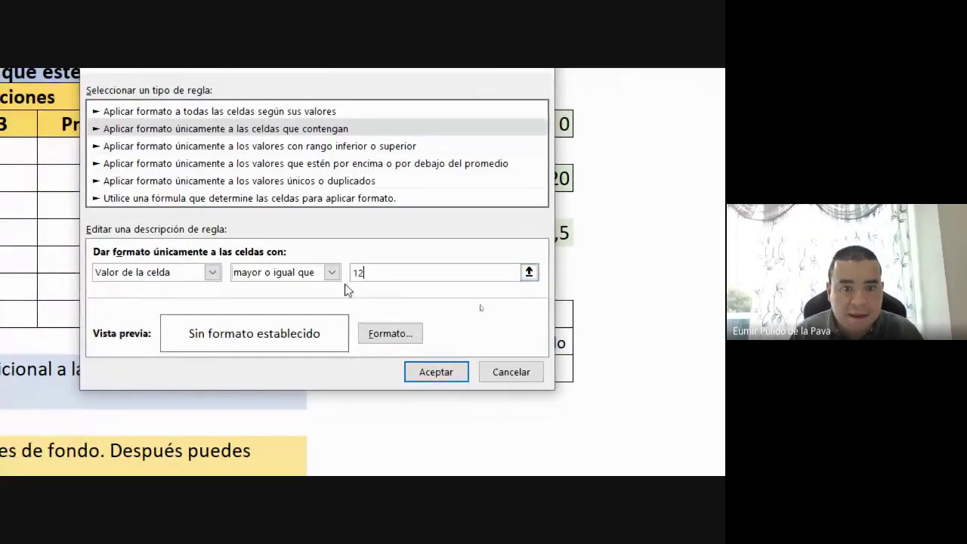
Step: Correct the rule's operator and threshold back to mayor o igual que 12
click(332, 273)
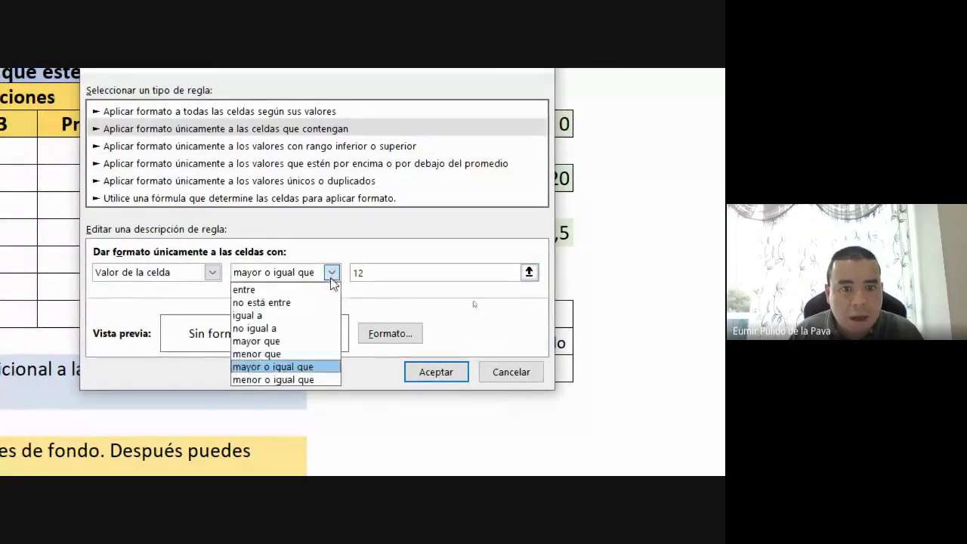
click(306, 341)
key(Tab)
text(11)
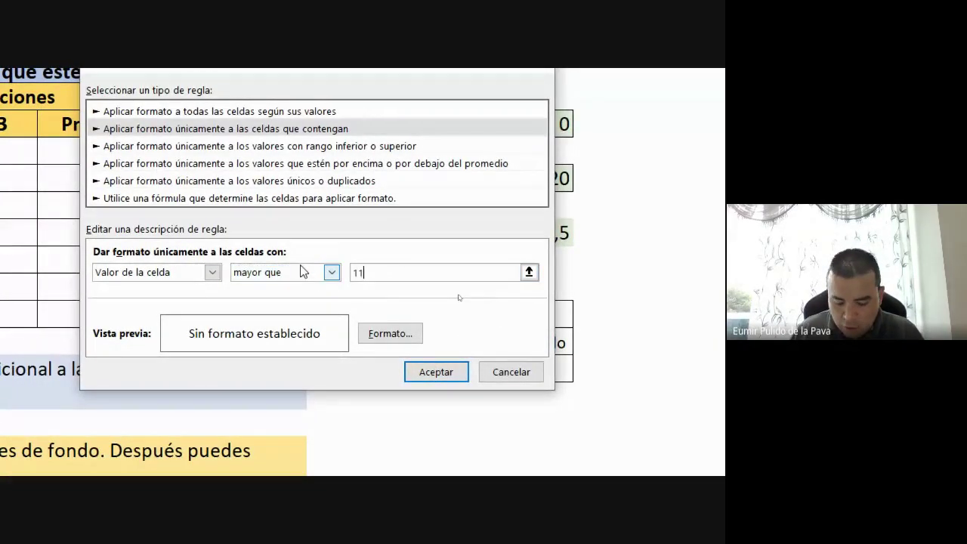
text(.)
text(9)
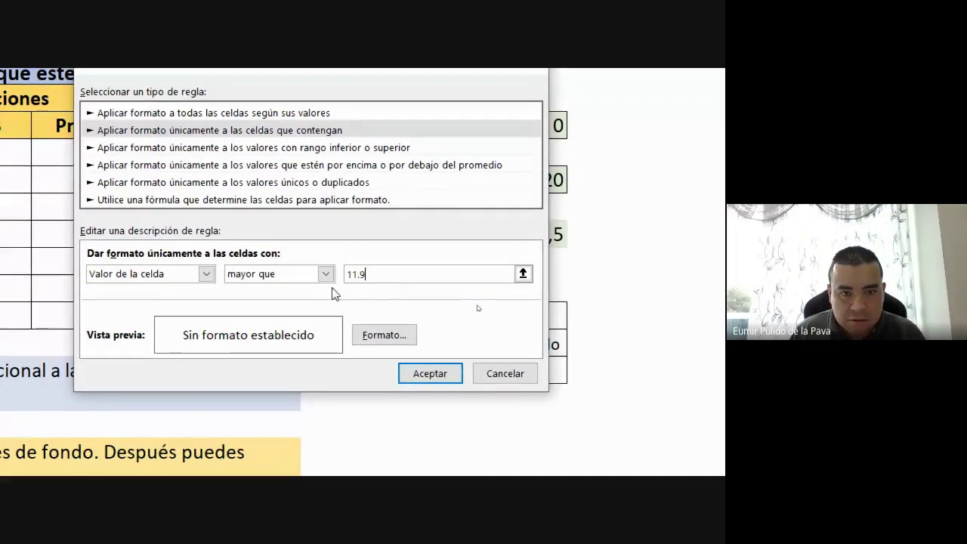
click(324, 272)
click(299, 366)
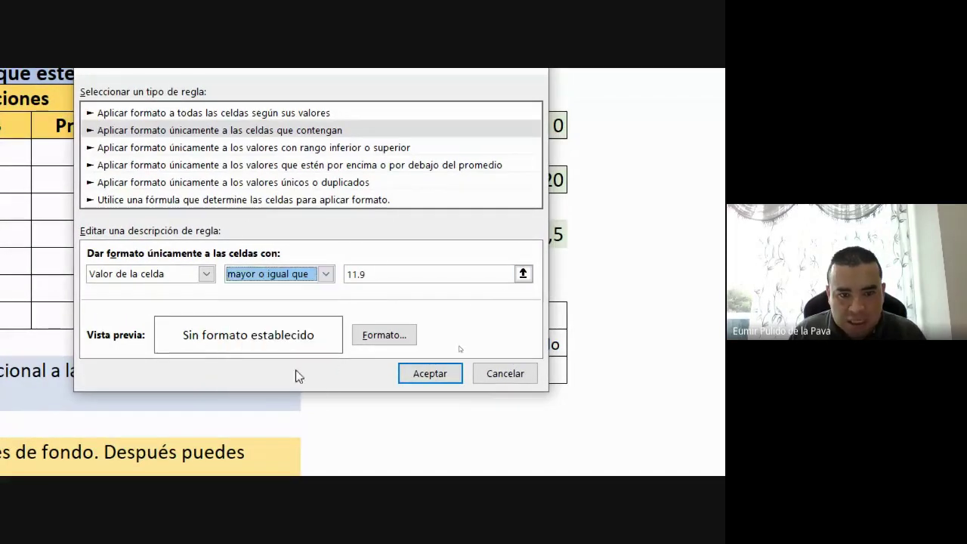
double_click(381, 274)
text(12)
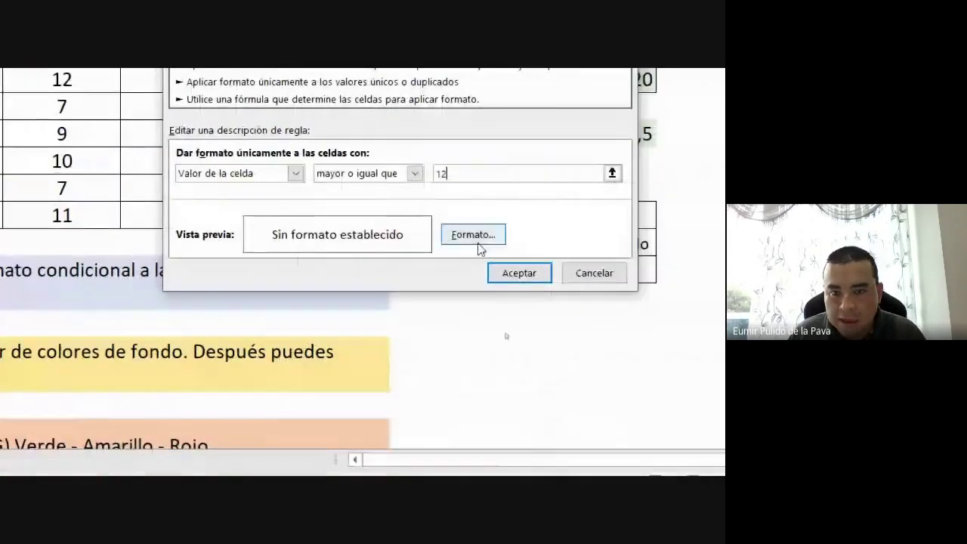
Step: Give the 12-or-more rule a green fill and apply it to the grades
click(478, 240)
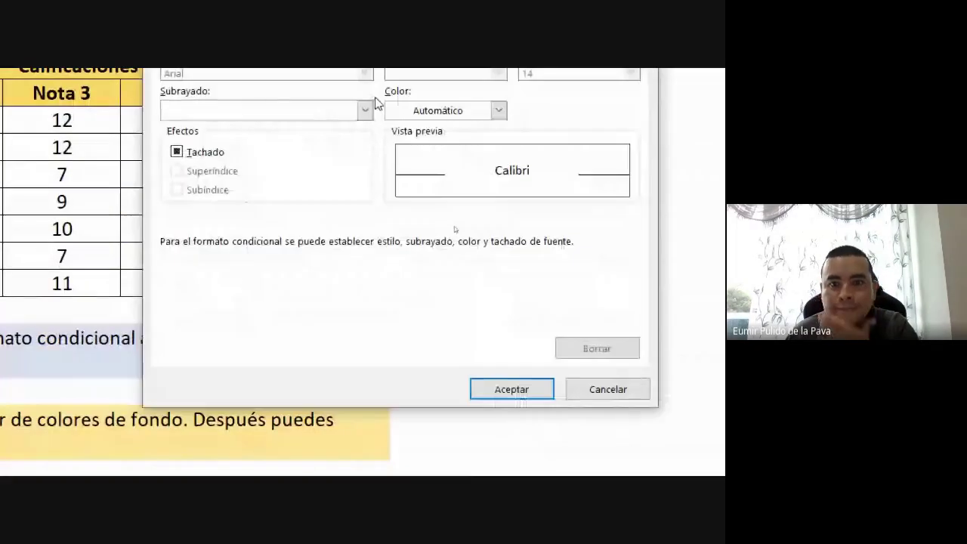
click(364, 94)
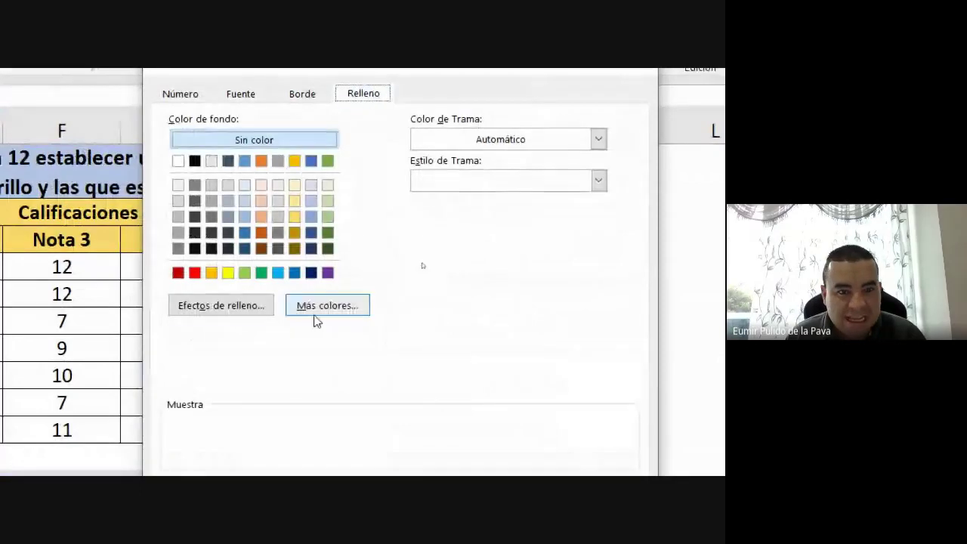
click(261, 273)
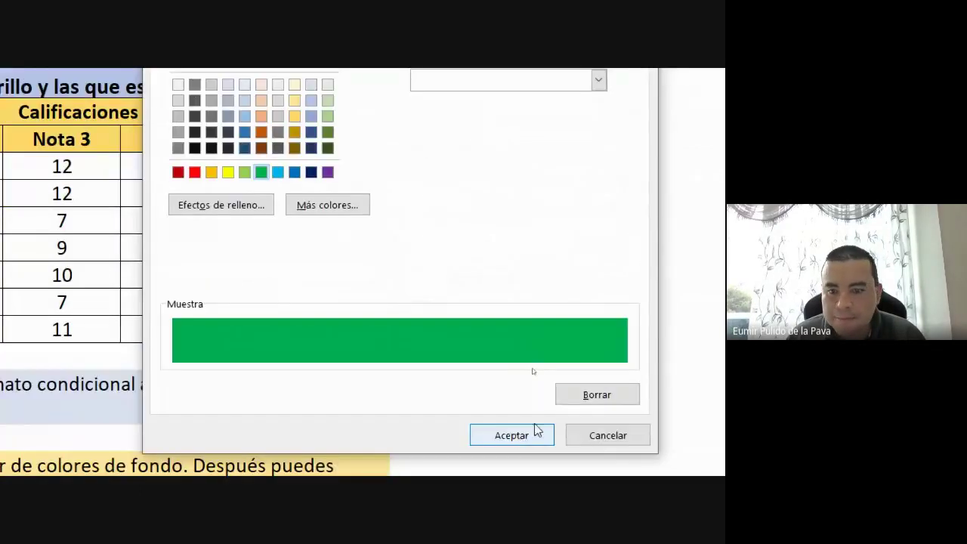
click(533, 431)
click(515, 386)
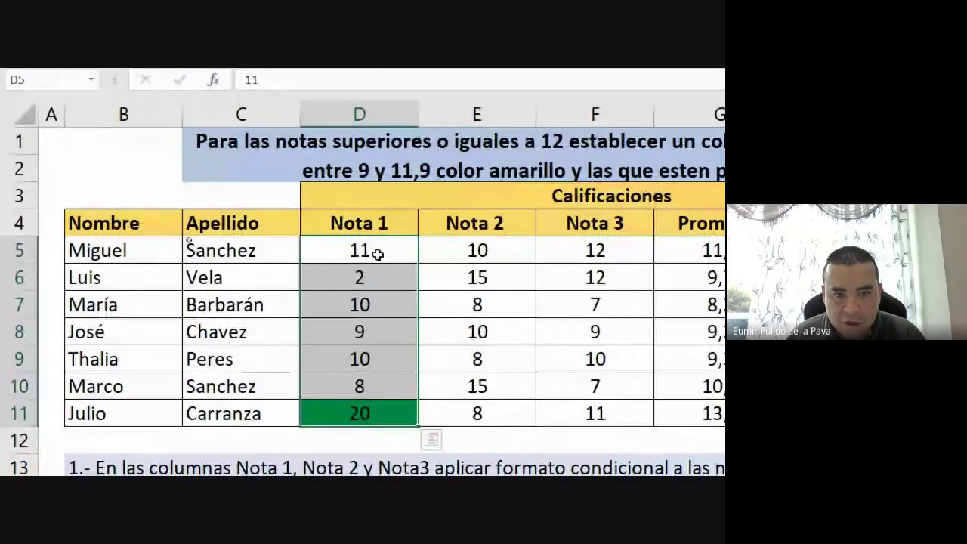
Step: Change D5's grade to 12 and reselect the Nota 1 grades D5:D11
click(377, 252)
text(12)
key(Return)
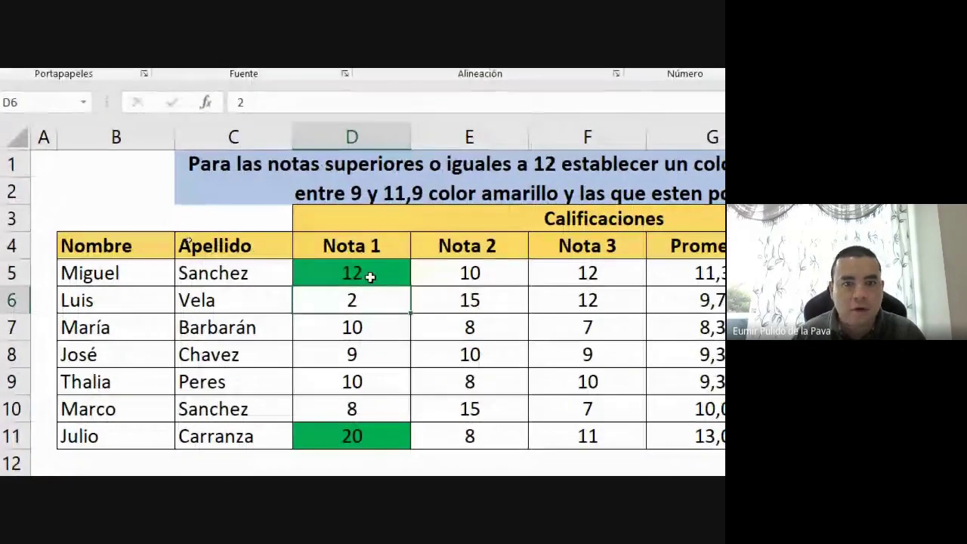
drag(370, 277, 359, 437)
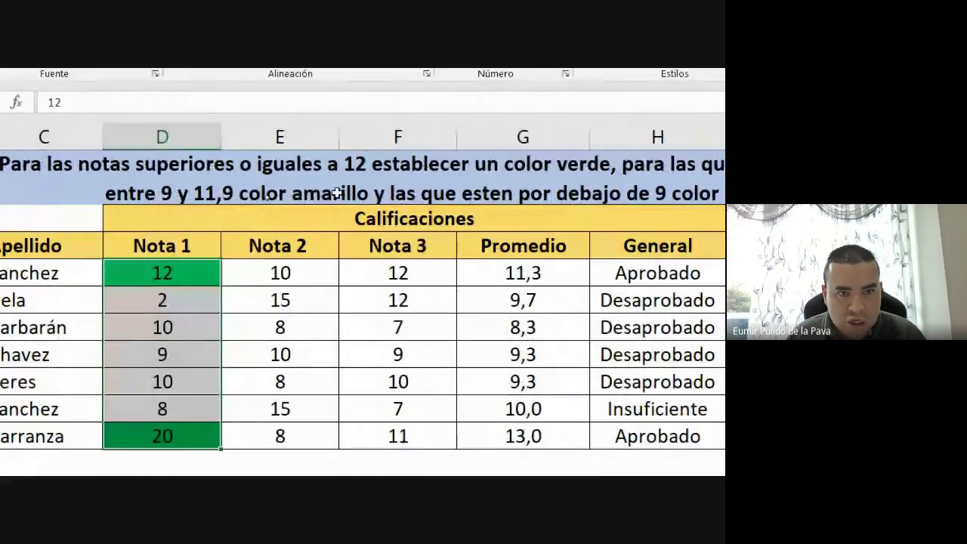
drag(204, 276, 173, 432)
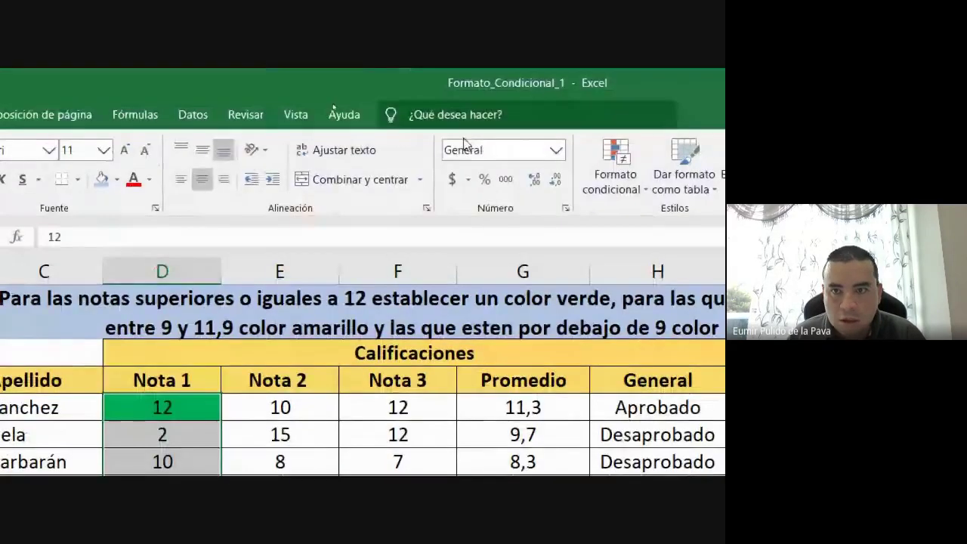
Step: Add an Entre rule highlighting Nota 1 grades from 9 to 11,9 in yellow fill
click(615, 169)
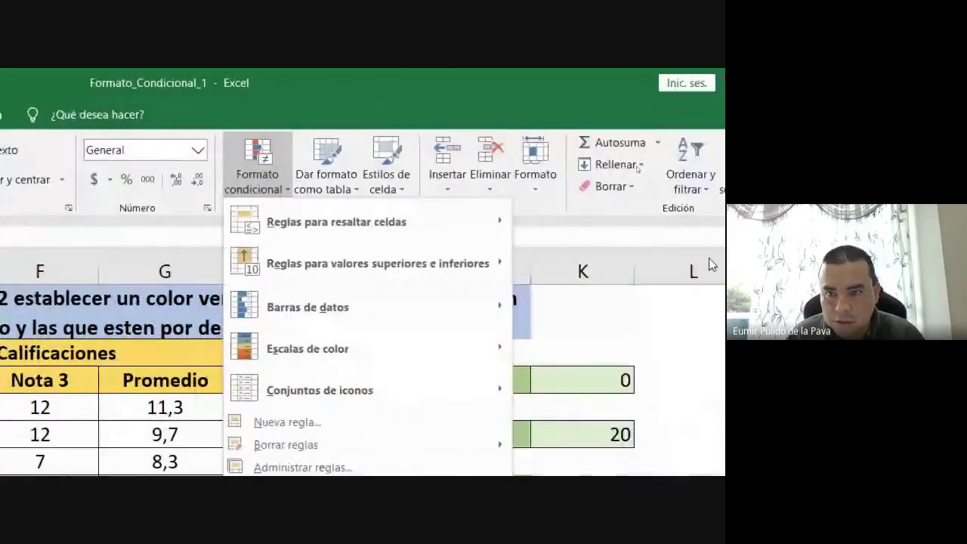
mouse_move(393, 251)
mouse_move(394, 225)
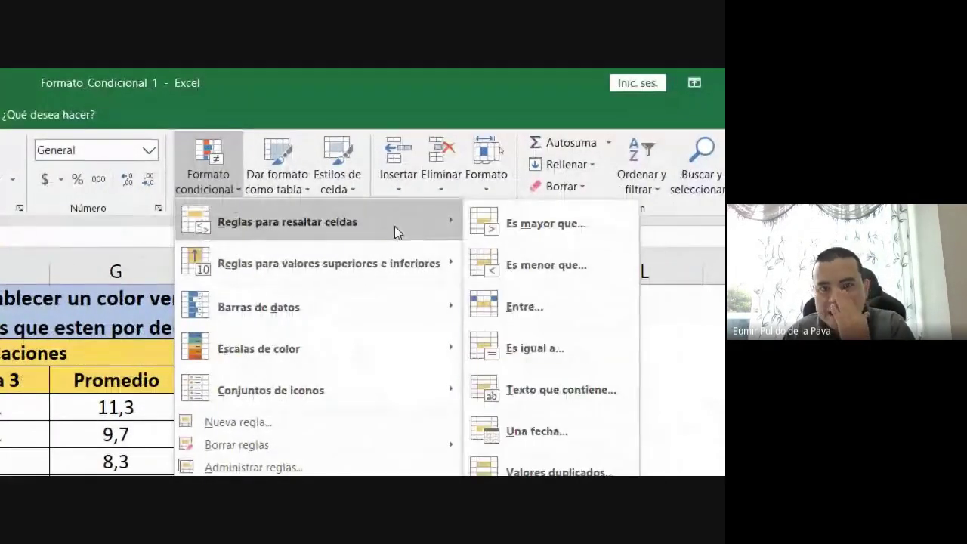
click(498, 305)
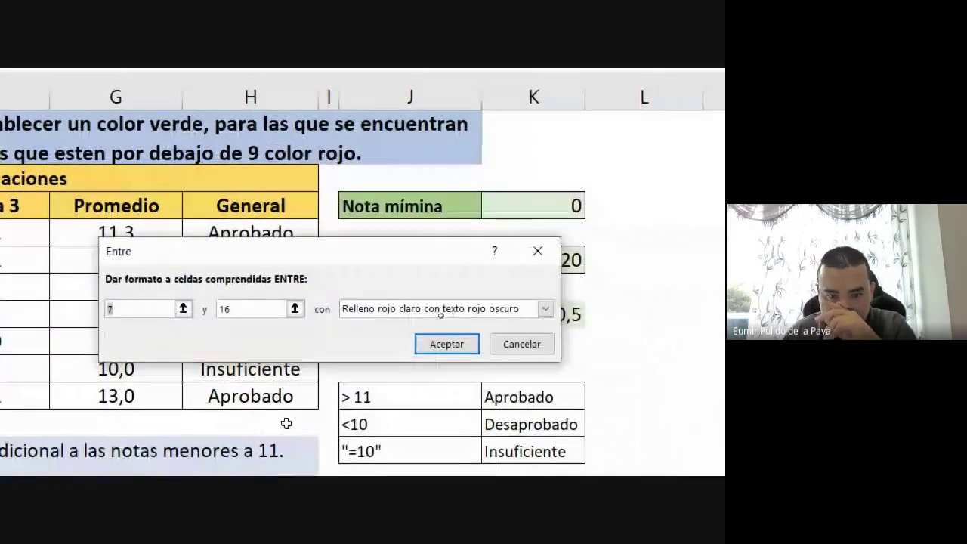
text(9)
key(Tab)
text(11,9)
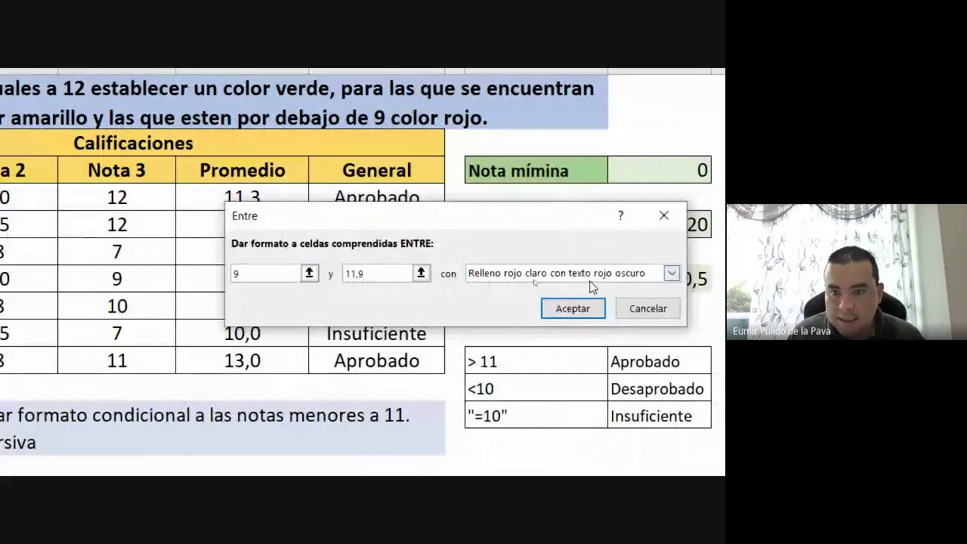
click(670, 272)
click(514, 368)
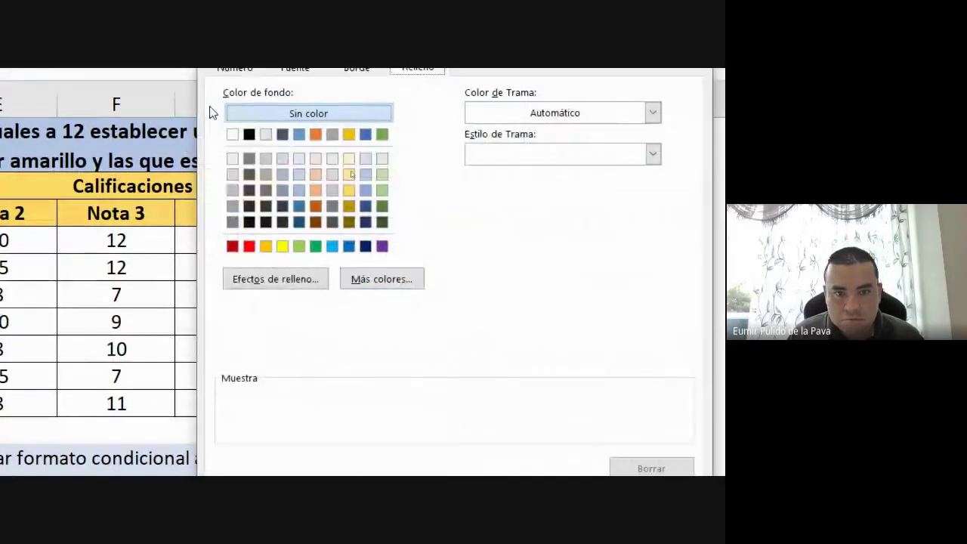
click(282, 245)
click(566, 457)
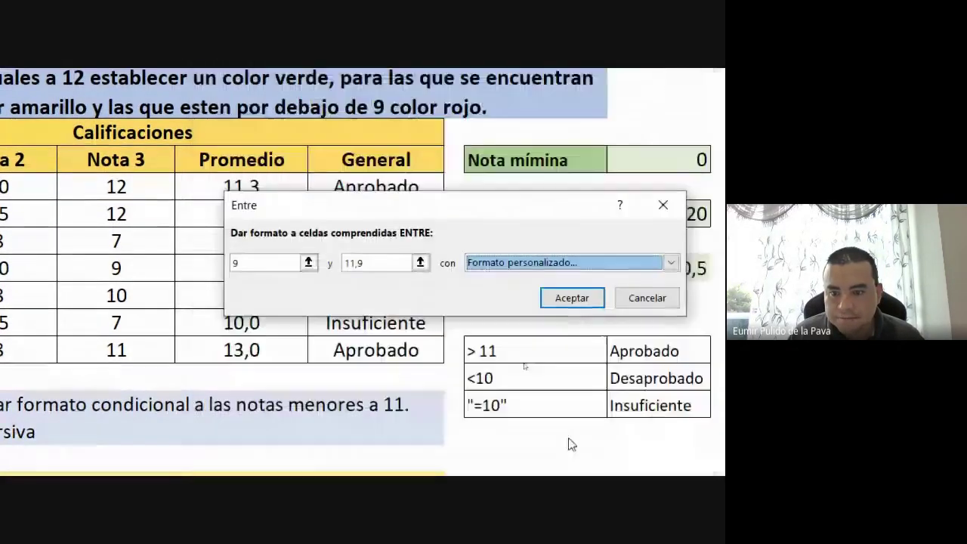
click(559, 299)
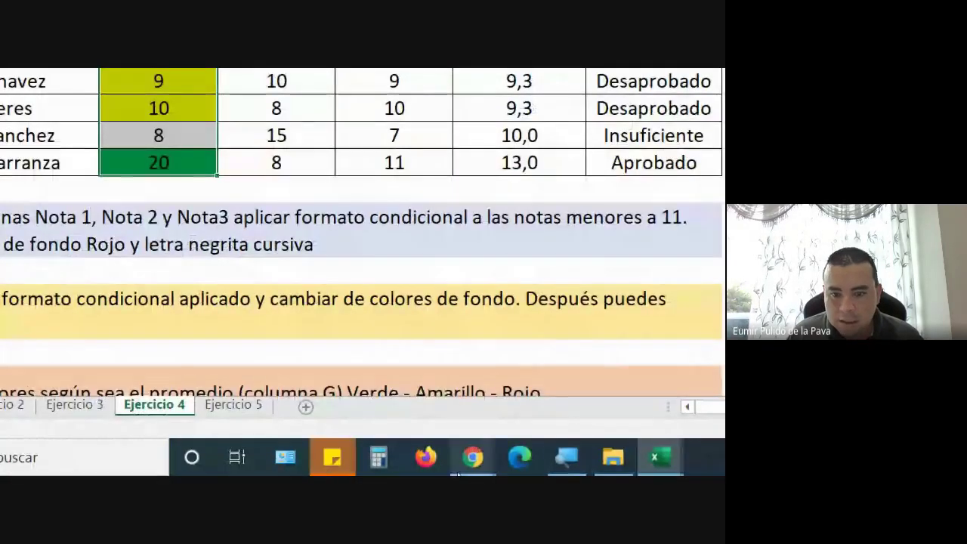
Step: Admit the person asking to join the Meet call and return to Formato_Condicional_1
click(472, 447)
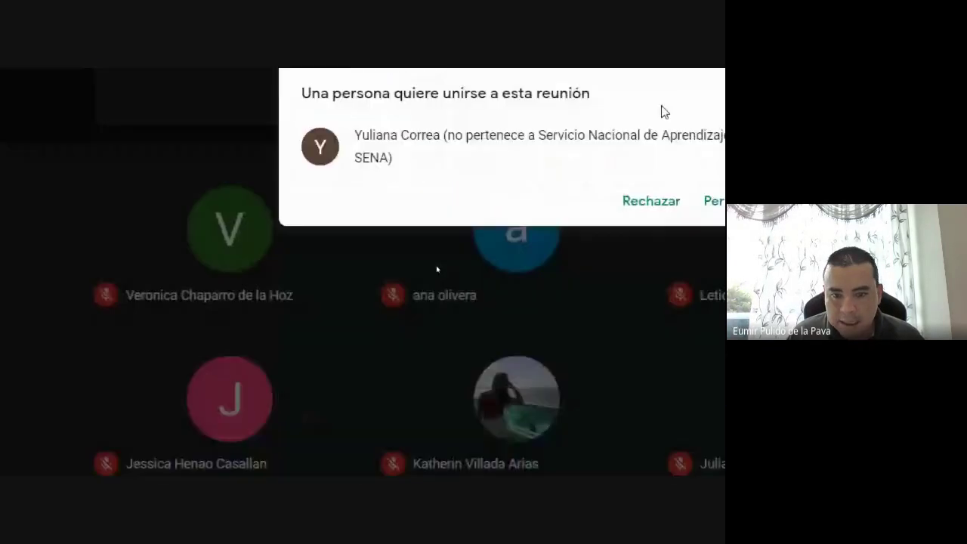
click(632, 227)
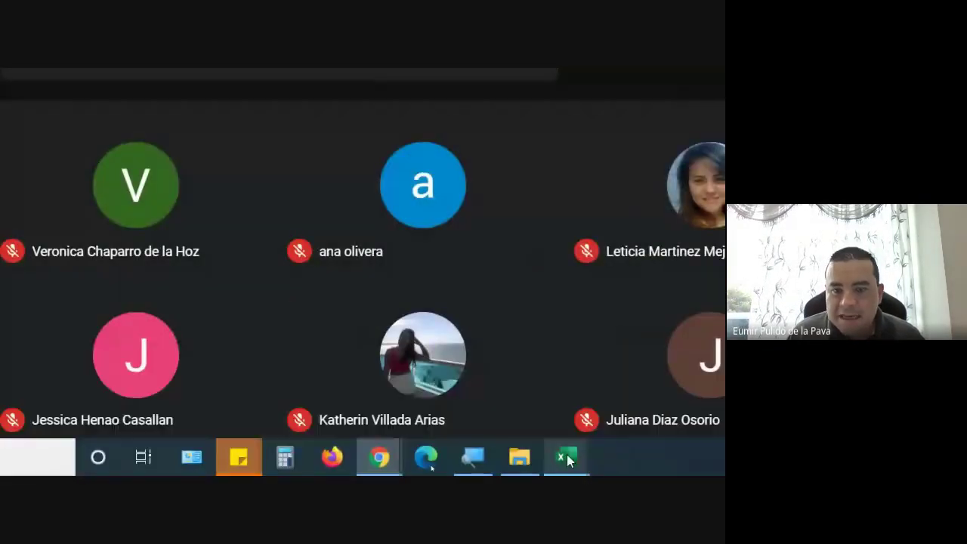
mouse_move(568, 459)
click(502, 467)
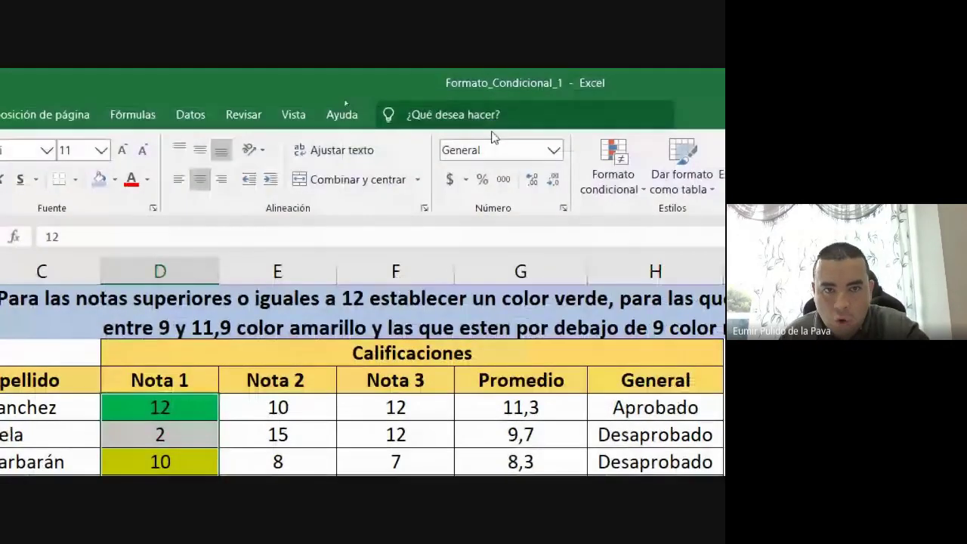
Step: Add a less-than-9 rule that fills Nota 1 grades red
click(632, 168)
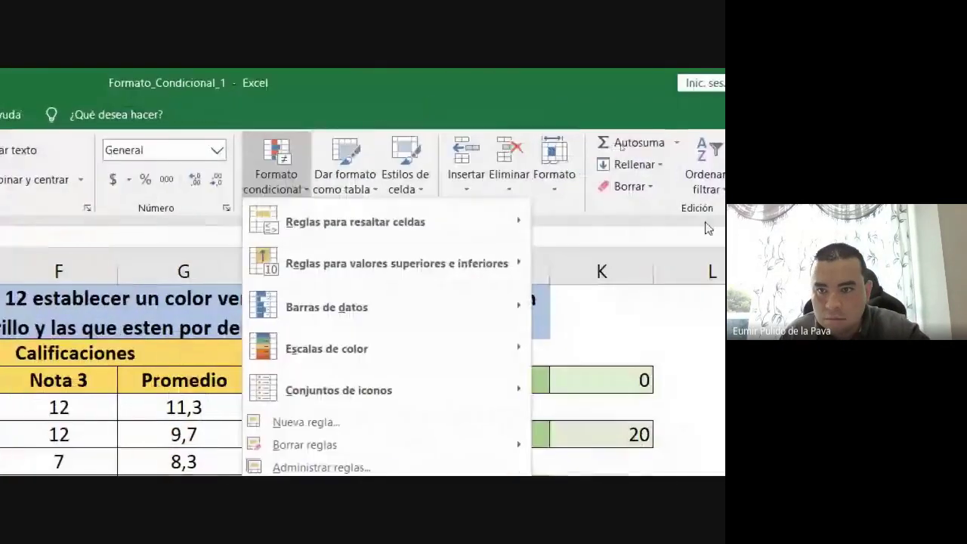
mouse_move(470, 222)
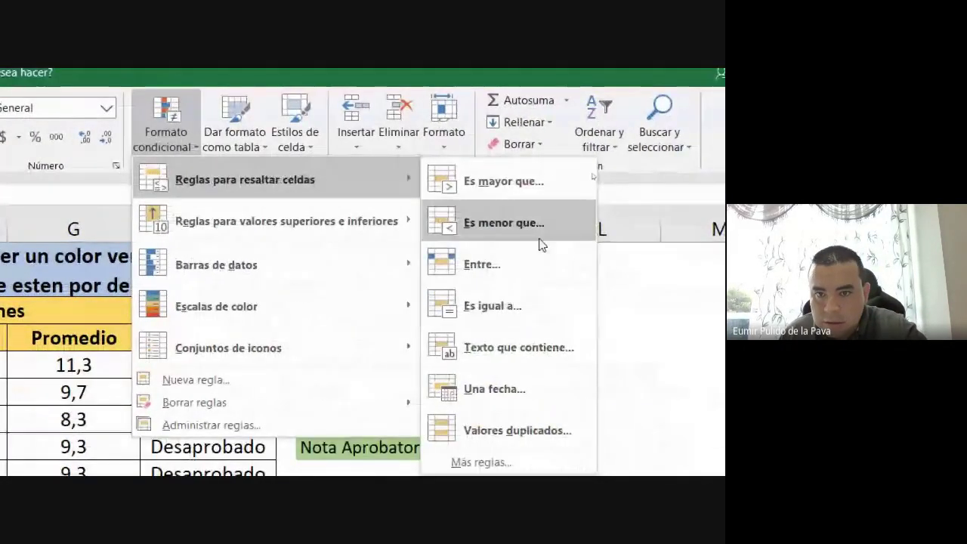
click(503, 222)
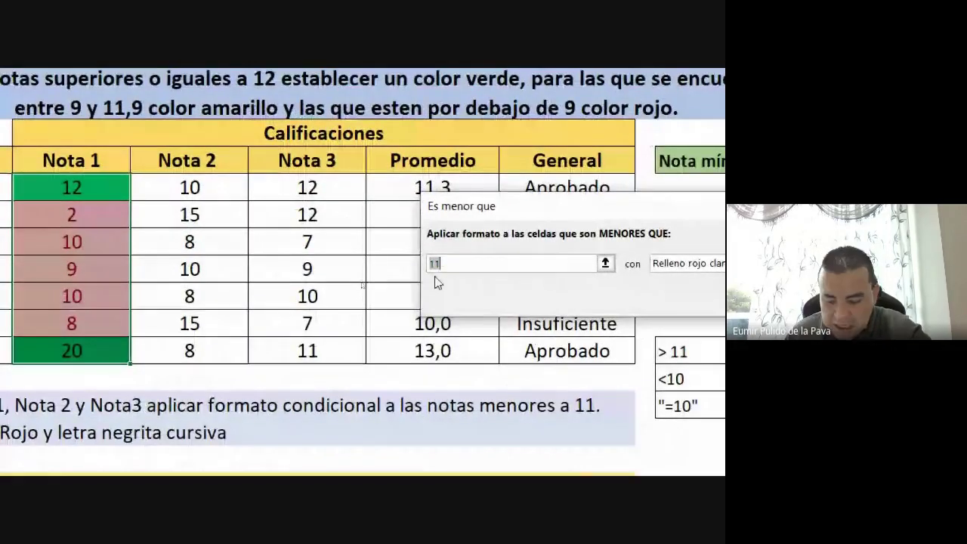
text(9)
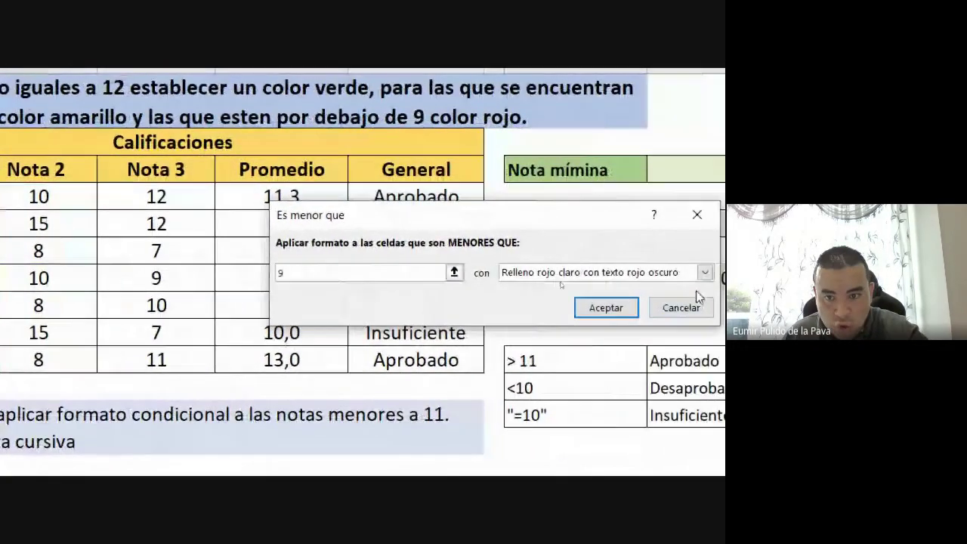
click(704, 272)
click(528, 367)
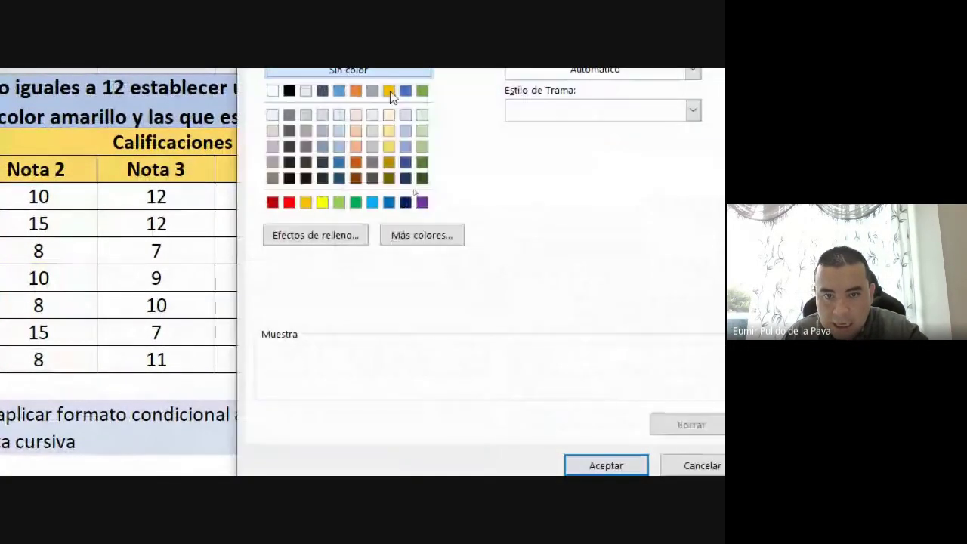
click(289, 196)
click(627, 458)
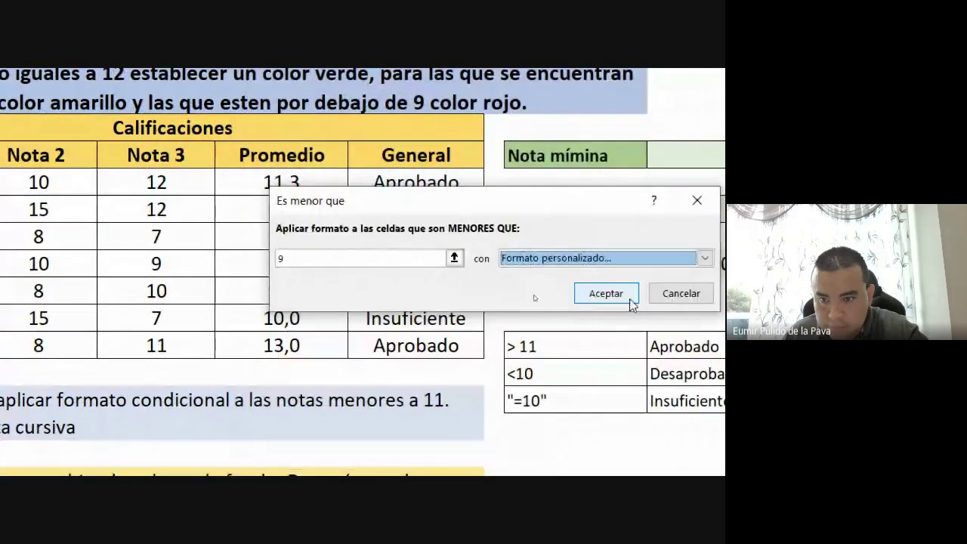
click(627, 300)
Step: Change D6's grade to 11,9 to test the rules
click(408, 285)
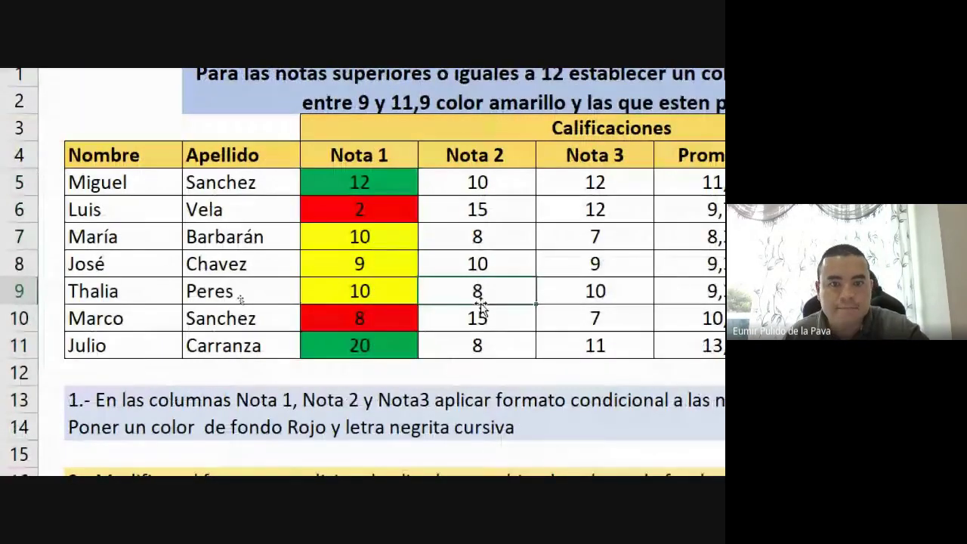
click(341, 203)
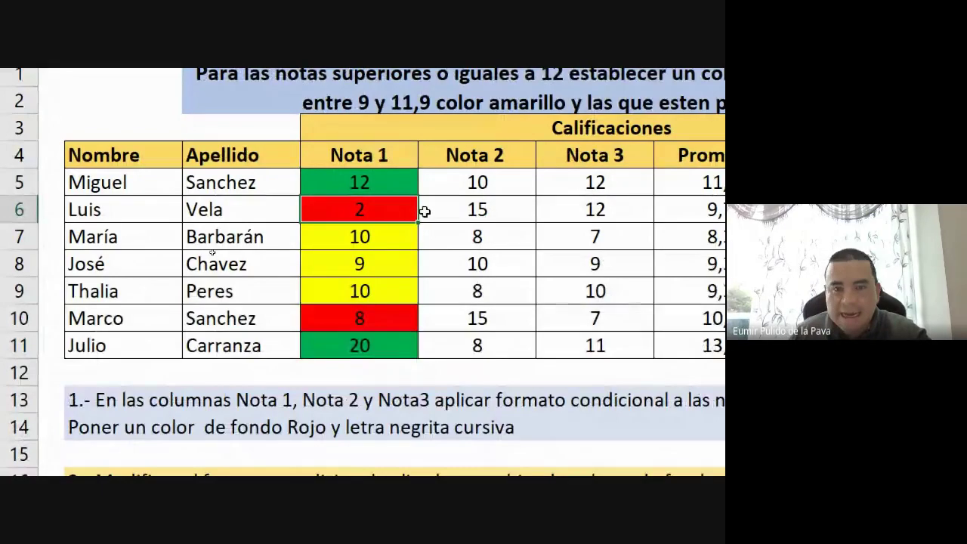
text(11,9)
key(Return)
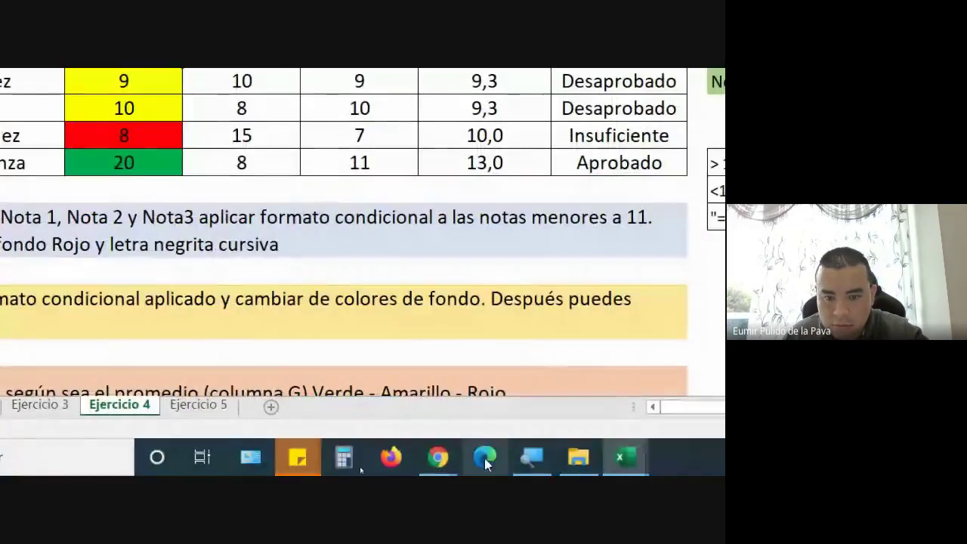
Step: Admit the waiting participant in Meet and bring the Formato_Condicional workbook back
mouse_move(439, 459)
click(369, 403)
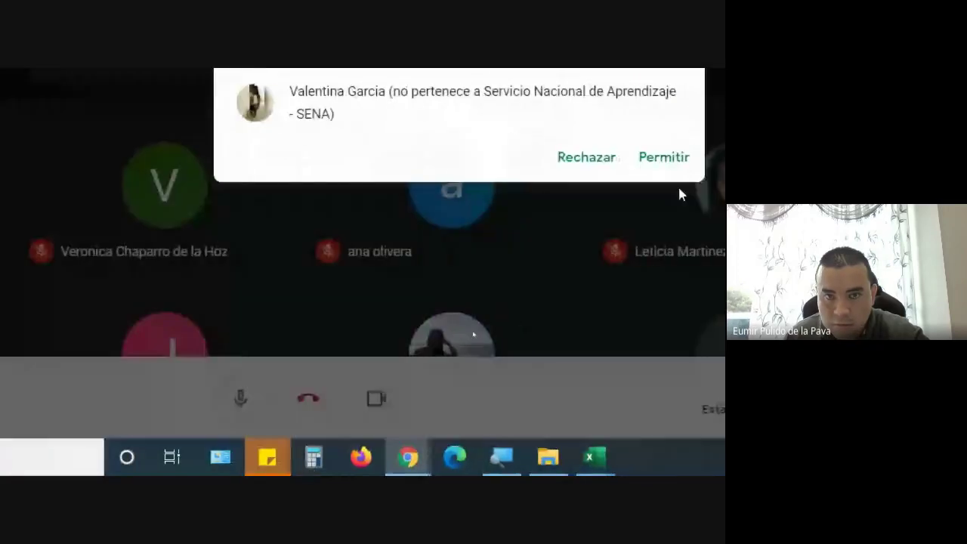
click(663, 160)
mouse_move(609, 460)
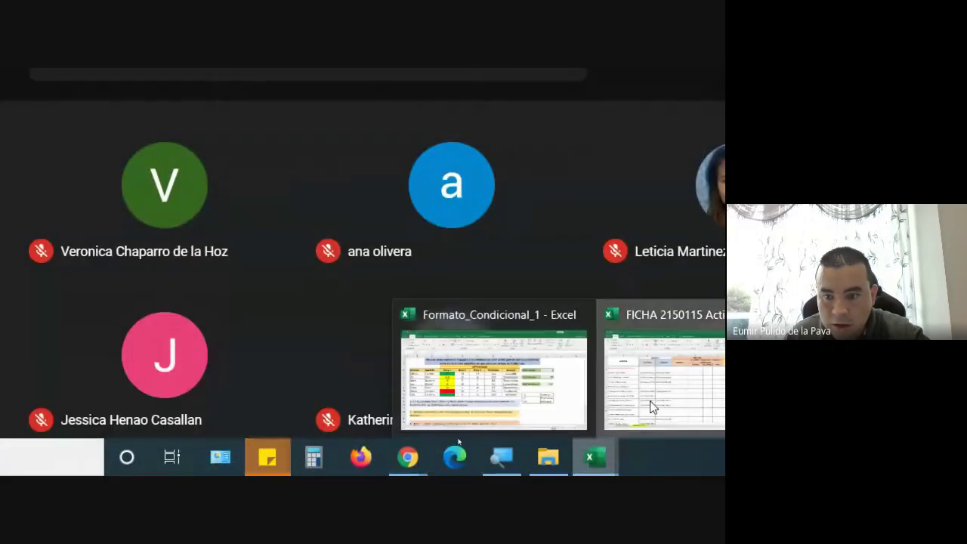
click(648, 403)
click(497, 400)
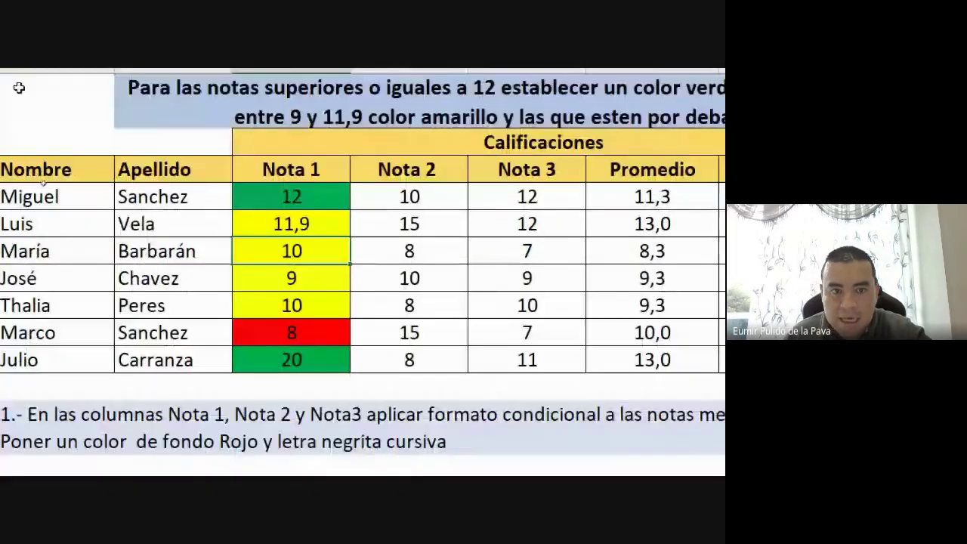
Step: Set D7 to 15 and D8 to 1, then reselect the Nota 1 grades for Formato condicional
key(ctrl+z)
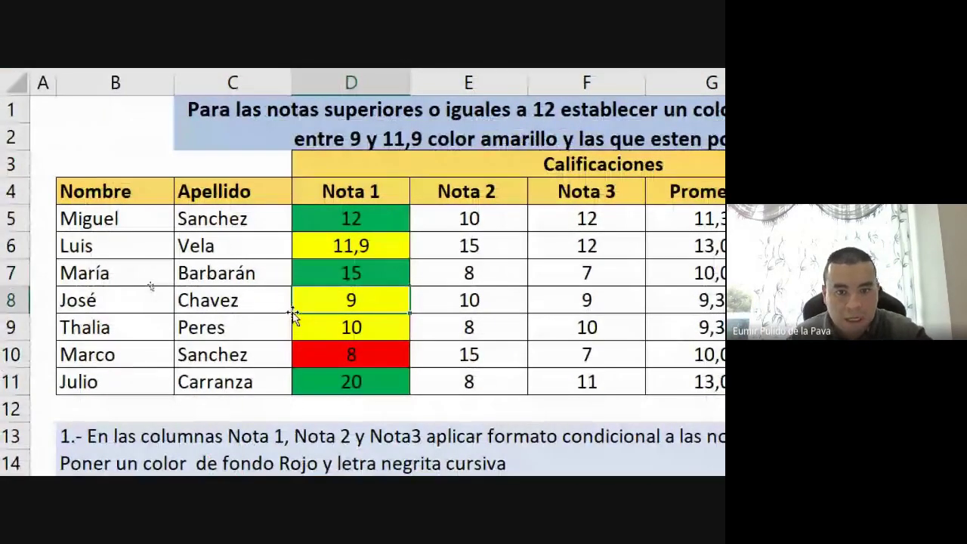
text(1)
key(Return)
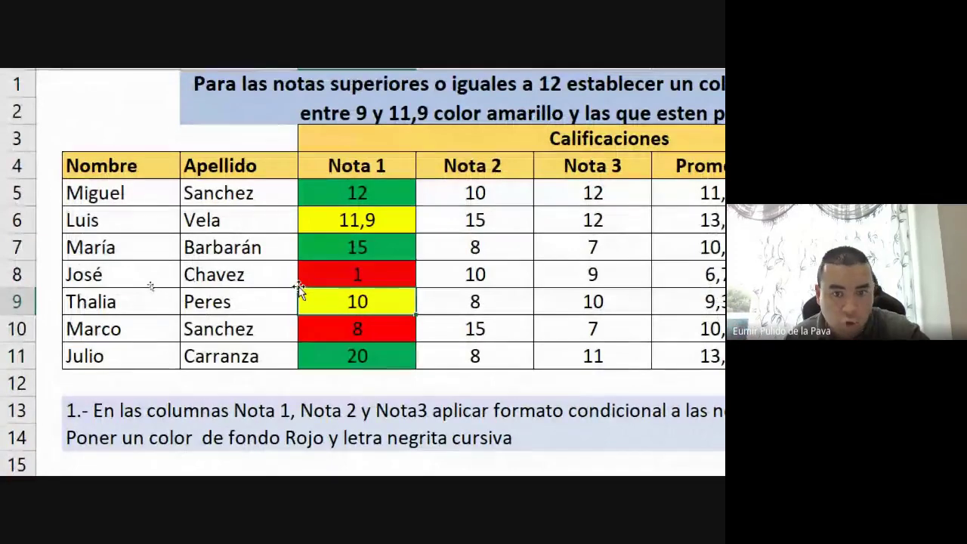
drag(356, 179, 364, 337)
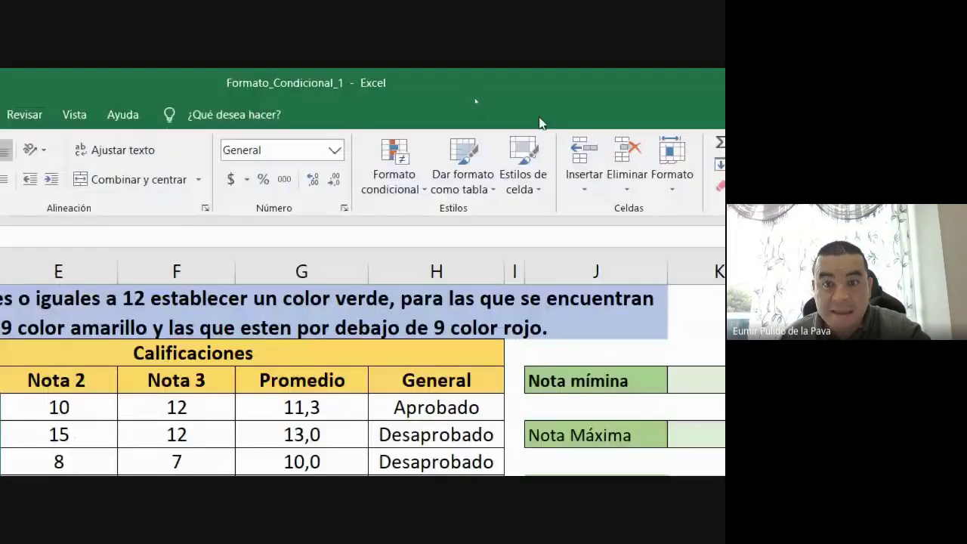
click(393, 174)
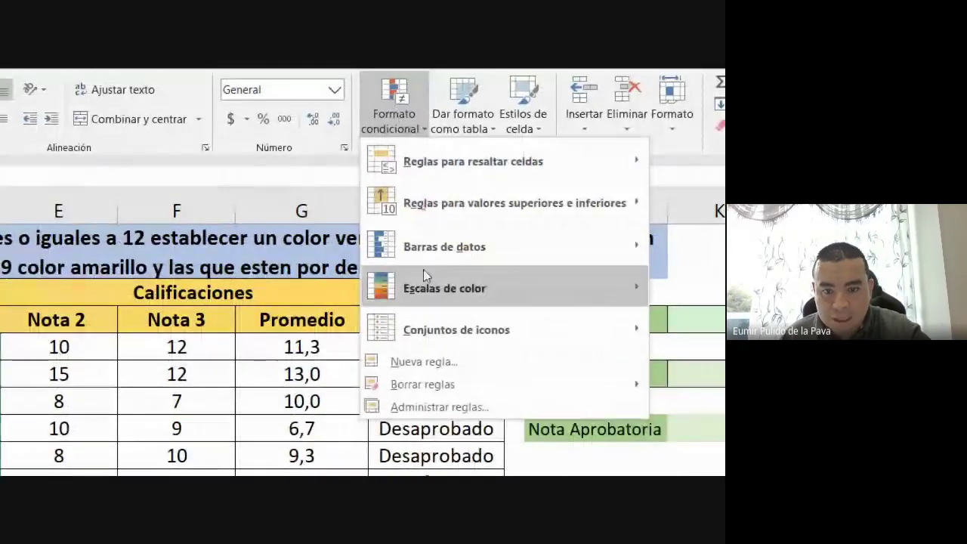
Step: Review the Nota 1 rules: green for 12 or more, red below 9, yellow from 9 to 11,9
click(438, 412)
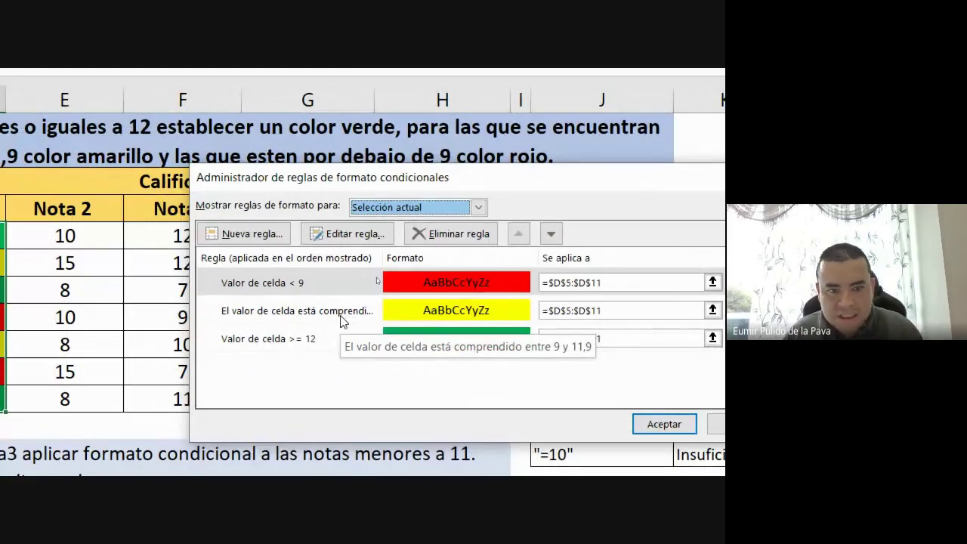
click(304, 341)
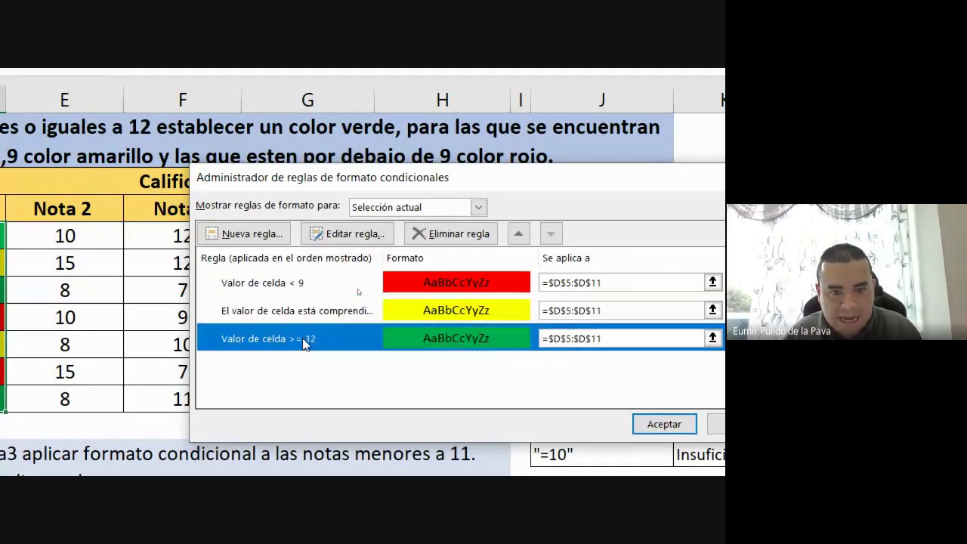
click(298, 287)
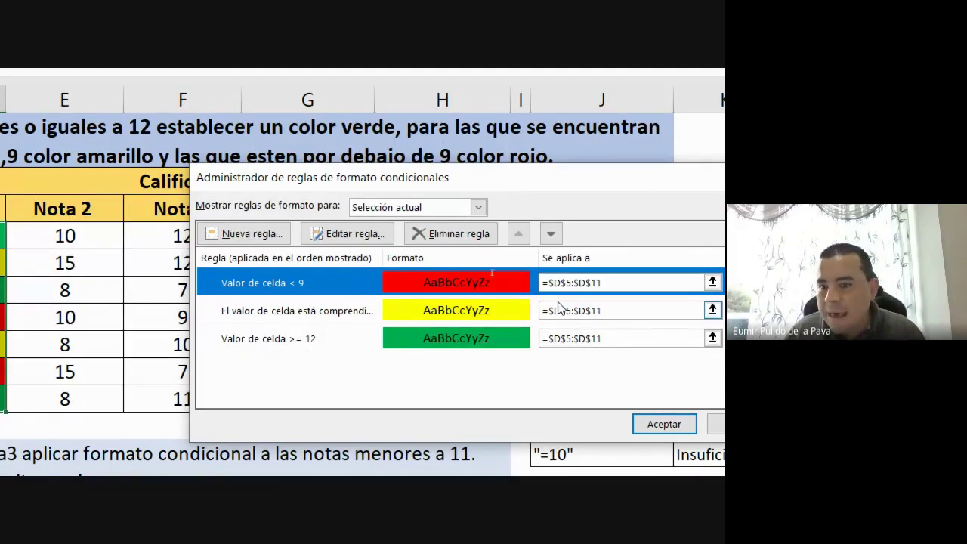
click(708, 423)
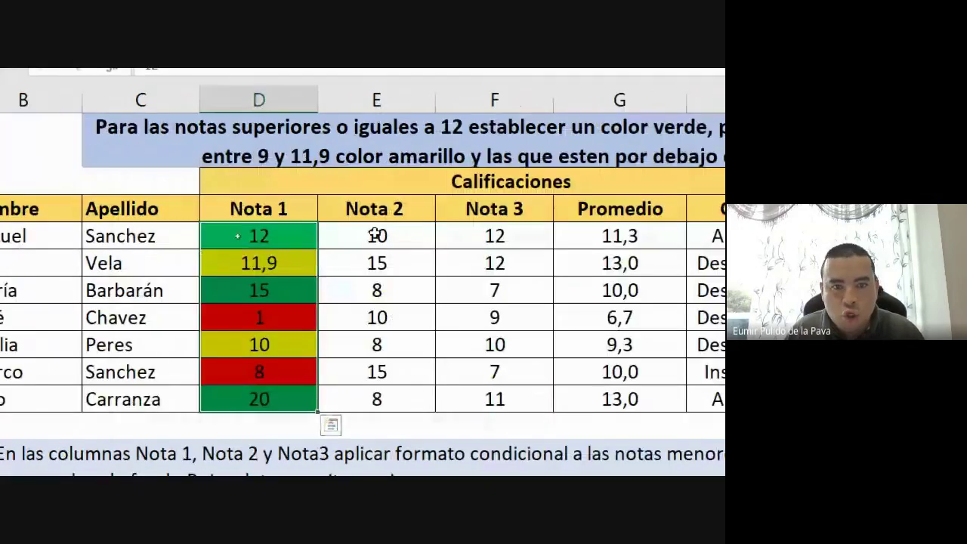
Step: Apply the circled check, exclamation and cross icon set to the Nota 2 grades E5:E11
drag(377, 236, 386, 402)
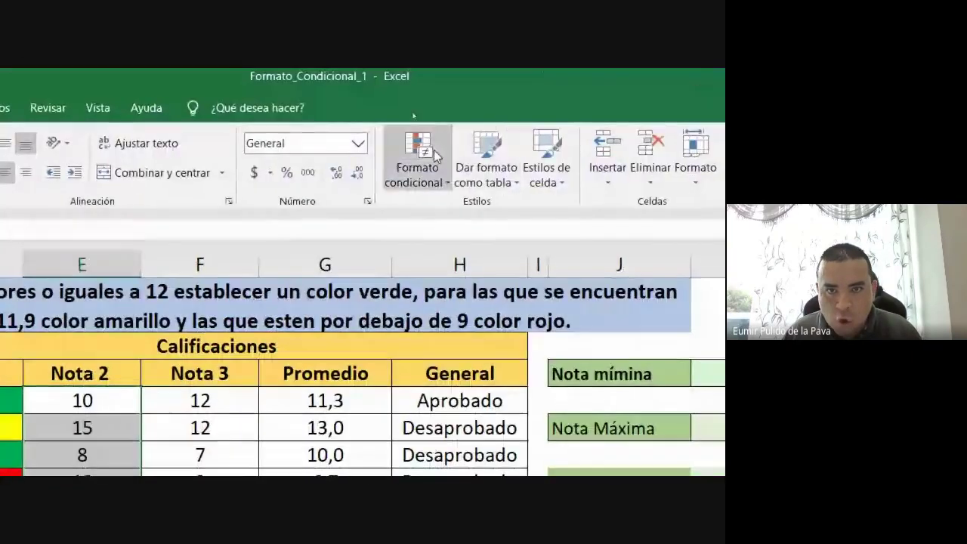
click(435, 154)
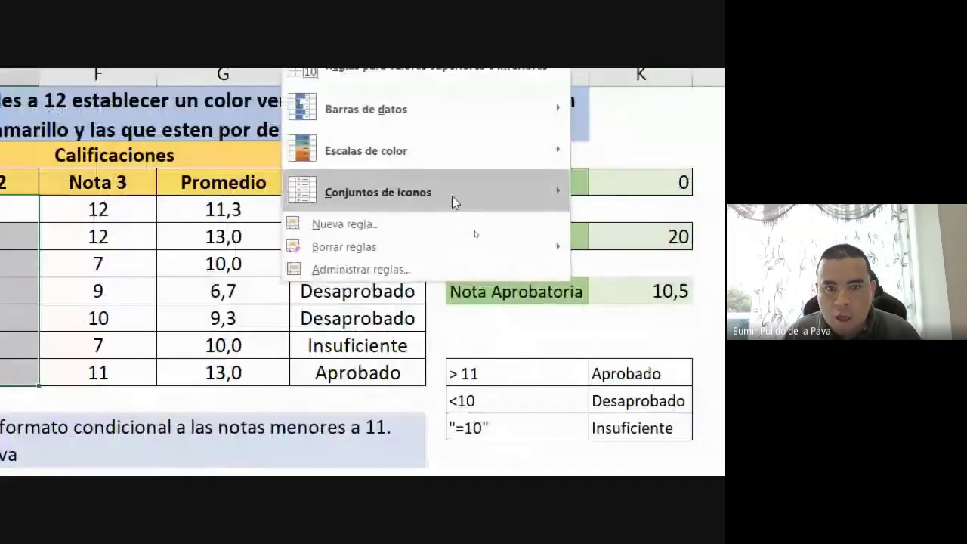
mouse_move(445, 204)
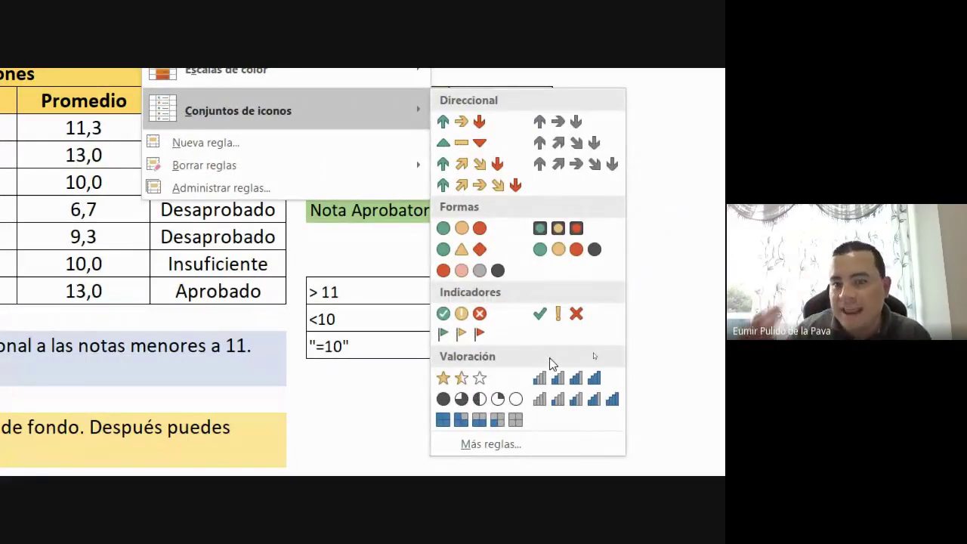
click(468, 318)
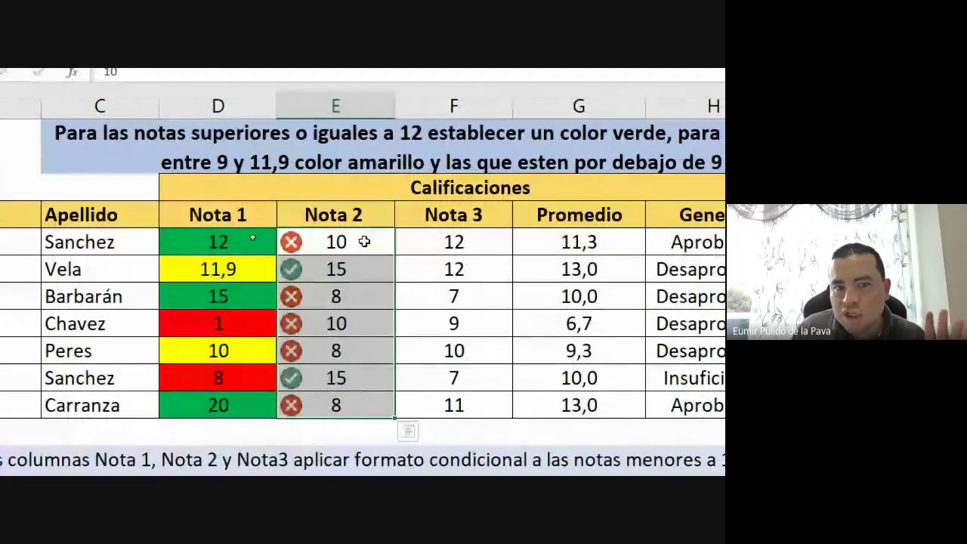
Step: Change Nota 2 cell E5 from 10 to 12, then reselect the Nota 2 grade range
click(371, 241)
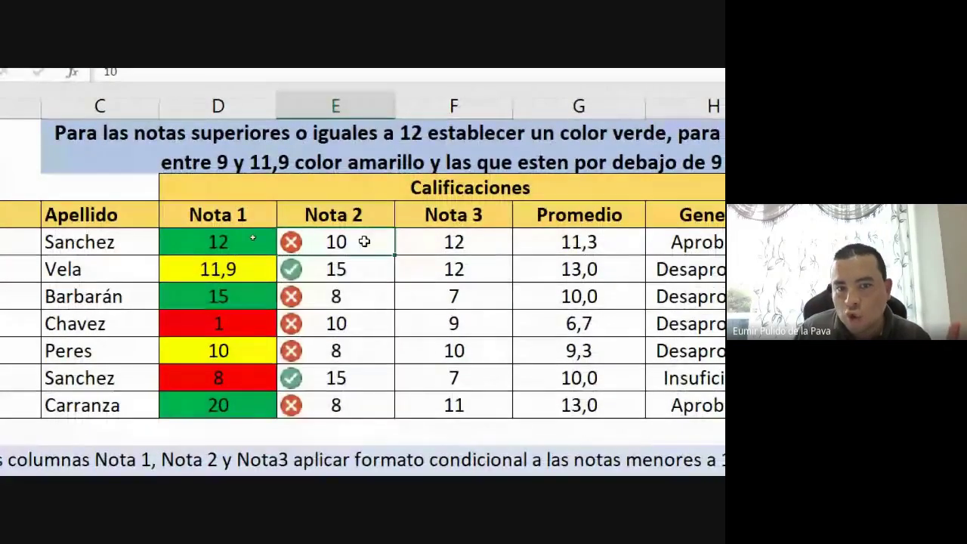
text(12)
key(Return)
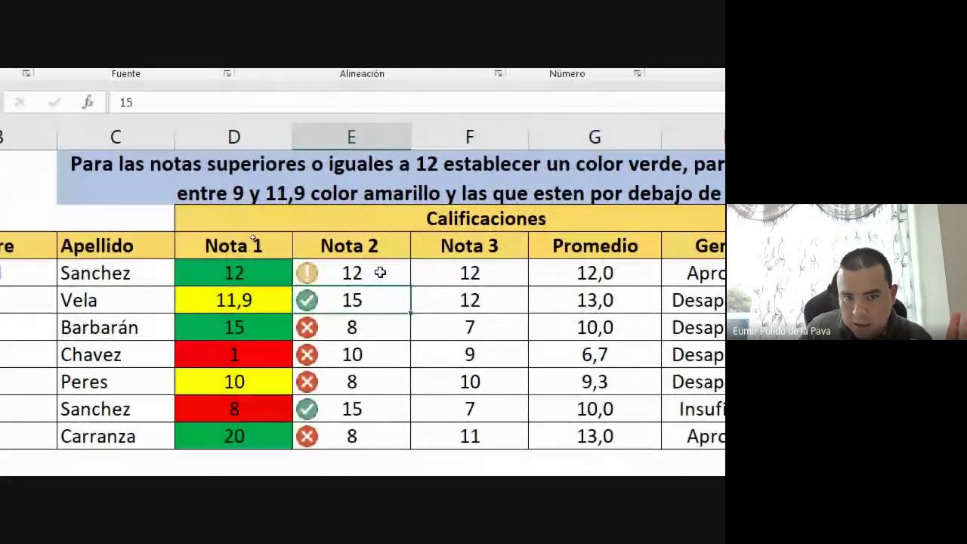
click(377, 273)
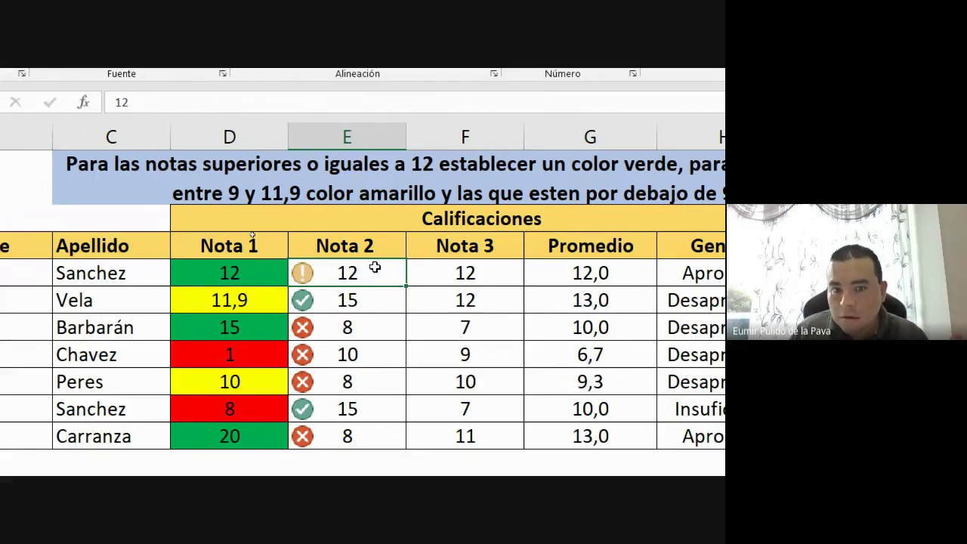
drag(375, 267, 367, 433)
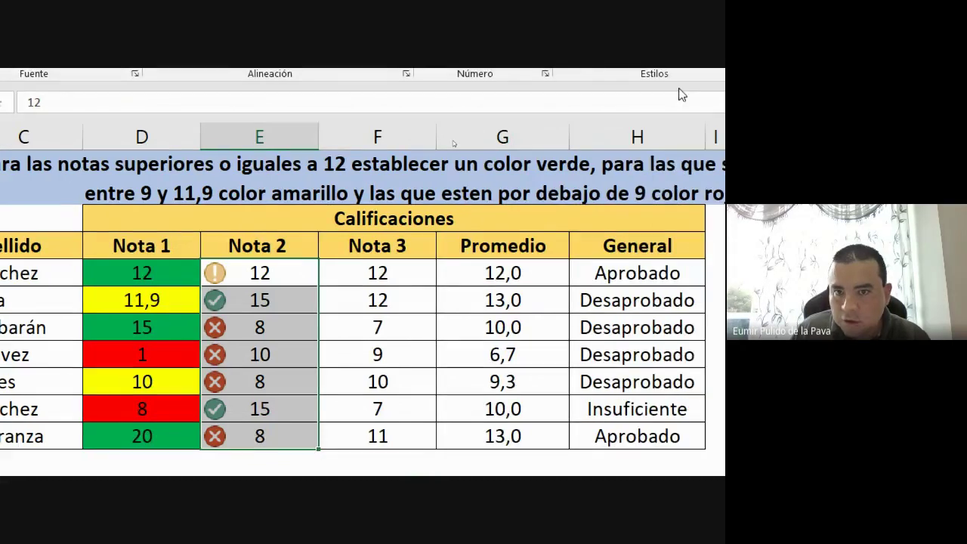
Step: Open the Nota 2 icon-set rule in Editar regla, showing its 67% and 33% thresholds
click(591, 53)
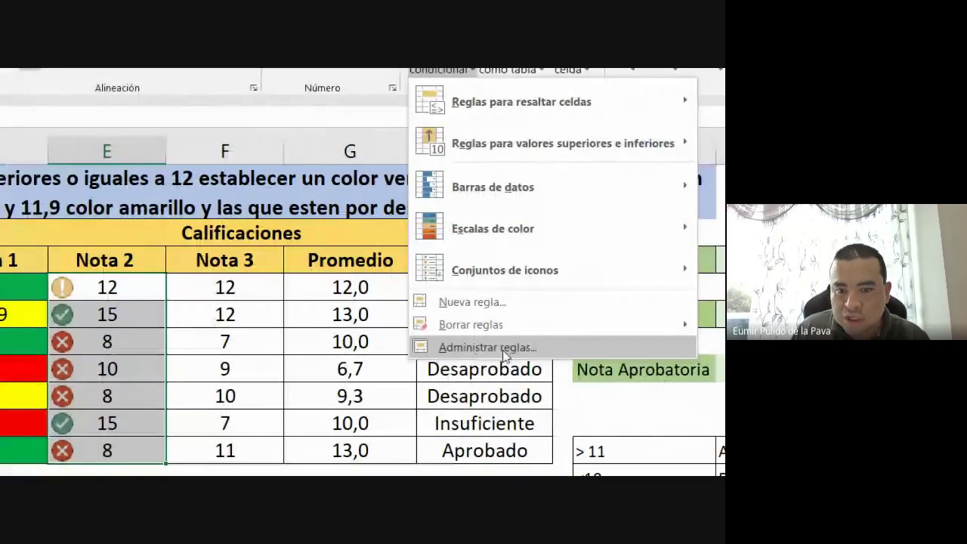
click(487, 348)
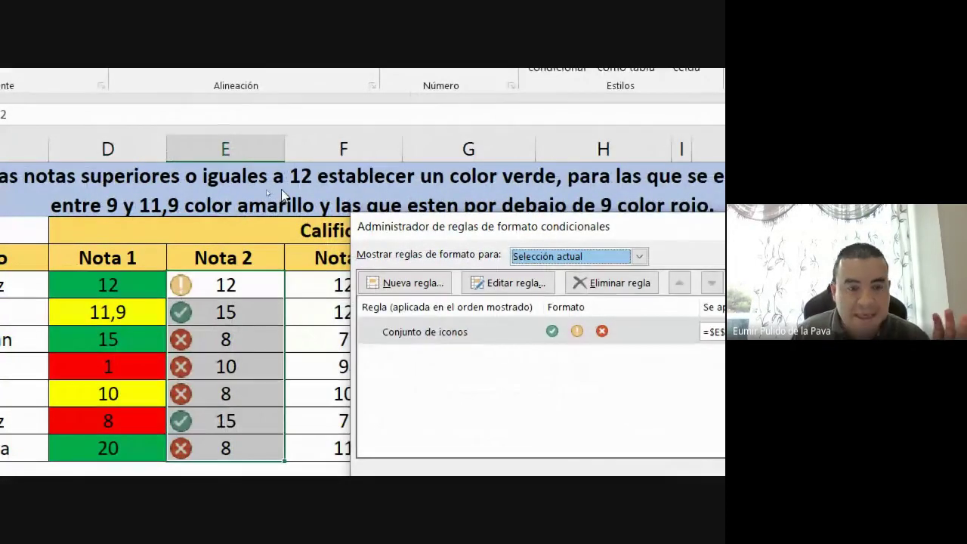
click(458, 338)
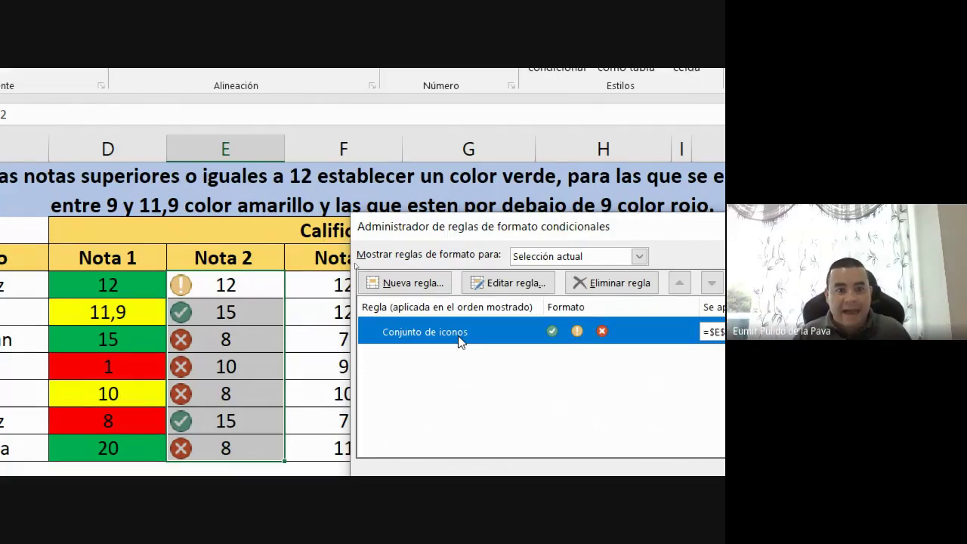
click(511, 282)
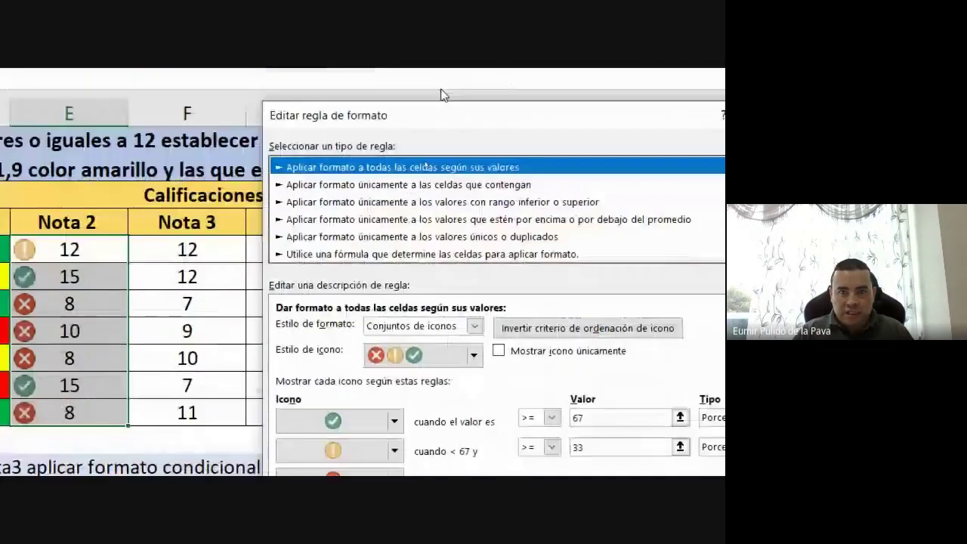
Step: Switch both icon thresholds of the Nota 2 rule from percent to Número
drag(442, 93, 321, 91)
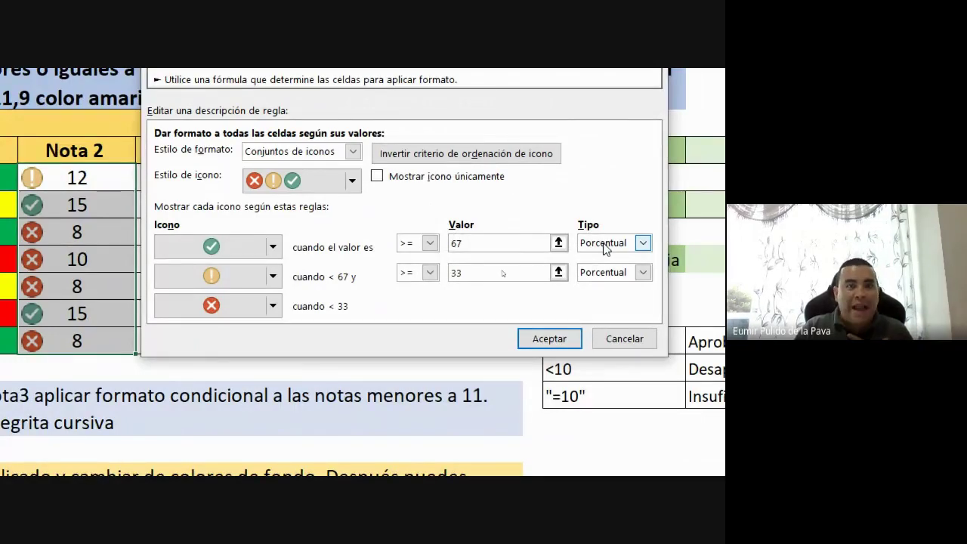
click(604, 246)
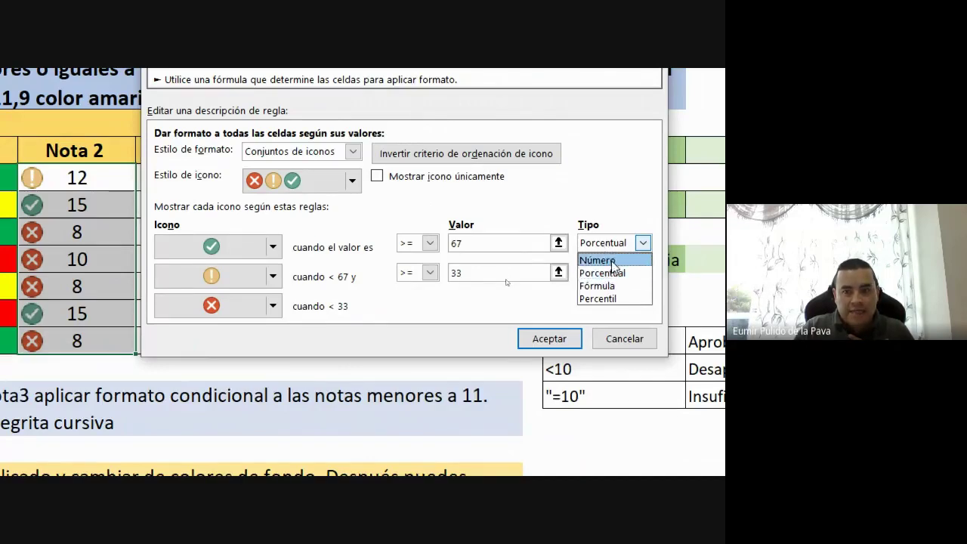
click(604, 259)
click(610, 273)
click(610, 289)
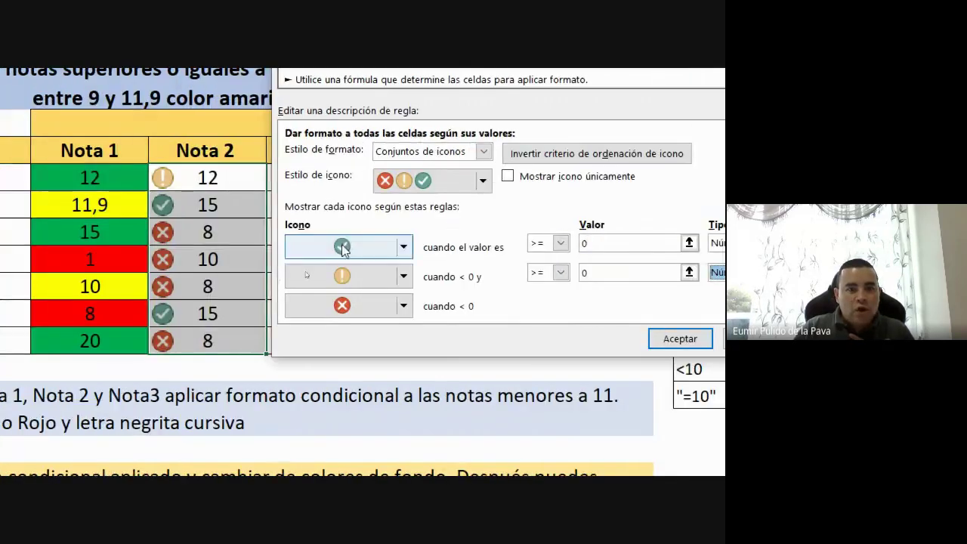
click(404, 247)
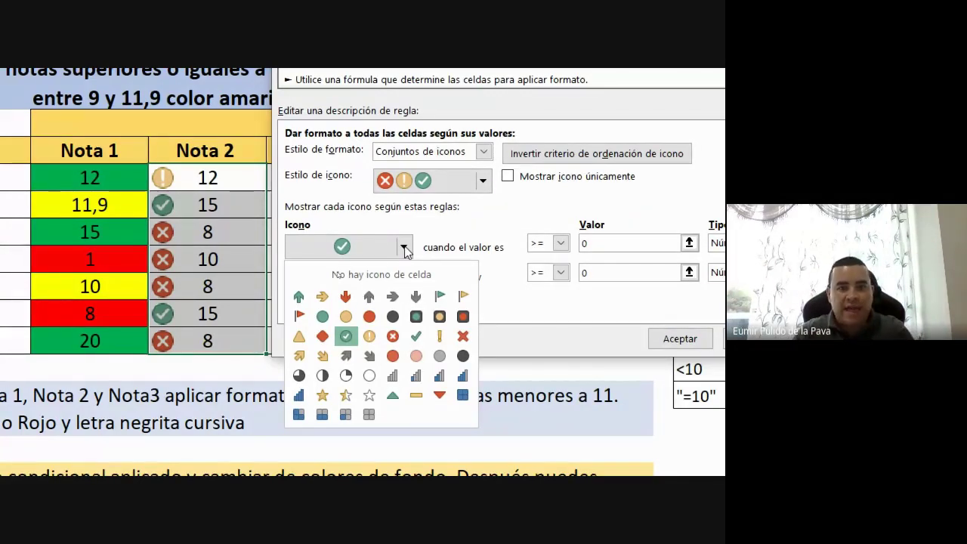
click(404, 249)
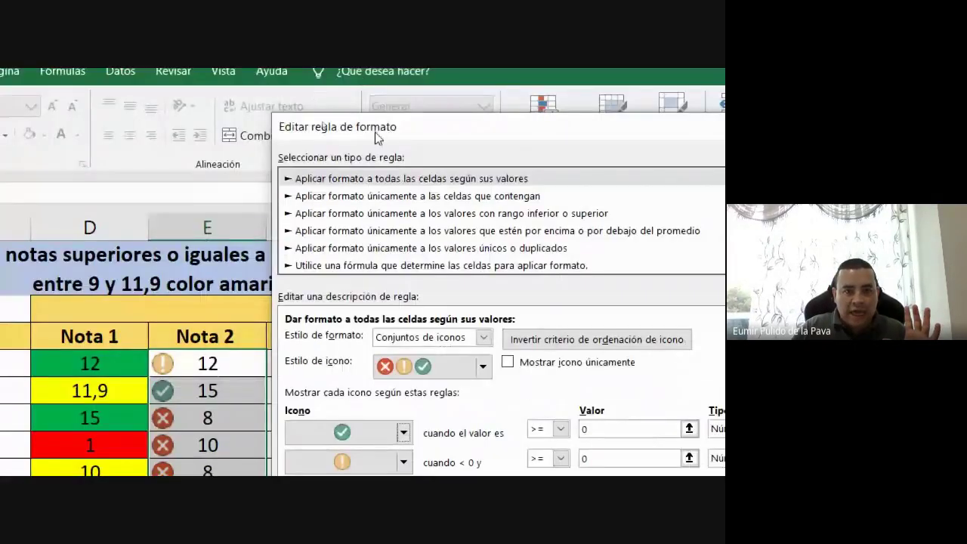
Step: Set the green check threshold to >= 12 and the warning threshold to 9
drag(375, 136, 369, 334)
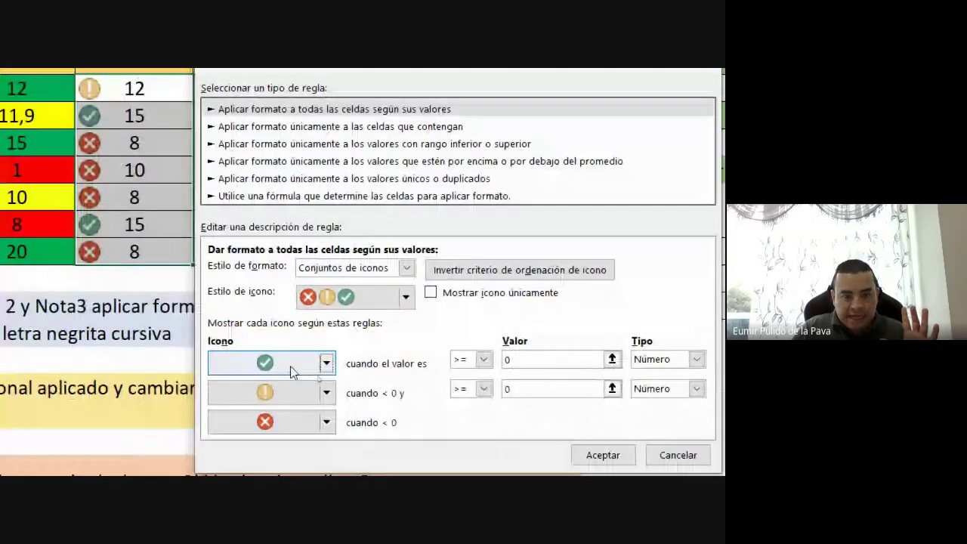
click(470, 360)
click(469, 377)
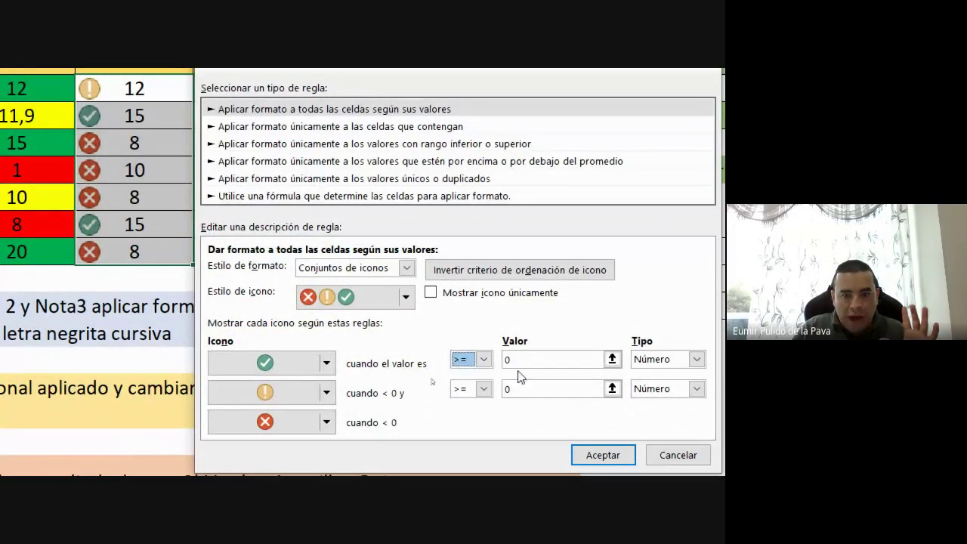
click(496, 364)
text(12)
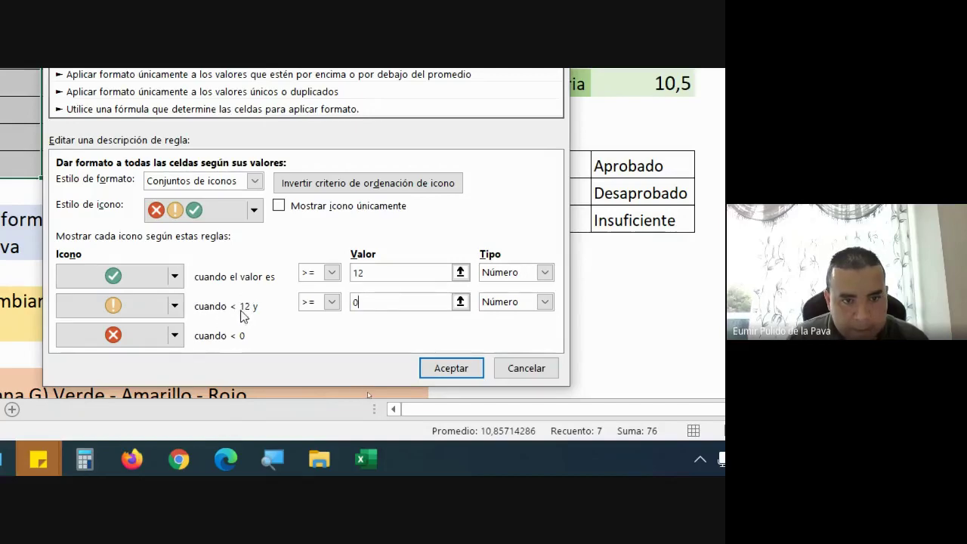
key(BackSpace)
text(9)
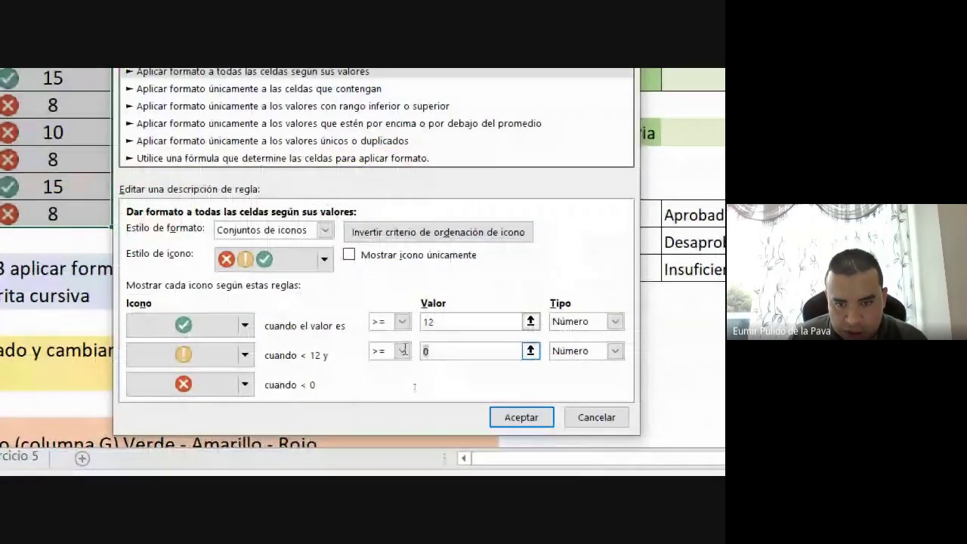
text(9)
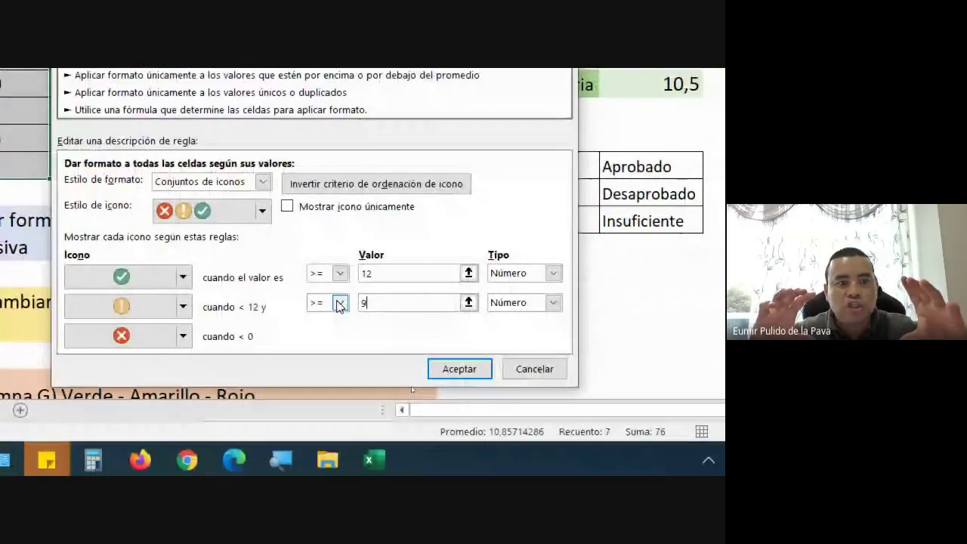
Step: Admit a participant into the video call, then return to the rule's warning threshold in Excel
click(189, 470)
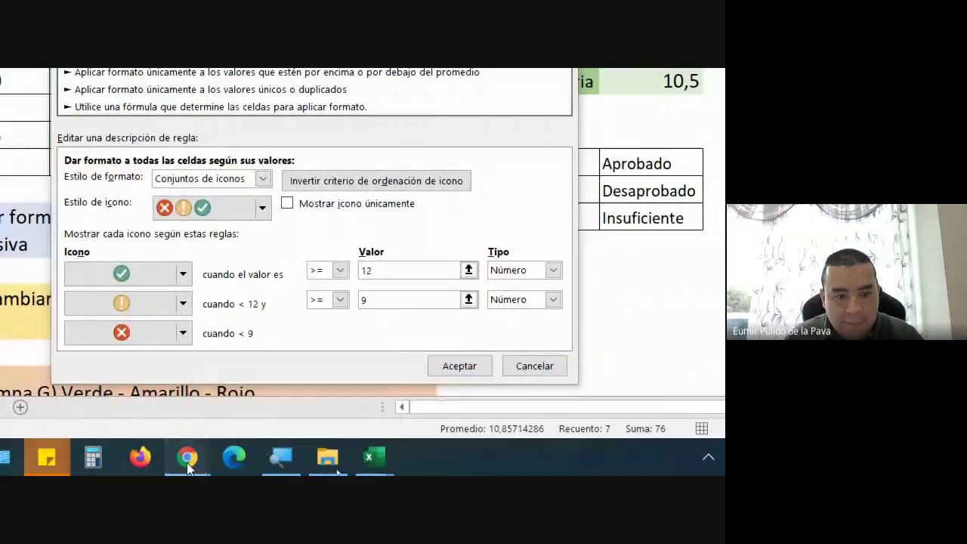
click(124, 405)
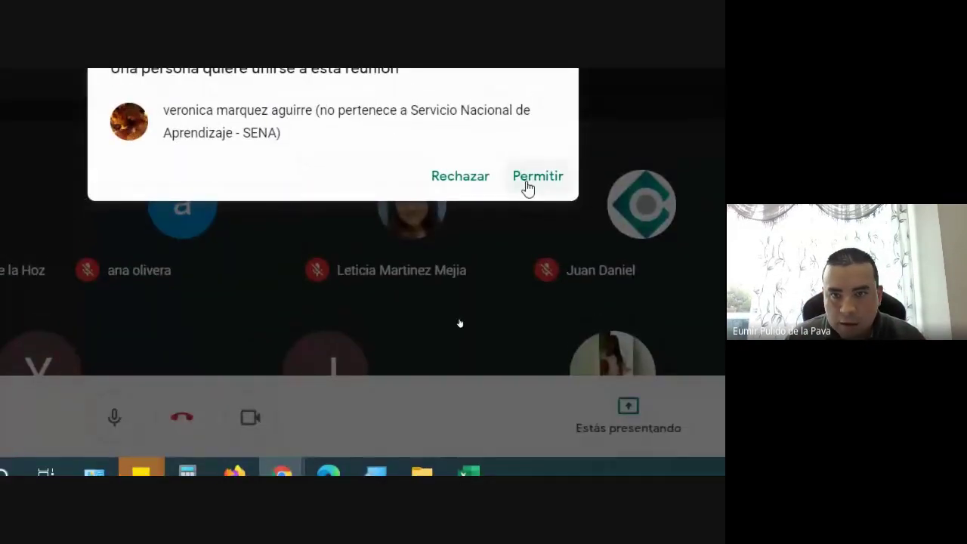
click(526, 187)
click(479, 462)
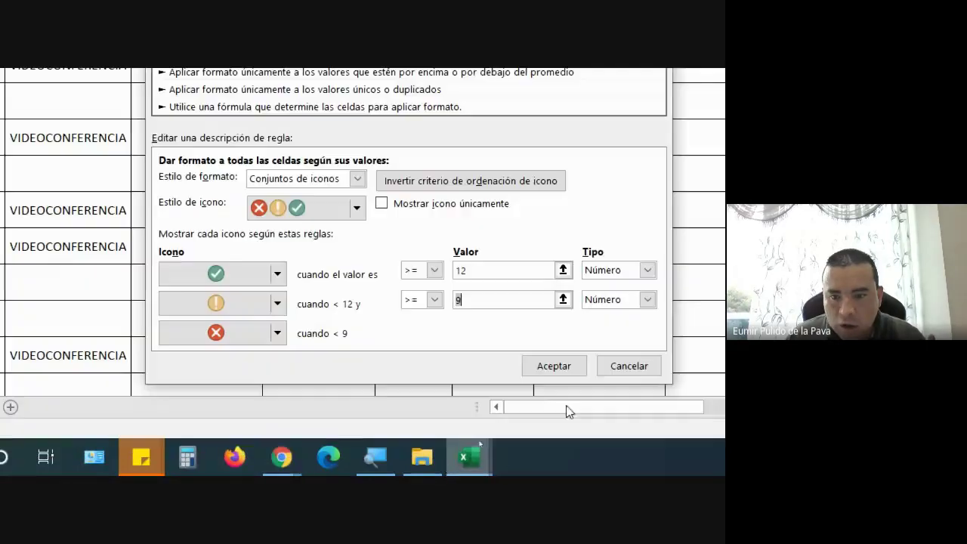
click(458, 300)
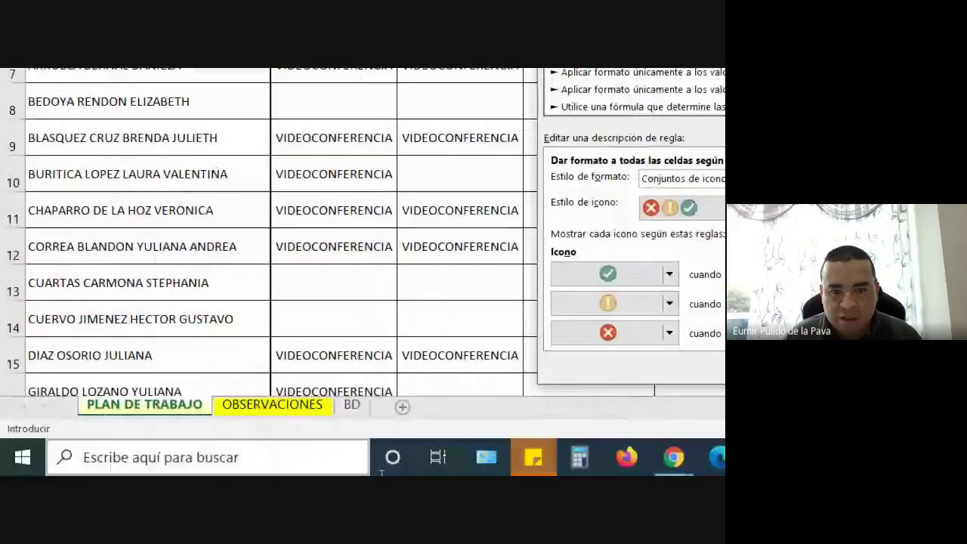
mouse_move(594, 457)
click(561, 377)
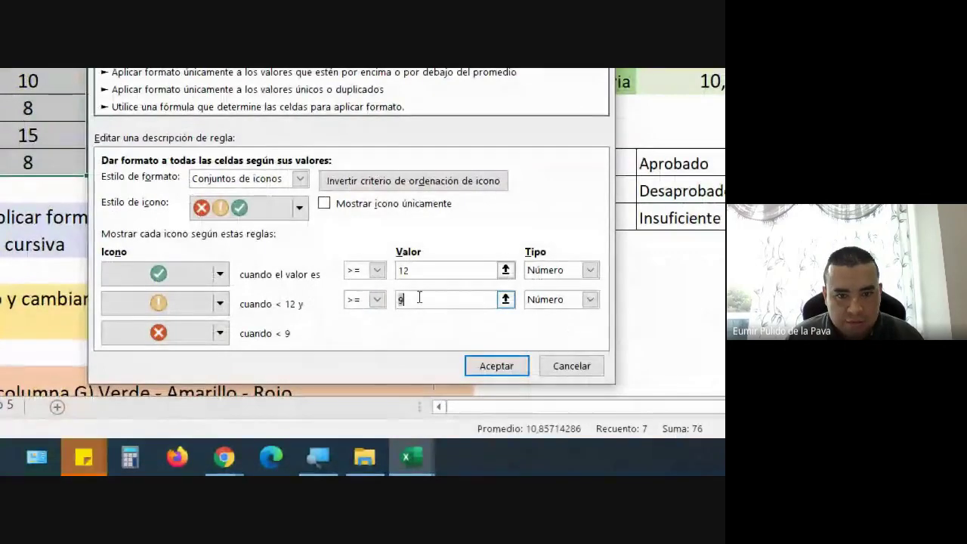
Step: Finish the warning threshold value and apply the edited Nota 2 icon-set rule
text(8)
click(491, 367)
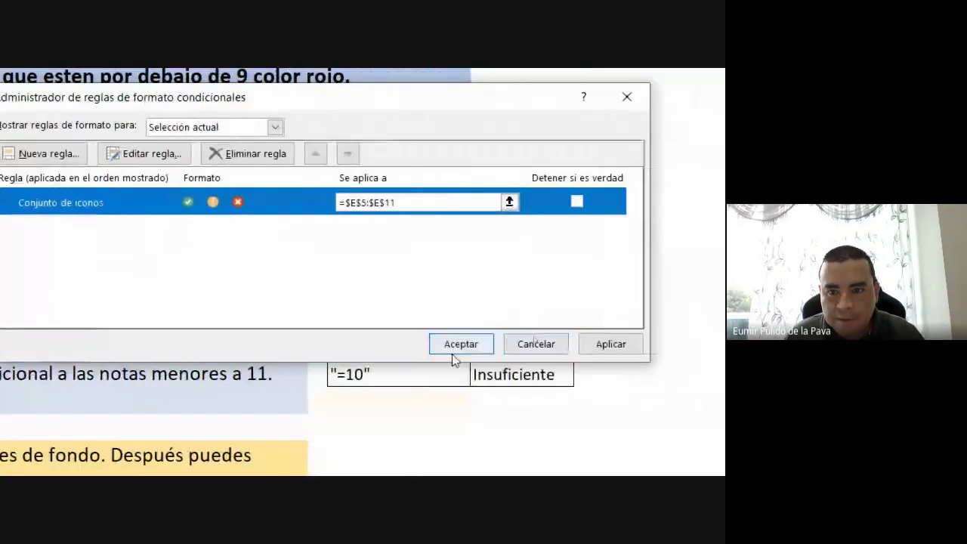
click(460, 344)
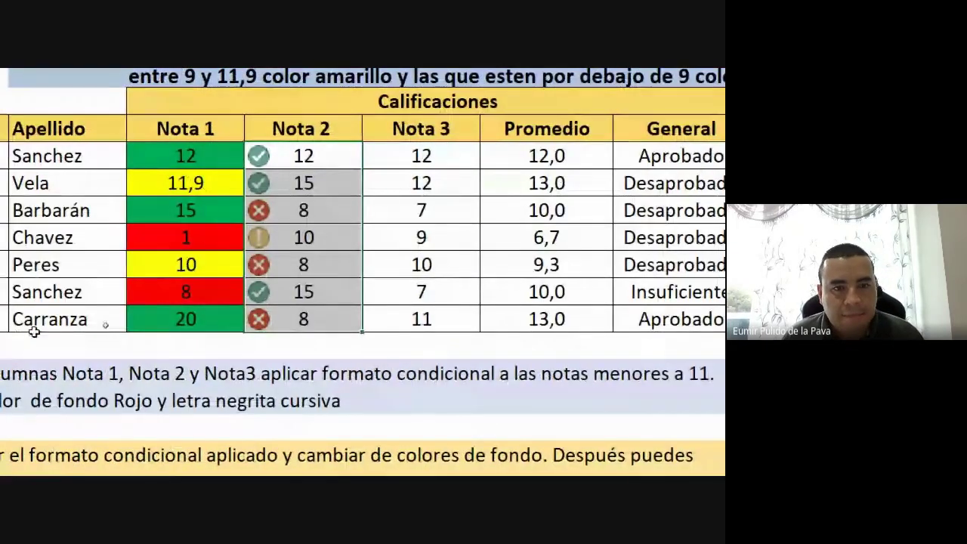
Step: Enter Nota 2 grades 11,9, 9, 8,9 and 12 into cells E5:E8
click(359, 158)
text(11)
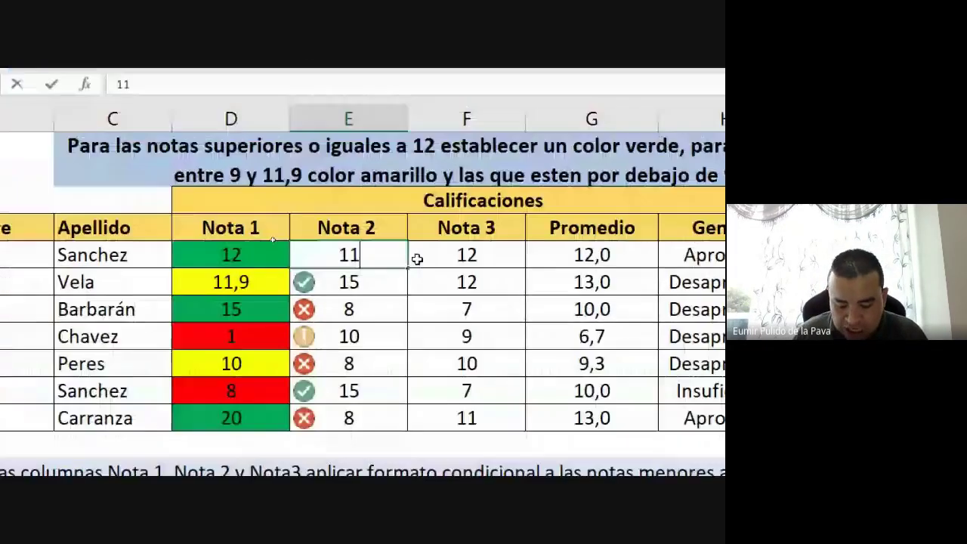
text(,9)
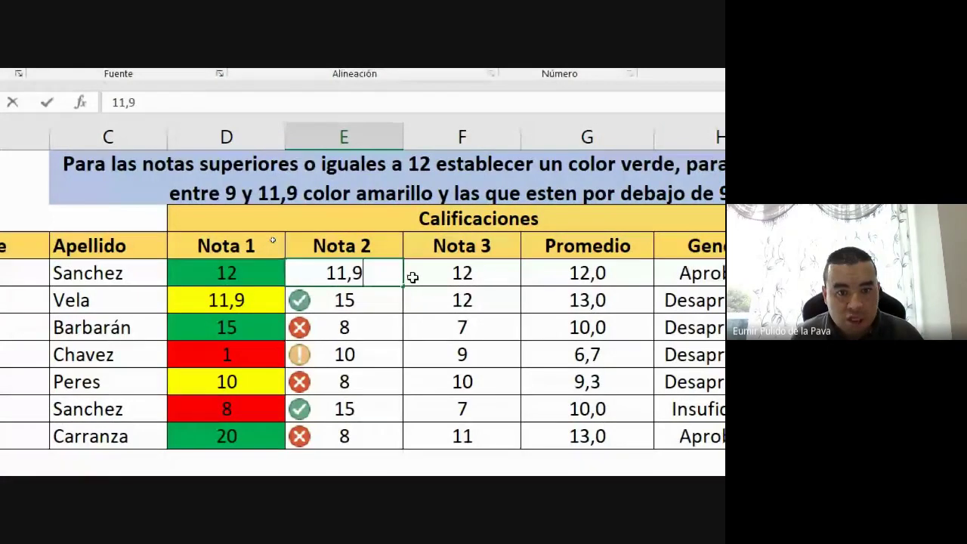
key(Return)
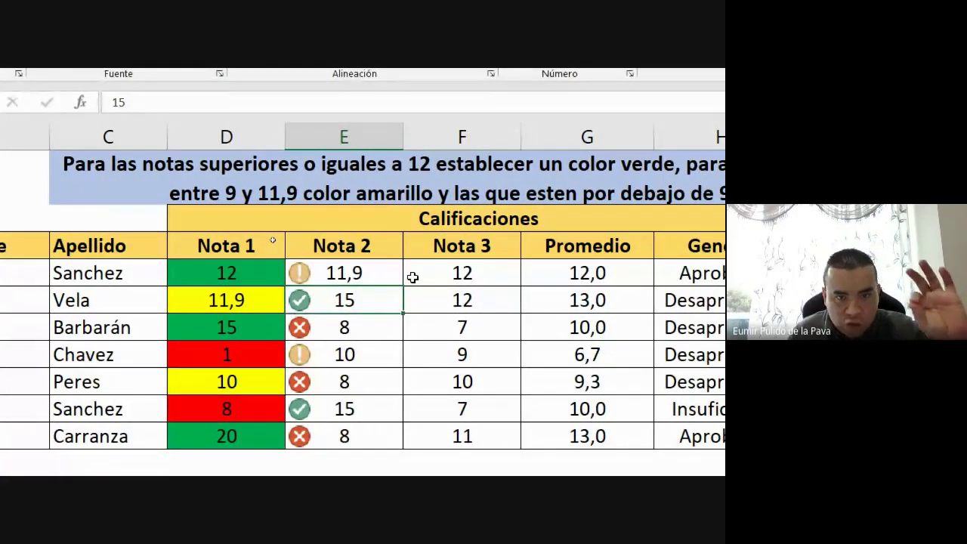
text(9)
key(Return)
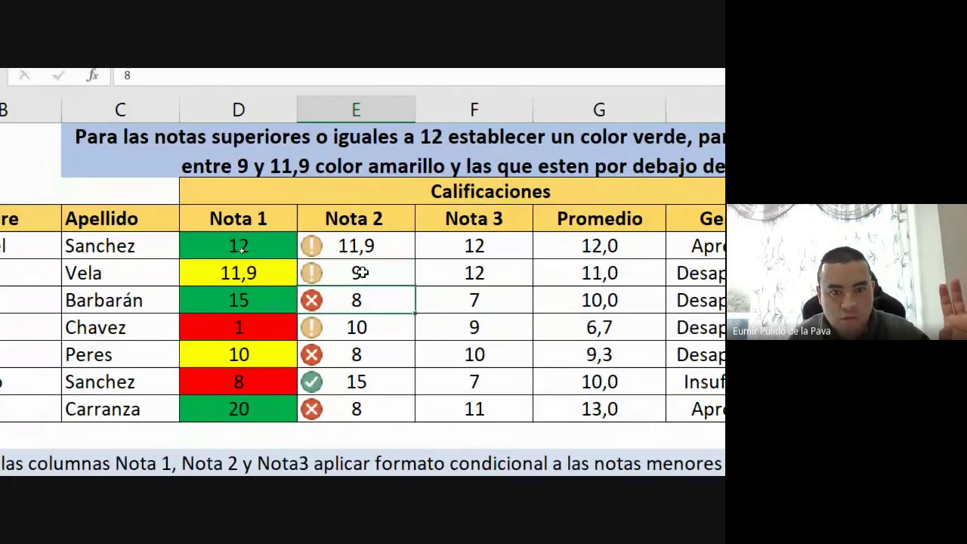
text(8,9)
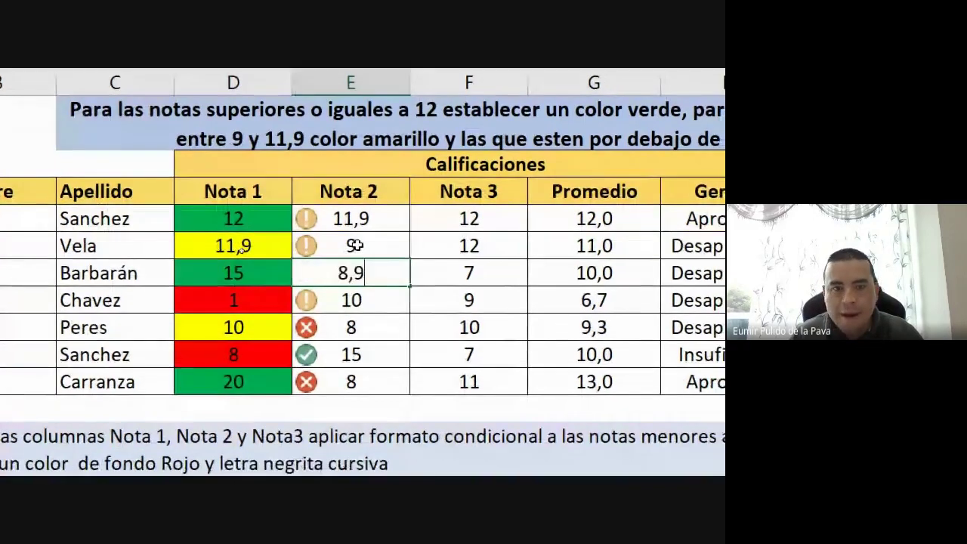
key(Return)
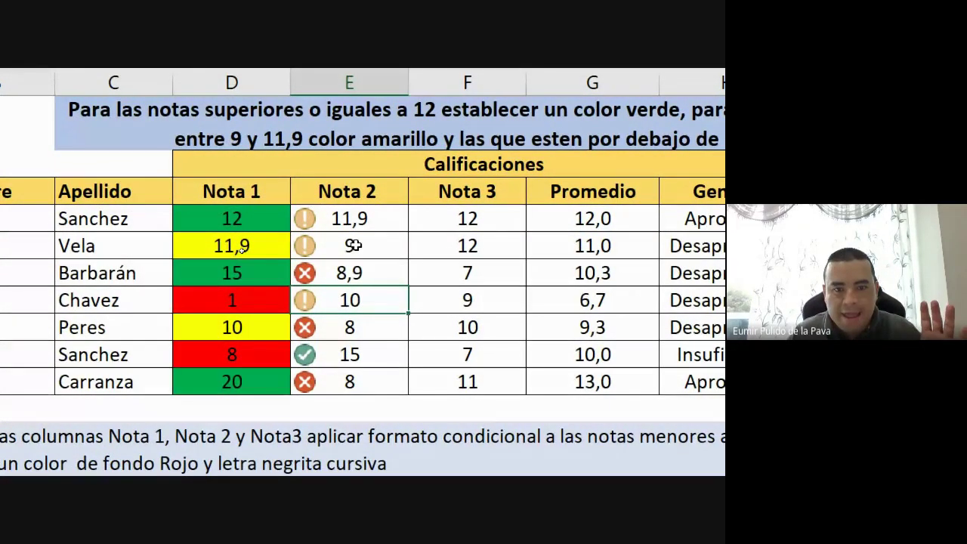
text(12)
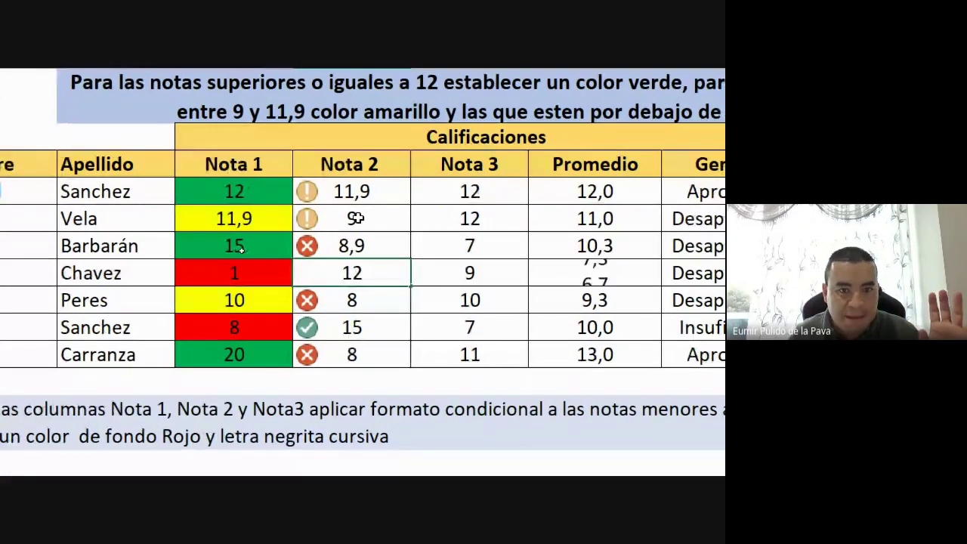
key(Return)
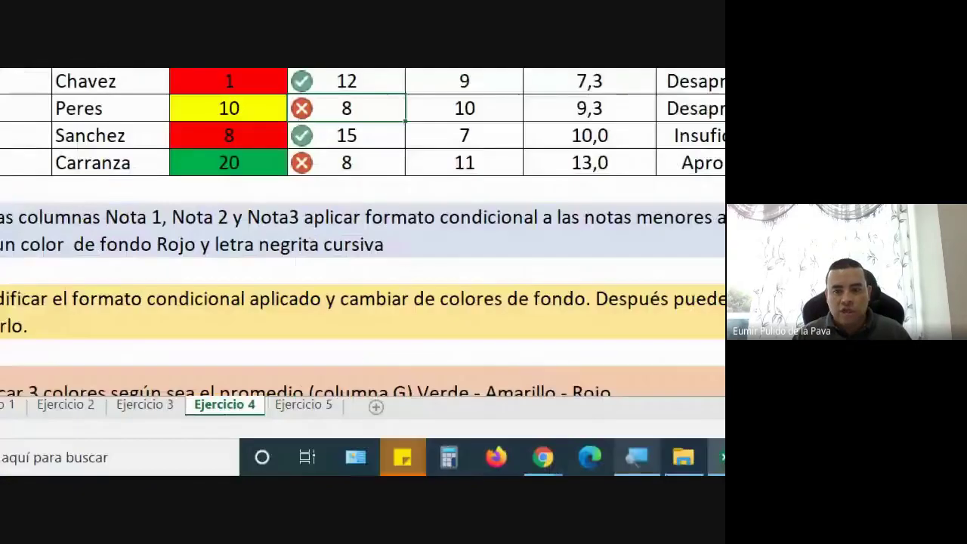
Step: Admit the second person into the video call and return to the grades workbook
mouse_move(513, 466)
click(465, 406)
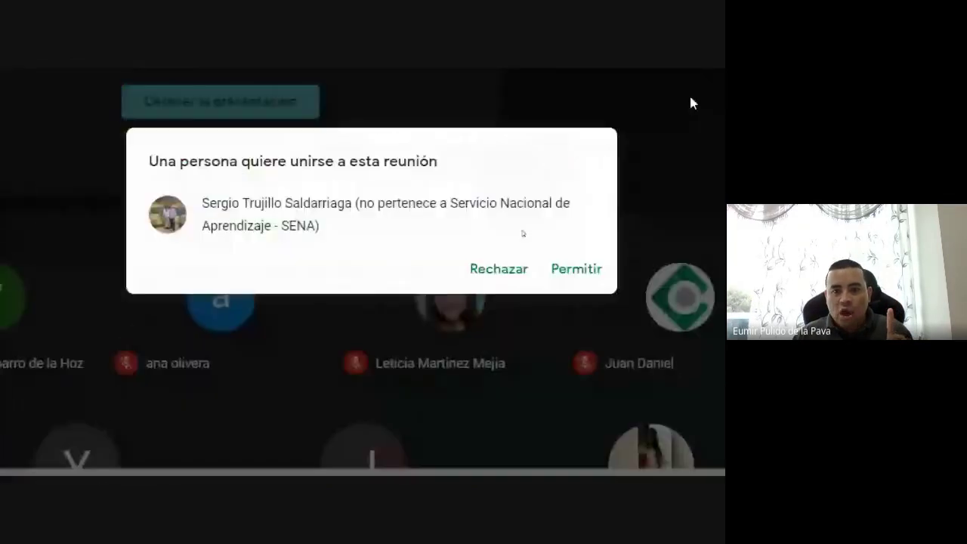
click(560, 278)
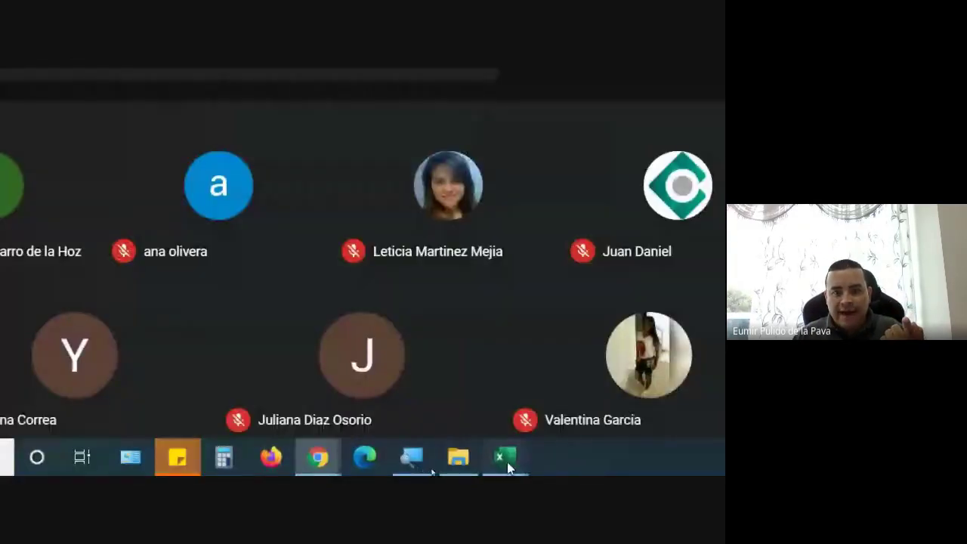
mouse_move(507, 461)
click(423, 382)
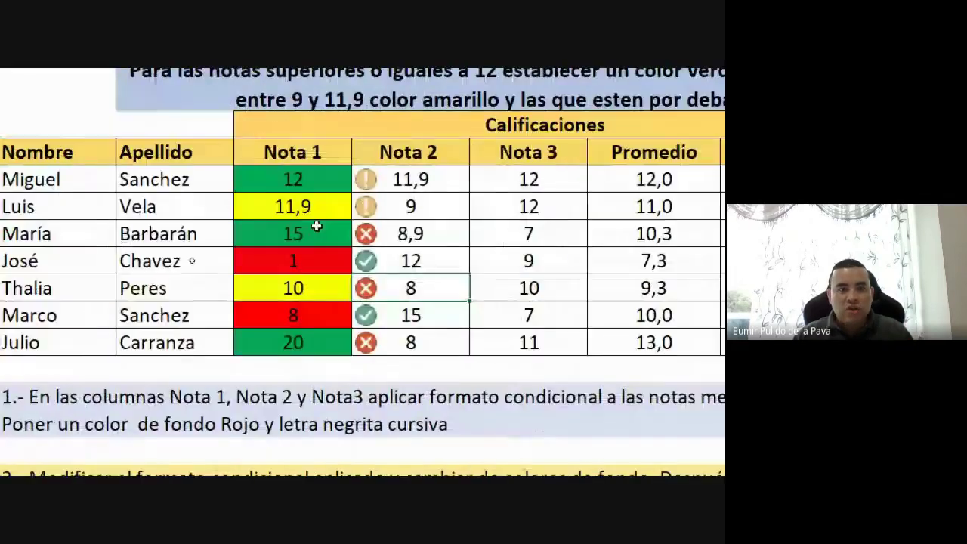
Step: Select the Nota 2 grades and look over their rules in the rules manager
drag(401, 182, 411, 343)
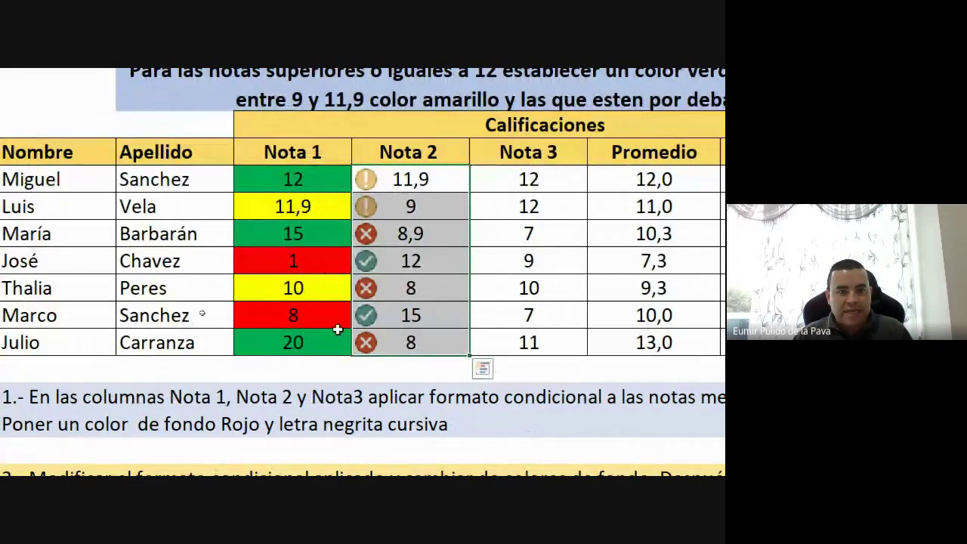
mouse_move(265, 175)
mouse_down()
mouse_move(391, 357)
mouse_move(392, 342)
mouse_up()
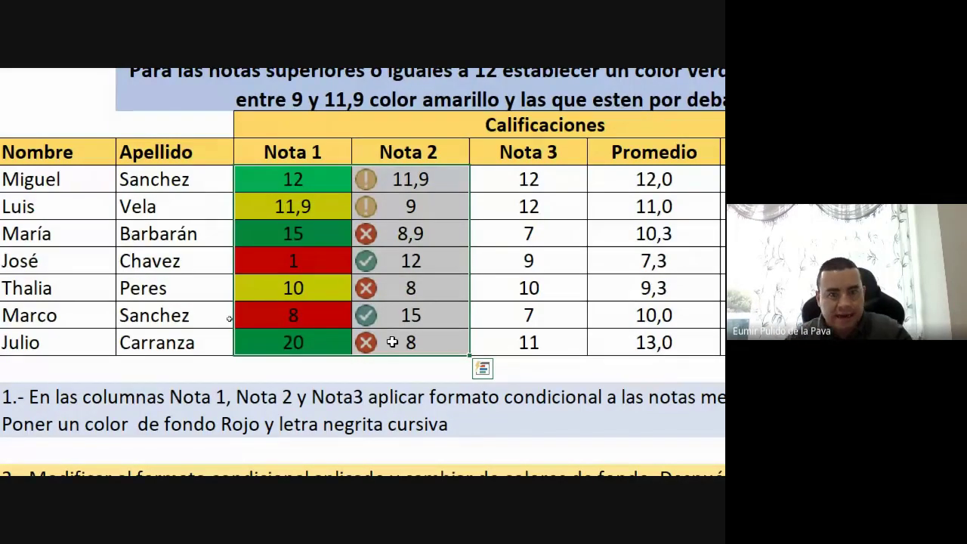
drag(377, 179, 413, 342)
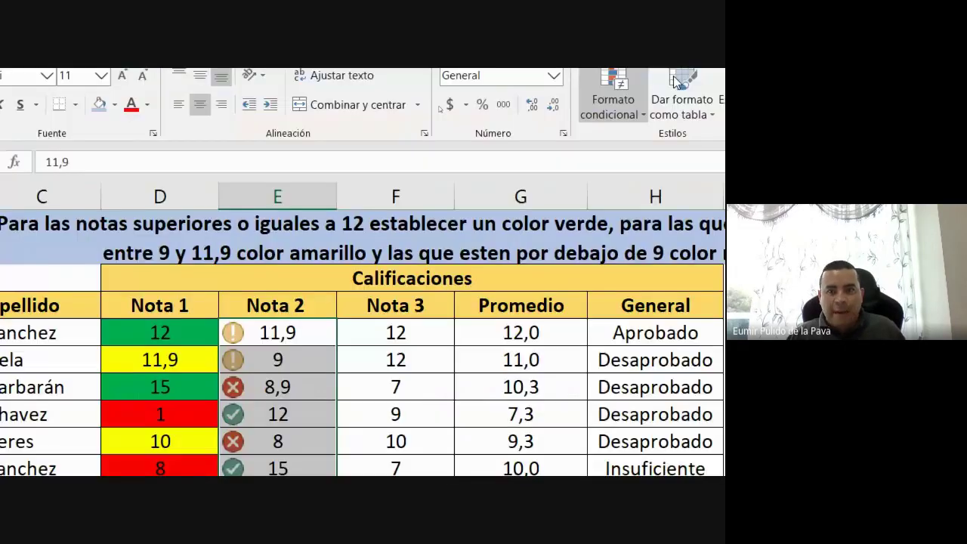
click(613, 102)
click(628, 391)
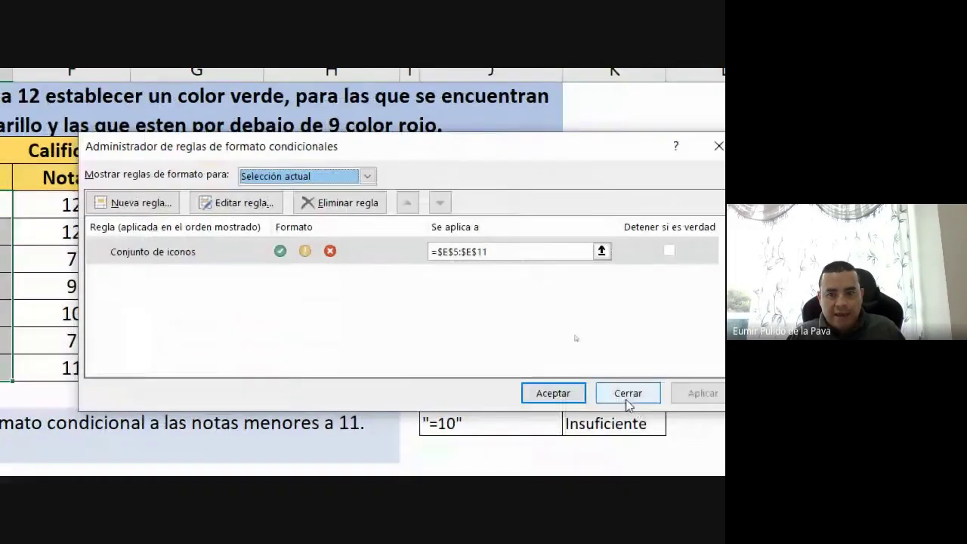
click(626, 394)
Step: Select the Nota 1 grades and review the colour rules applied to them
drag(250, 205, 249, 368)
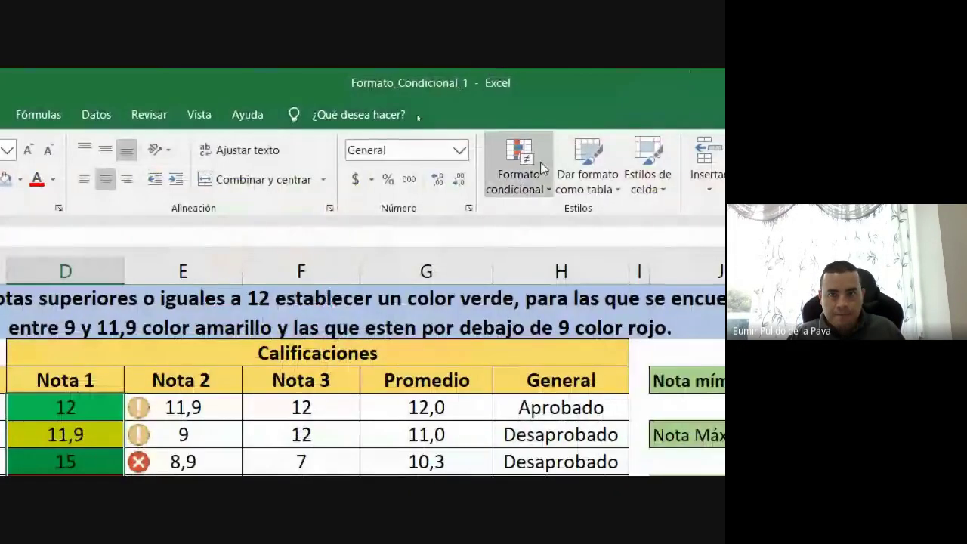
click(529, 162)
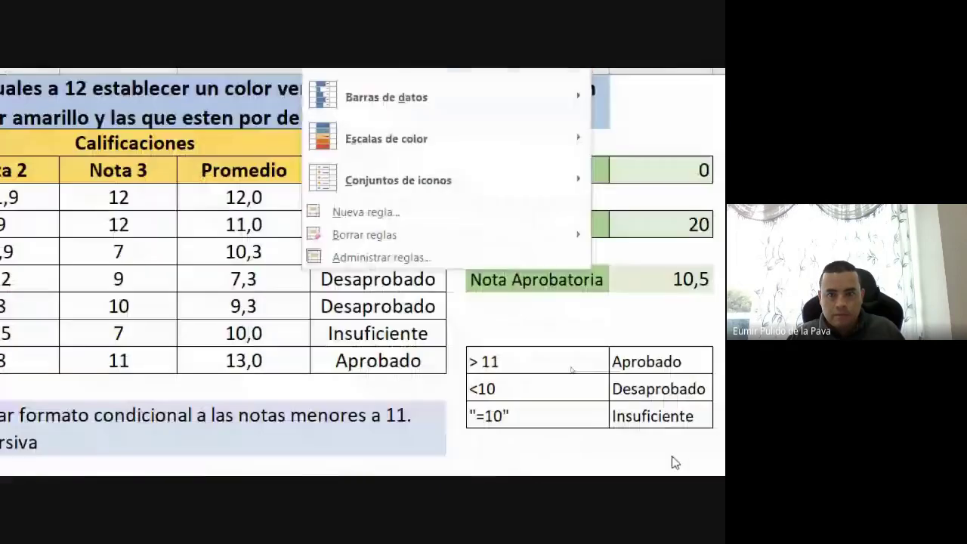
click(457, 260)
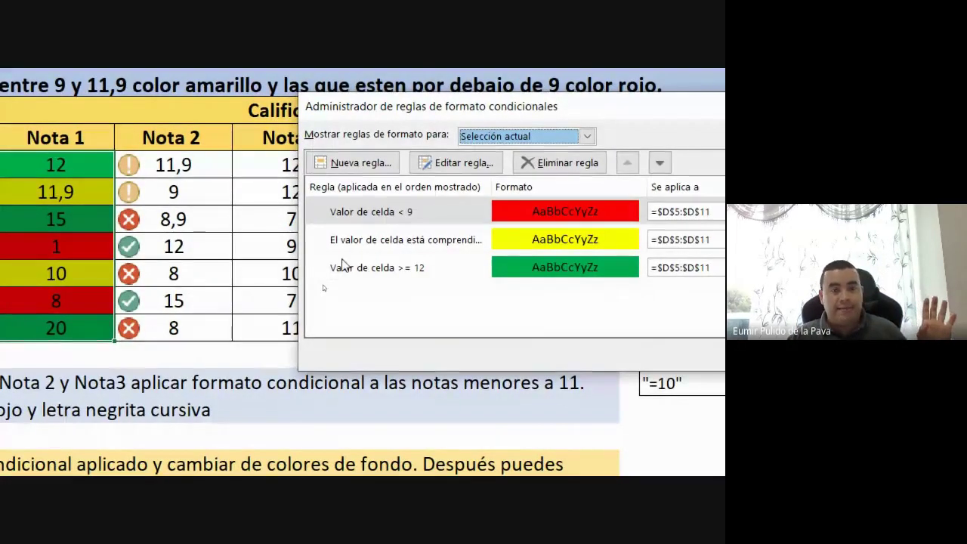
click(604, 353)
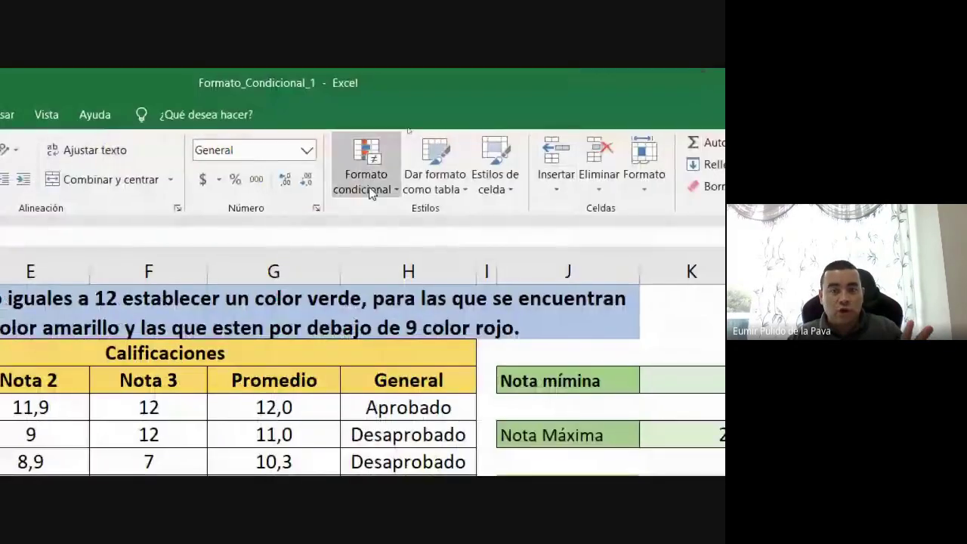
Step: Close the Formato condicional menu and switch to Ejercicio 5, then back to Ejercicio 4
click(366, 187)
mouse_move(429, 387)
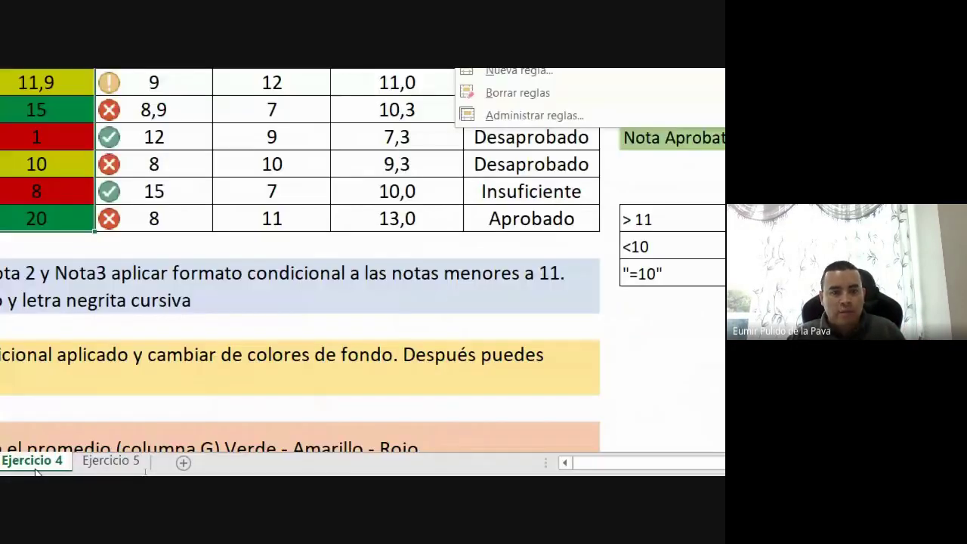
click(111, 460)
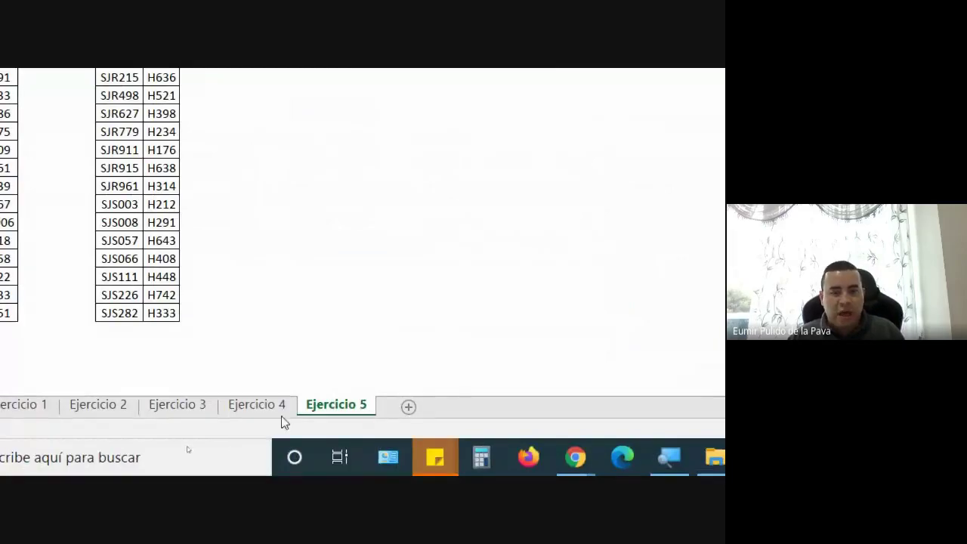
click(254, 406)
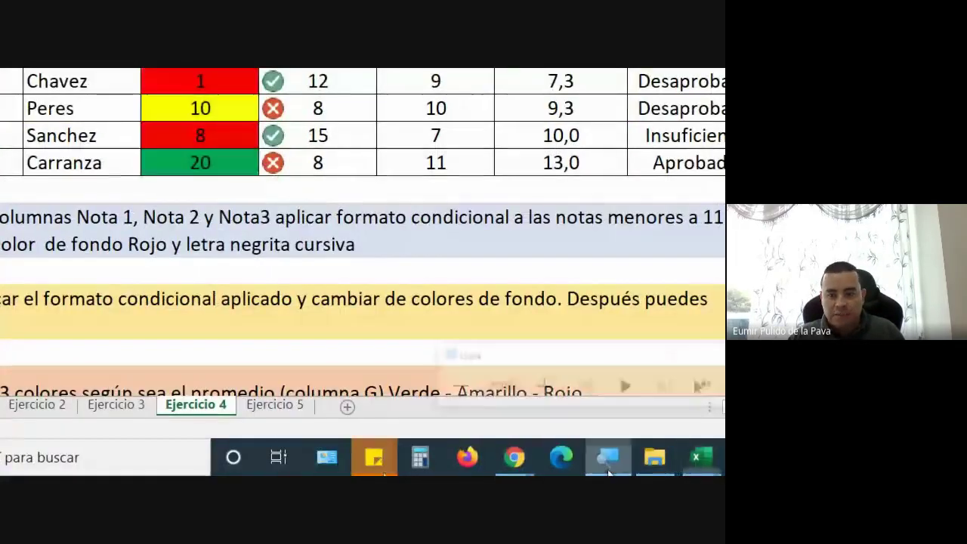
click(609, 457)
click(442, 376)
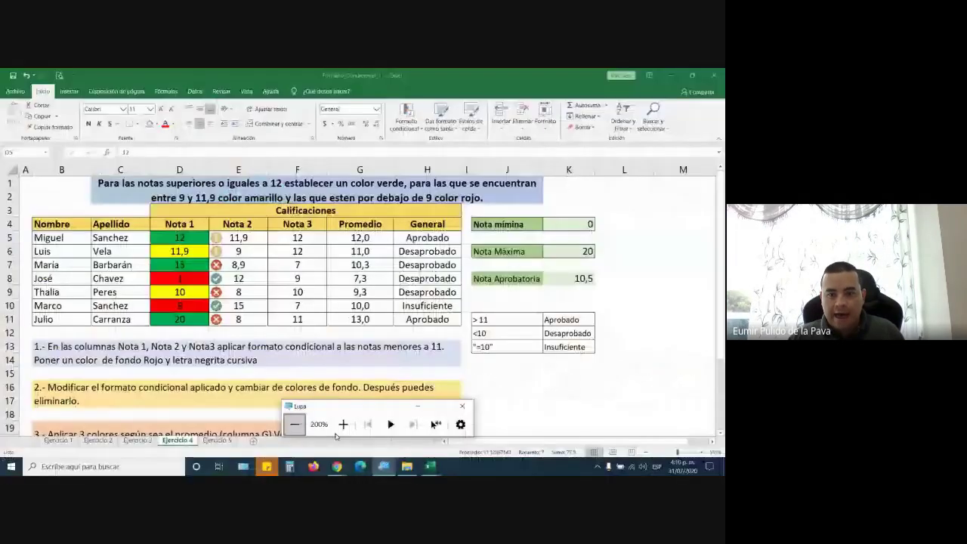
mouse_move(337, 466)
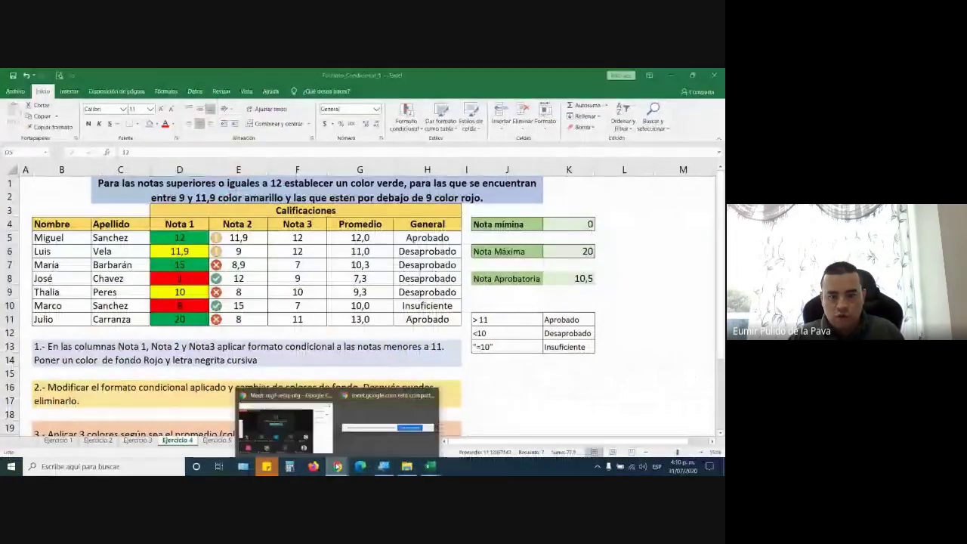
click(370, 419)
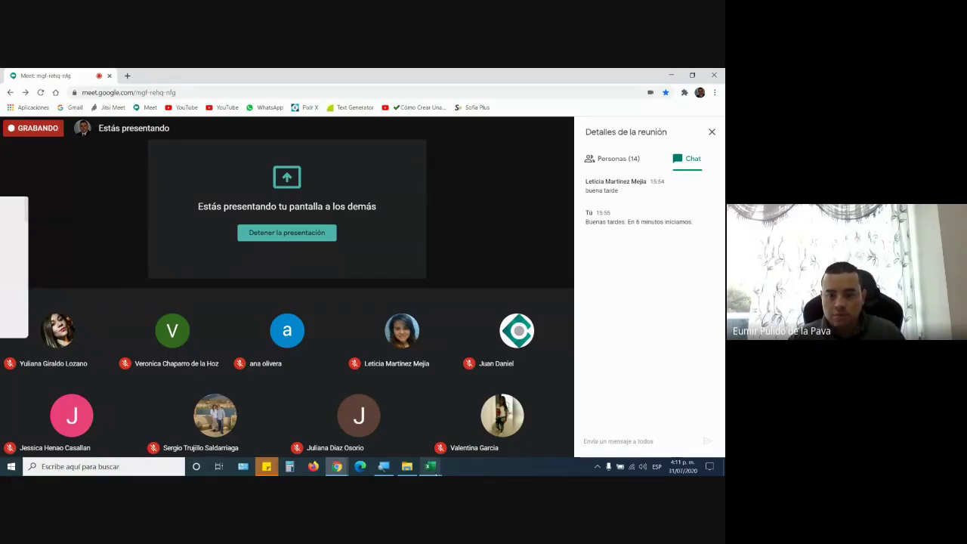
mouse_move(436, 473)
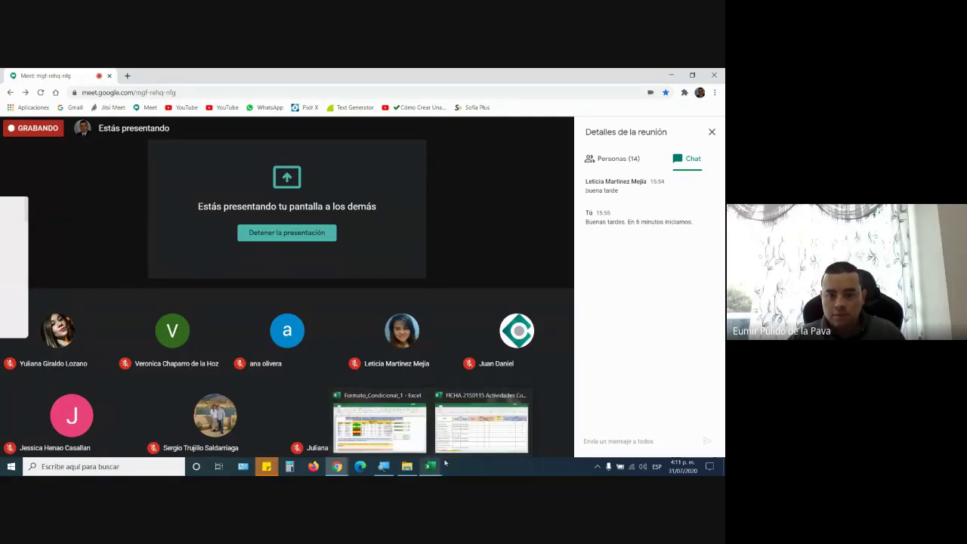
click(395, 430)
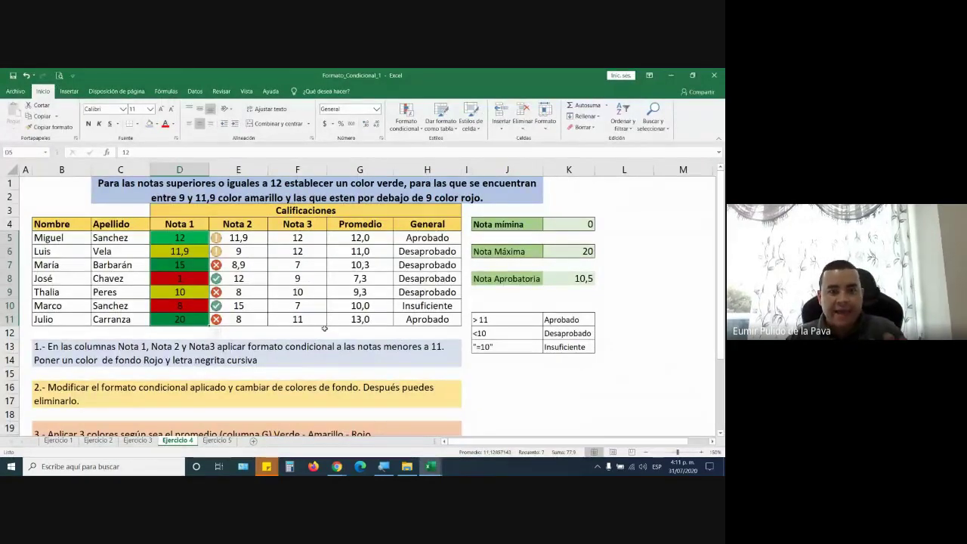
drag(228, 235, 238, 319)
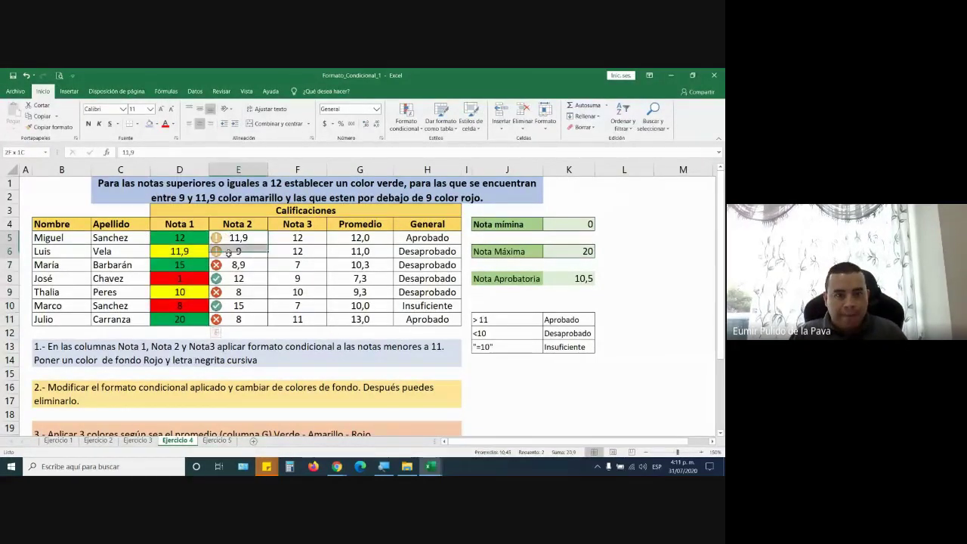
click(398, 121)
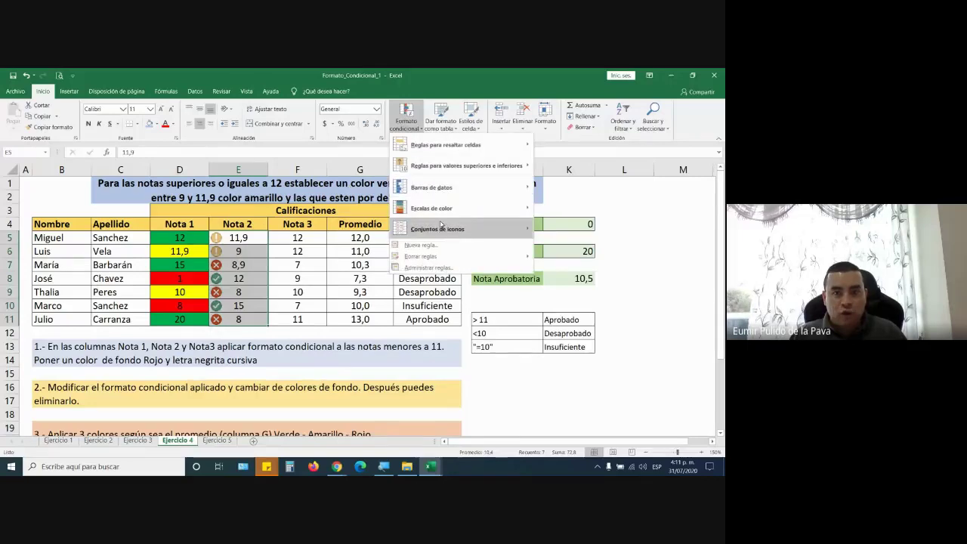
mouse_move(438, 230)
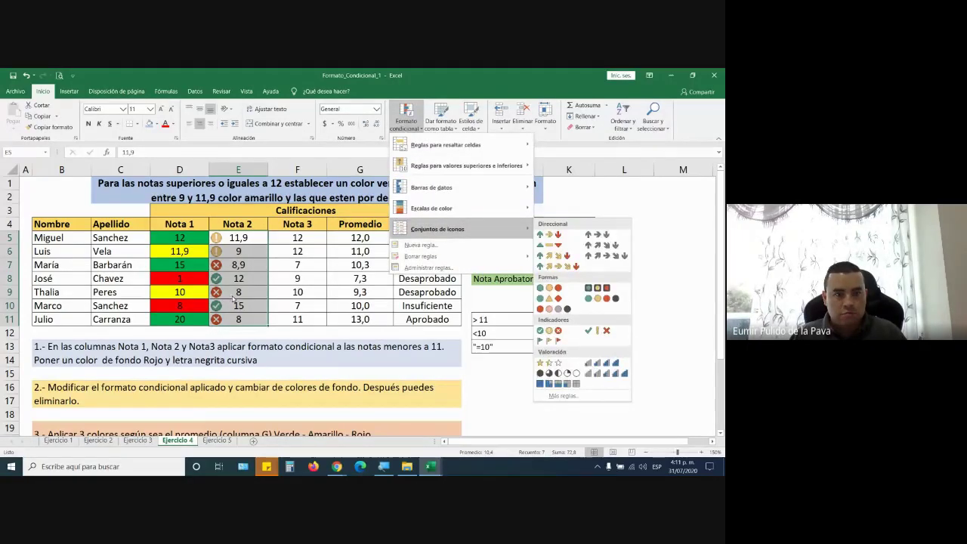
drag(186, 238, 184, 321)
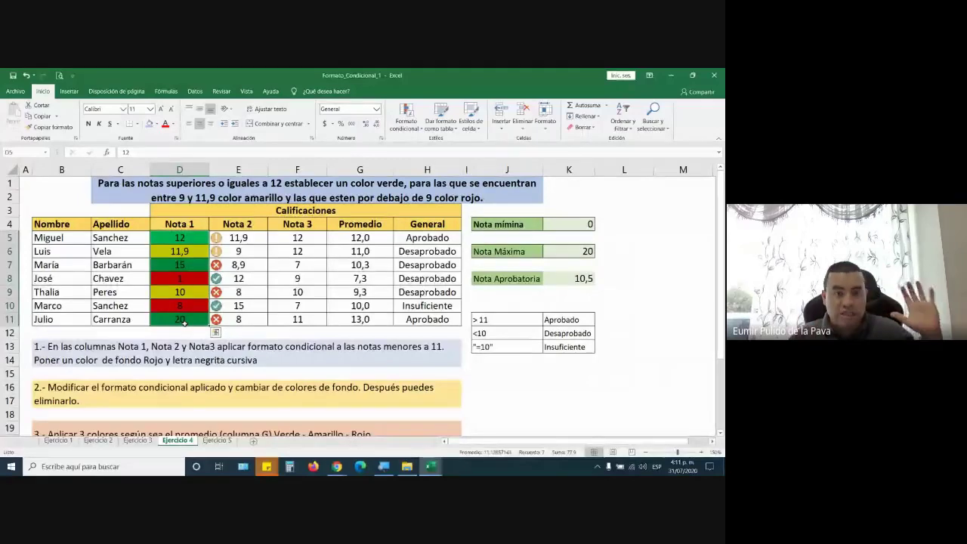
Step: Browse MEMORIA > SENA > 3 Guias de aprendizaje > 12210000 and open GUIA_APRENDIZAJE_RA01.pdf
click(220, 443)
click(406, 466)
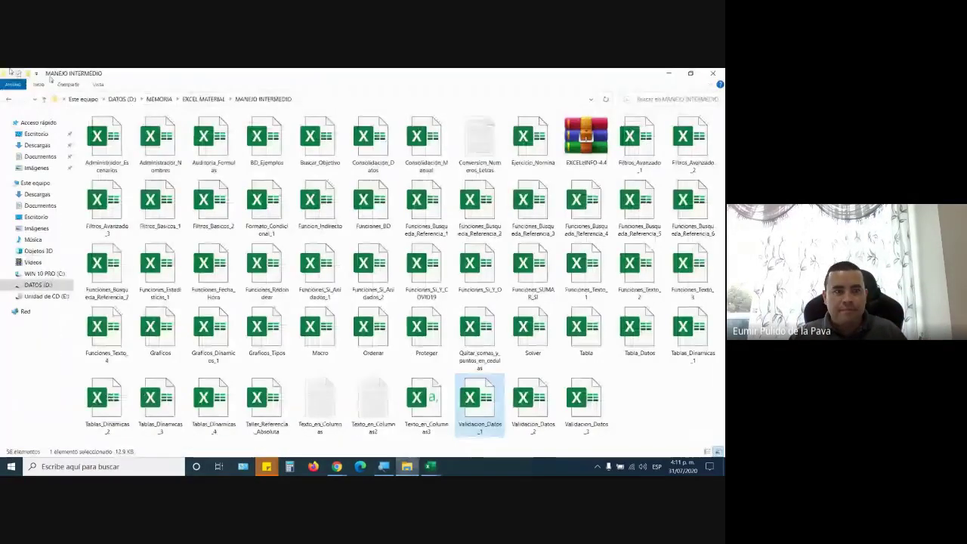
click(9, 100)
click(9, 99)
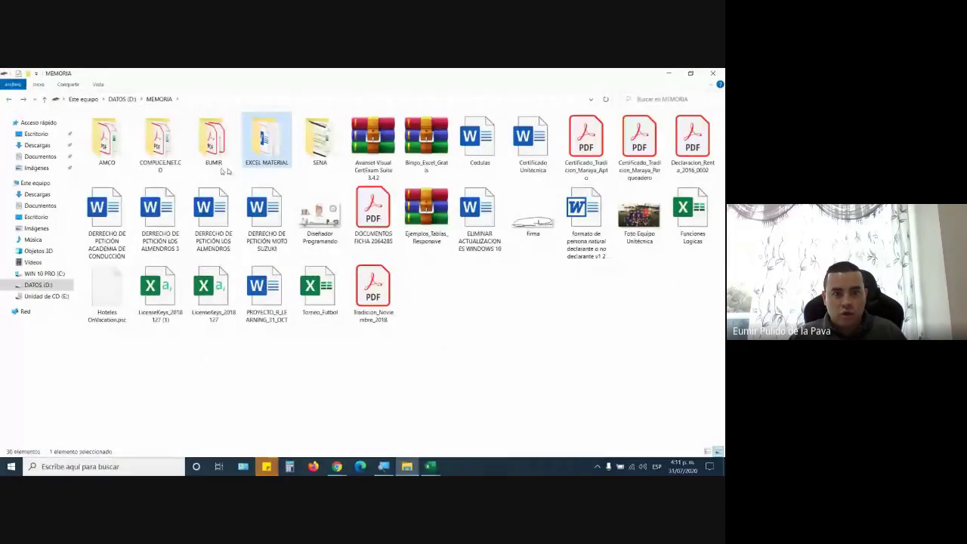
double_click(320, 148)
double_click(320, 151)
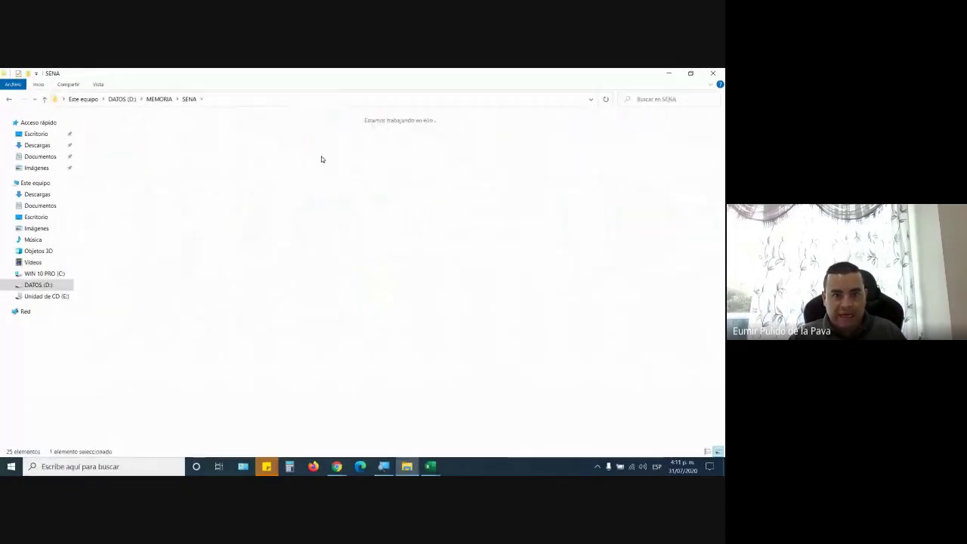
double_click(214, 151)
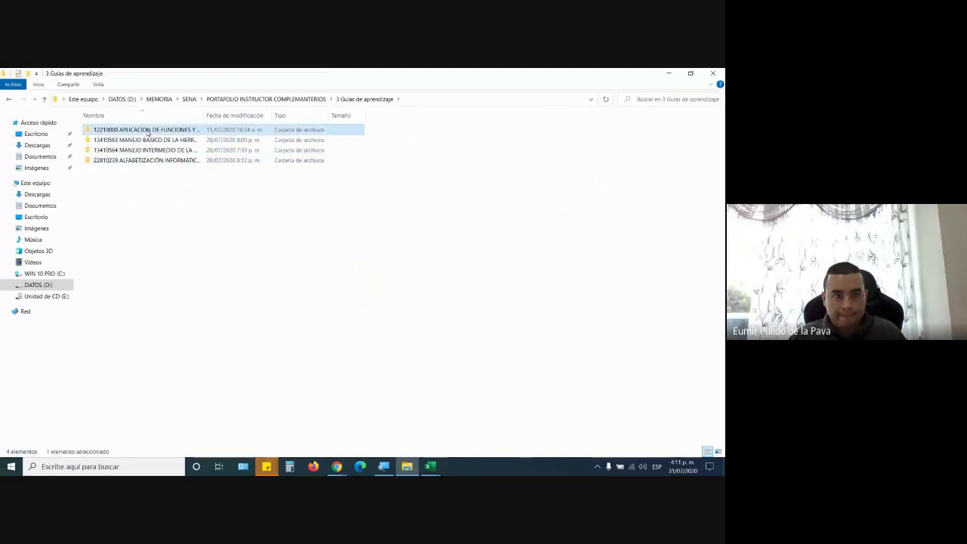
double_click(143, 130)
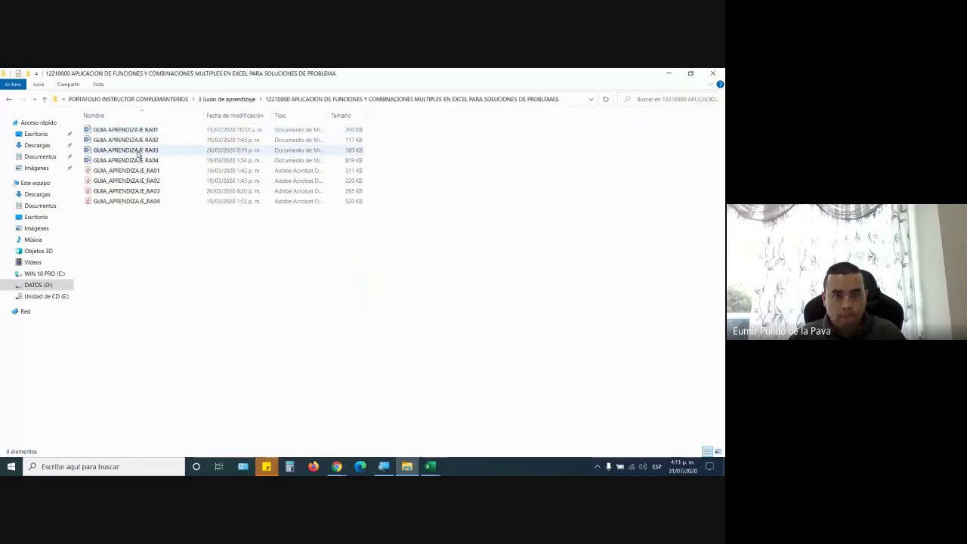
double_click(123, 173)
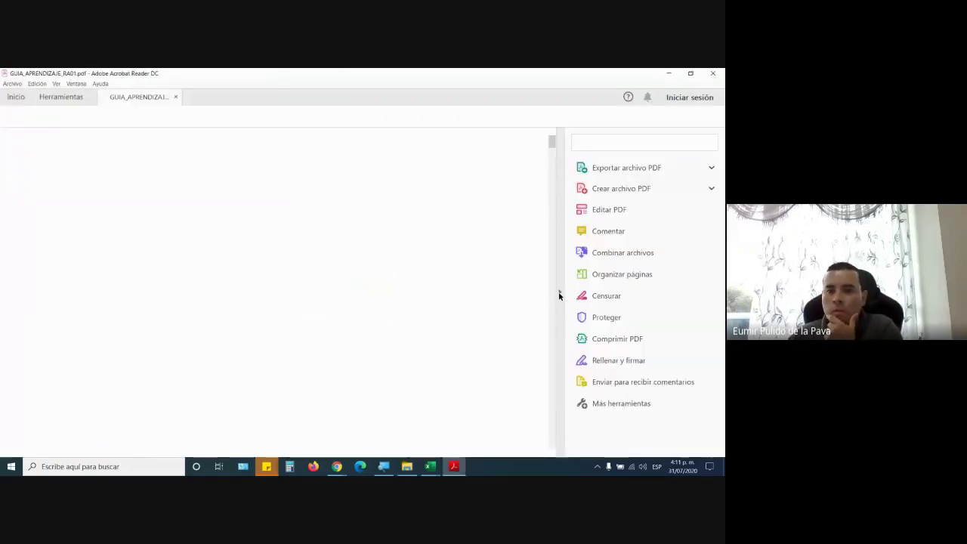
Step: Scroll to page 9, highlight the Ejercicio 5 duplicate-values instruction, and return to Excel
drag(690, 139, 690, 355)
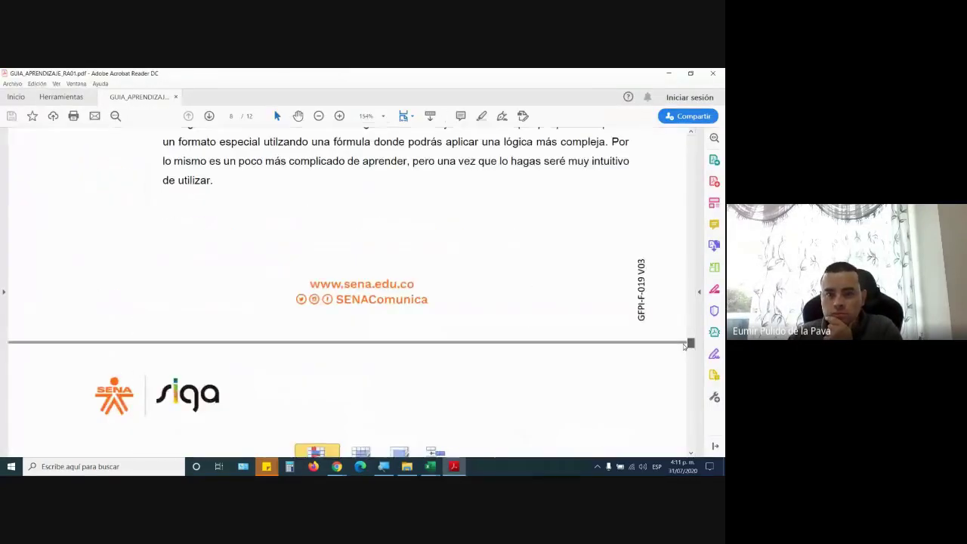
scroll(406, 344, down, 3)
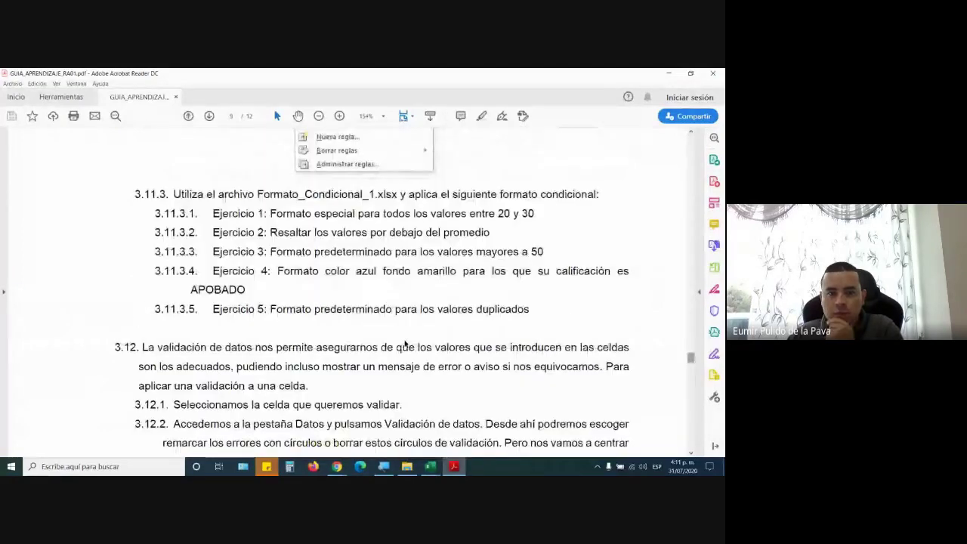
double_click(231, 309)
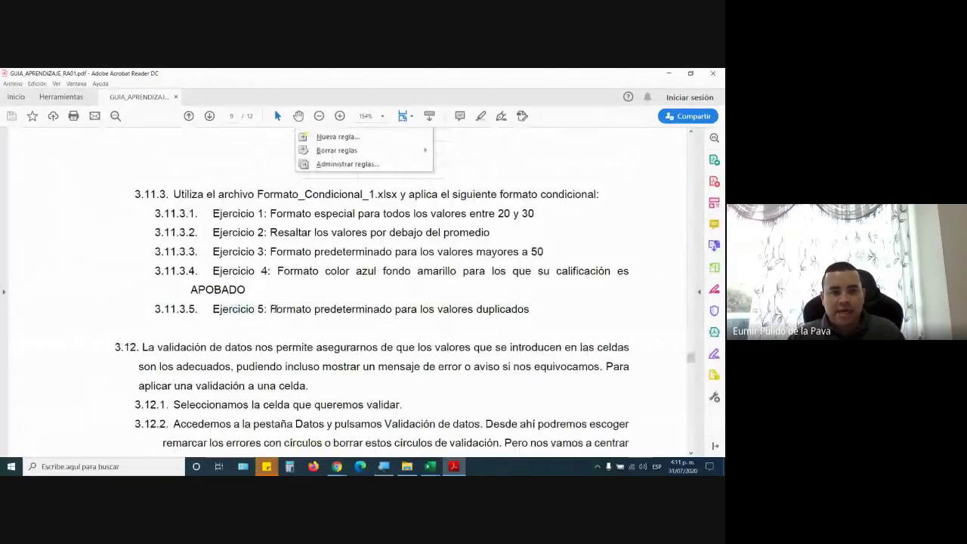
drag(271, 310, 529, 309)
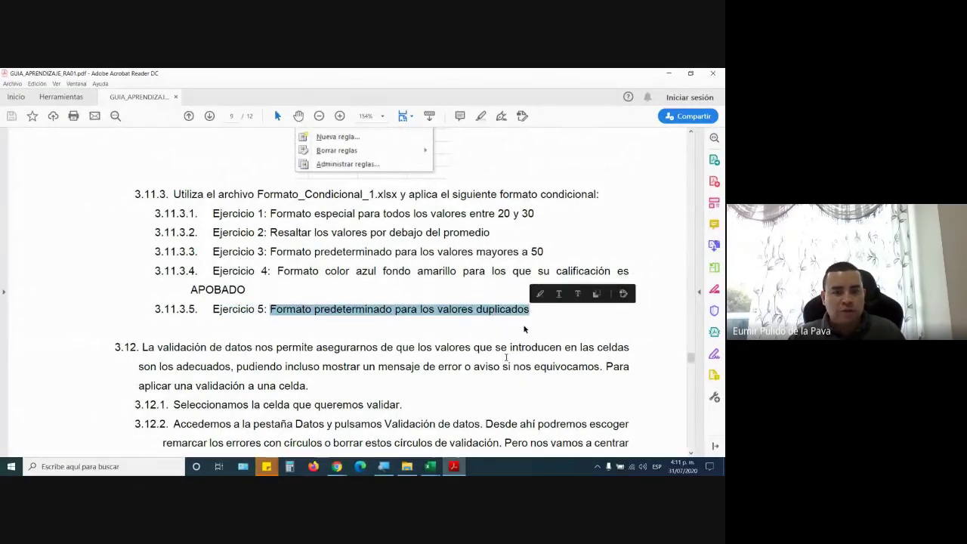
mouse_move(435, 472)
click(393, 423)
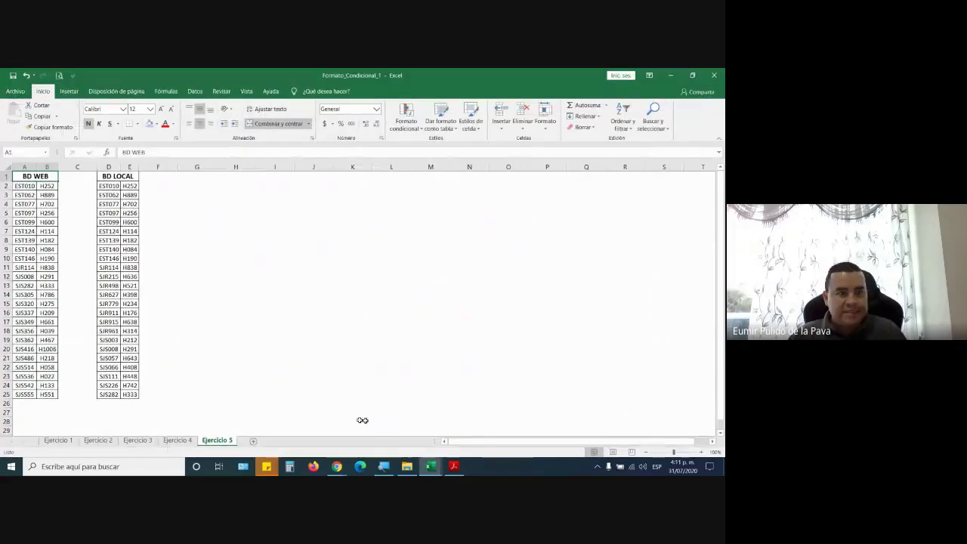
click(28, 167)
drag(28, 167, 47, 167)
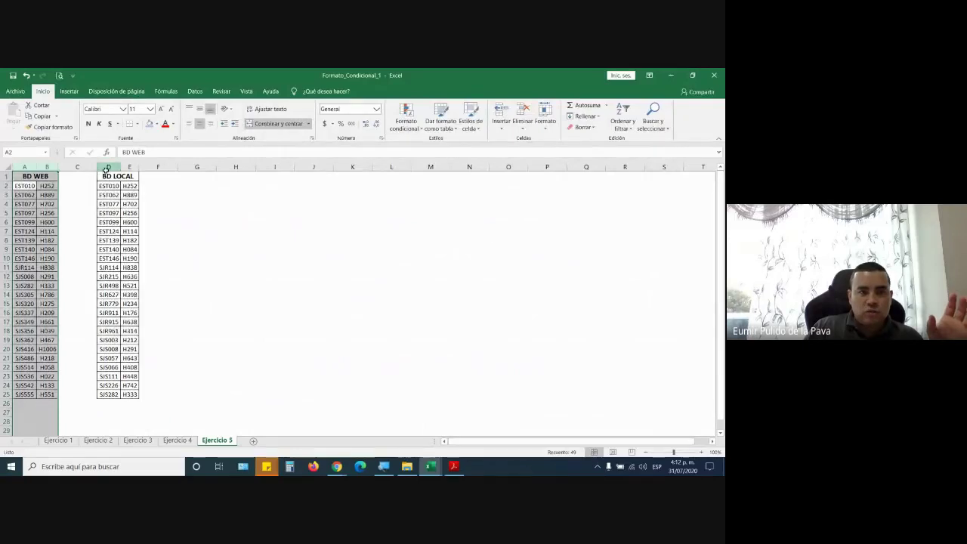
drag(107, 167, 129, 167)
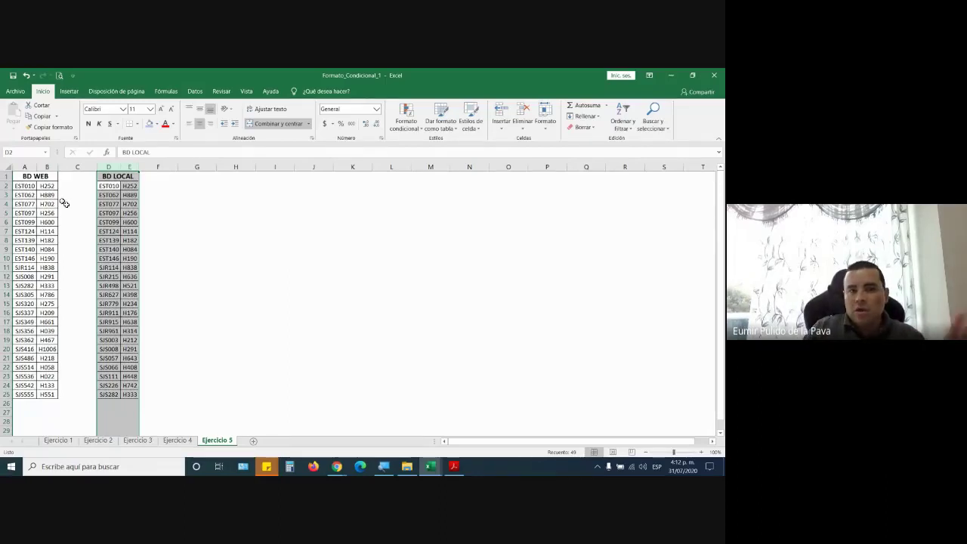
drag(23, 186, 24, 394)
drag(108, 186, 105, 391)
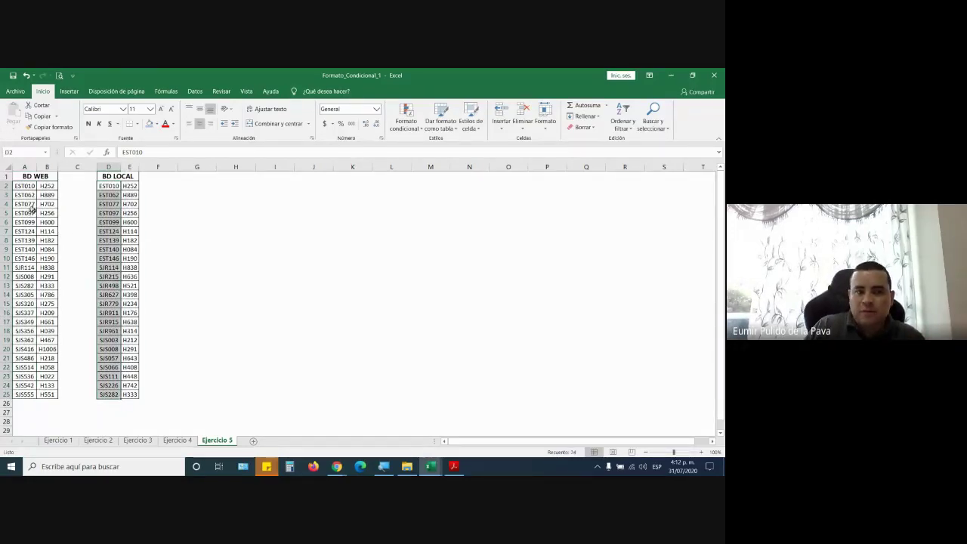
drag(21, 186, 43, 394)
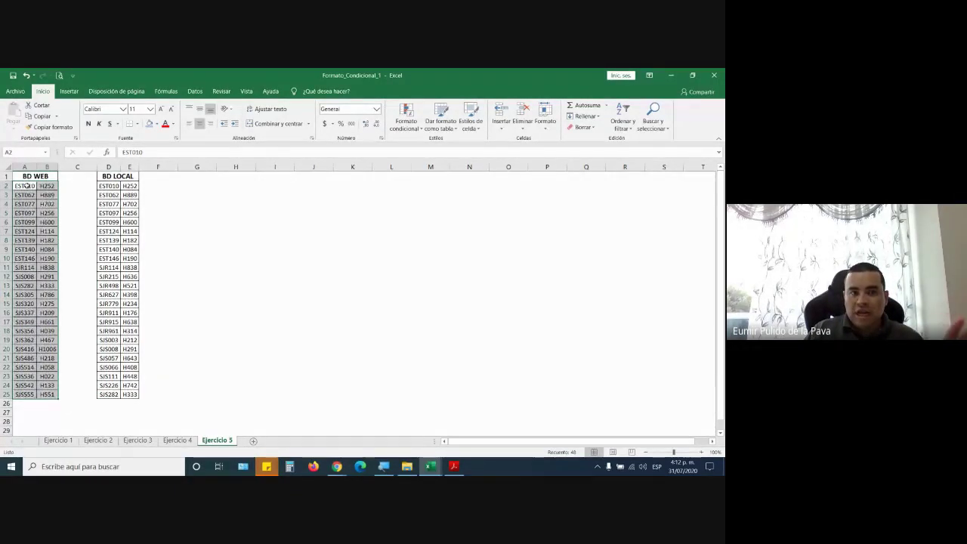
mouse_move(26, 185)
mouse_down()
mouse_move(18, 402)
mouse_move(24, 388)
mouse_up()
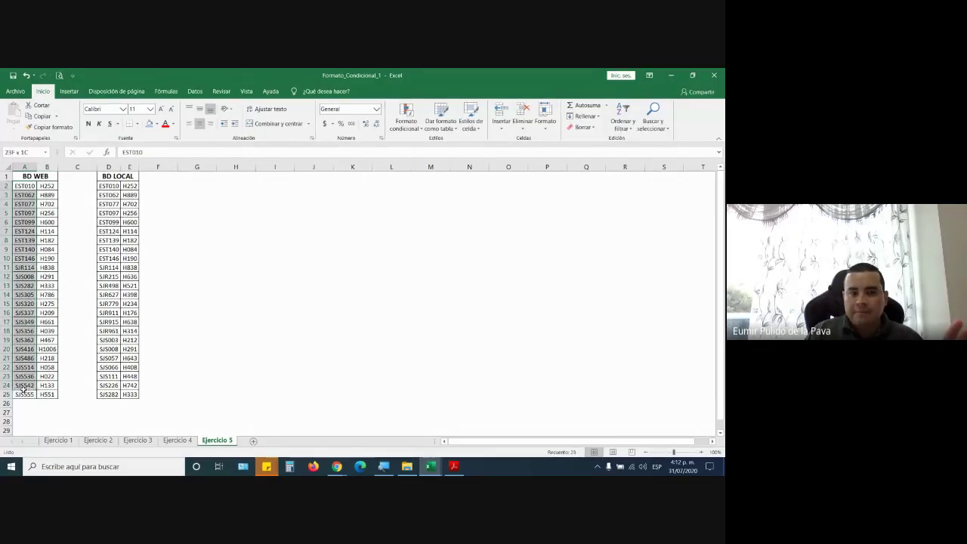
drag(104, 185, 119, 393)
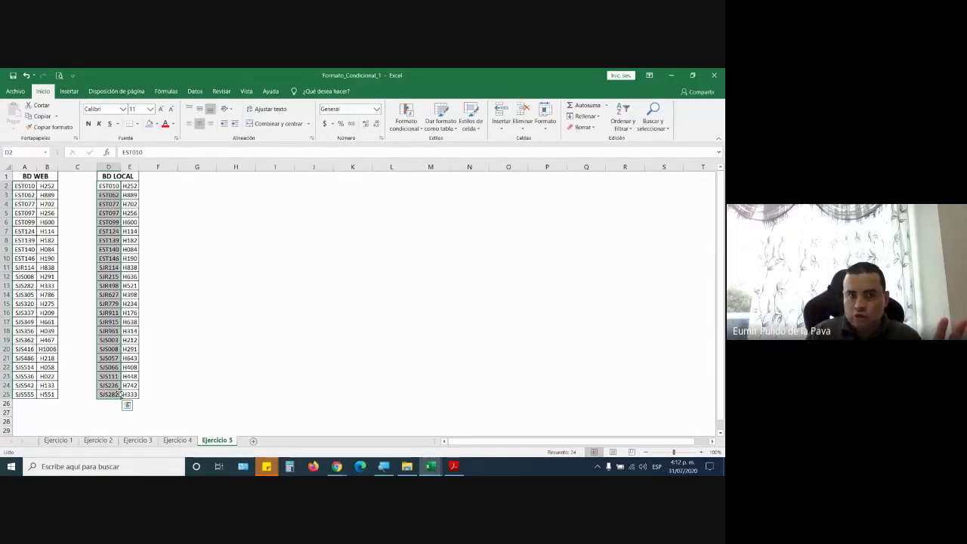
key(super+plus)
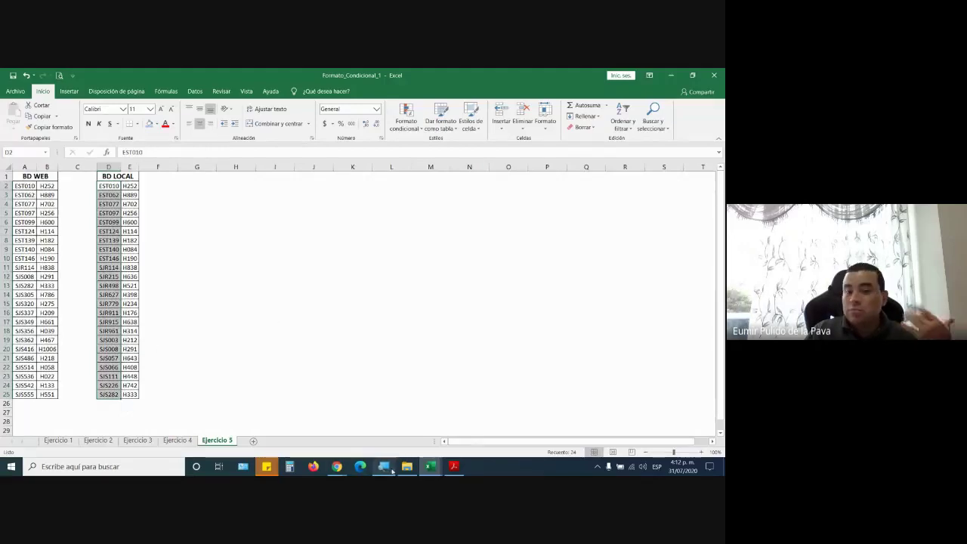
click(343, 424)
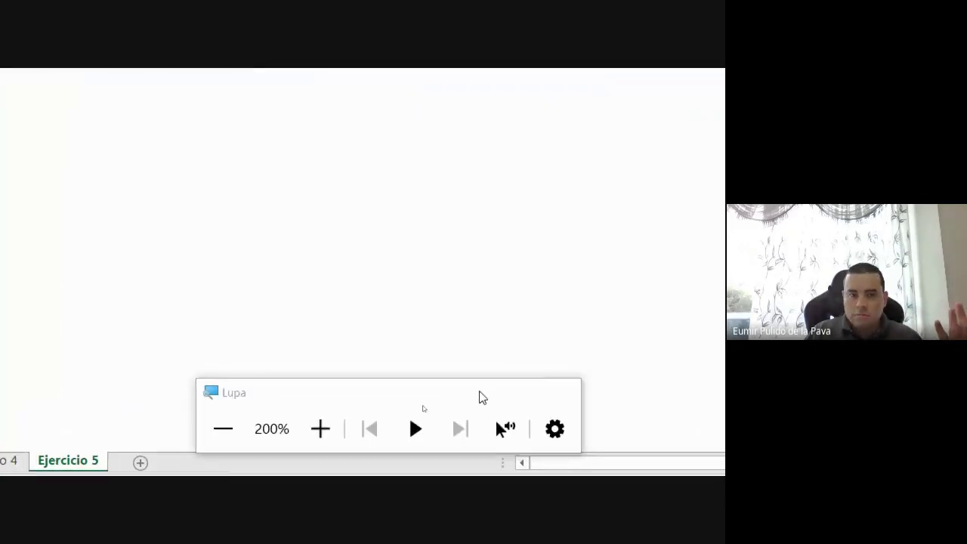
click(49, 304)
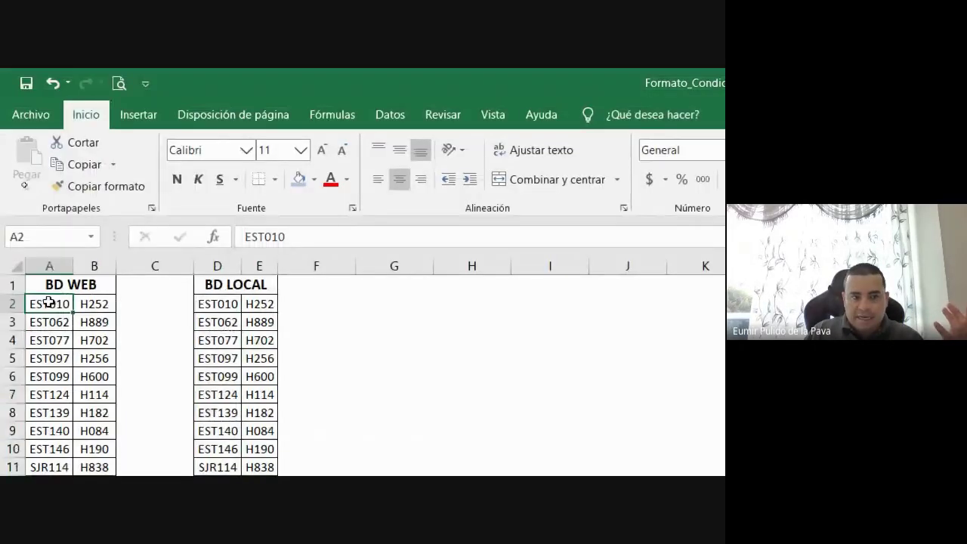
ctrl+click(226, 304)
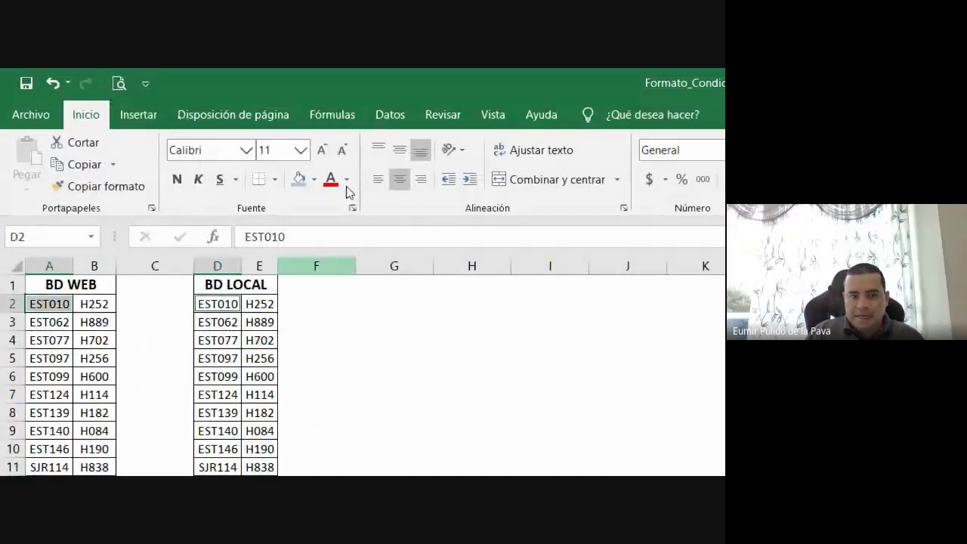
ctrl+click(39, 320)
ctrl+click(223, 320)
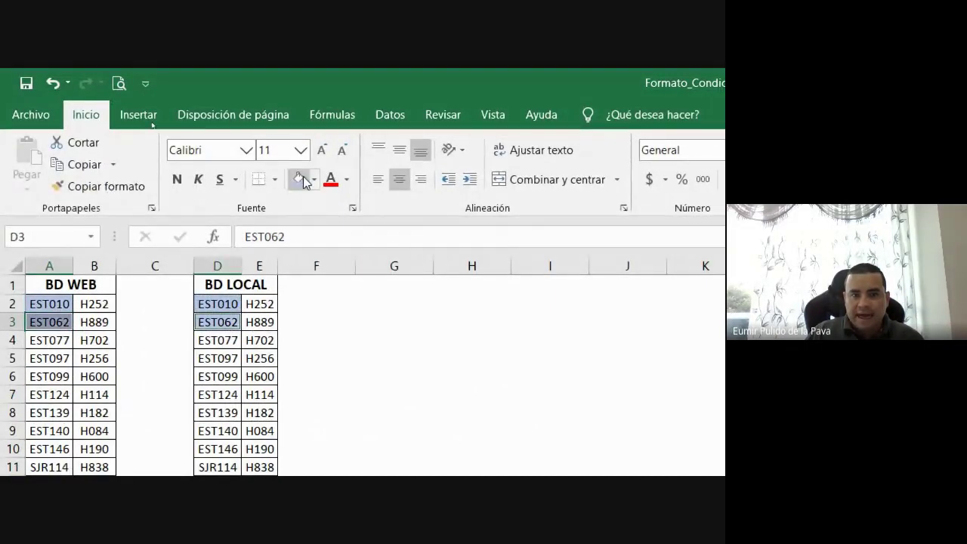
ctrl+drag(10, 317, 13, 388)
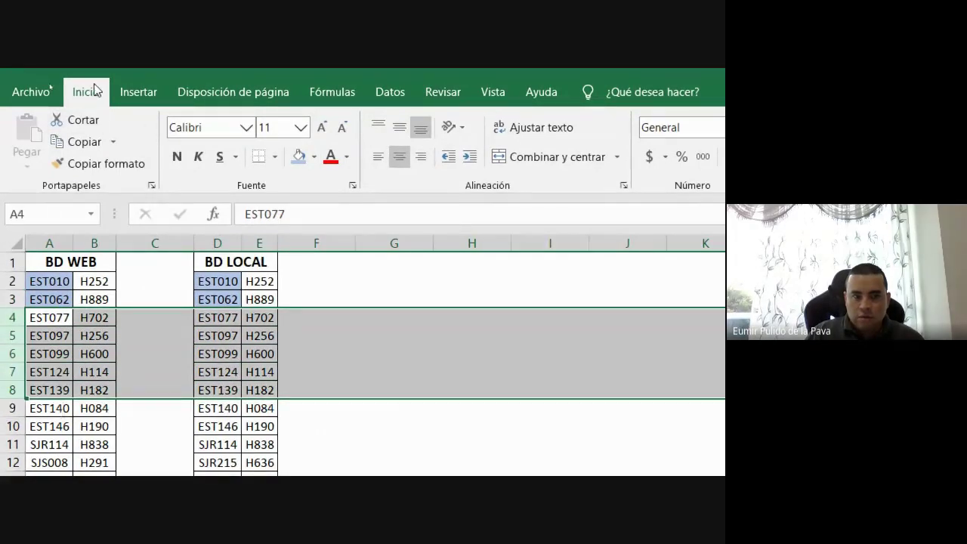
click(53, 83)
click(53, 83)
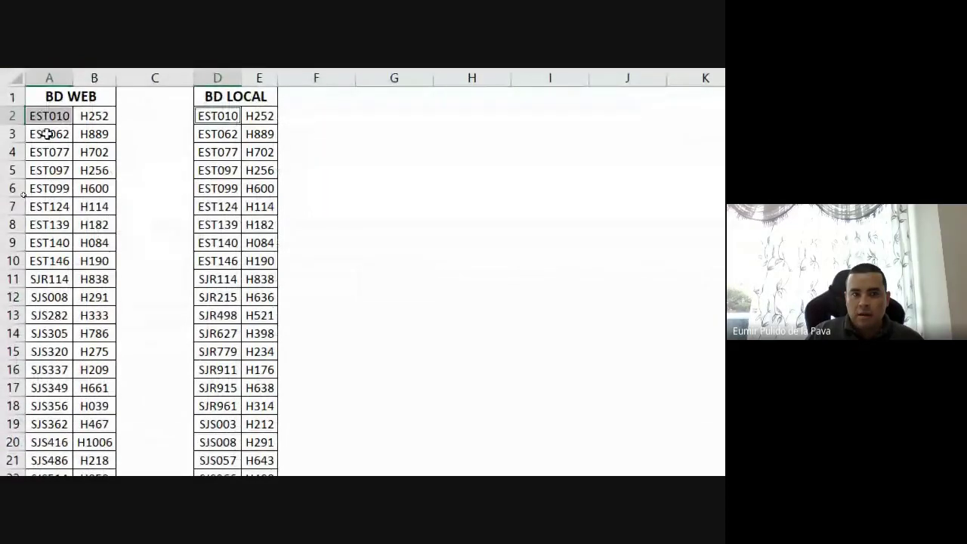
click(47, 133)
click(47, 156)
click(206, 155)
click(216, 167)
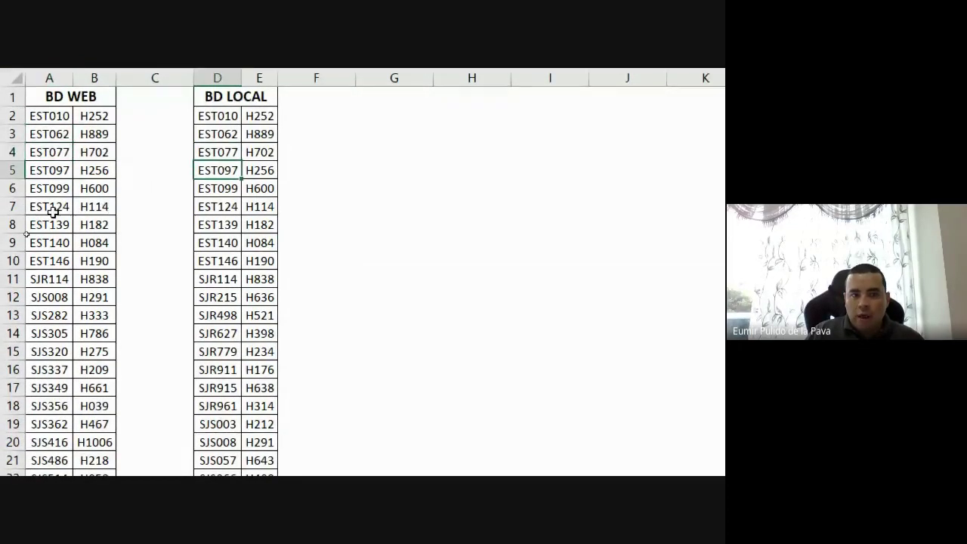
scroll(81, 431, down, 4)
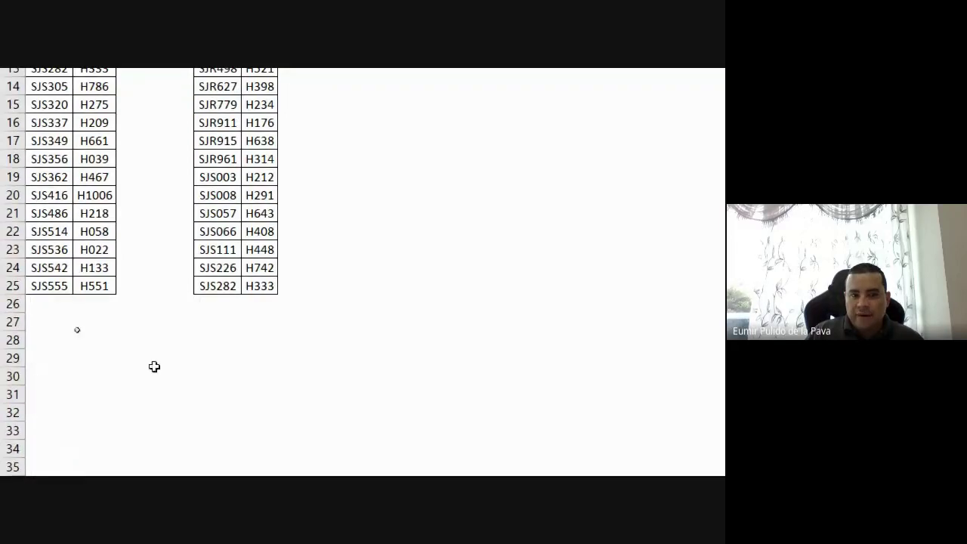
scroll(60, 466, down, 2)
scroll(65, 310, down, 1)
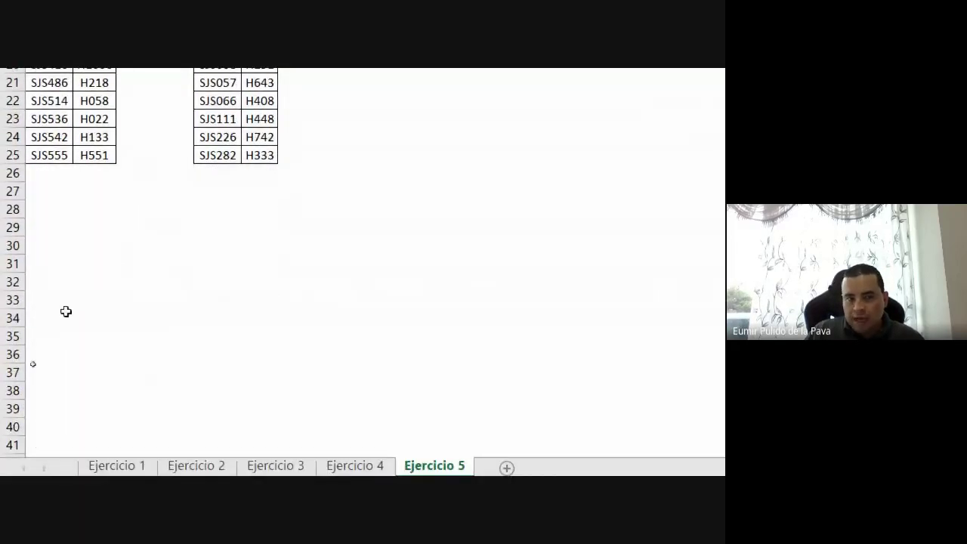
scroll(65, 310, up, 3)
scroll(61, 226, up, 4)
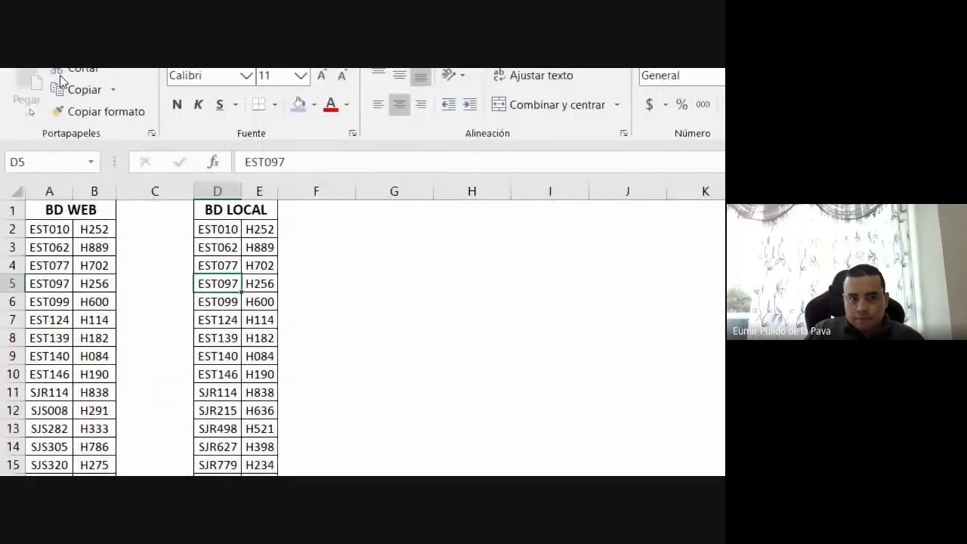
click(92, 236)
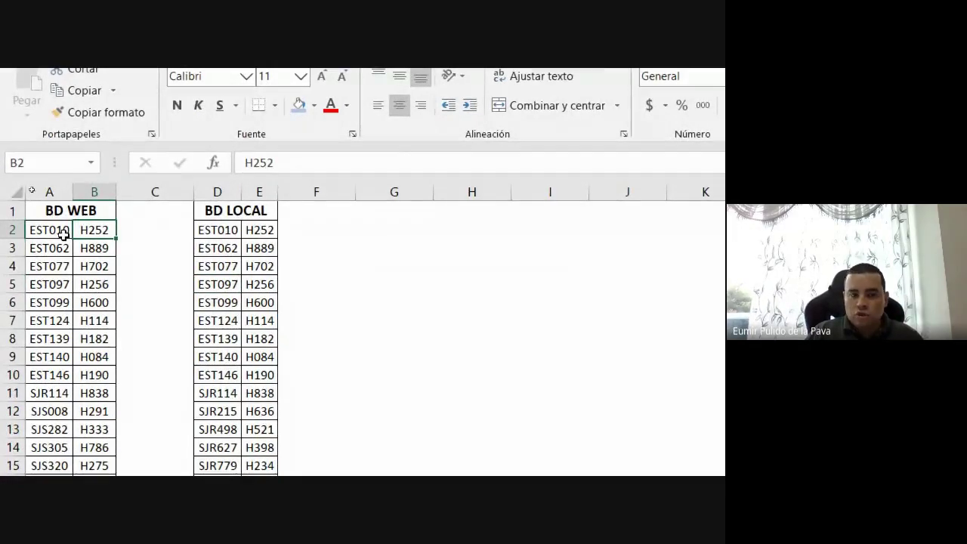
scroll(43, 436, down, 1)
scroll(72, 465, down, 5)
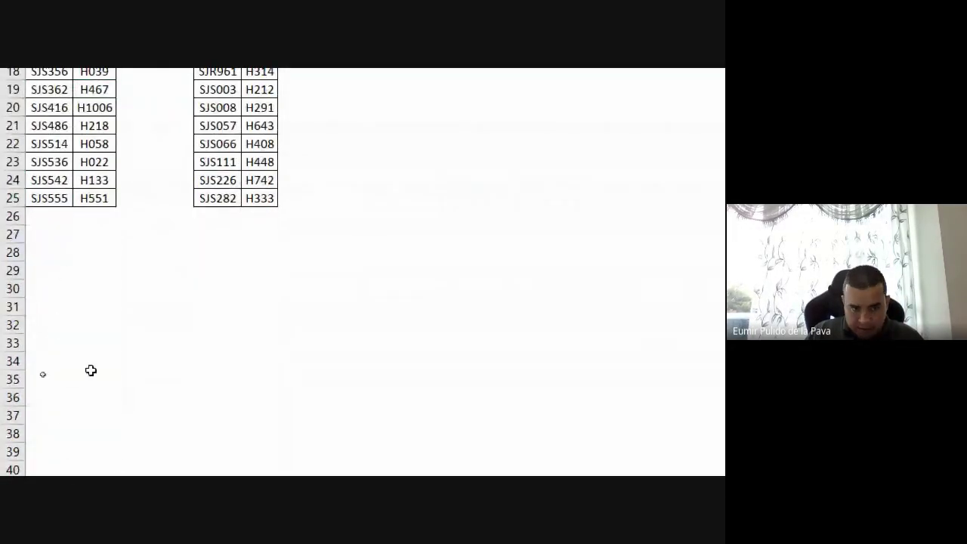
scroll(122, 287, up, 4)
scroll(81, 195, up, 3)
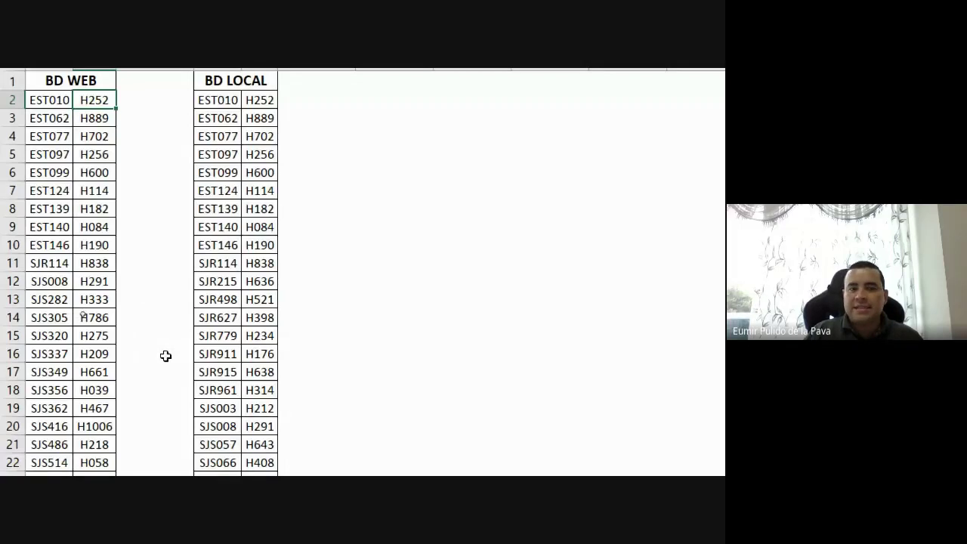
Step: Select BD WEB codes A2:A25 and Ctrl-add BD LOCAL codes D2:D25
click(49, 300)
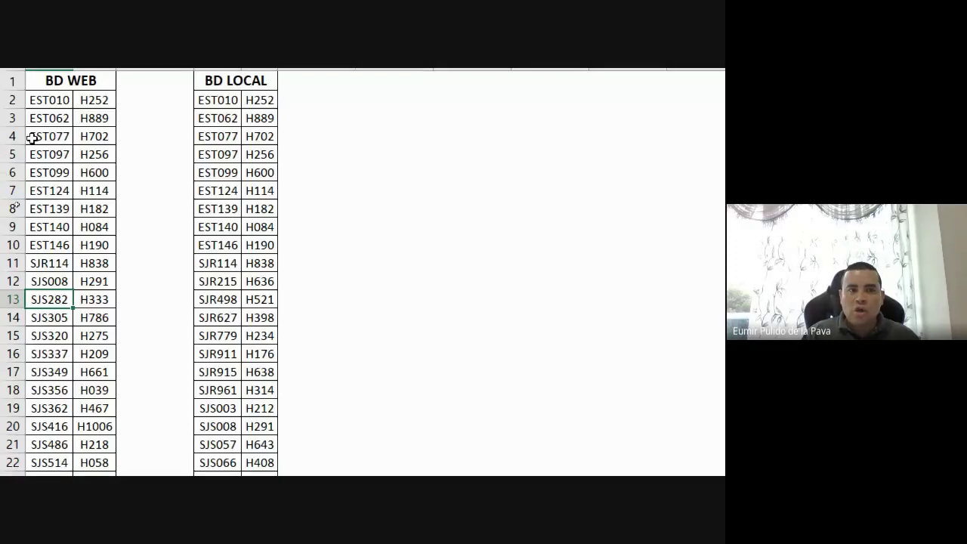
click(49, 100)
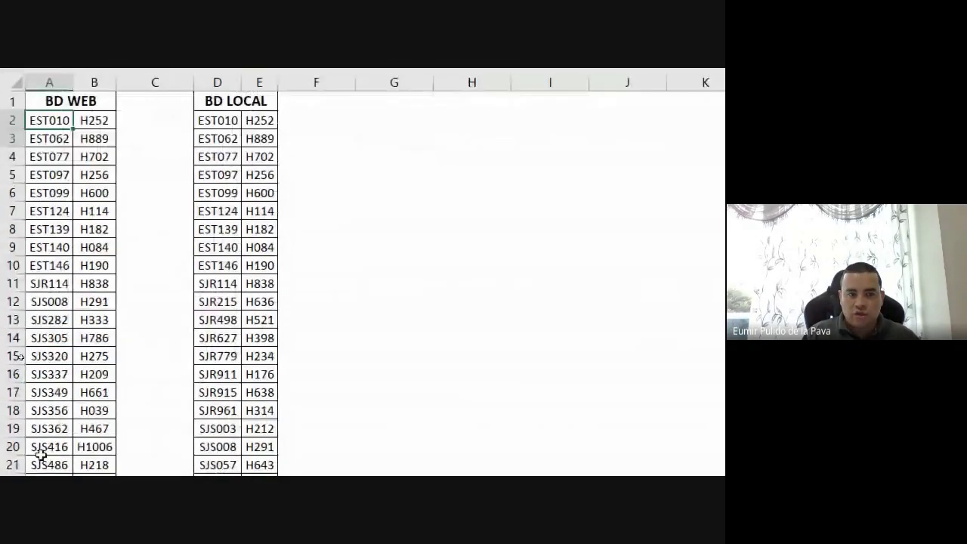
drag(41, 453, 48, 389)
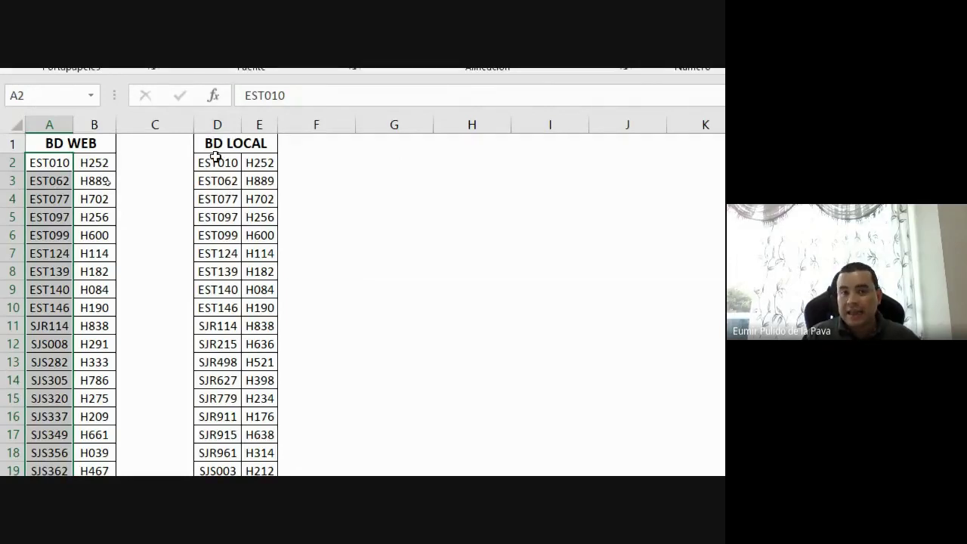
ctrl+click(214, 160)
drag(227, 160, 222, 151)
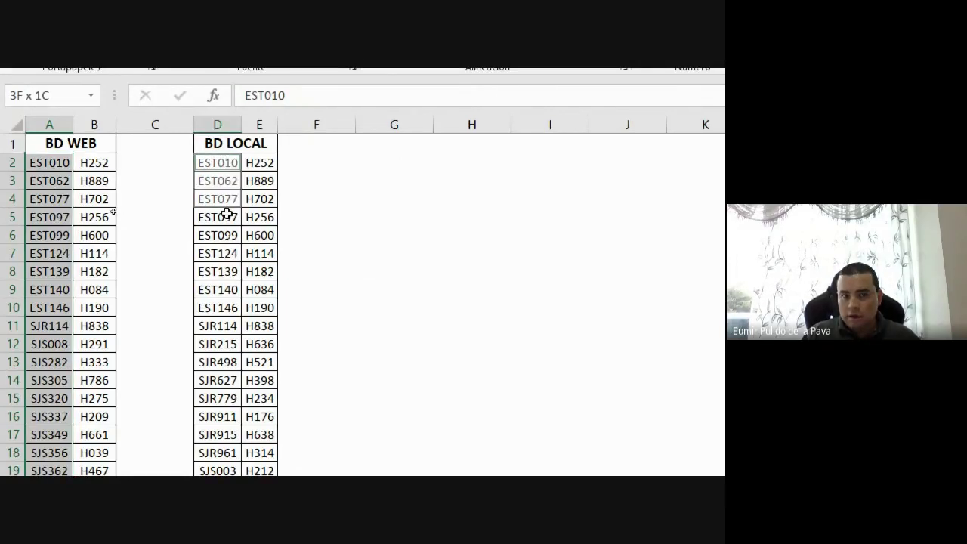
click(34, 157)
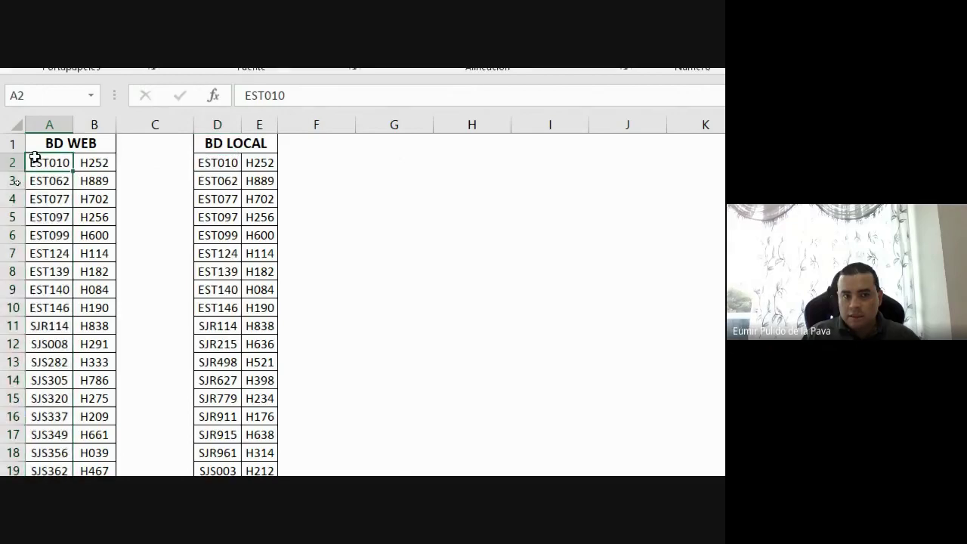
drag(53, 168, 80, 333)
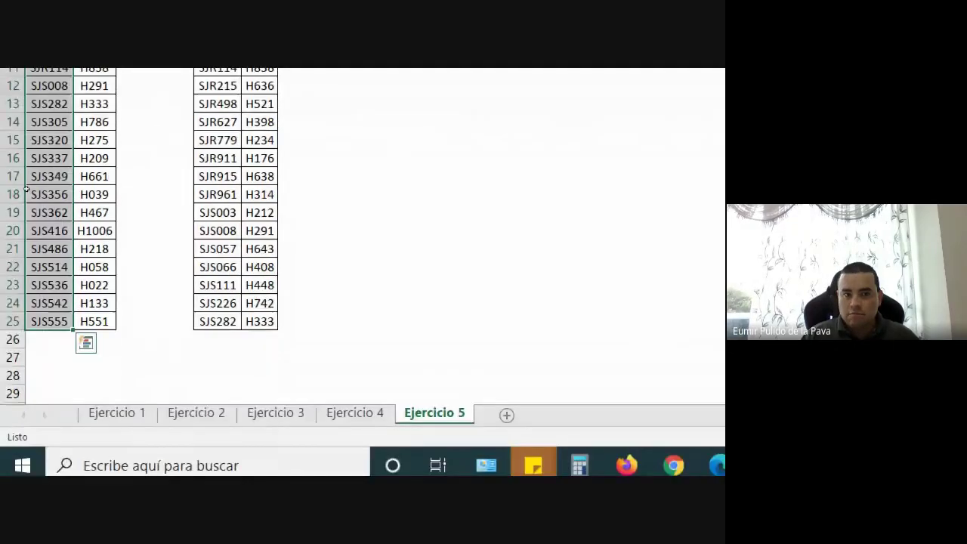
scroll(309, 95, up, 4)
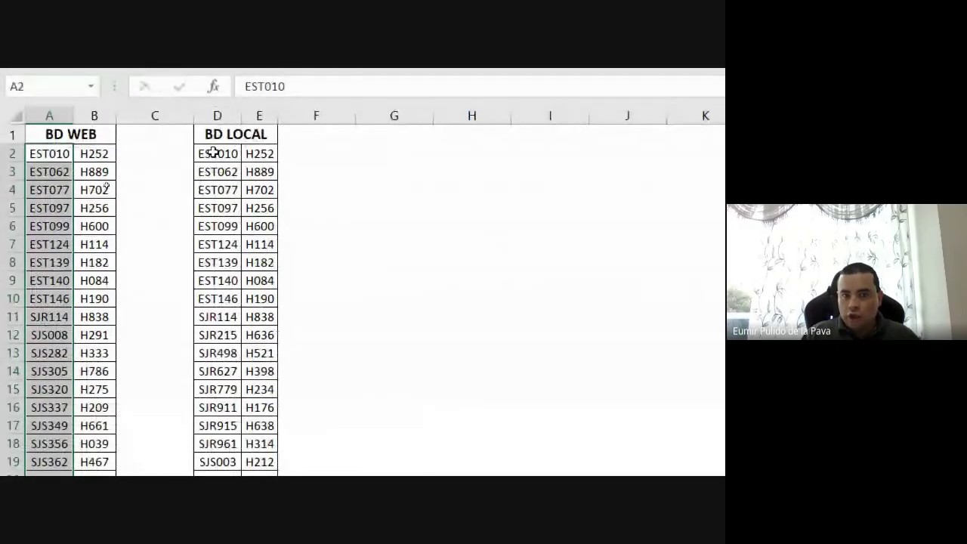
drag(213, 151, 225, 195)
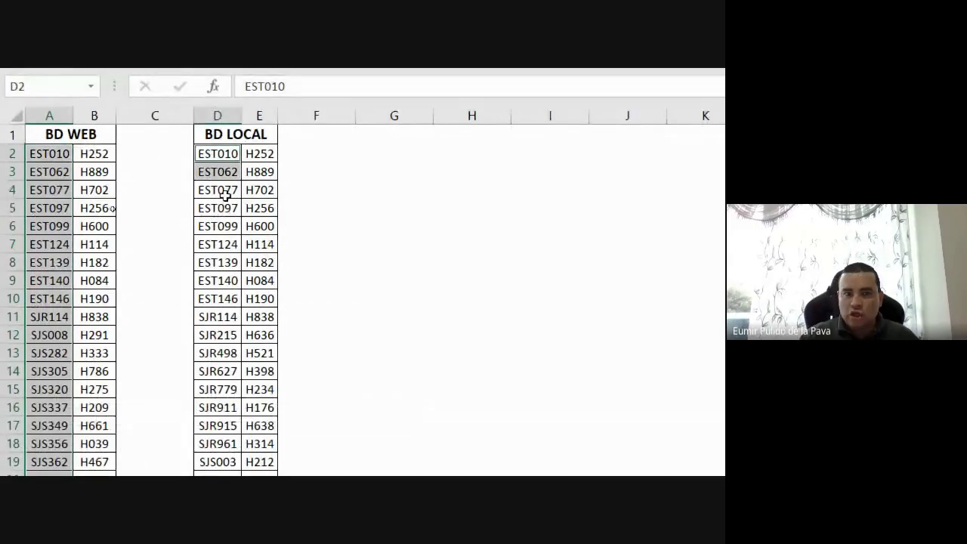
drag(209, 334, 216, 398)
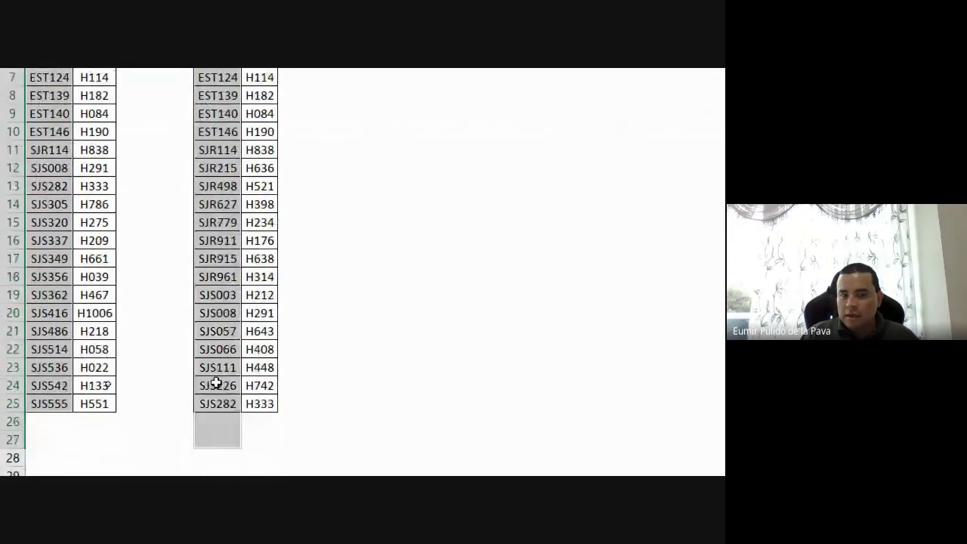
drag(325, 255, 428, 332)
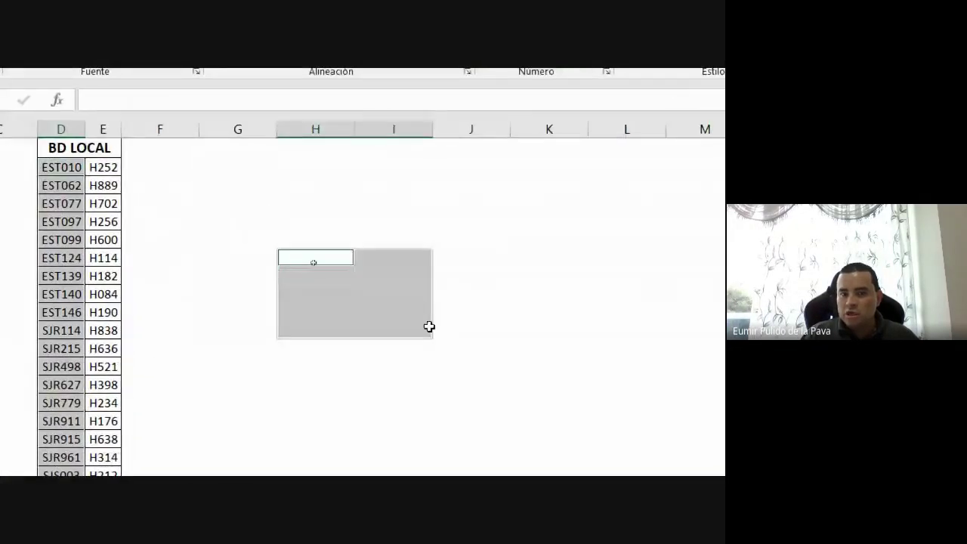
drag(535, 171, 579, 252)
scroll(578, 252, down, 3)
drag(291, 289, 399, 369)
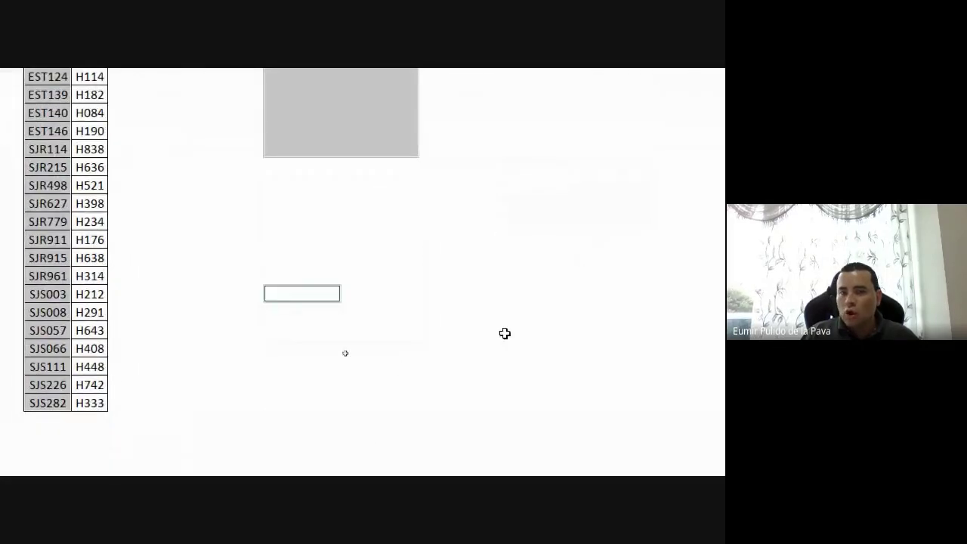
drag(532, 148, 607, 223)
scroll(521, 306, down, 1)
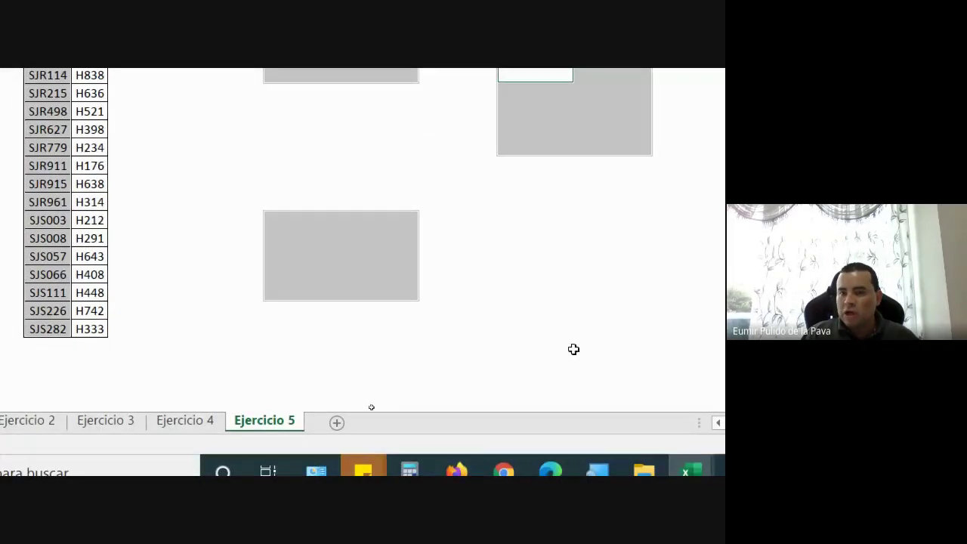
drag(506, 291, 641, 349)
scroll(367, 263, up, 4)
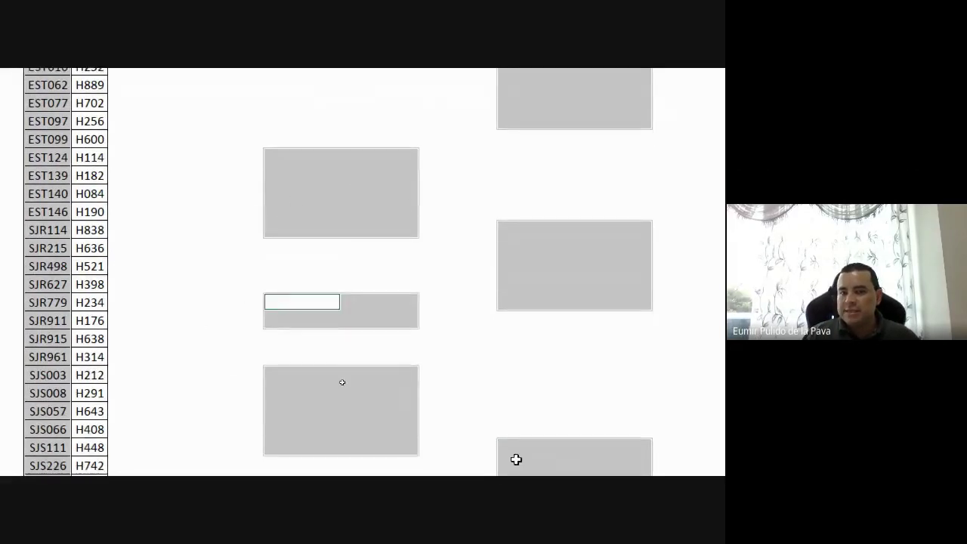
drag(315, 185, 316, 384)
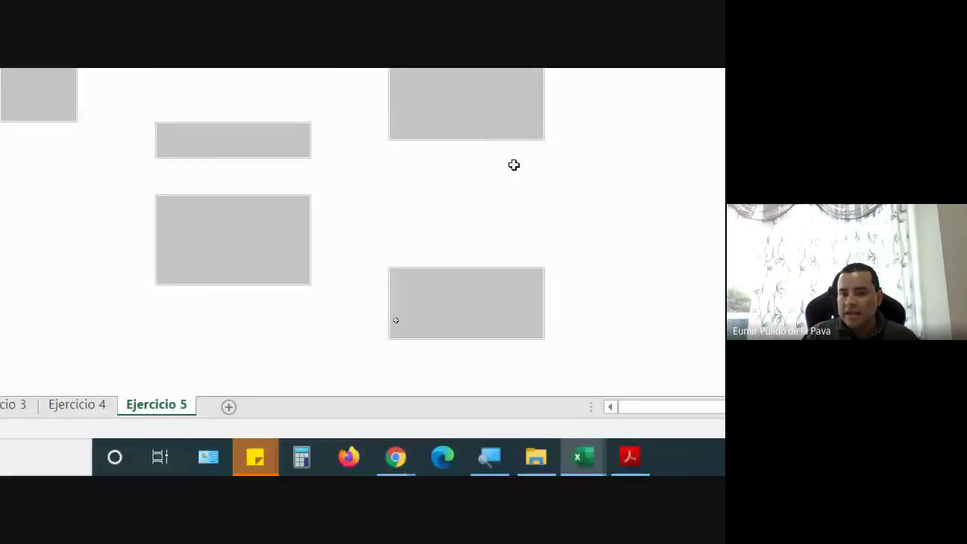
click(99, 135)
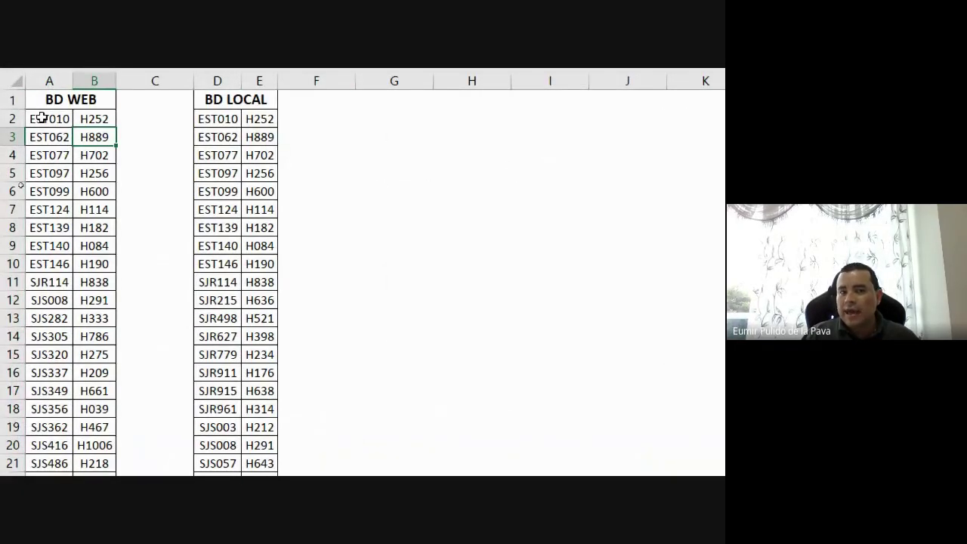
drag(41, 118, 94, 154)
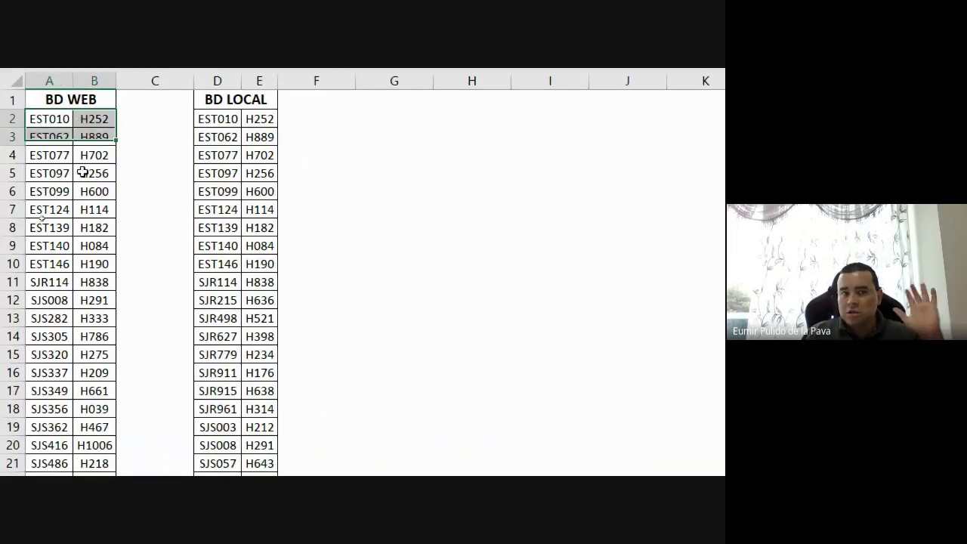
drag(51, 466, 62, 389)
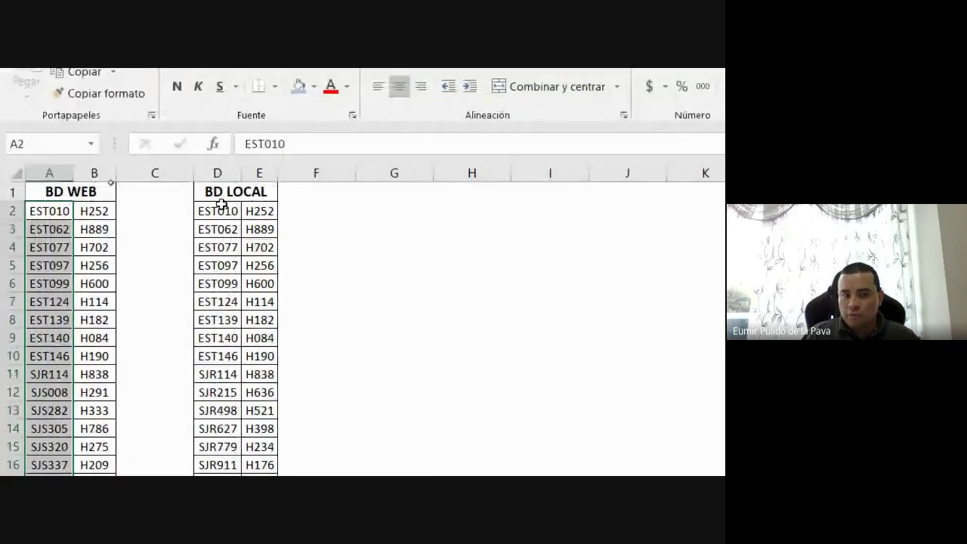
drag(207, 222, 224, 393)
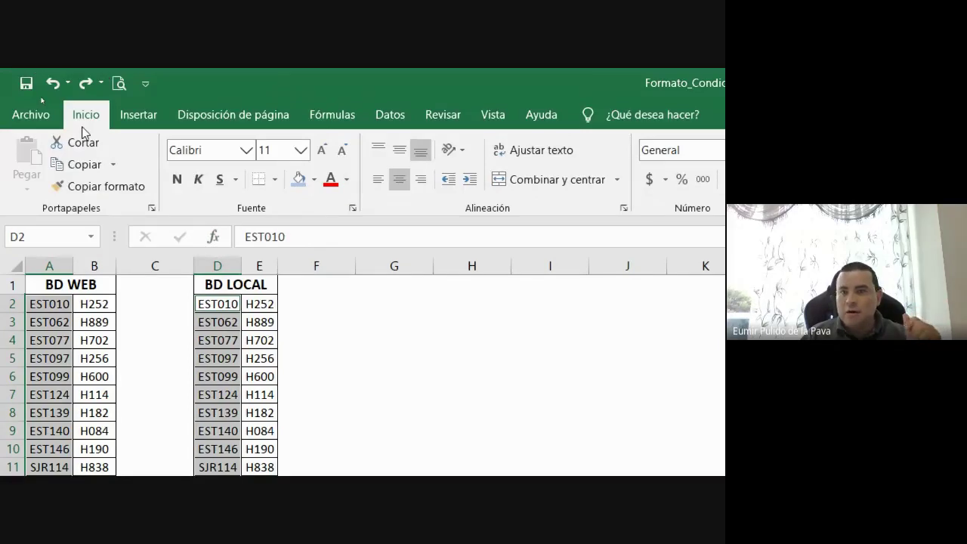
Step: Open the Valores duplicados rule for code columns A and D, previewing light red highlights
click(422, 179)
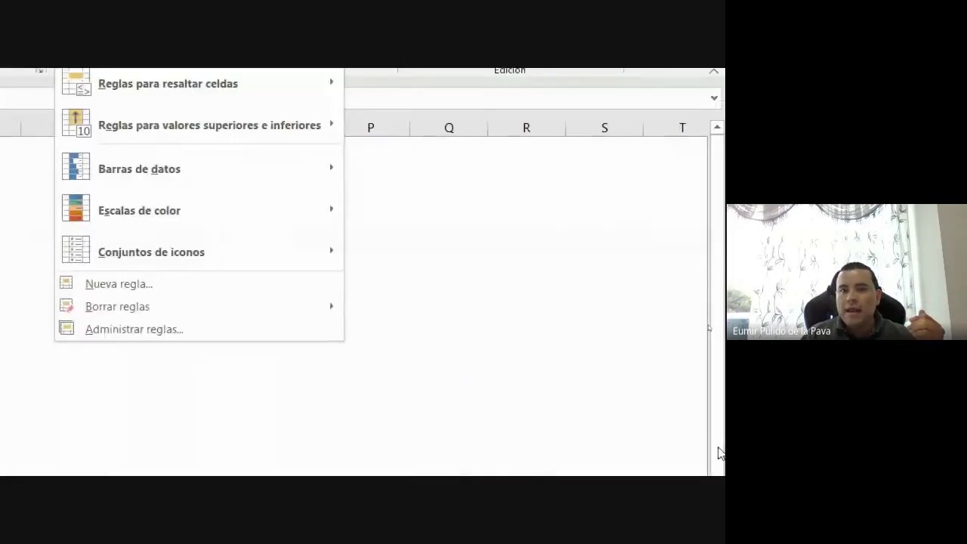
mouse_move(207, 161)
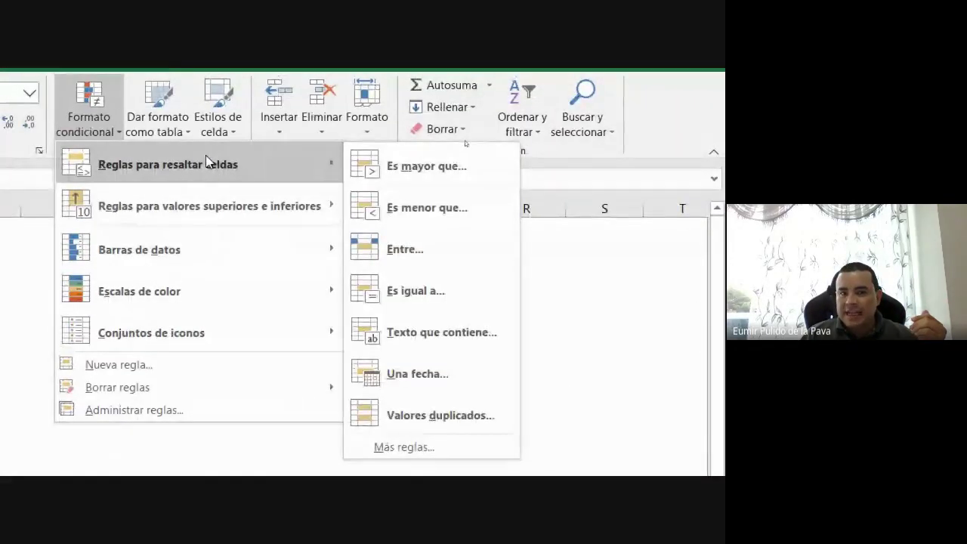
click(411, 429)
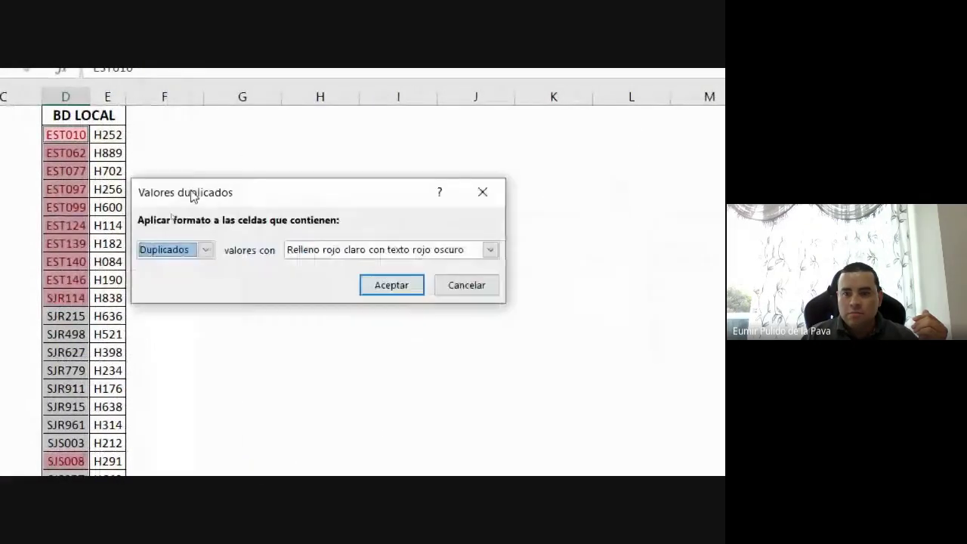
Step: Try the Único option in the rule and compare it with Duplicados, ending on Duplicados
drag(191, 195, 221, 196)
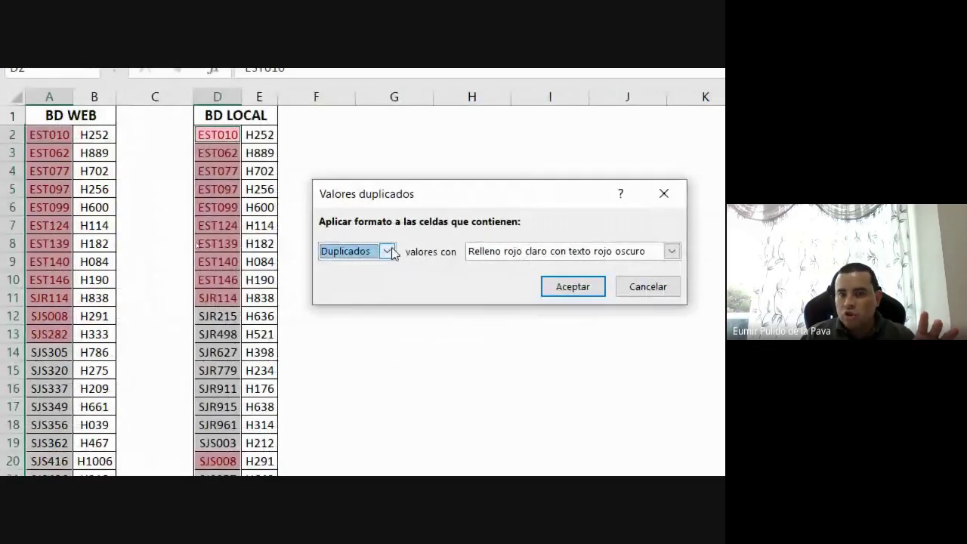
click(387, 251)
click(359, 281)
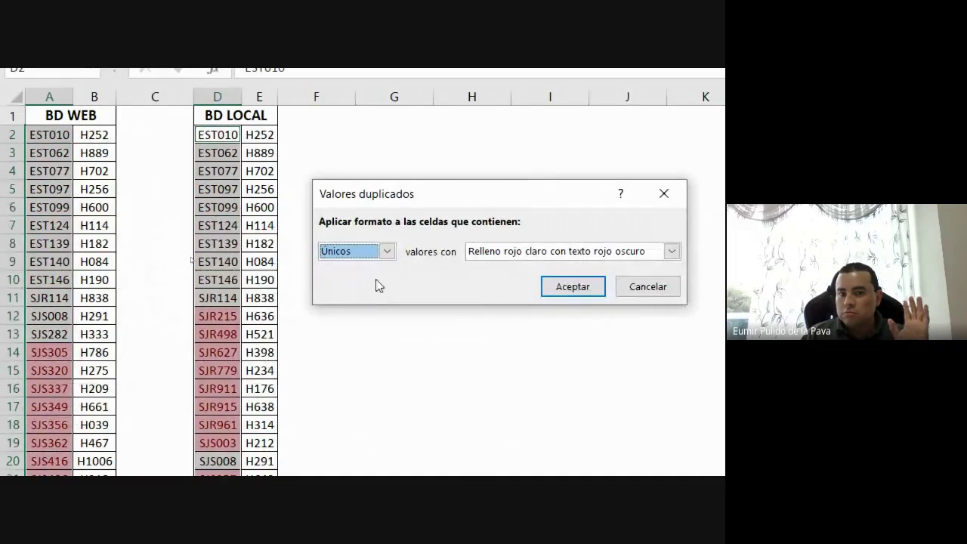
click(388, 252)
click(356, 269)
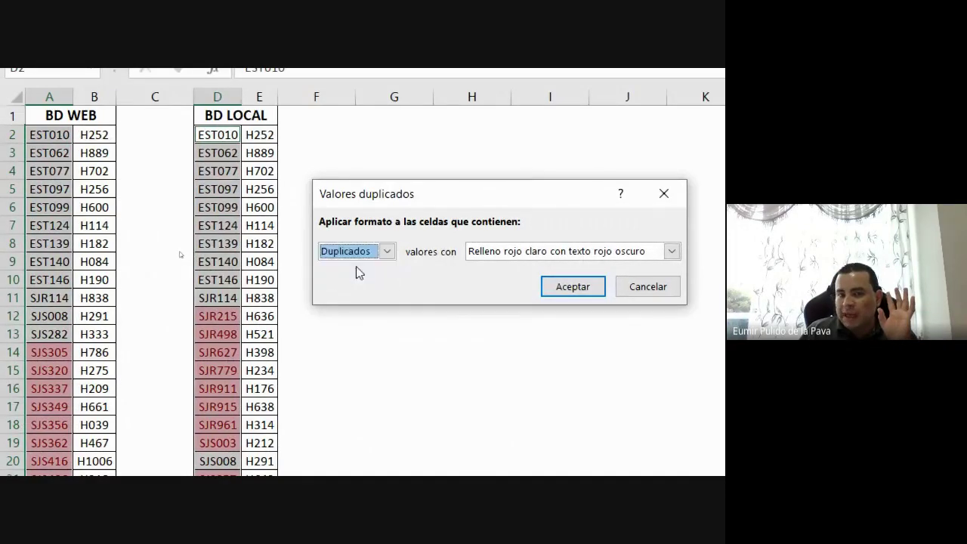
click(387, 251)
click(345, 281)
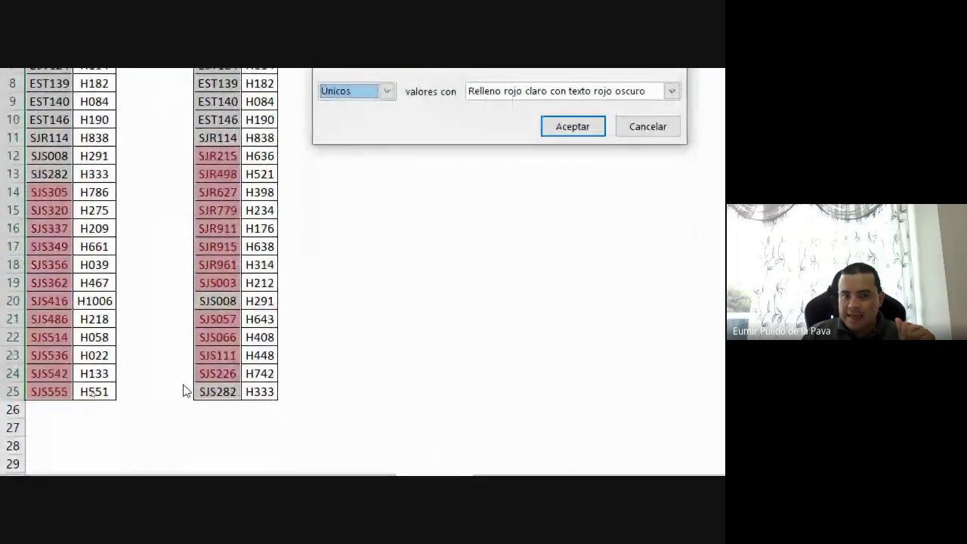
click(363, 203)
click(355, 220)
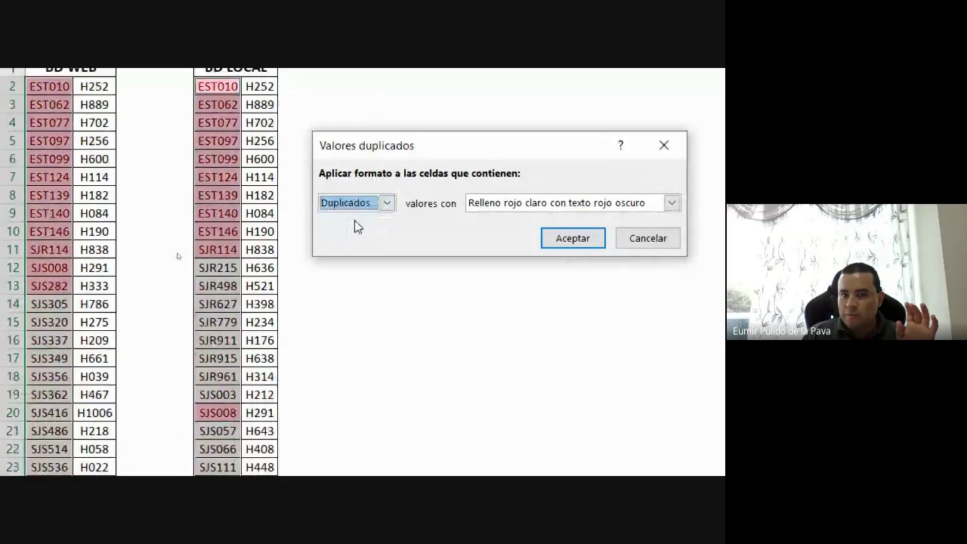
Step: Apply 'Relleno amarillo con texto amarillo oscuro' to the duplicate codes and deselect to view them
click(495, 203)
click(500, 232)
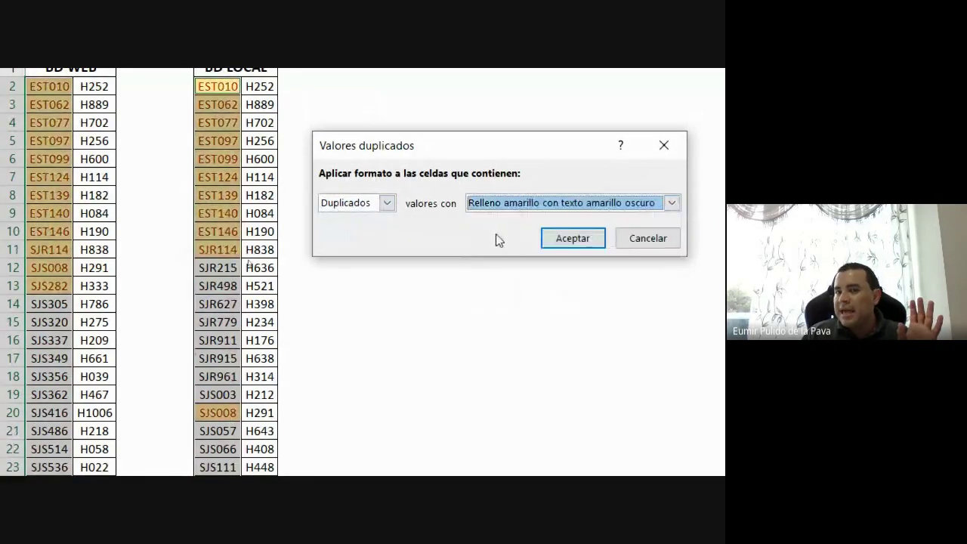
click(501, 204)
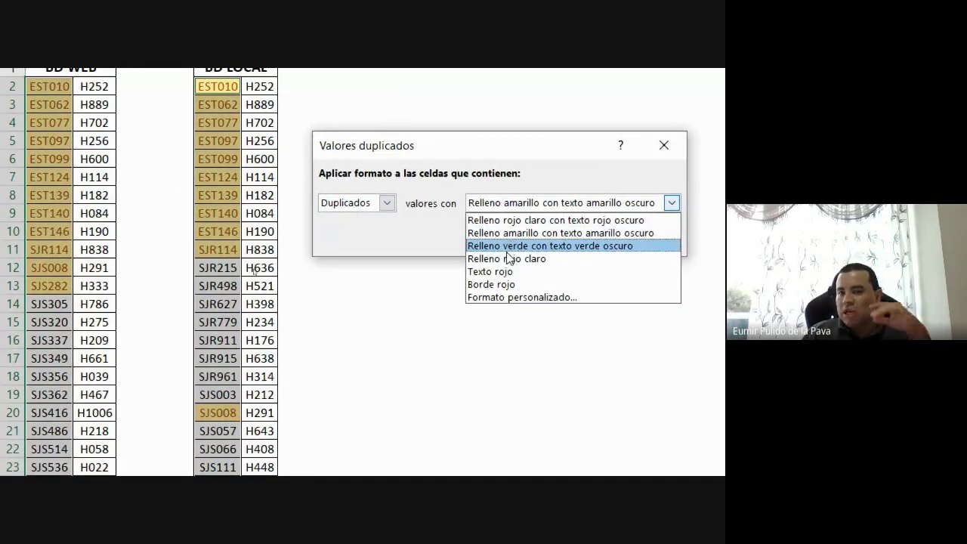
click(501, 233)
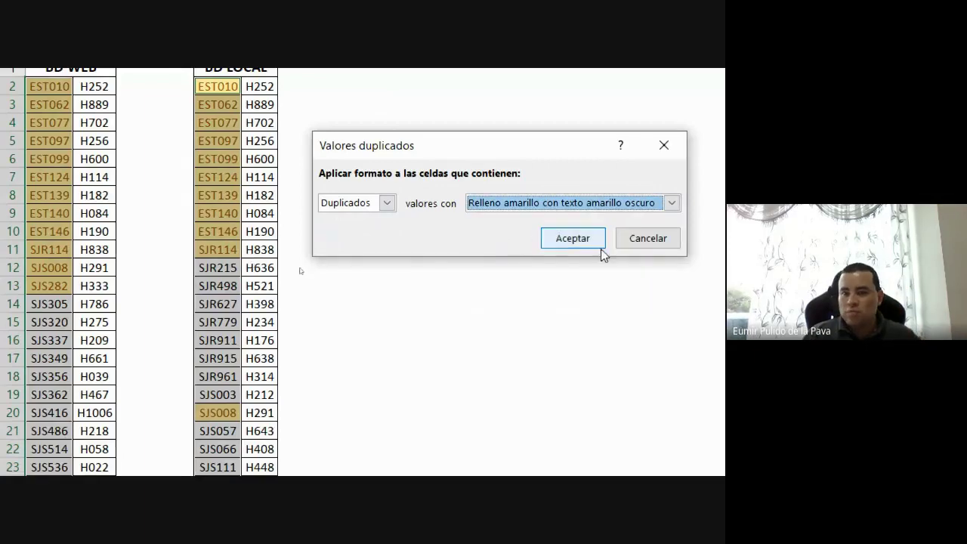
click(575, 244)
click(527, 277)
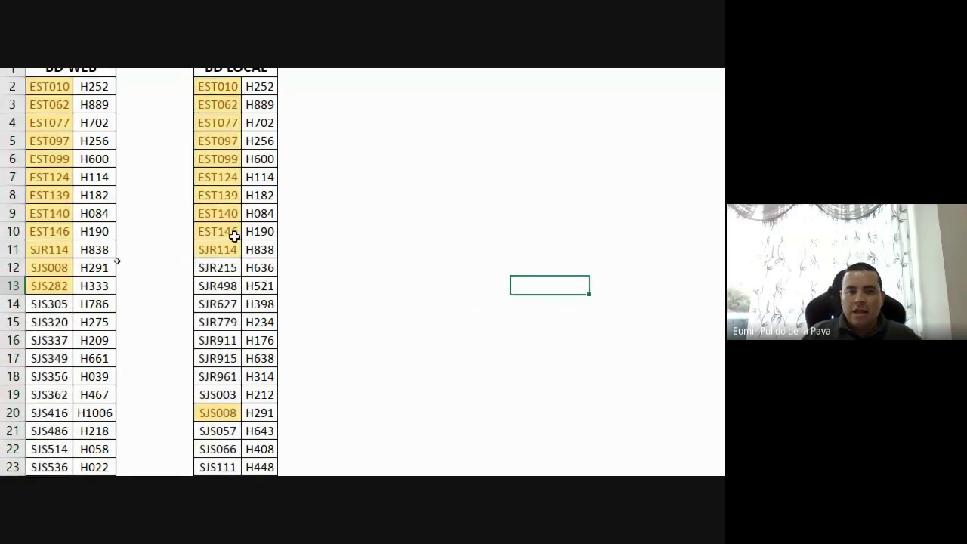
Step: Point out the matching codes in A2:A13 and column D, such as SJS008 and SJS282
drag(49, 250, 47, 436)
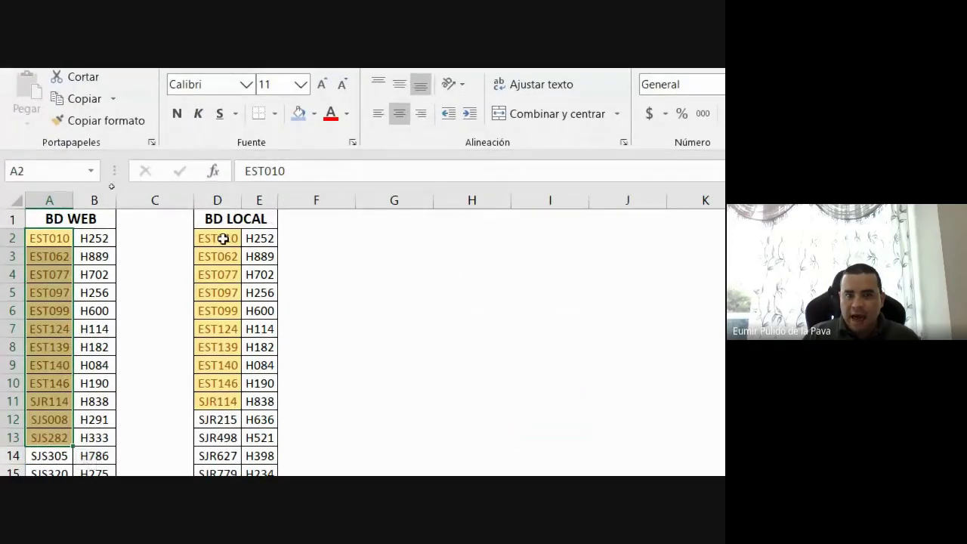
drag(217, 238, 227, 401)
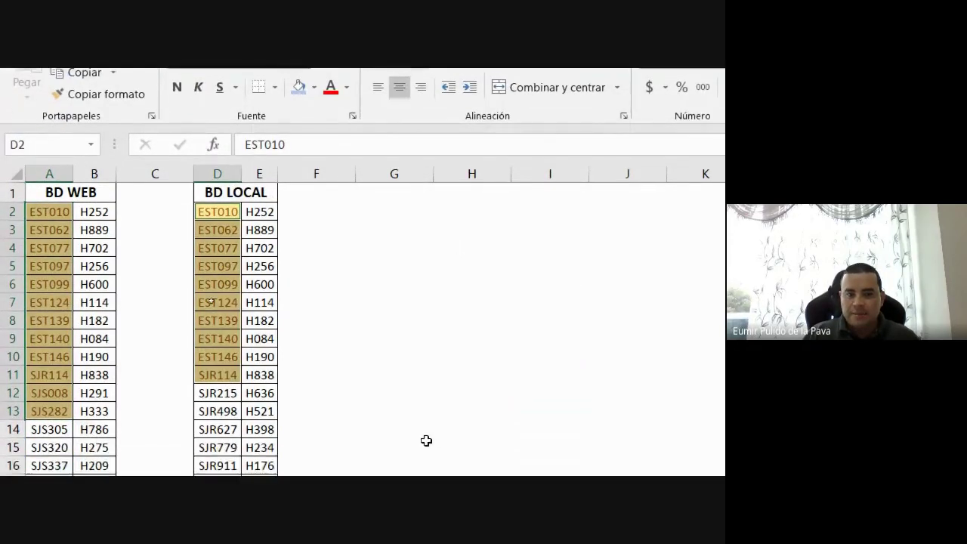
click(211, 255)
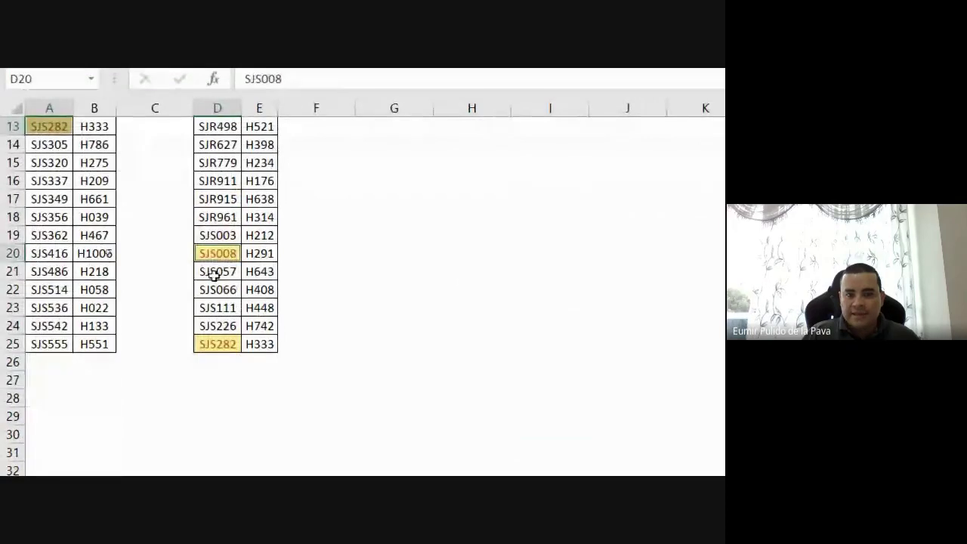
click(221, 346)
scroll(358, 302, up, 1)
scroll(358, 302, up, 3)
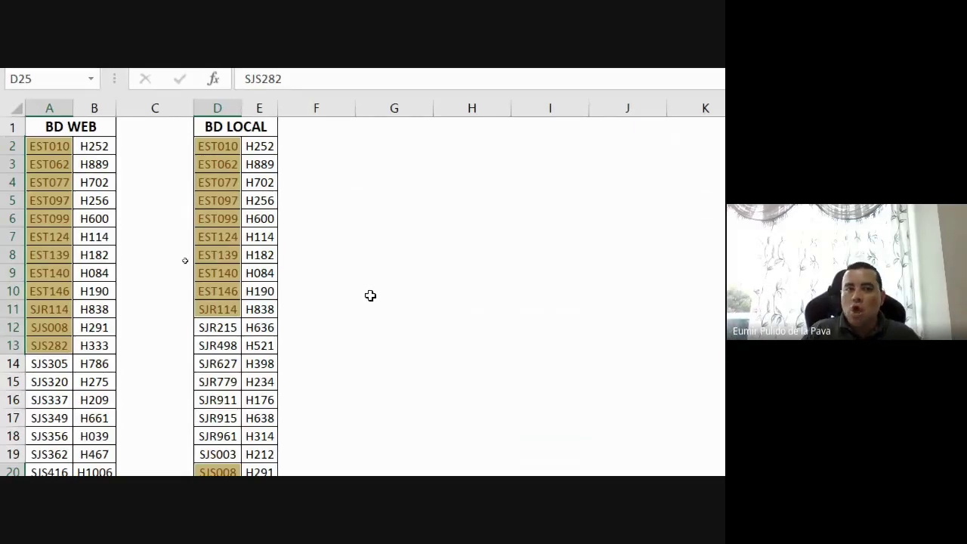
Step: Select the H codes in column B together with those in column E
drag(97, 140, 99, 423)
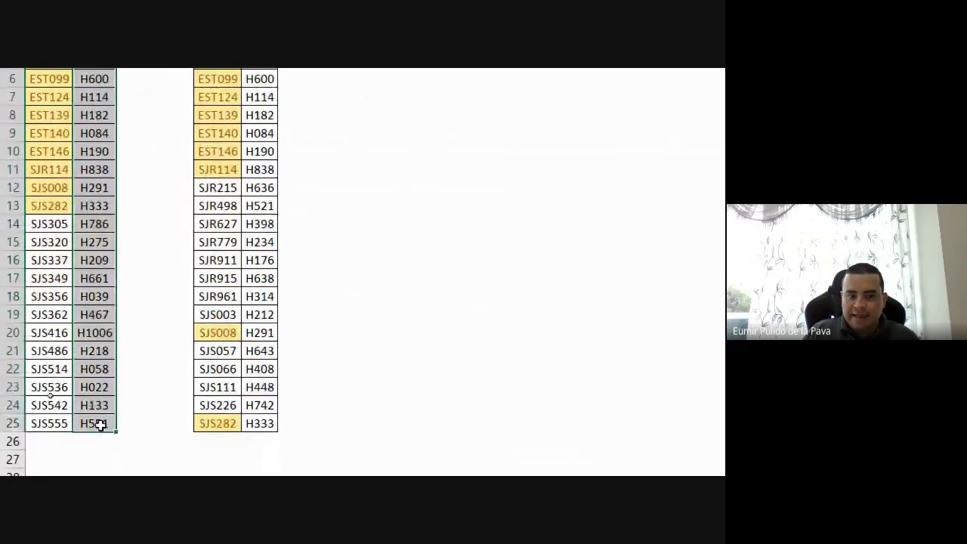
scroll(325, 260, up, 2)
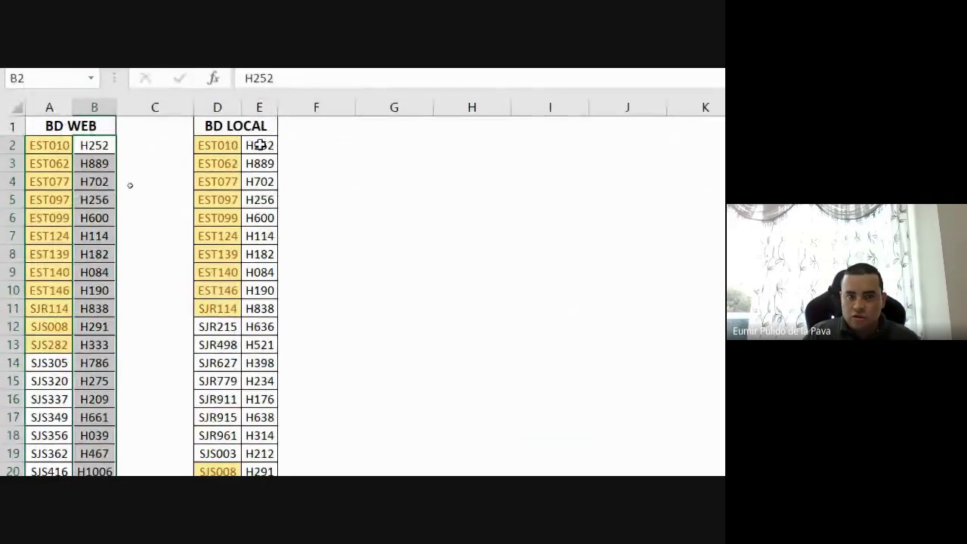
mouse_move(262, 146)
mouse_down()
mouse_move(15, 460)
mouse_move(136, 395)
mouse_up()
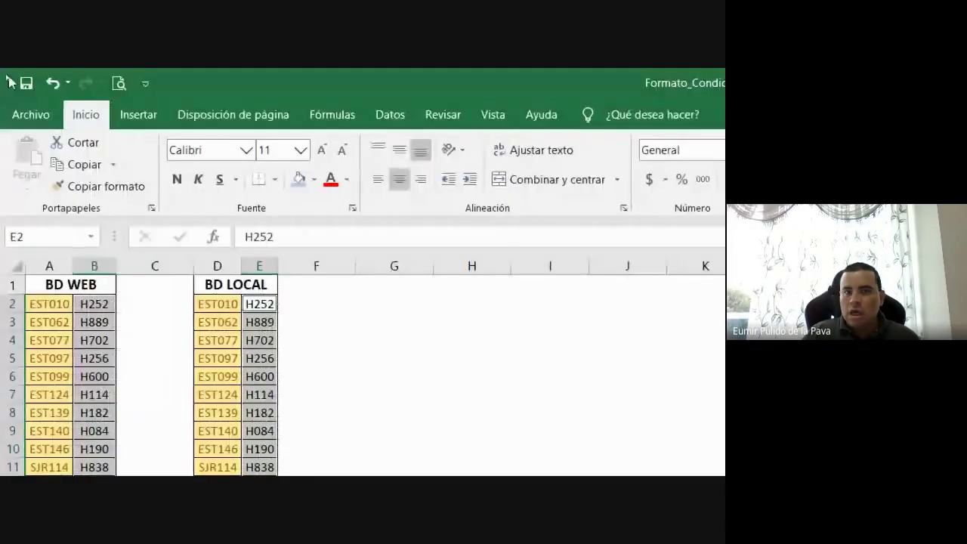
Step: Highlight H codes shared between columns B and E with light red fill and dark red text
click(533, 154)
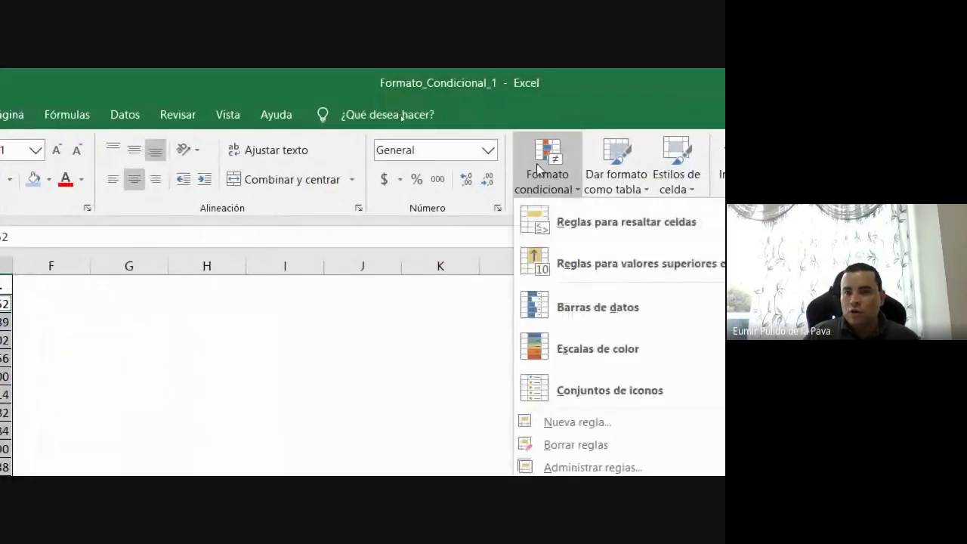
mouse_move(430, 230)
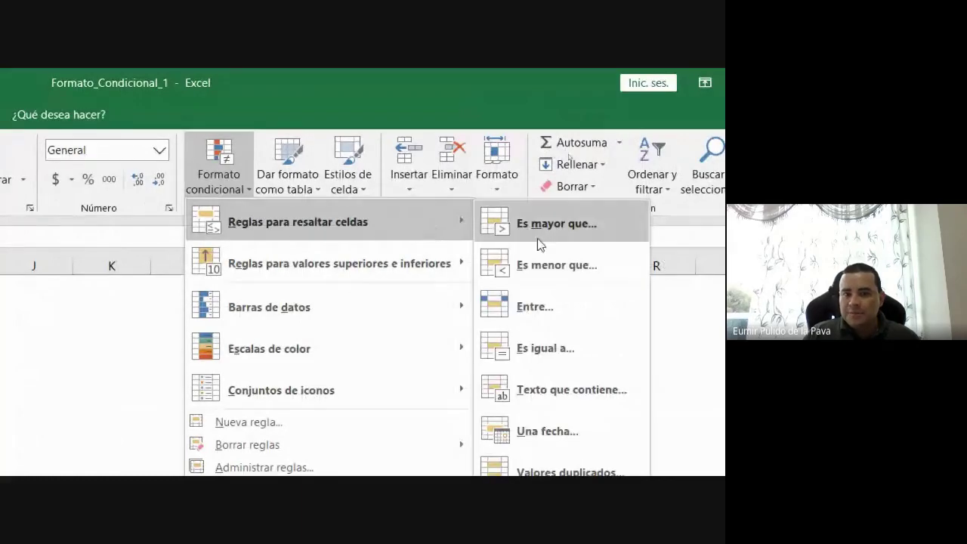
click(565, 307)
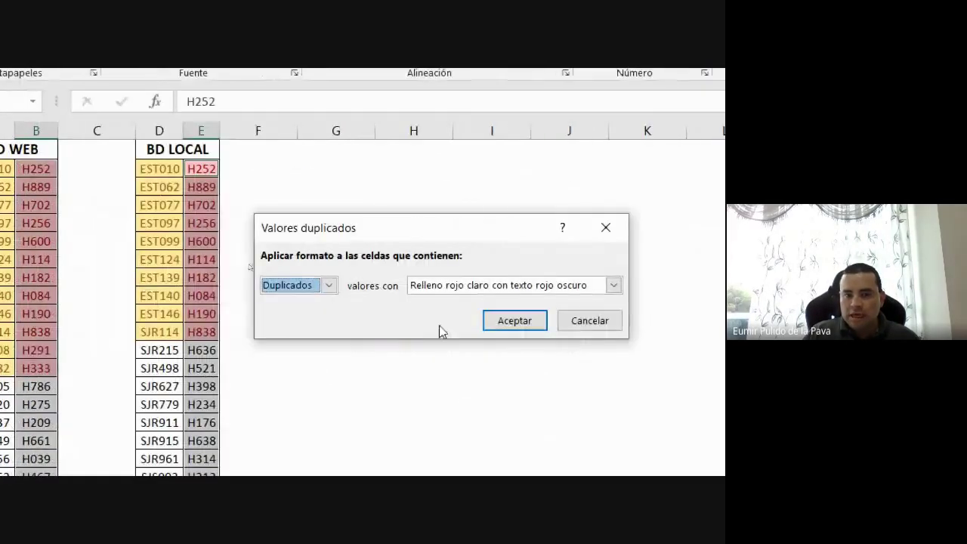
click(367, 324)
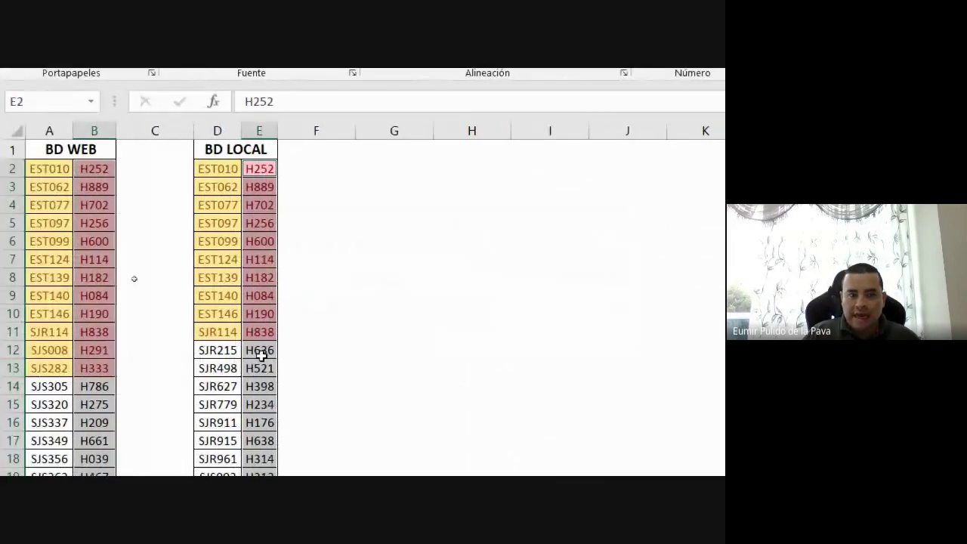
click(360, 353)
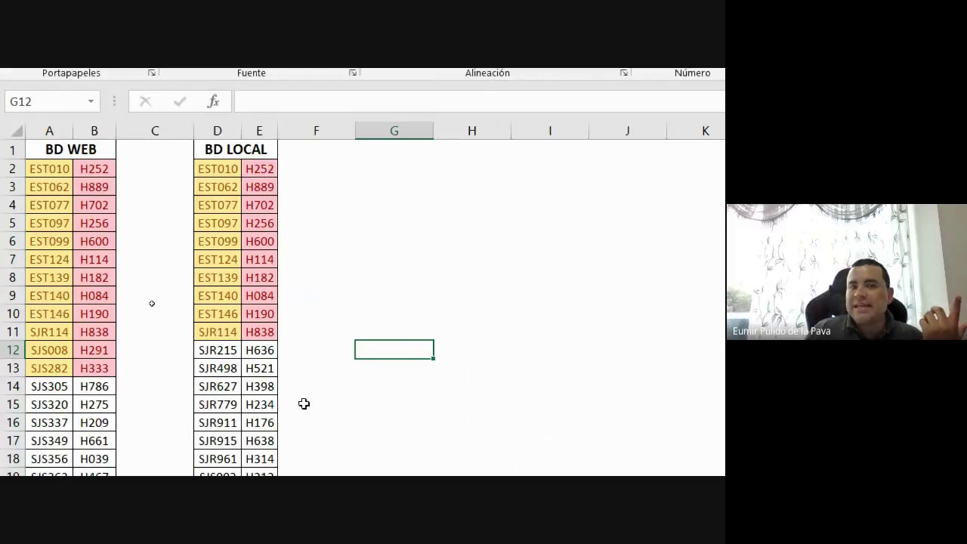
Step: Change A2's code so it no longer matches D2, then reopen A2 for editing
click(65, 168)
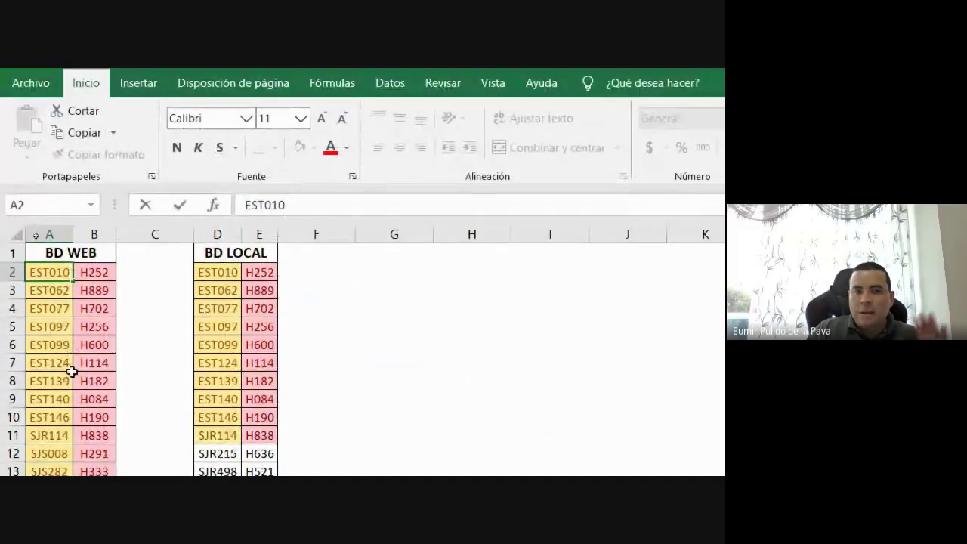
key(Return)
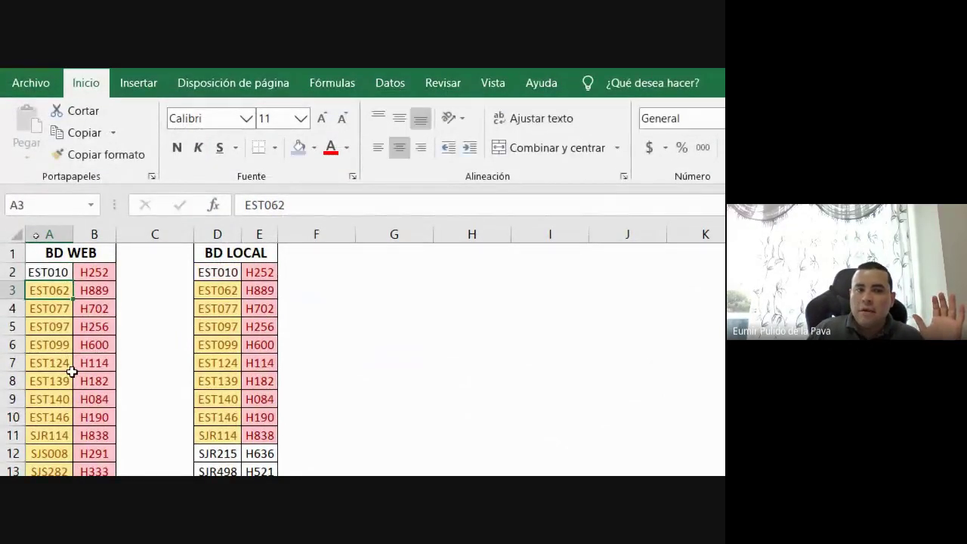
click(52, 273)
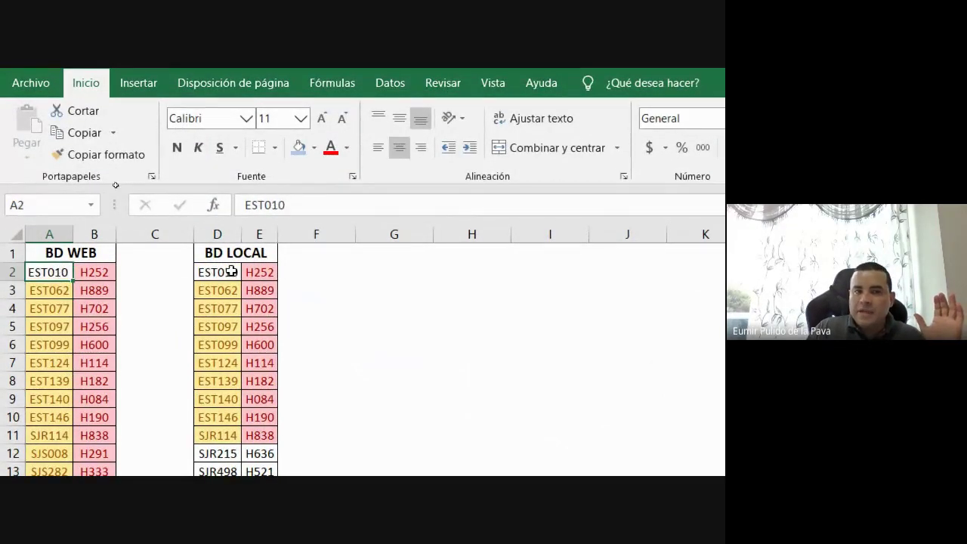
click(224, 273)
click(42, 278)
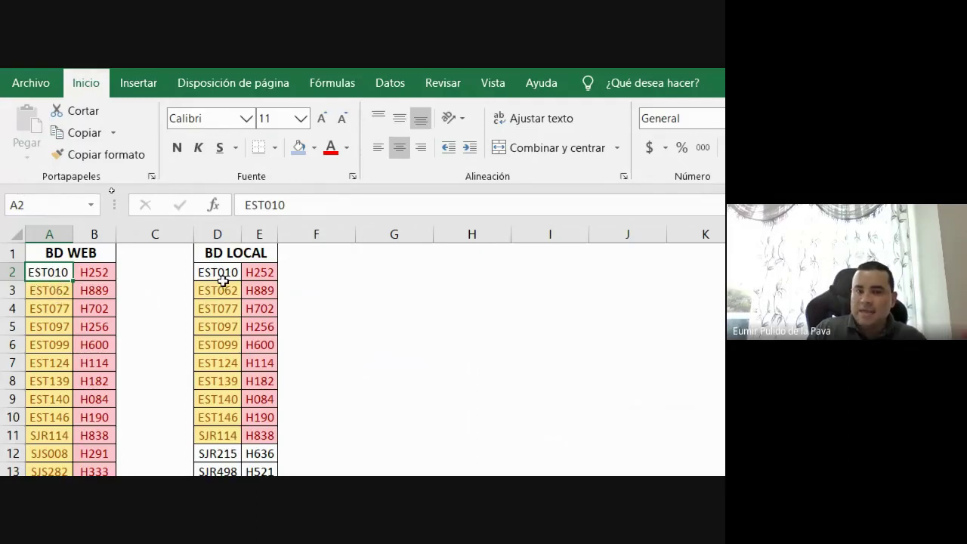
click(76, 272)
click(62, 271)
double_click(68, 273)
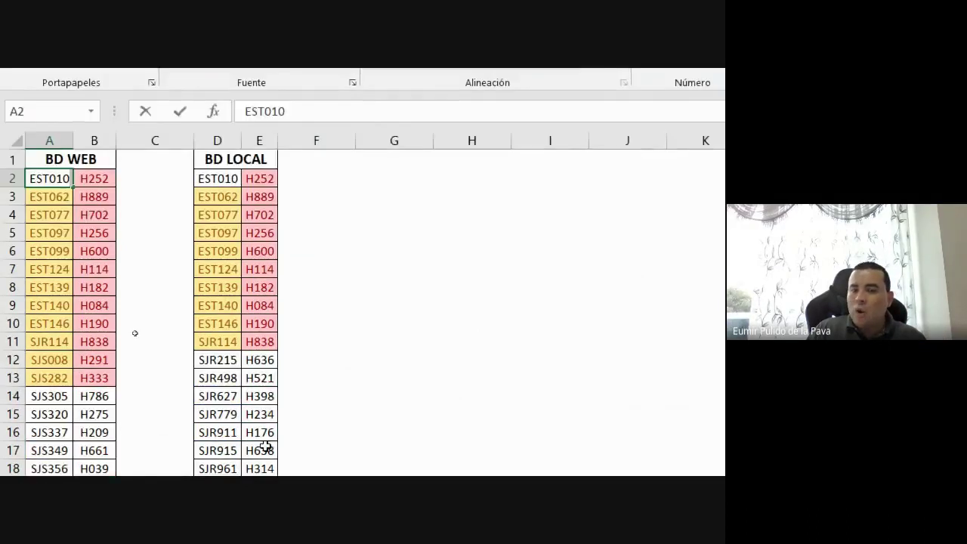
Step: Admit the waiting participant in Google Meet and return to the Ejercicio 5 workbook
mouse_move(442, 457)
click(361, 377)
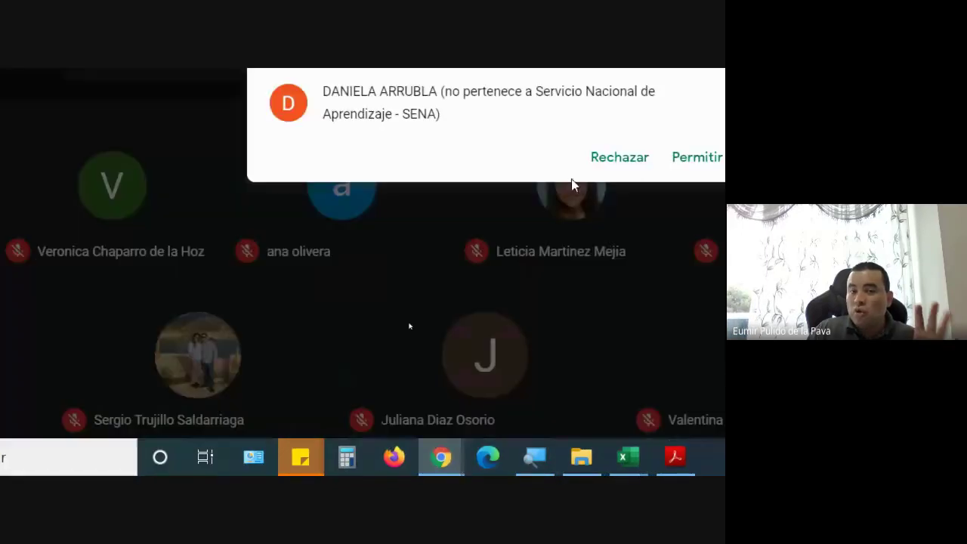
click(614, 234)
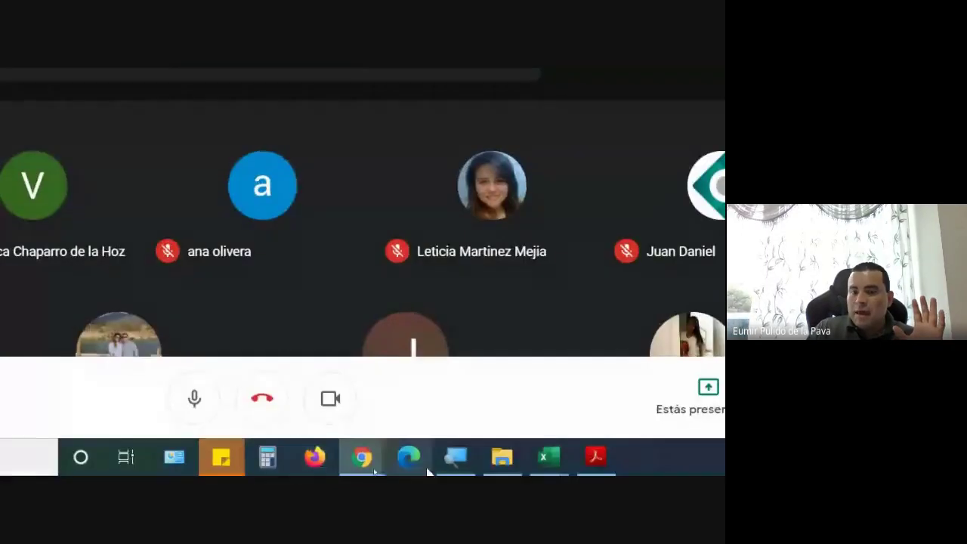
mouse_move(562, 457)
click(446, 363)
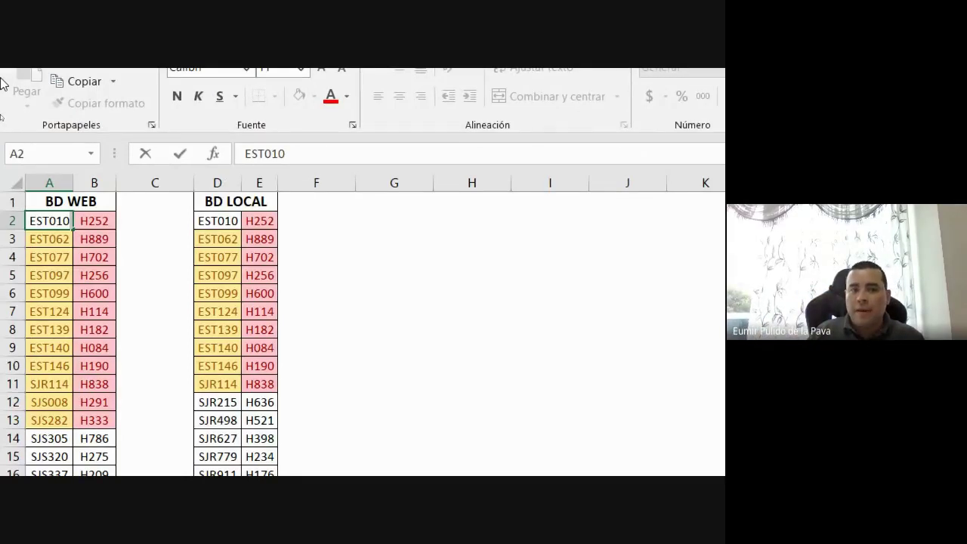
Step: Re-enter EST010 in A2 so A2 and D2 regain the yellow match highlight
key(Return)
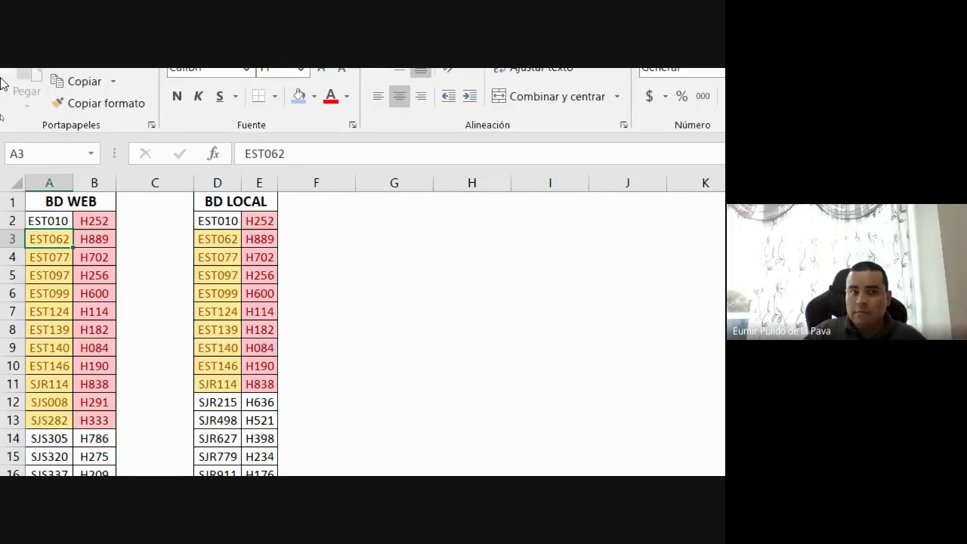
click(53, 244)
ctrl+click(227, 244)
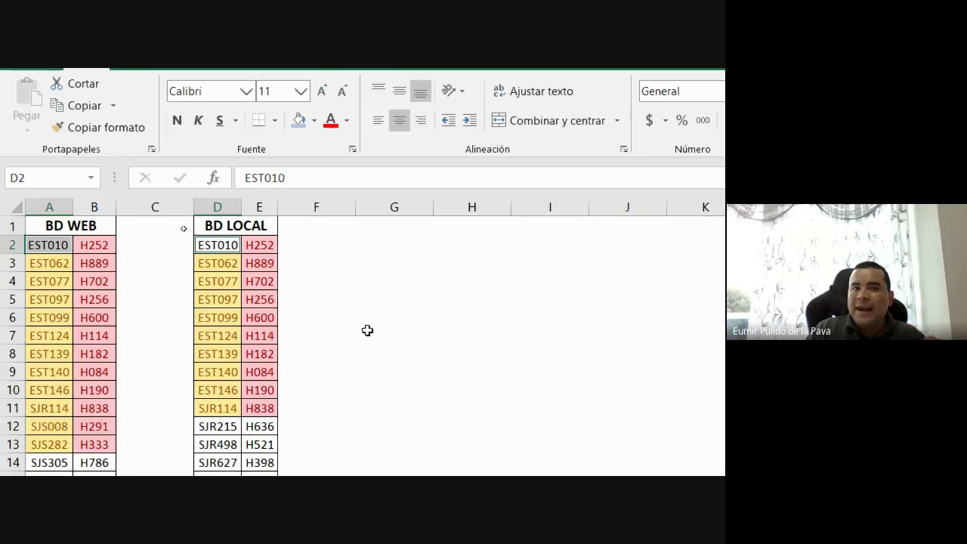
double_click(68, 245)
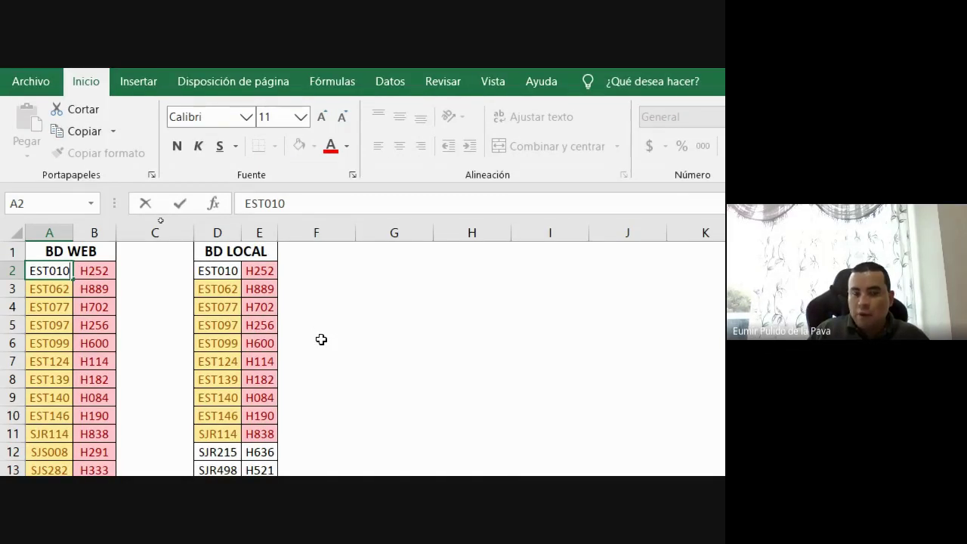
key(Return)
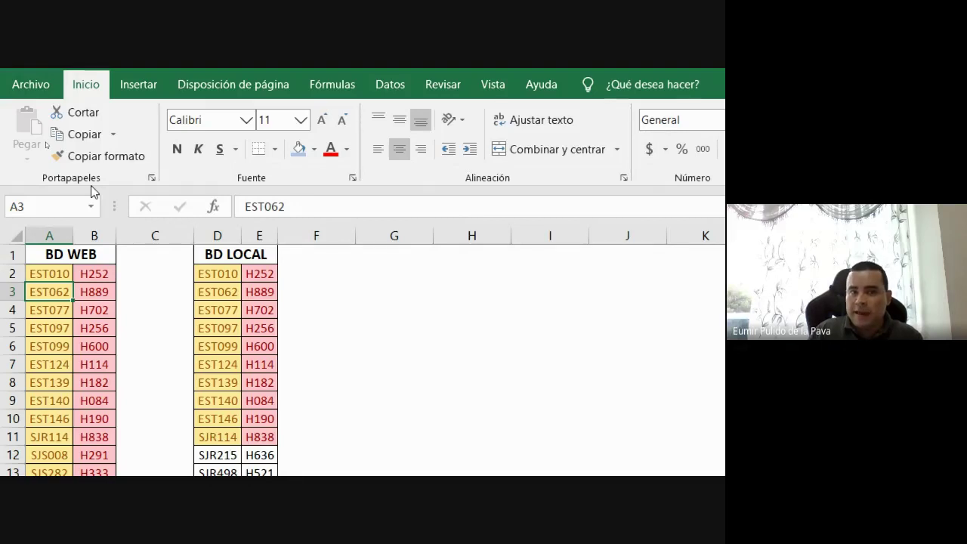
click(50, 275)
double_click(50, 275)
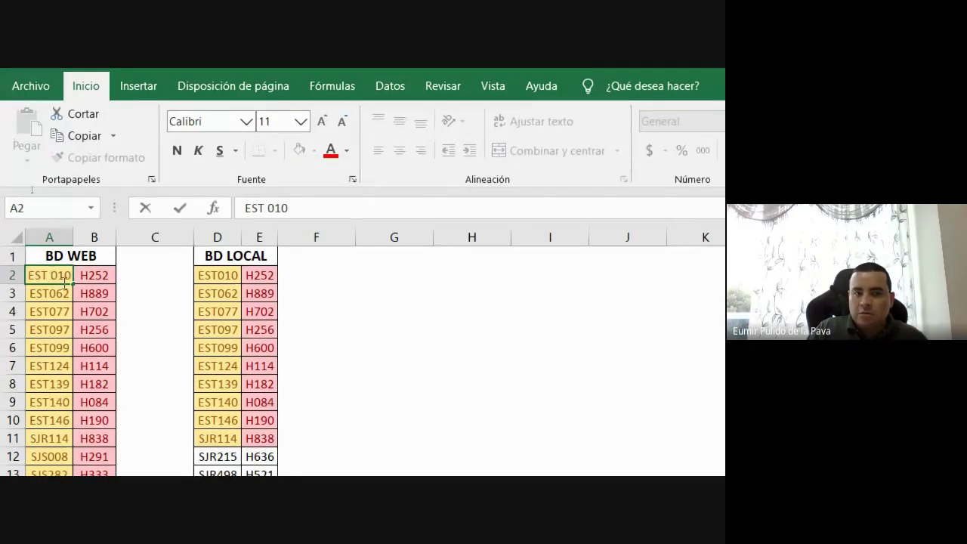
click(59, 304)
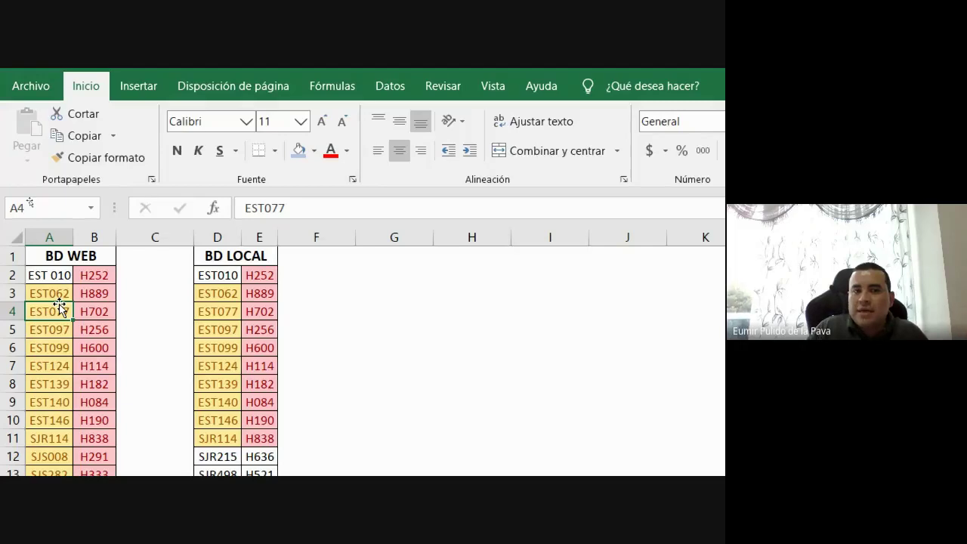
click(225, 275)
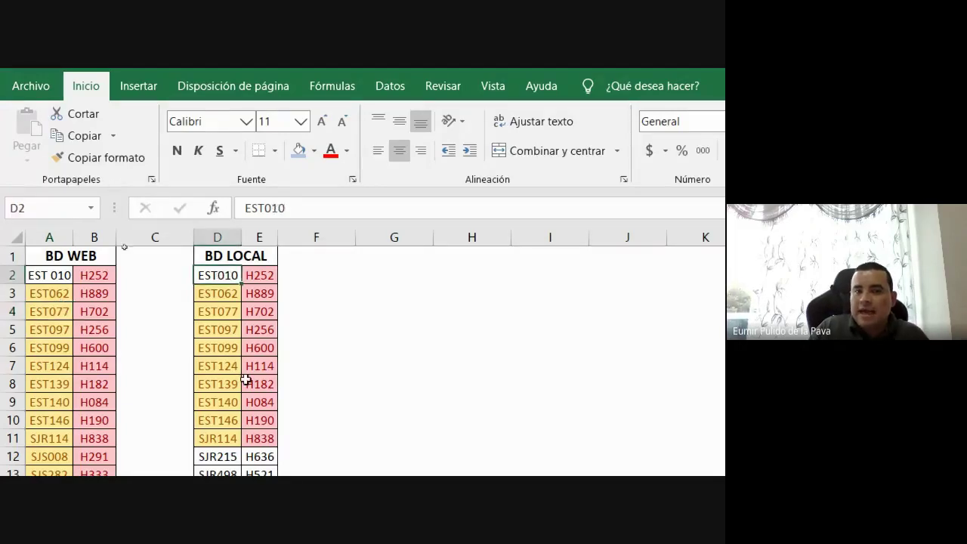
double_click(46, 275)
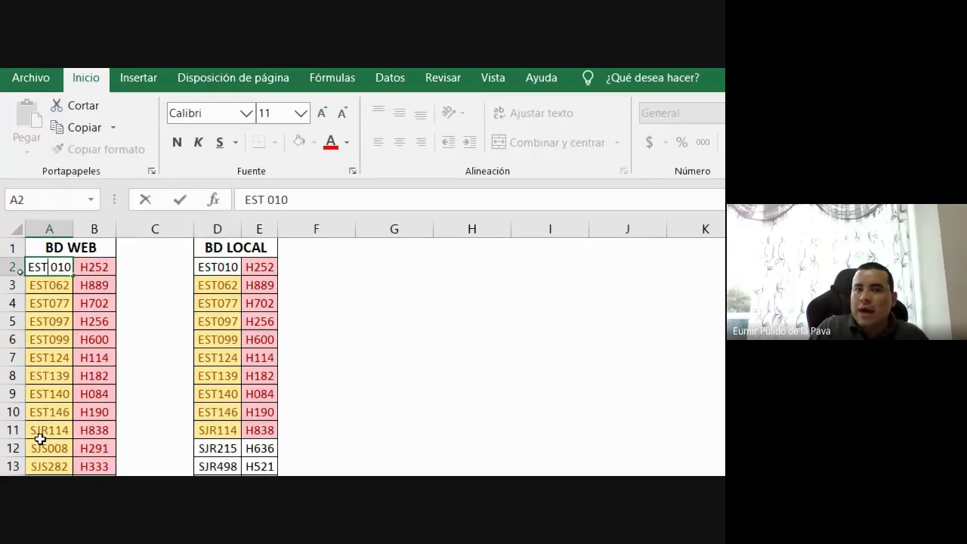
key(BackSpace)
text(-)
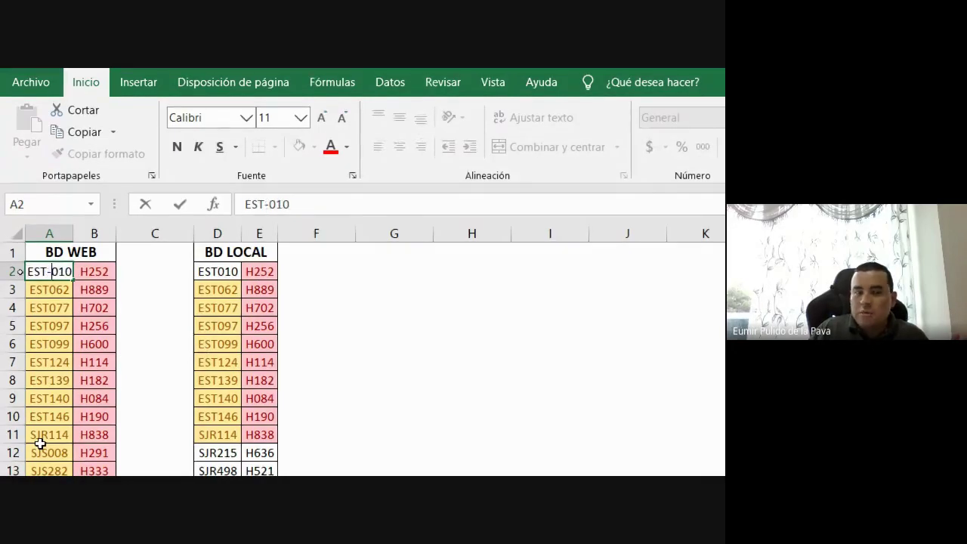
key(Return)
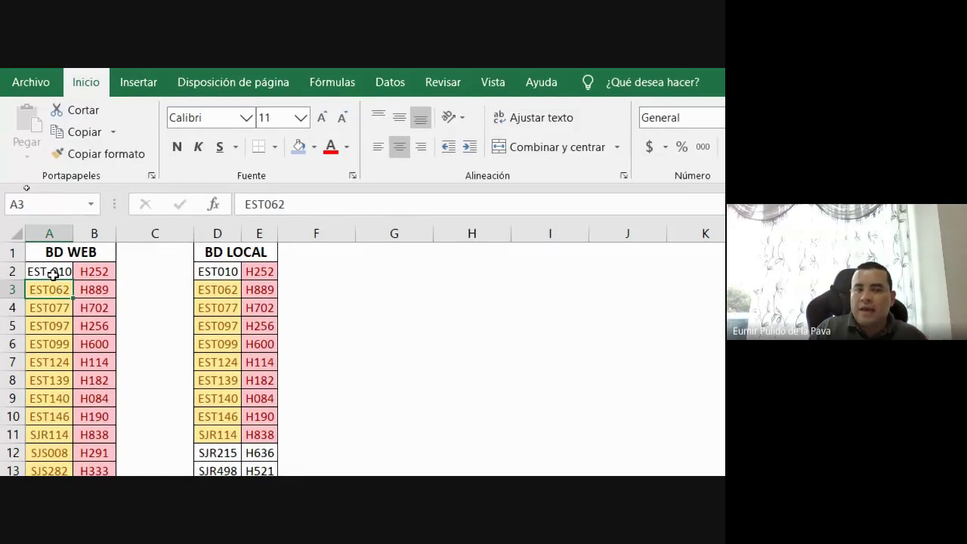
click(53, 275)
key(F2)
key(Left)
key(Left)
key(Left)
key(BackSpace)
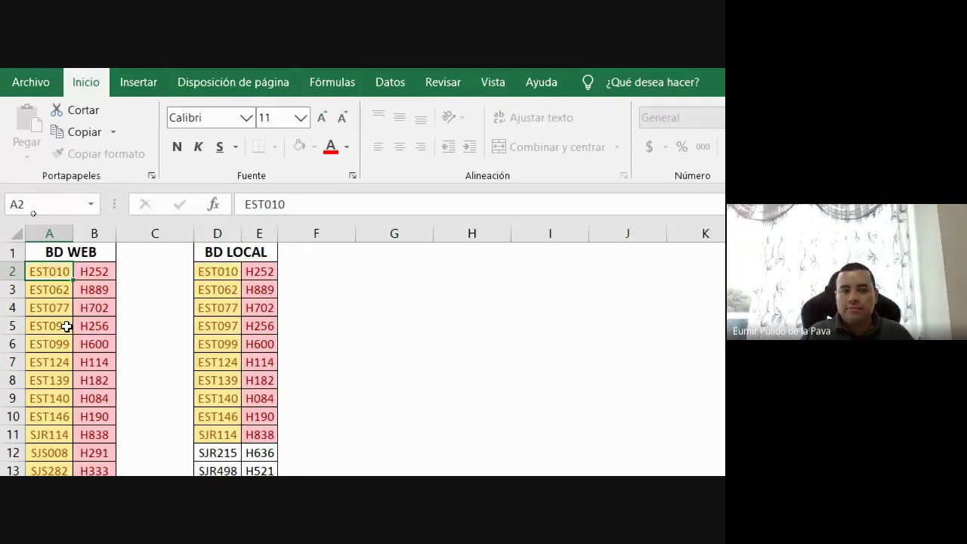
key(Return)
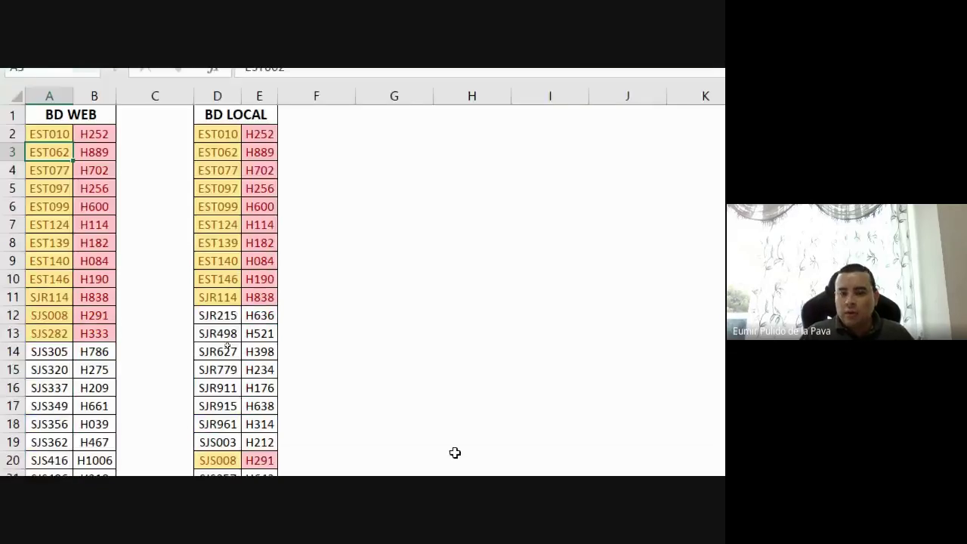
click(537, 453)
Step: Close the screen magnifier, check the video call, and bring Formato_Condicional_1 back
click(364, 372)
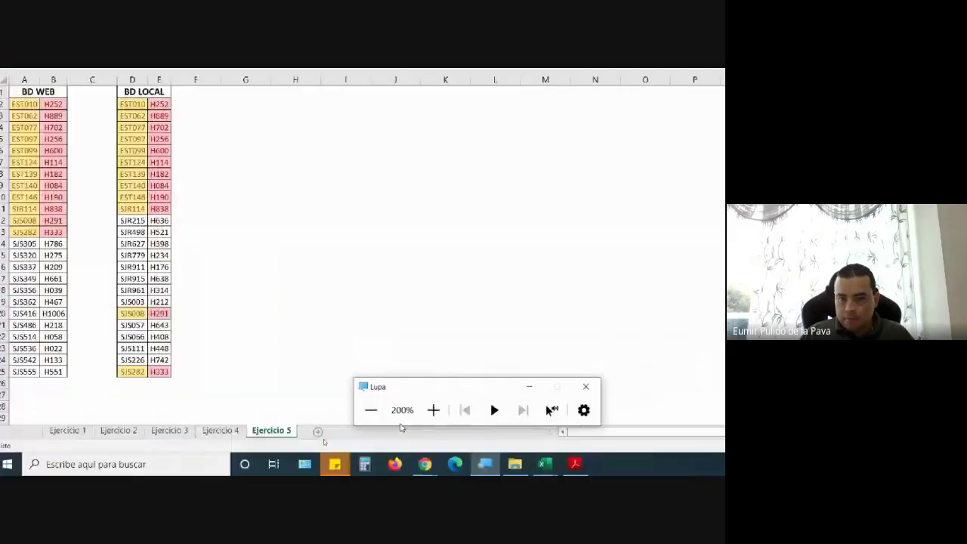
click(430, 410)
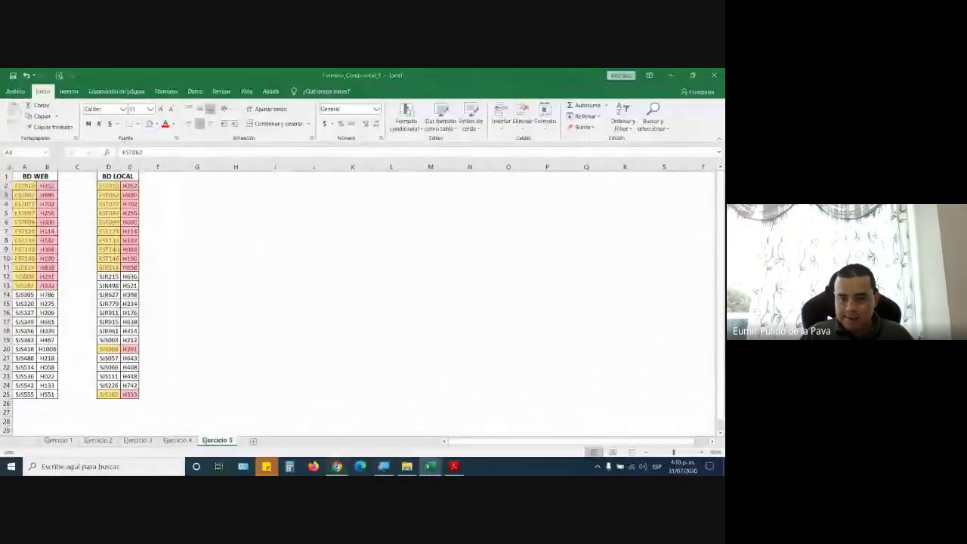
mouse_move(336, 466)
click(284, 423)
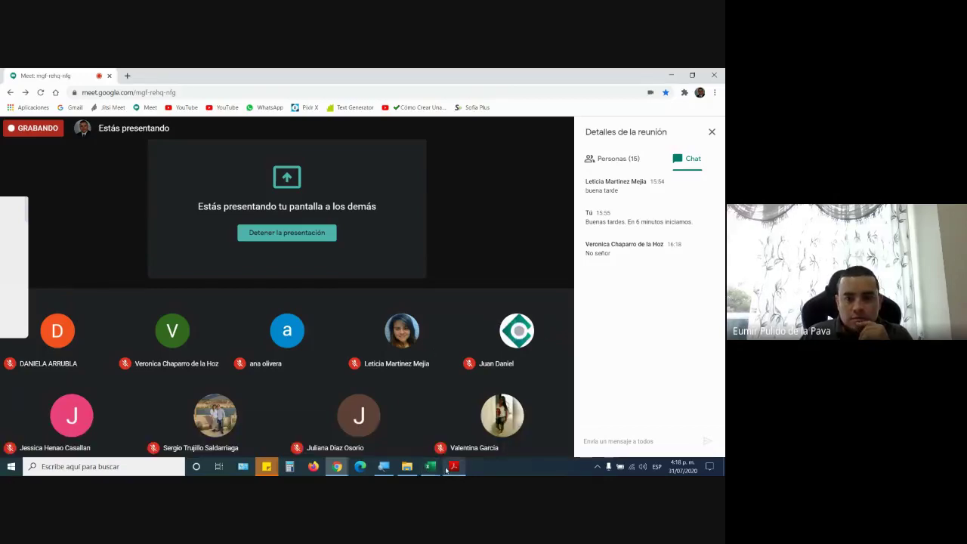
mouse_move(430, 466)
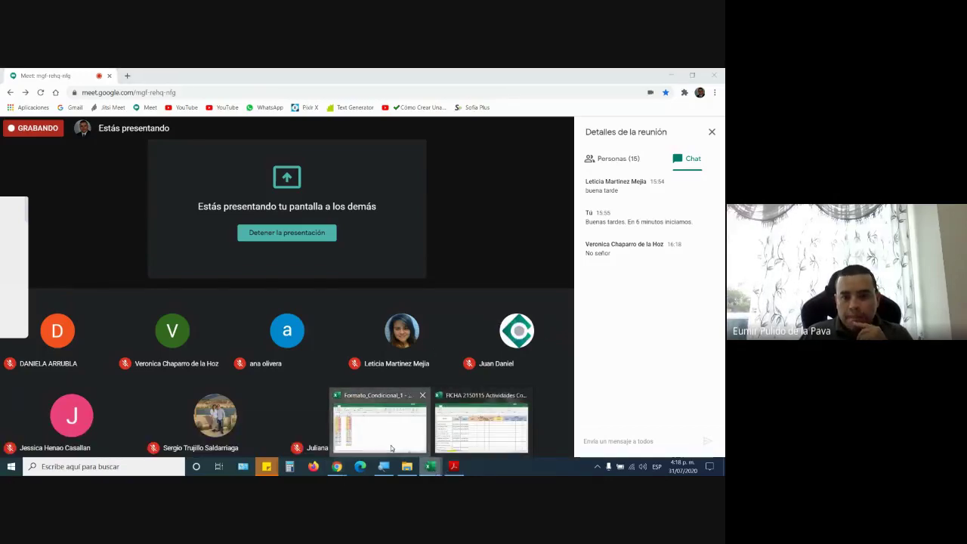
click(380, 427)
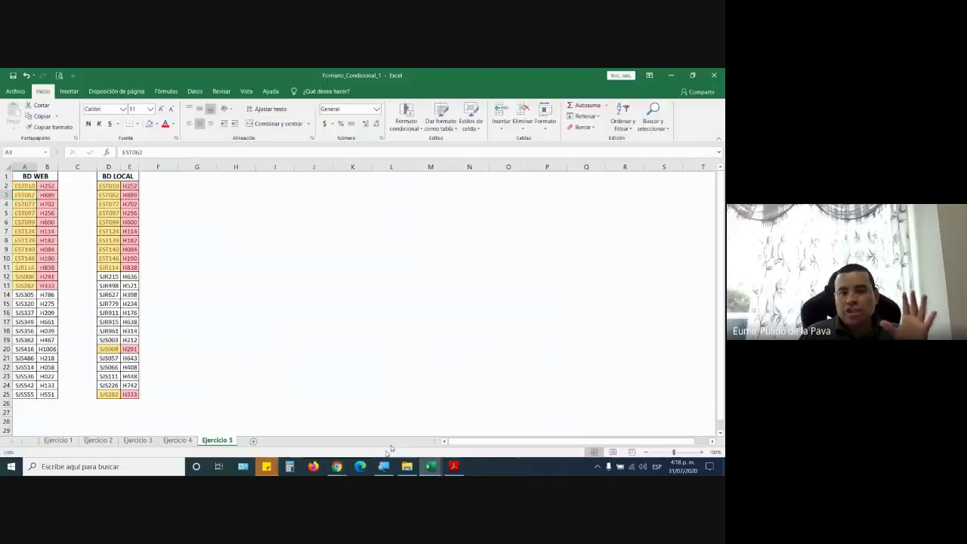
Step: Close Formato_Condicional_1 choosing No guardar to discard its changes
click(406, 123)
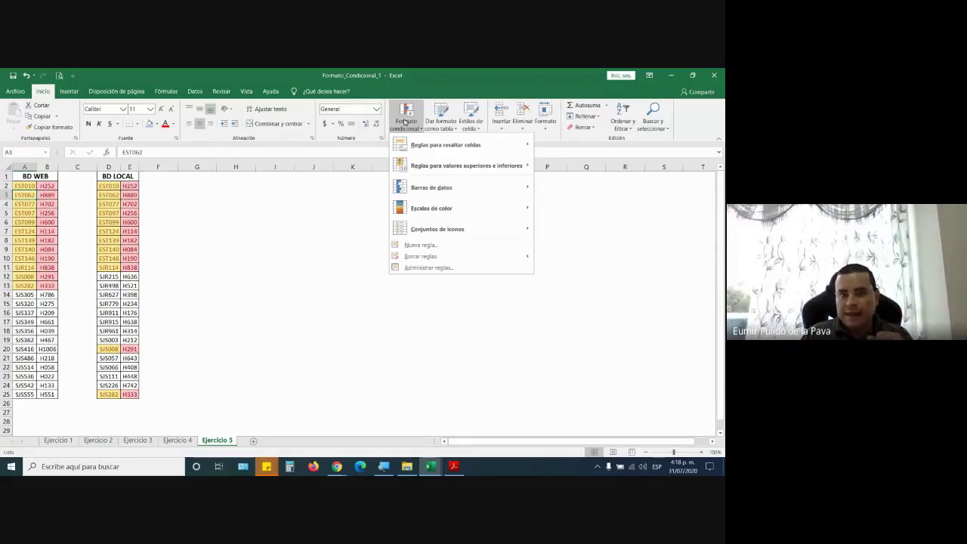
click(314, 297)
click(713, 75)
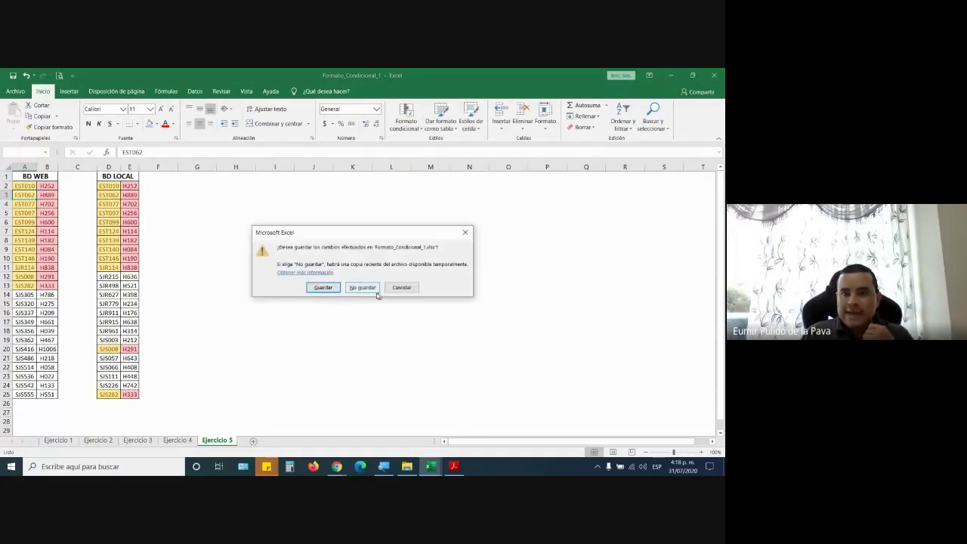
click(356, 288)
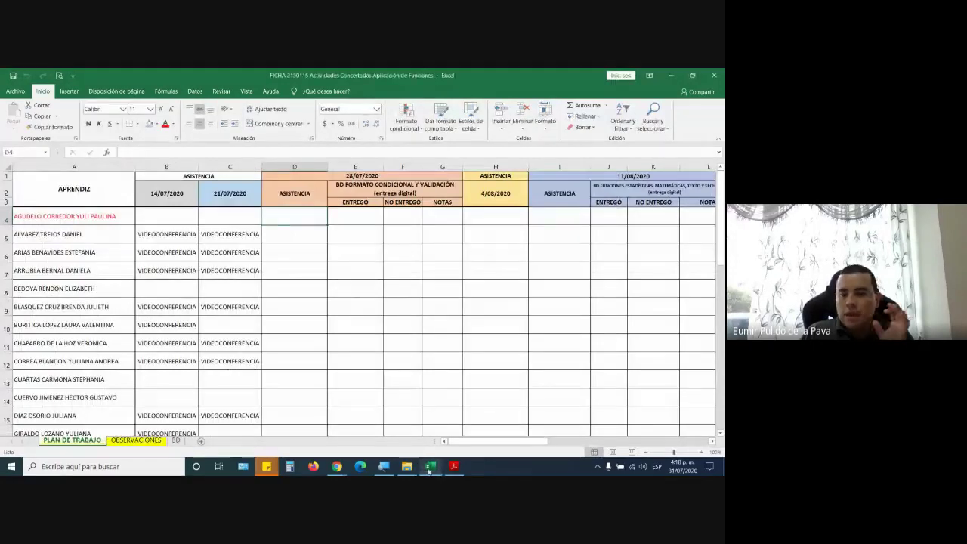
Step: Create a new workbook and merge A1:L4 into a bold, 22-point title cell
click(11, 466)
key(Escape)
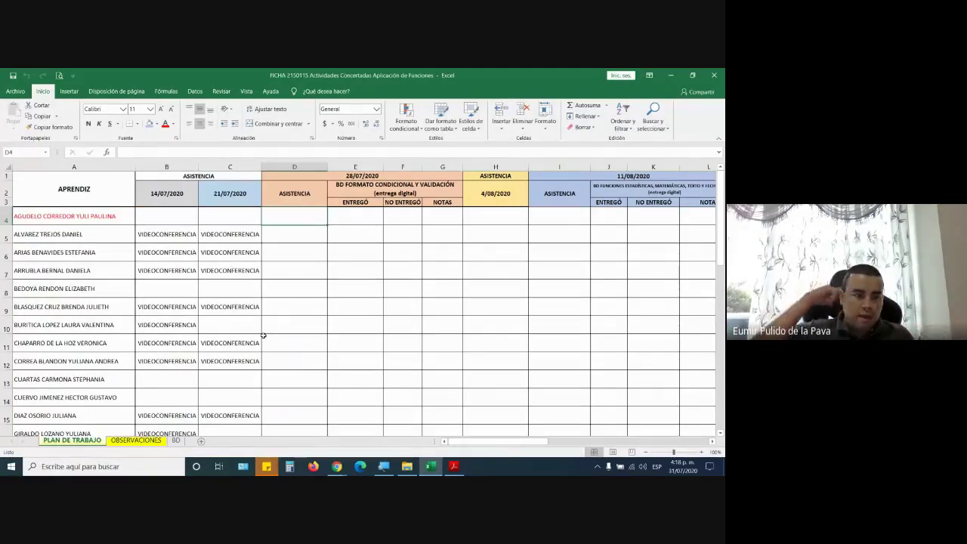
key(ctrl+n)
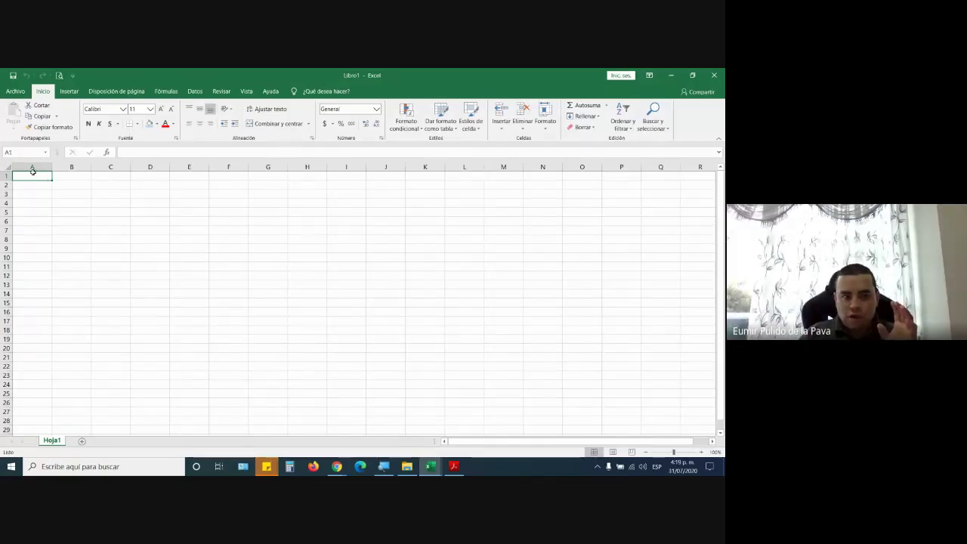
drag(32, 172, 472, 203)
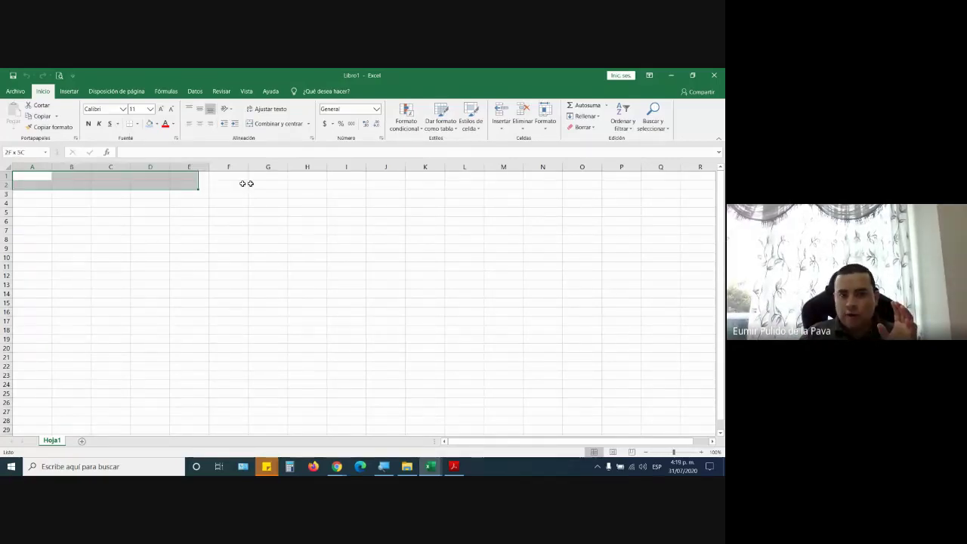
click(276, 123)
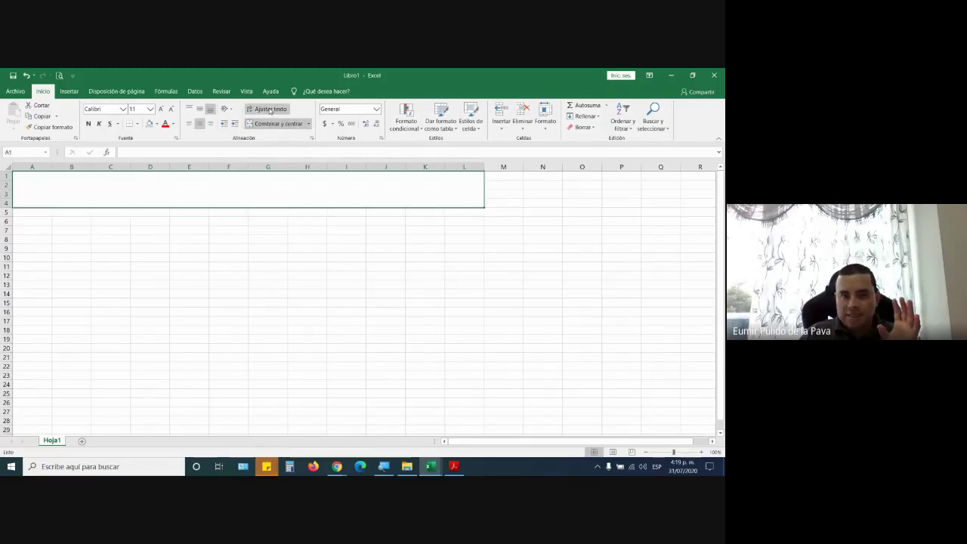
click(162, 111)
click(162, 111)
click(160, 108)
click(88, 123)
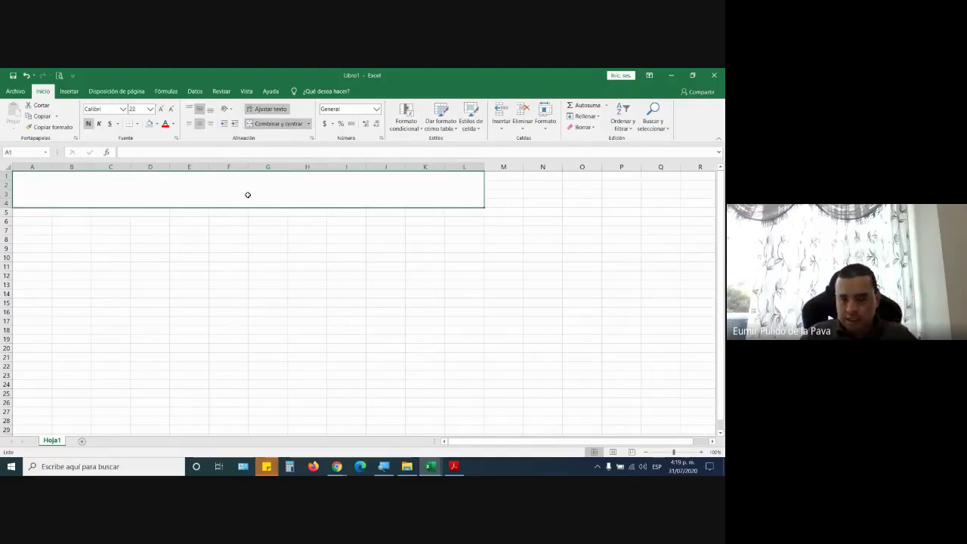
Step: Enter the title 'VALIDACIÓN DE DATOS' in the merged cell, correcting typos along the way
text(VALIDA)
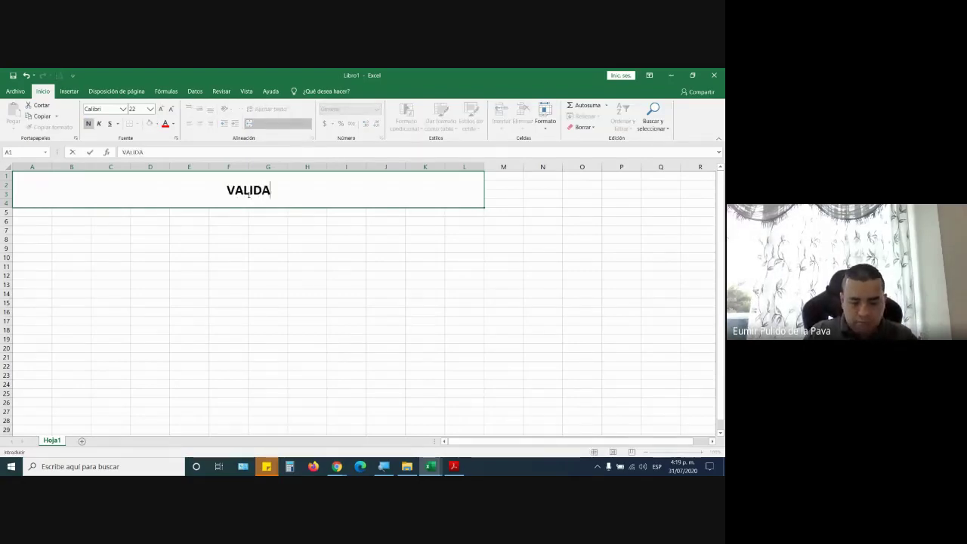
text(CI{ON D)
key(BackSpace)
key(BackSpace)
key(BackSpace)
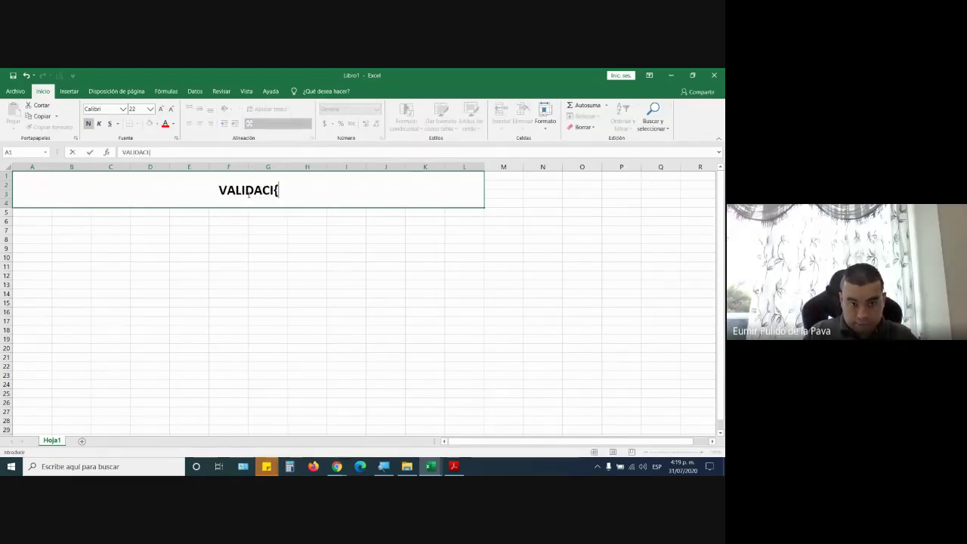
key(BackSpace)
key(BackSpace)
key(super+space)
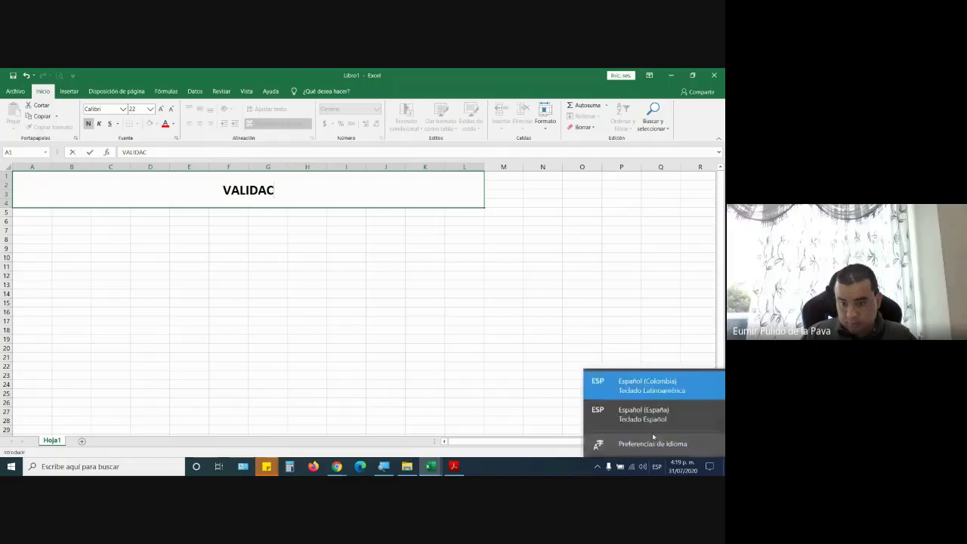
text(I)
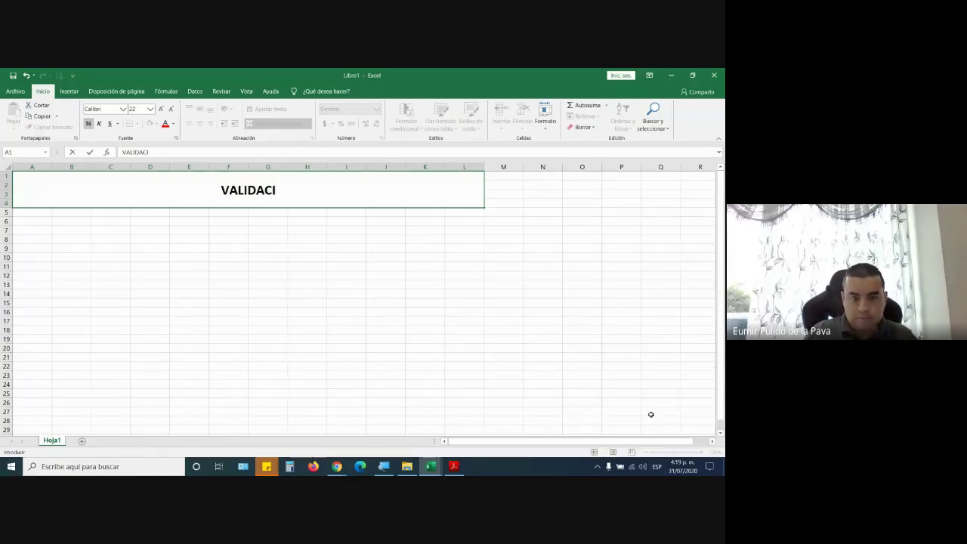
text(ÓNB DER)
key(BackSpace)
key(BackSpace)
key(BackSpace)
key(BackSpace)
key(BackSpace)
text(D)
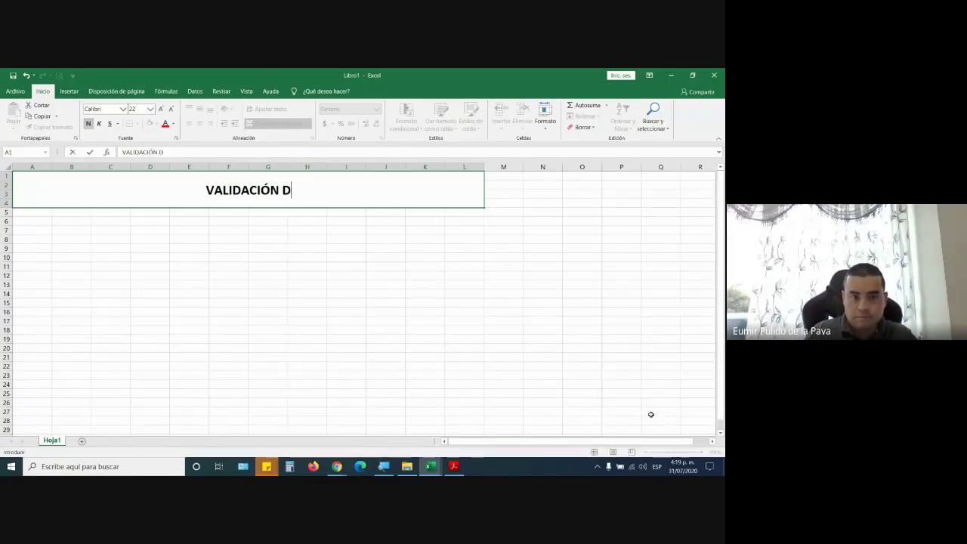
text(E DATOS)
key(Return)
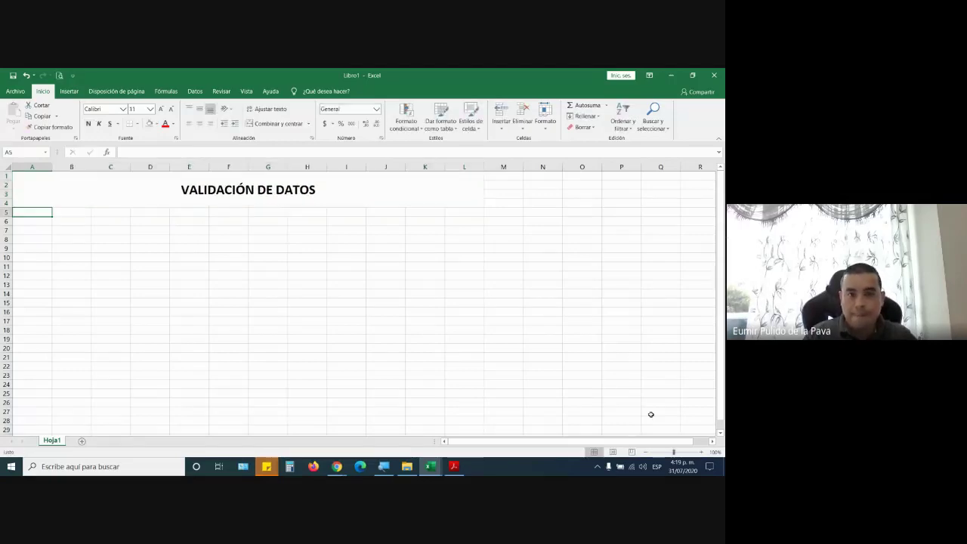
key(Down)
key(Right)
key(Right)
key(Right)
key(Right)
key(Right)
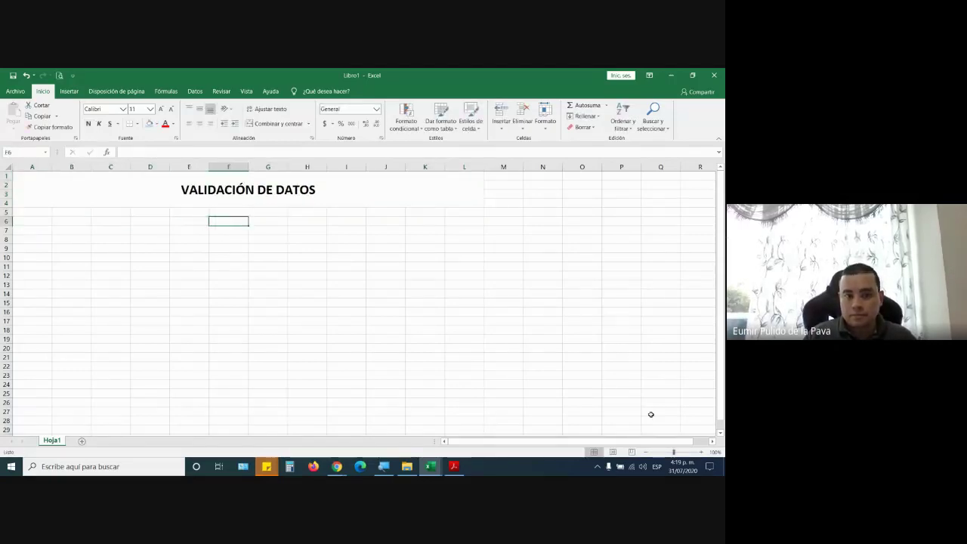
Step: Format E6:E10 as bold size 16 and widen column E
drag(198, 220, 210, 249)
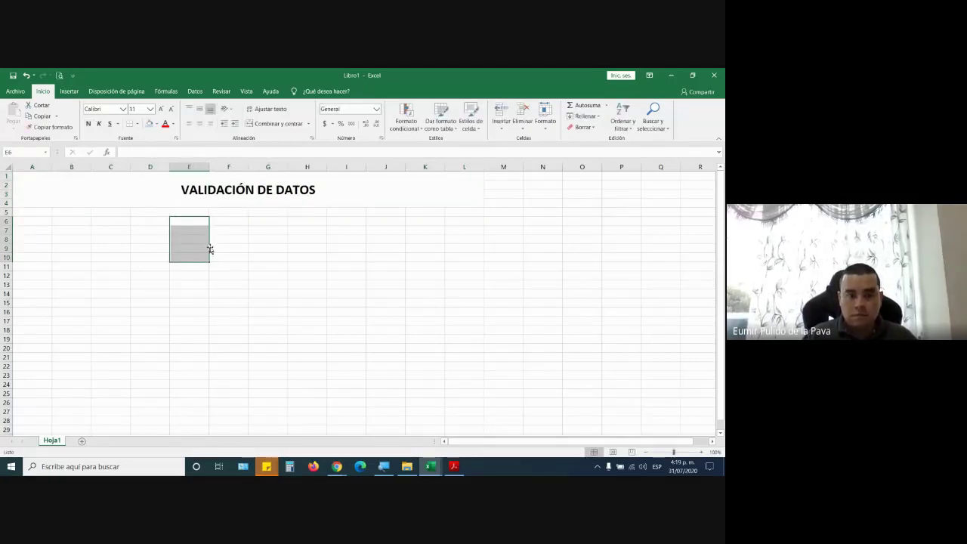
click(161, 109)
click(161, 109)
click(161, 109)
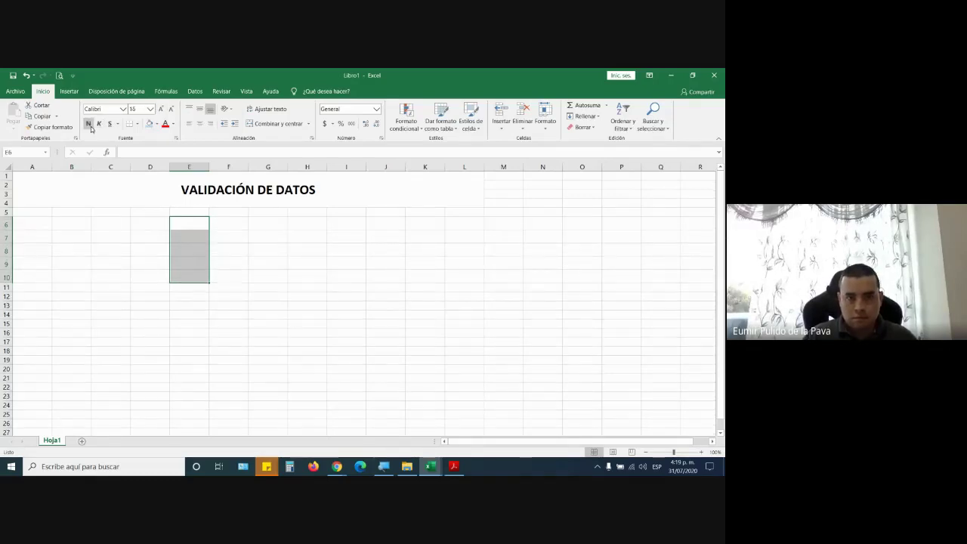
drag(210, 166, 243, 166)
Step: Enter the labels FECHA, NOMBRES:, APELLIDOS:, DIRECCIÓN: and CIUDAD: down E6:E10
click(212, 227)
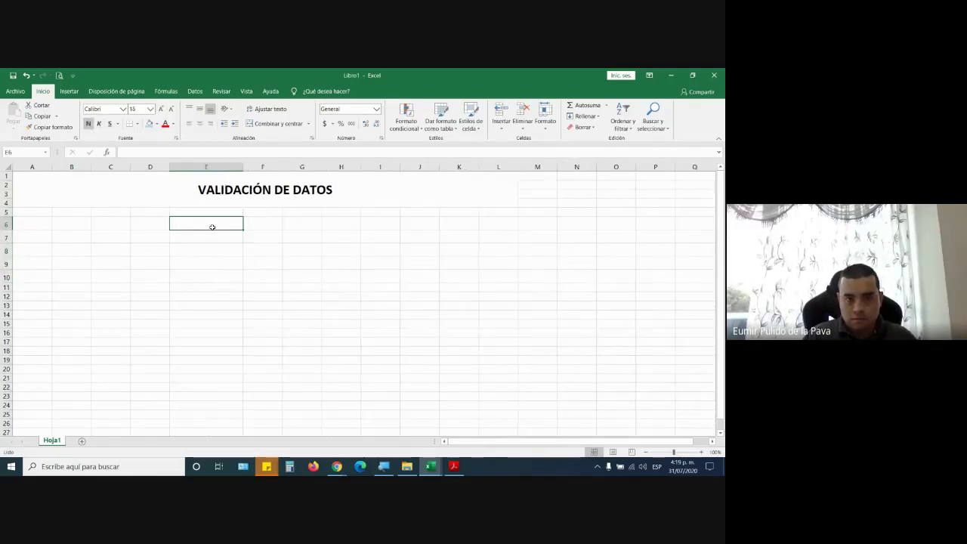
text(FECHA)
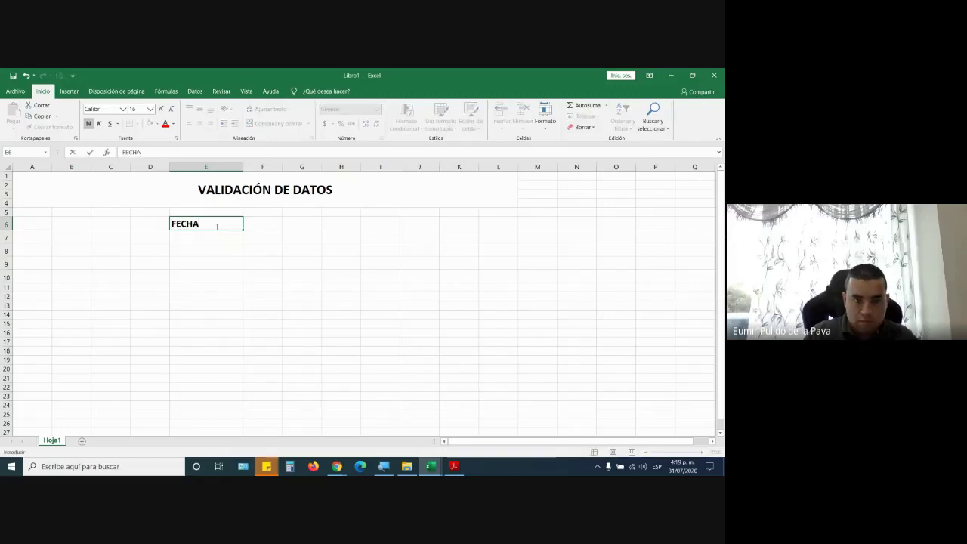
key(Return)
text(NOMBRES)
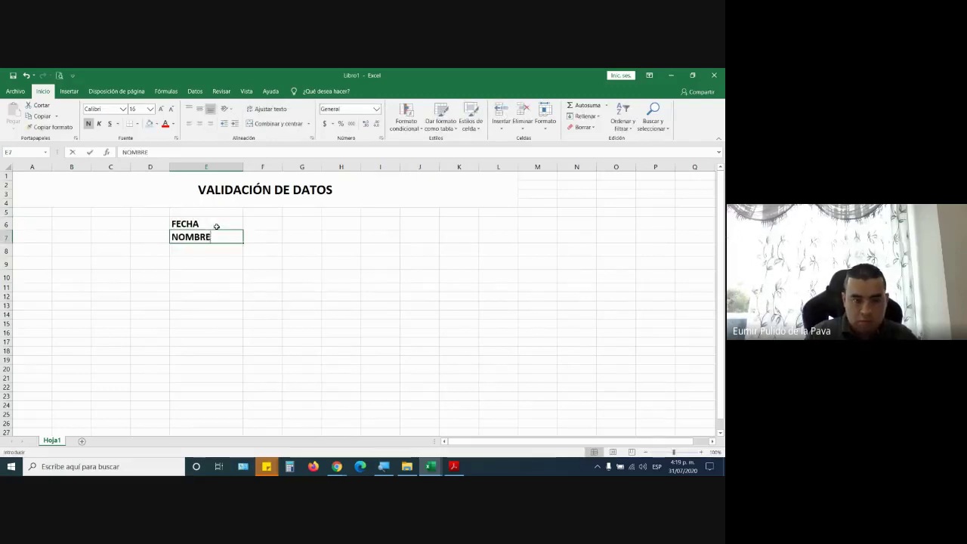
text(:)
key(Return)
text(APELLIO)
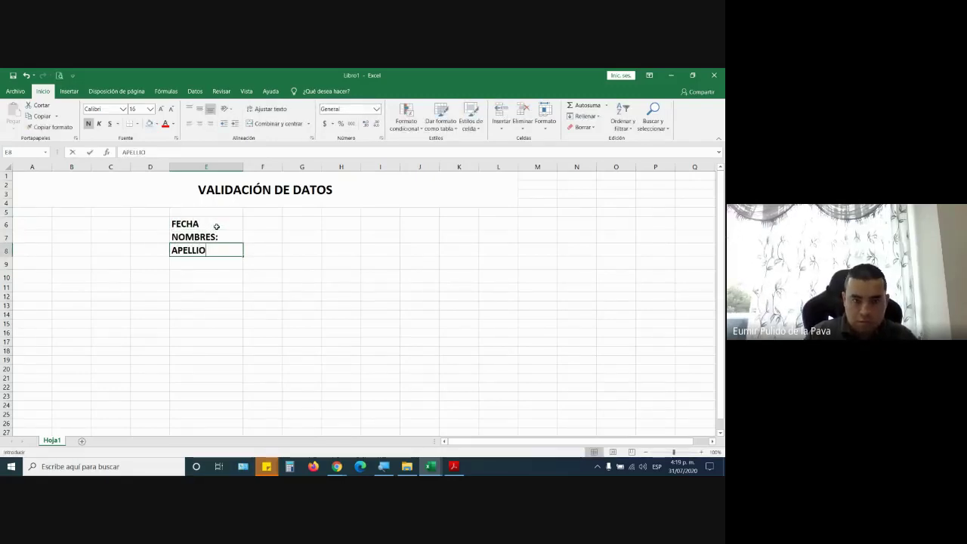
key(BackSpace)
text(:)
key(Return)
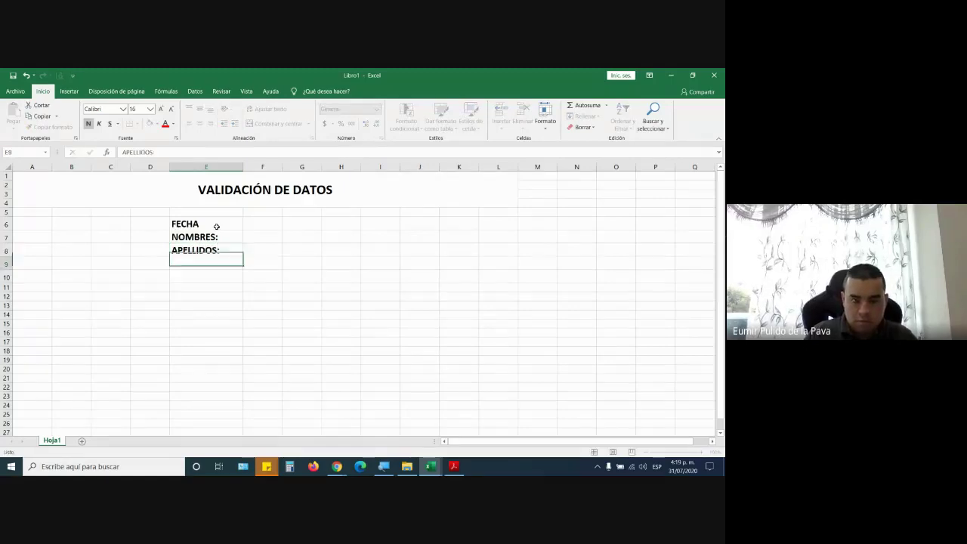
text(DIRECCIÑ)
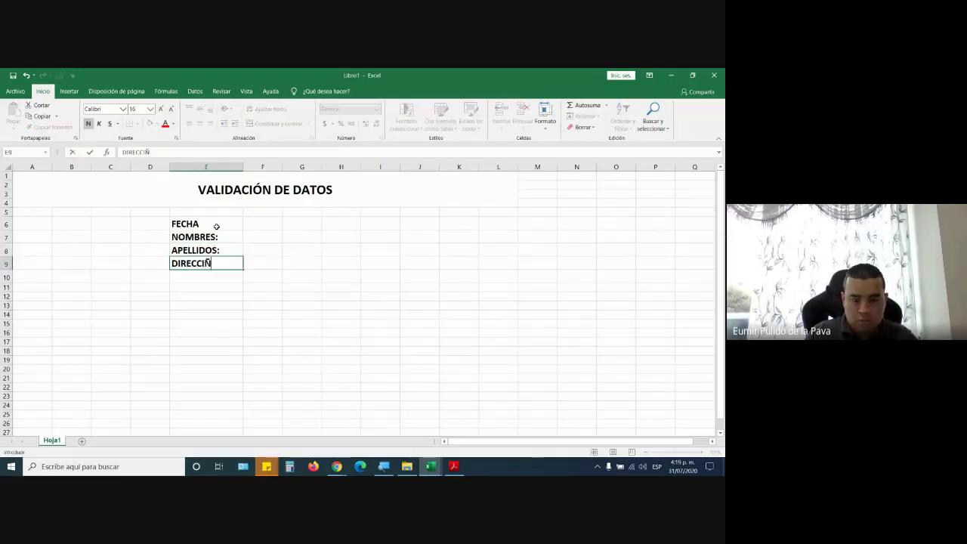
key(BackSpace)
text(ÓN)
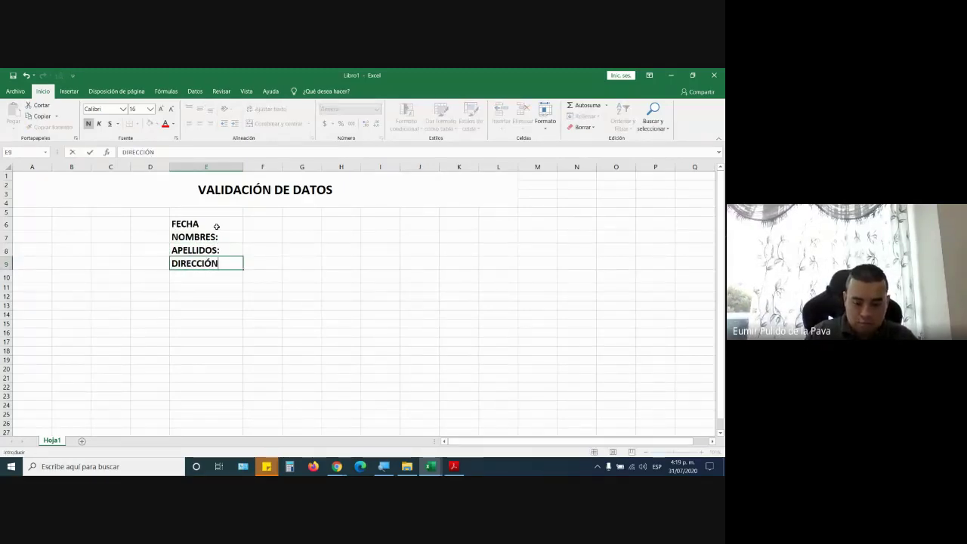
text(:)
key(Return)
text(C)
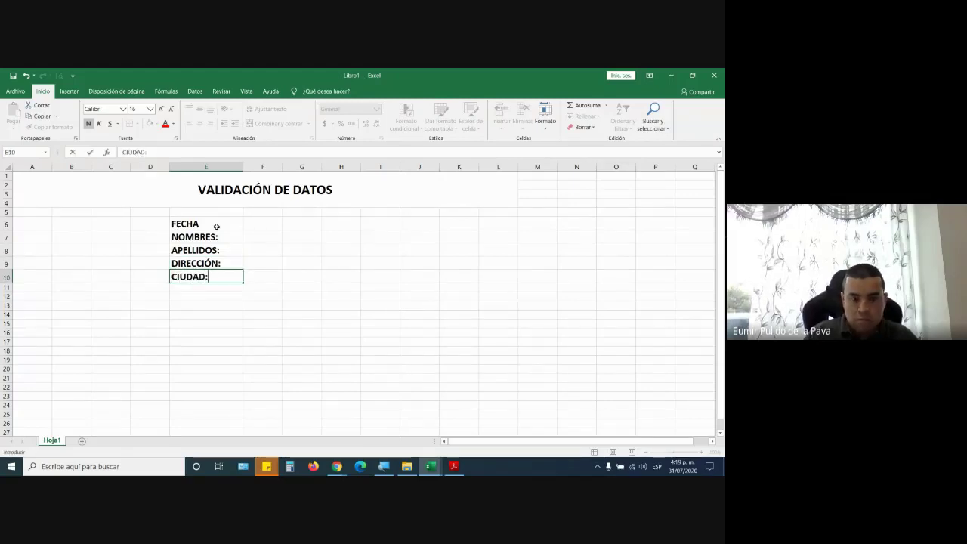
key(Return)
Step: Widen column F to hold the form answers
click(267, 224)
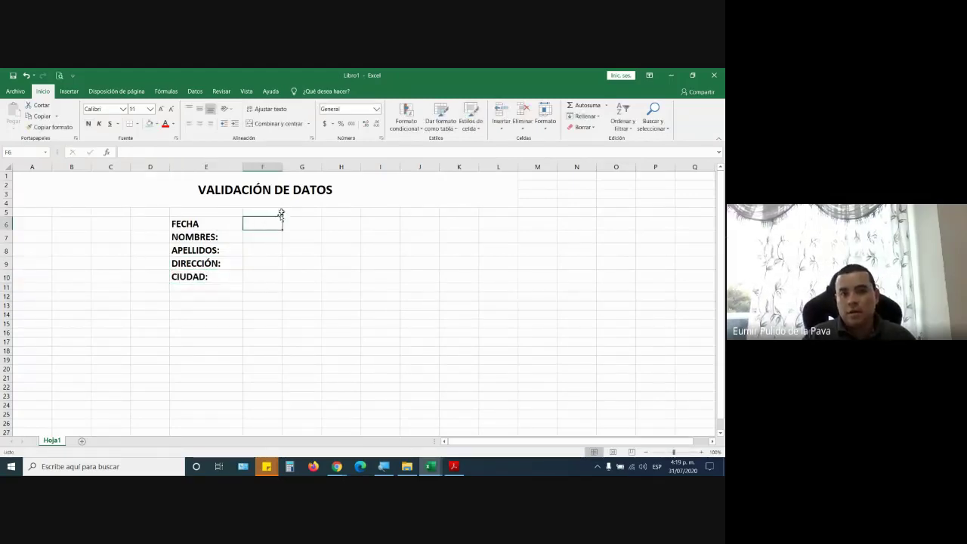
drag(282, 166, 331, 166)
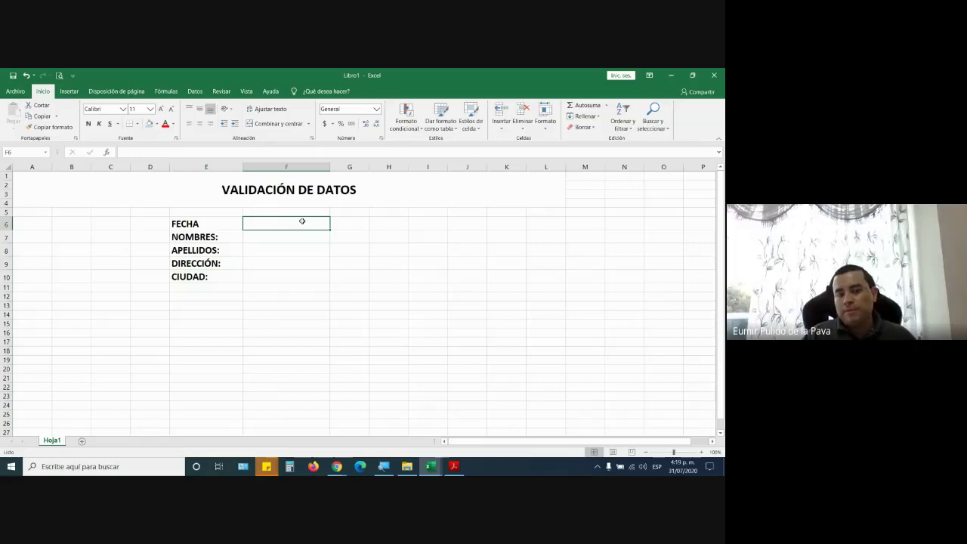
click(287, 198)
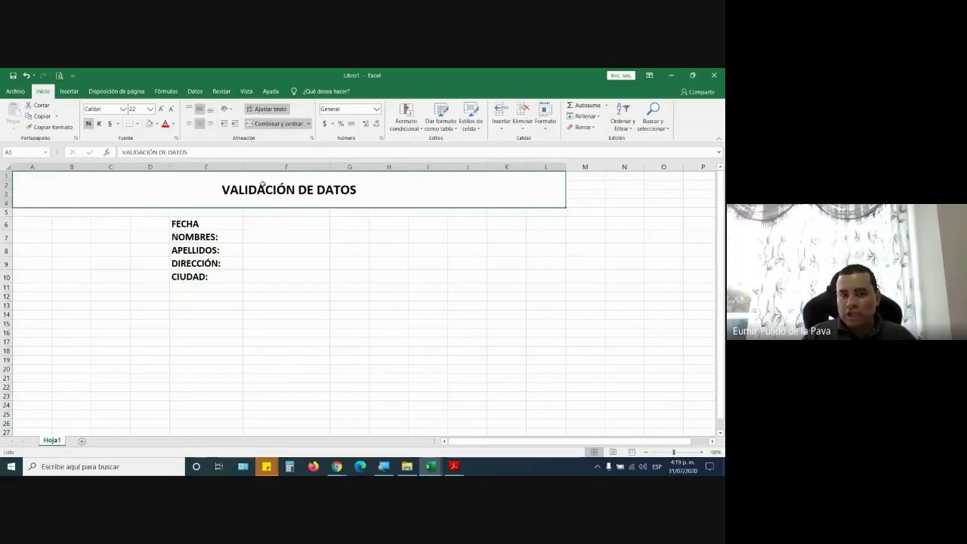
click(336, 466)
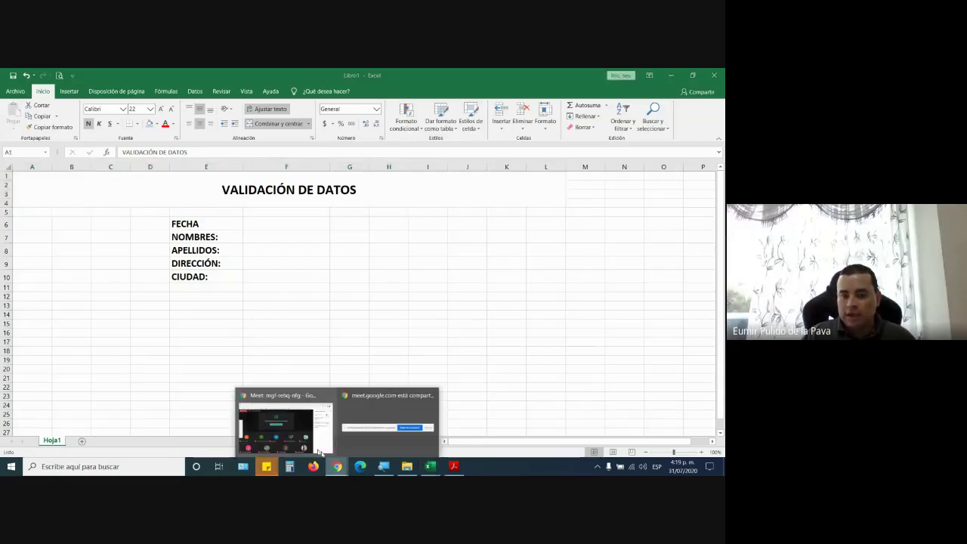
click(306, 437)
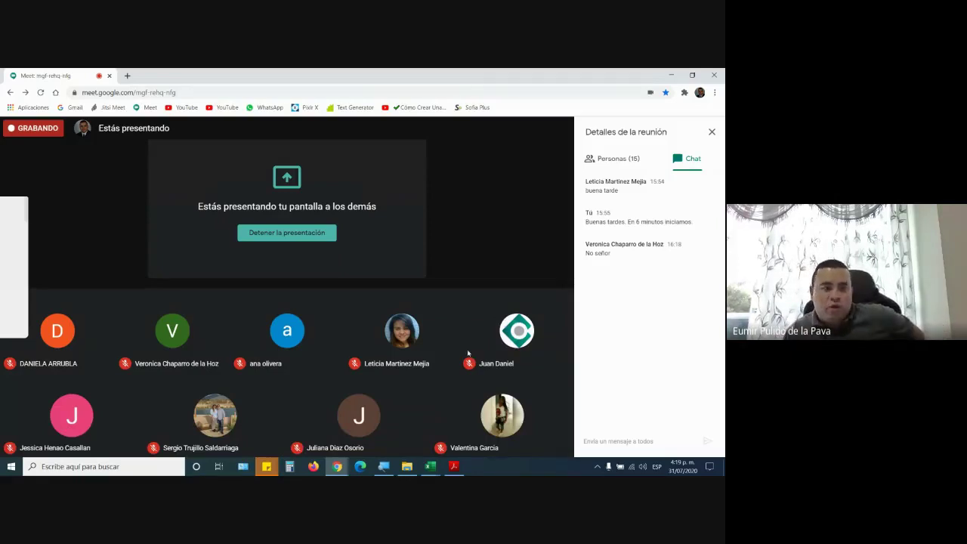
click(617, 159)
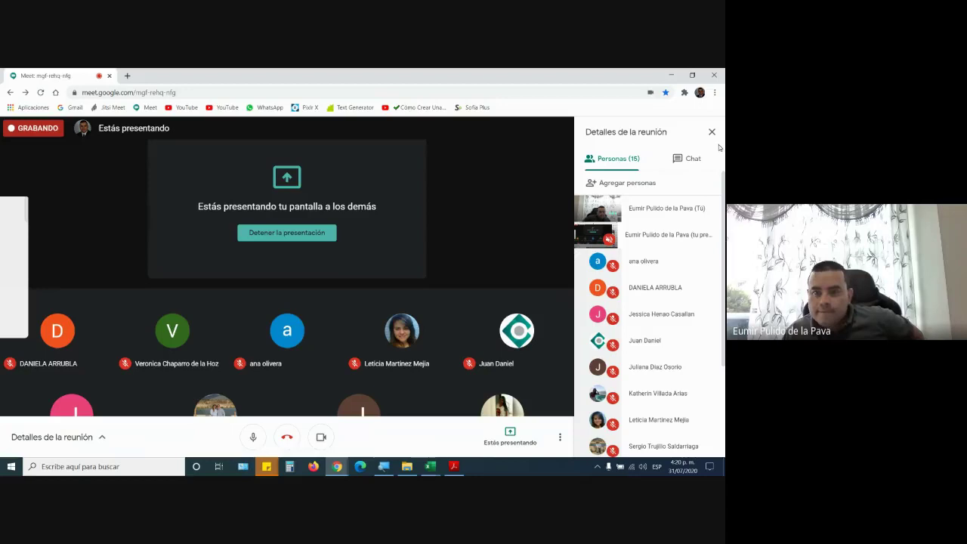
click(679, 157)
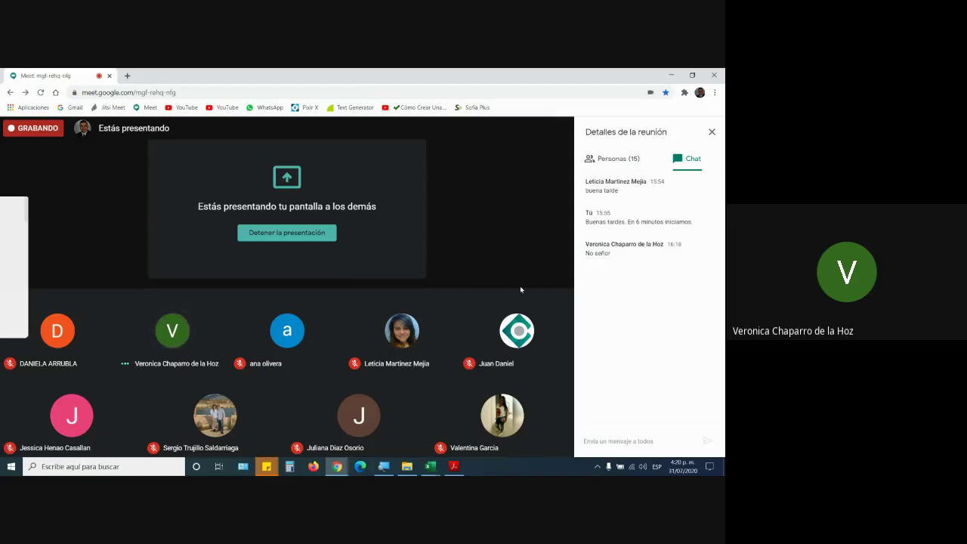
mouse_move(521, 289)
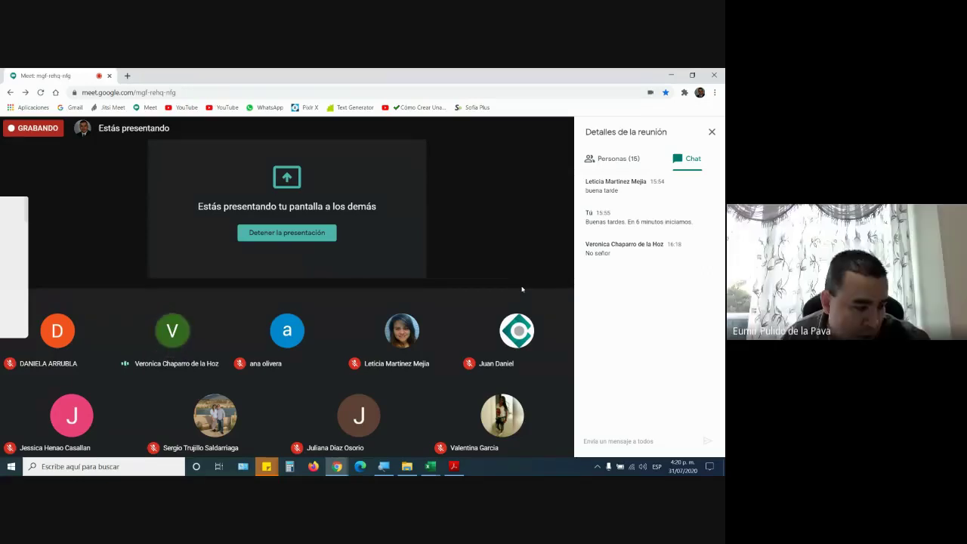
mouse_move(402, 435)
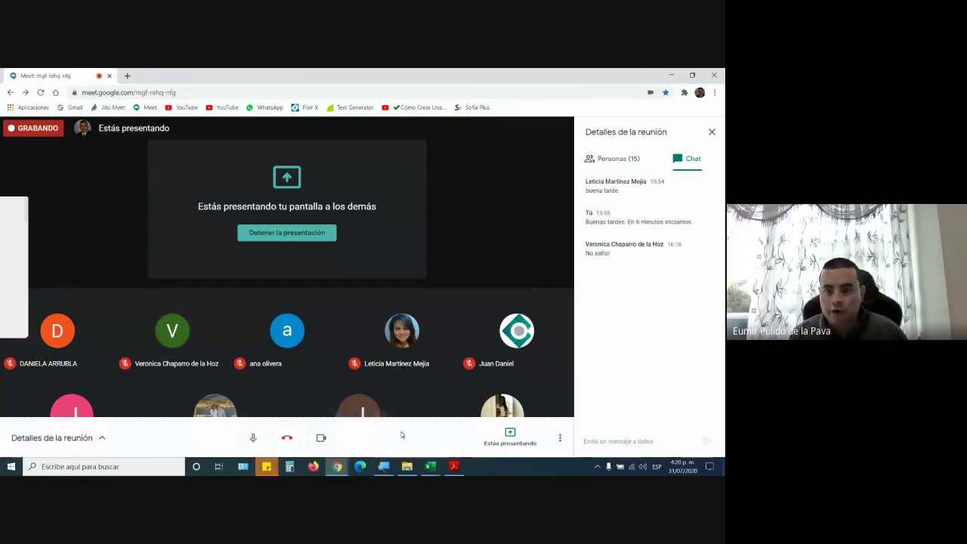
Step: Select the empty entry cells F6:F10 beside the labels FECHA through CIUDAD
mouse_move(430, 466)
click(466, 438)
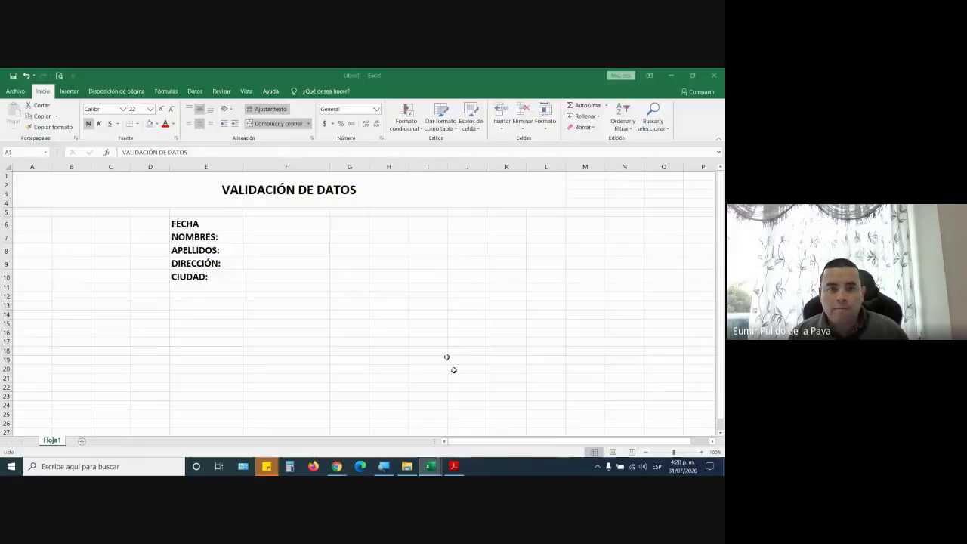
click(301, 221)
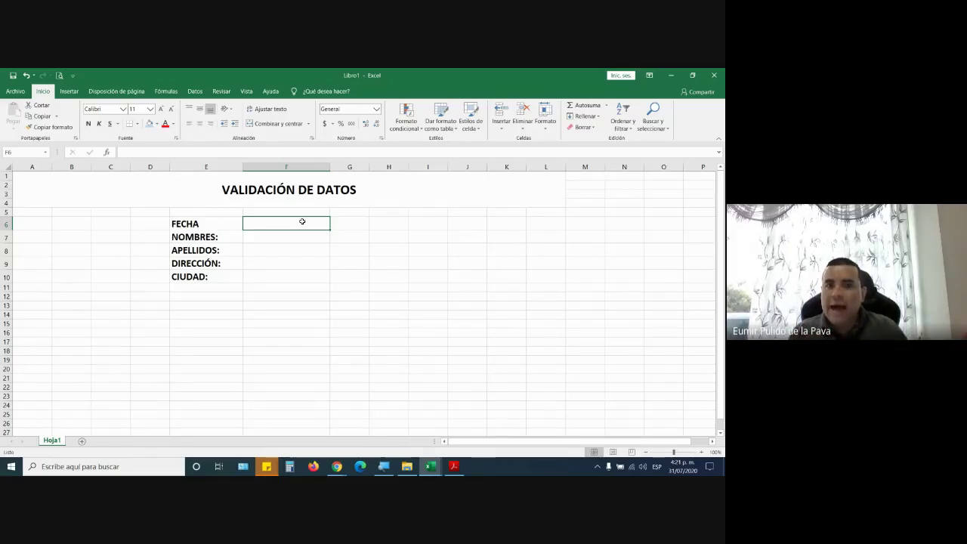
drag(301, 221, 286, 279)
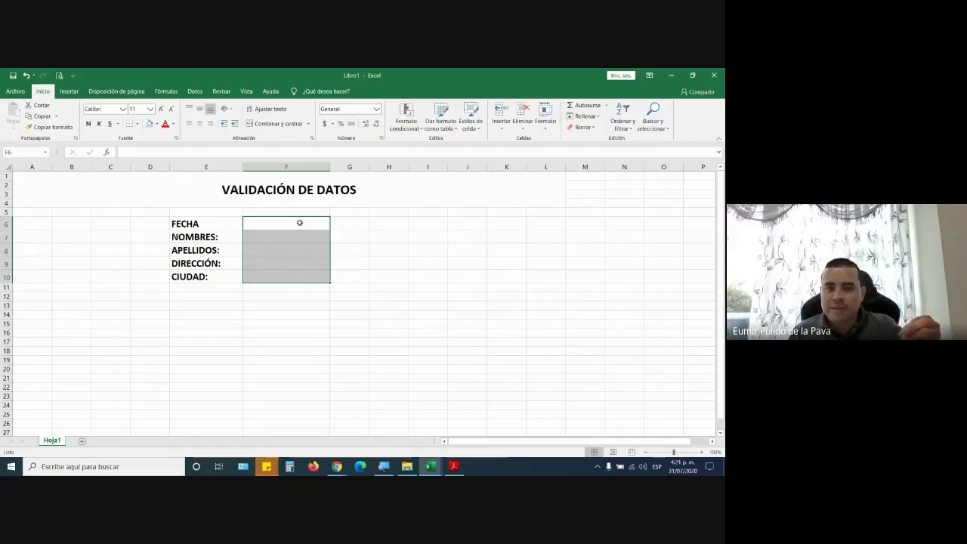
drag(299, 223, 295, 279)
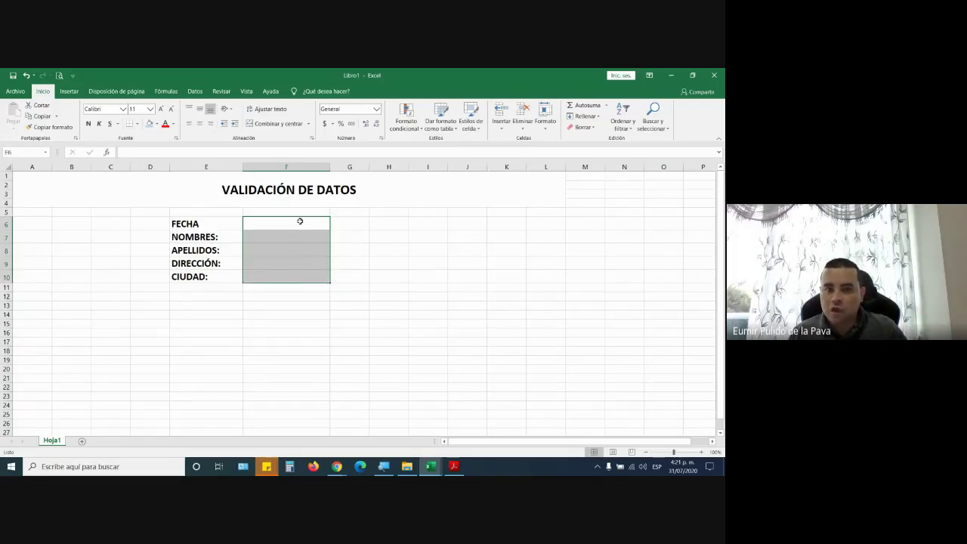
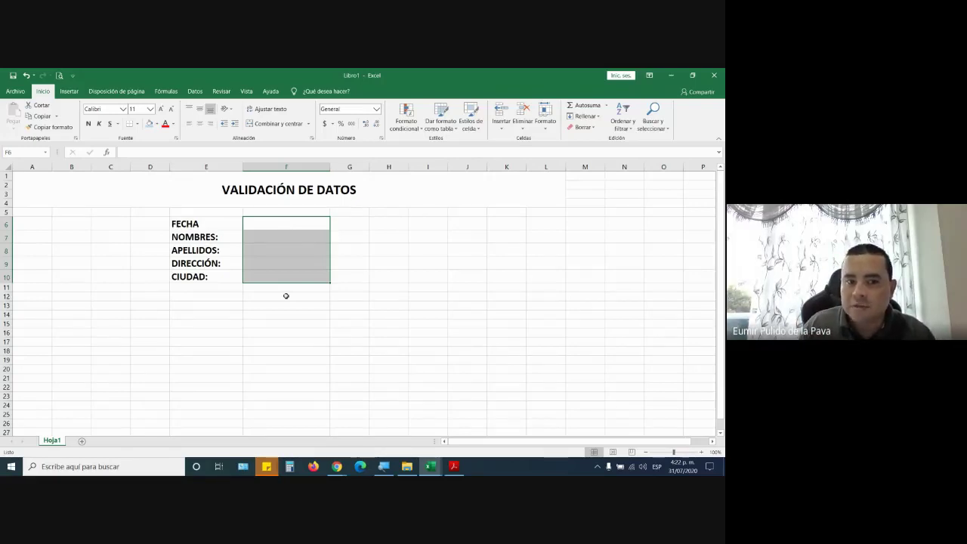
Step: Label cell E11 below CIUDAD: as GÉNERO:, replacing a first SEXO: entry
click(219, 286)
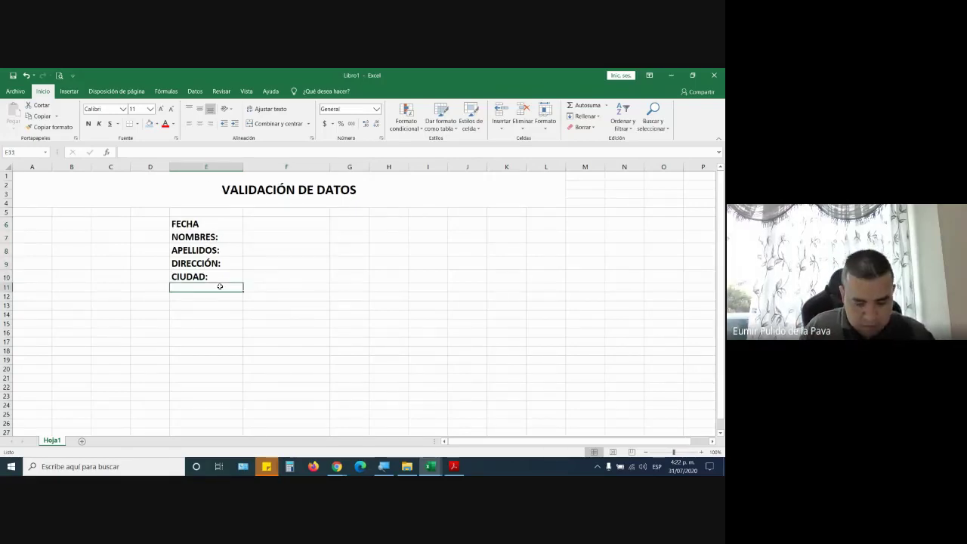
text(SEXO)
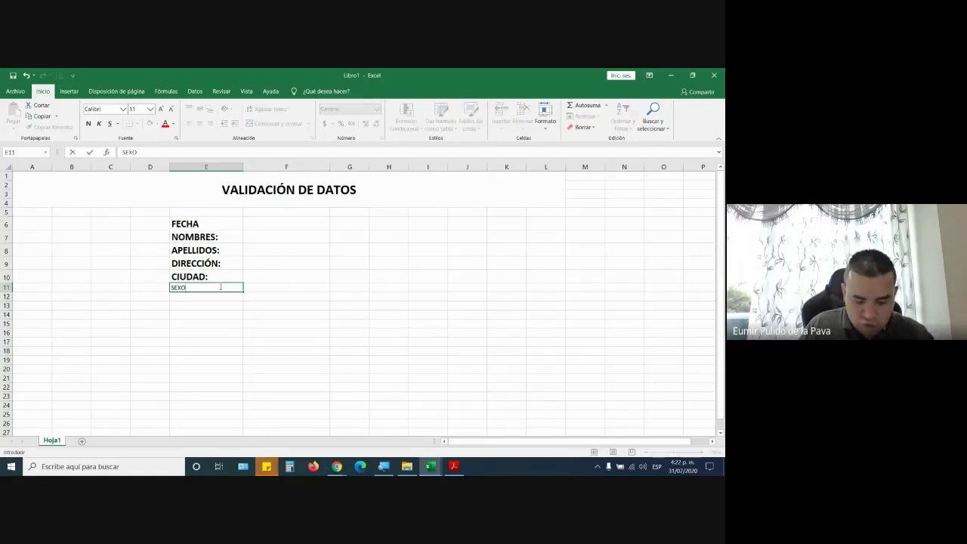
text(:)
key(Return)
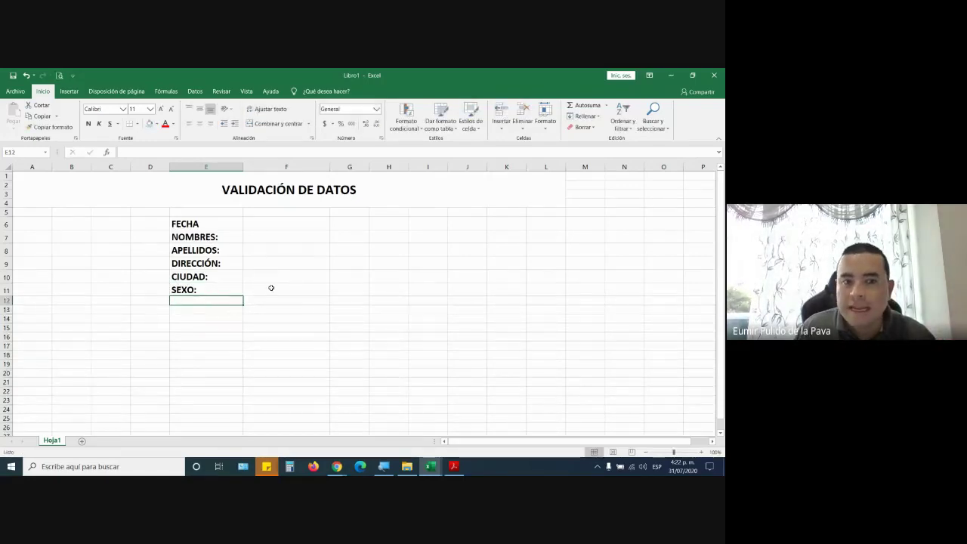
click(271, 288)
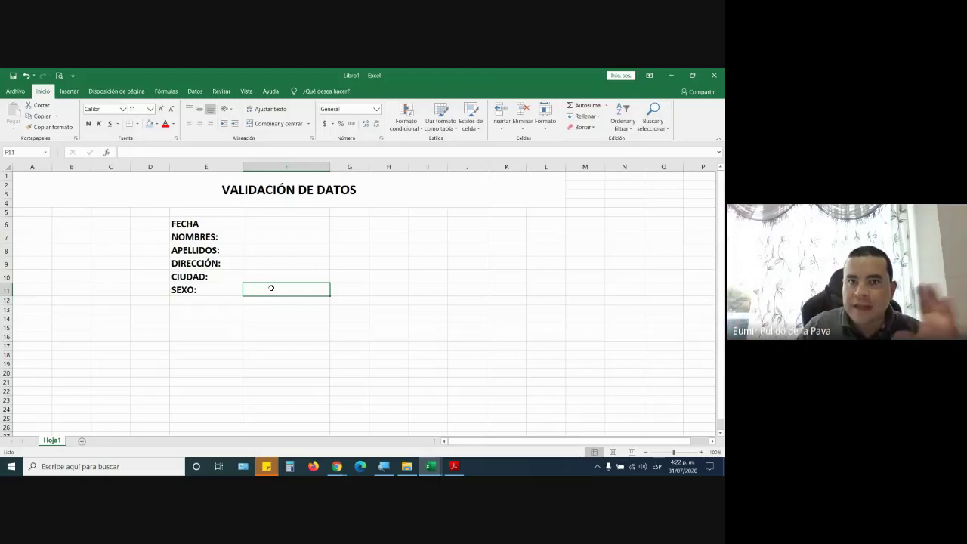
click(224, 292)
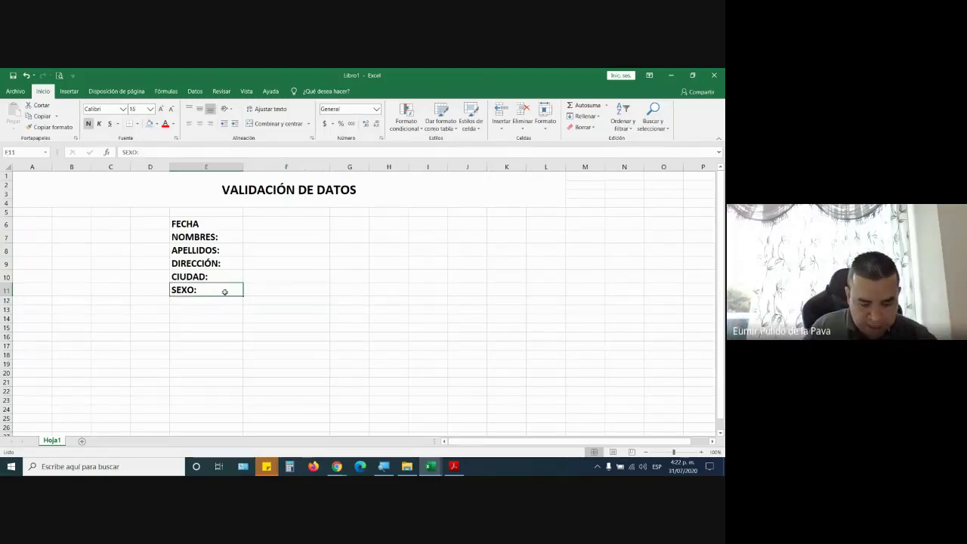
text(GÉNERO)
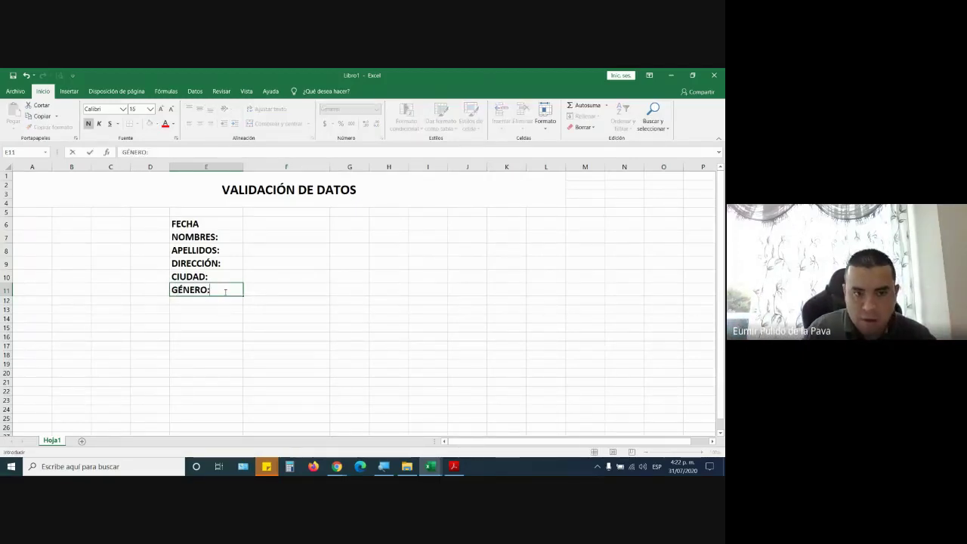
key(Tab)
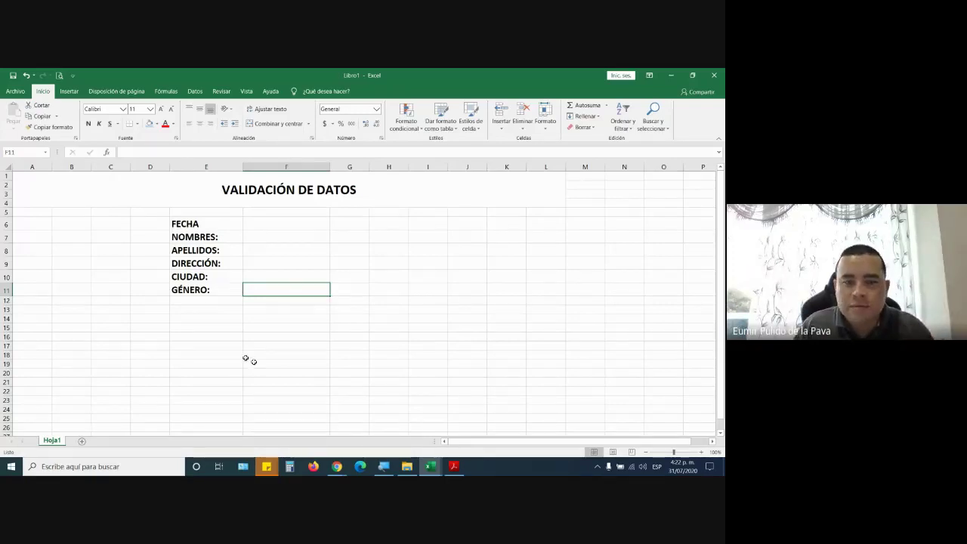
click(102, 318)
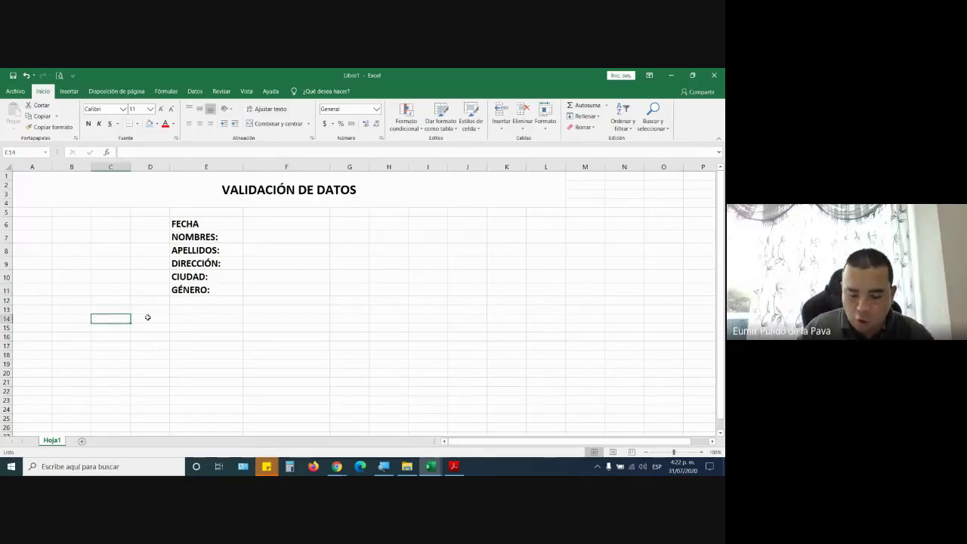
text(Mujer)
key(Return)
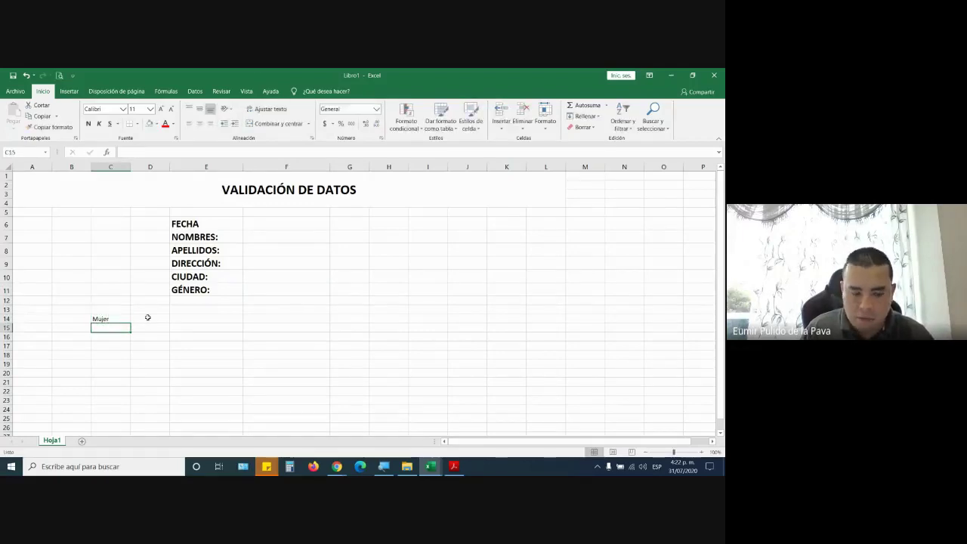
text(Femen)
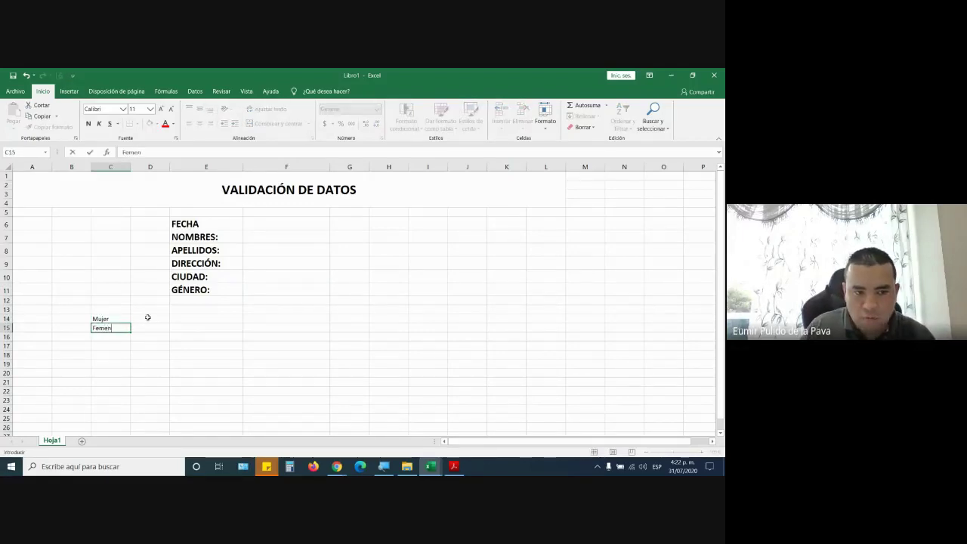
text(ino)
key(Return)
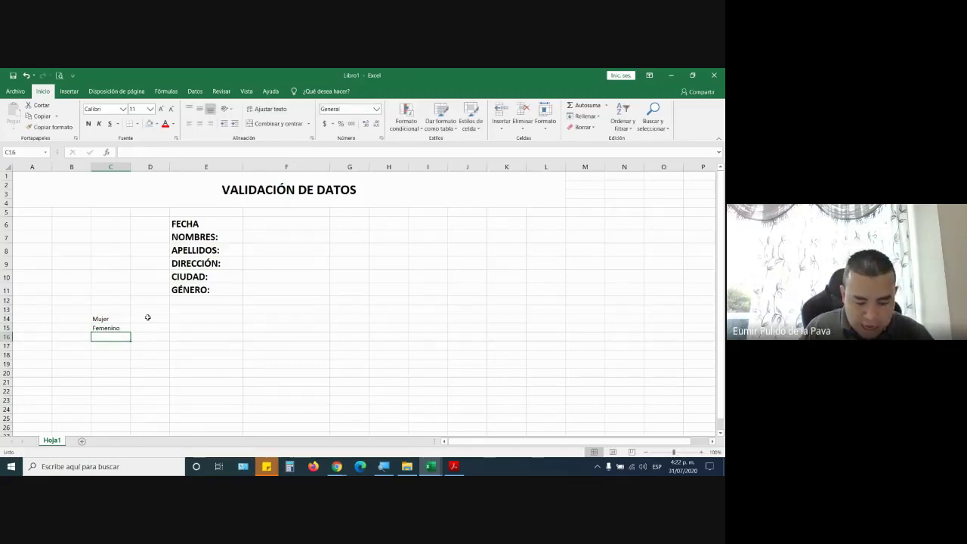
text(Dama)
key(Return)
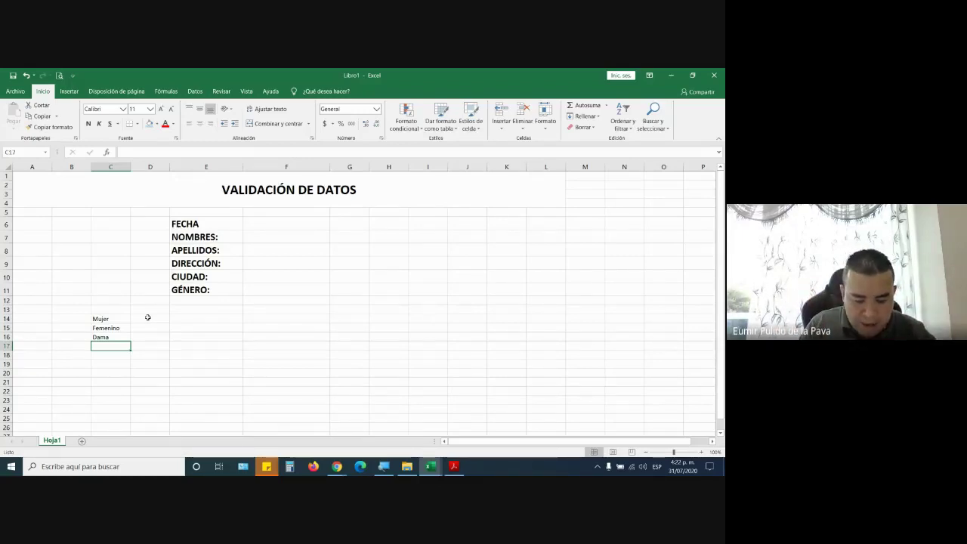
text(Fem)
key(Delete)
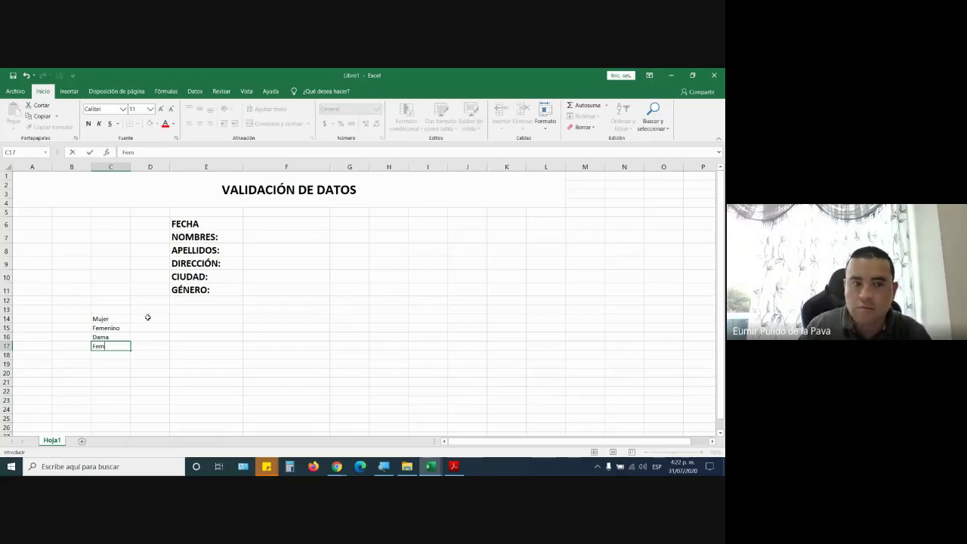
key(Return)
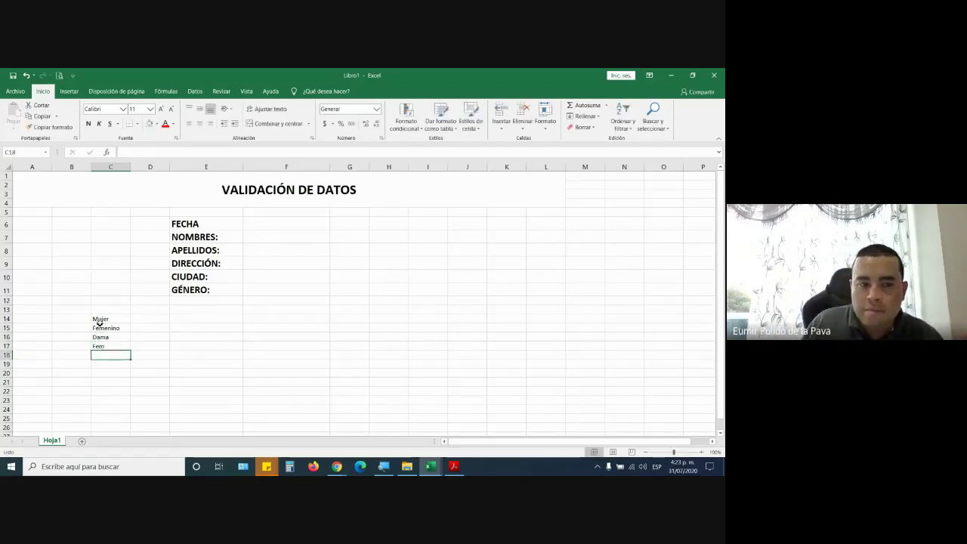
drag(97, 320, 109, 344)
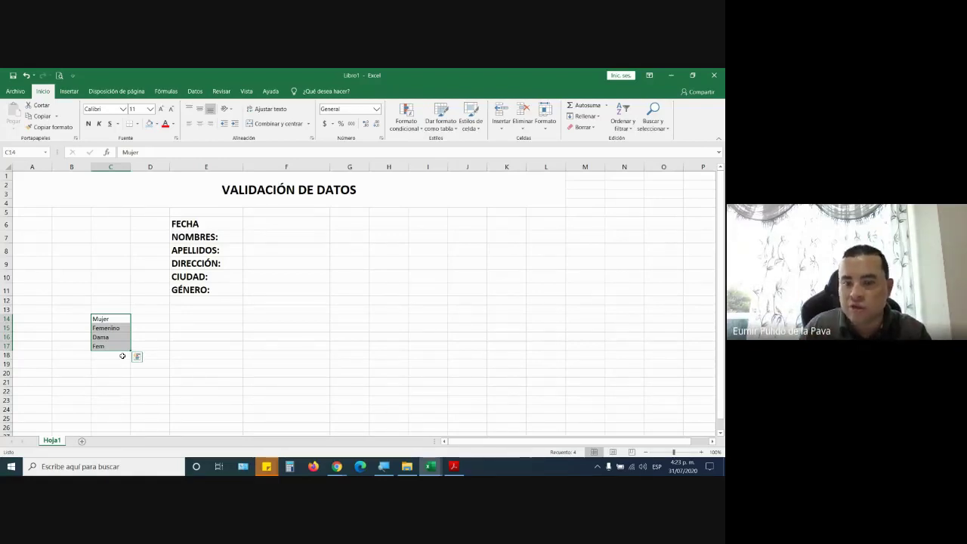
key(Delete)
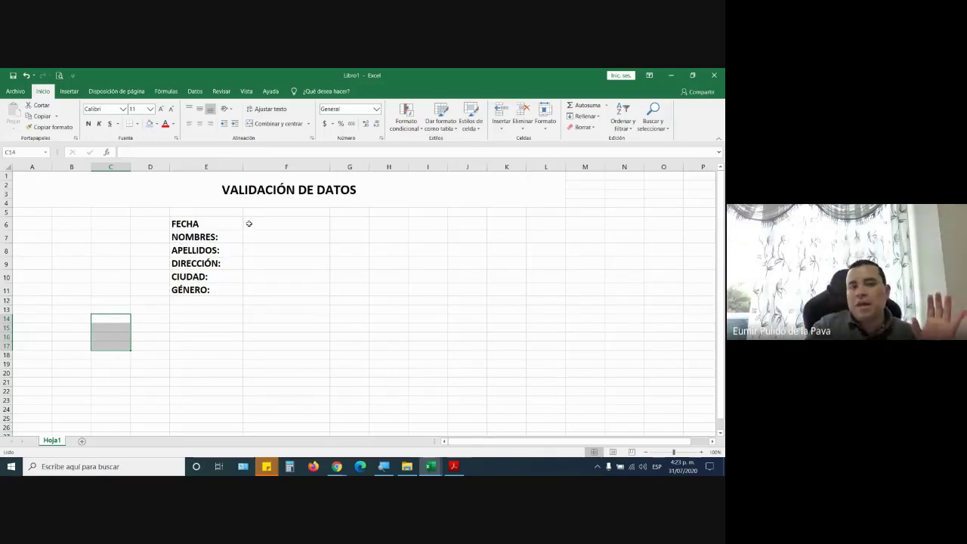
drag(249, 223, 267, 282)
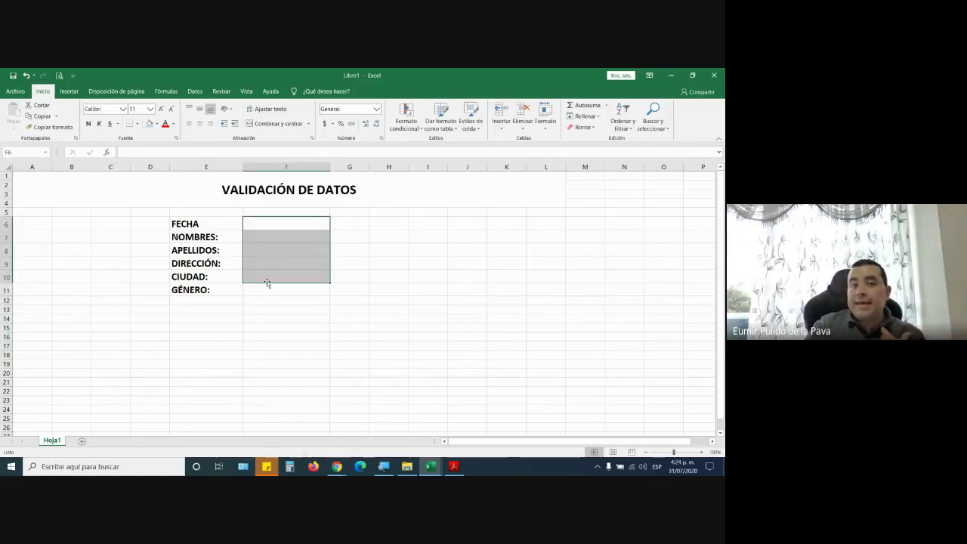
click(294, 222)
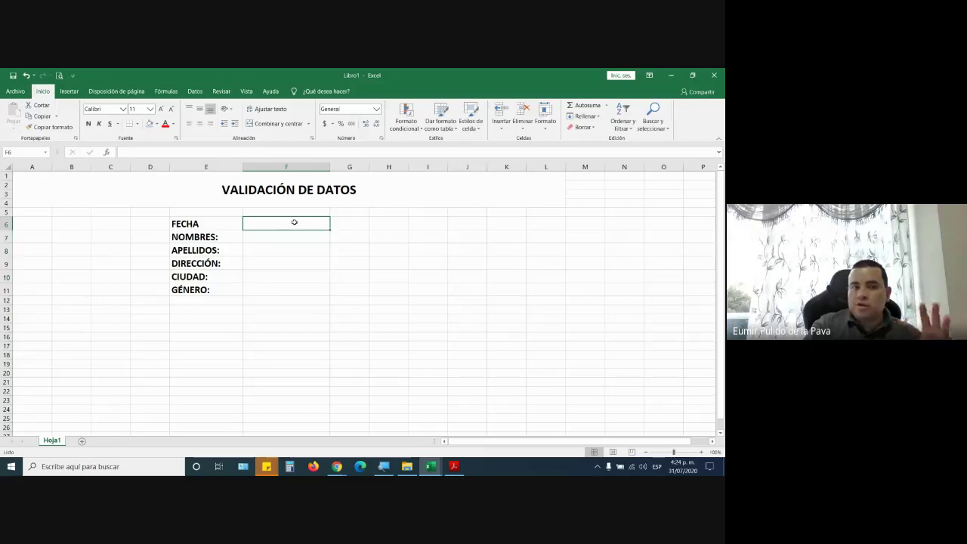
key(Down)
key(Down)
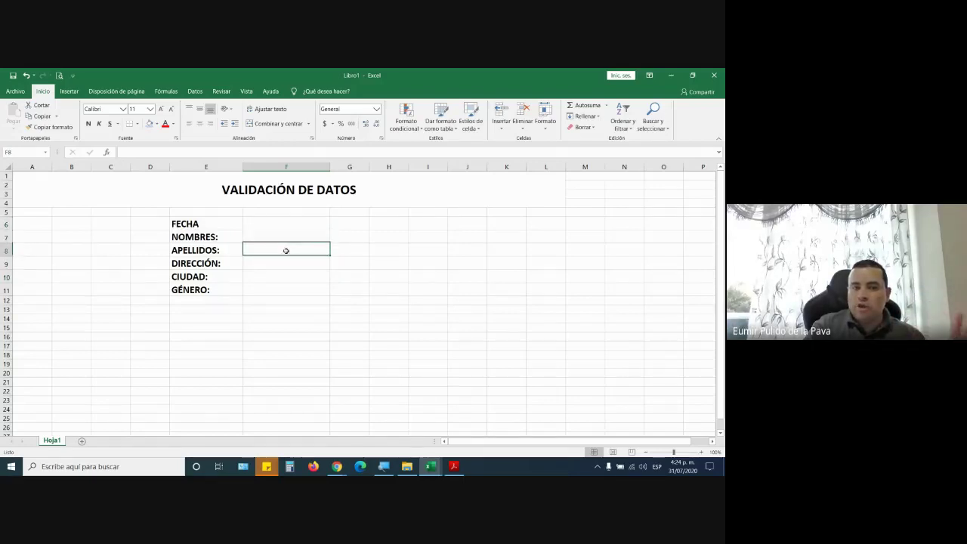
drag(275, 225, 277, 258)
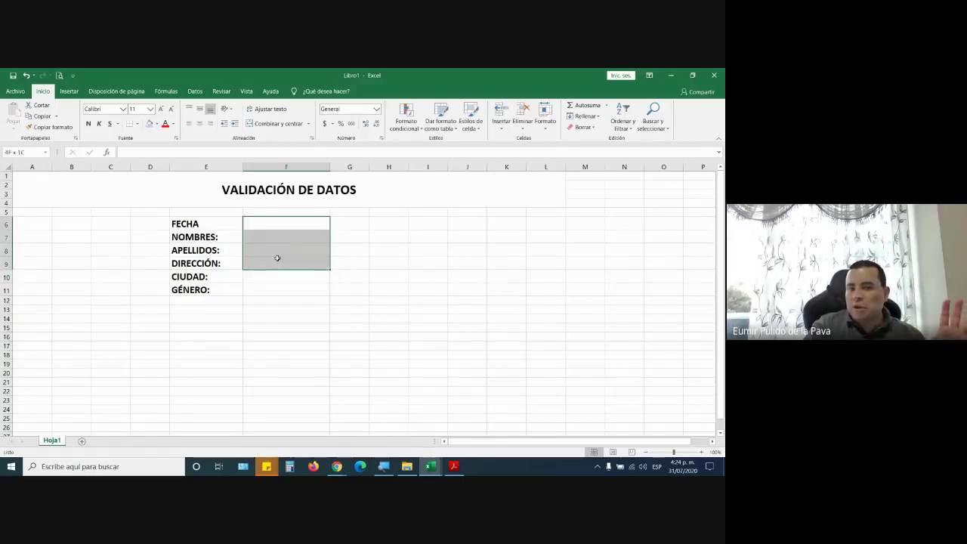
click(281, 224)
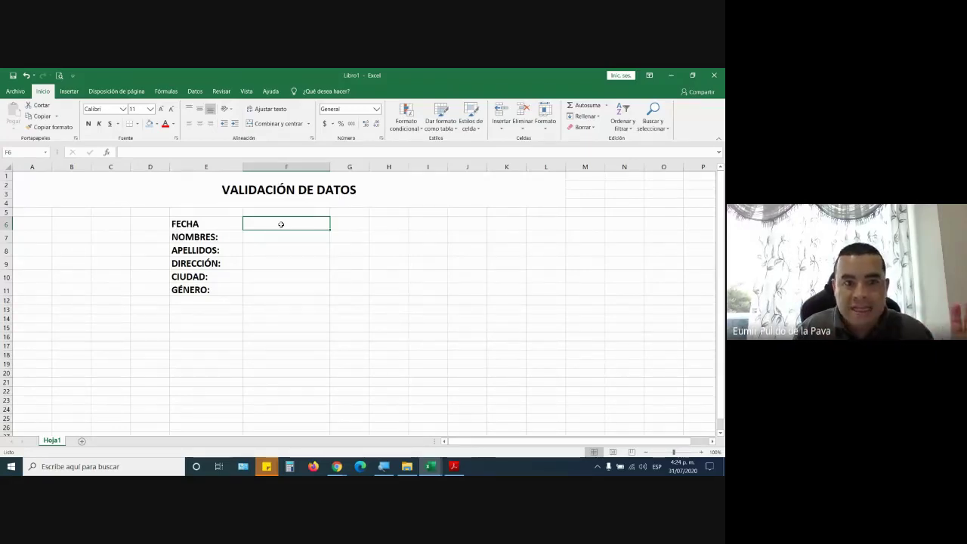
click(288, 276)
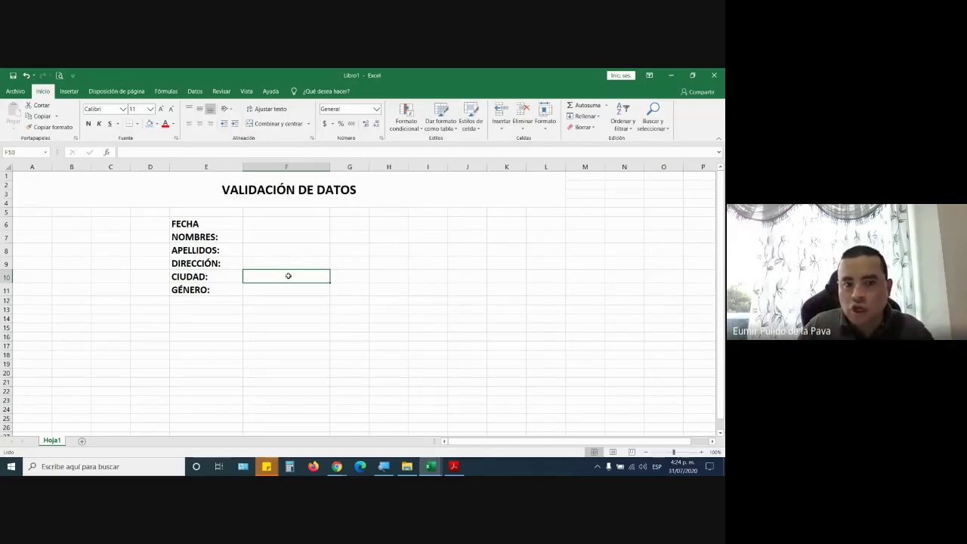
text(Per)
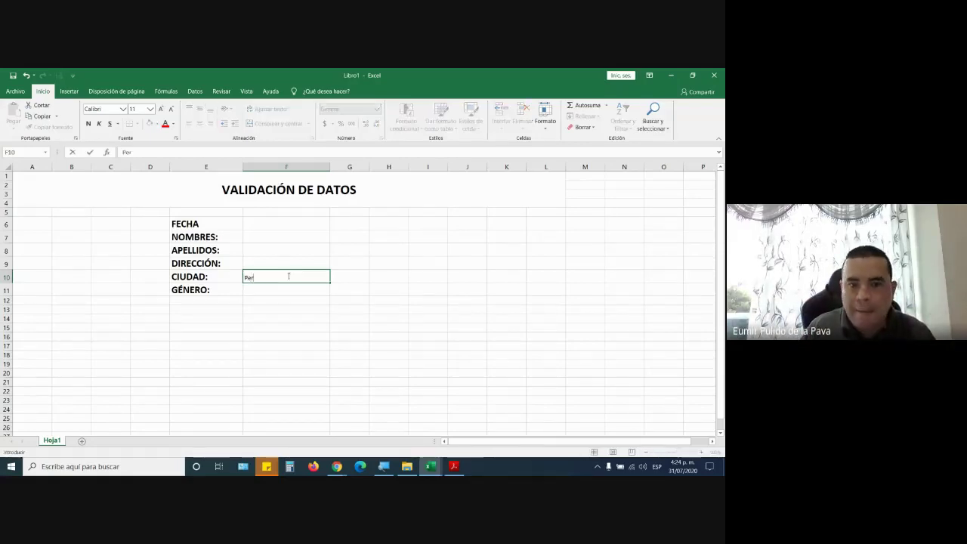
key(Return)
click(287, 276)
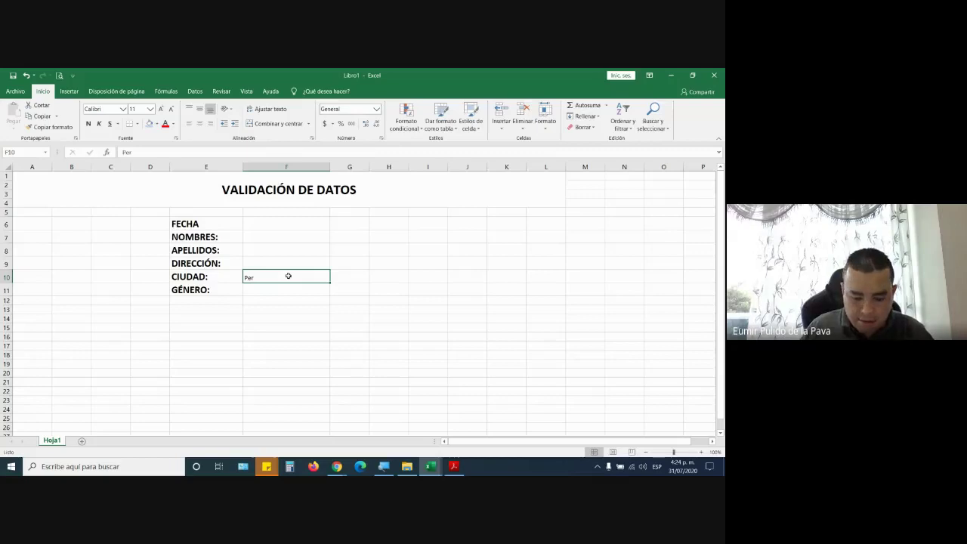
text(Pereir)
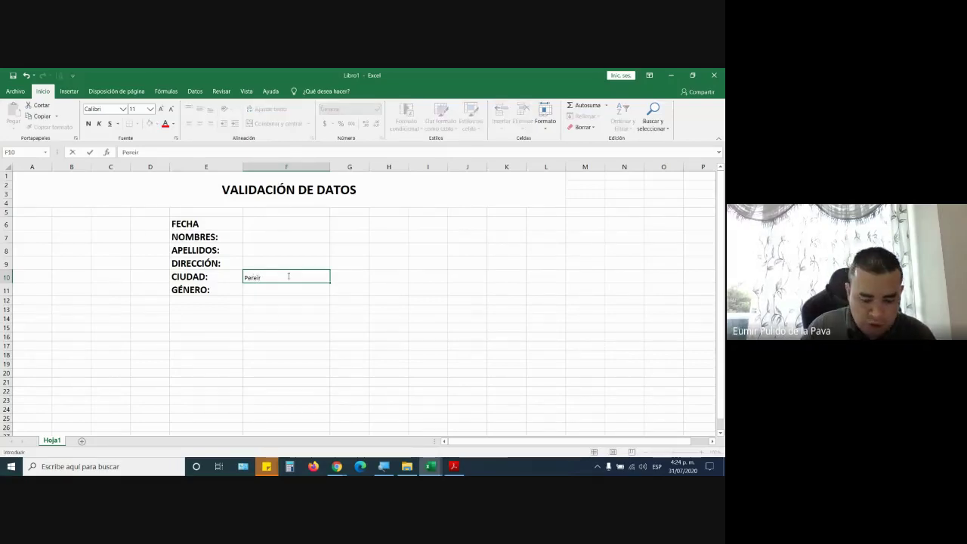
text(ita)
key(Return)
click(288, 276)
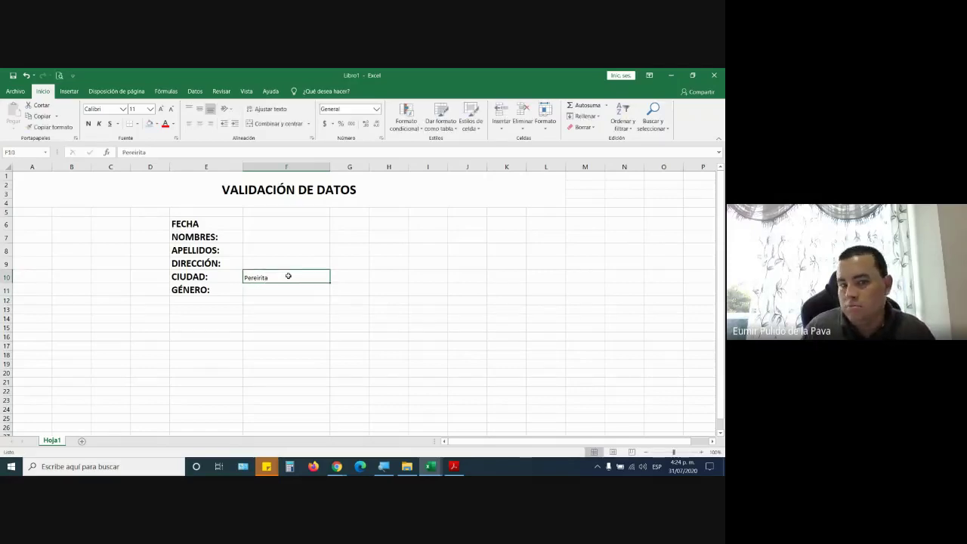
key(Delete)
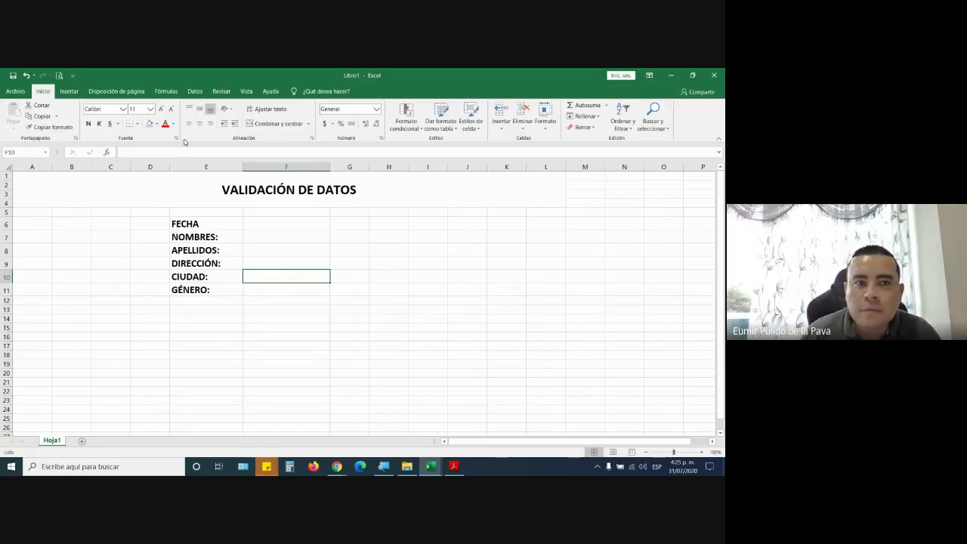
Step: From the Datos tab, open the Validación de datos dialog in Herramientas de datos
click(195, 91)
click(385, 467)
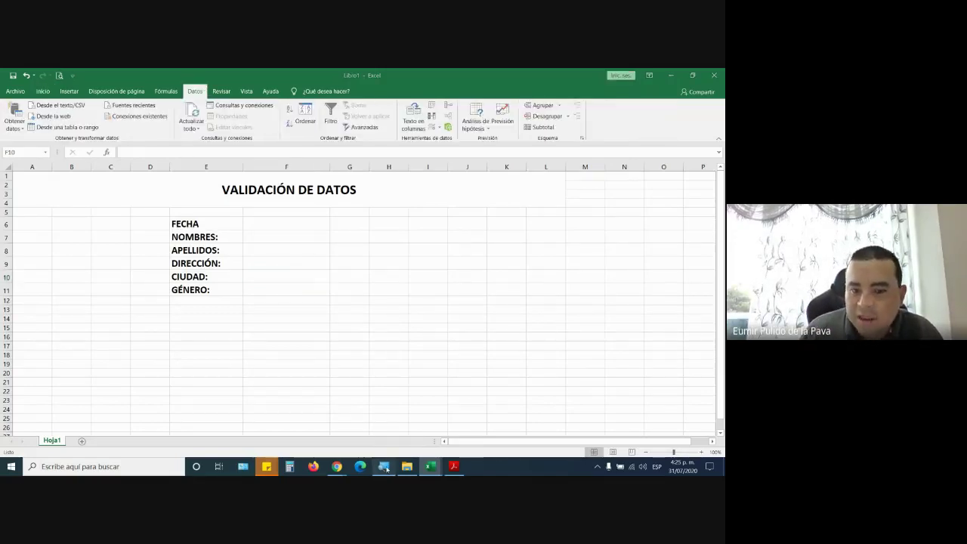
click(342, 424)
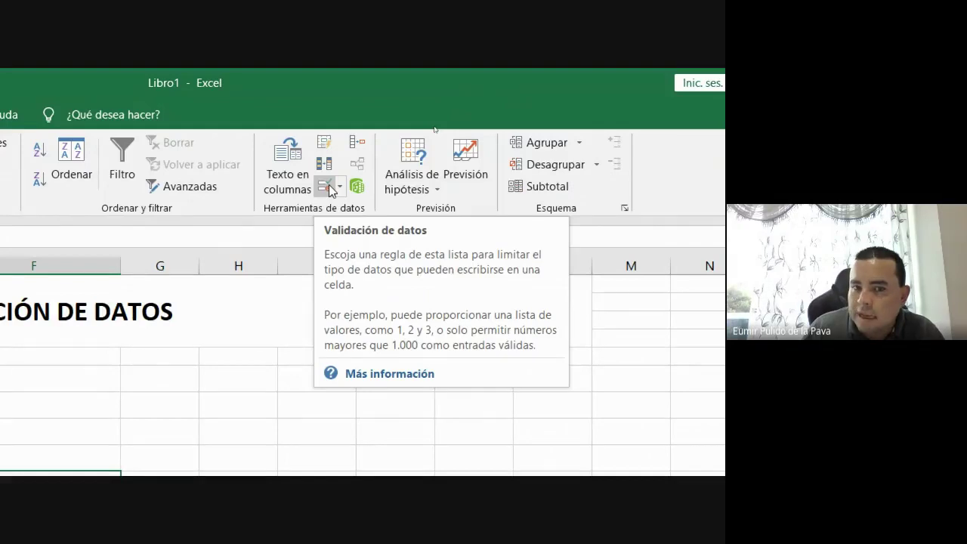
click(340, 186)
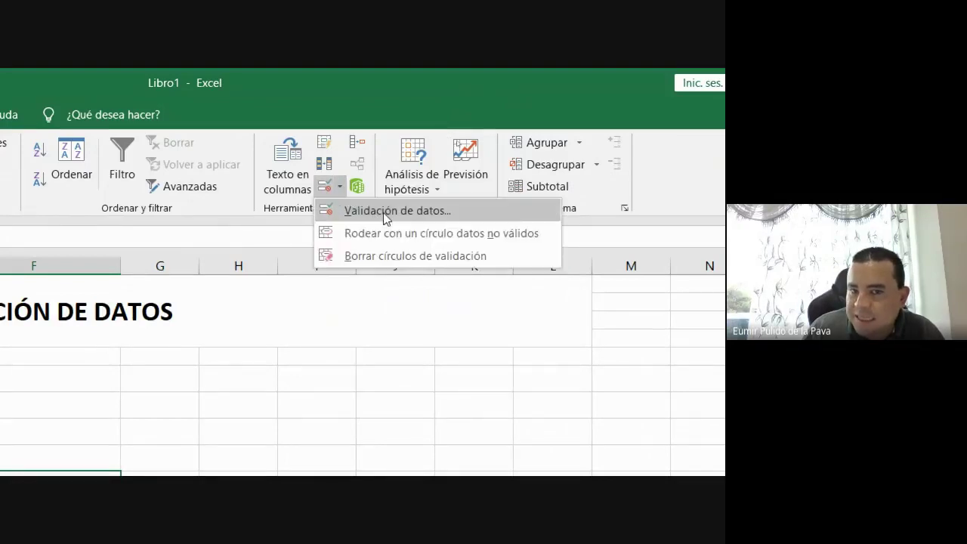
click(339, 191)
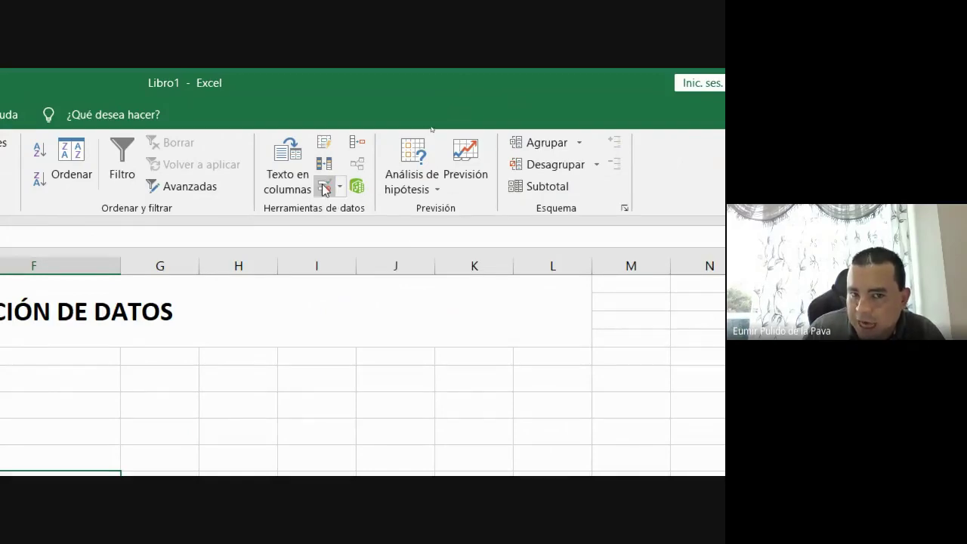
click(323, 189)
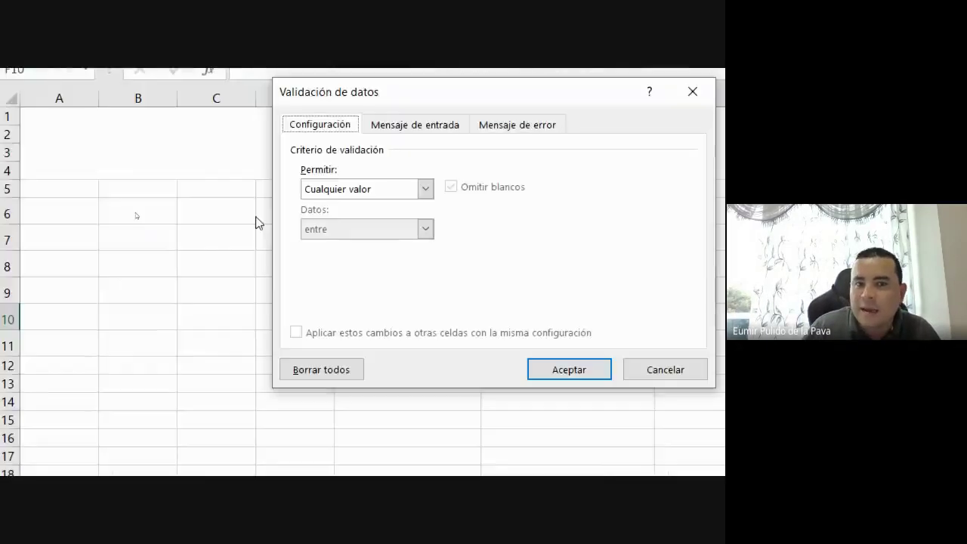
drag(382, 163, 543, 210)
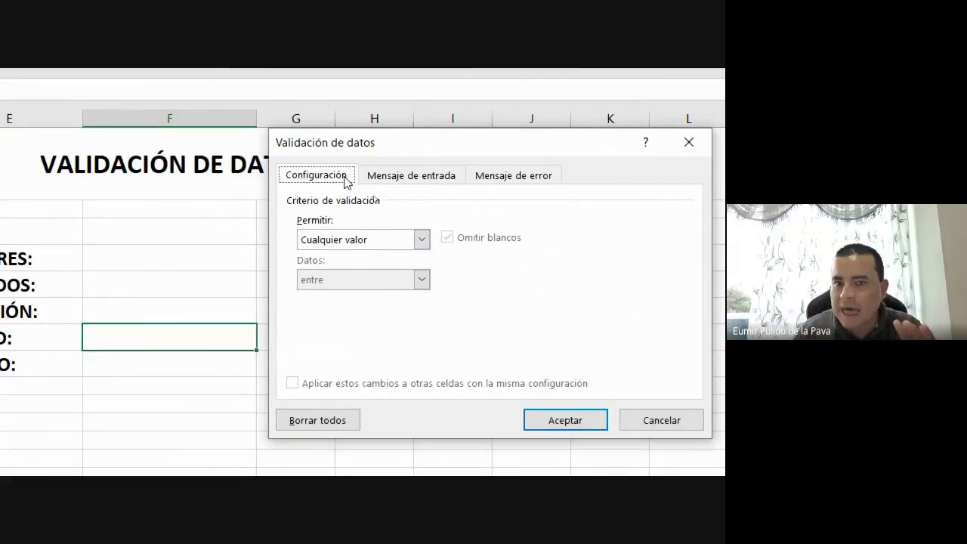
click(400, 182)
click(508, 180)
click(410, 180)
click(478, 175)
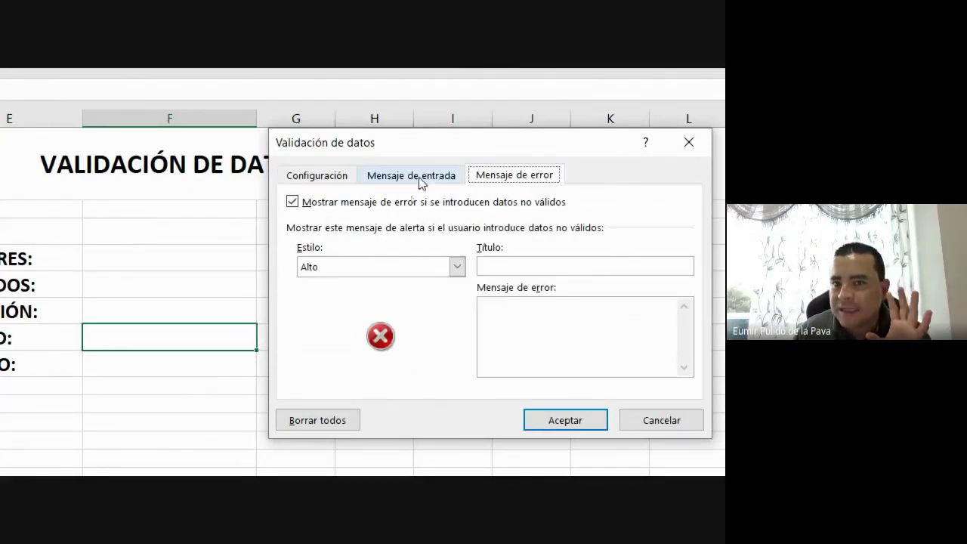
click(410, 180)
click(493, 178)
click(343, 178)
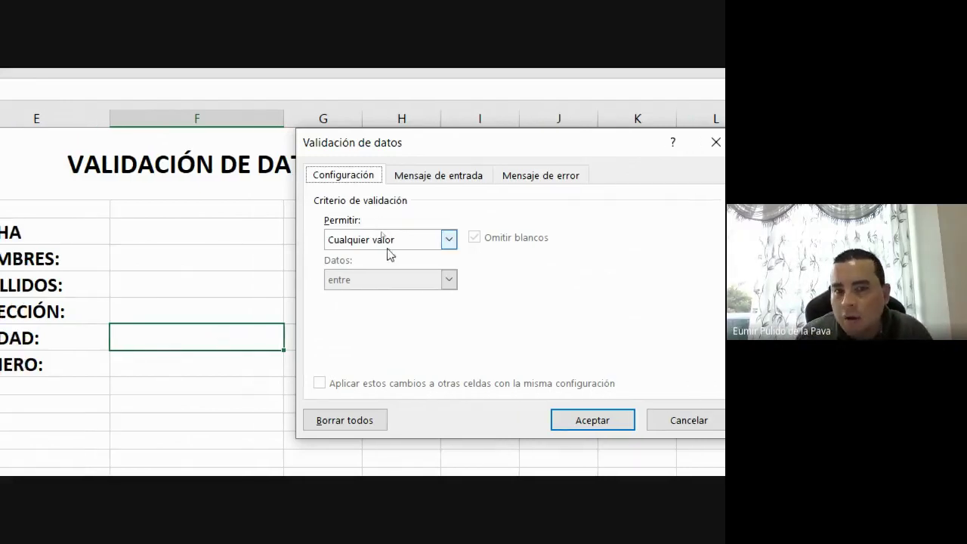
Step: Set Permitir to Lista and move the validation dialog off the CIUDAD cell
click(378, 242)
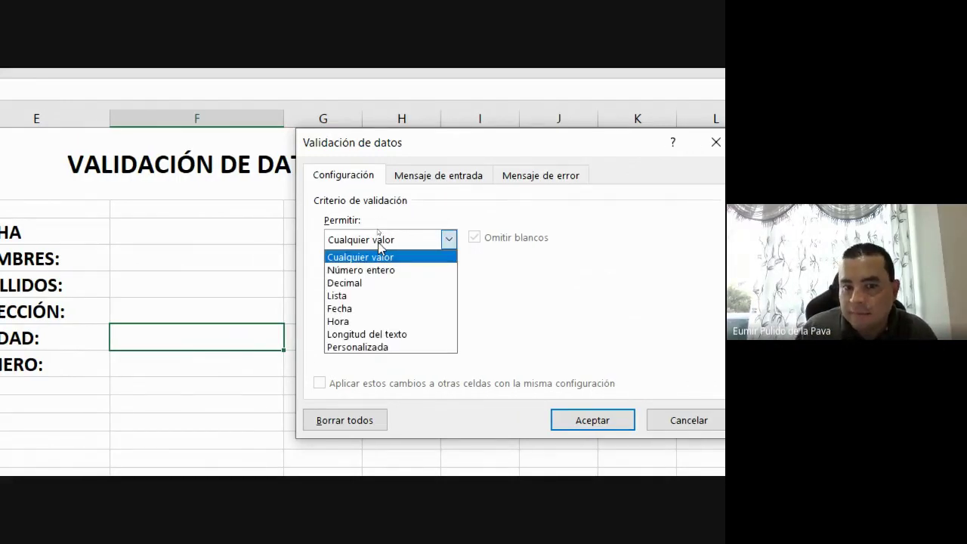
click(346, 296)
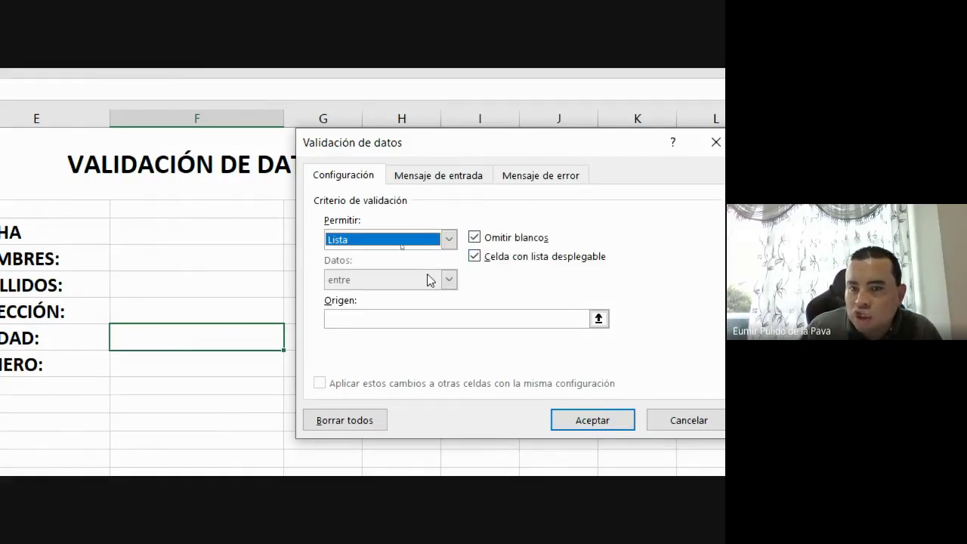
click(448, 239)
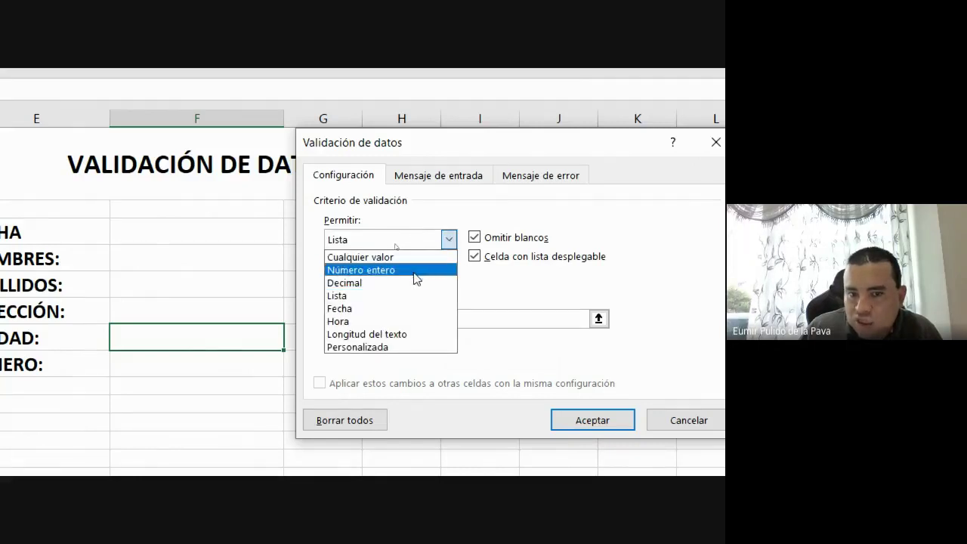
click(416, 271)
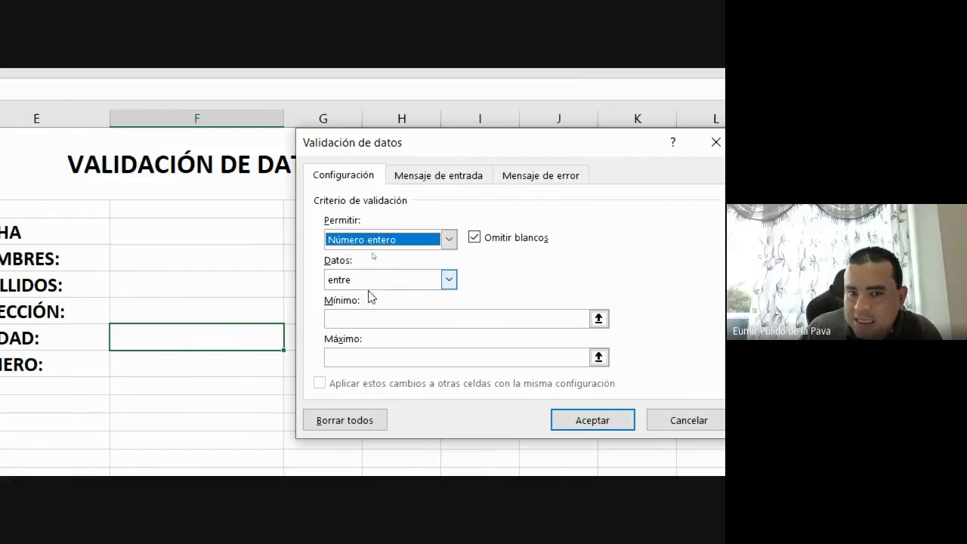
click(385, 239)
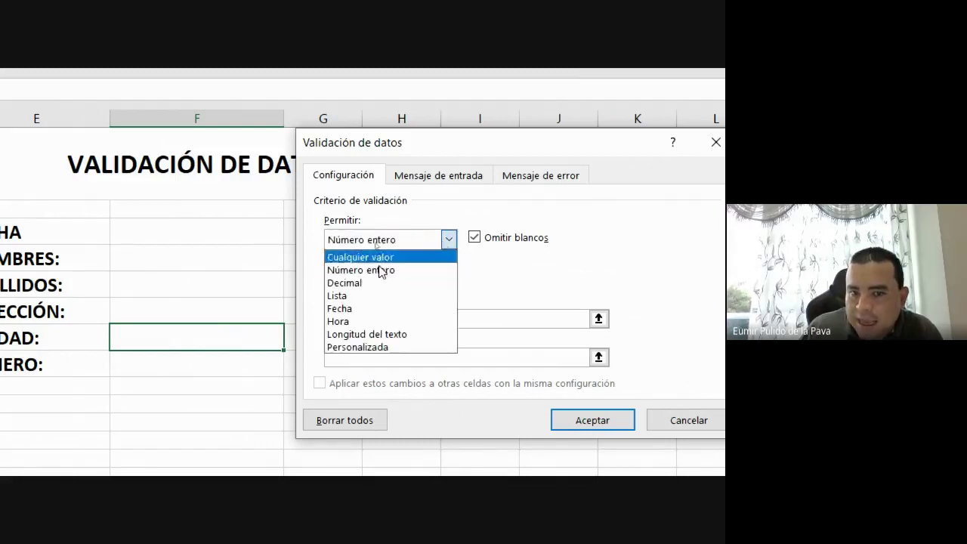
click(355, 293)
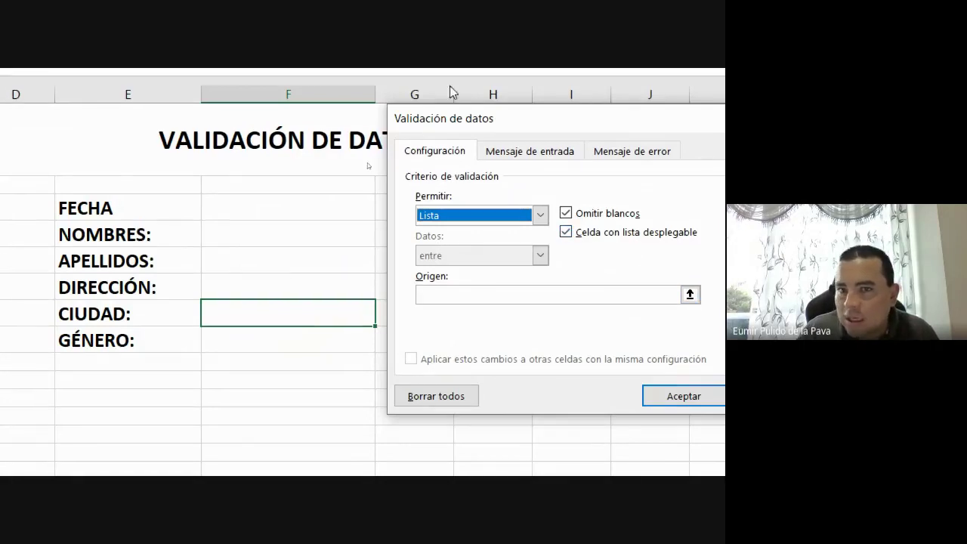
drag(458, 123, 515, 126)
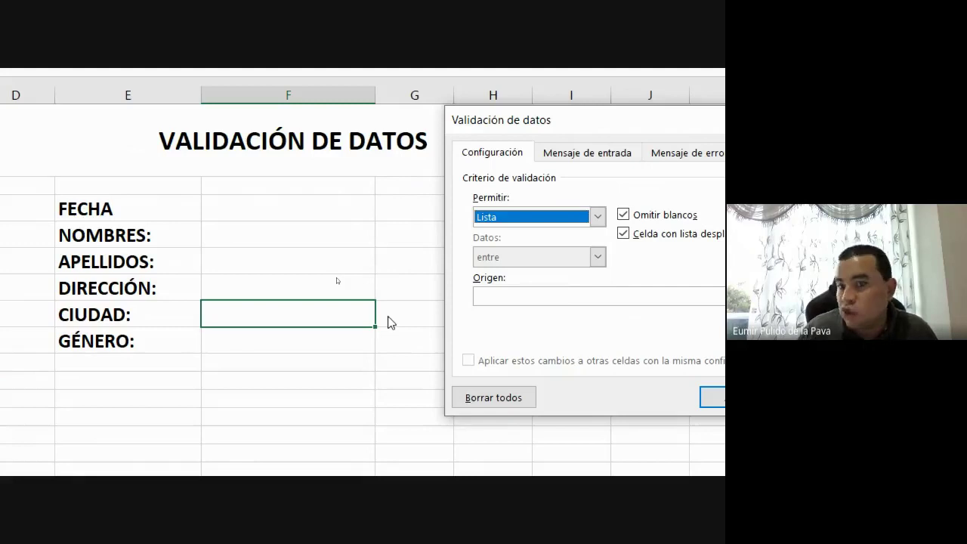
Step: Enter Cali;Medellin;Pereira;Manizales;Armenia as the list's Origen source
click(381, 296)
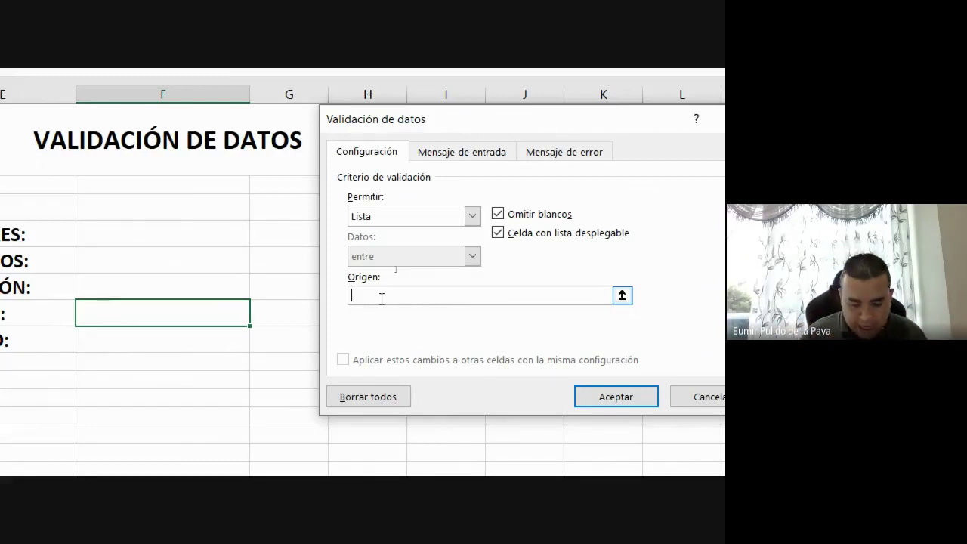
text(Cali)
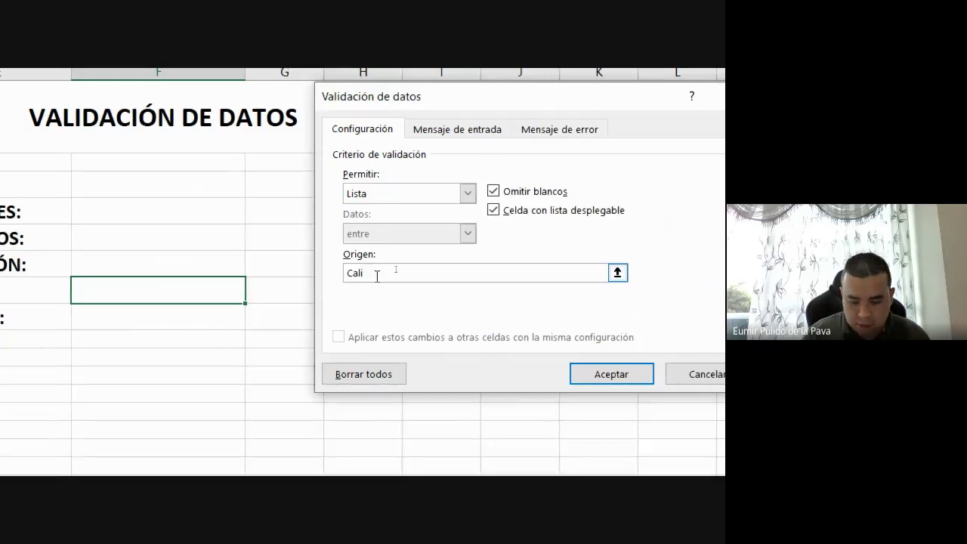
text(;)
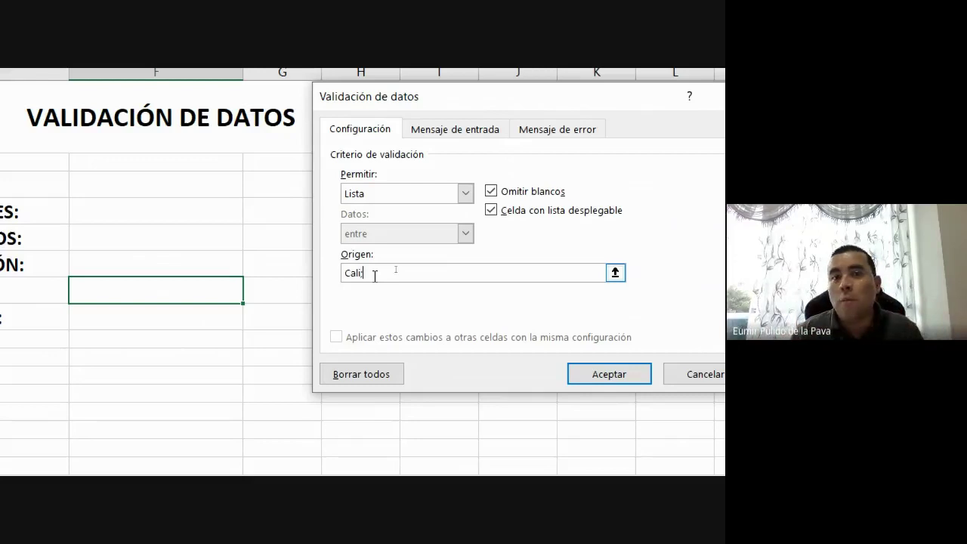
text(Medellin)
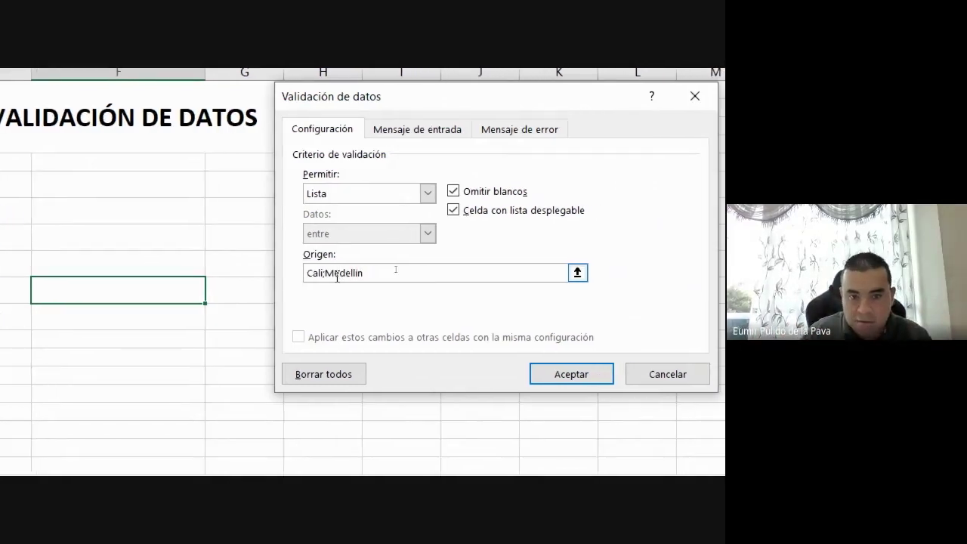
text(;P)
text(ereira;)
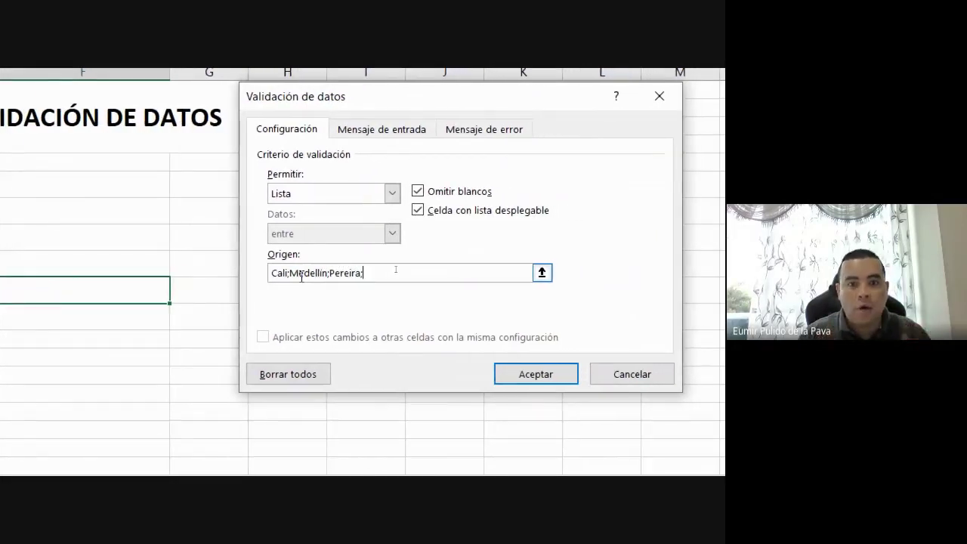
text(Manizale)
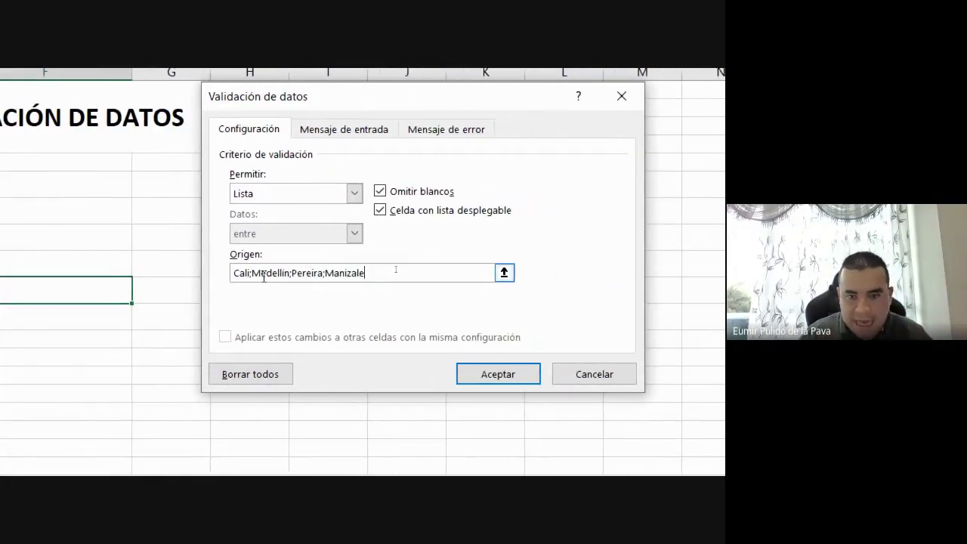
text(s;Armen)
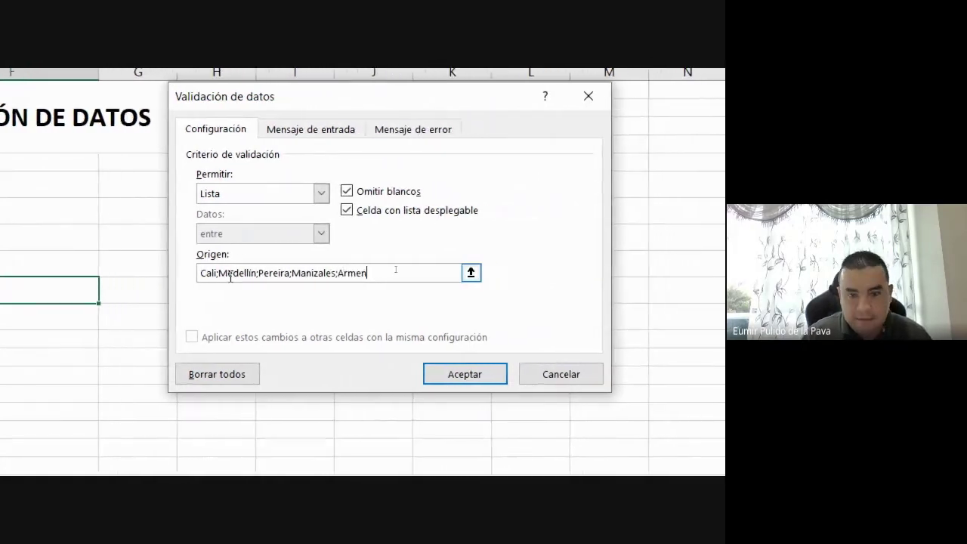
text(ia)
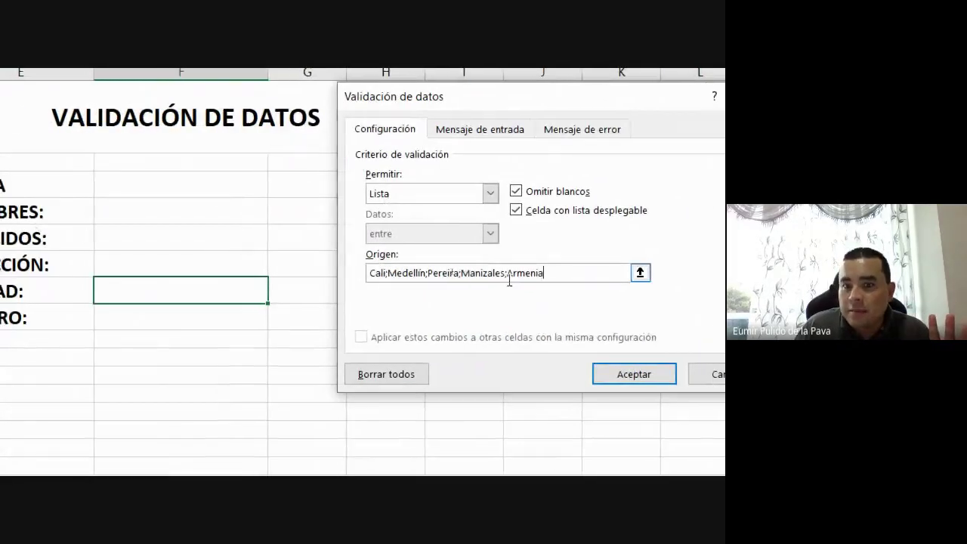
drag(550, 278, 358, 276)
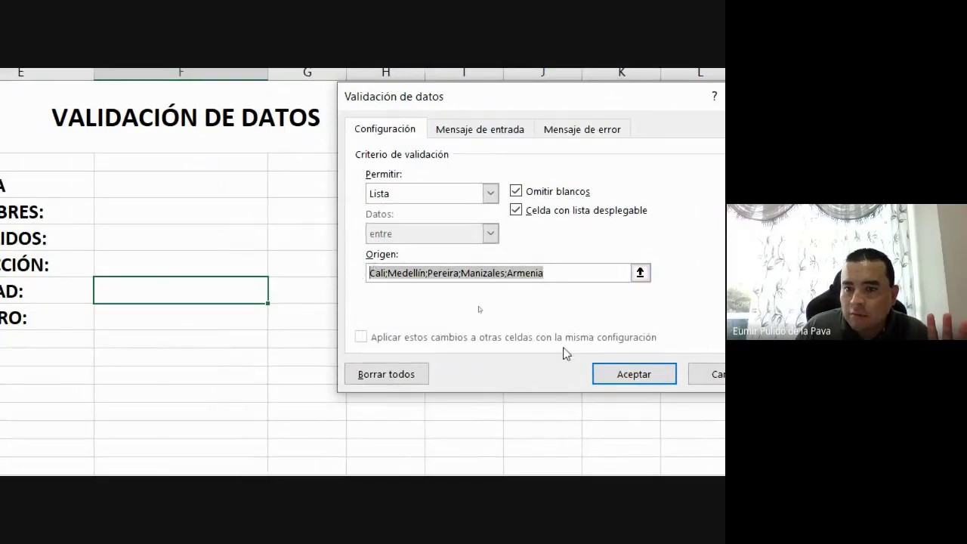
Step: Apply the city validation and check that the CIUDAD dropdown lists the five cities
click(608, 381)
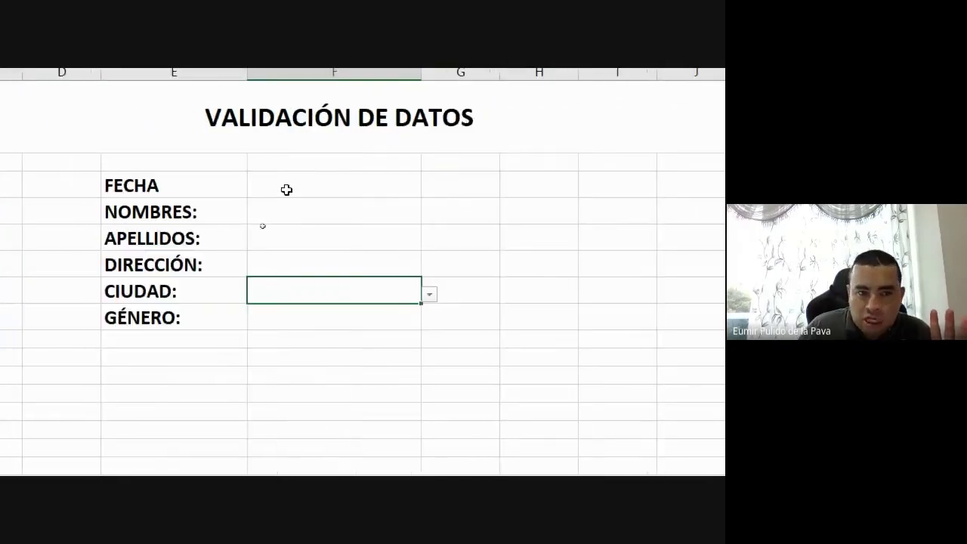
click(286, 189)
click(274, 215)
click(270, 241)
click(272, 268)
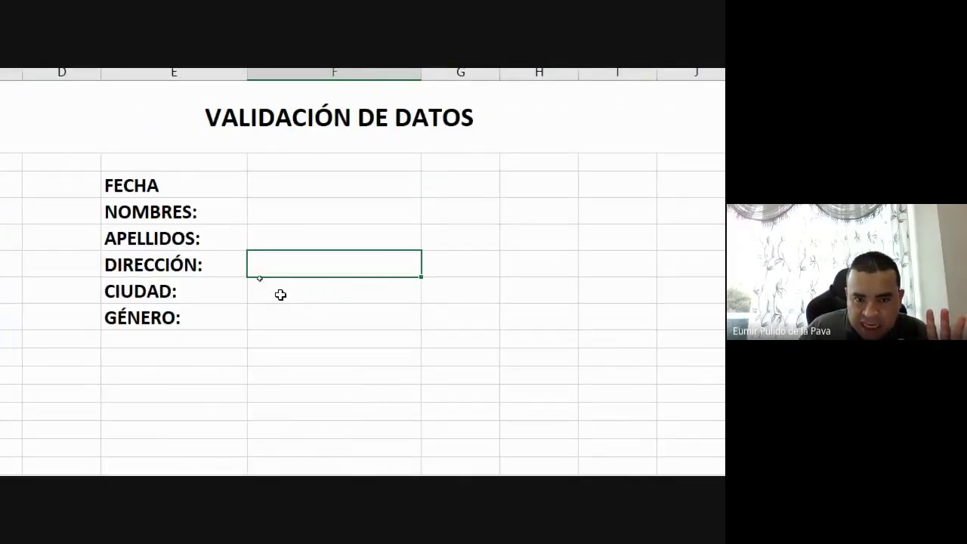
click(281, 294)
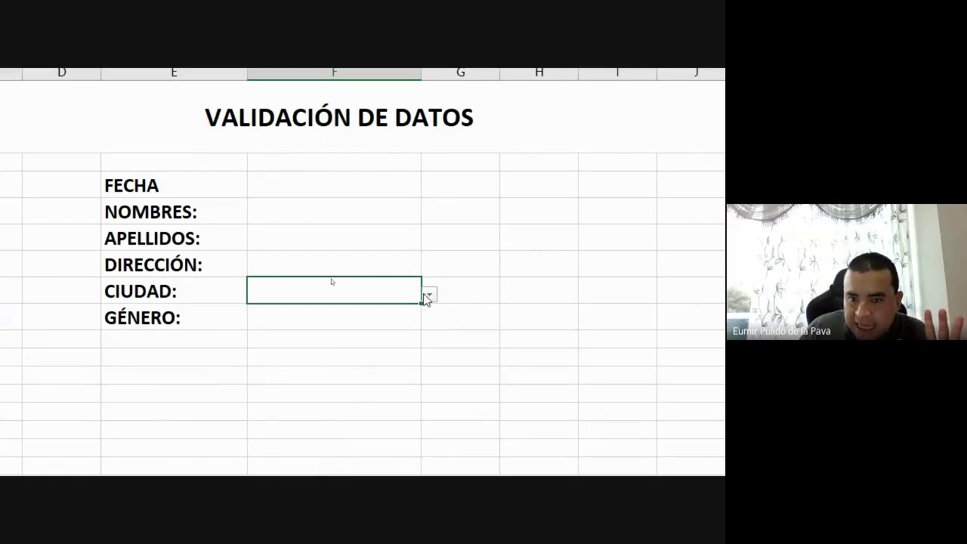
click(429, 295)
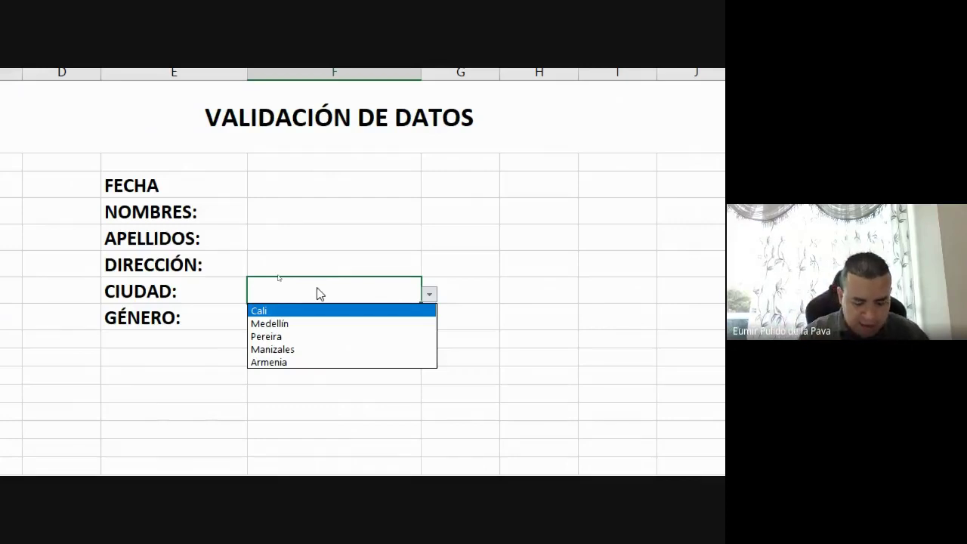
click(314, 286)
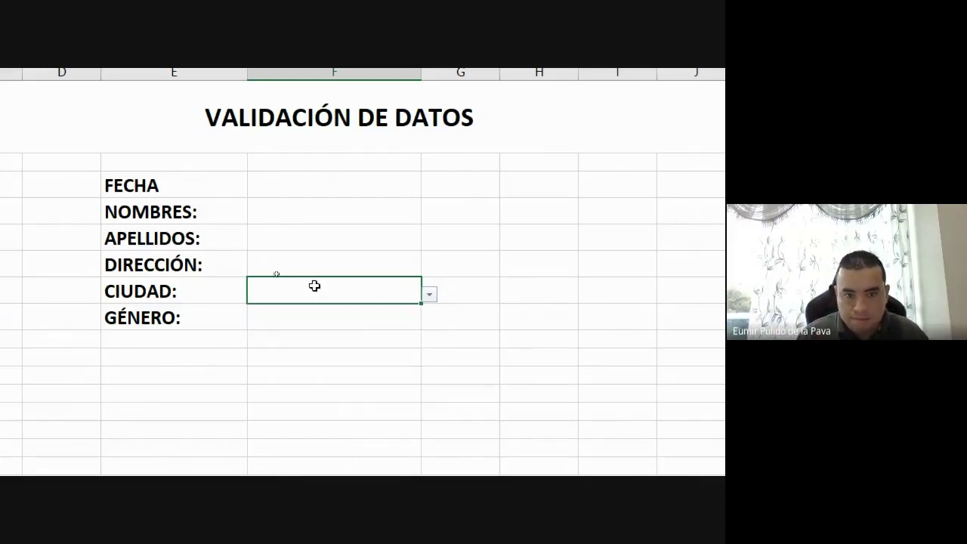
Step: Enter the unlisted city Ibagué in CIUDAD, retry at the error, then cancel it
double_click(311, 287)
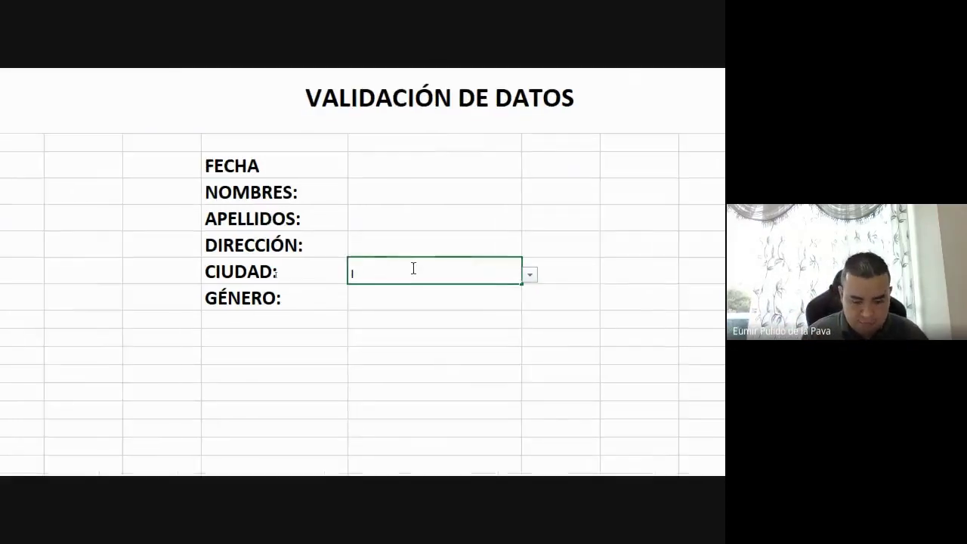
text(Ibagué)
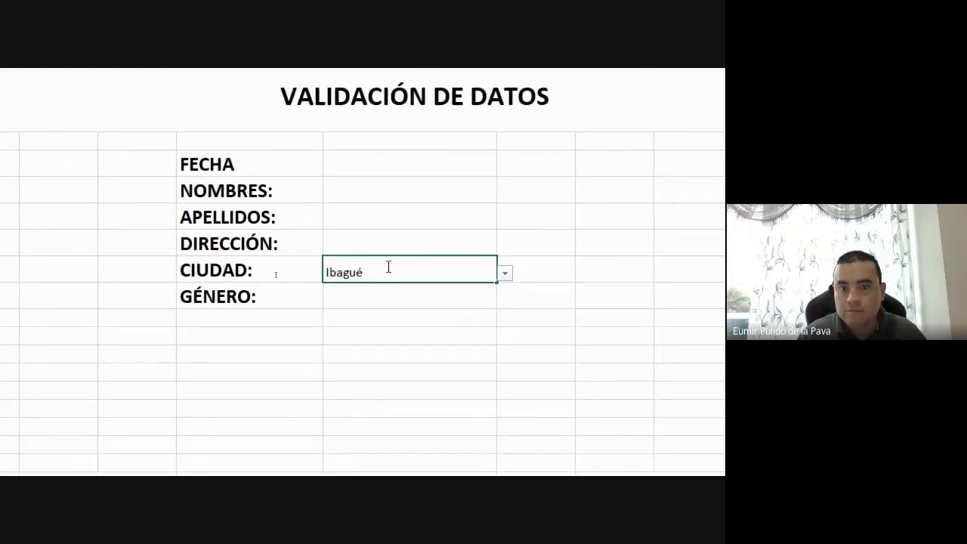
key(Return)
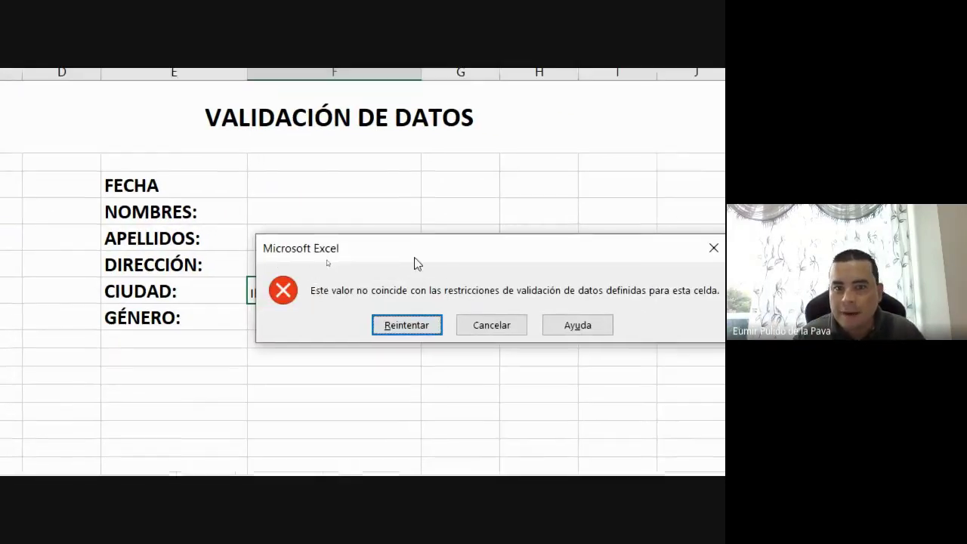
drag(414, 263, 243, 362)
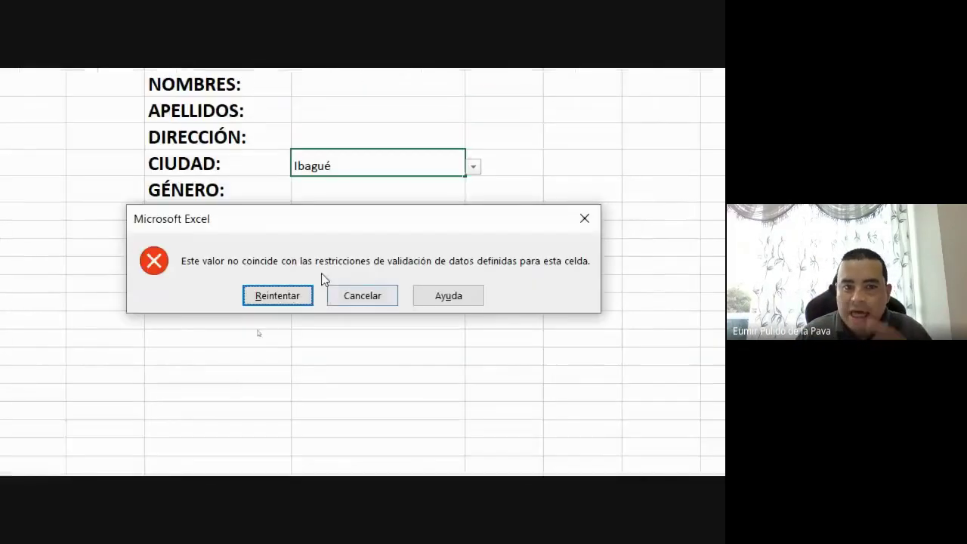
click(249, 424)
key(Return)
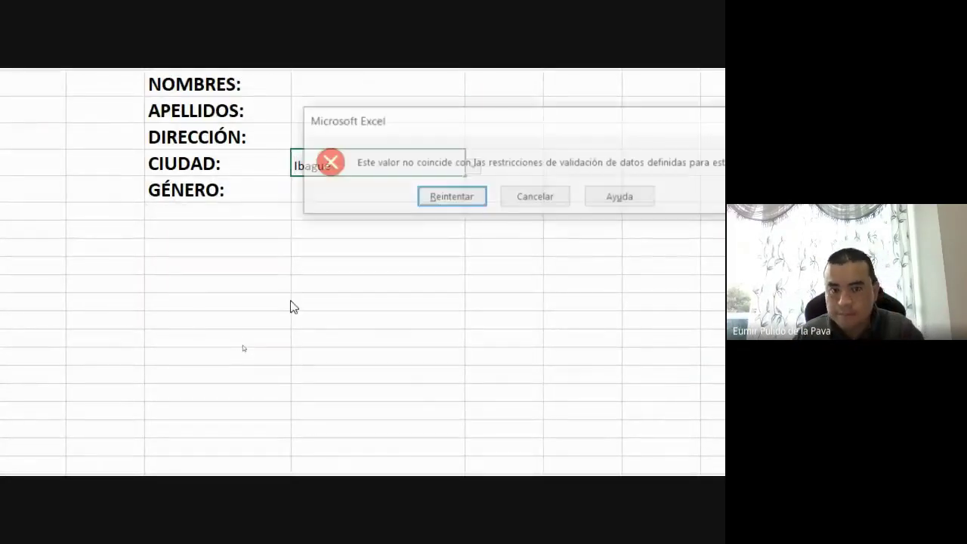
drag(453, 125, 367, 198)
click(362, 272)
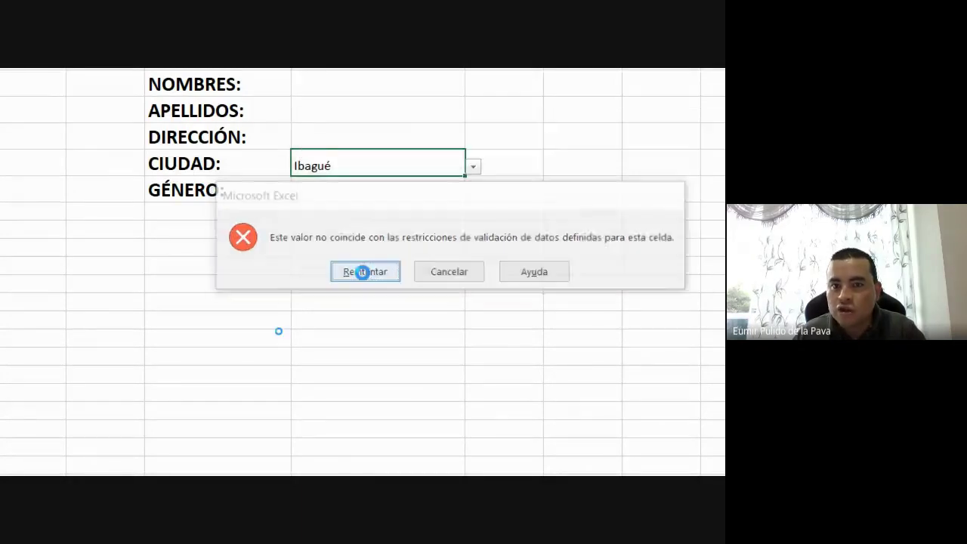
key(Return)
click(520, 201)
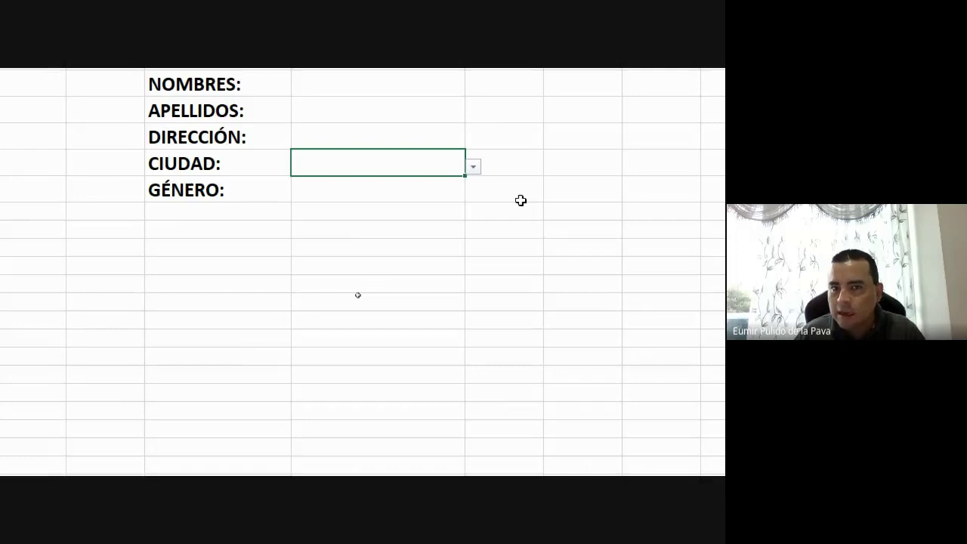
Step: Pick Manizales, confirm Bogotá is rejected, then clear the CIUDAD cell
click(477, 168)
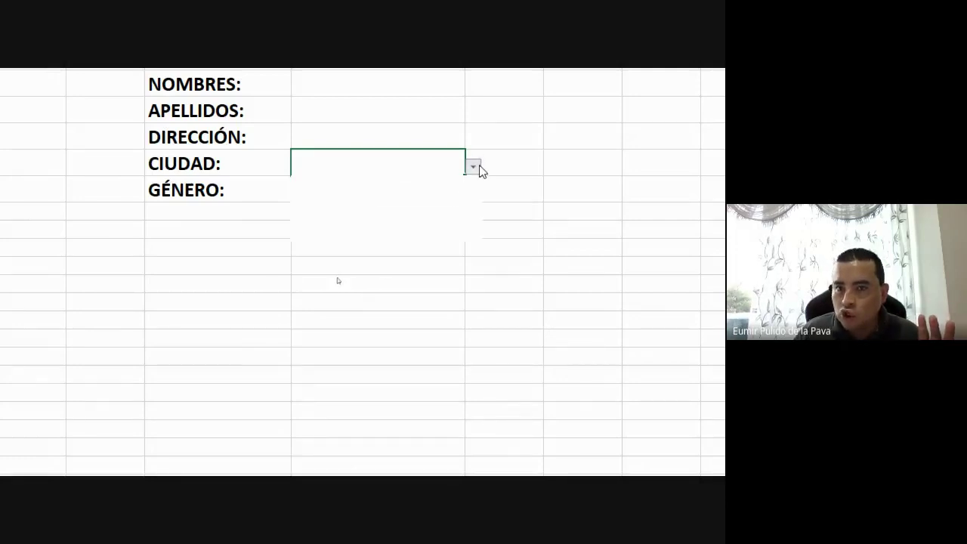
click(354, 220)
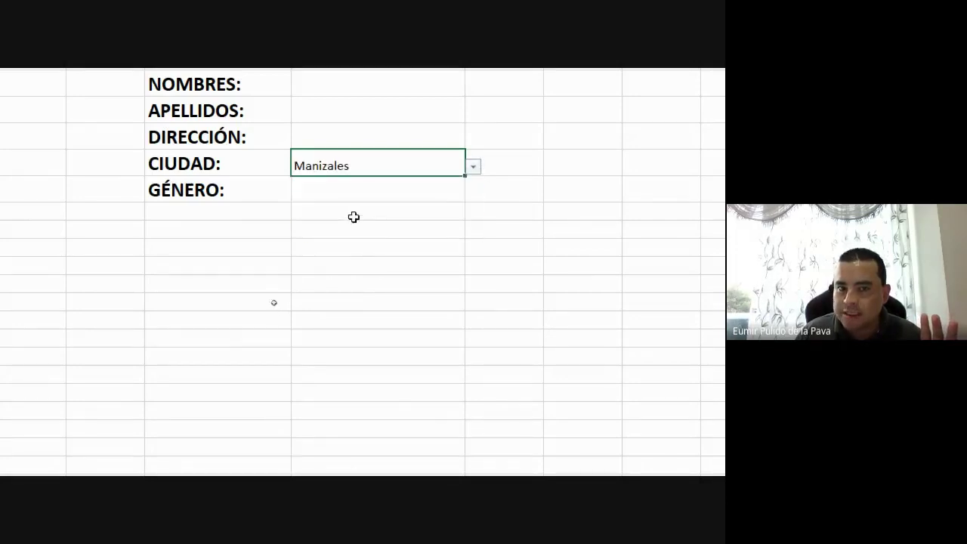
click(352, 190)
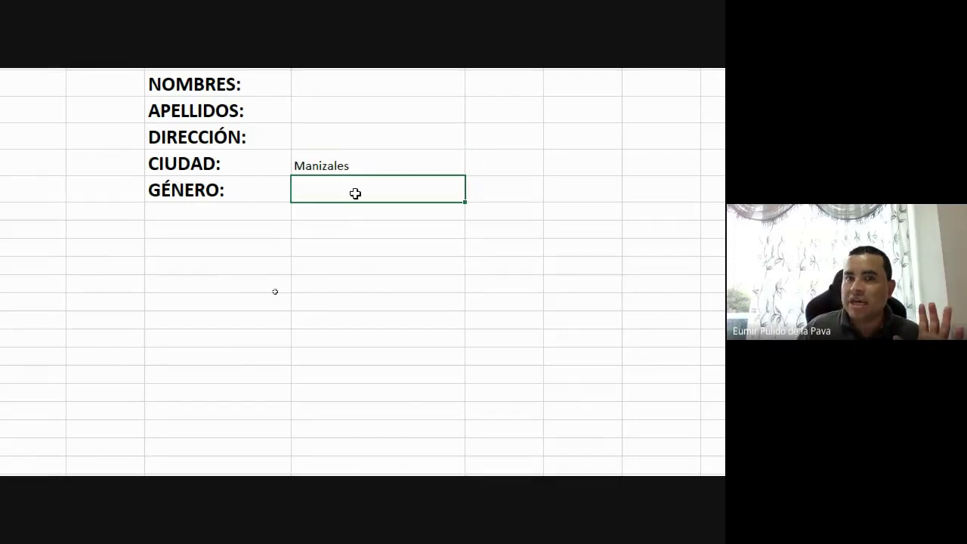
click(365, 165)
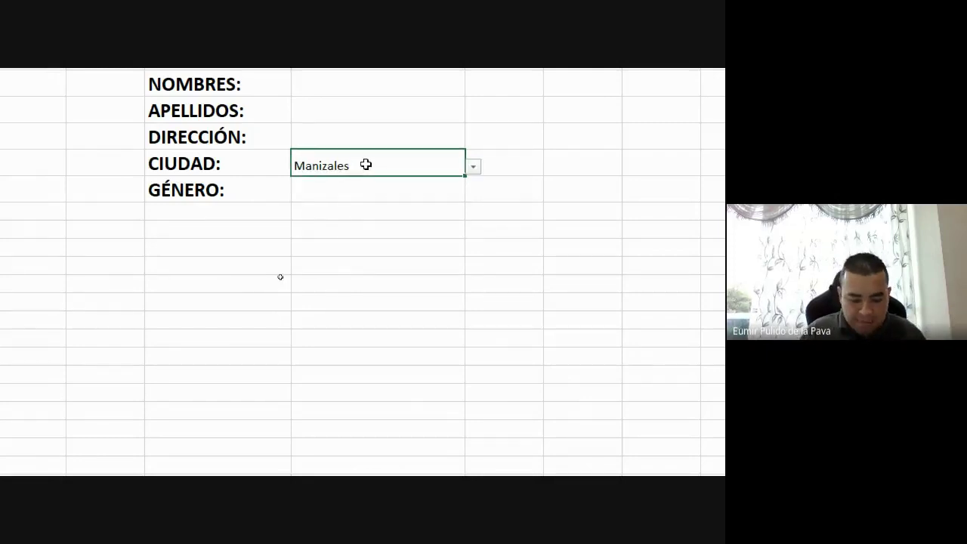
text(Bogot)
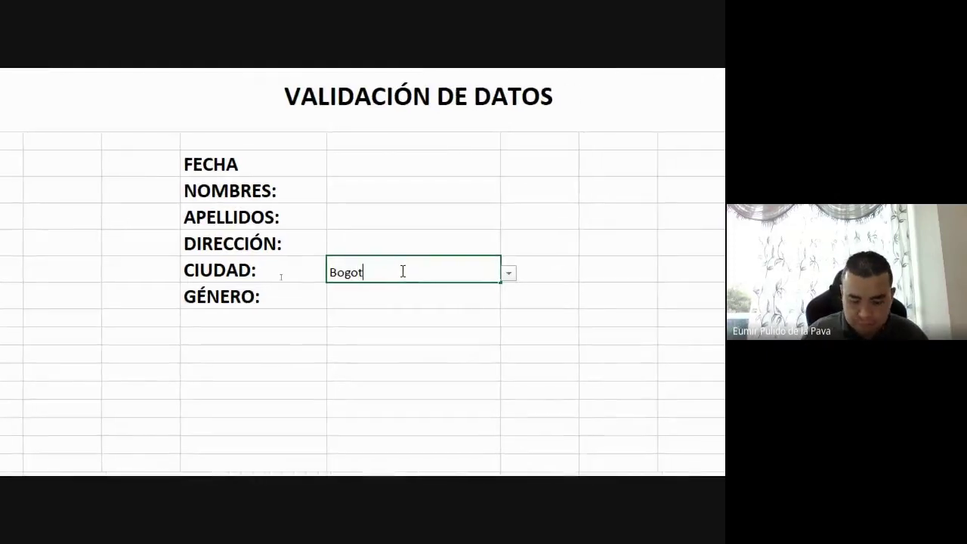
text(á)
key(Return)
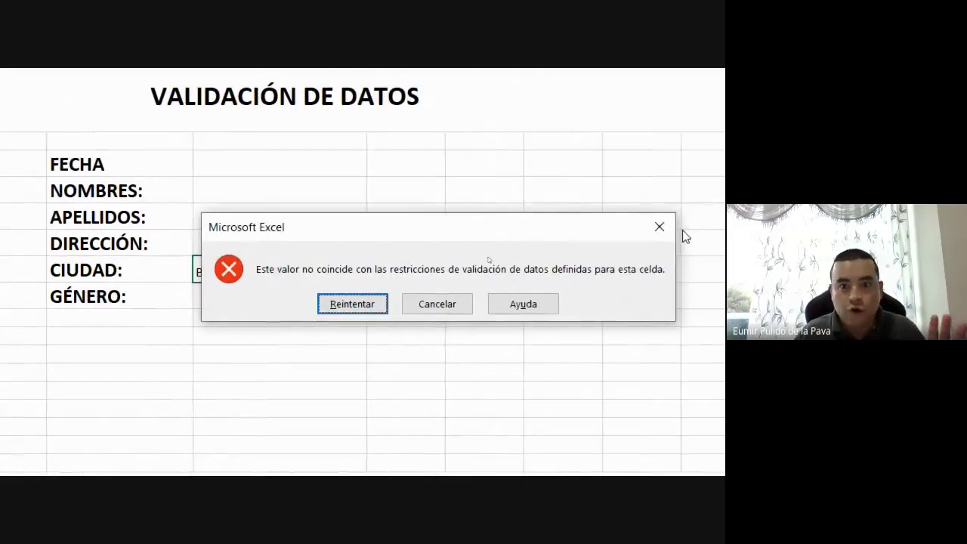
drag(456, 249, 370, 331)
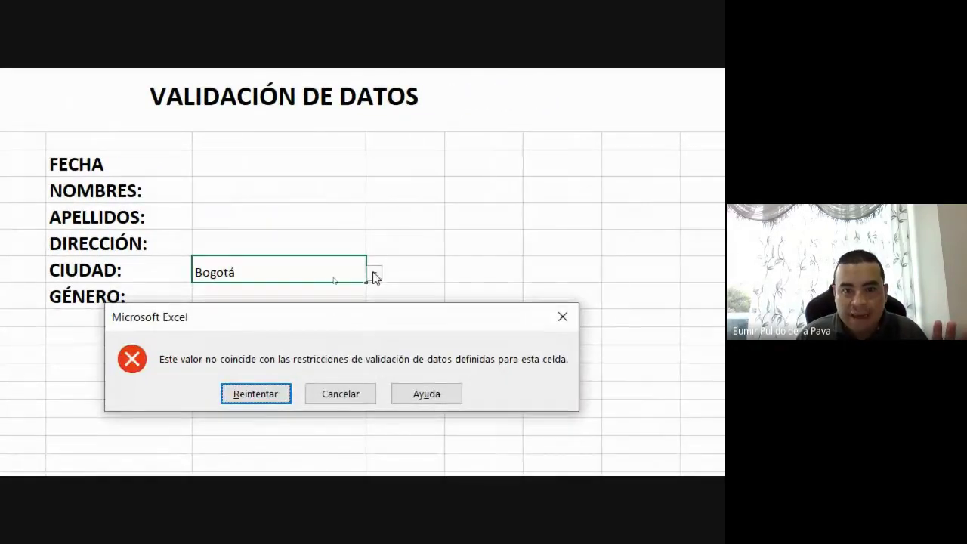
click(355, 399)
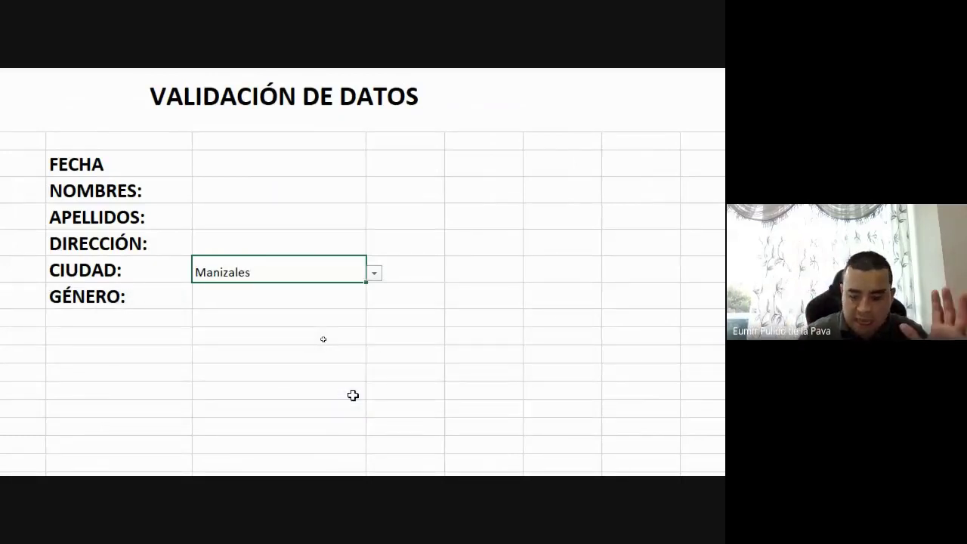
key(Delete)
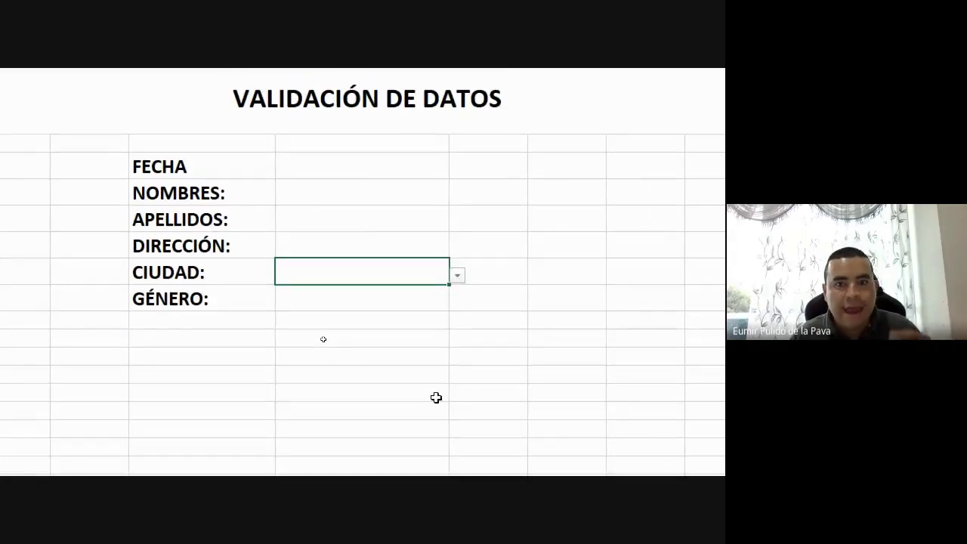
Step: Close the CIUDAD list and open Validación de datos for the GÉNERO answer cell
click(457, 275)
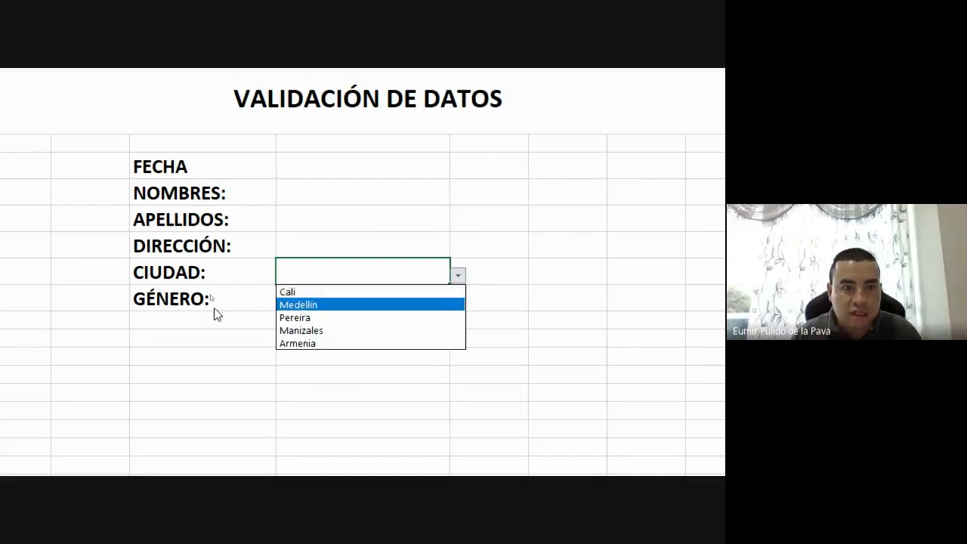
key(Escape)
click(298, 304)
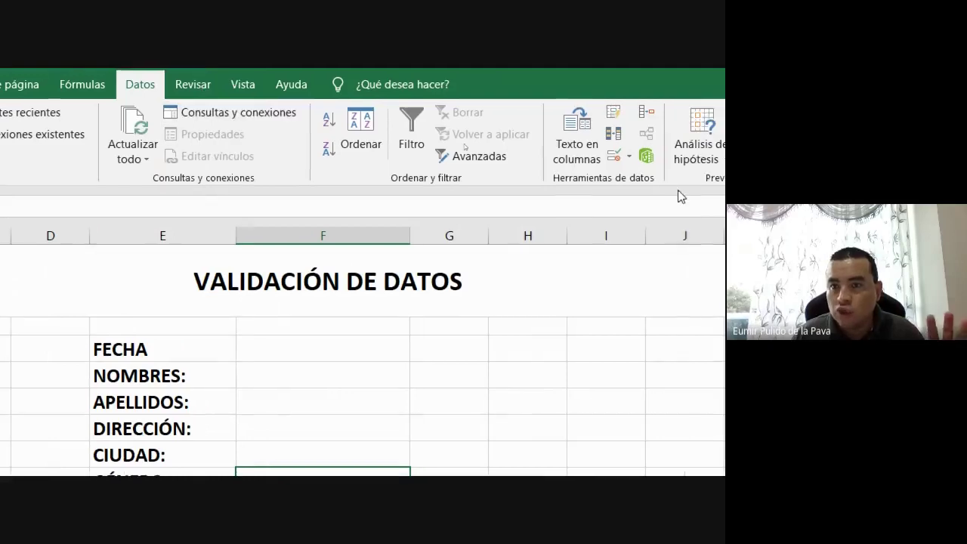
click(641, 156)
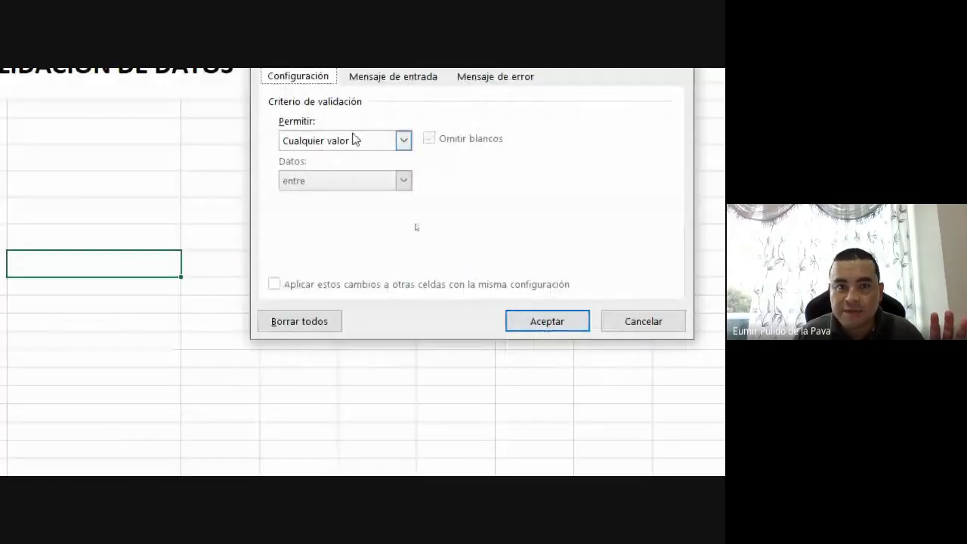
Step: Give GÉNERO a Lista validation with source F;M;ND;Ns/Nr and apply it
click(358, 120)
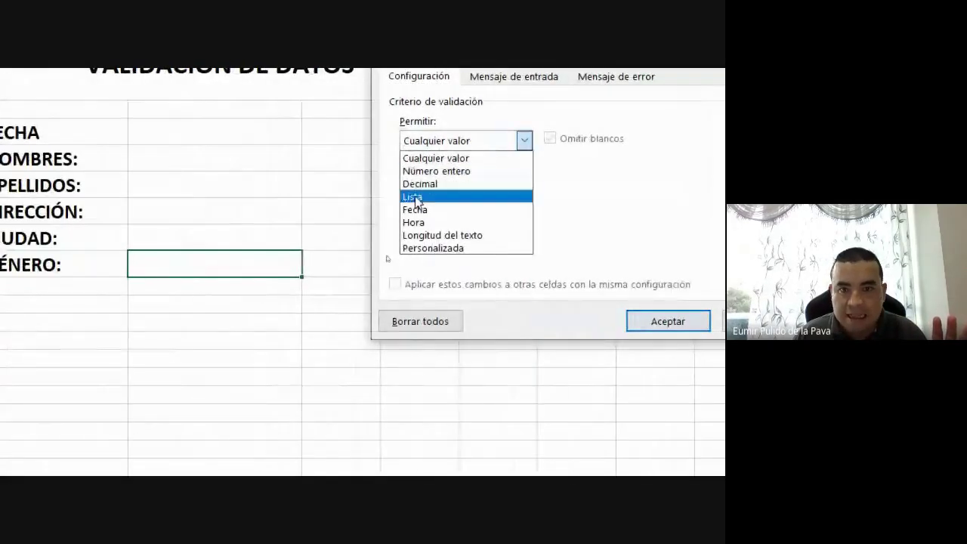
click(413, 197)
click(461, 219)
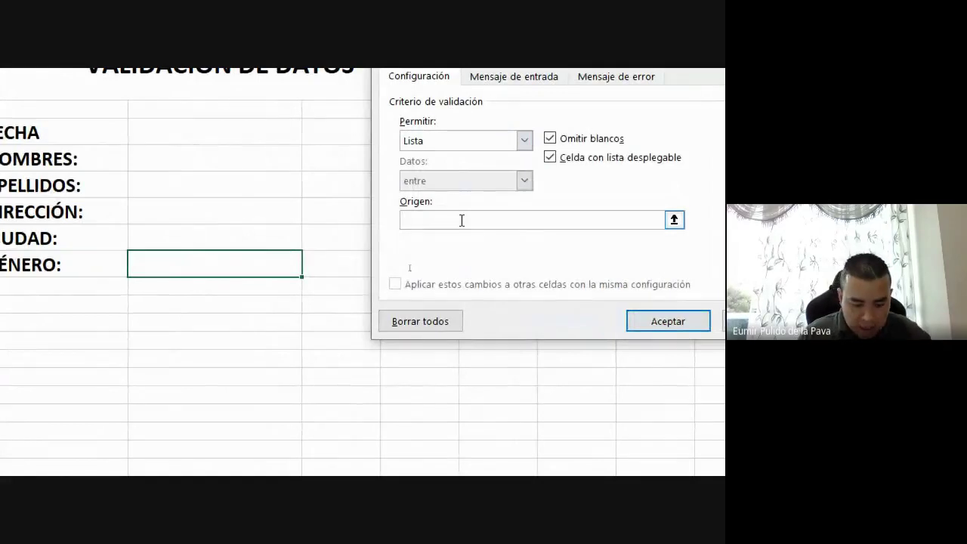
text(F;M)
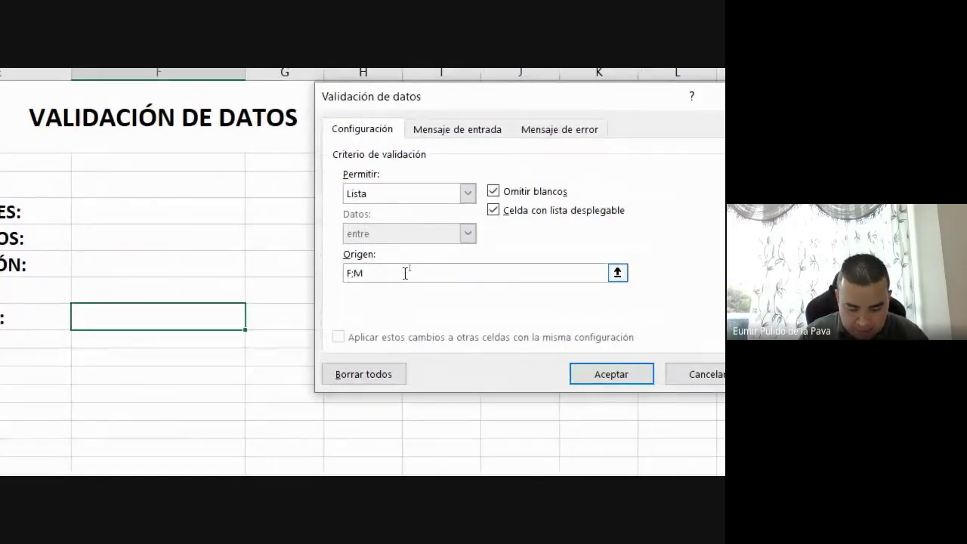
text(;ND;)
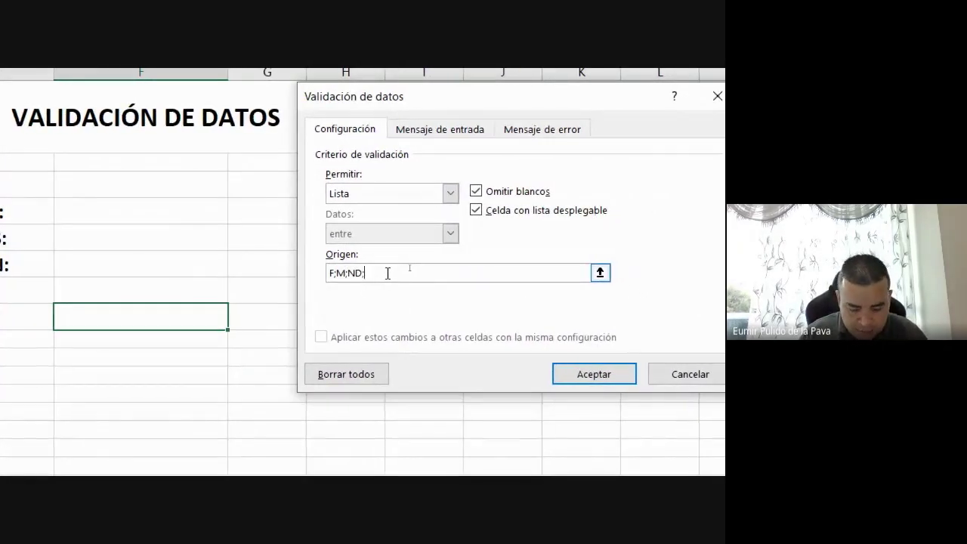
text(NR)
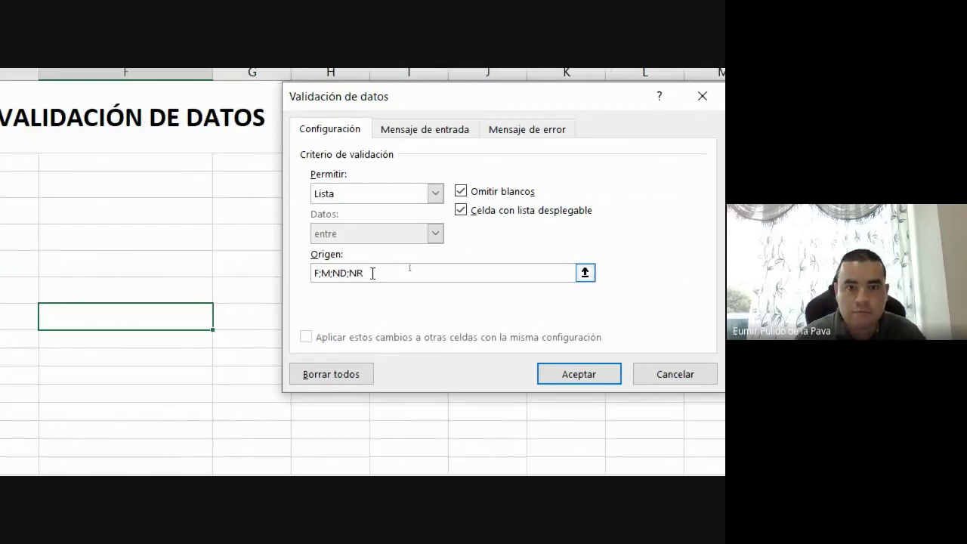
key(BackSpace)
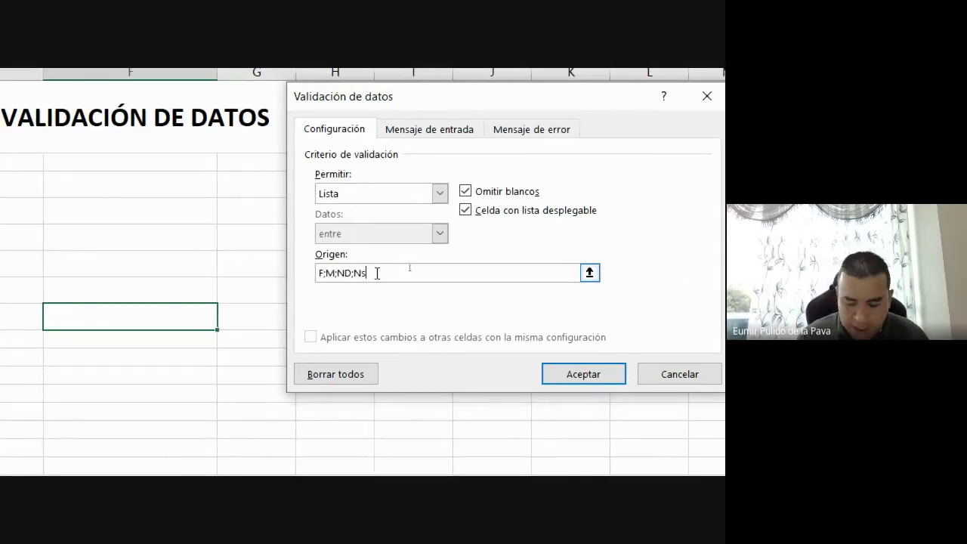
text(s/)
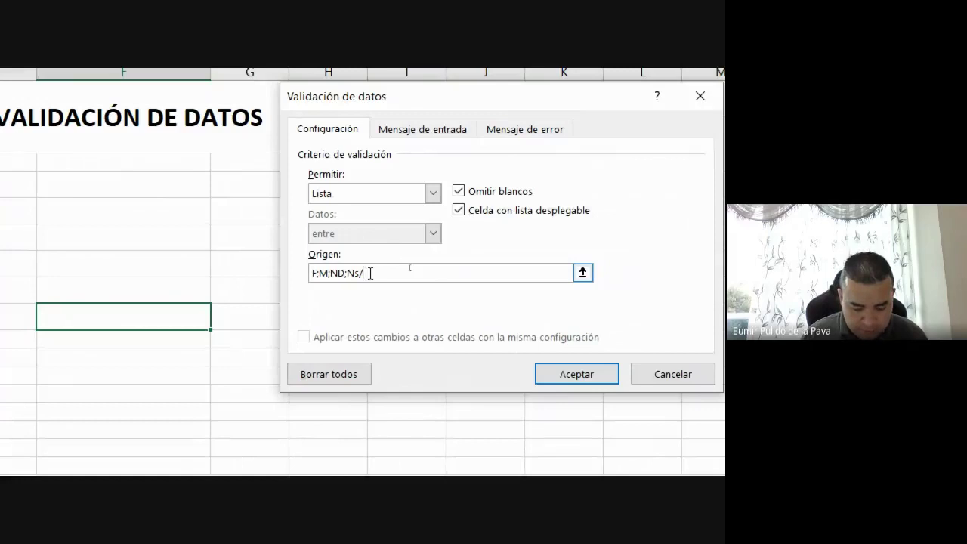
text(Nr)
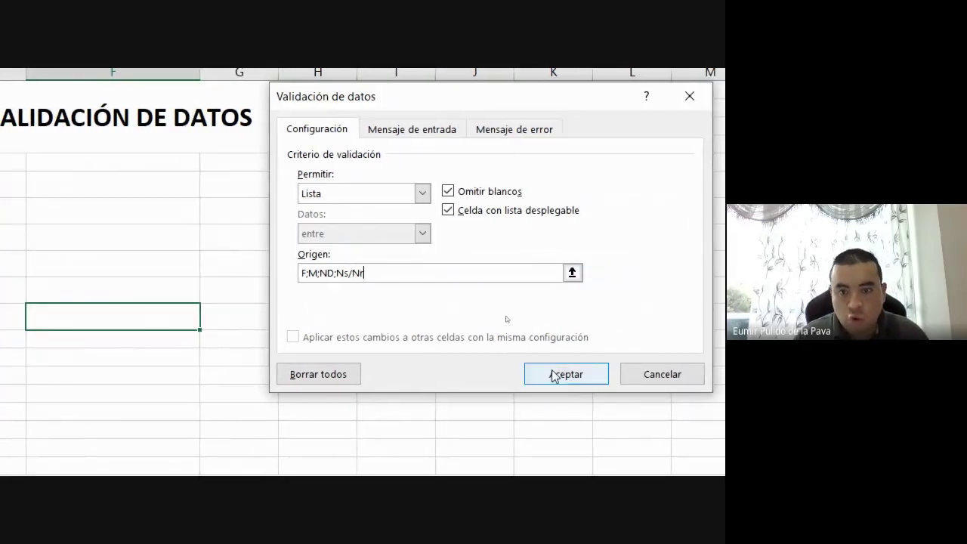
click(551, 371)
Step: Pick Ns/Nr from the GÉNERO list, then change it to F
click(485, 321)
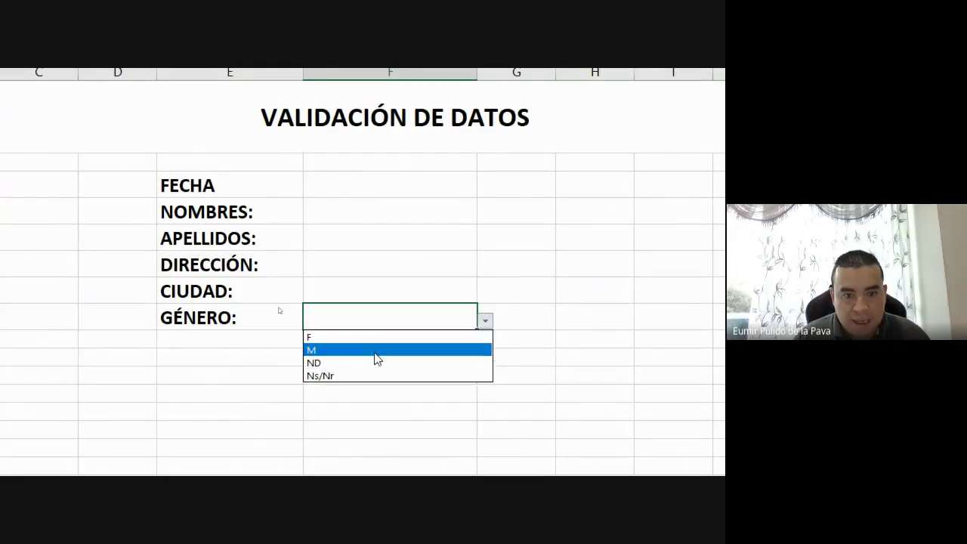
click(322, 376)
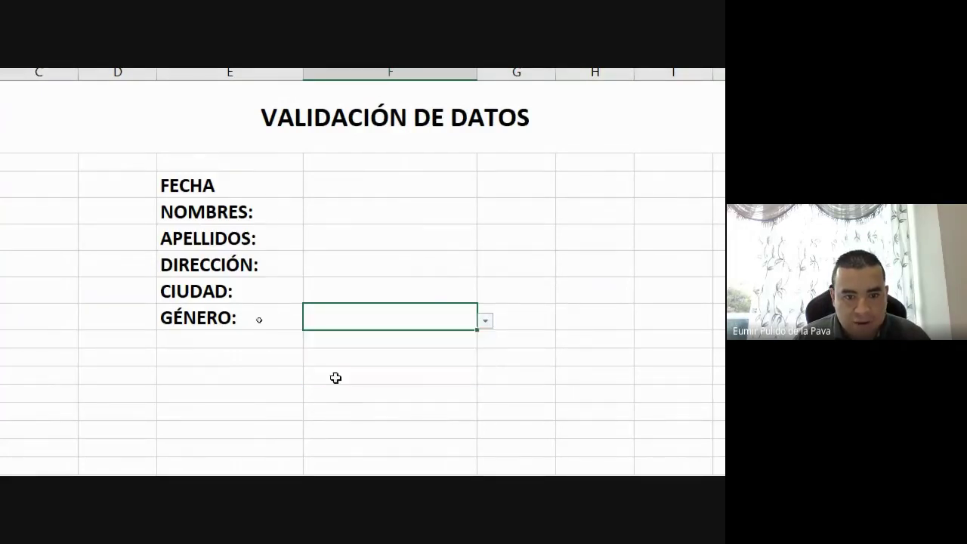
click(485, 321)
click(413, 345)
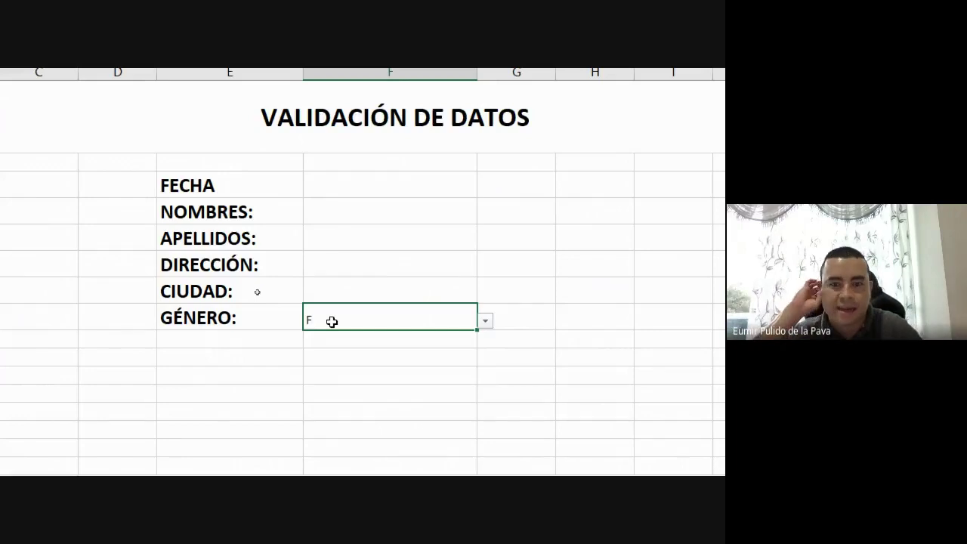
Step: Open the CIUDAD city list and close it without choosing a city
click(398, 291)
click(485, 294)
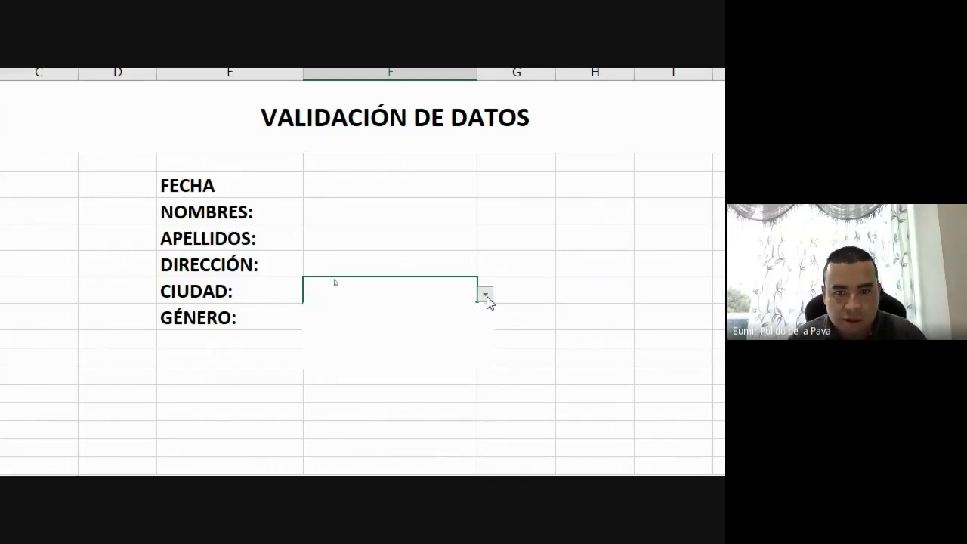
key(Escape)
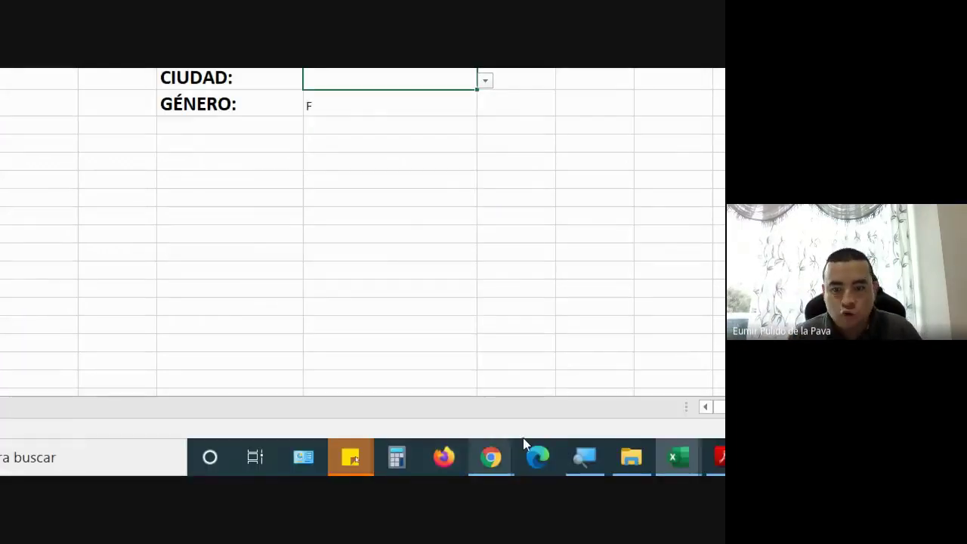
Step: Restore normal magnification, admit the waiting participant in Google Meet, and head back to Excel
click(586, 457)
click(405, 371)
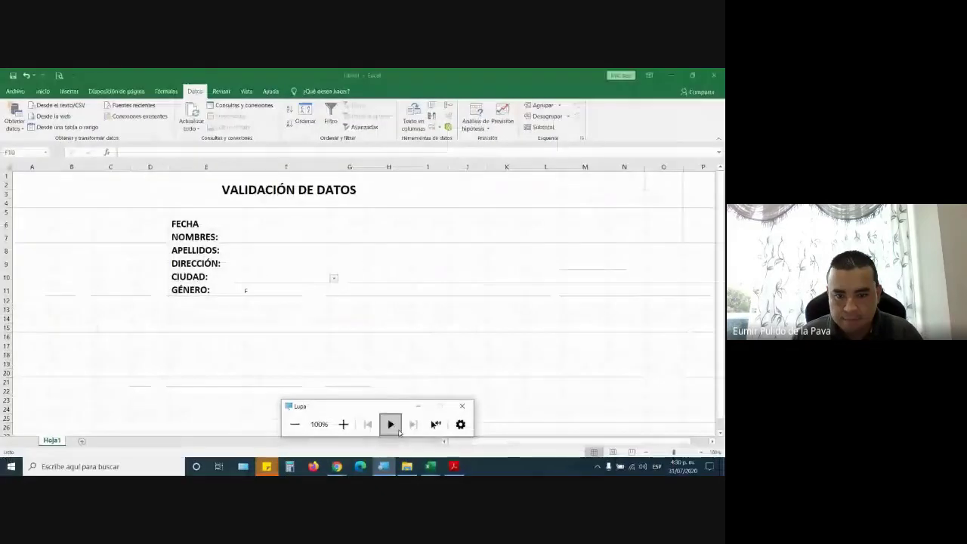
mouse_move(337, 466)
click(380, 414)
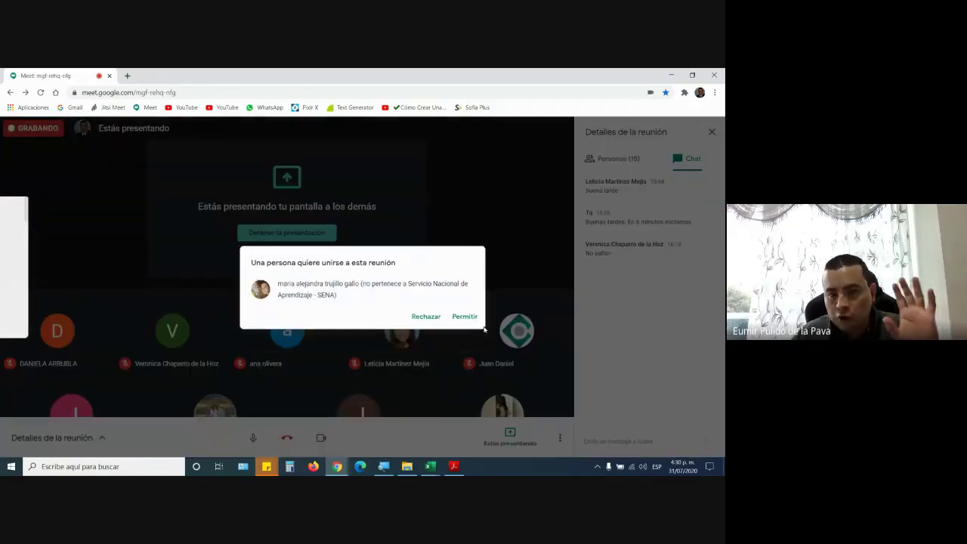
click(465, 317)
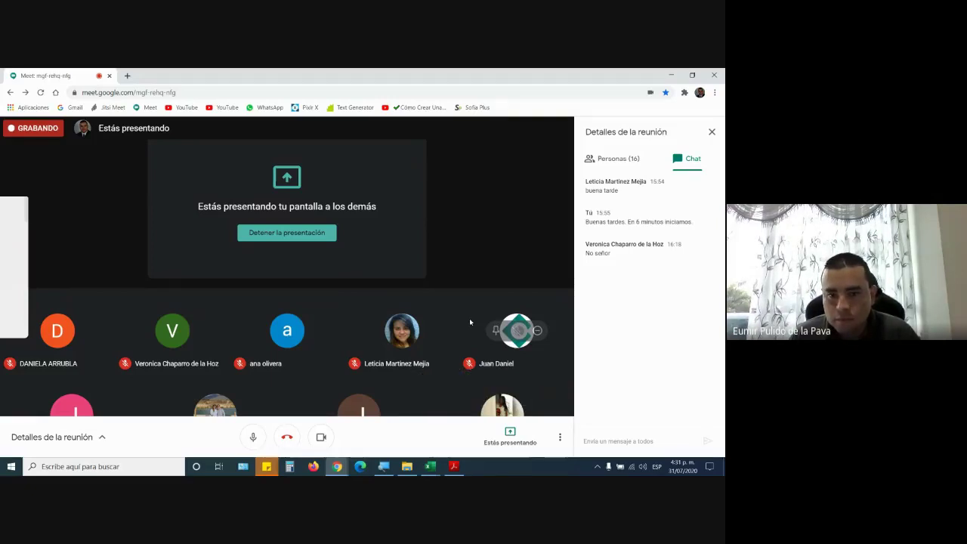
mouse_move(430, 466)
click(462, 441)
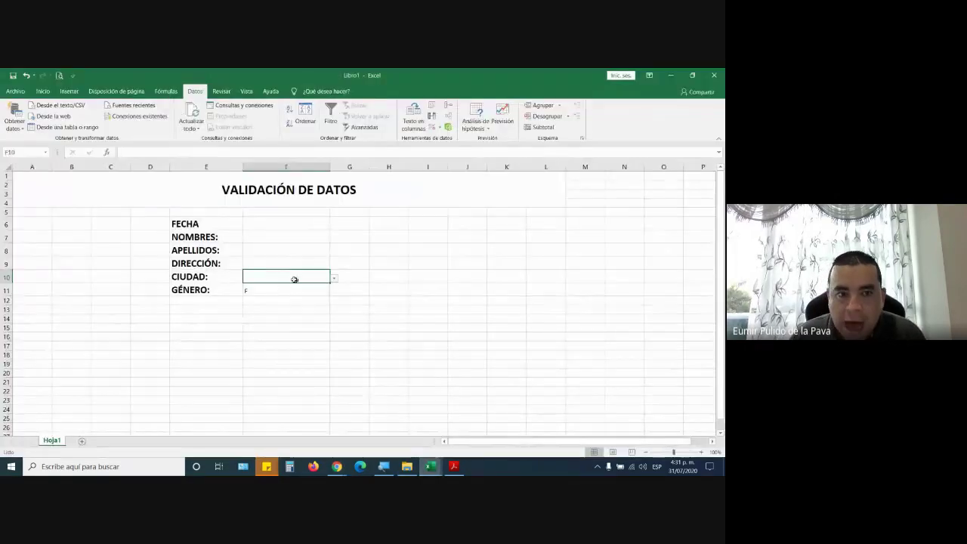
click(332, 280)
click(331, 280)
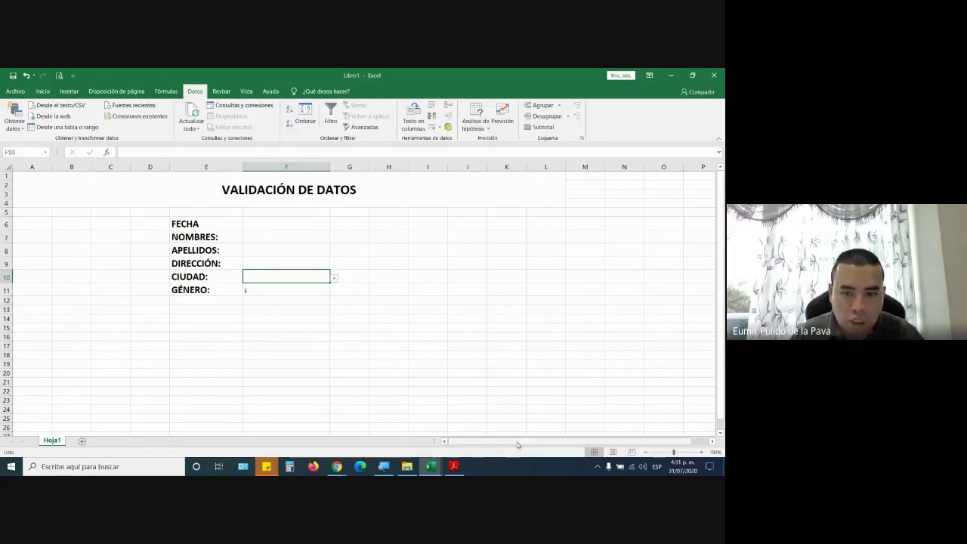
mouse_move(517, 442)
mouse_down()
mouse_move(571, 447)
mouse_move(466, 444)
mouse_up()
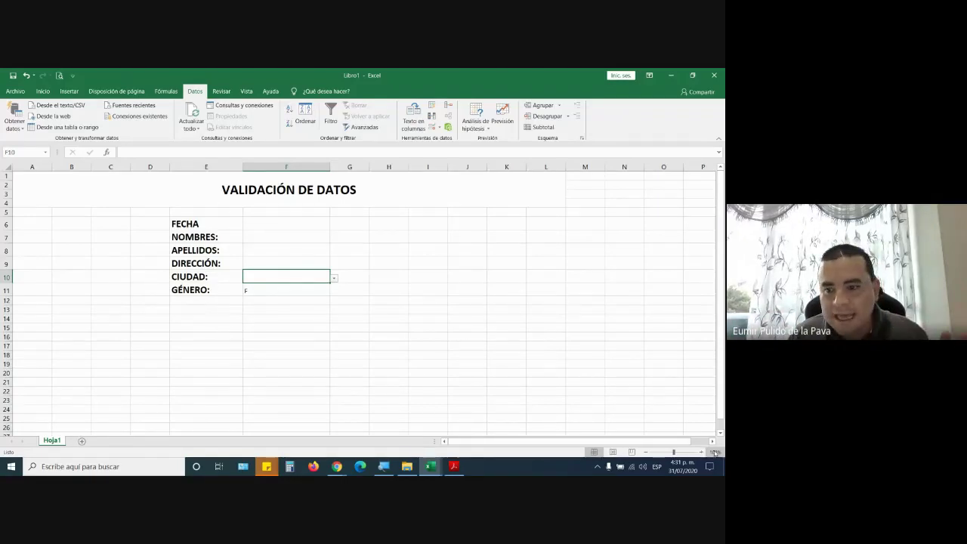
click(711, 441)
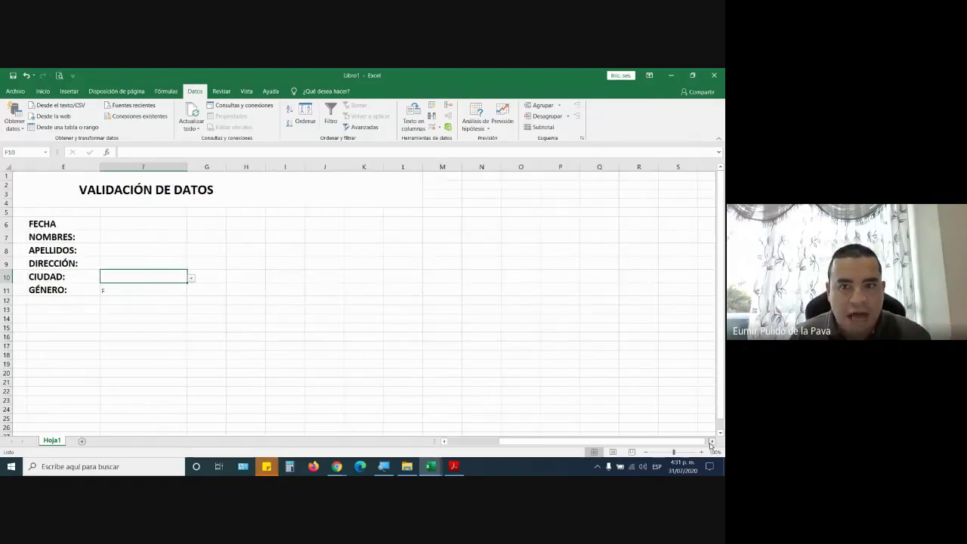
Step: Enter Pereira, Manizales, Armenia, Cali and Medellin down V1:V5
scroll(626, 292, right, 7)
click(548, 176)
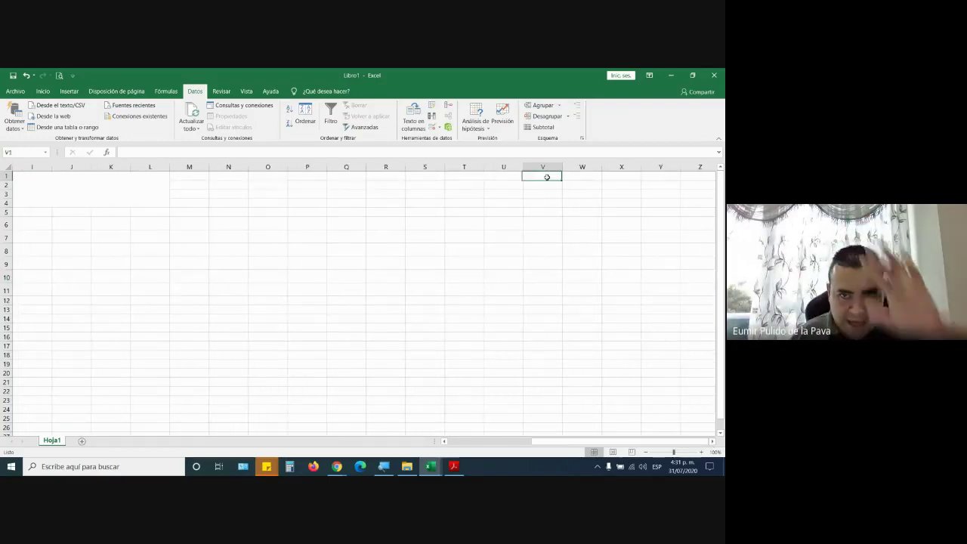
text(p)
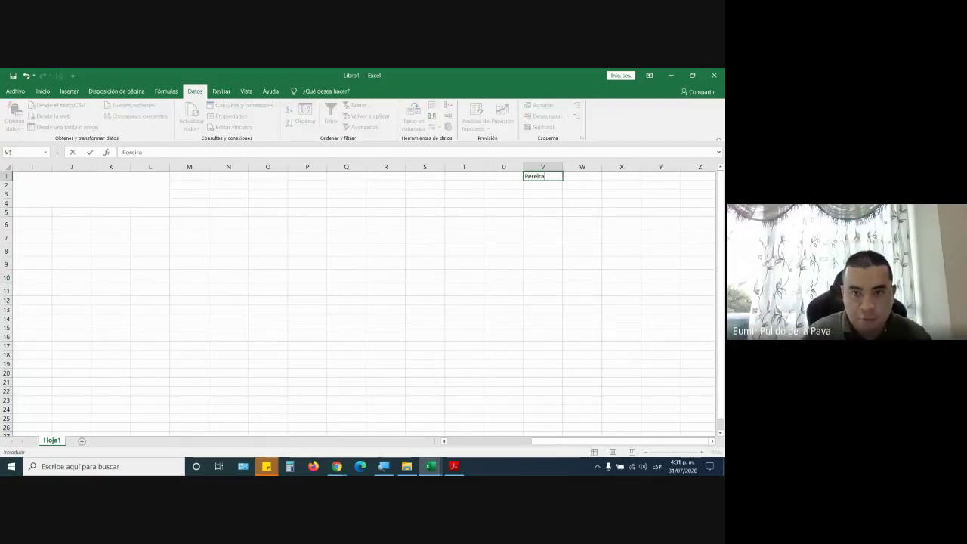
key(Return)
text(Manizales)
key(Return)
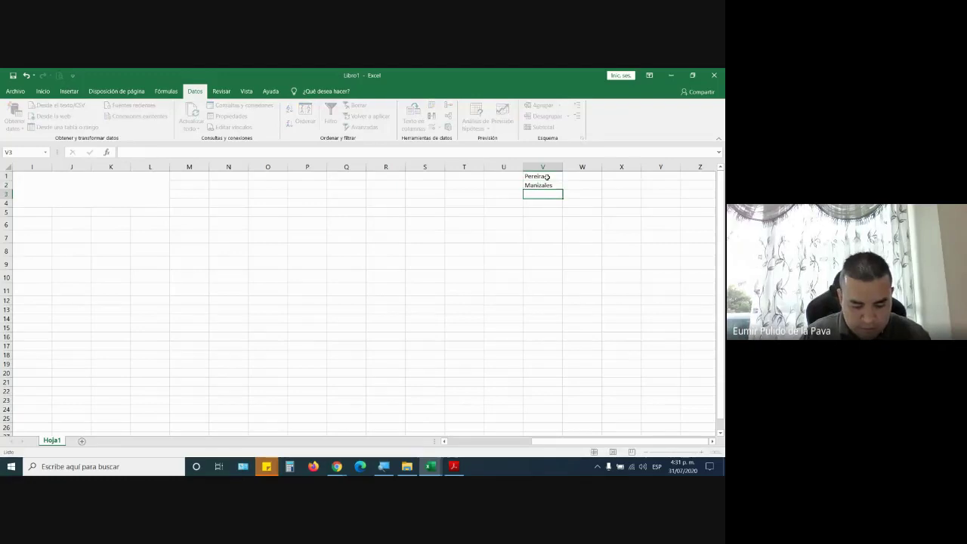
text(Armenia)
key(Return)
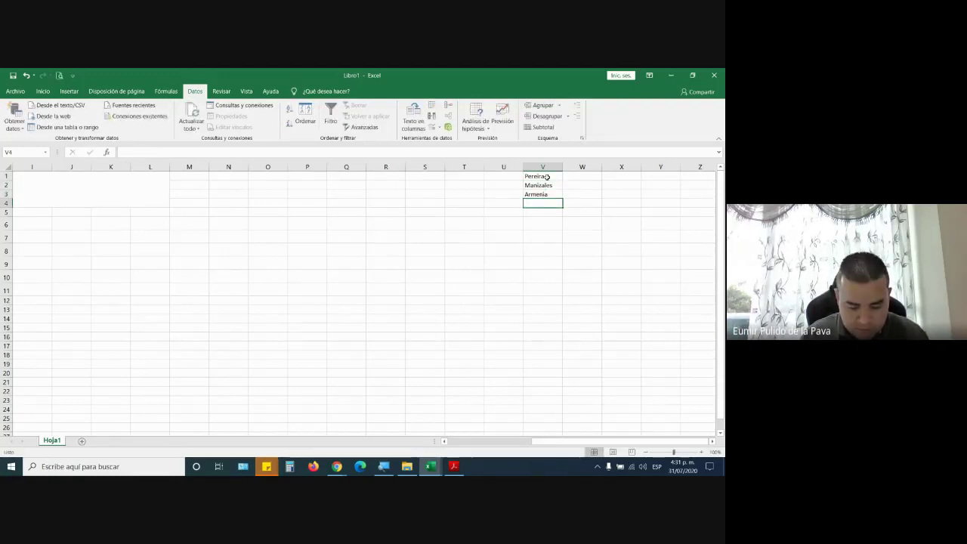
text(Cali)
key(Return)
text(Me)
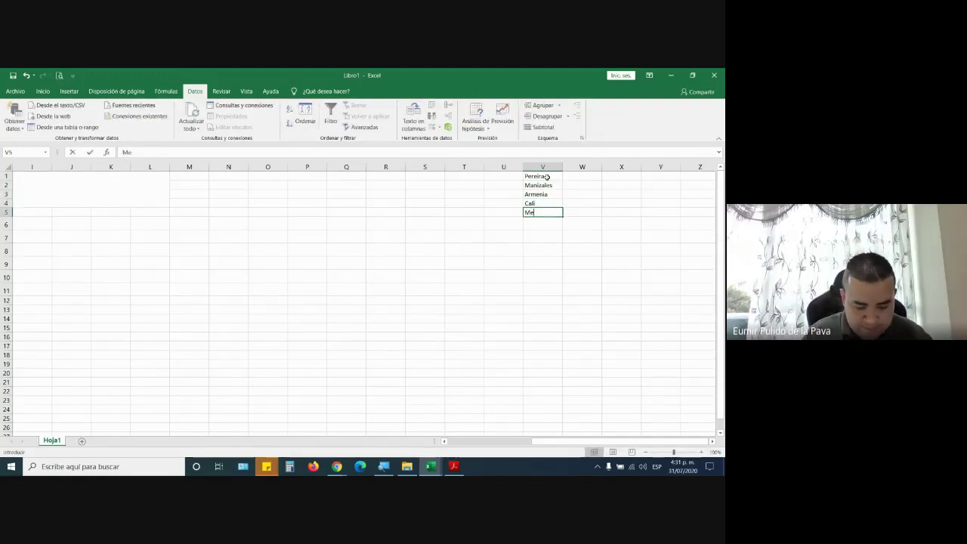
text(dellin)
key(Return)
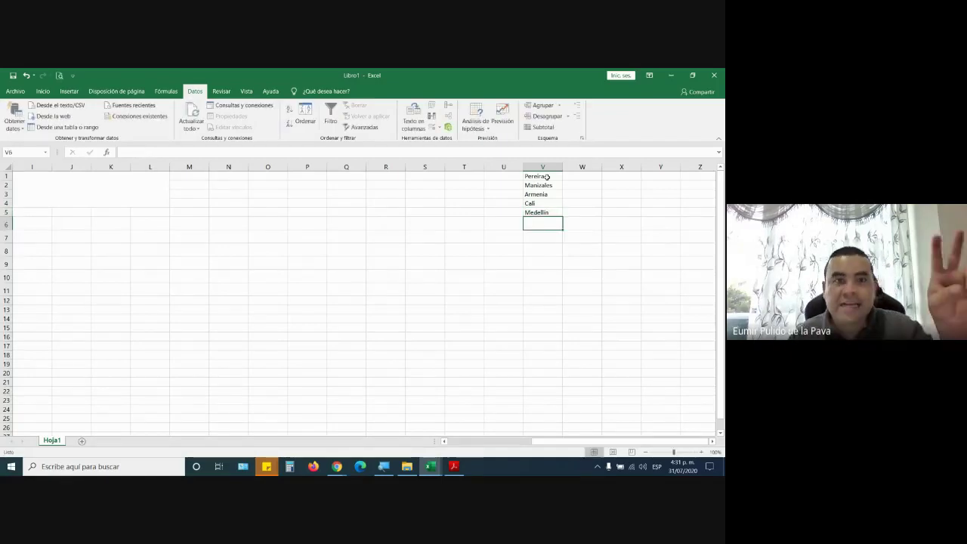
drag(604, 441, 521, 441)
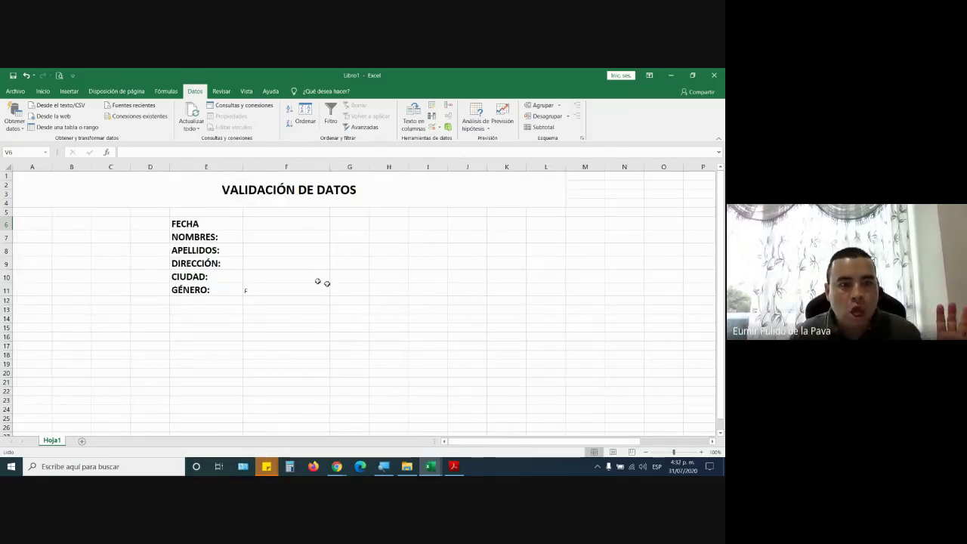
Step: Narrow column F and give G10 a Lista validation with Origen =$V$1:$V$5
click(293, 276)
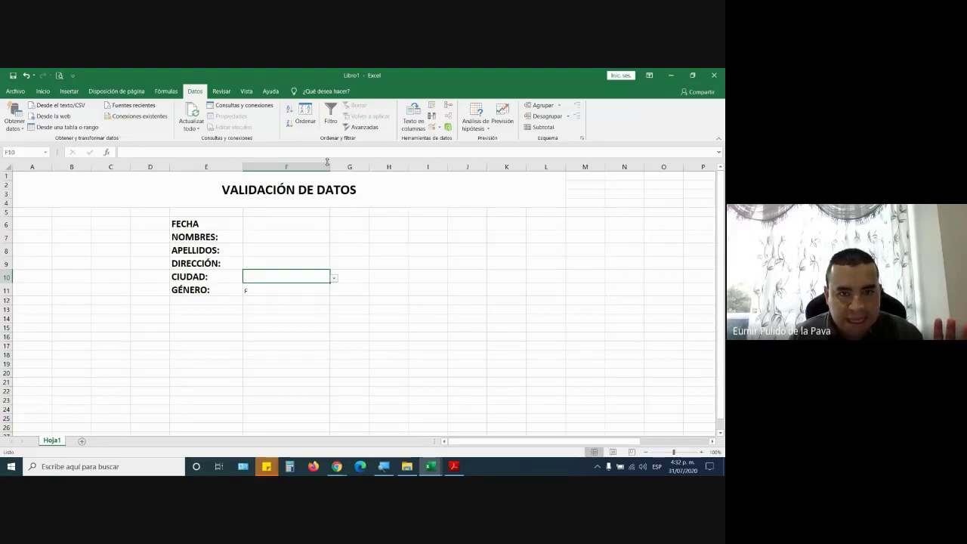
drag(331, 166, 317, 166)
click(335, 276)
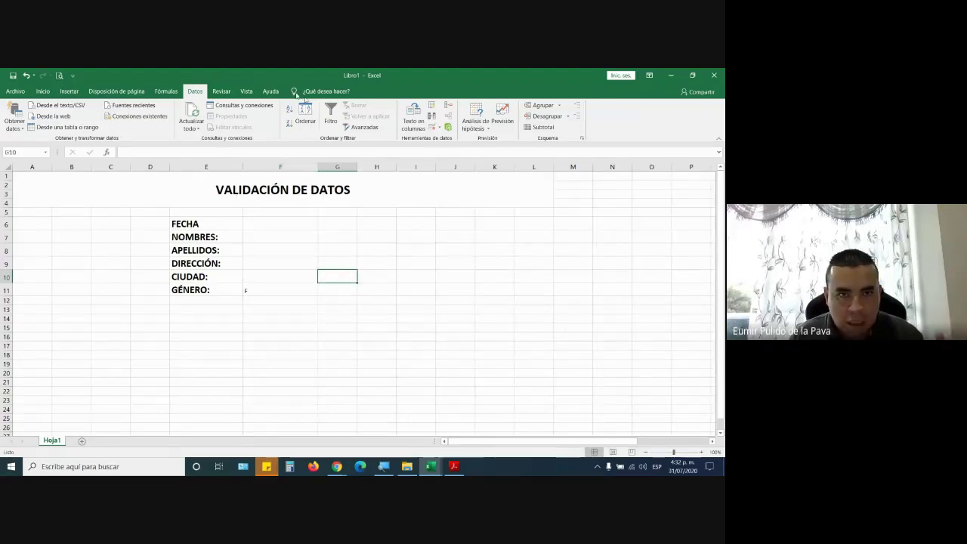
click(437, 130)
click(404, 228)
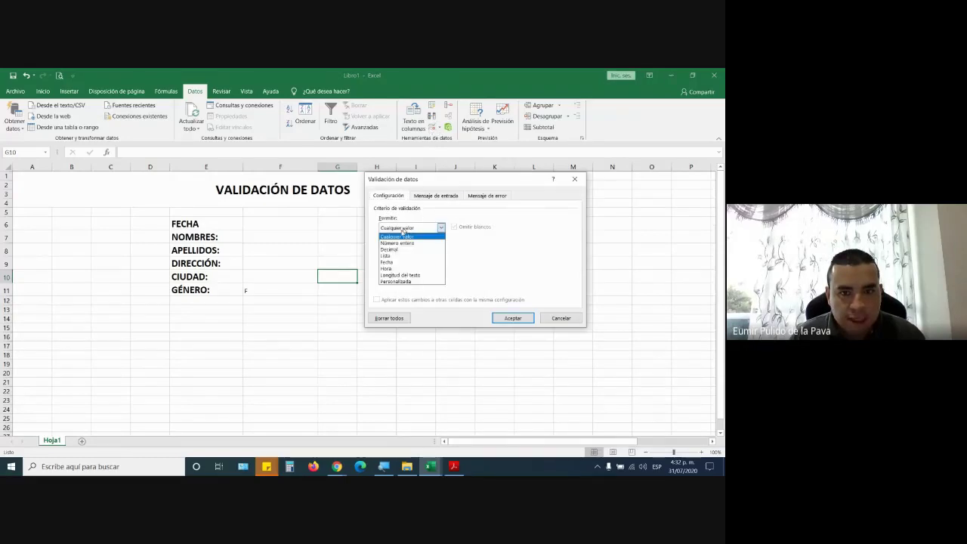
click(387, 256)
click(394, 266)
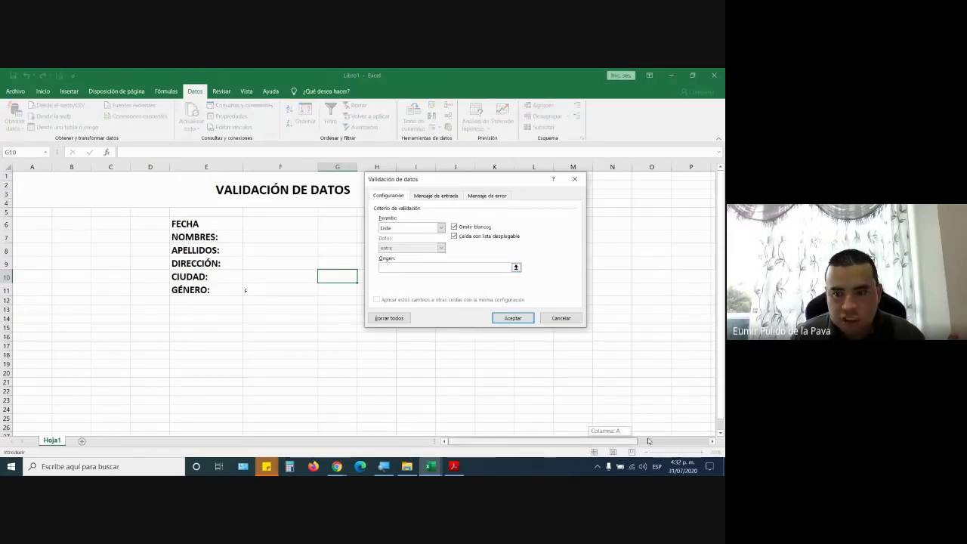
drag(613, 442, 660, 441)
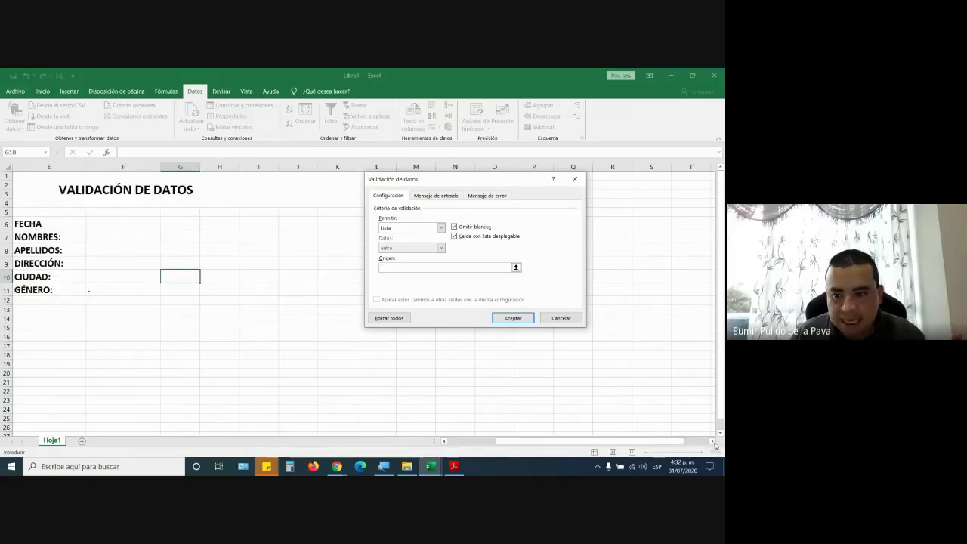
scroll(616, 181, right, 2)
drag(615, 177, 616, 213)
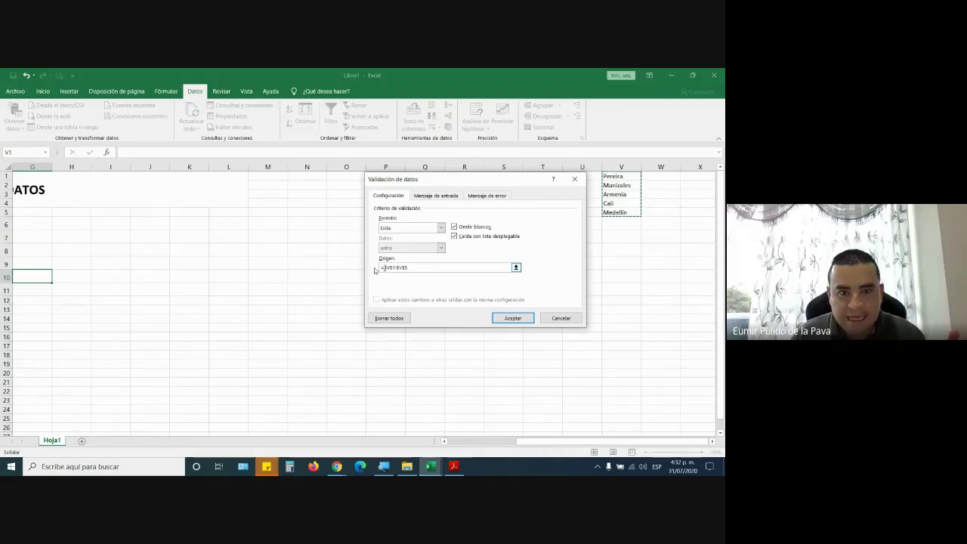
click(491, 317)
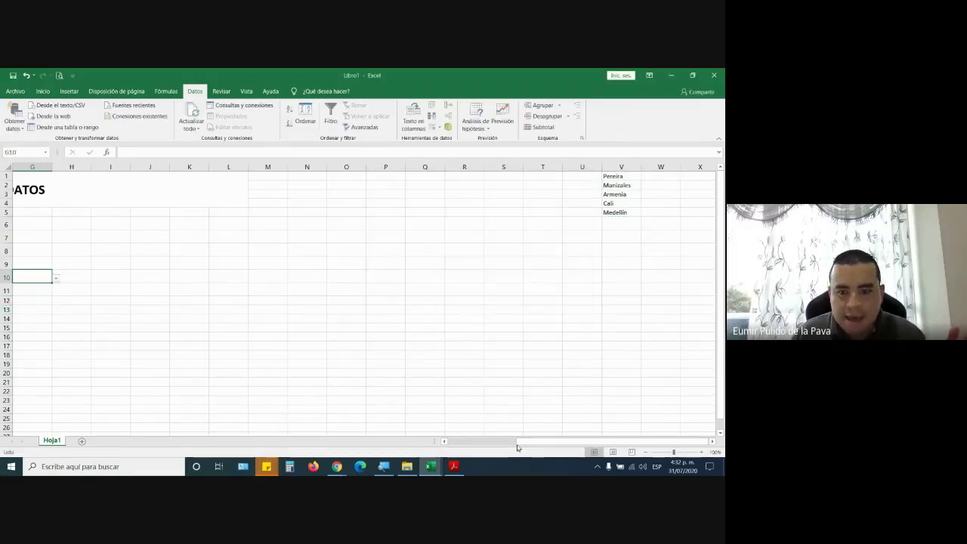
drag(516, 444, 450, 444)
Step: Test G10's city drop-down and close it without choosing a city
click(362, 279)
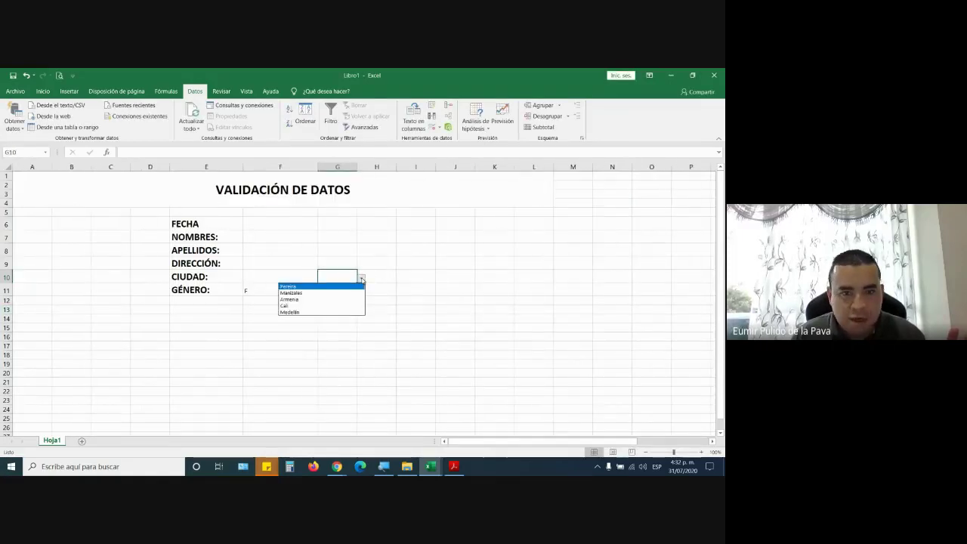
click(361, 279)
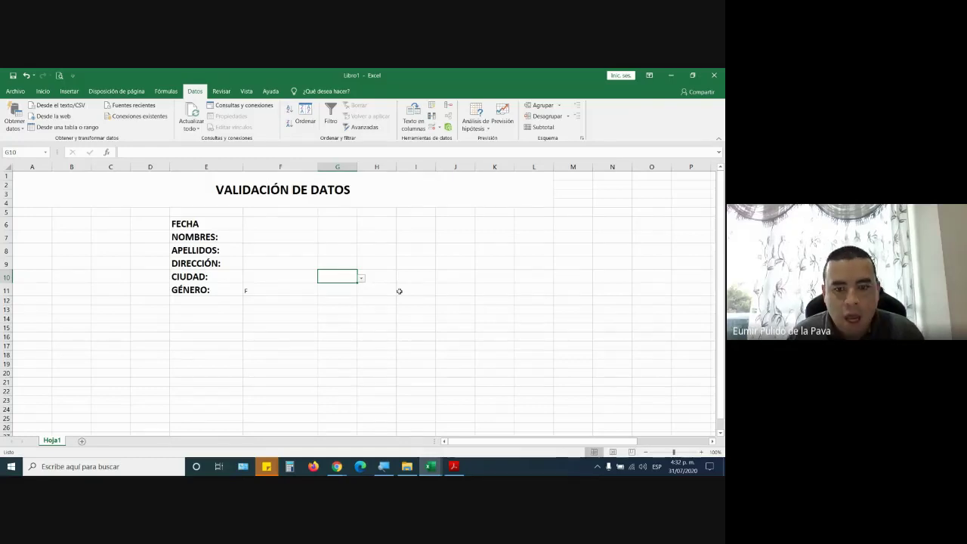
drag(520, 443, 587, 443)
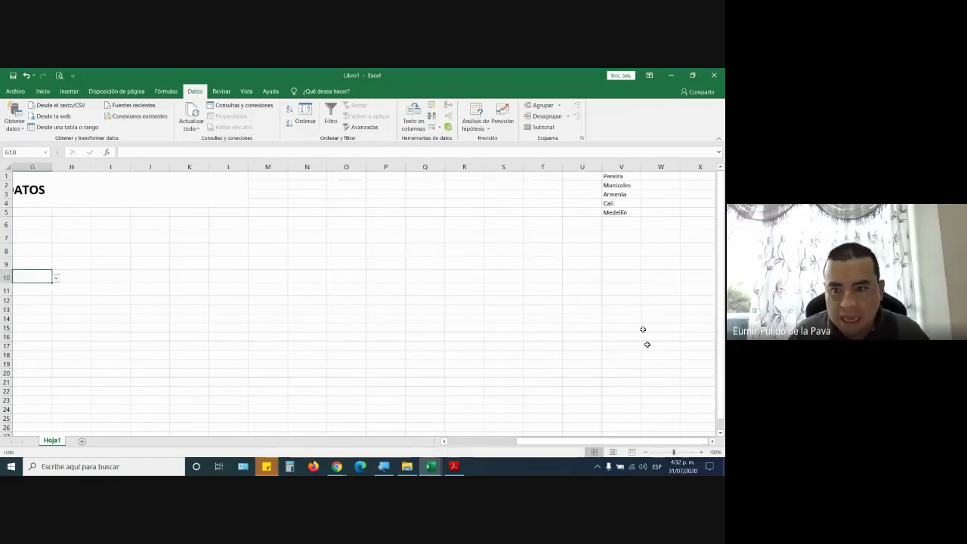
Step: Enter Bogotá D.C. in V6 and Barranquilla in V7, then reselect G10
click(627, 229)
text(B)
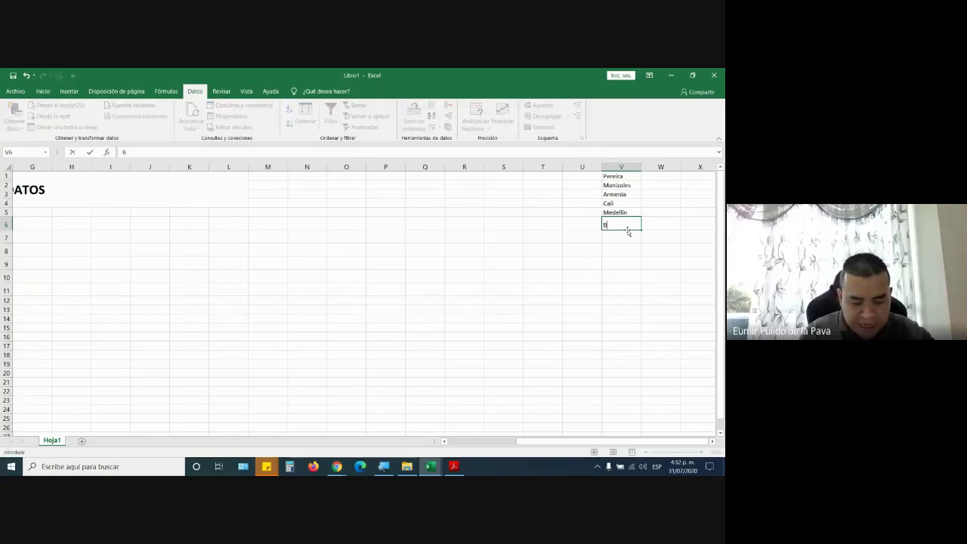
text(ogotá D.C)
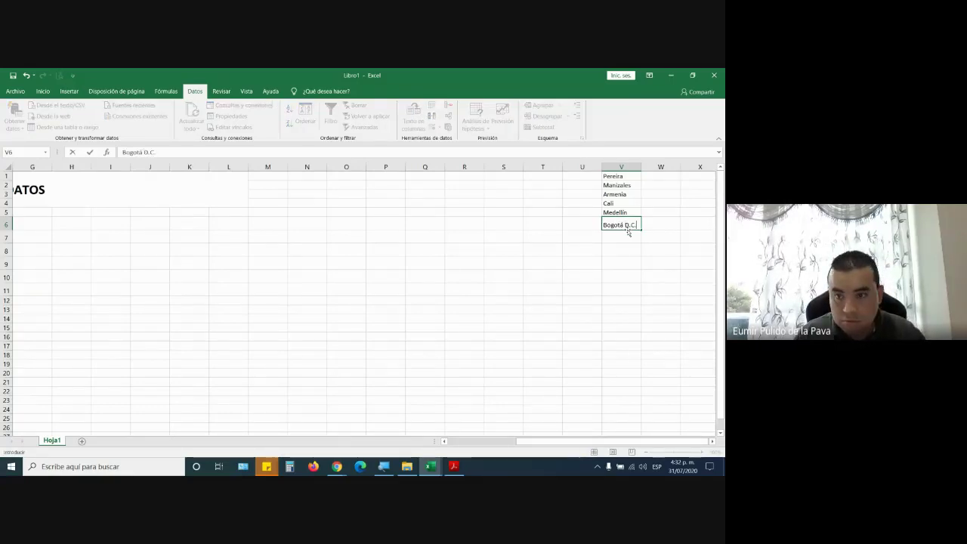
text(.)
key(Return)
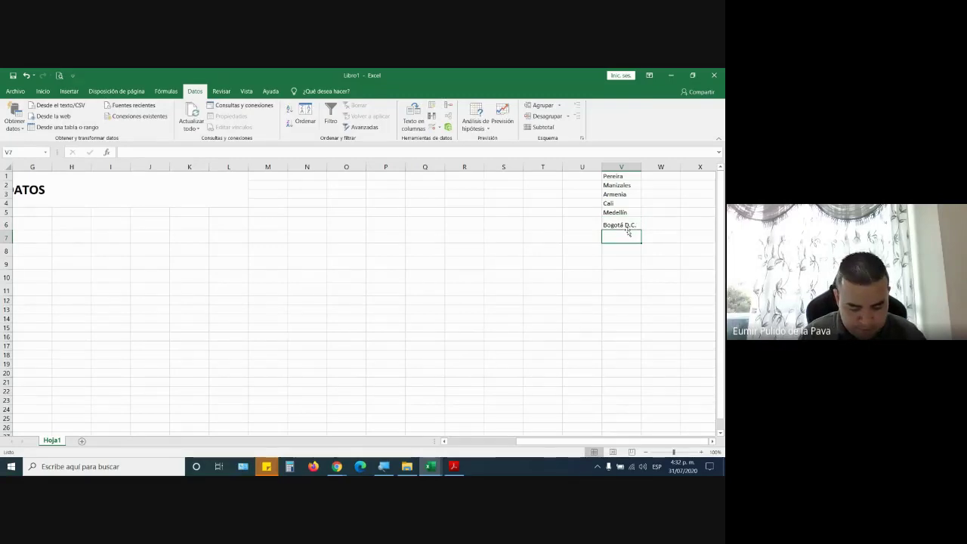
text(Barranquilla)
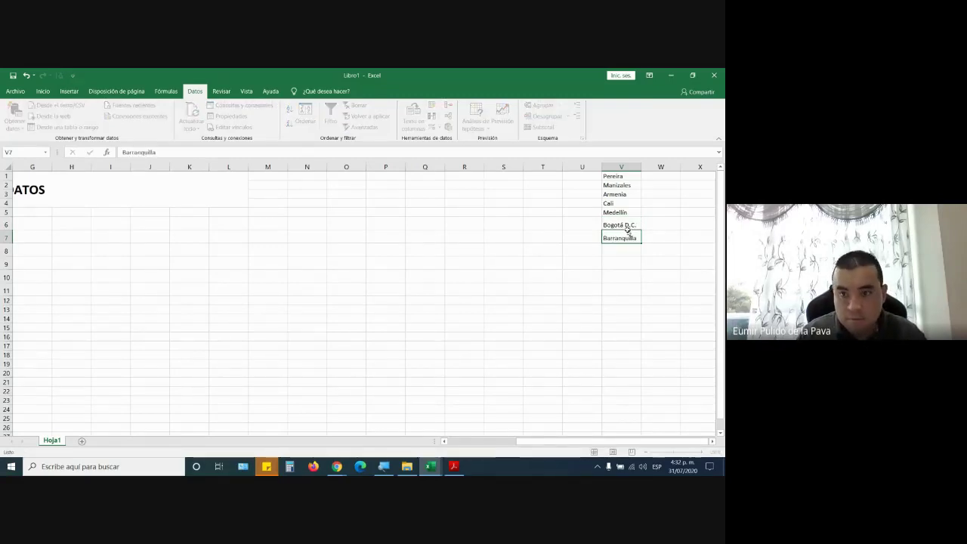
key(Return)
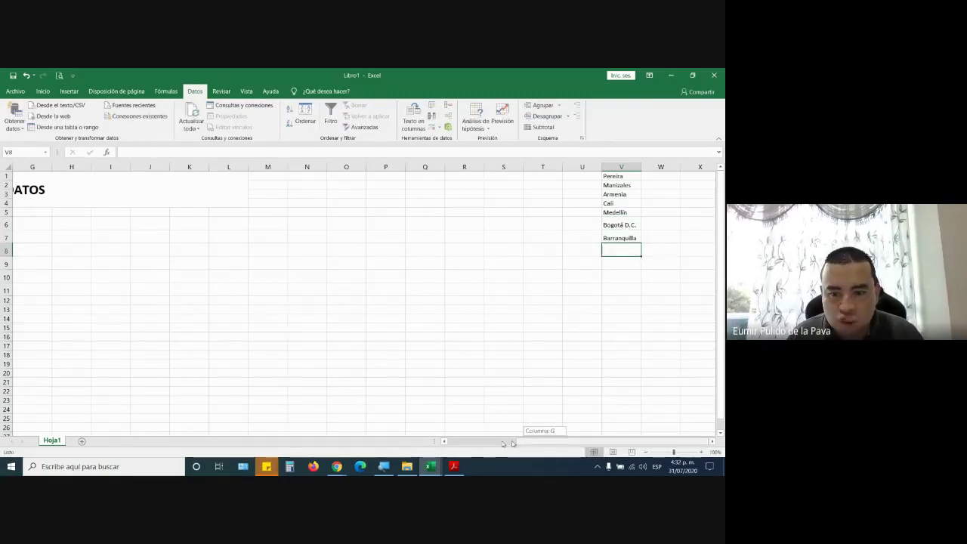
drag(550, 441, 481, 441)
click(350, 278)
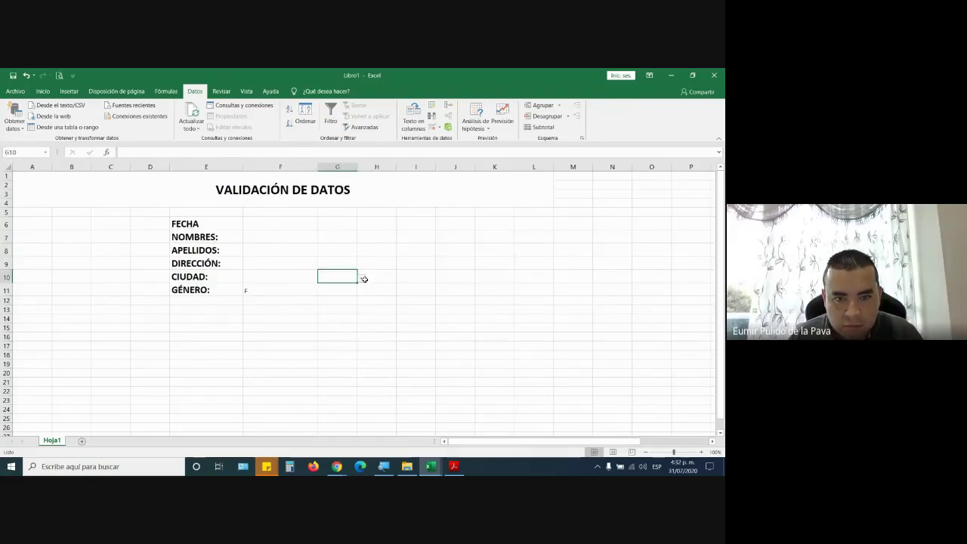
Step: Check the city drop-downs in G10 and F10 and inspect F10's list validation settings
click(370, 277)
click(351, 277)
click(362, 279)
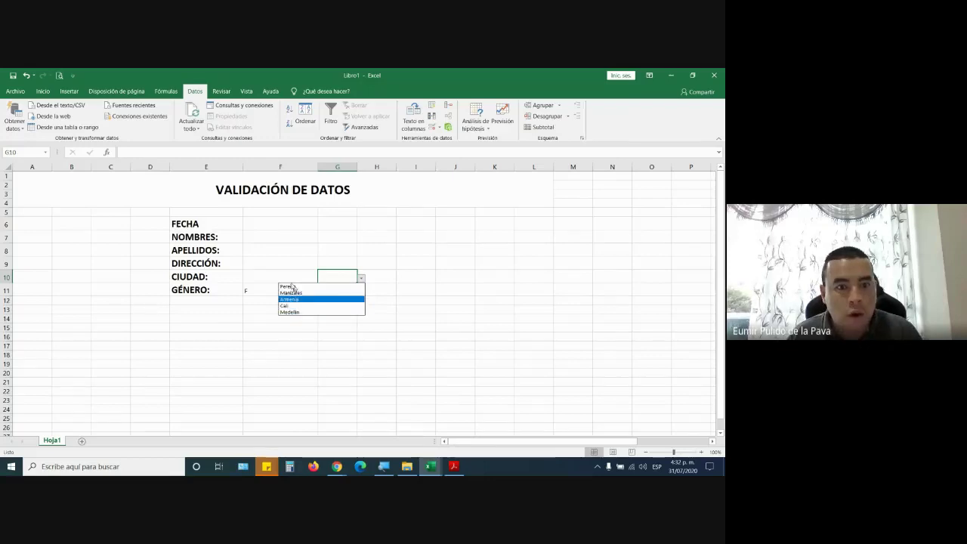
click(254, 278)
click(326, 278)
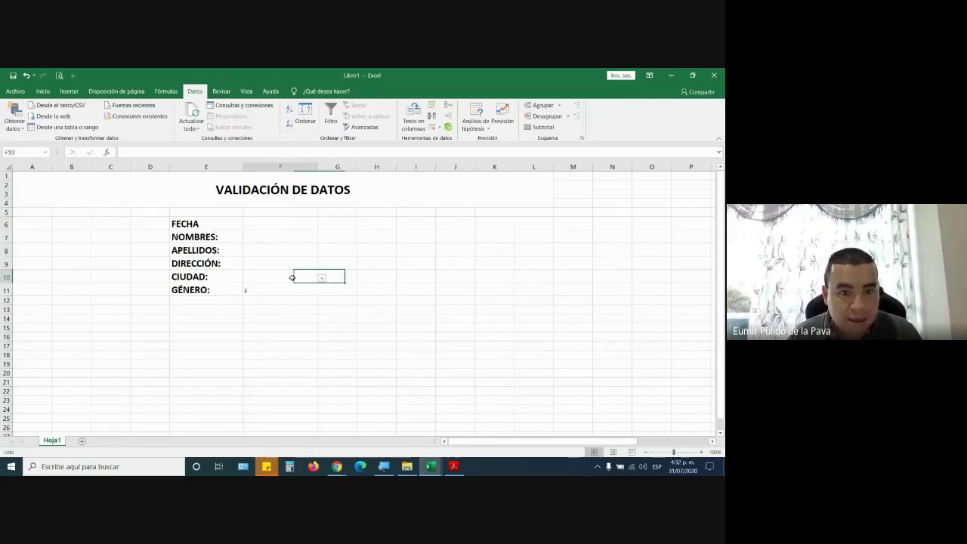
click(293, 277)
key(alt+Down)
click(294, 279)
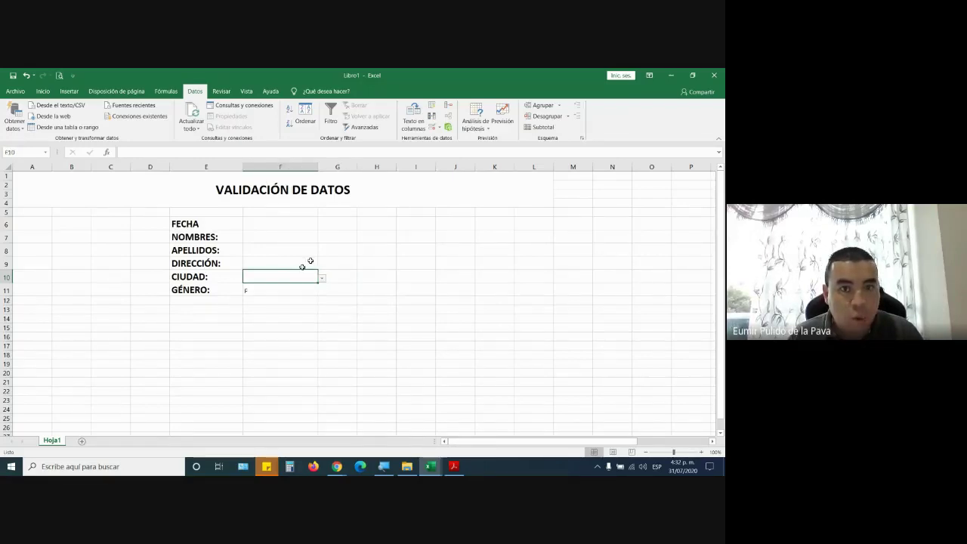
click(438, 135)
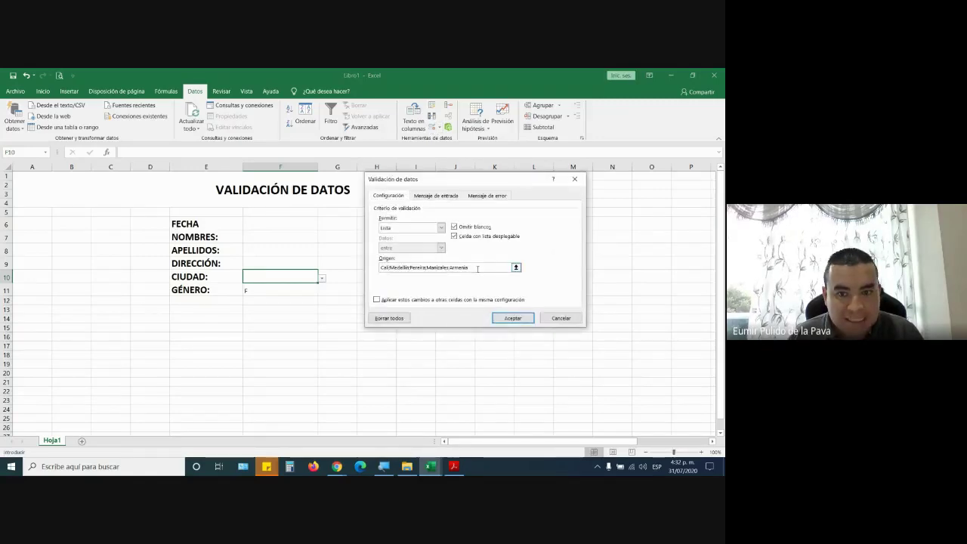
click(563, 323)
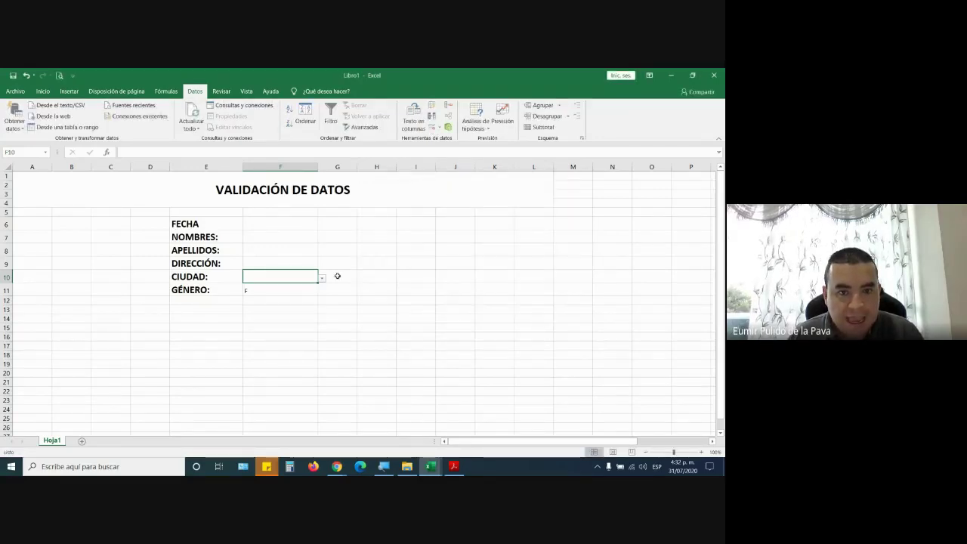
Step: Try extending G10's list source to V1:V7 and V1:V21, then discard the change
click(349, 274)
click(433, 128)
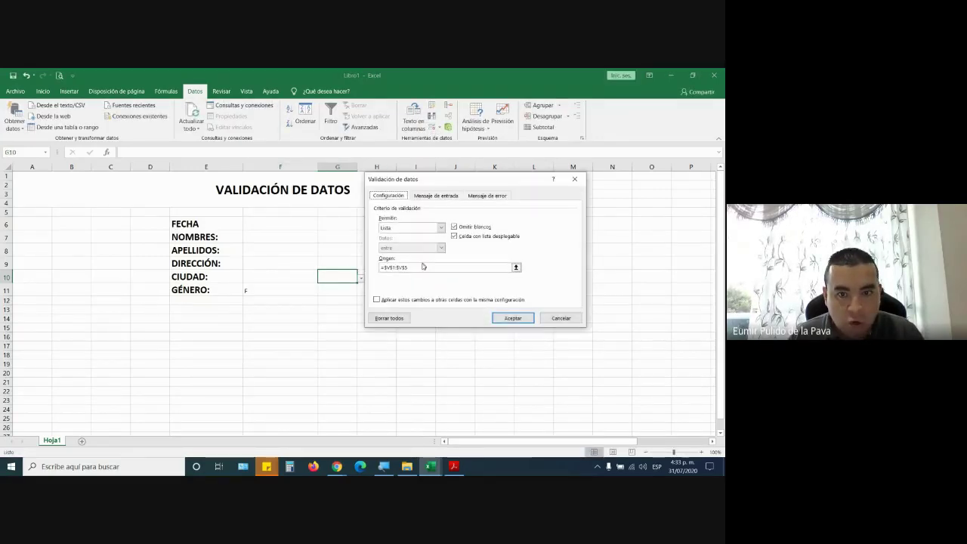
click(412, 267)
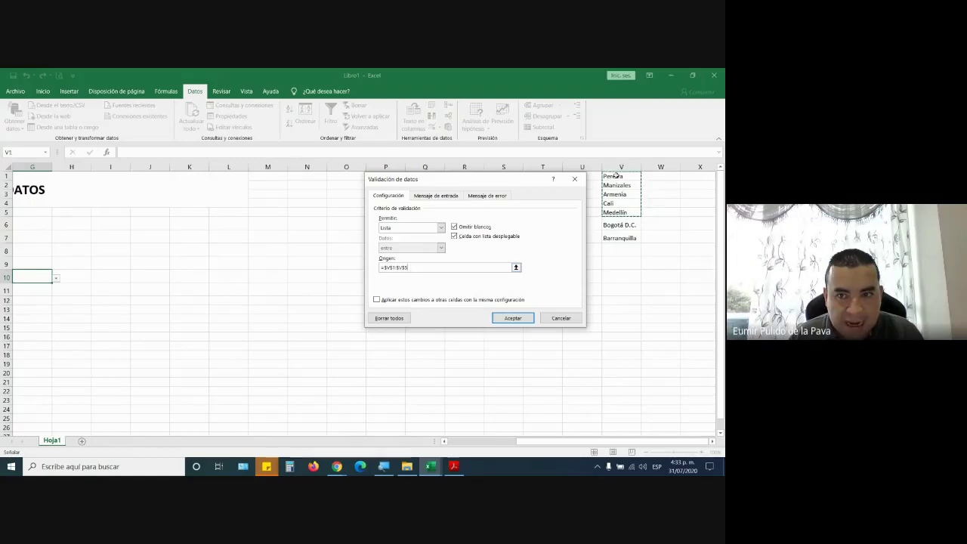
drag(616, 176, 615, 238)
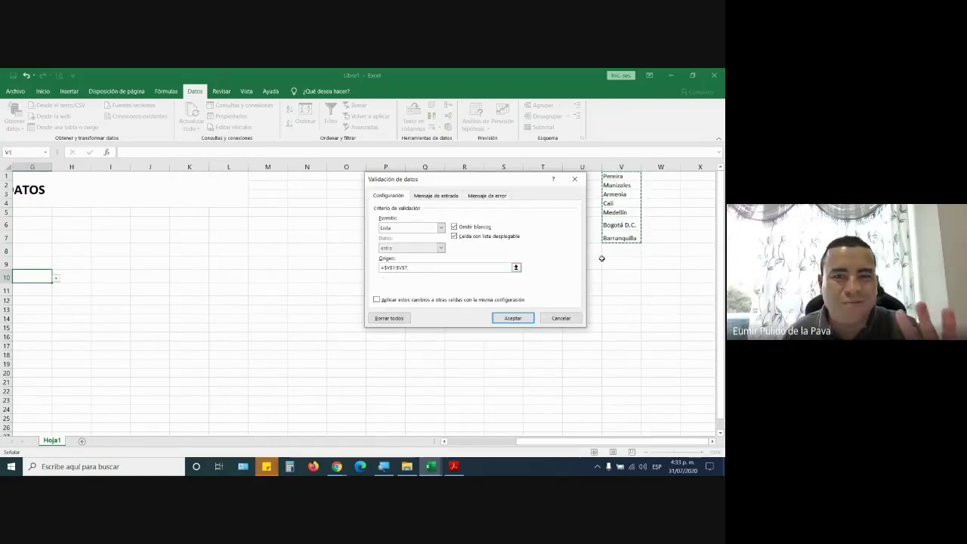
drag(624, 177, 632, 400)
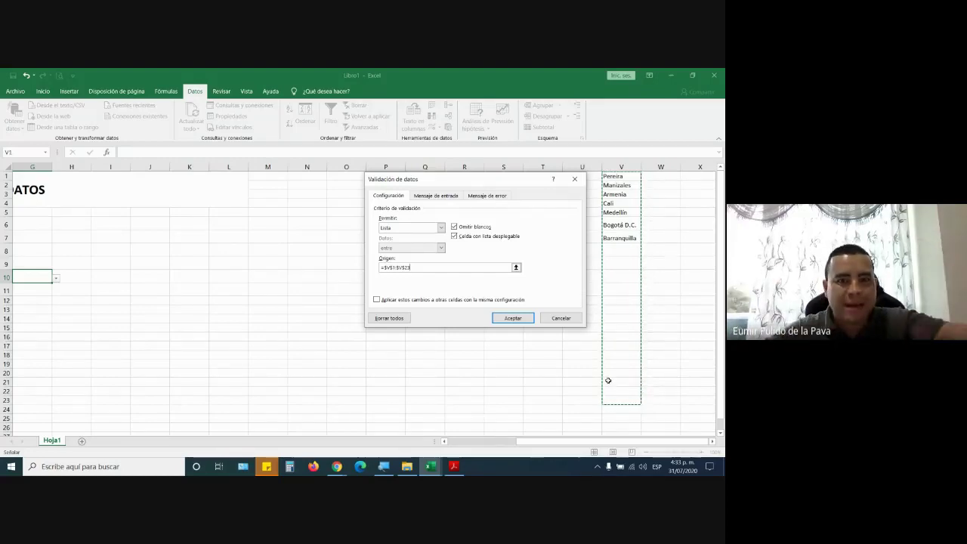
click(550, 321)
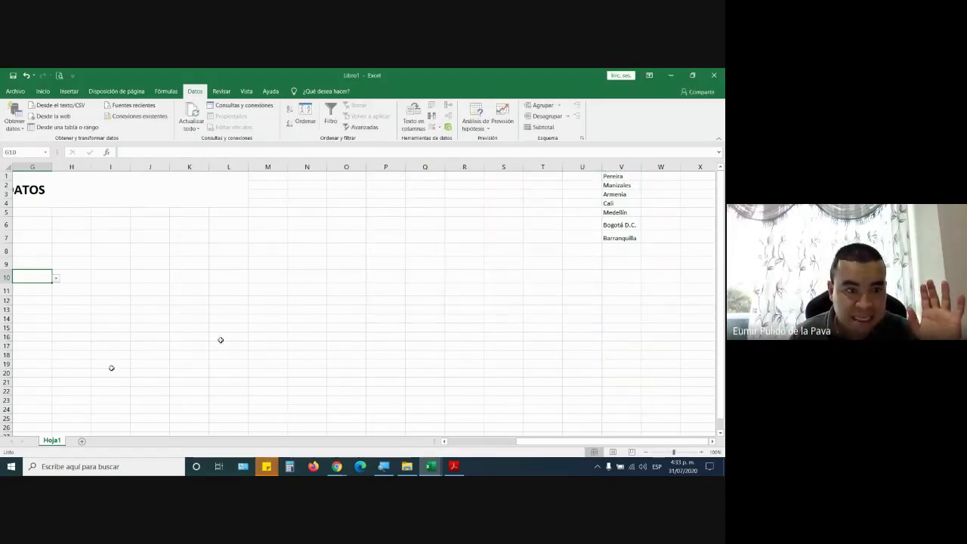
Step: Reopen G10's drop-down to confirm all seven cities appear, then close it
drag(526, 445, 453, 419)
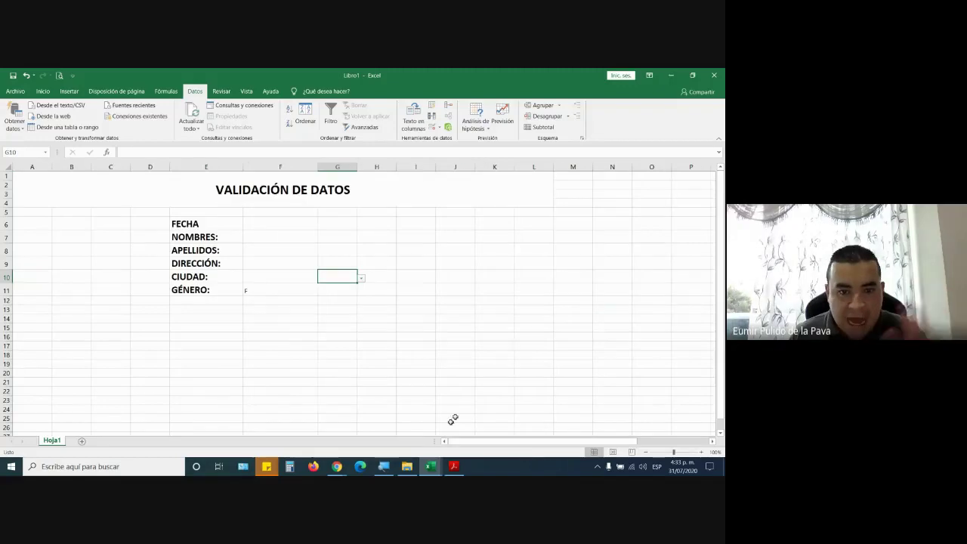
click(361, 279)
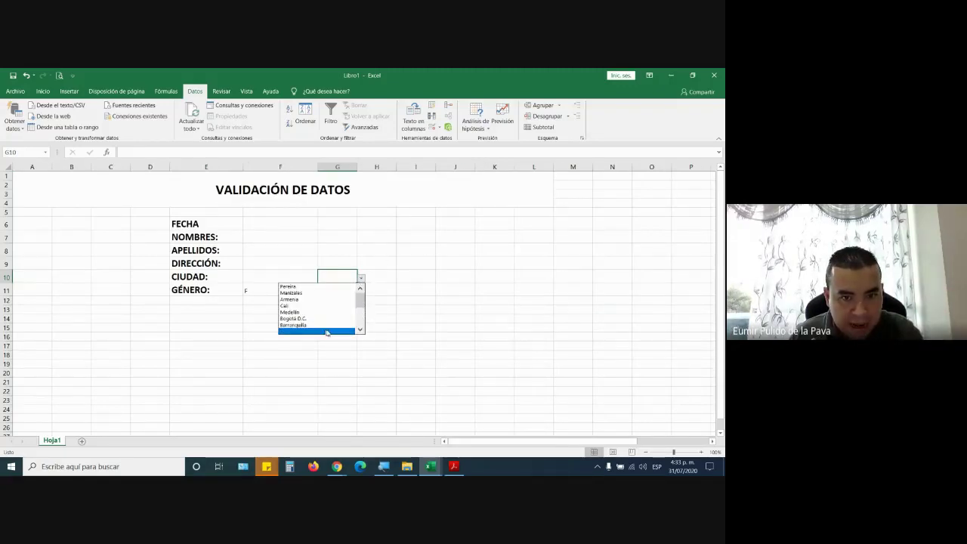
scroll(326, 332, down, 5)
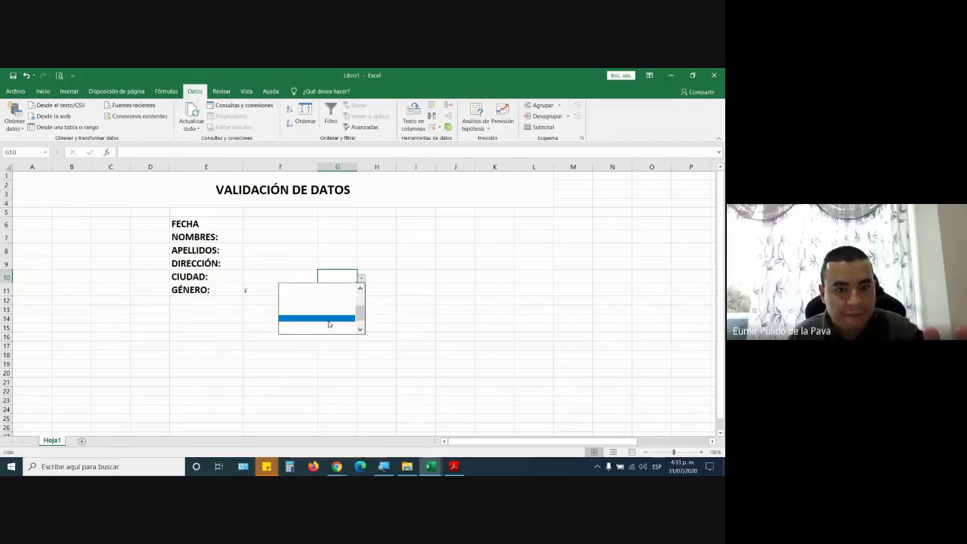
drag(359, 316, 360, 293)
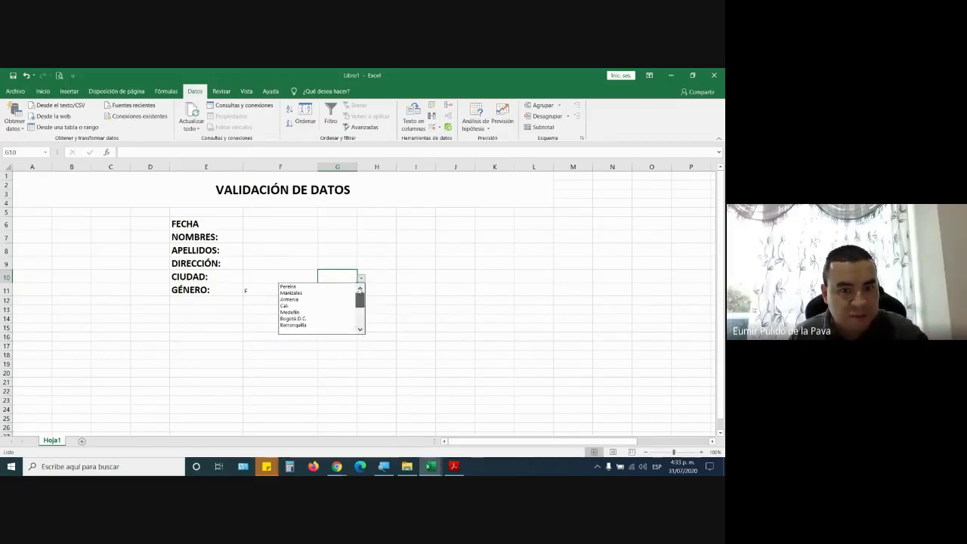
click(361, 278)
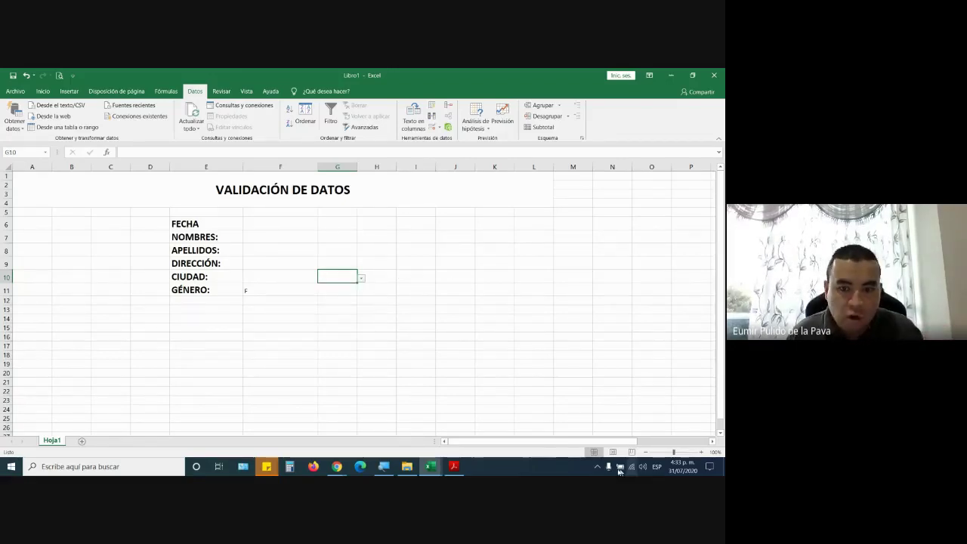
drag(552, 441, 620, 441)
Step: Type Cúcuta, Pamplona, Apía and Dosquebradas into V8, V9, V10 and V11
click(630, 254)
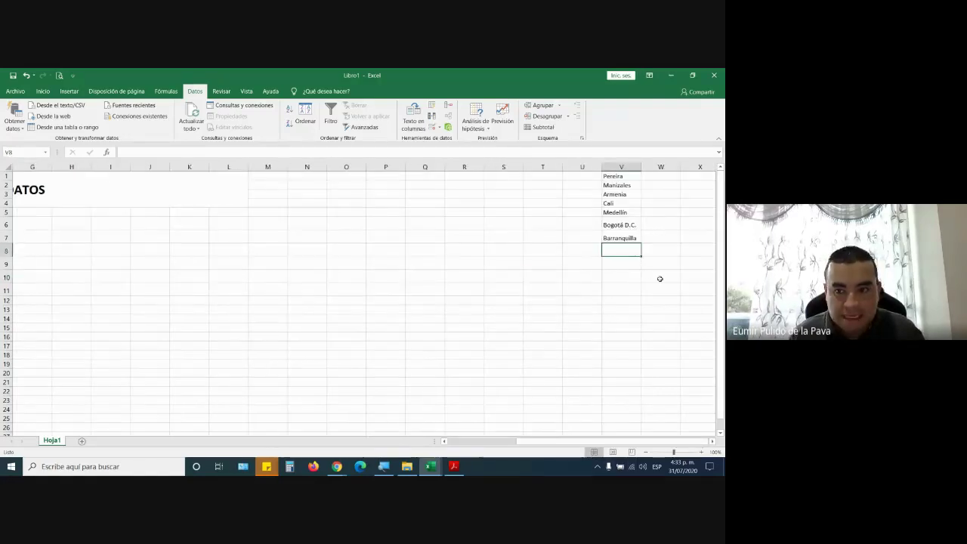
text(Cúcuta)
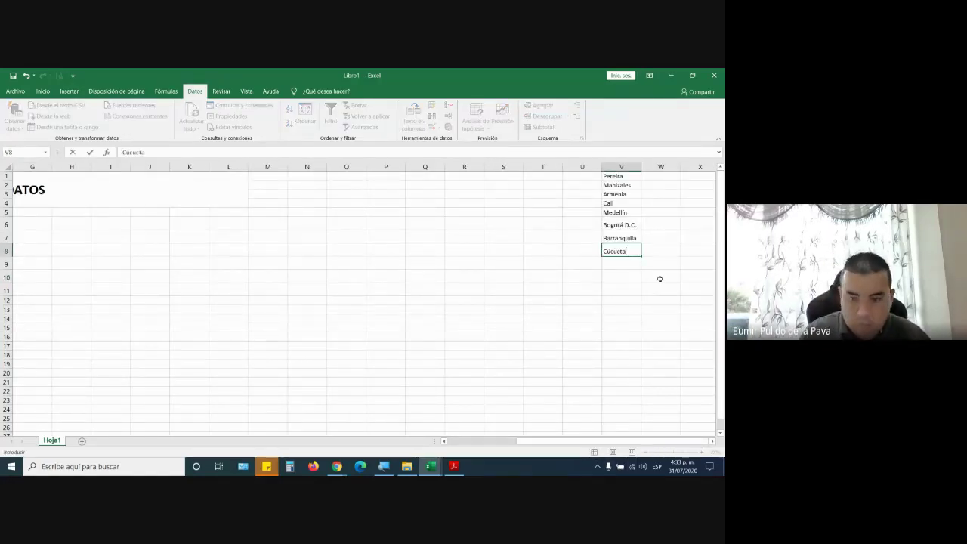
key(Return)
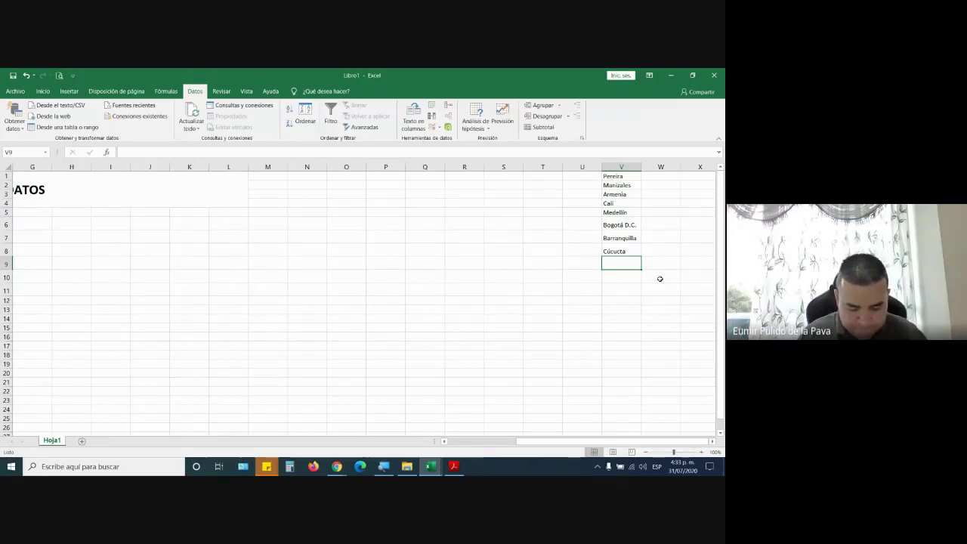
text(Po)
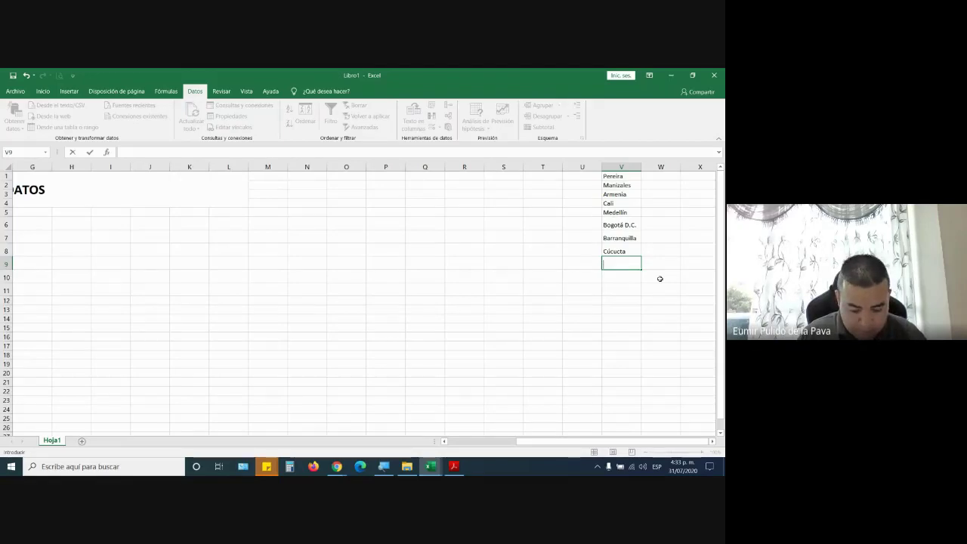
text(Pamplon)
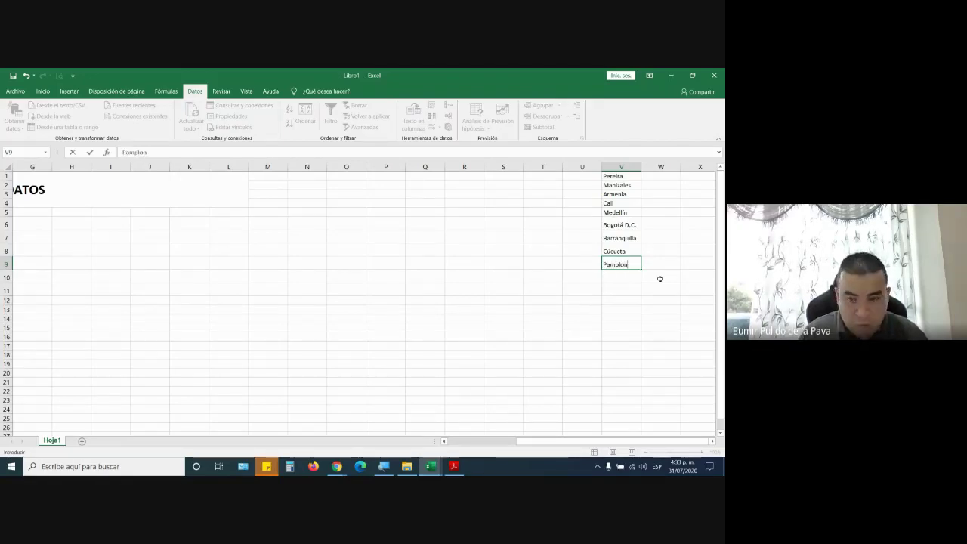
text(a)
key(Return)
text(A)
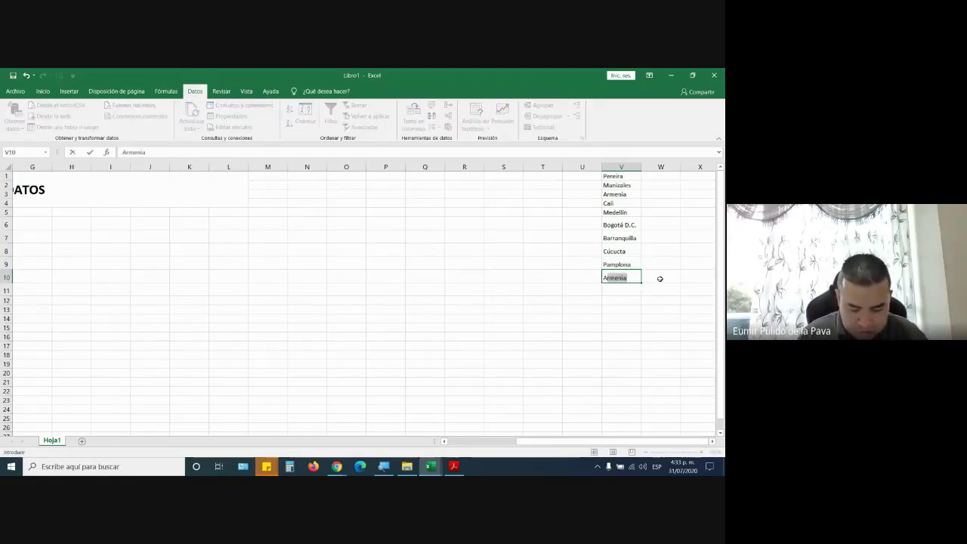
key(Return)
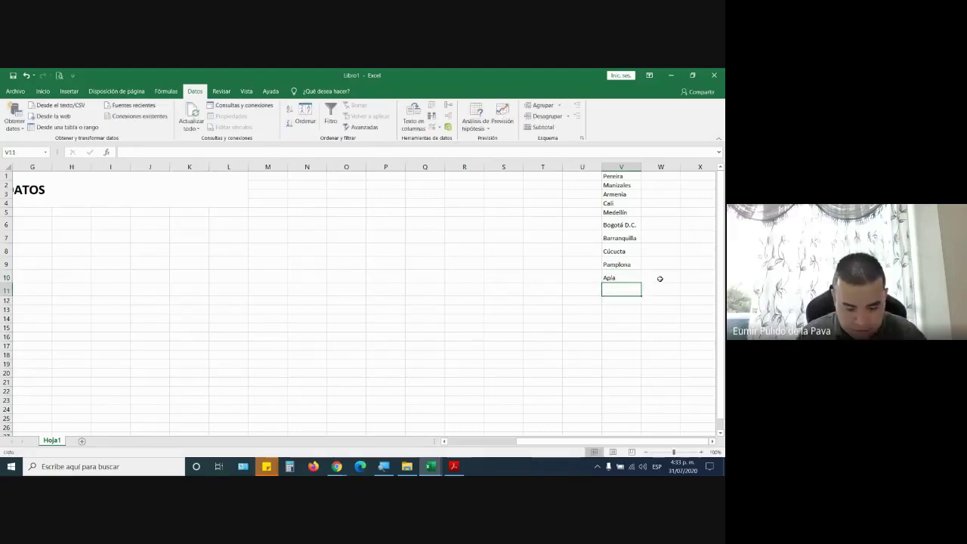
text(Dosquebrada)
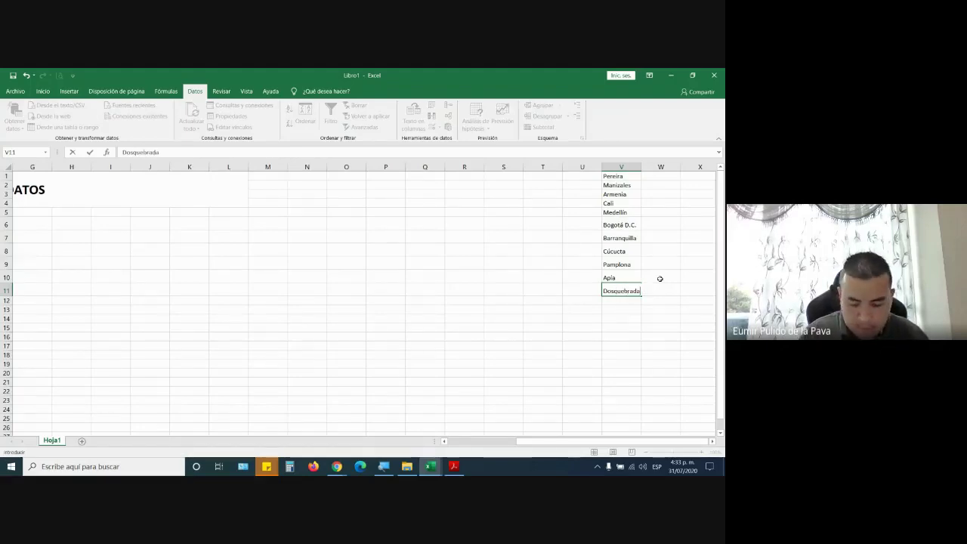
key(Return)
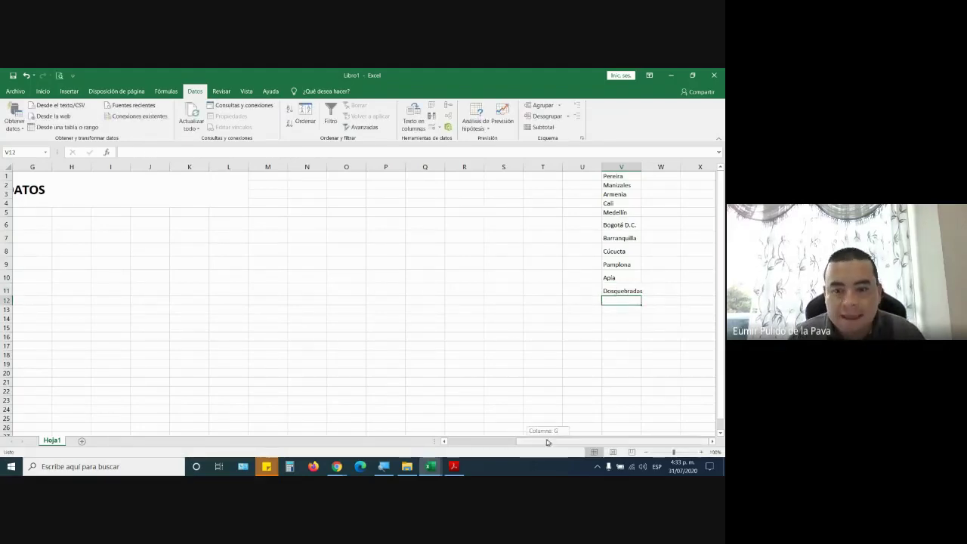
drag(549, 442, 397, 443)
Step: Scroll through G10's current city choices and close the list without picking one
click(341, 276)
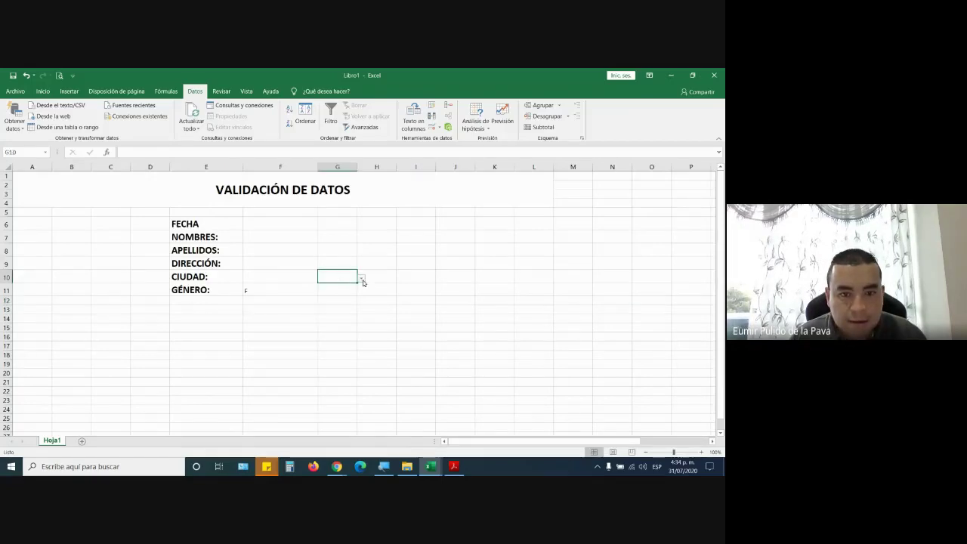
click(362, 279)
click(360, 289)
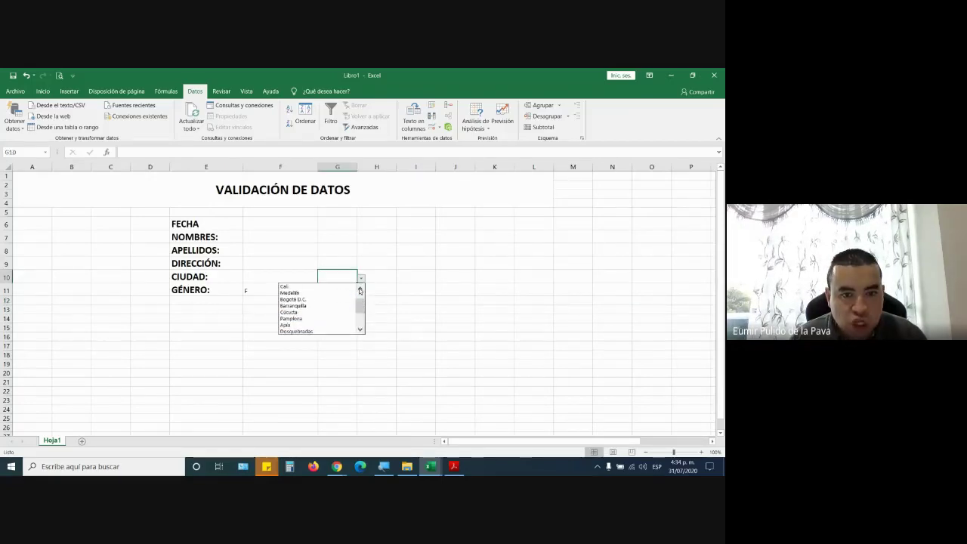
click(361, 330)
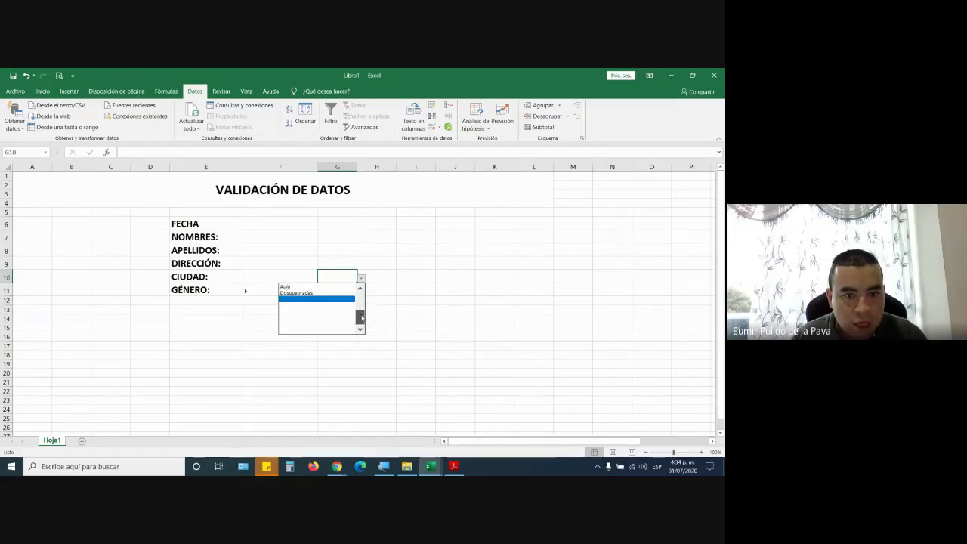
drag(360, 305, 362, 291)
click(332, 276)
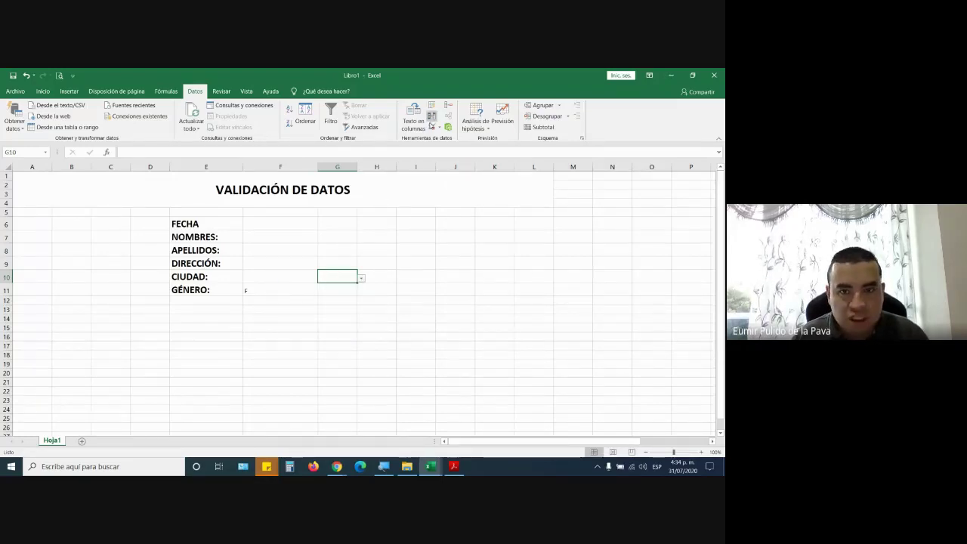
Step: Change G10's list validation source to =$V$1:$V$23
click(431, 127)
click(415, 267)
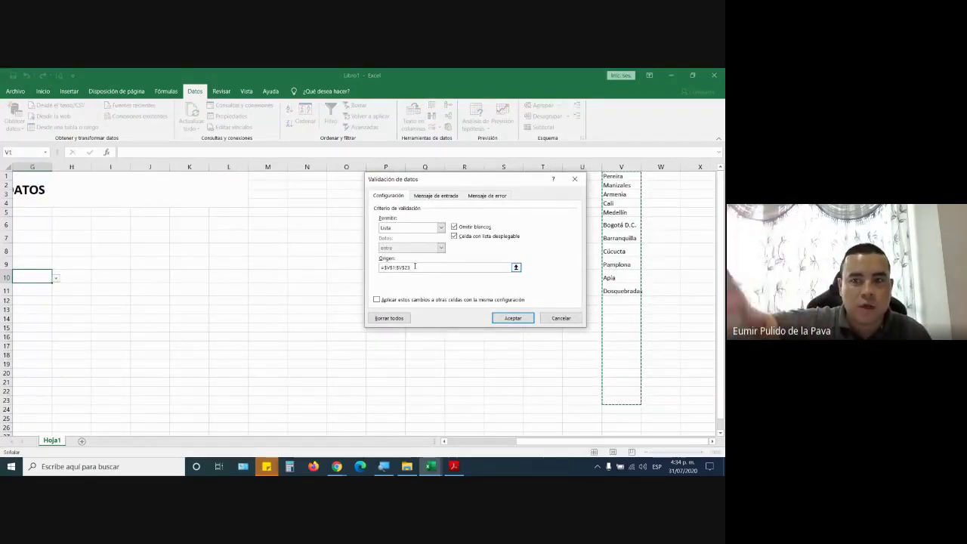
click(523, 318)
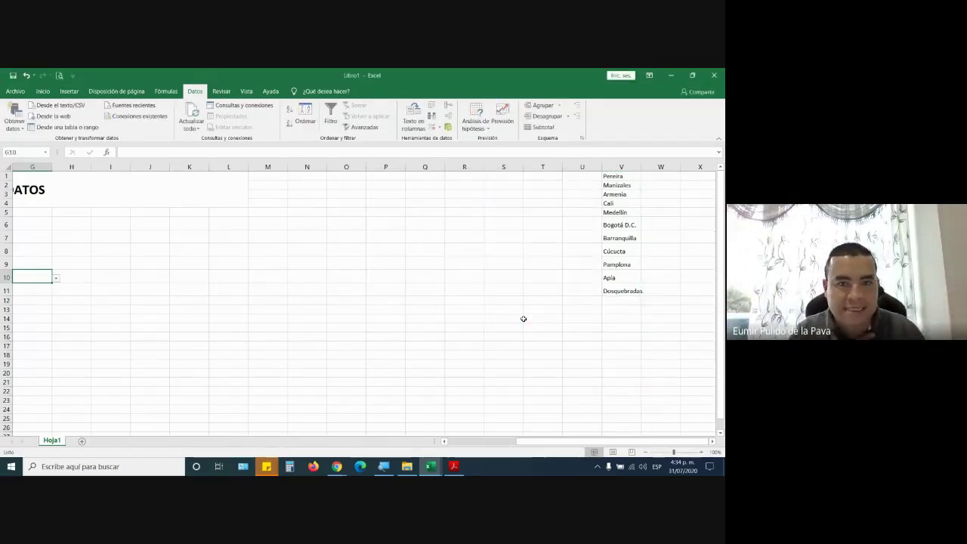
click(82, 441)
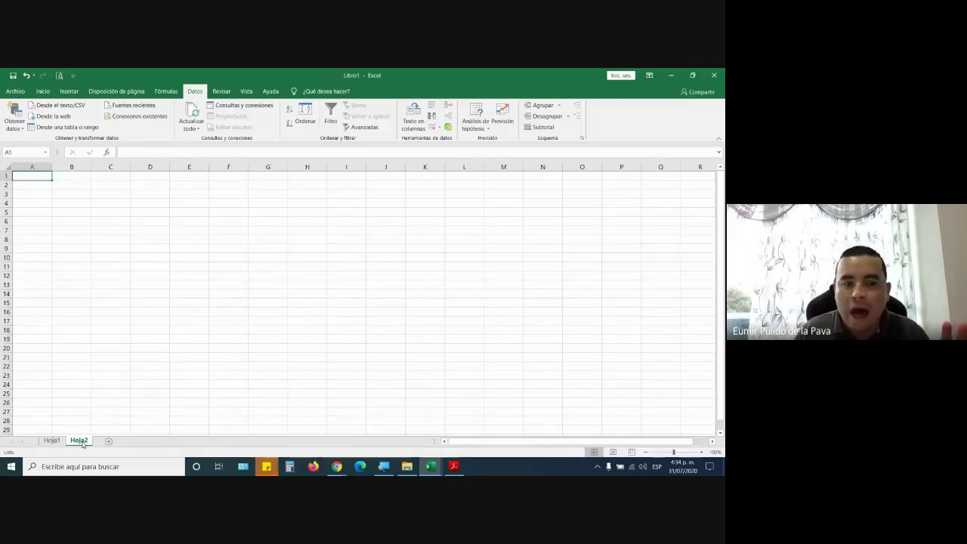
drag(43, 442, 42, 443)
click(71, 442)
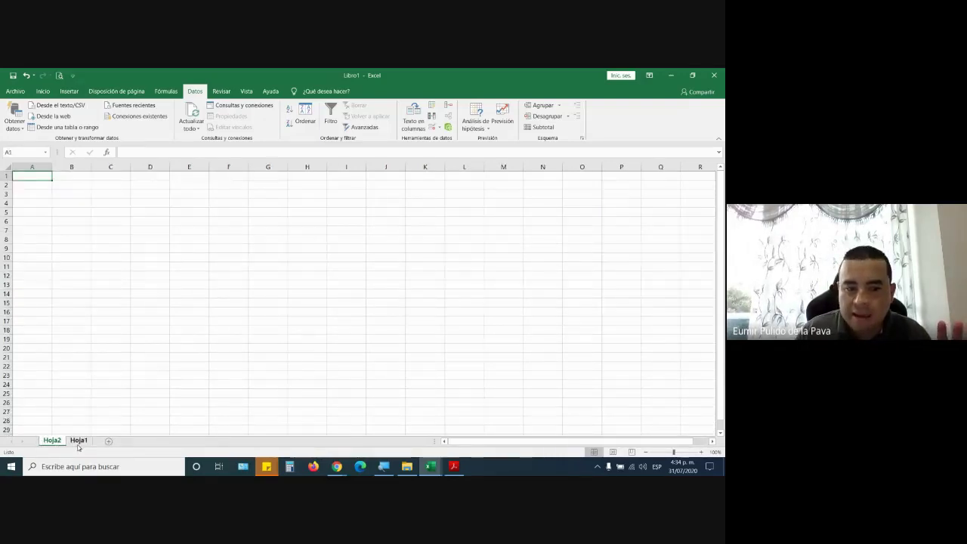
drag(620, 167, 609, 215)
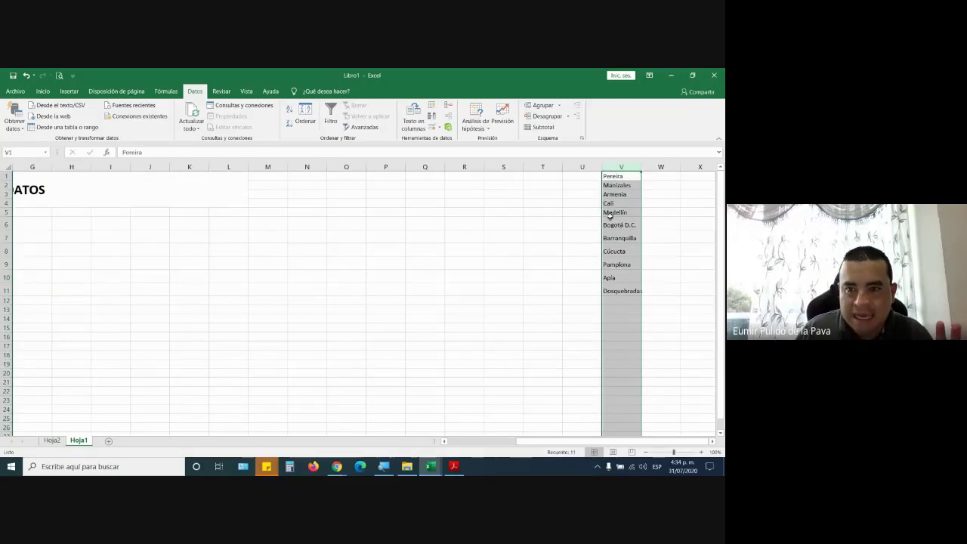
drag(604, 441, 536, 441)
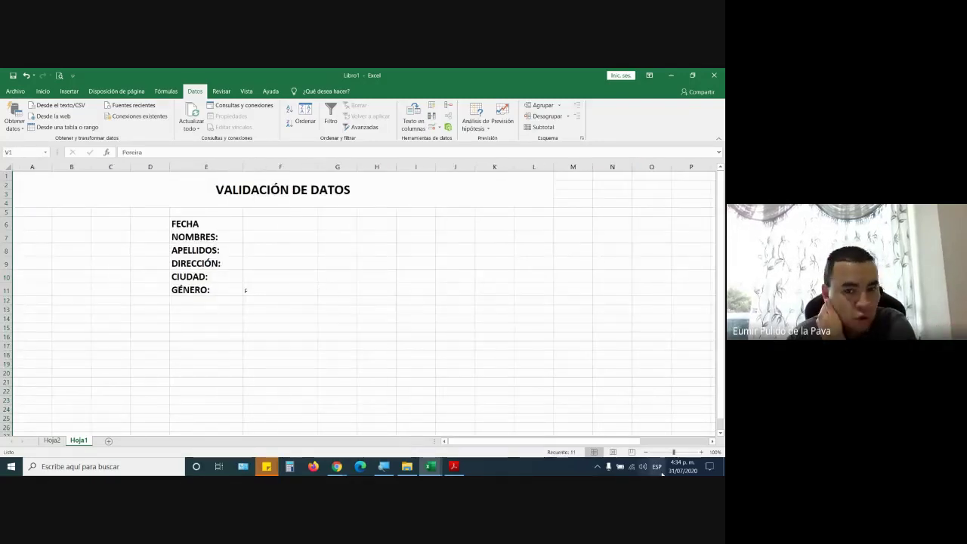
click(710, 441)
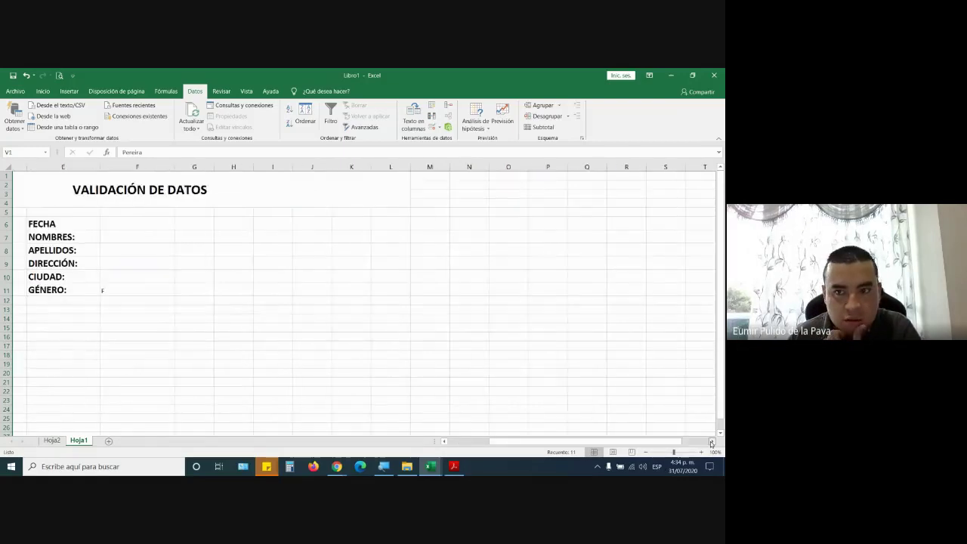
click(711, 443)
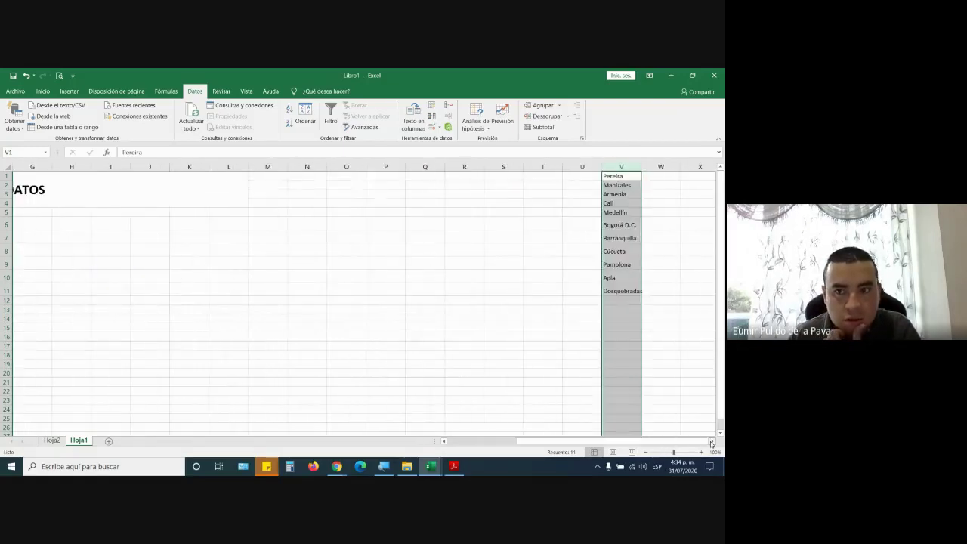
right_click(622, 167)
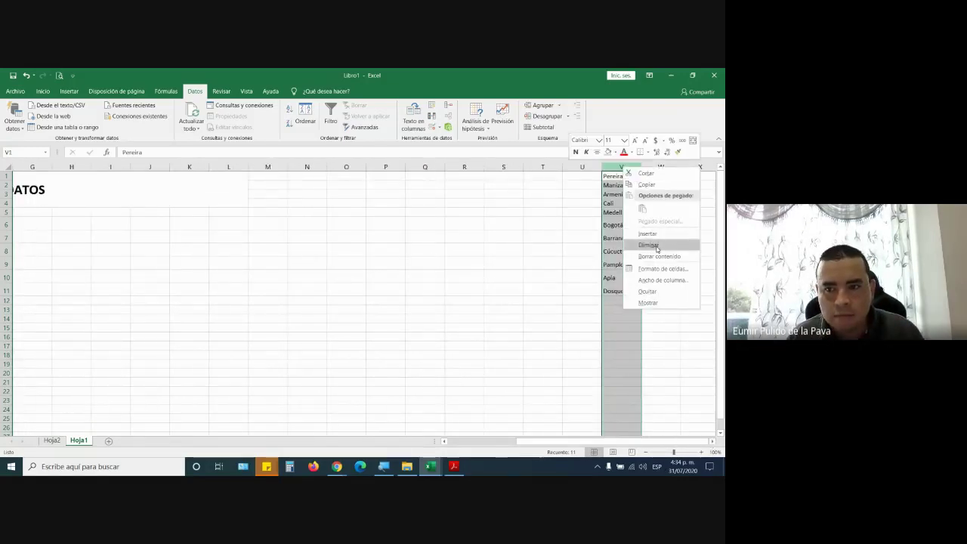
click(43, 91)
click(43, 91)
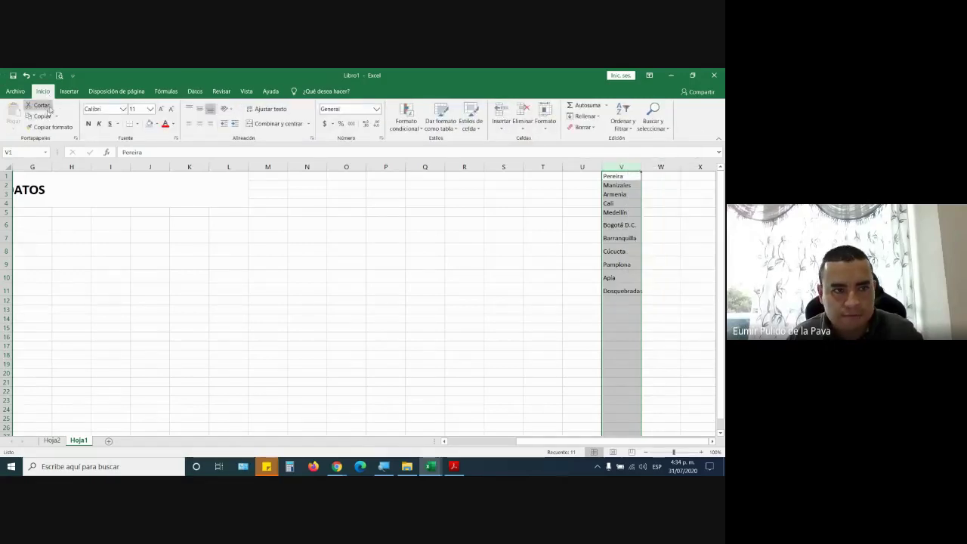
click(41, 106)
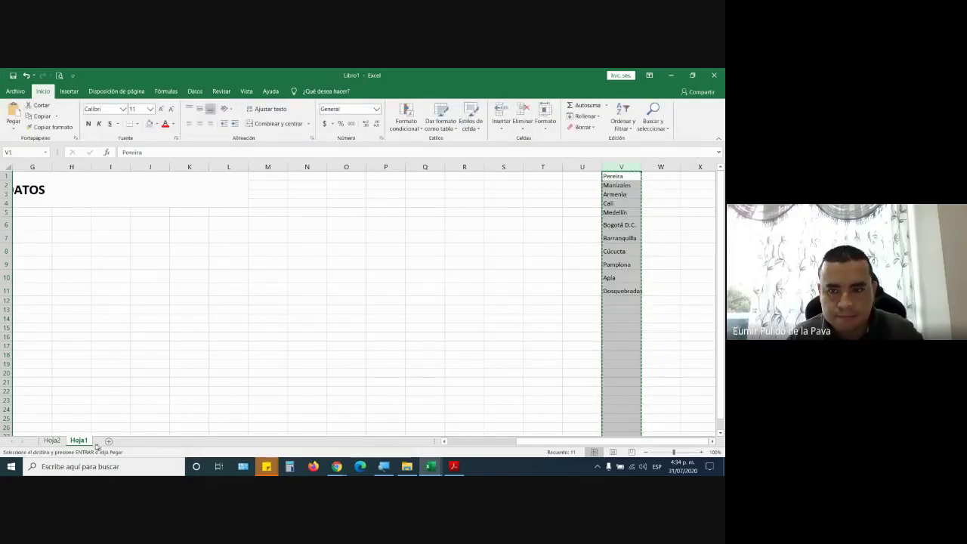
click(51, 440)
click(13, 113)
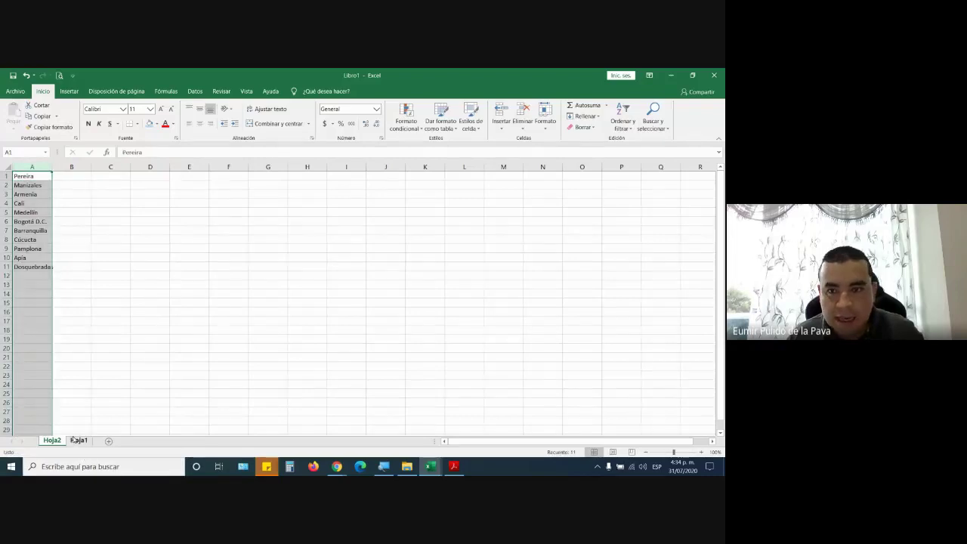
click(79, 440)
drag(574, 442, 491, 441)
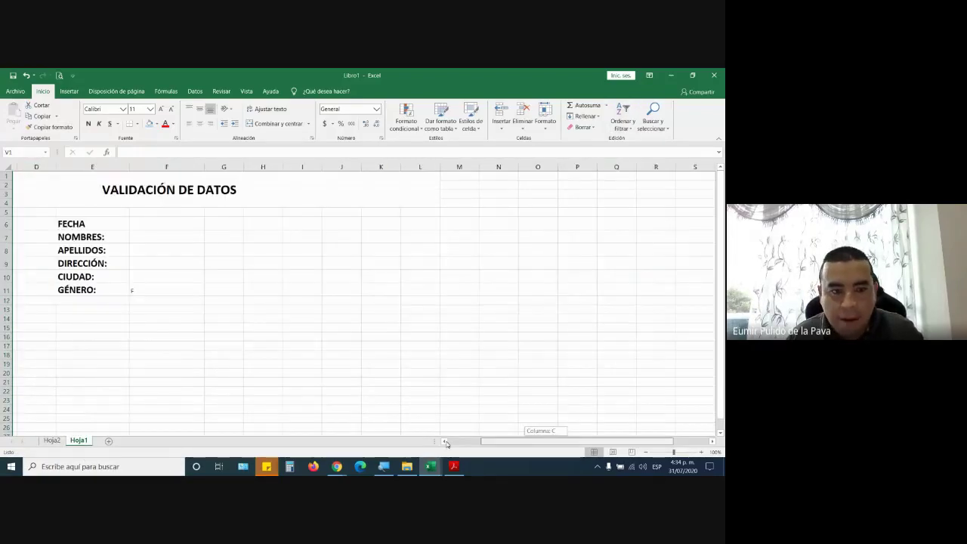
click(337, 276)
click(361, 278)
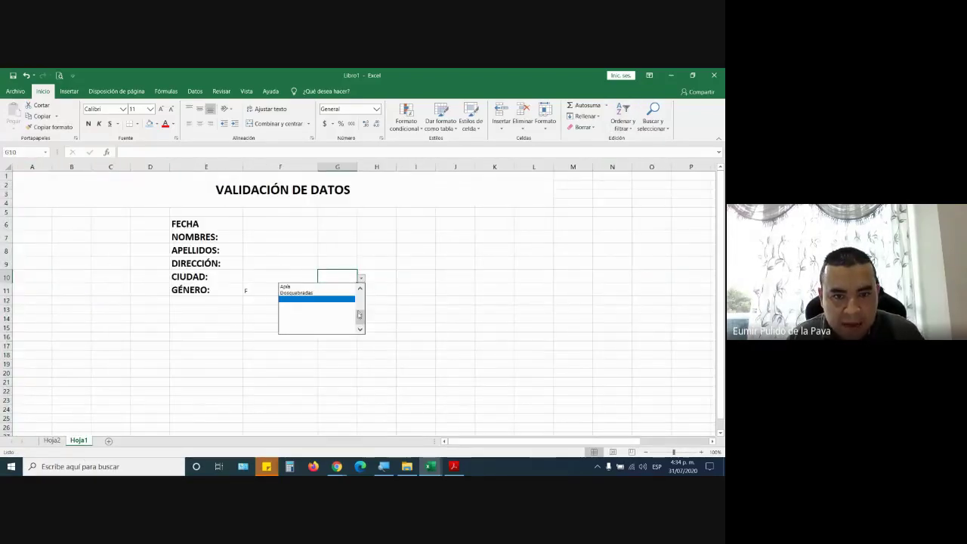
click(361, 278)
click(363, 287)
click(353, 277)
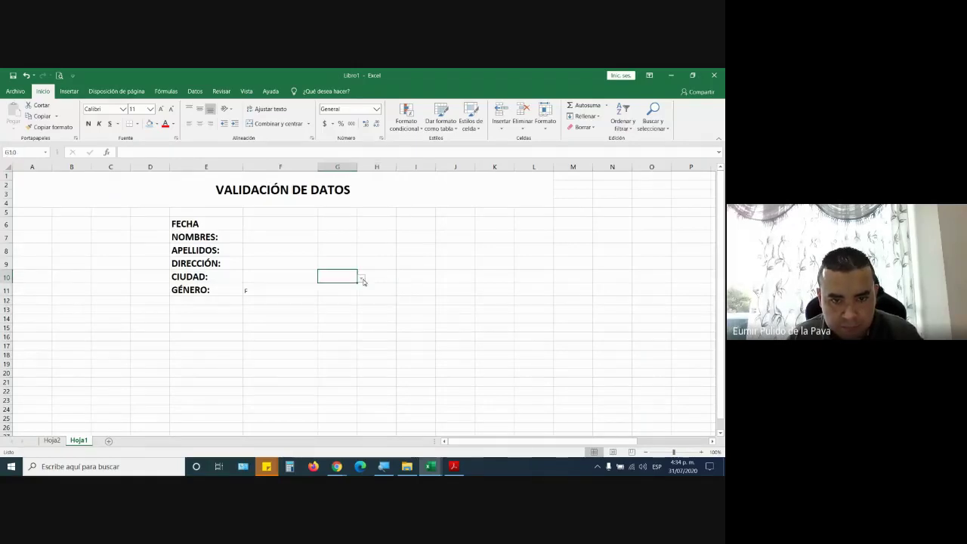
click(361, 279)
click(326, 276)
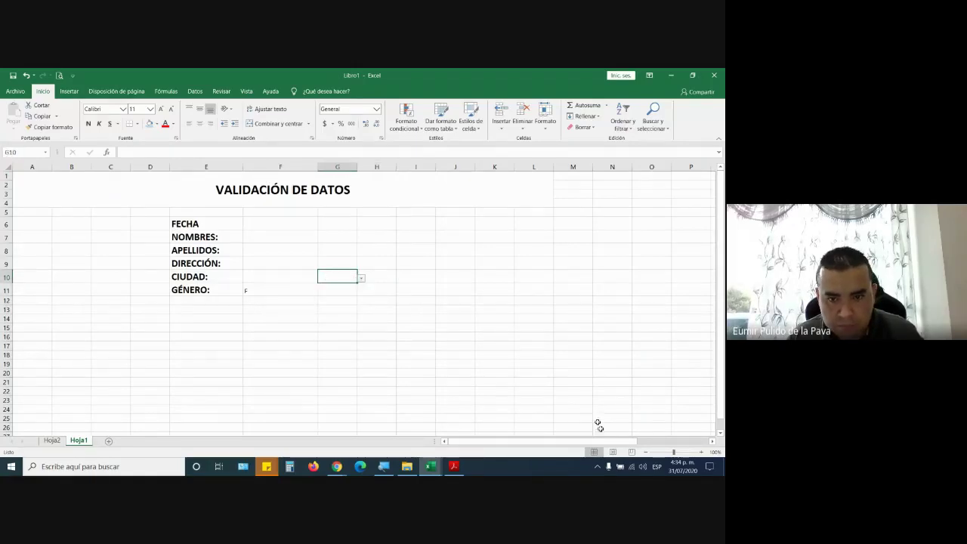
drag(588, 439, 655, 440)
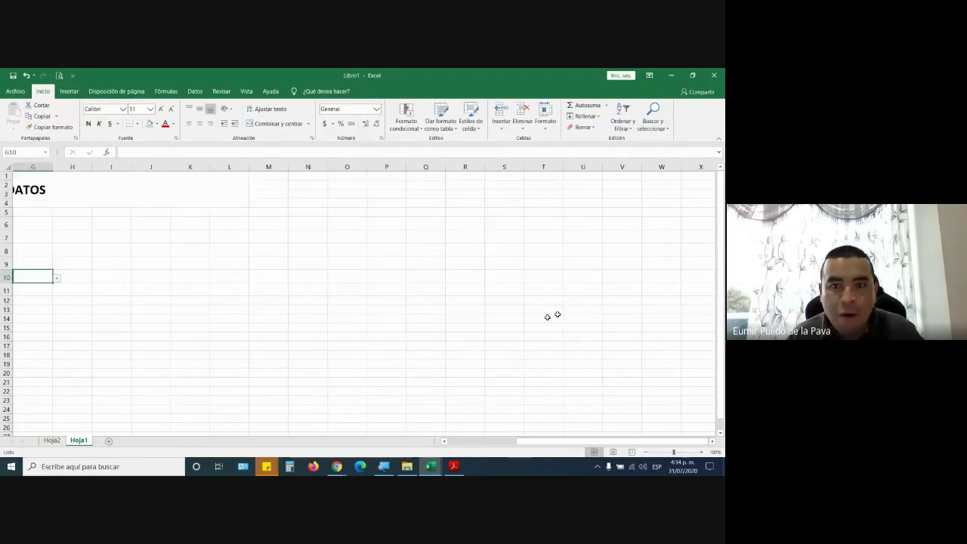
click(49, 440)
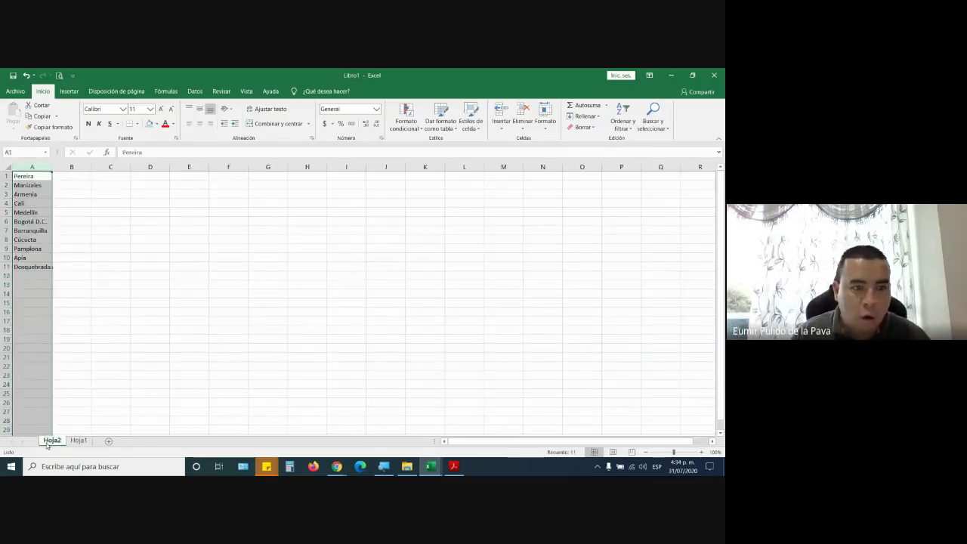
click(78, 441)
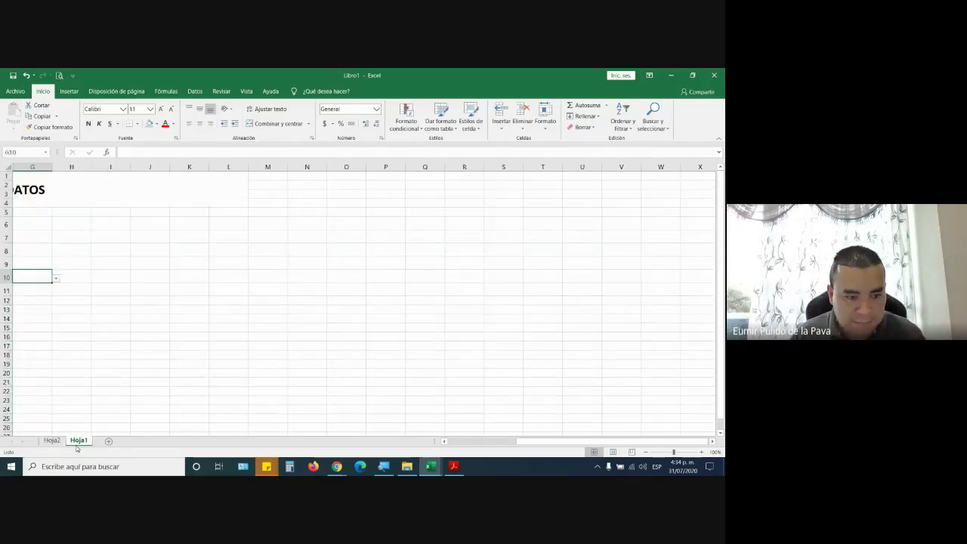
Step: Paste the V1:V11 city list at X1 and delete column V so it lands in column W
key(ctrl+Page_Down)
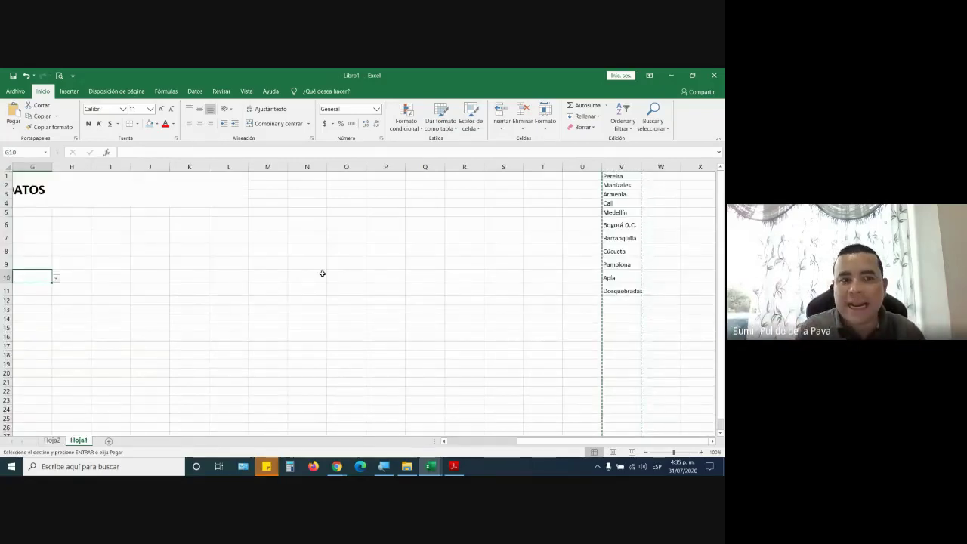
drag(615, 175, 620, 291)
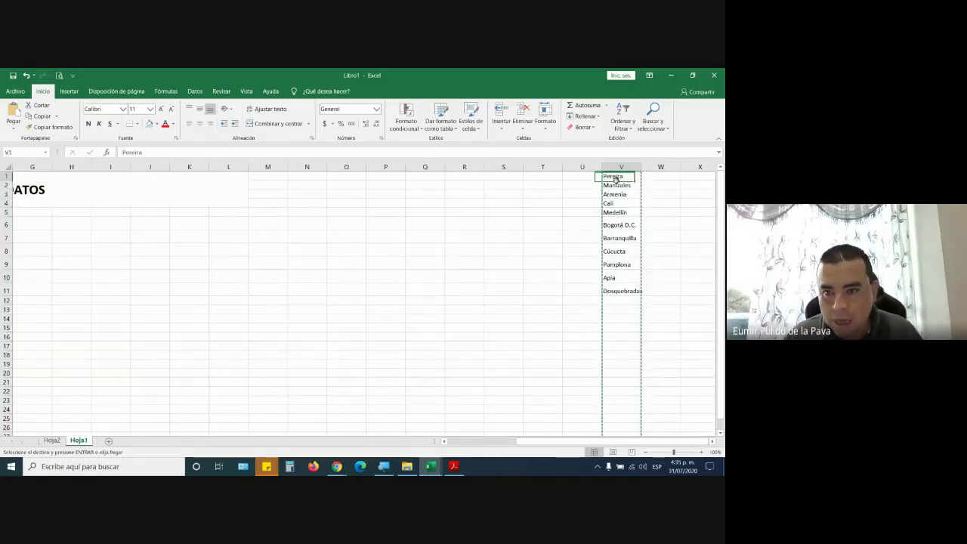
click(700, 175)
key(ctrl+v)
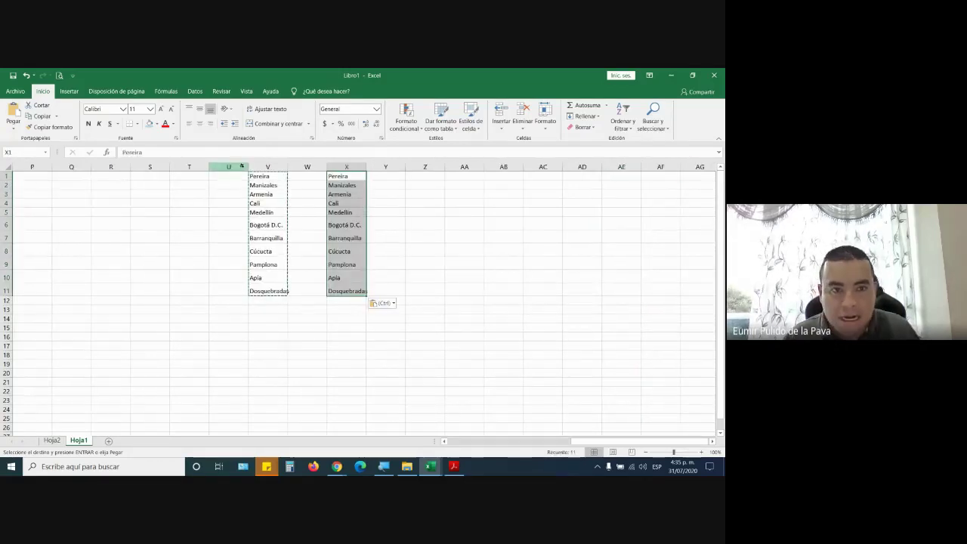
right_click(259, 166)
click(284, 248)
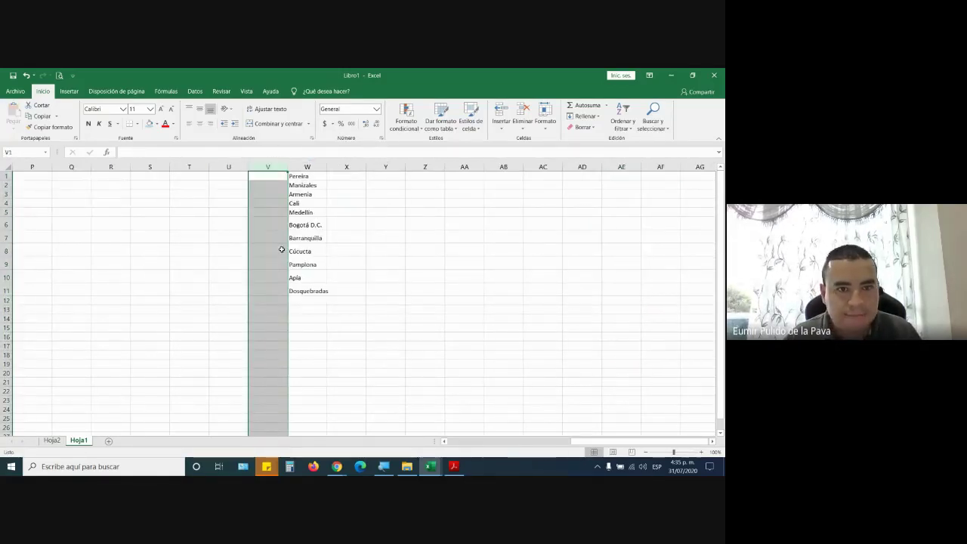
Step: Confirm Hoja2 is empty and select the city list in W1:W11
click(53, 440)
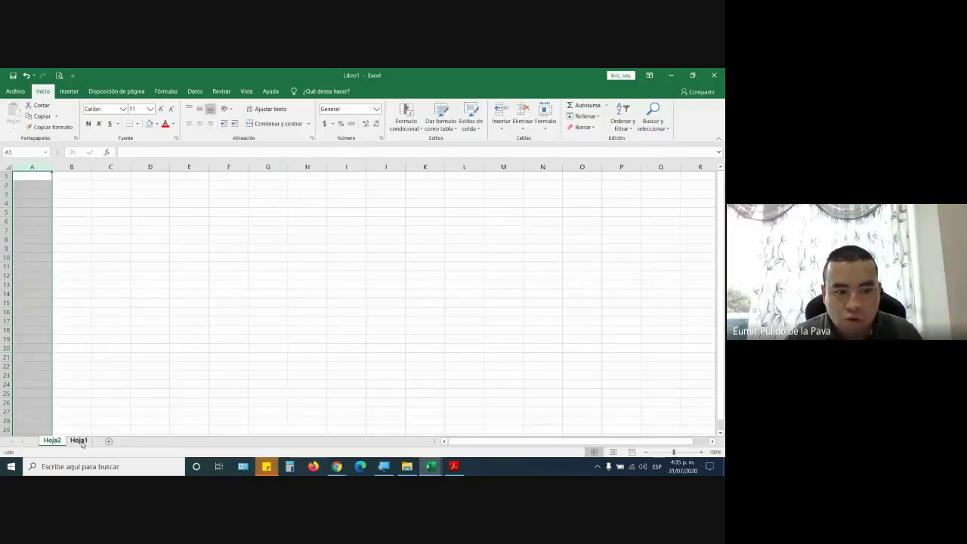
click(79, 440)
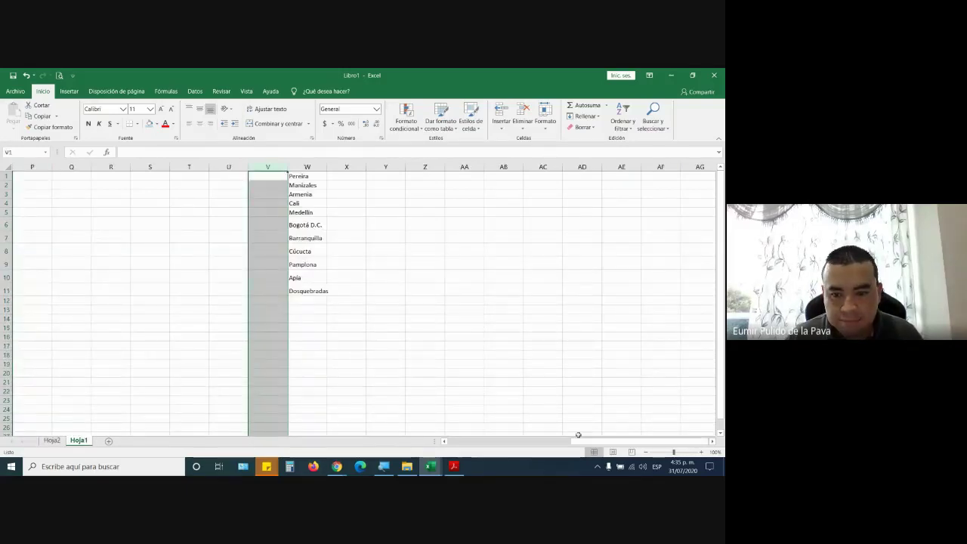
drag(574, 441, 453, 441)
click(340, 272)
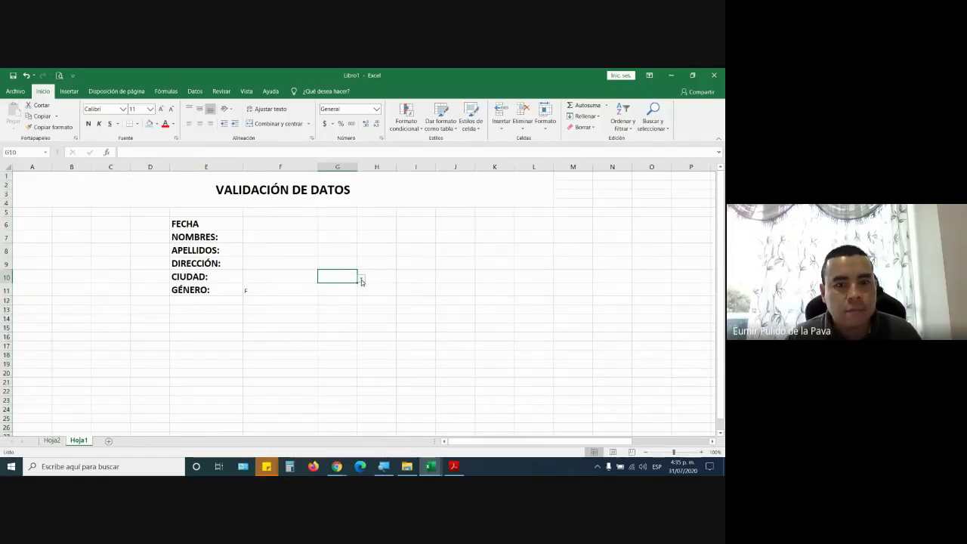
drag(515, 441, 560, 443)
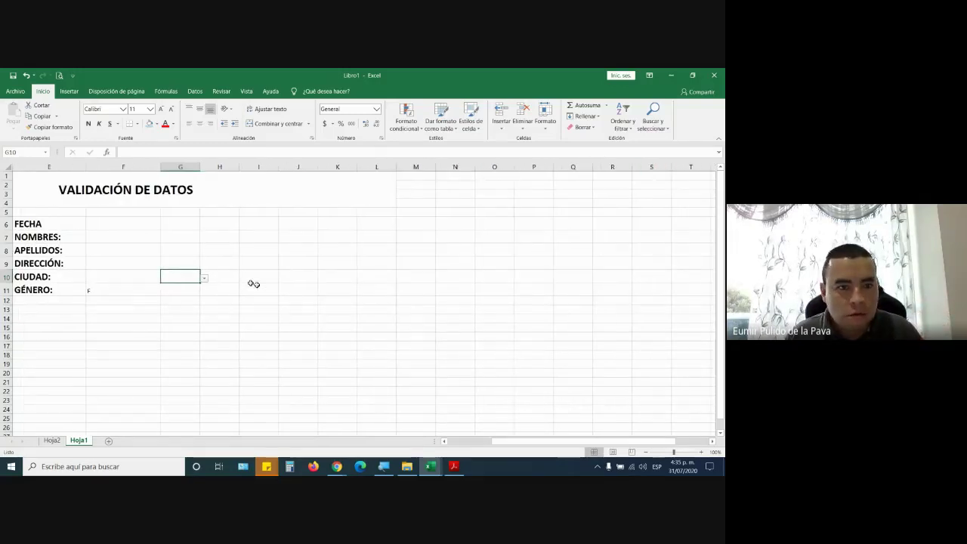
click(205, 278)
click(192, 279)
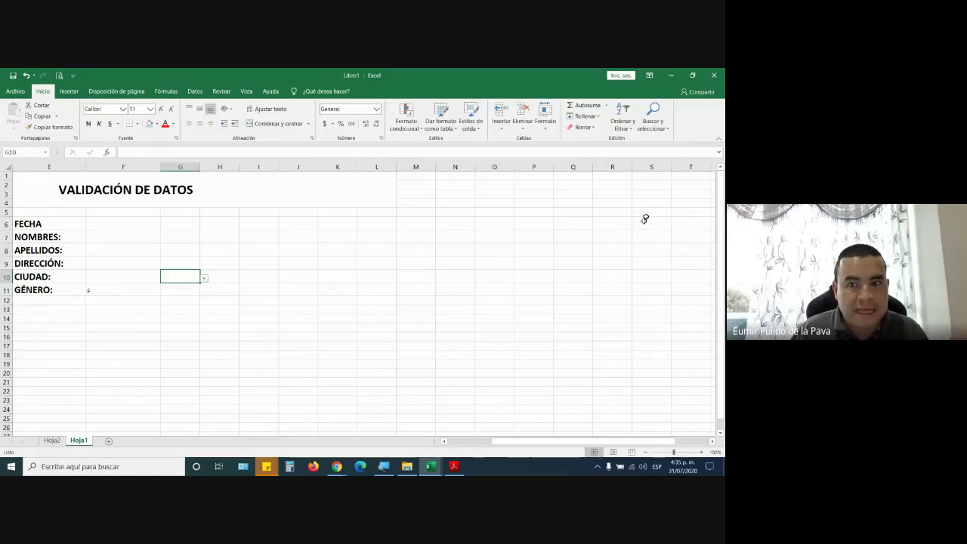
click(54, 441)
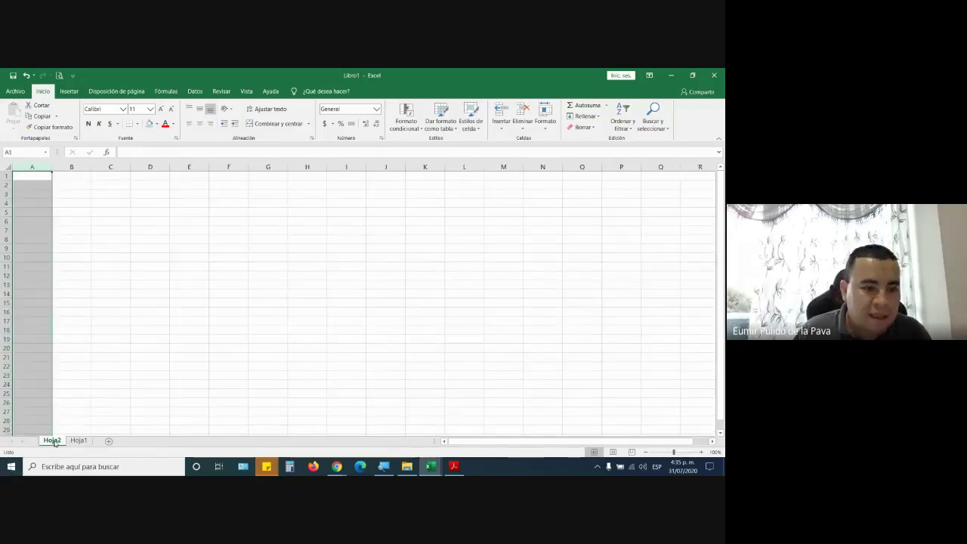
click(78, 441)
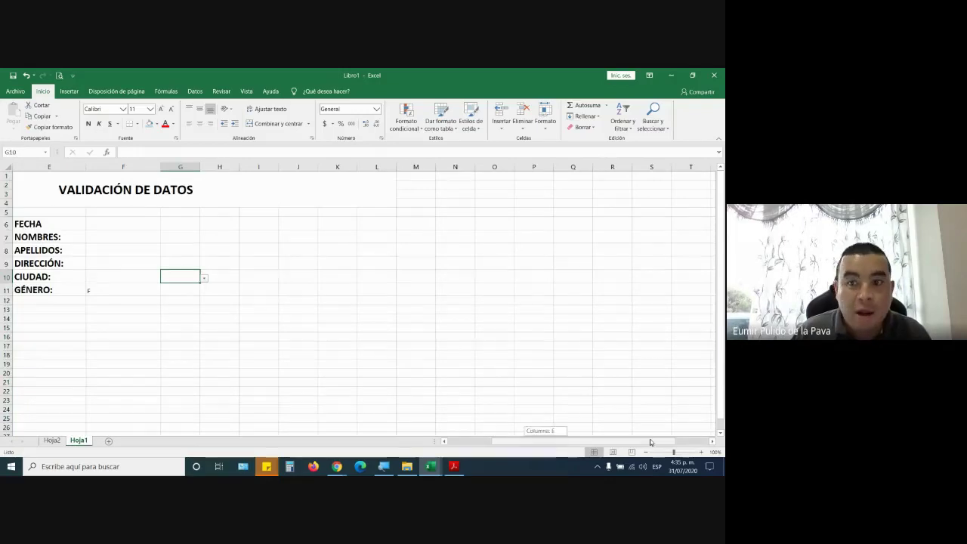
drag(546, 444, 580, 444)
drag(616, 176, 617, 297)
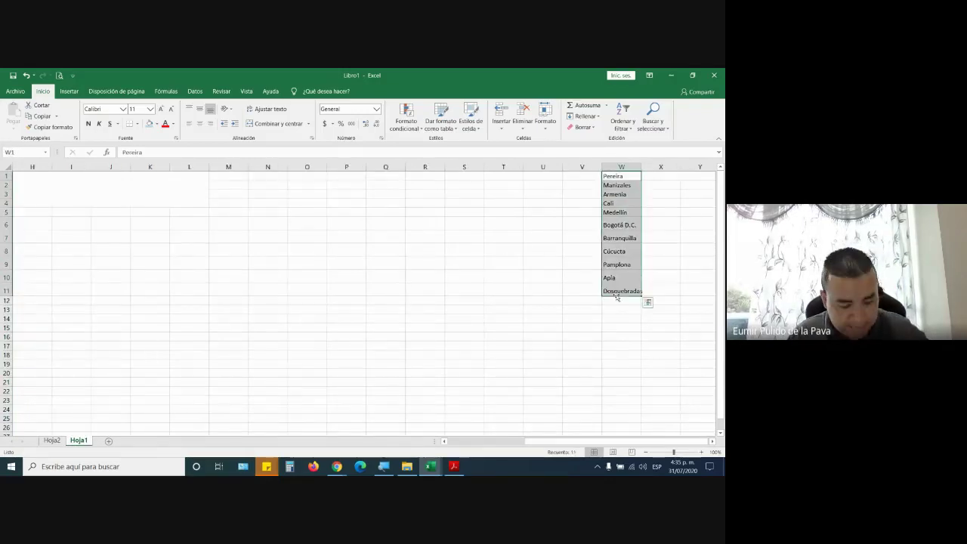
Step: Cut the eleven cities from Hoja1 W1:W11 and paste them at Hoja2 A1
key(ctrl+c)
click(51, 439)
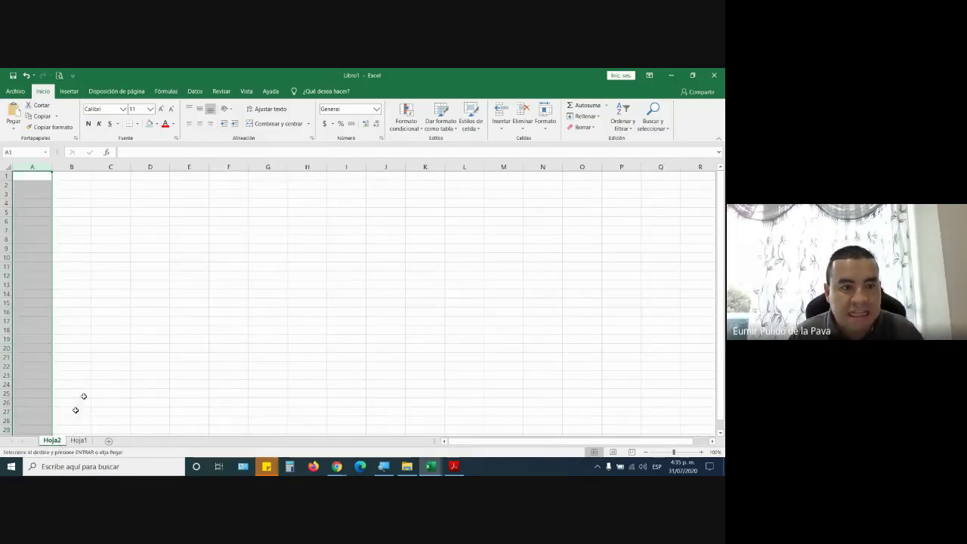
click(28, 176)
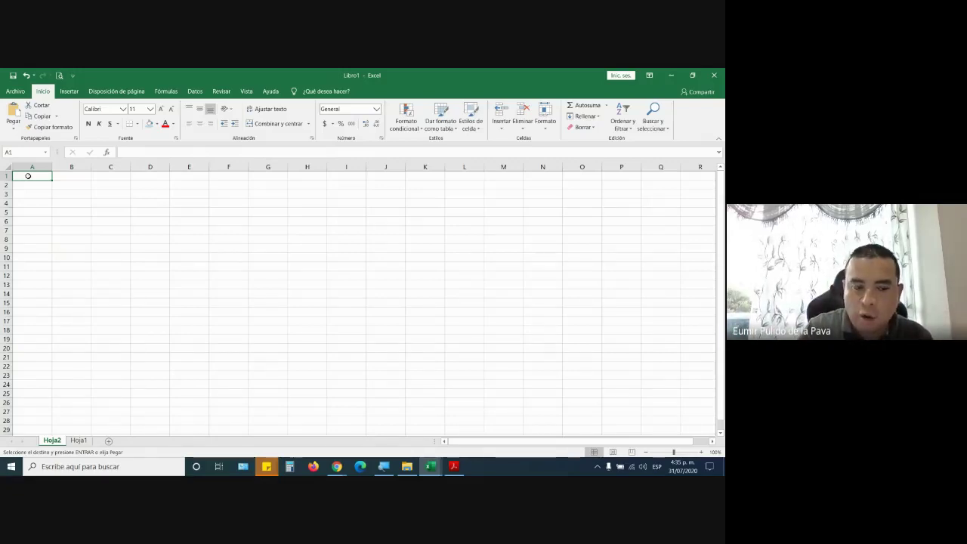
key(Return)
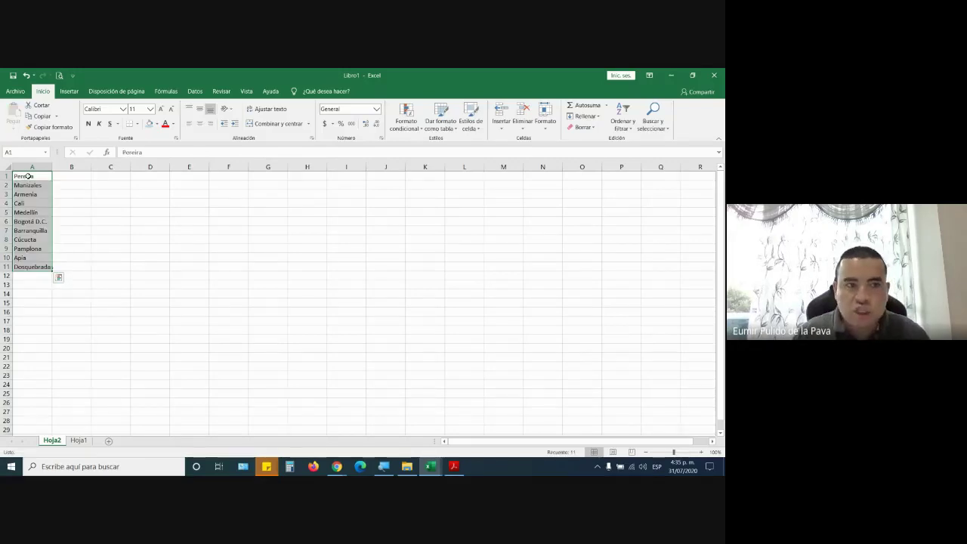
click(78, 440)
click(50, 441)
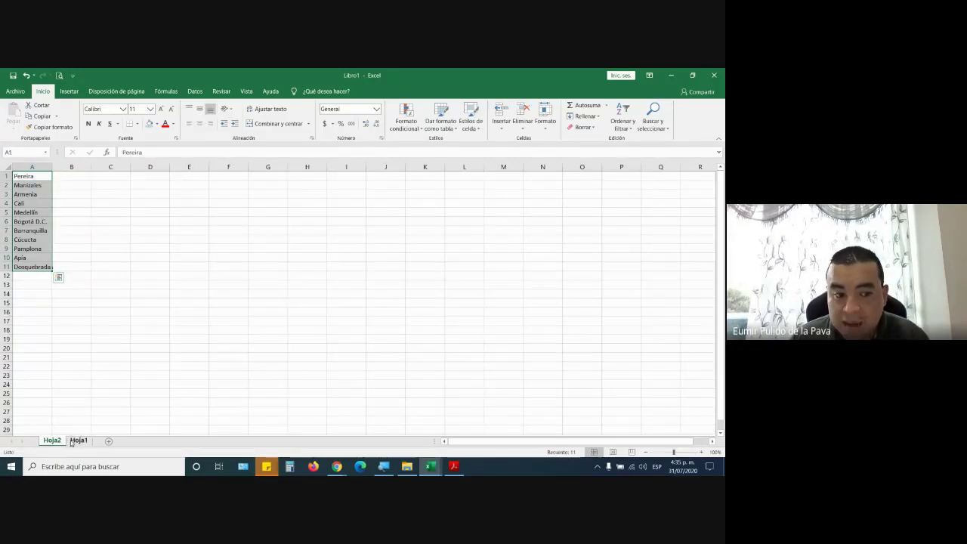
click(78, 440)
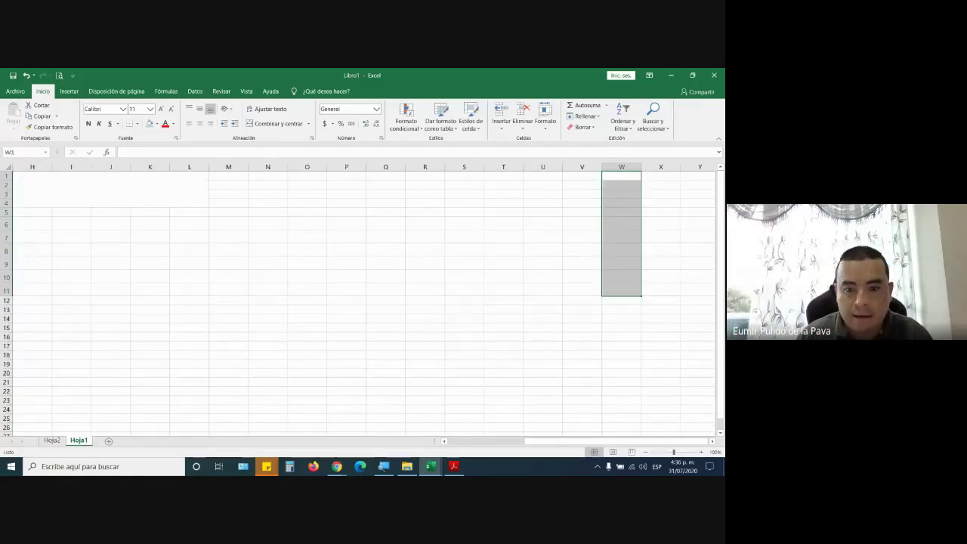
Step: Clear G10's existing data validation with Borrar todos
drag(499, 442, 453, 441)
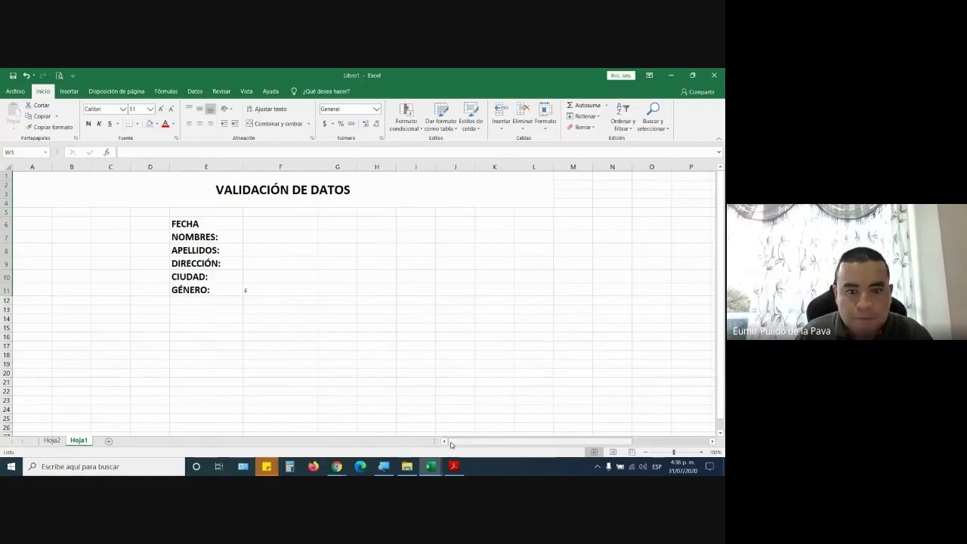
click(341, 278)
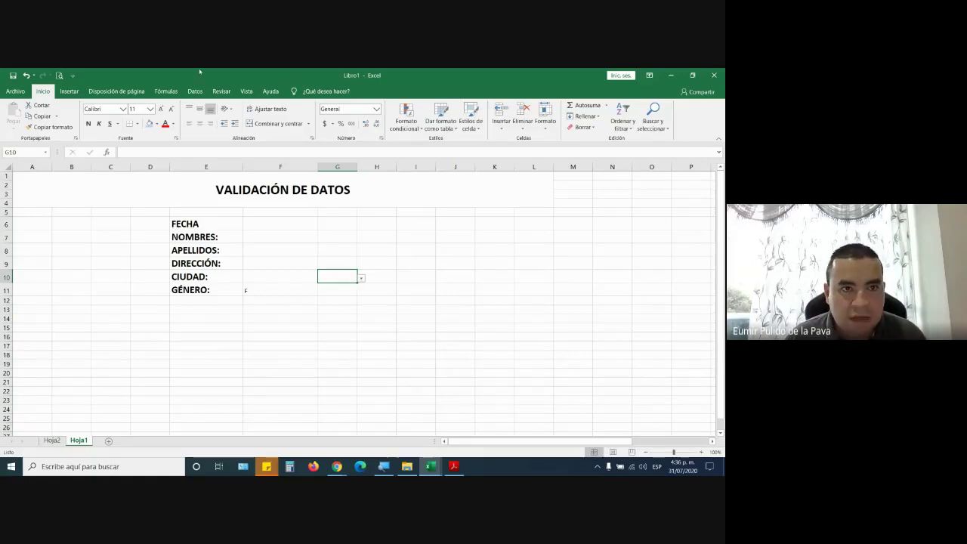
click(195, 91)
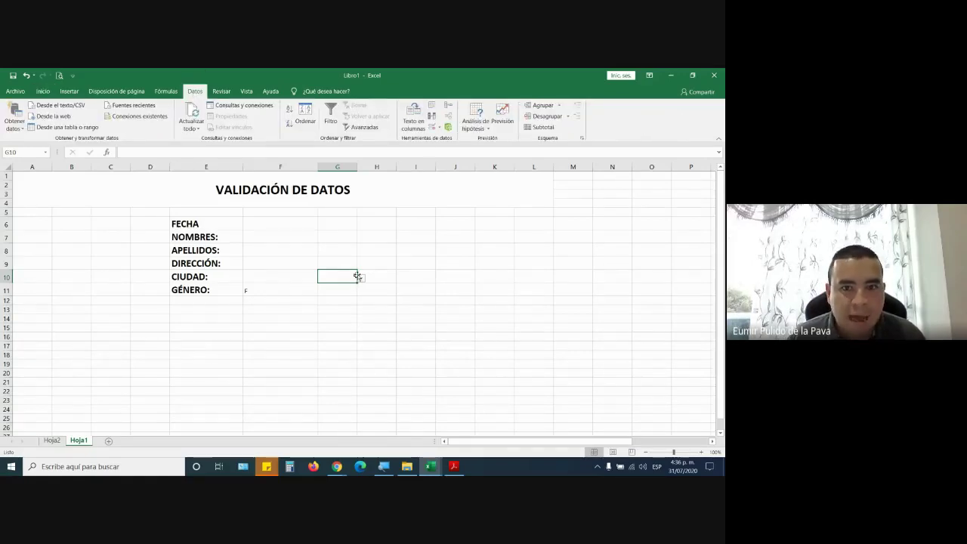
click(432, 127)
click(389, 317)
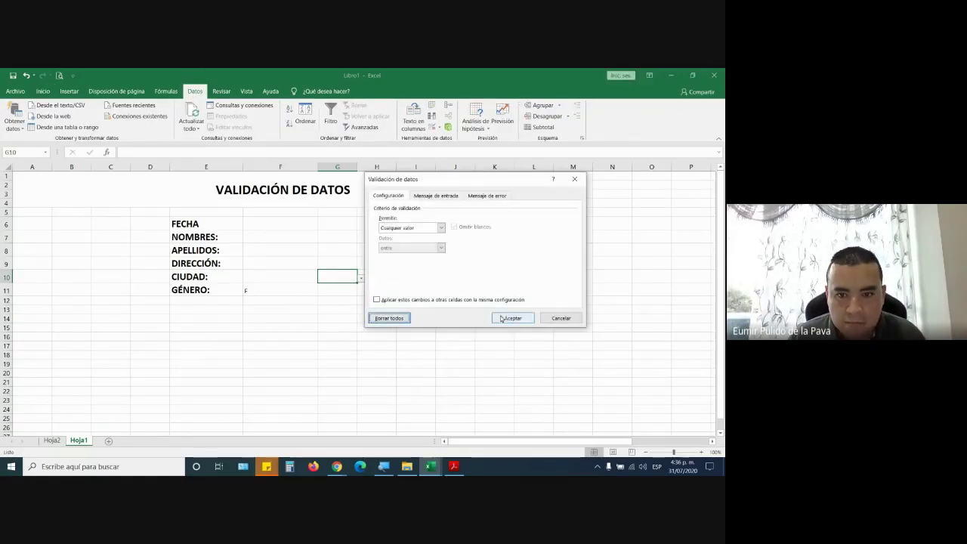
click(511, 318)
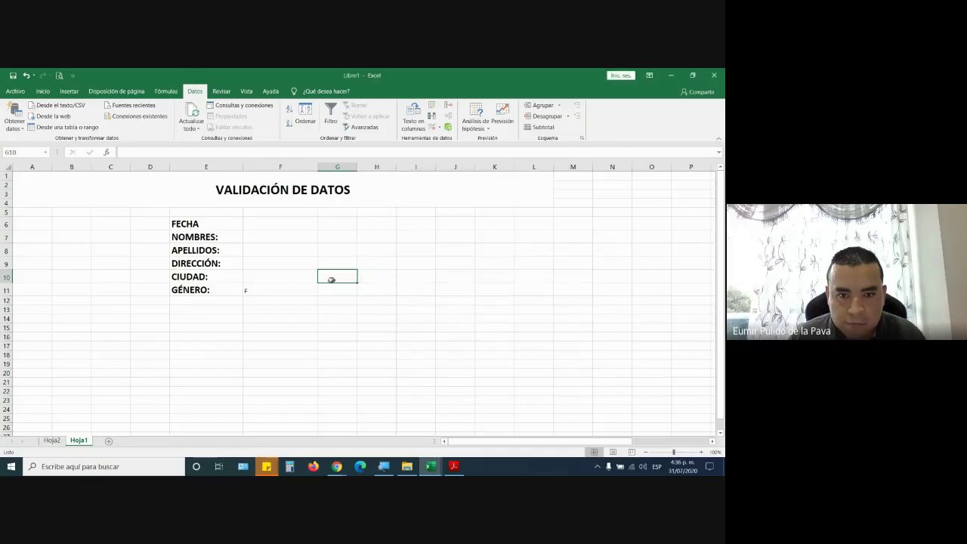
Step: Set G10 to Lista with Origen =Hoja2!$A$1:$A$15 and check the drop-down
click(432, 127)
click(422, 228)
click(415, 258)
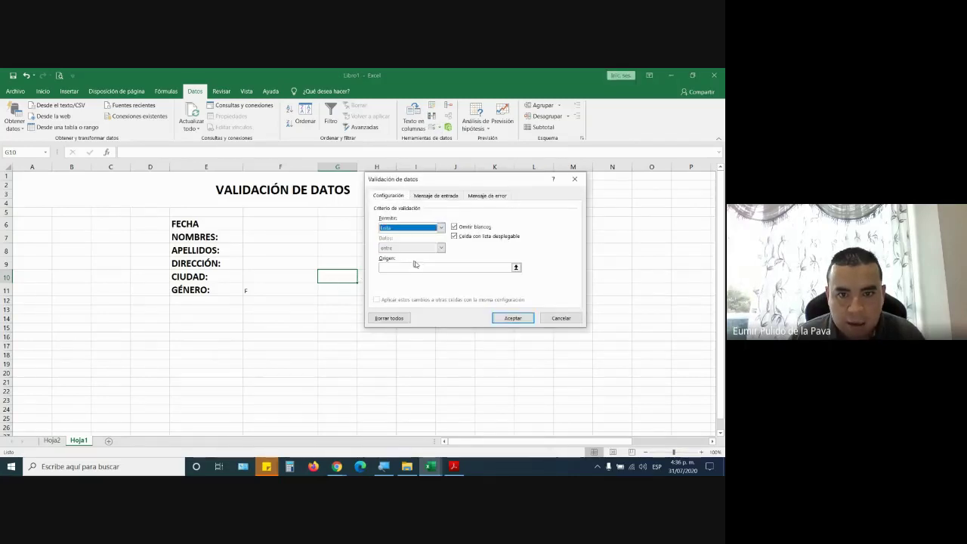
click(415, 267)
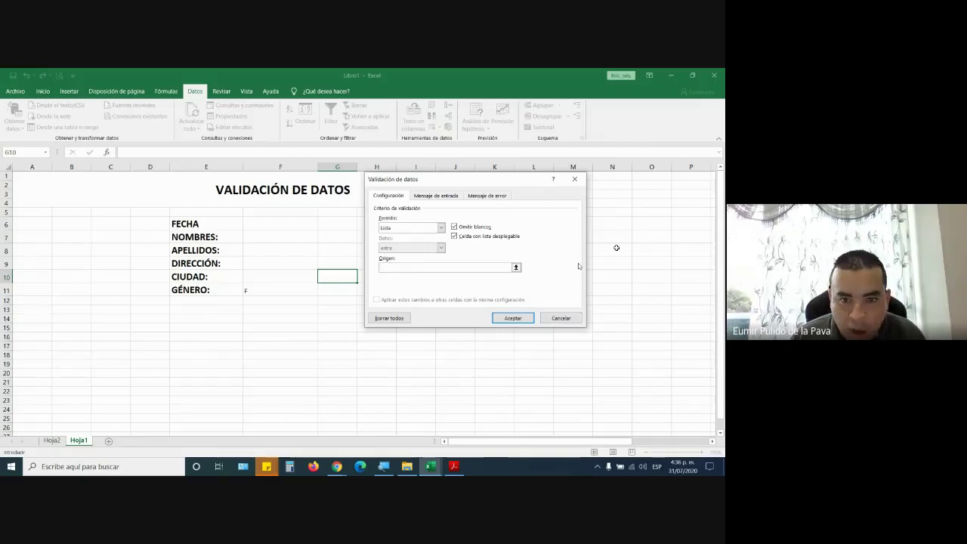
click(51, 439)
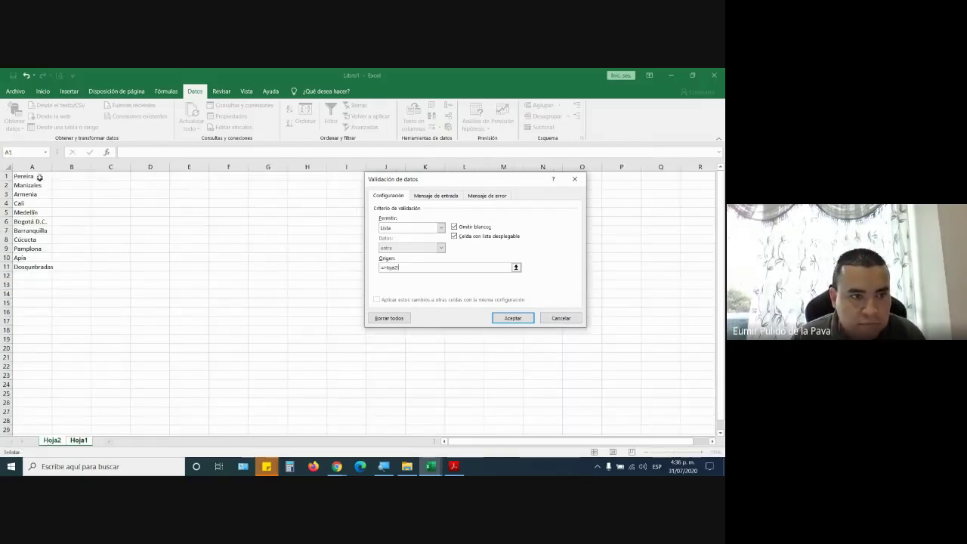
drag(35, 176, 22, 302)
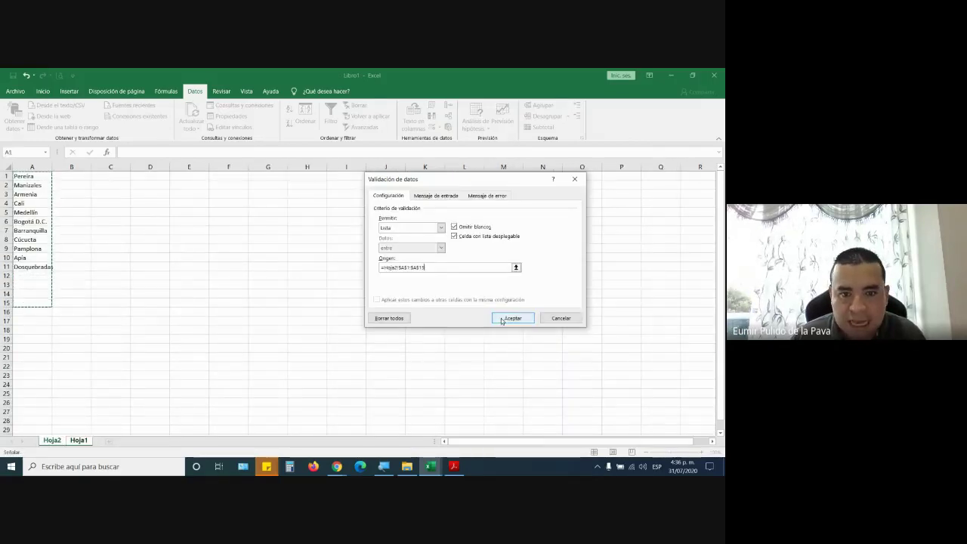
click(502, 318)
click(360, 280)
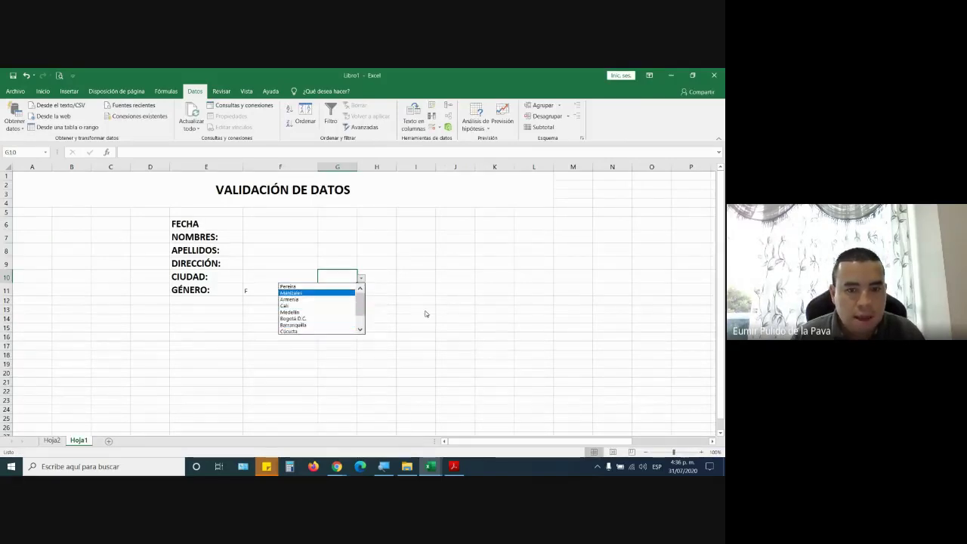
click(51, 441)
Step: Hide Hoja2 with Ocultar, then confirm G10's drop-down still lists the cities
click(79, 440)
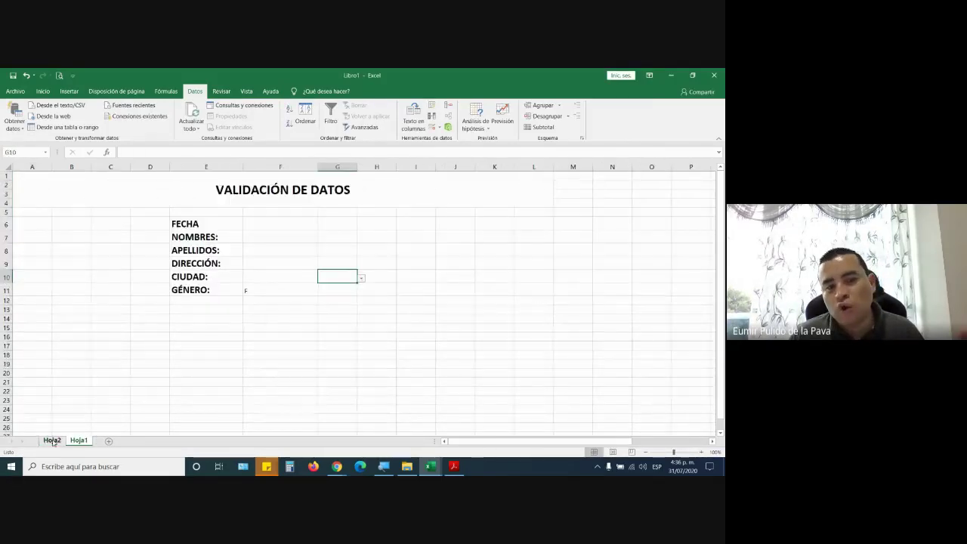
click(51, 441)
right_click(54, 441)
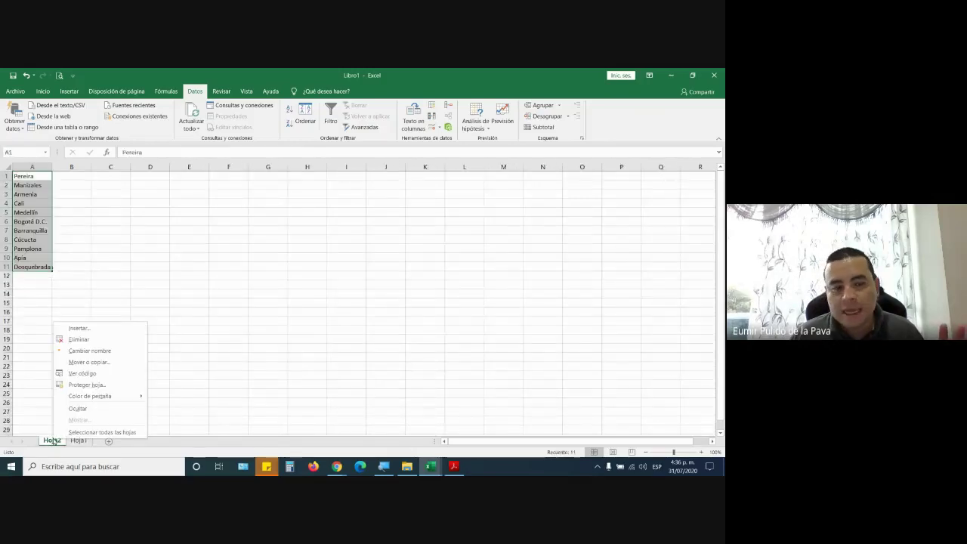
click(83, 407)
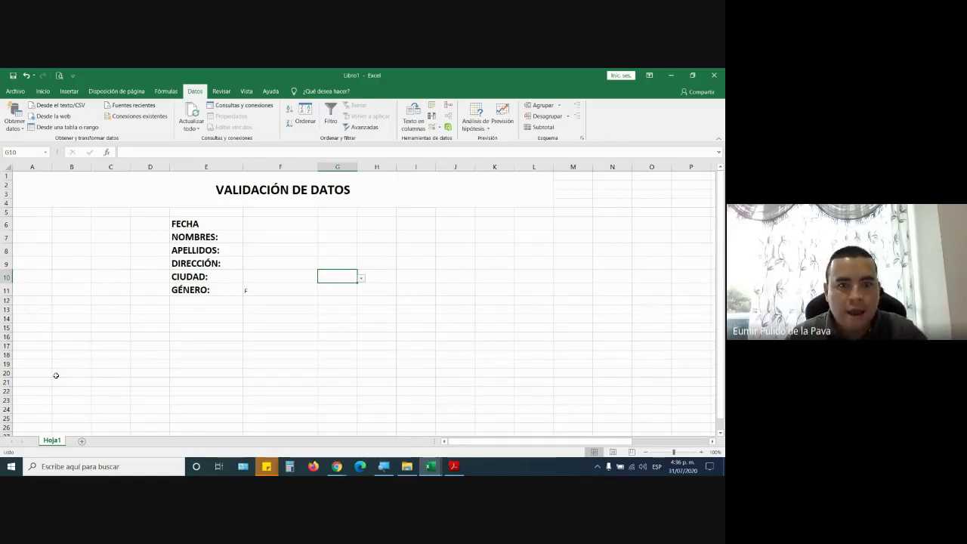
click(360, 278)
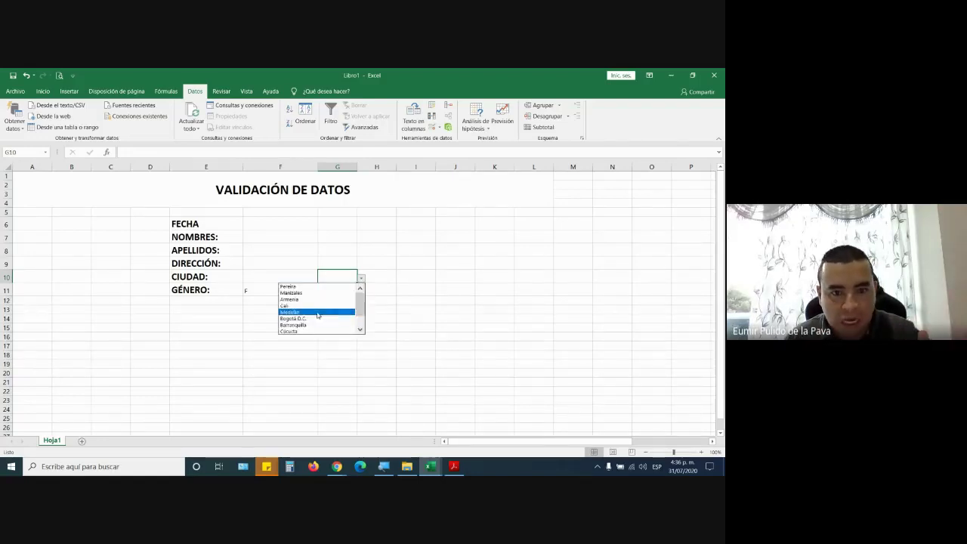
scroll(355, 308, down, 1)
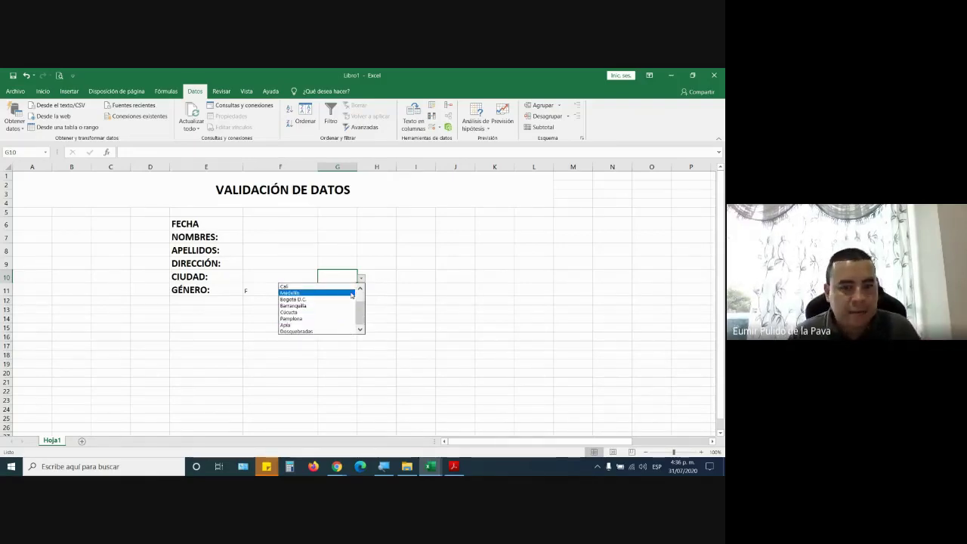
click(352, 279)
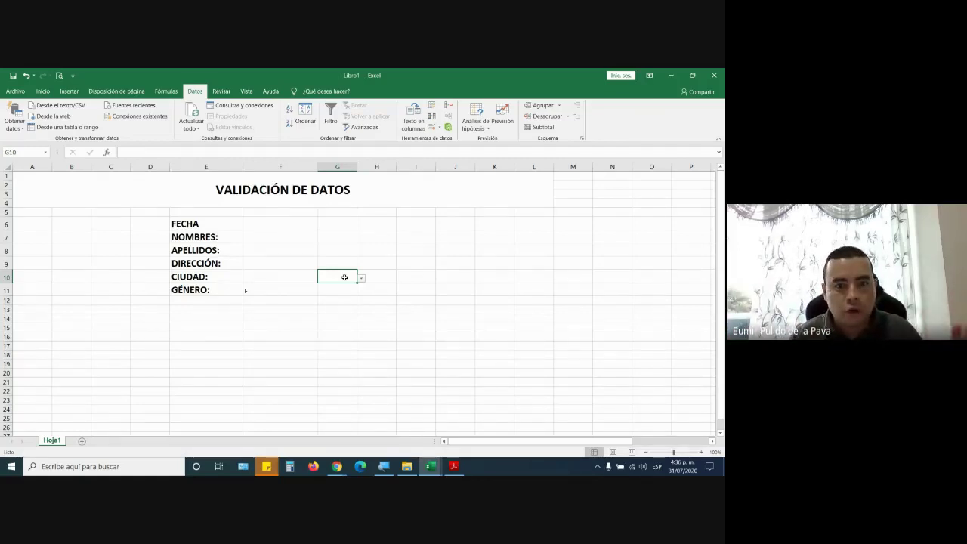
click(383, 466)
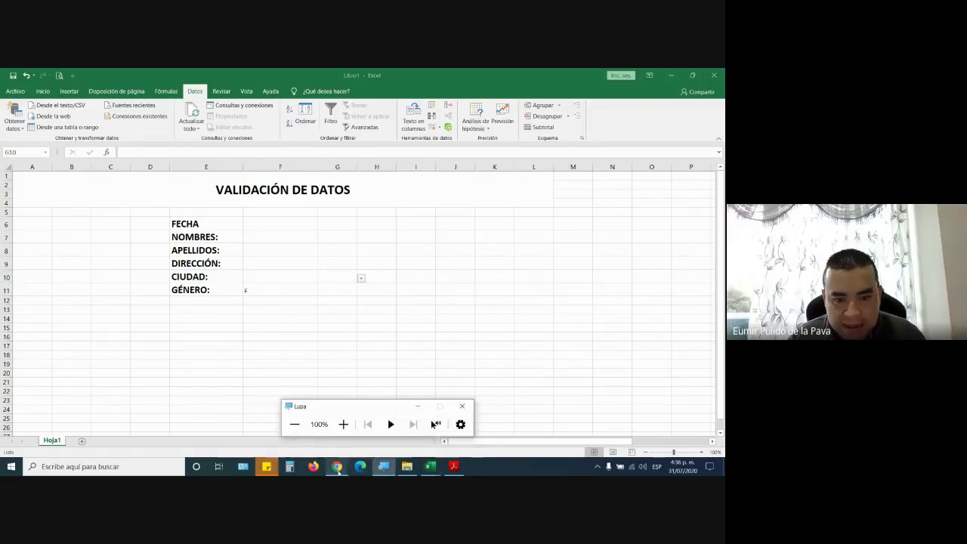
click(337, 466)
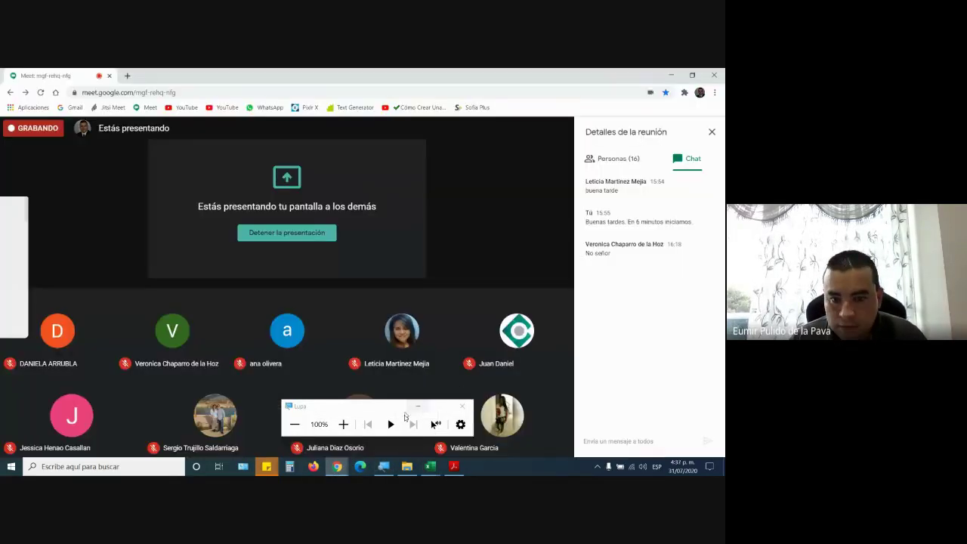
click(414, 407)
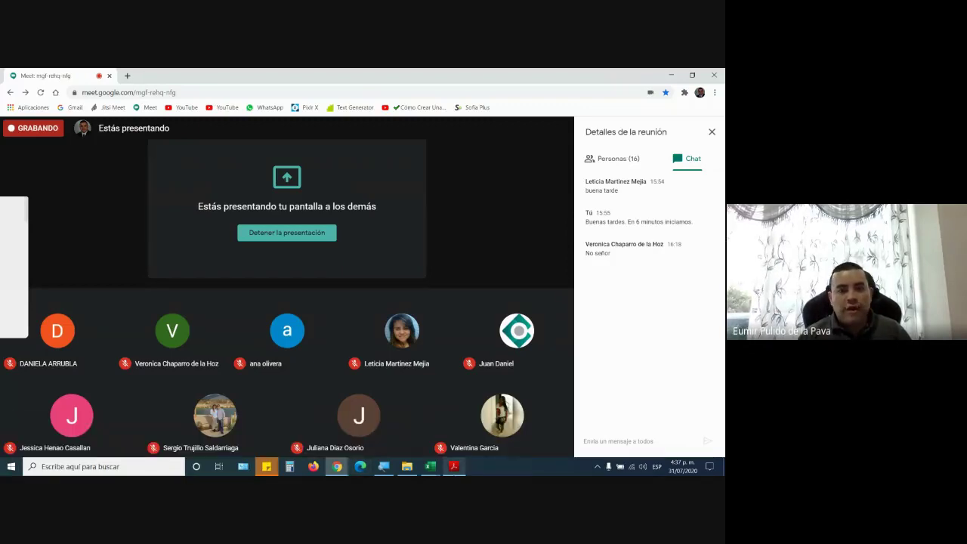
click(430, 466)
click(405, 439)
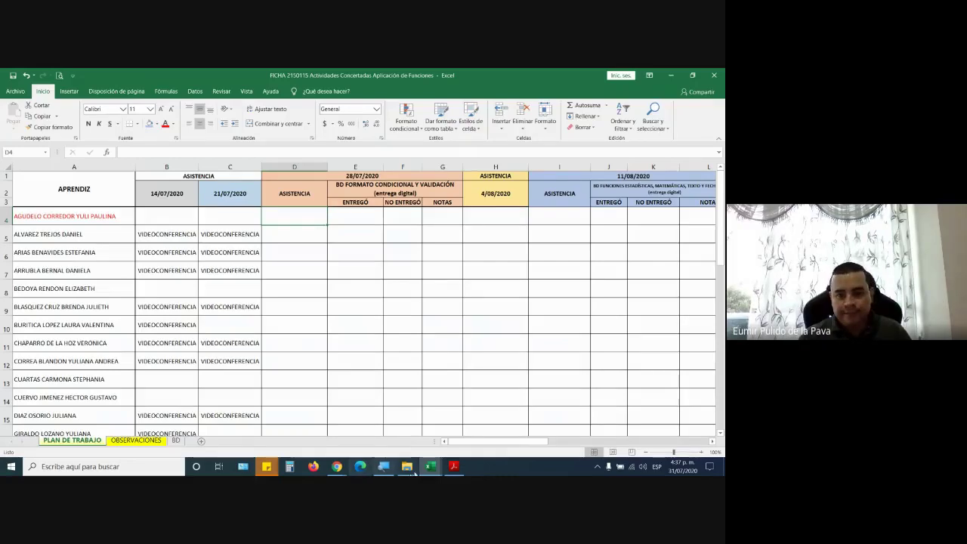
click(443, 468)
click(444, 468)
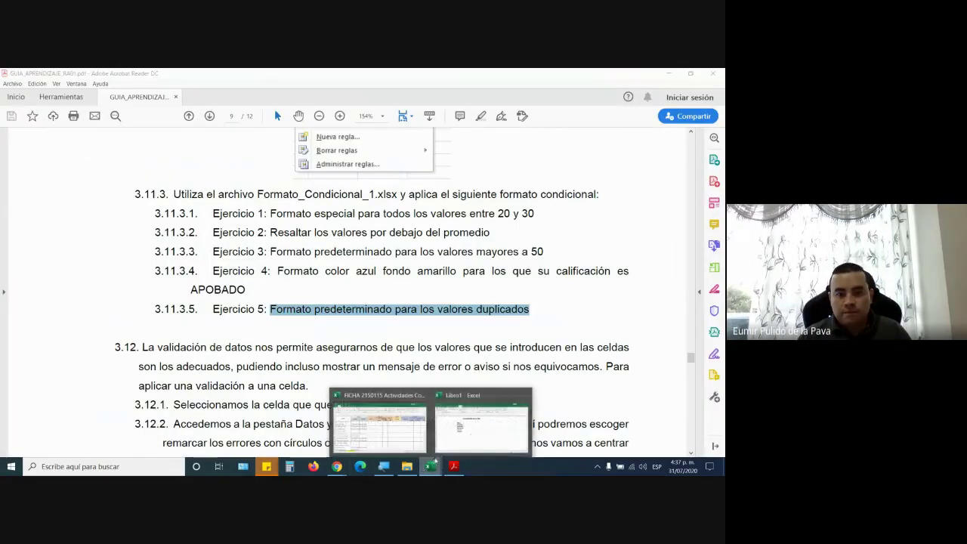
click(435, 435)
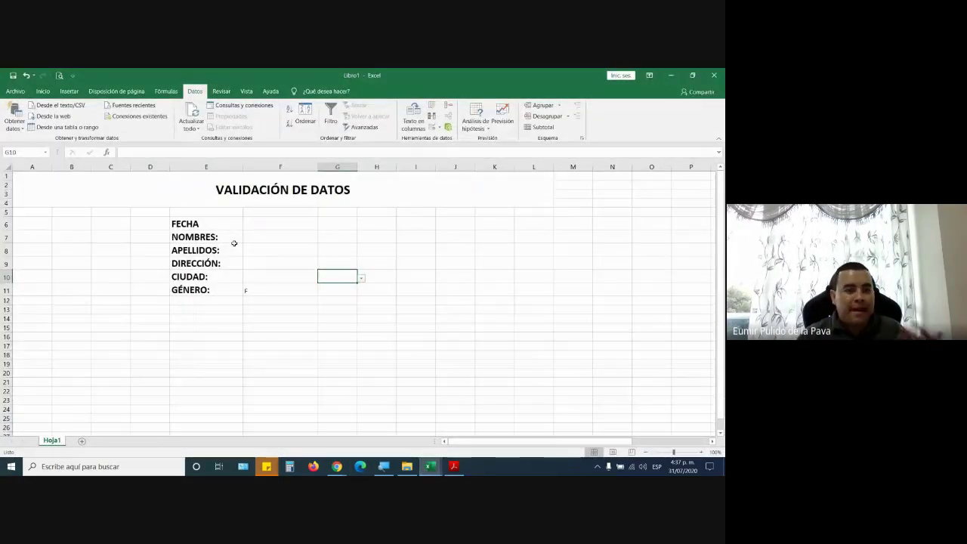
Step: Label E12 as EDAD: and start typing the age note in G12
click(263, 288)
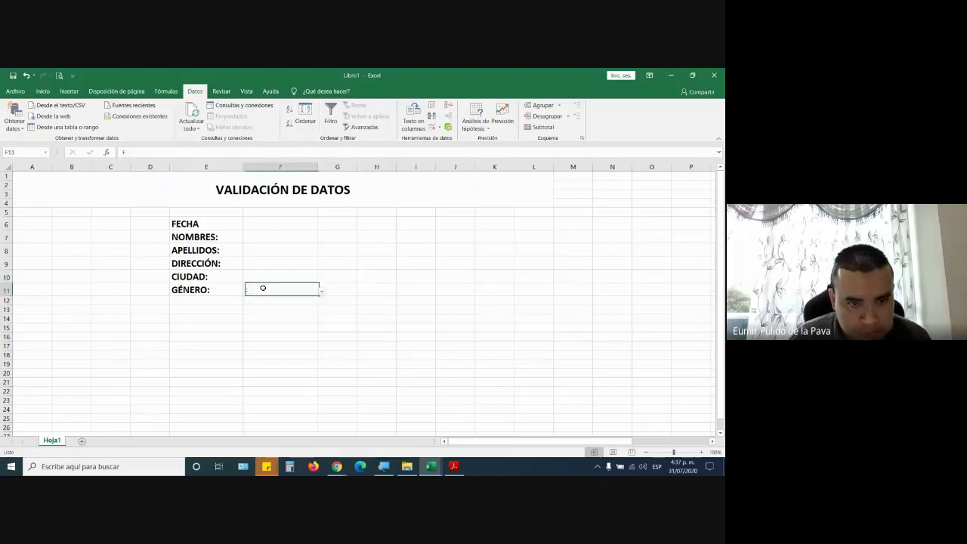
click(216, 302)
text(EDAD)
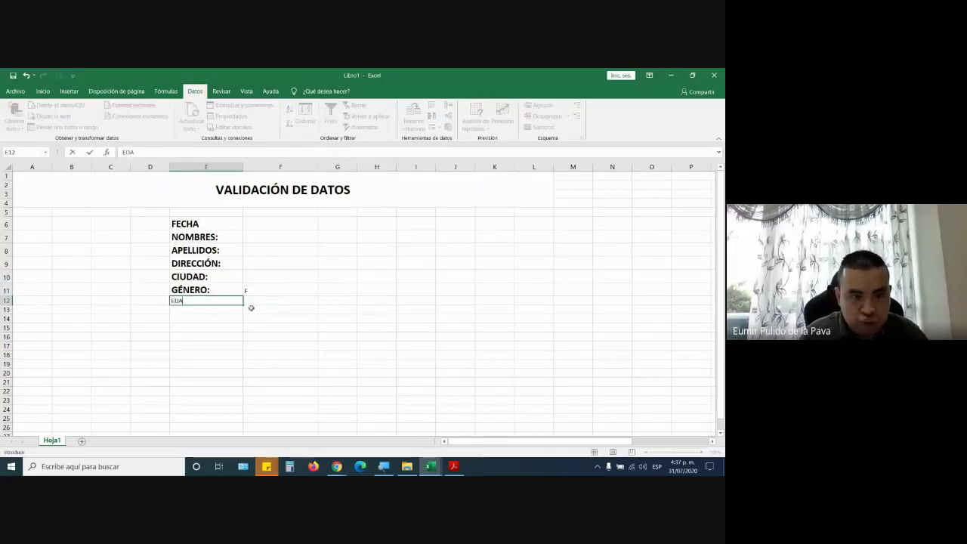
text(:)
click(251, 306)
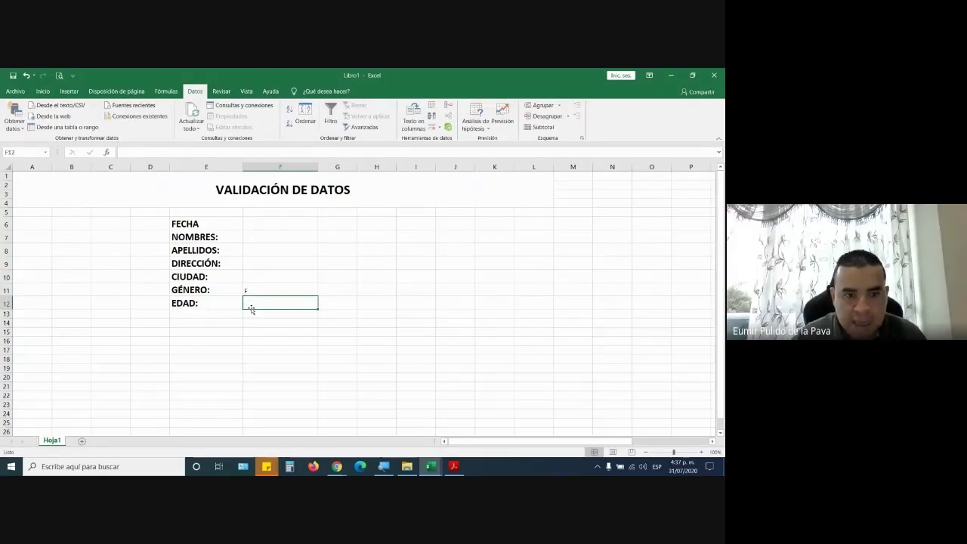
click(345, 299)
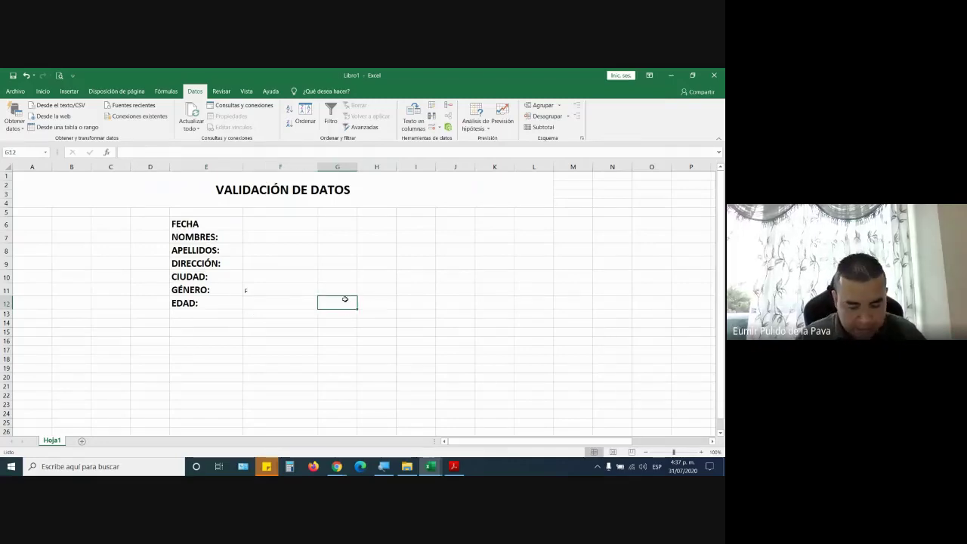
text(Sólo s)
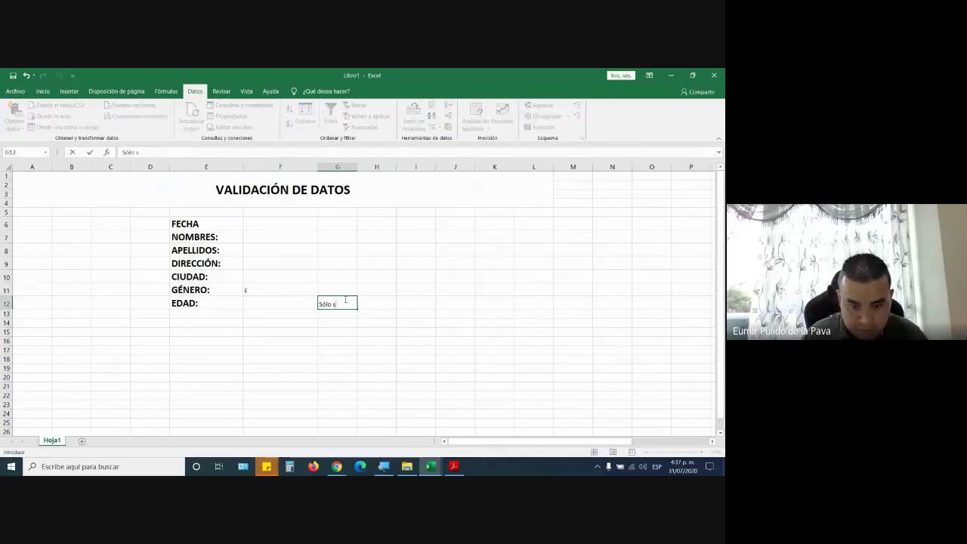
text(e permite)
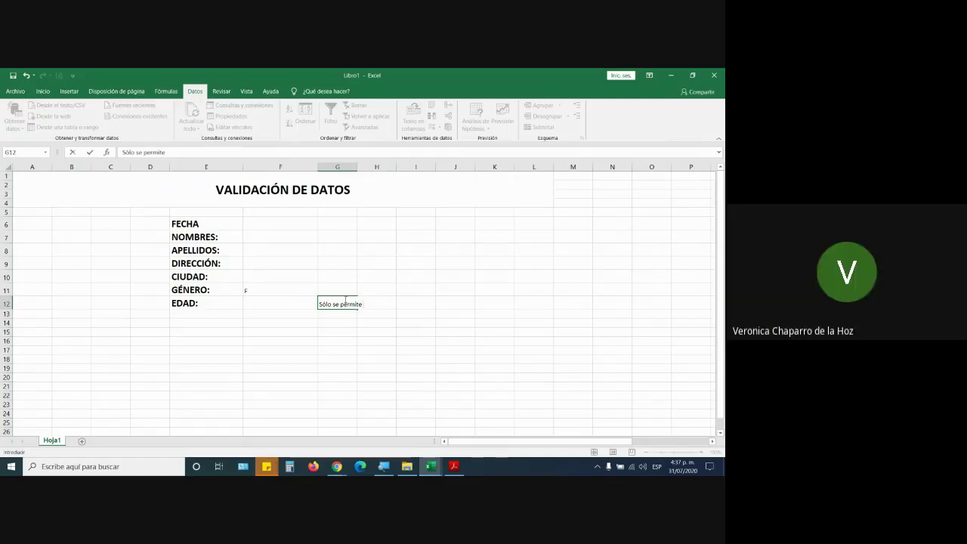
text( registrar personas mayo)
text(res)
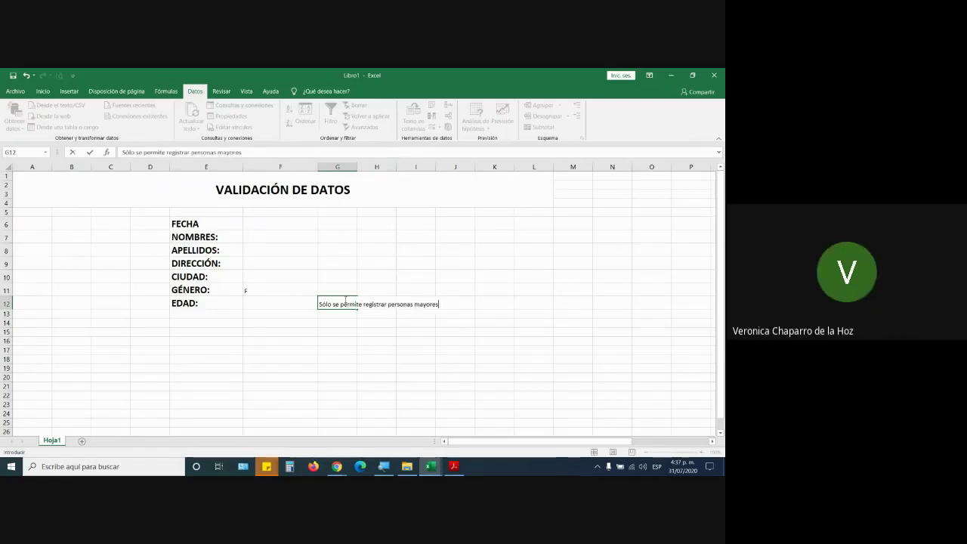
text( de edad)
Step: Enter the age note in G12, then merge, centre and wrap it across G12:K12
key(Return)
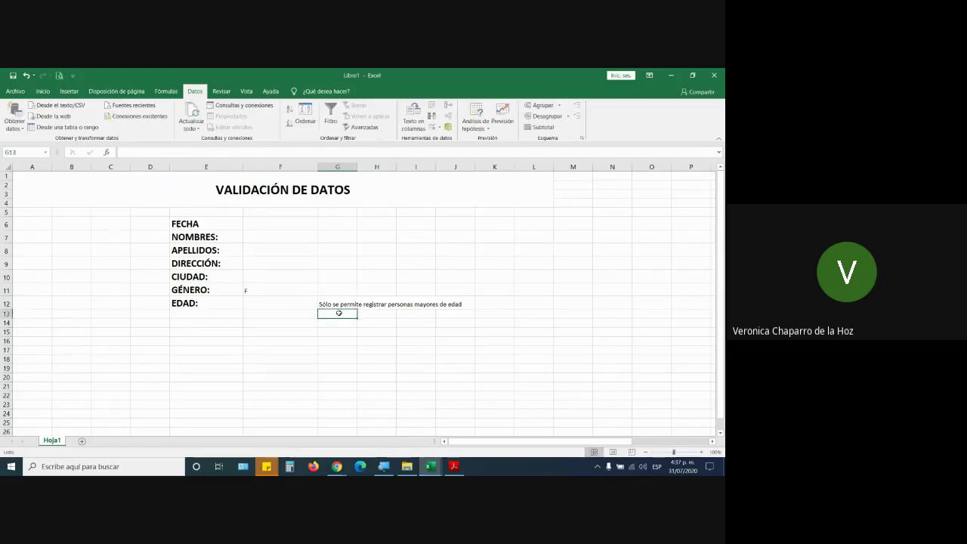
click(339, 303)
drag(339, 302, 506, 302)
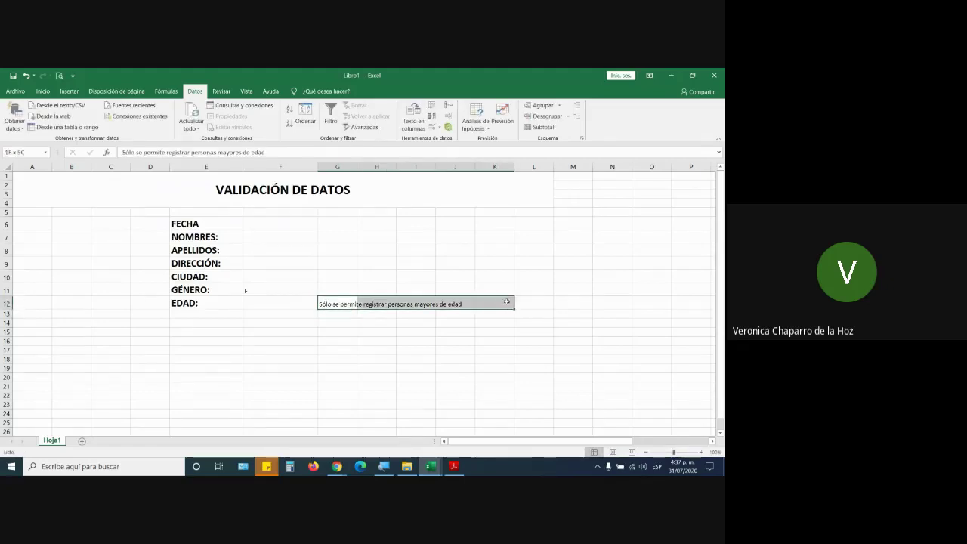
click(43, 92)
click(264, 124)
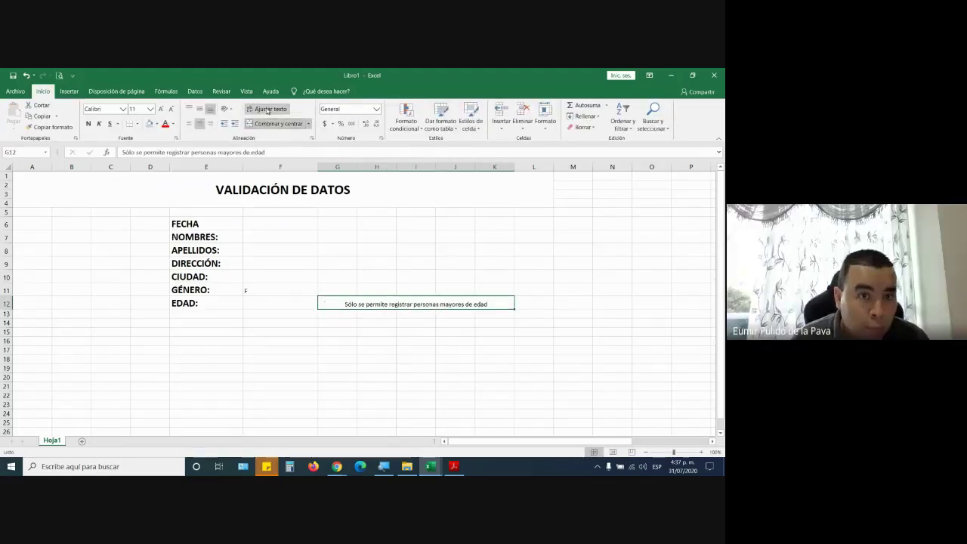
click(267, 109)
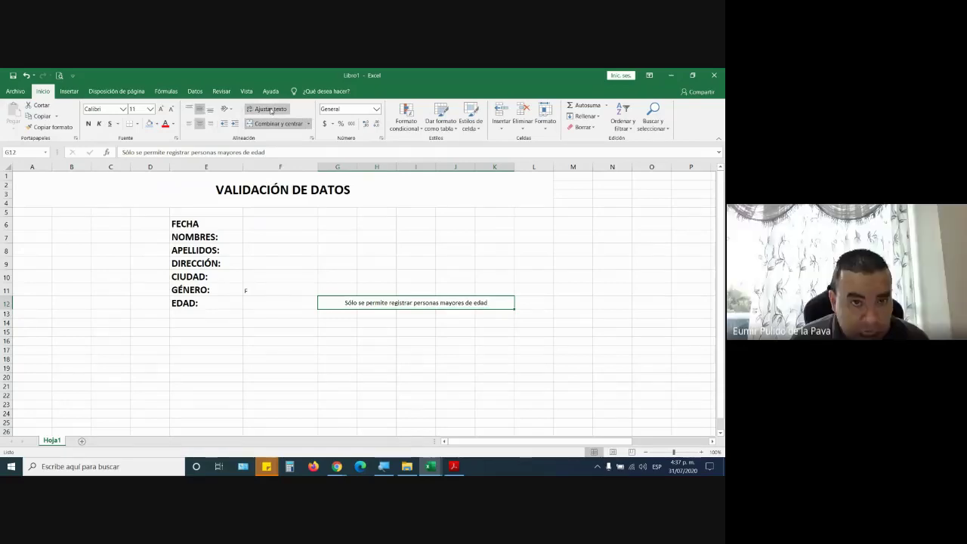
Step: Make the note bold at a larger font size 16 with a yellow fill
click(161, 109)
click(161, 110)
click(161, 109)
click(87, 125)
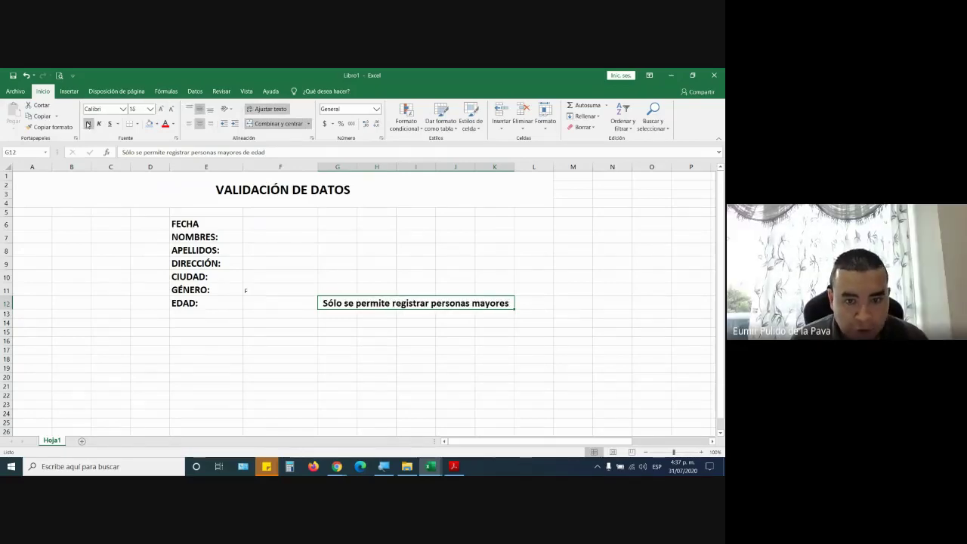
click(157, 124)
click(163, 197)
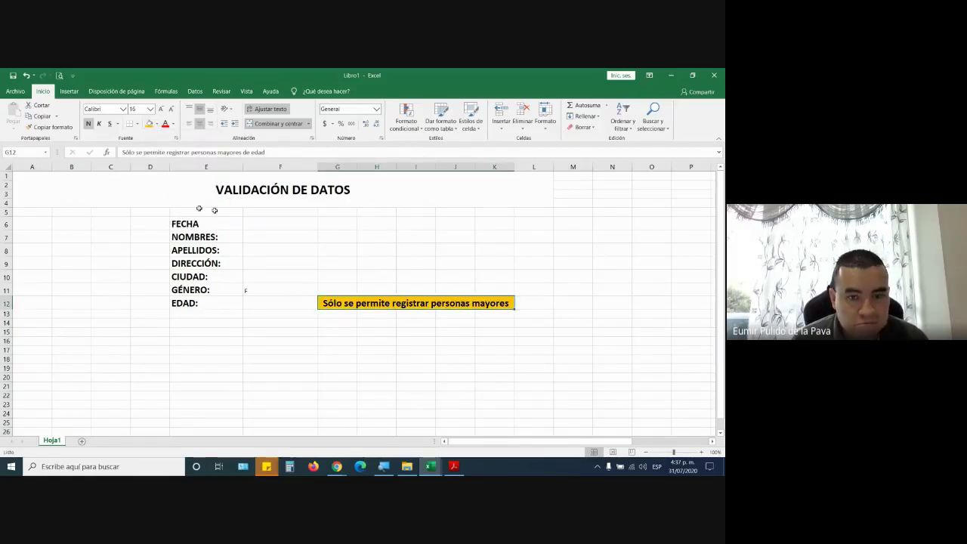
key(Return)
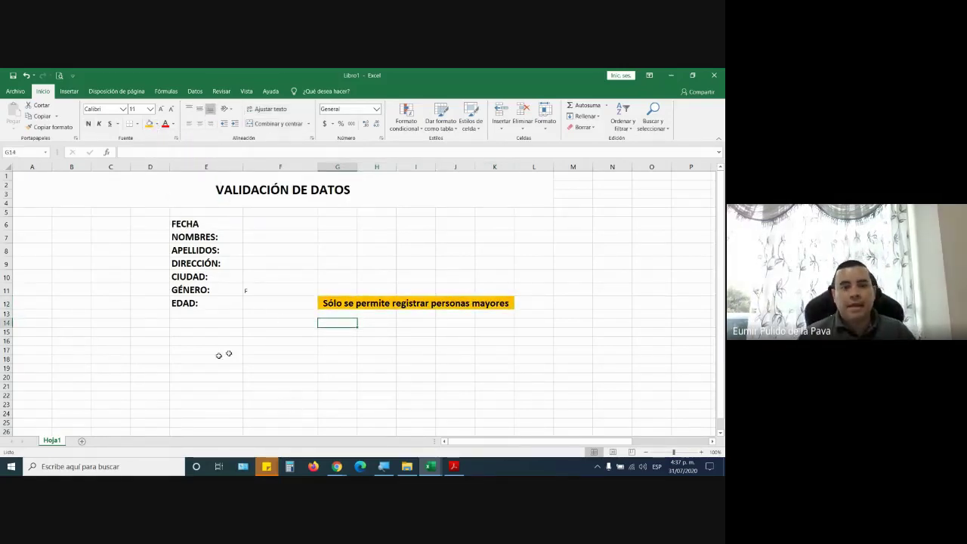
Step: Check the video call window, then return to the Libro1 validation form workbook
click(259, 307)
mouse_move(337, 466)
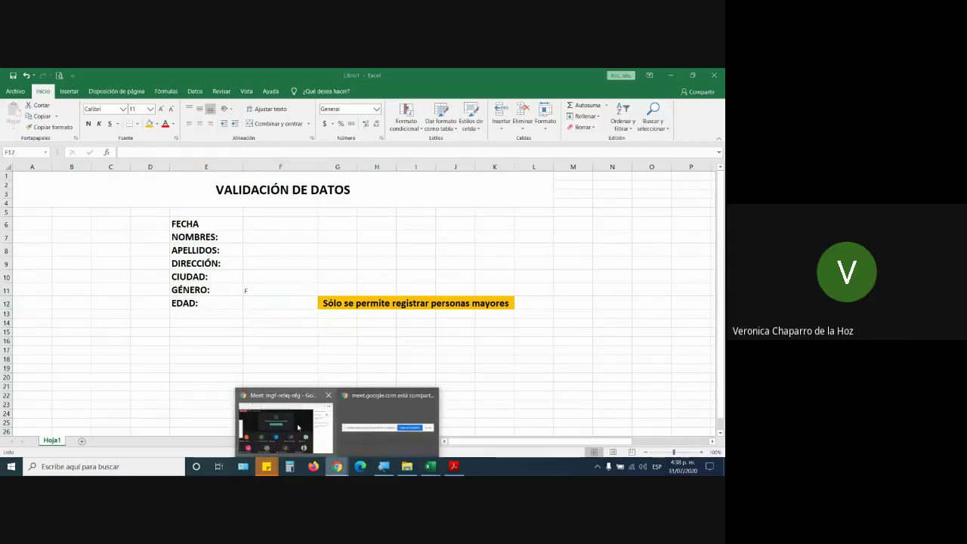
click(297, 427)
mouse_move(430, 466)
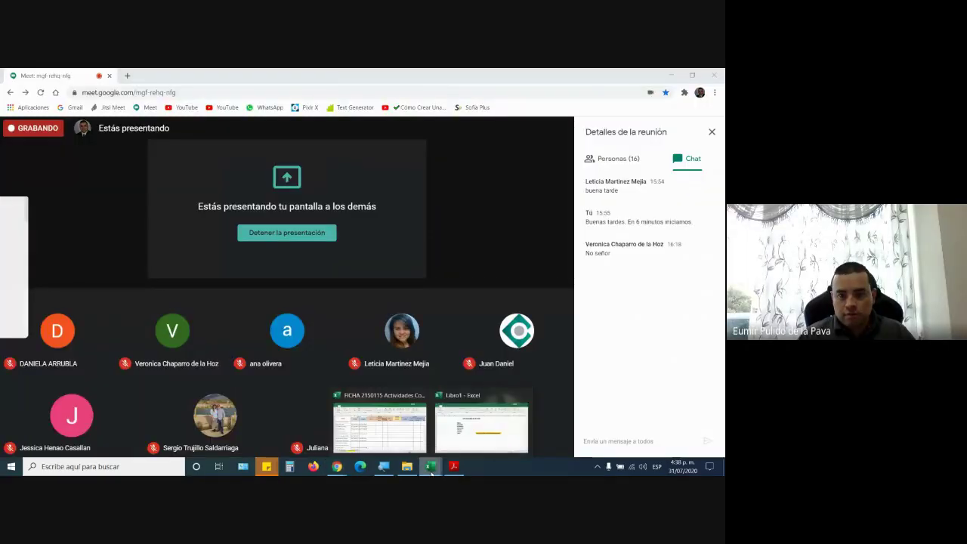
click(472, 433)
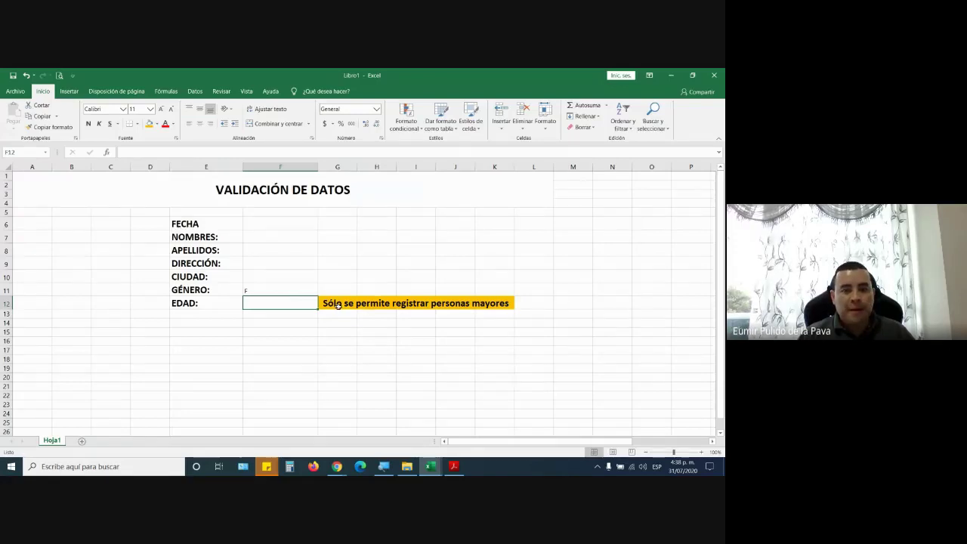
Step: Extend the yellow note block to G12:K14 and re-merge it into one wrapped block
click(445, 302)
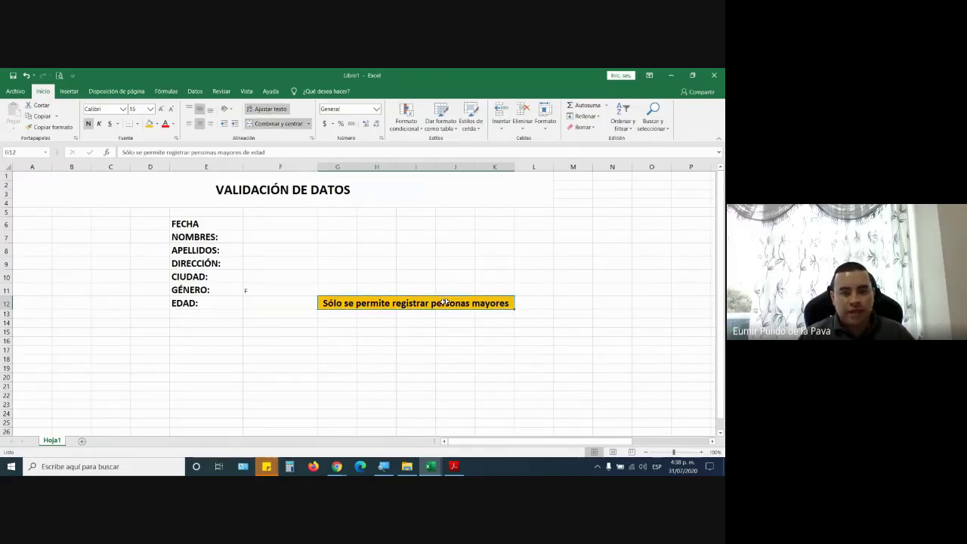
drag(379, 301, 377, 321)
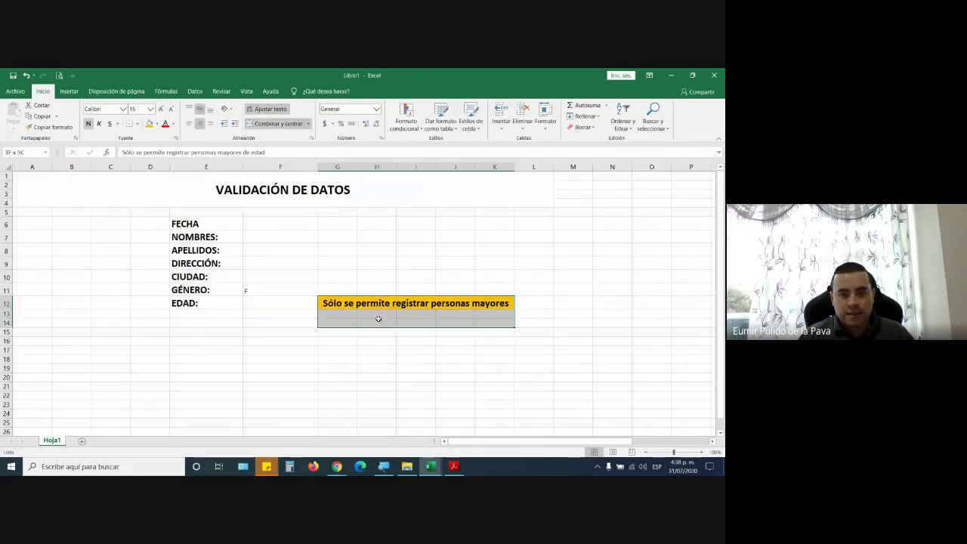
click(277, 123)
click(276, 123)
click(281, 301)
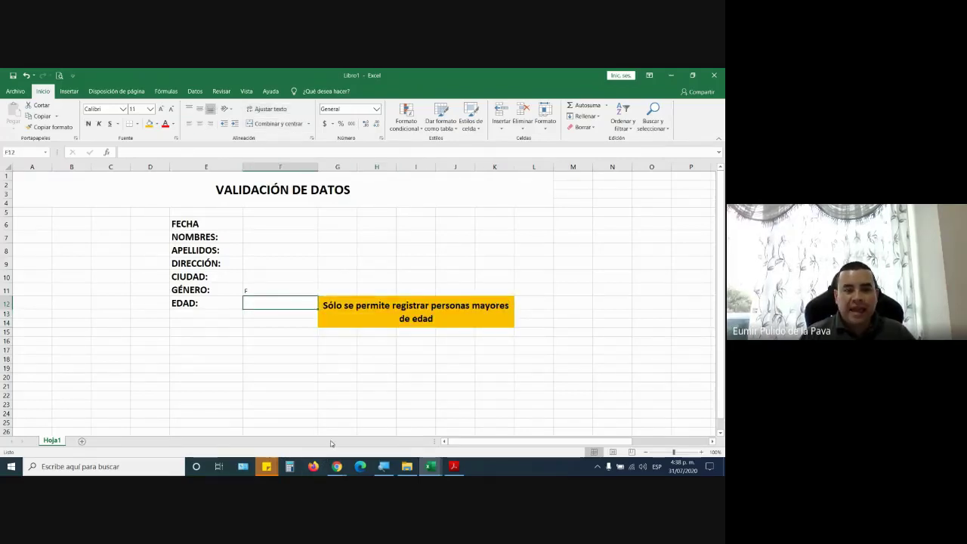
text(17)
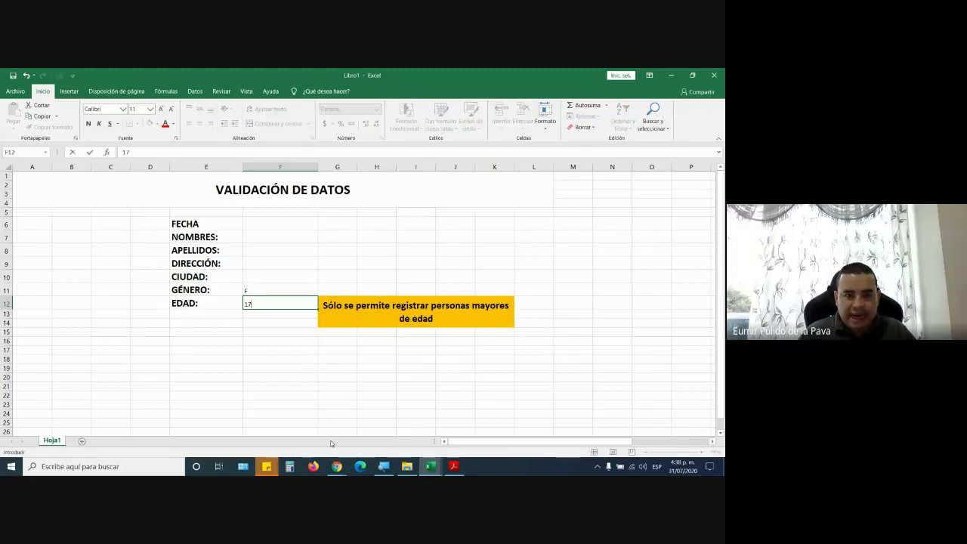
key(Return)
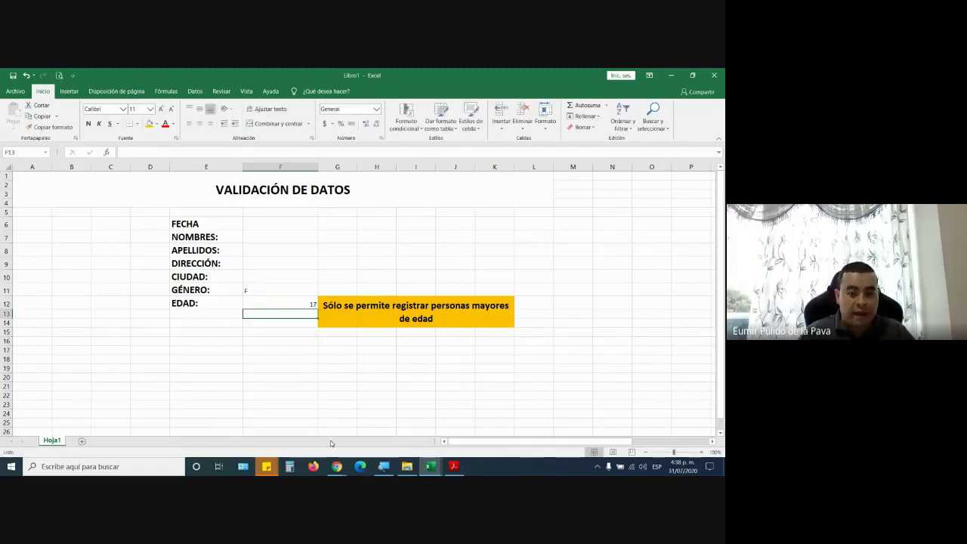
key(Up)
key(Delete)
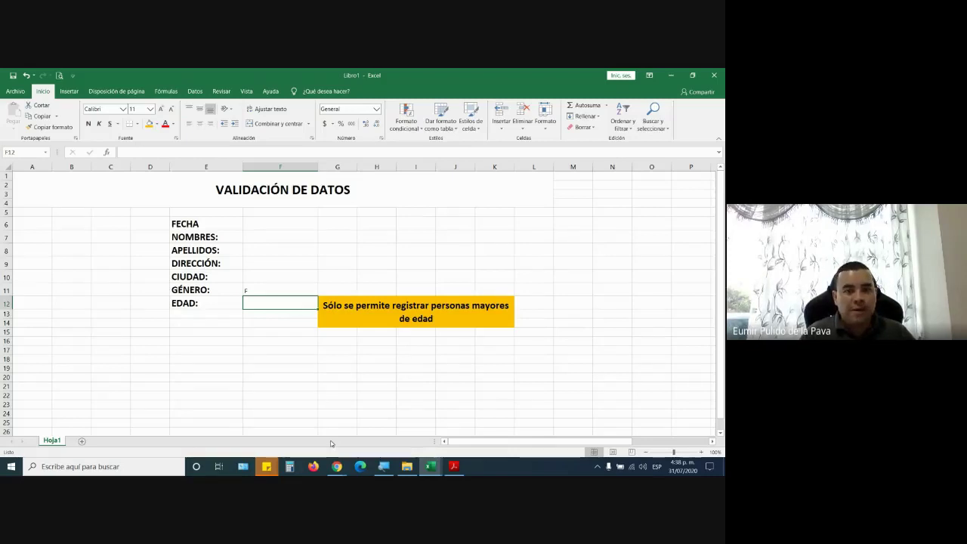
text(18)
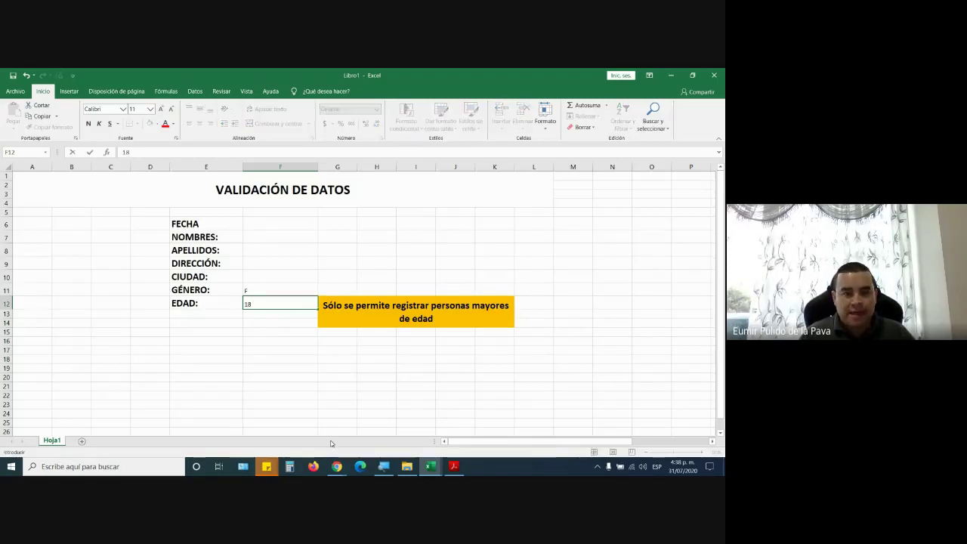
key(Return)
key(Up)
text(35)
key(Return)
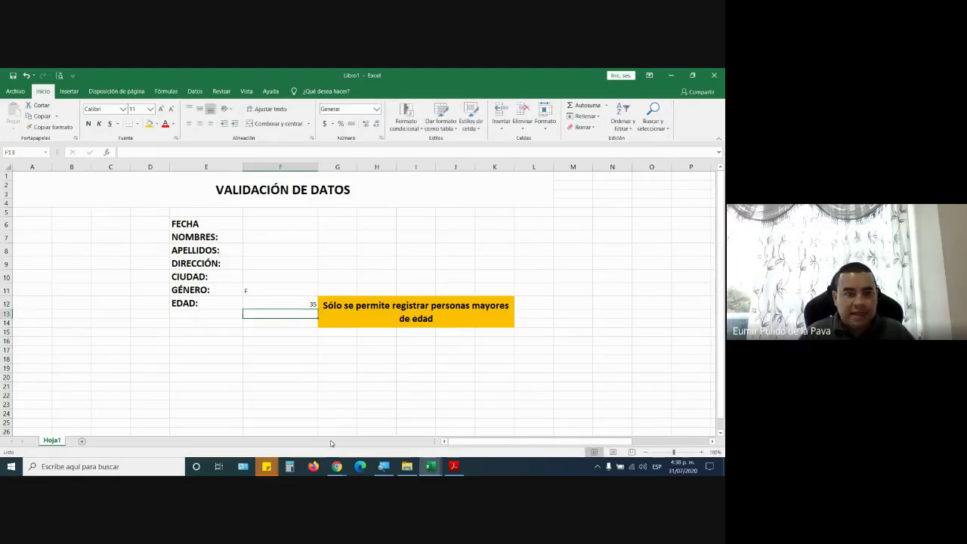
key(Up)
key(Delete)
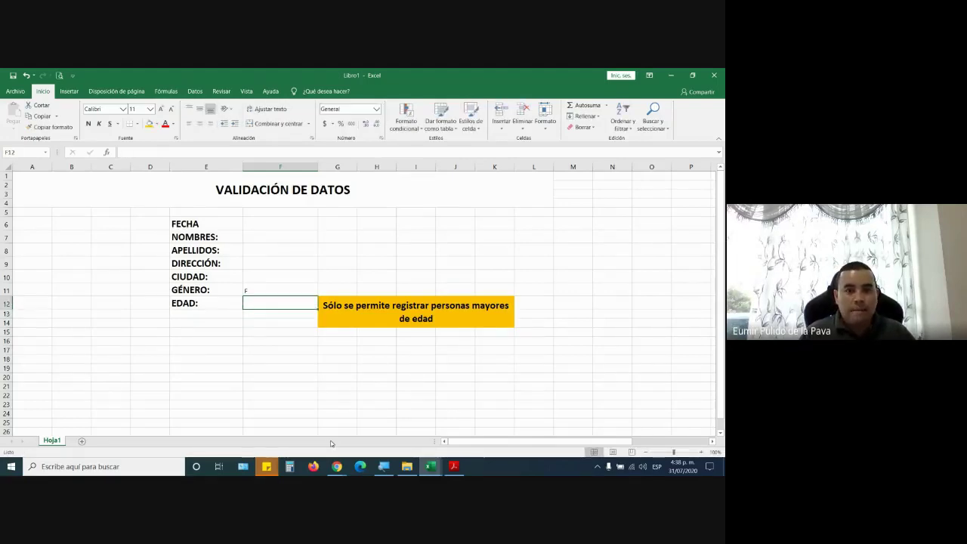
text(15)
key(Return)
key(Up)
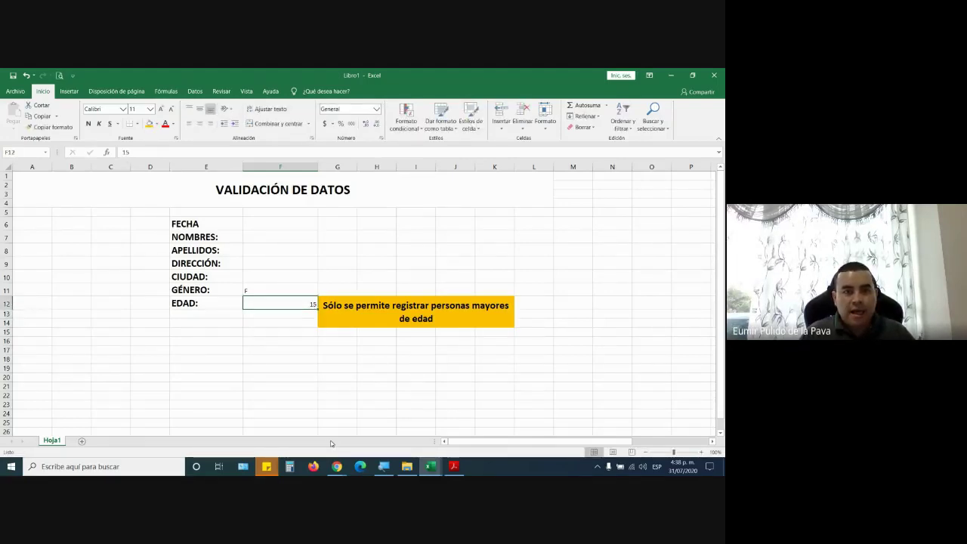
key(Delete)
text(1)
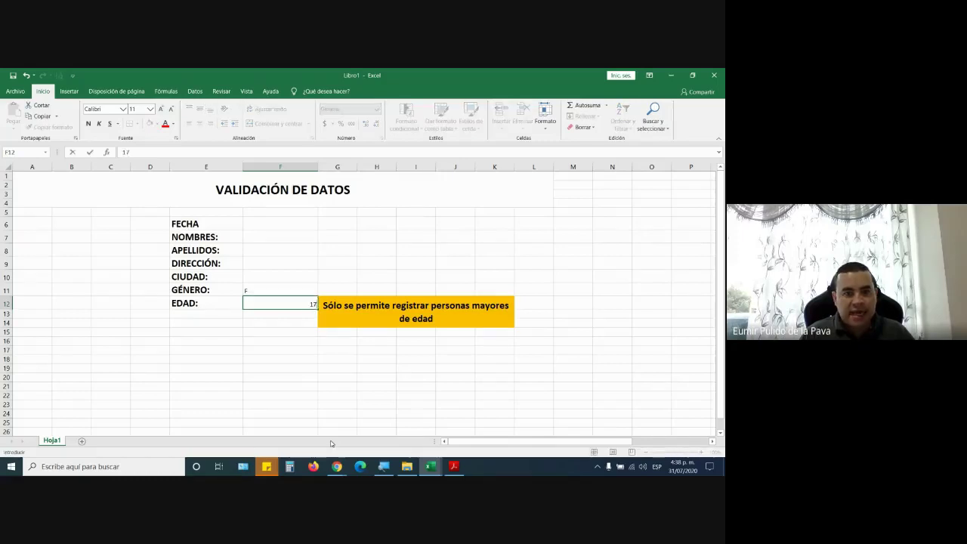
key(Escape)
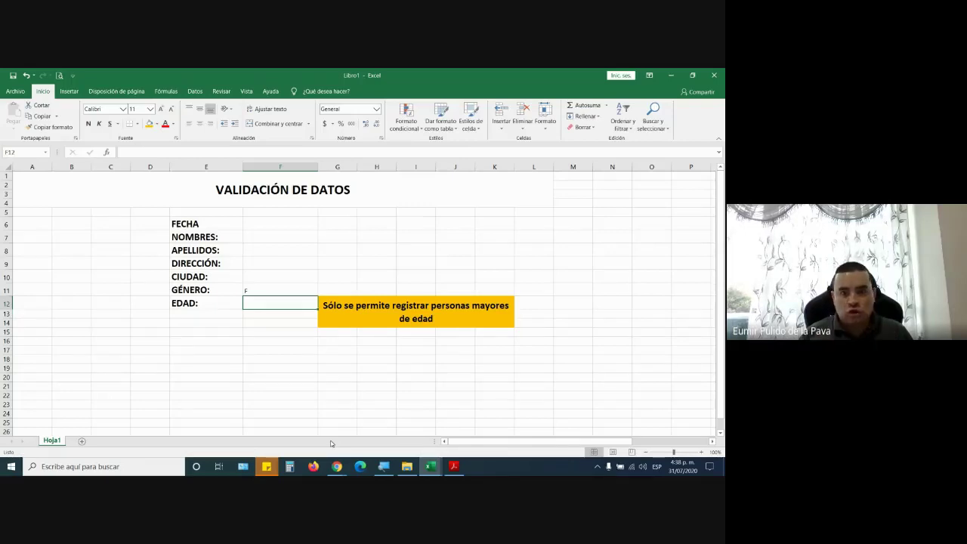
Step: Open Validación de datos for the EDAD cell and allow only Número entero
click(195, 90)
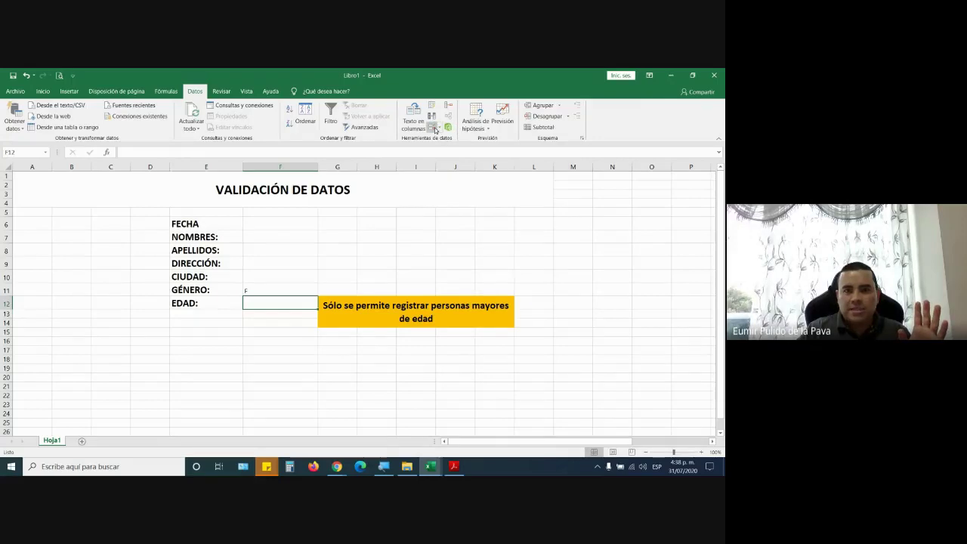
click(433, 128)
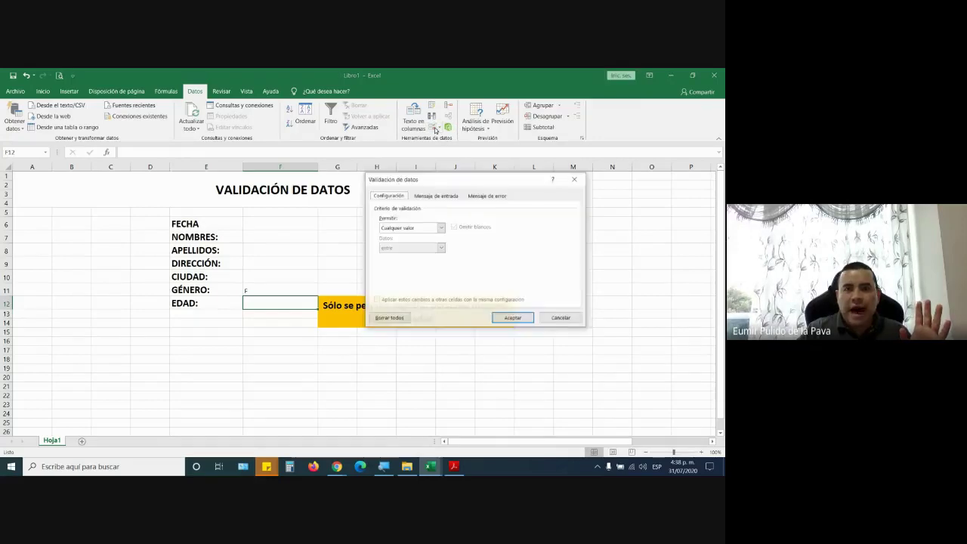
click(402, 228)
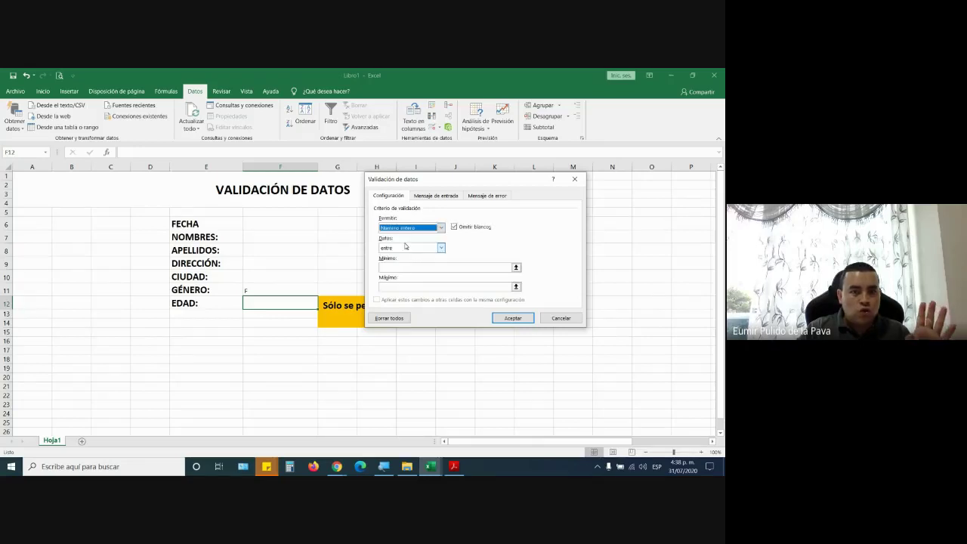
click(405, 244)
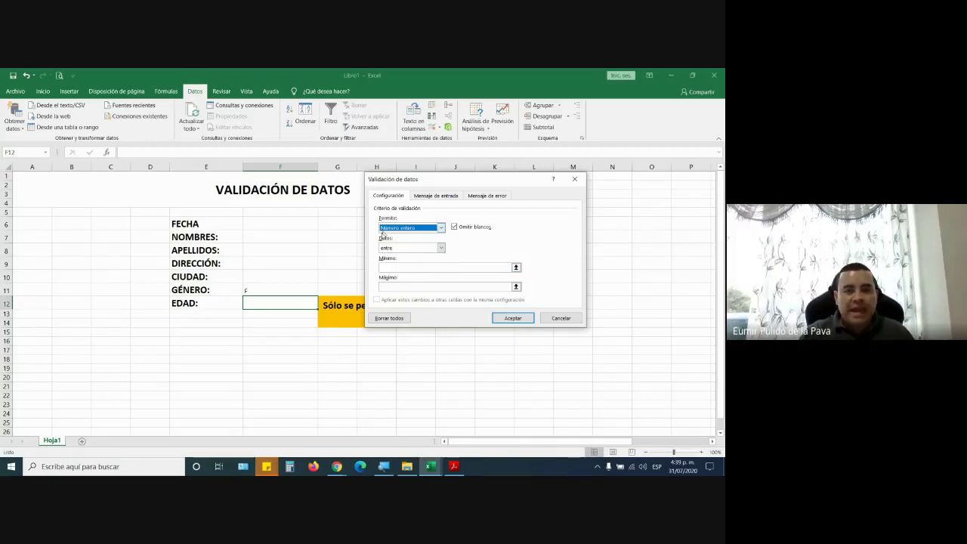
Step: Magnify the screen for viewers and open the Datos comparison condition list
key(super+plus)
click(343, 423)
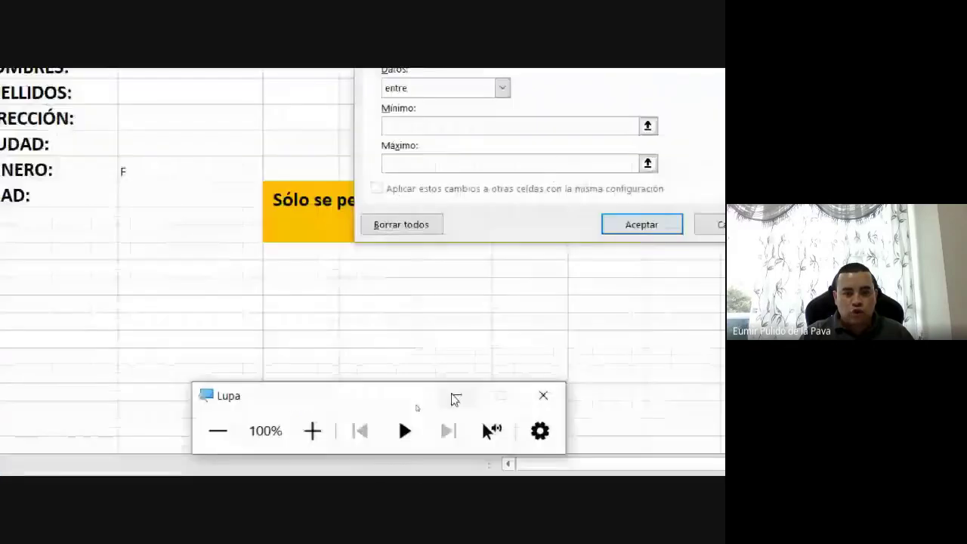
click(455, 400)
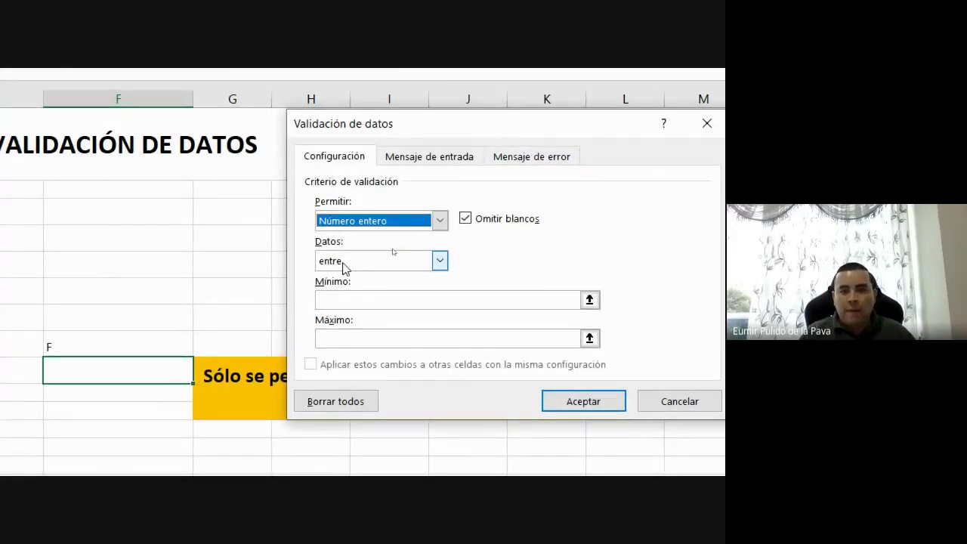
click(439, 261)
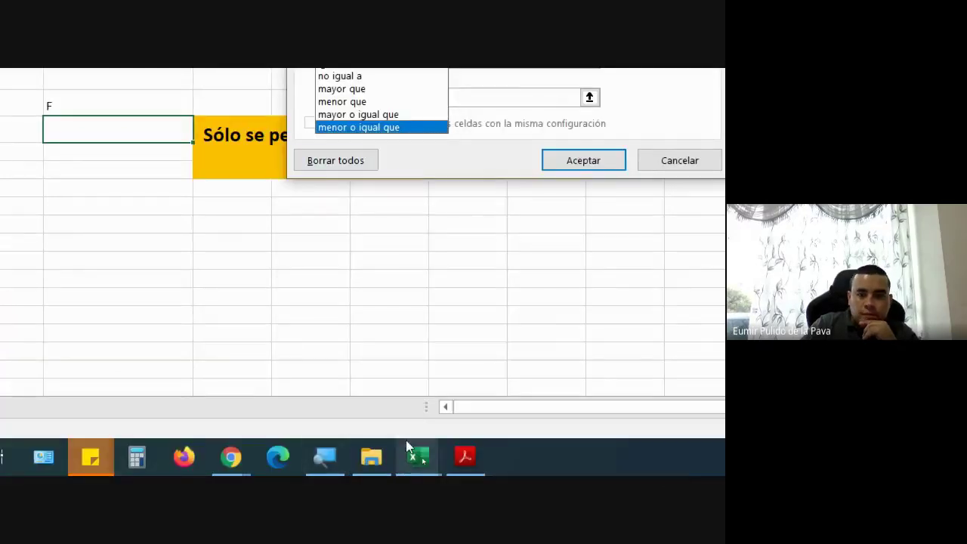
Step: Select the suggested conditions in the Google Meet chat, then bring up Excel's window previews
click(231, 457)
click(128, 370)
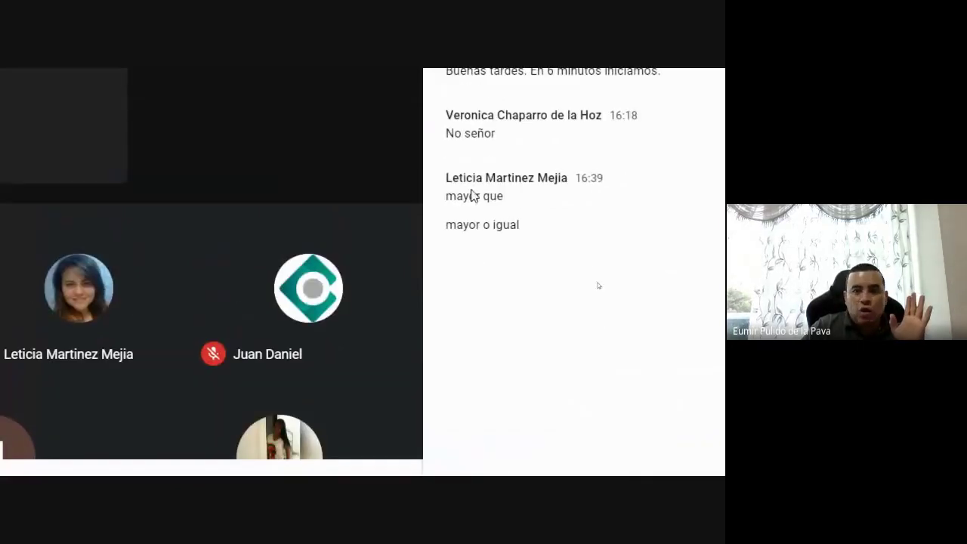
drag(456, 195, 527, 229)
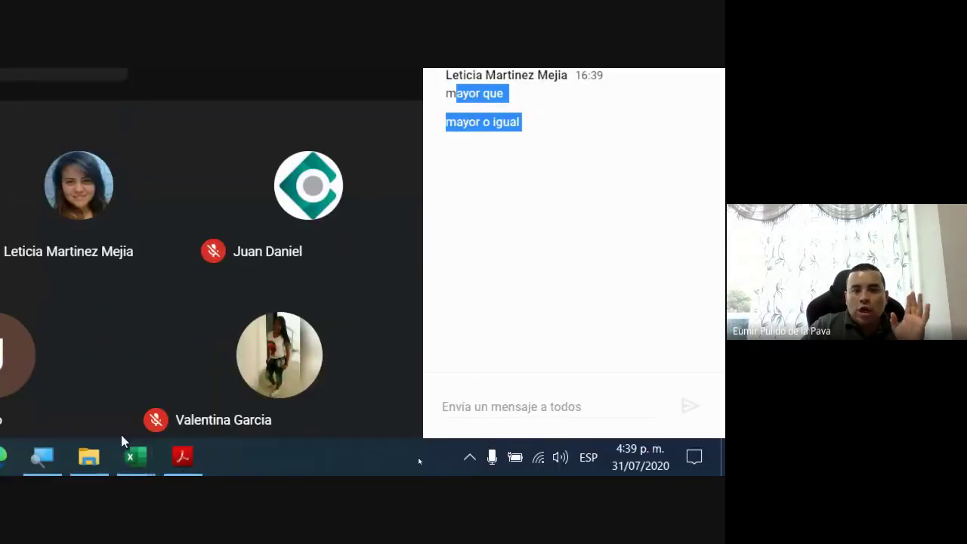
click(135, 456)
Step: Require EDAD to be a whole number 'mayor o igual que' 18, replacing an initial 'mayor que' 17
click(200, 391)
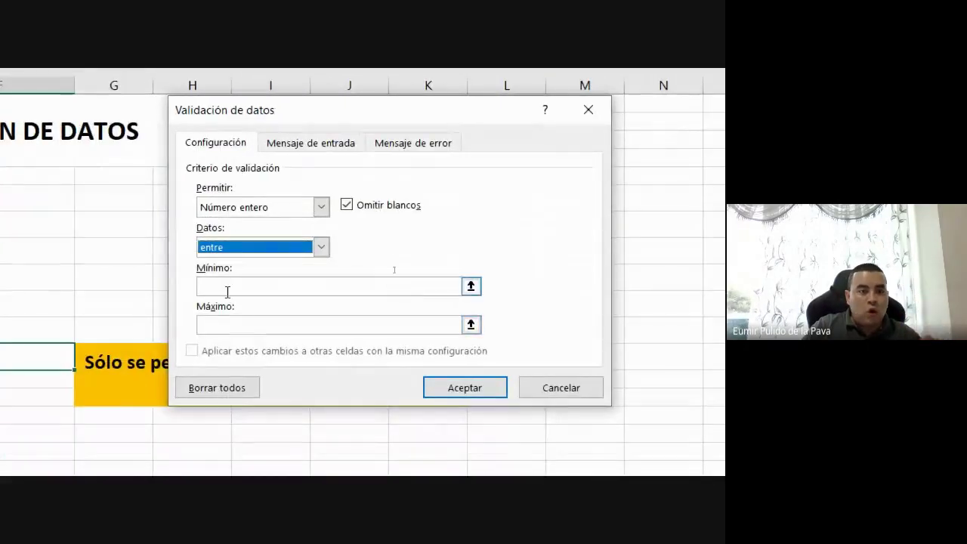
click(249, 247)
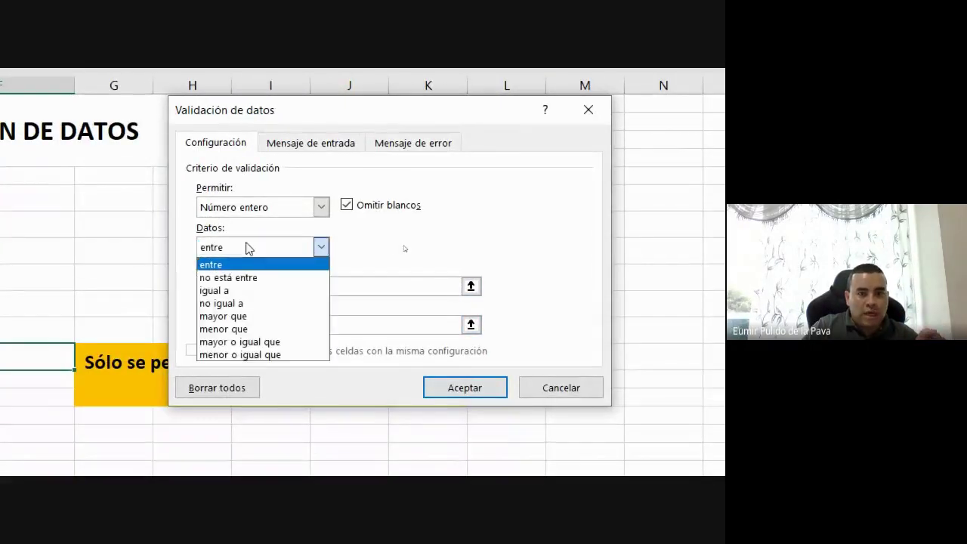
click(252, 316)
click(231, 285)
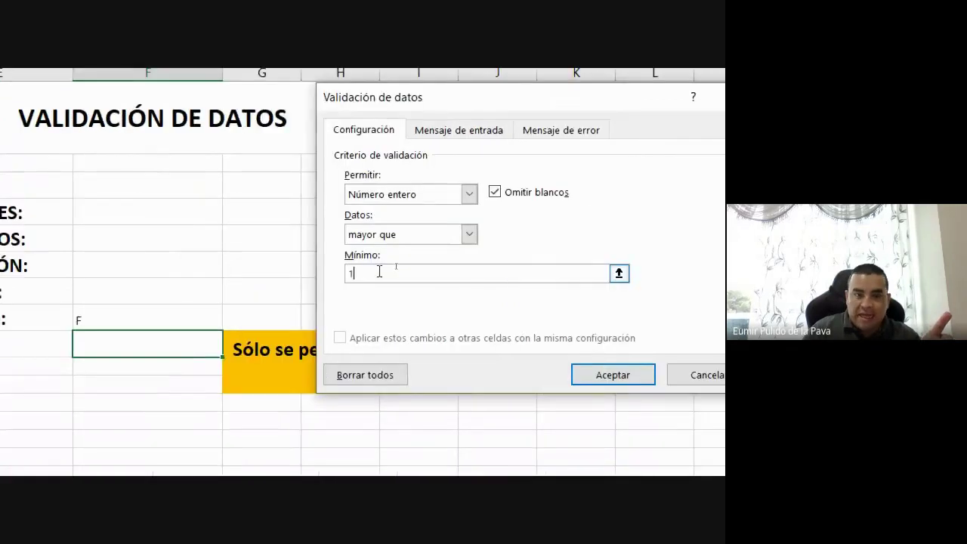
text(17)
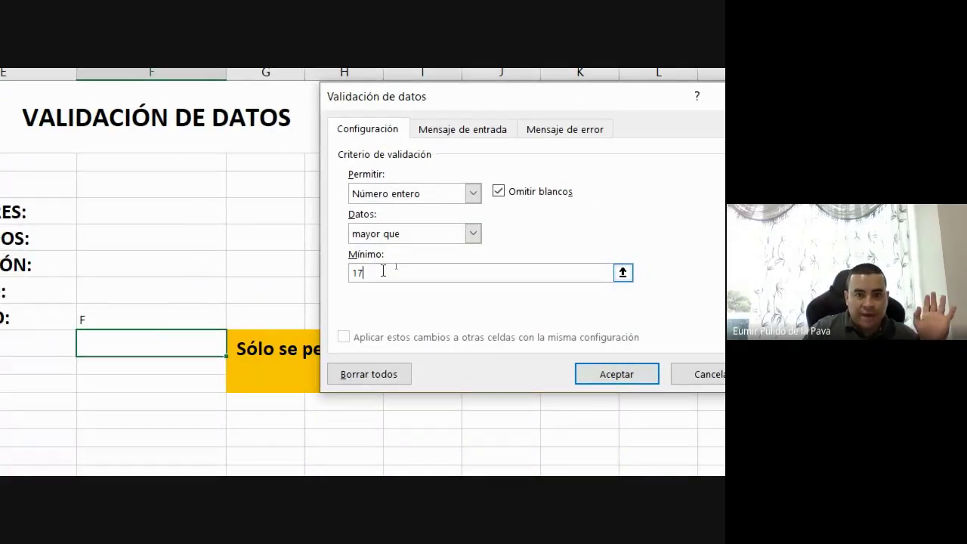
click(252, 247)
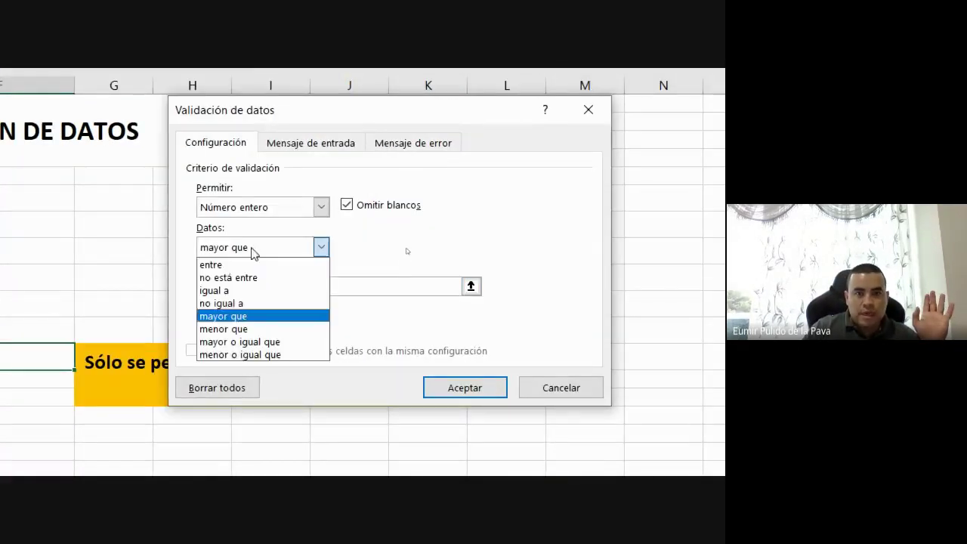
click(249, 342)
key(Tab)
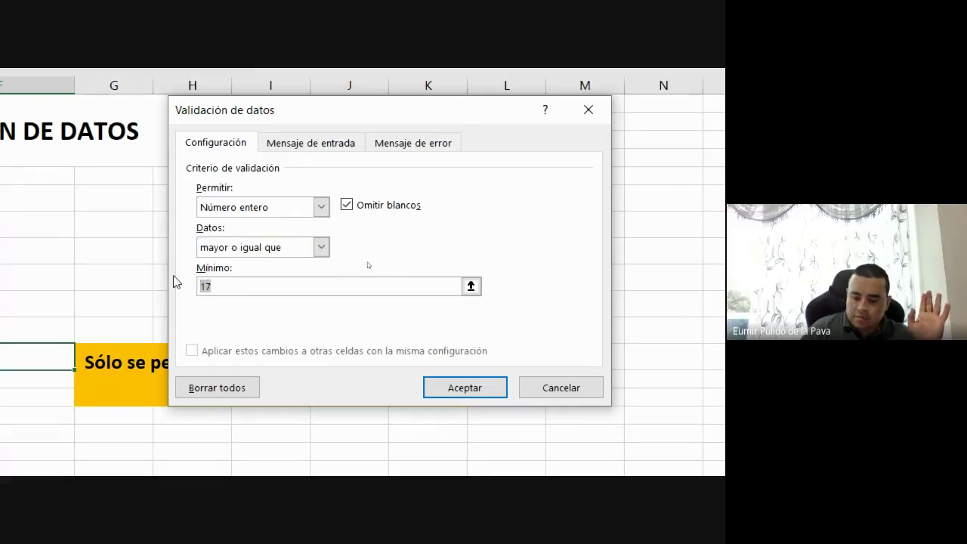
text(18)
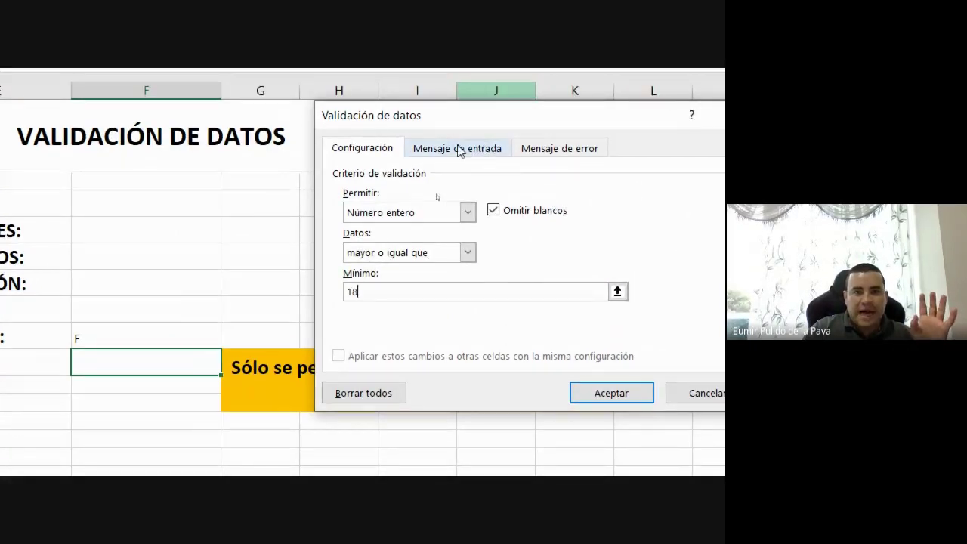
click(459, 148)
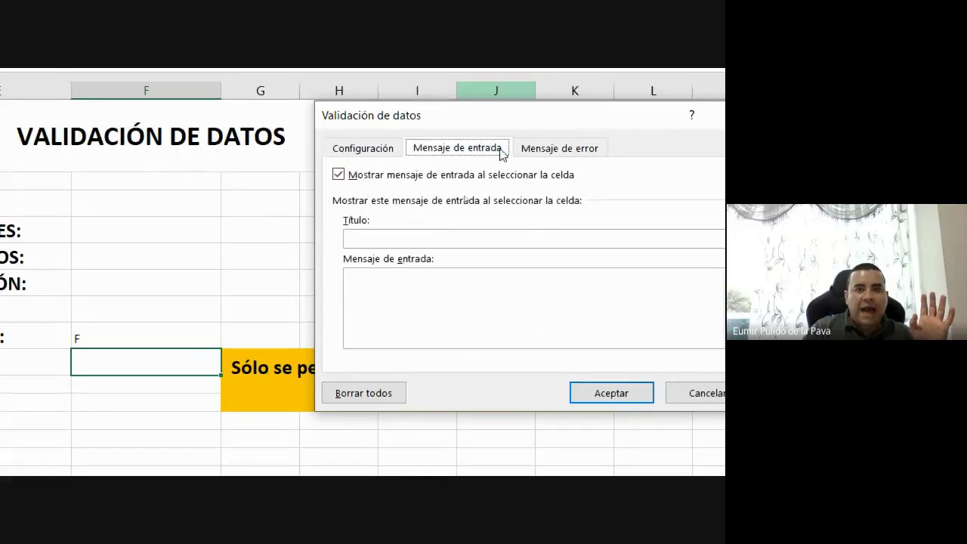
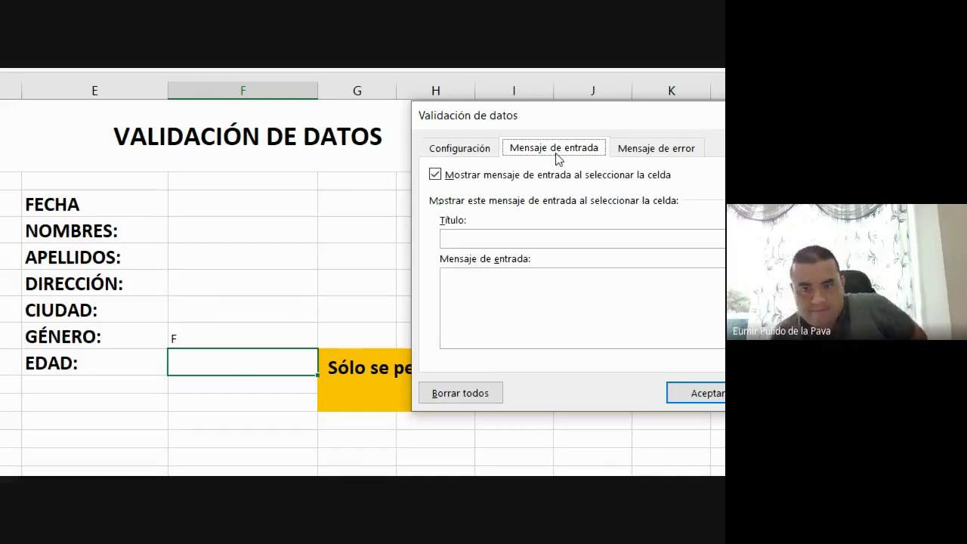
Step: Give the input message the title 'INGRESO DE EDAD' and the text 'Señor usuario recuerde que solamente se permite ingreso de personas mayores de edad.'
click(468, 235)
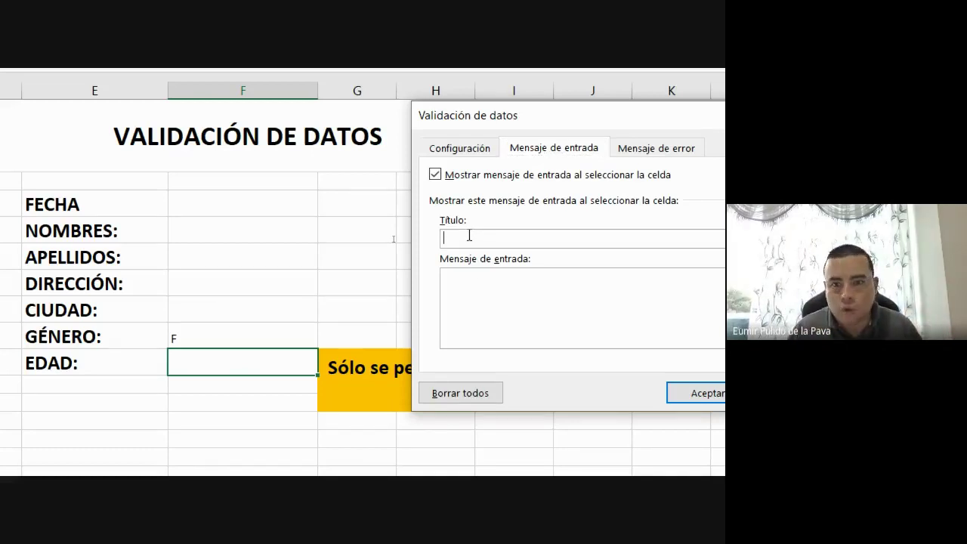
text(ING)
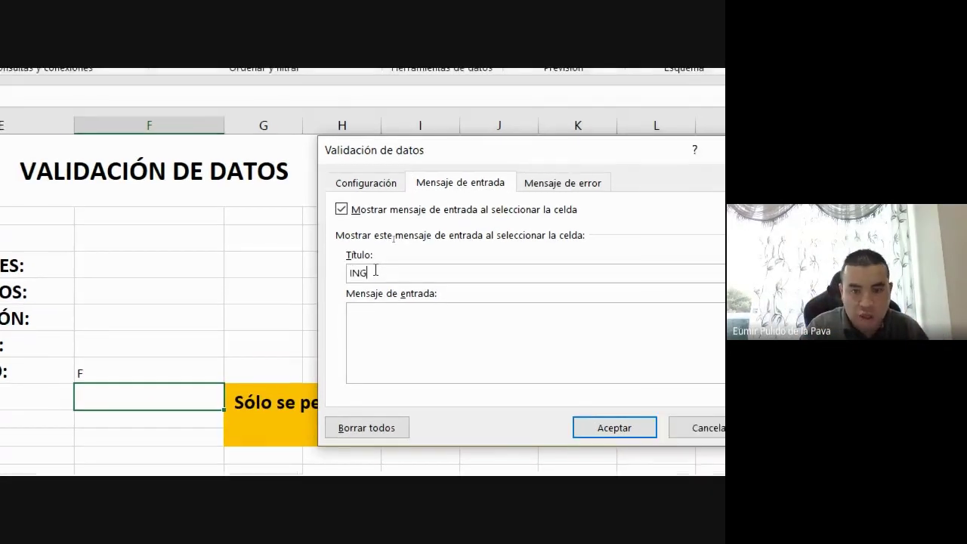
text(RESO)
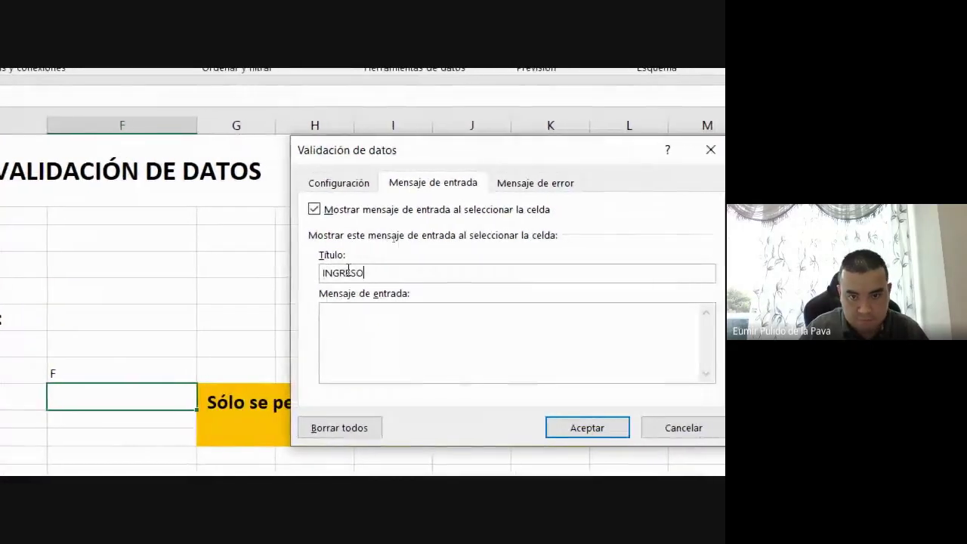
text( DE EDAD)
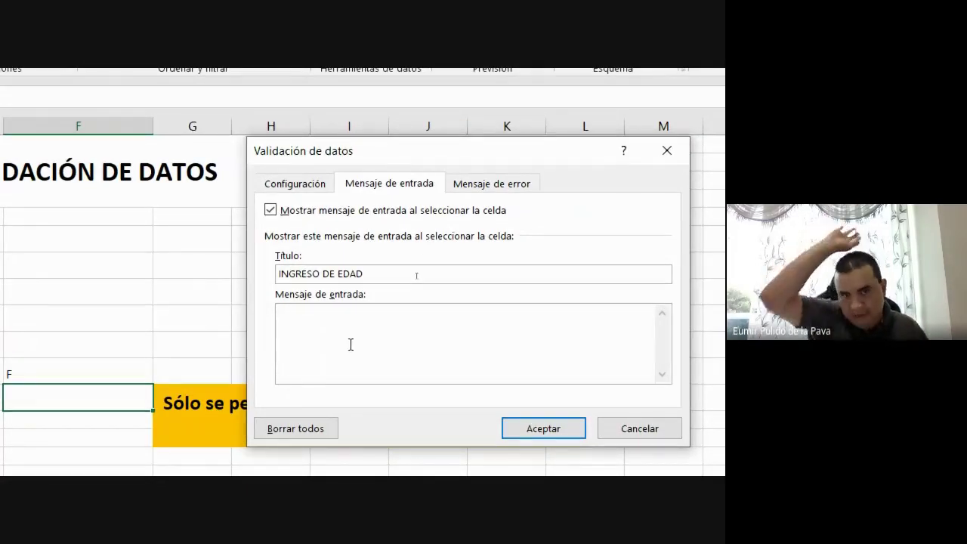
text(S)
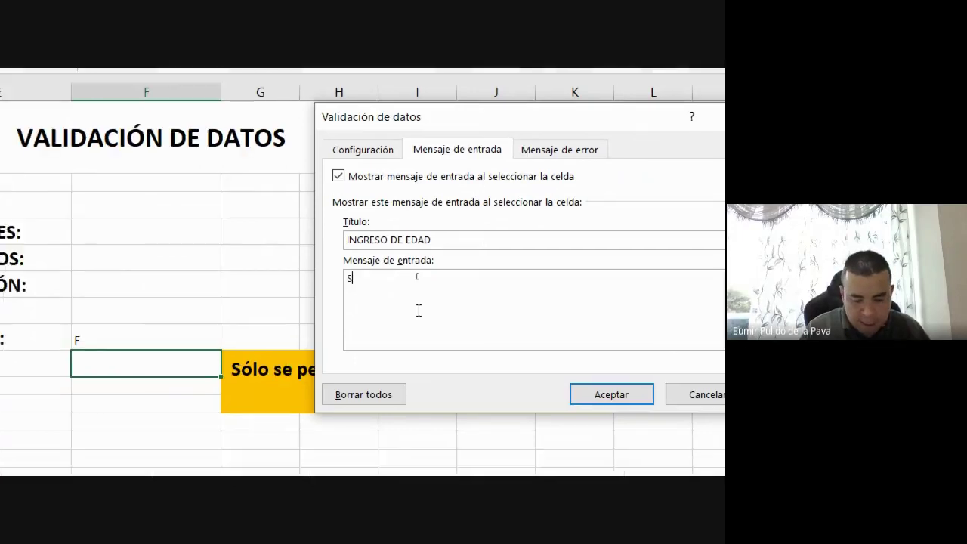
text(eñor usuari)
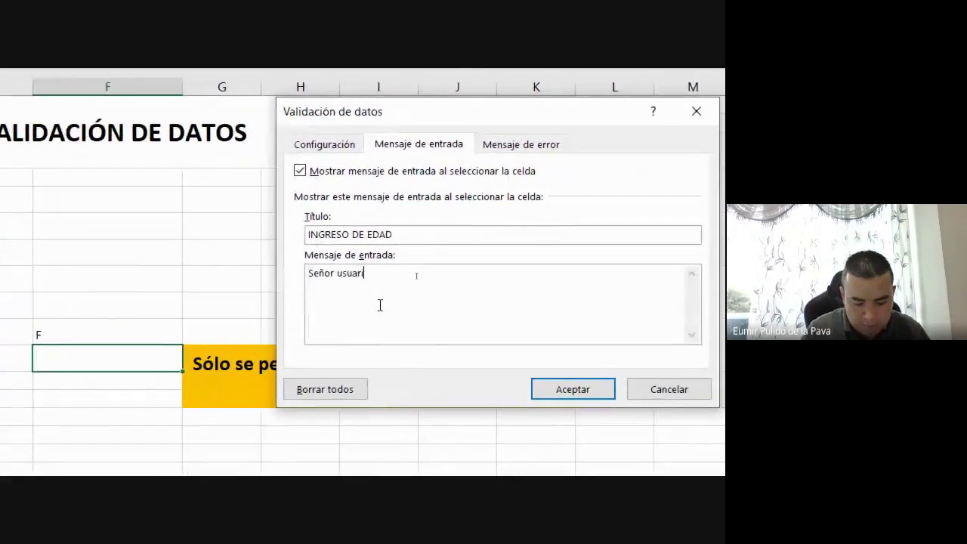
text(o recuer)
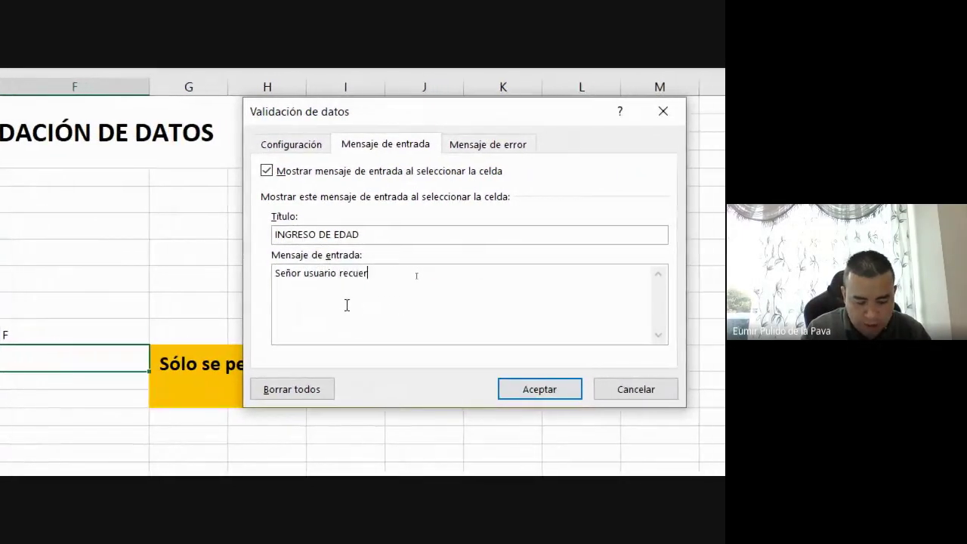
text(de q)
text(ue sola)
text(mente )
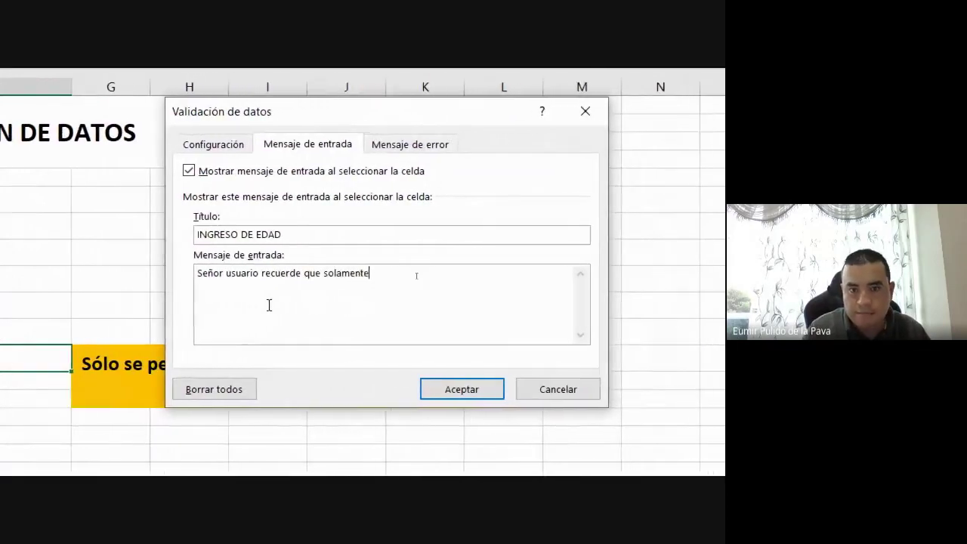
text(se permi)
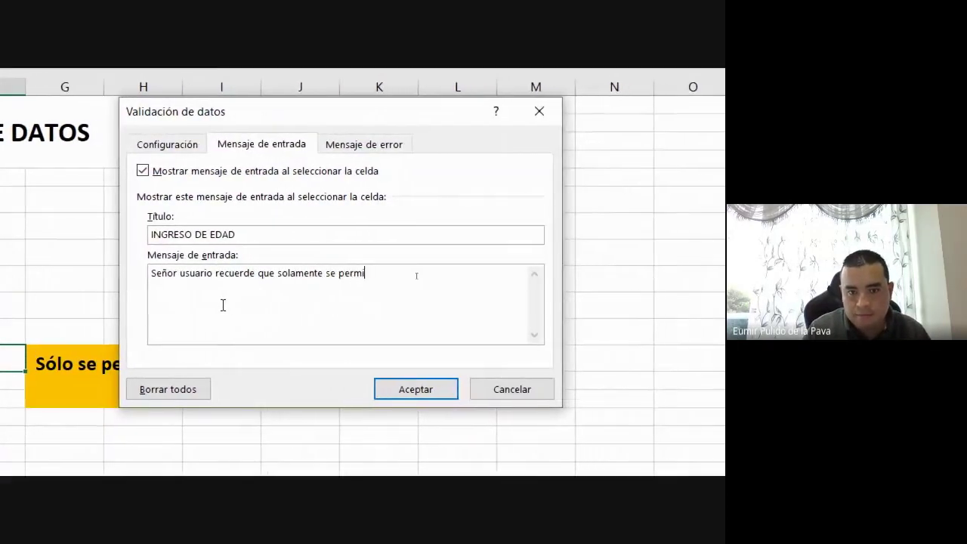
text(t)
text(e)
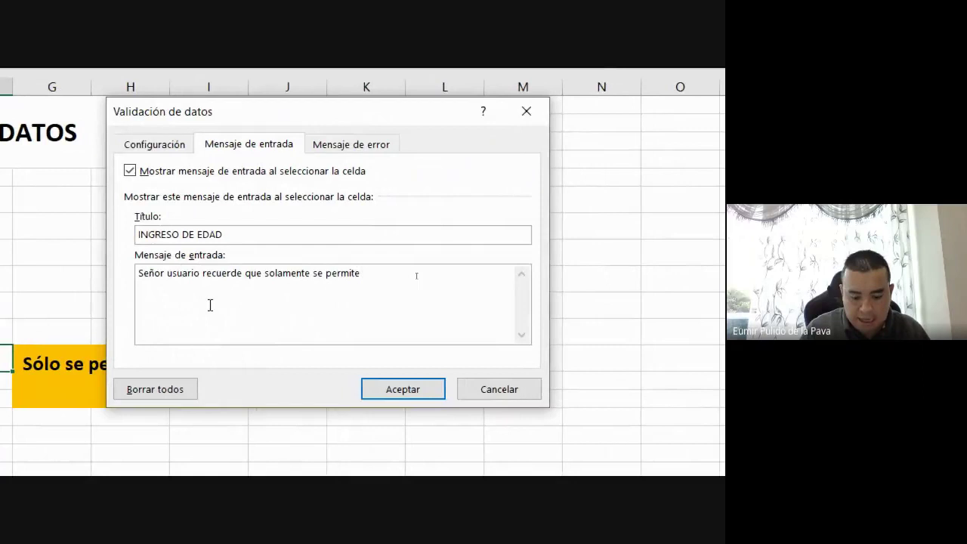
text(in)
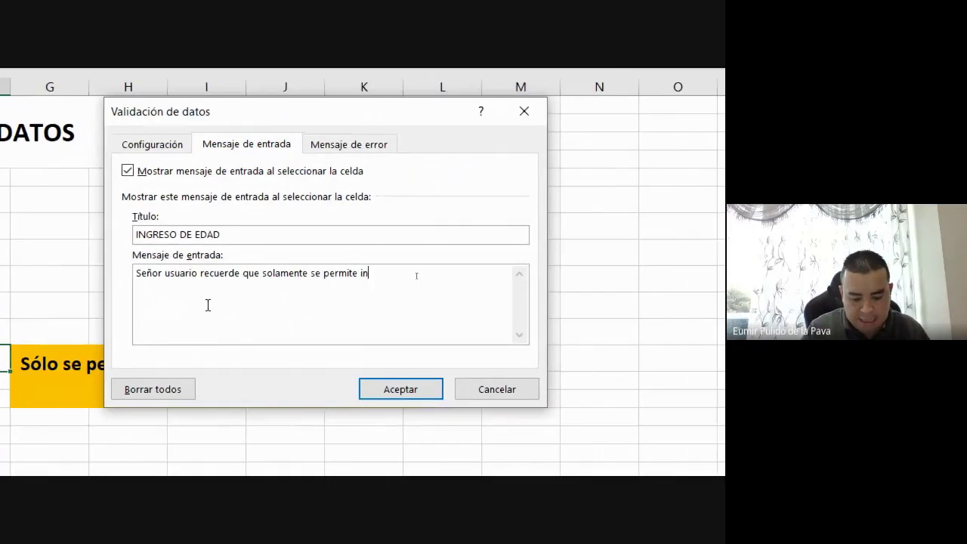
text(gresod)
key(BackSpace)
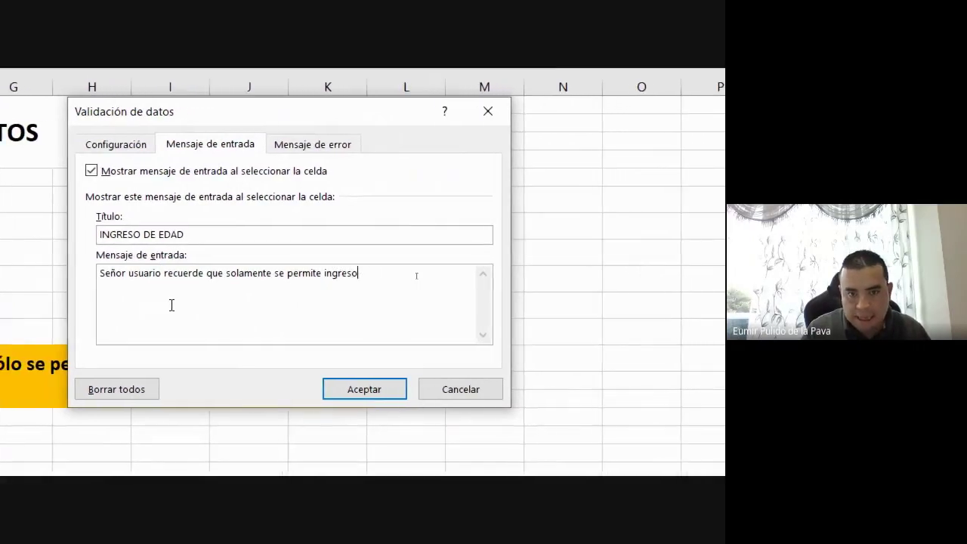
text(de)
text( per)
text(sonas)
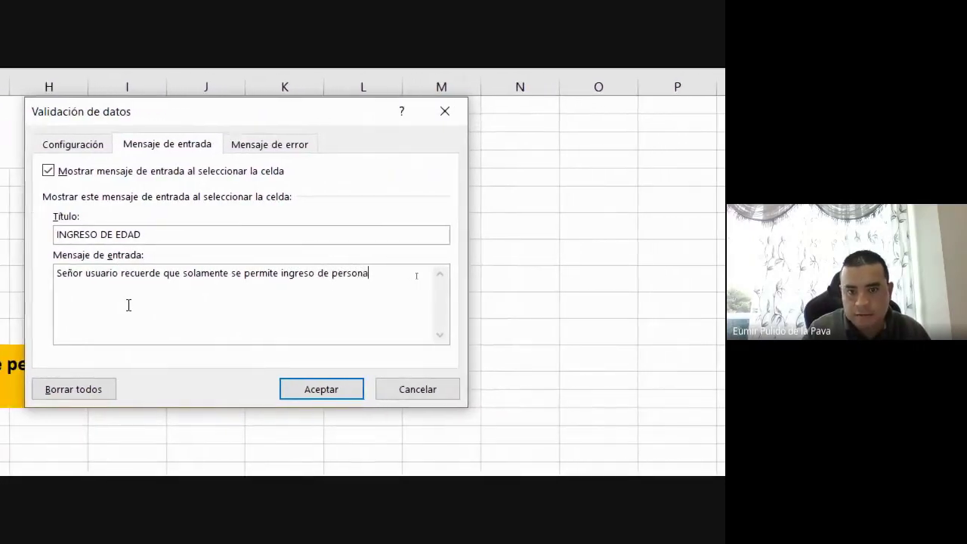
text( mayores d)
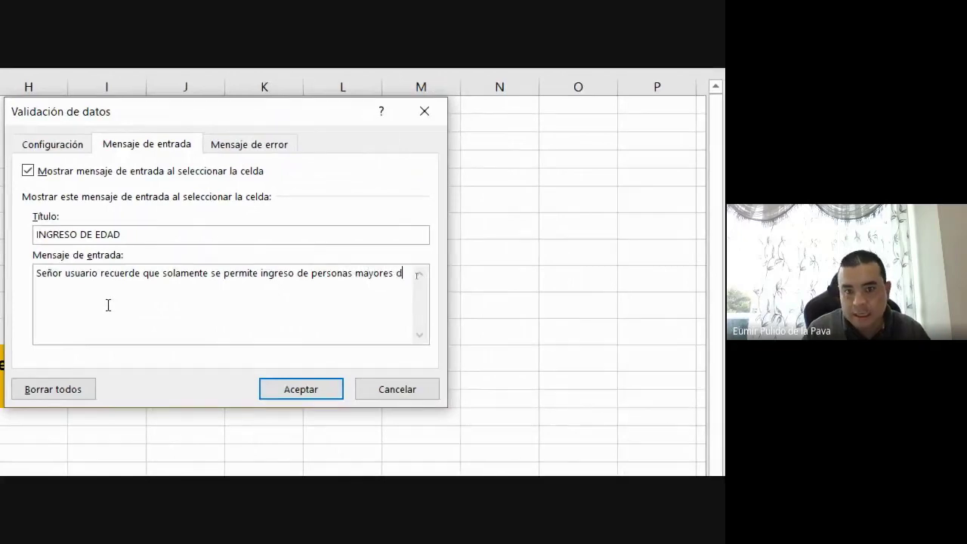
text(e edad.)
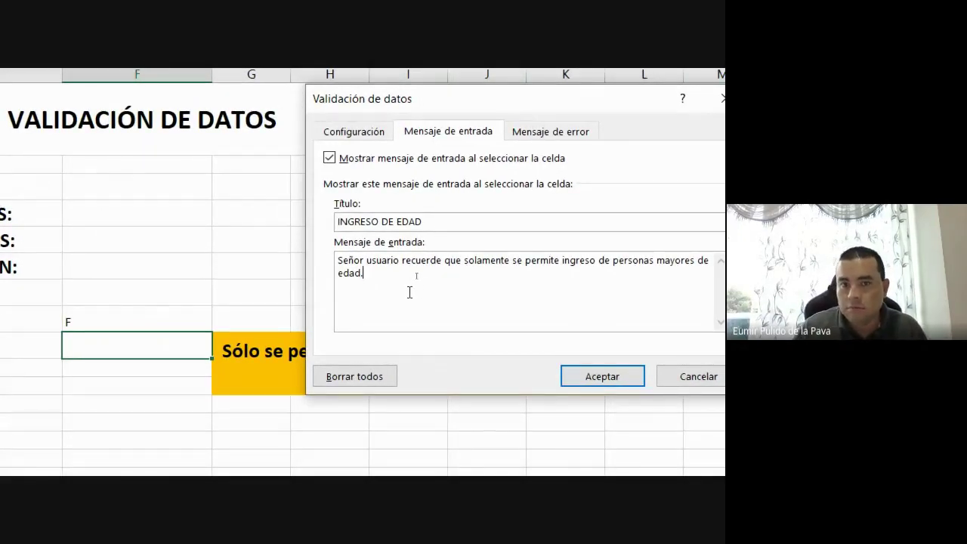
click(557, 135)
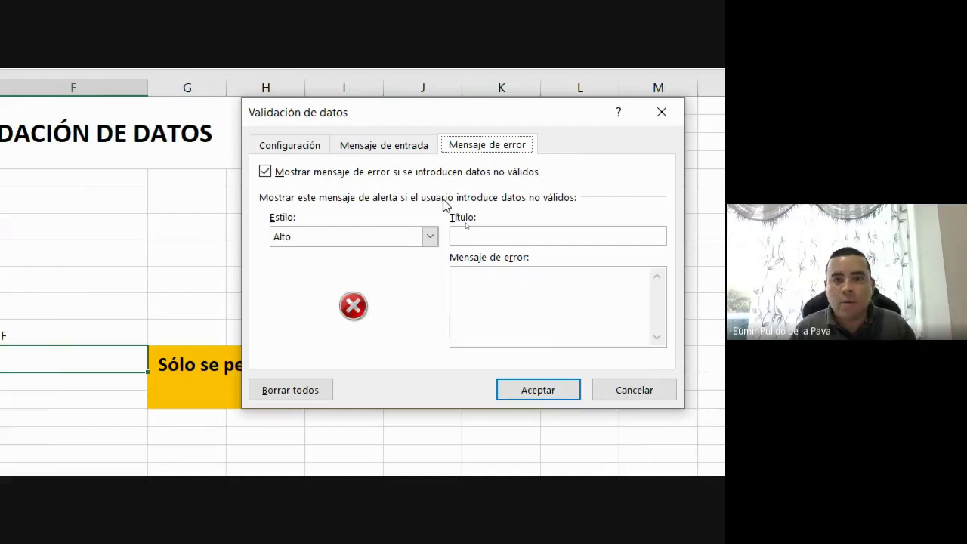
Step: Review the age validation criteria and input message before returning to the error alert settings
click(310, 145)
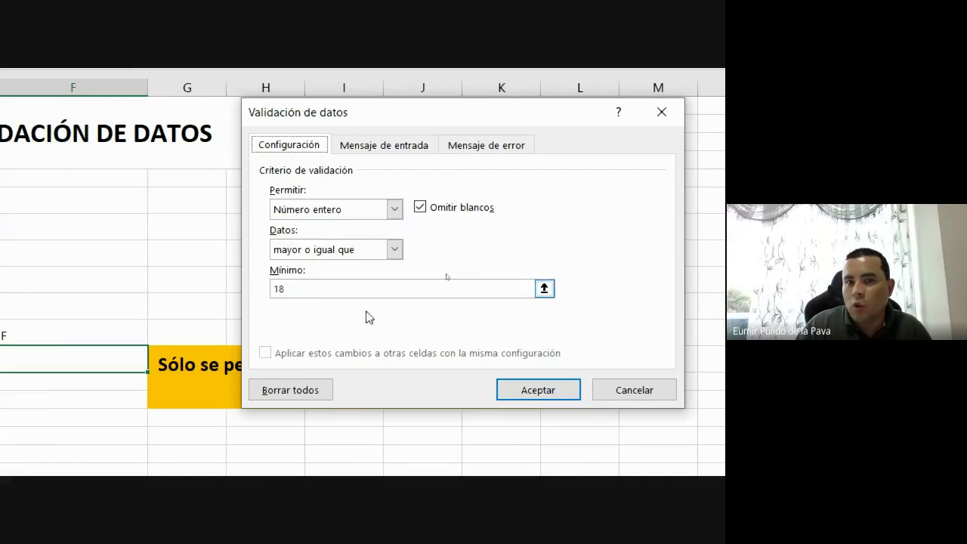
click(388, 144)
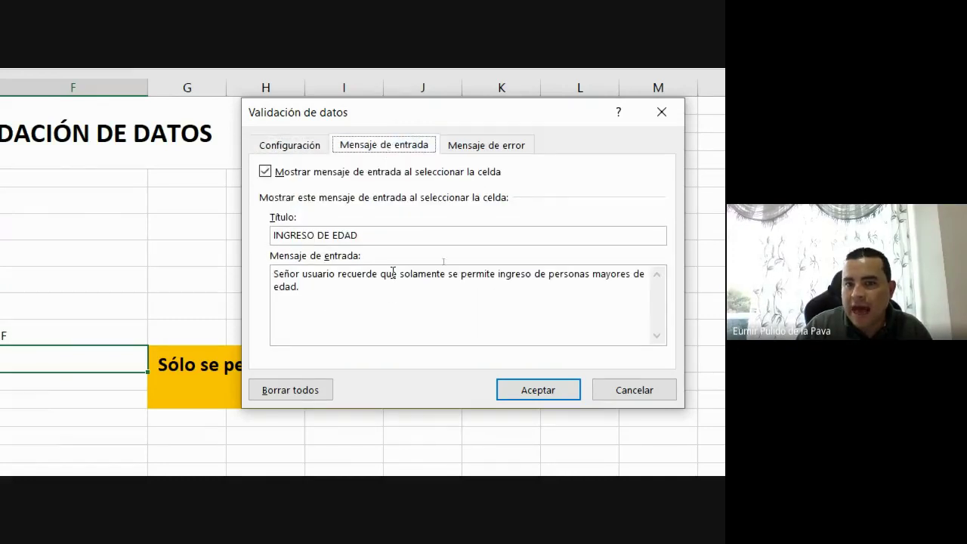
click(496, 145)
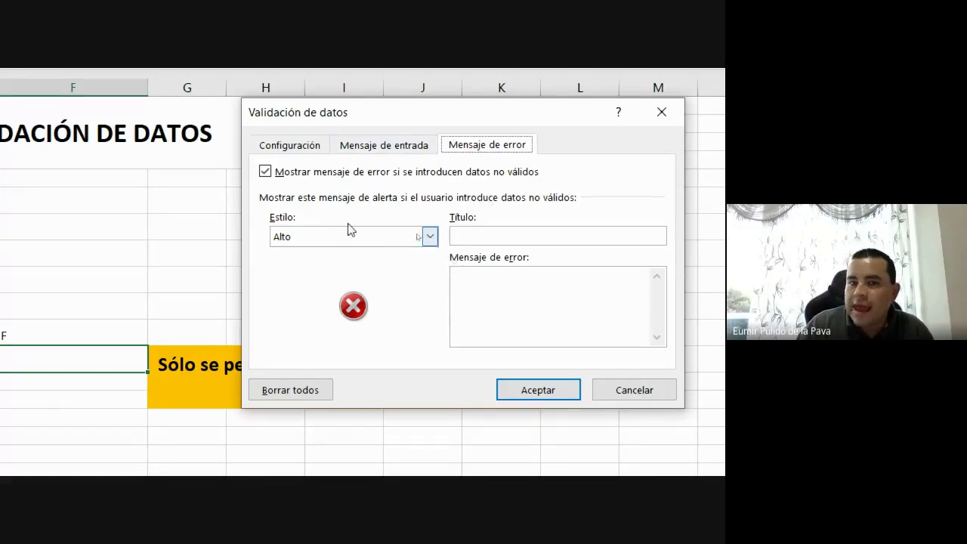
Step: Try the Alto, Advertencia and Información alert styles, leaving it on Información
click(284, 234)
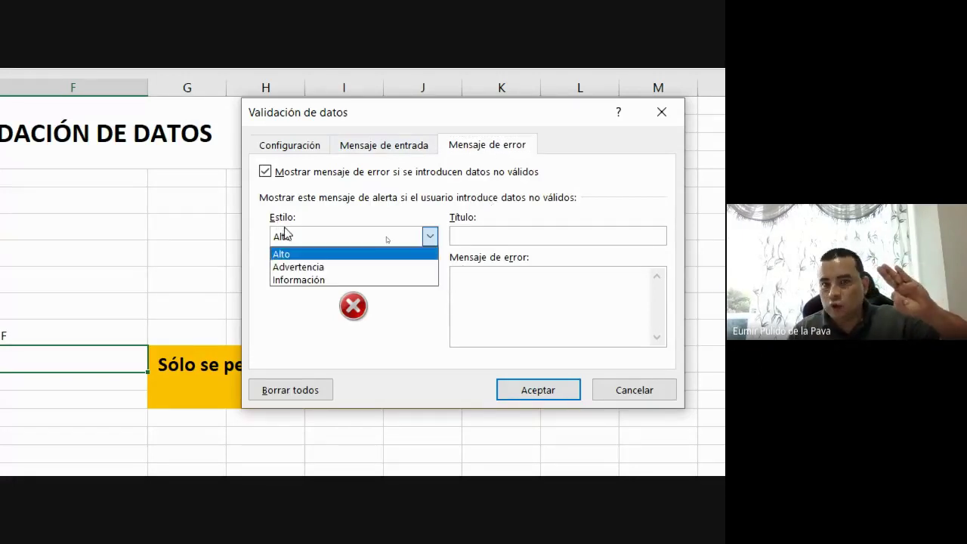
click(315, 280)
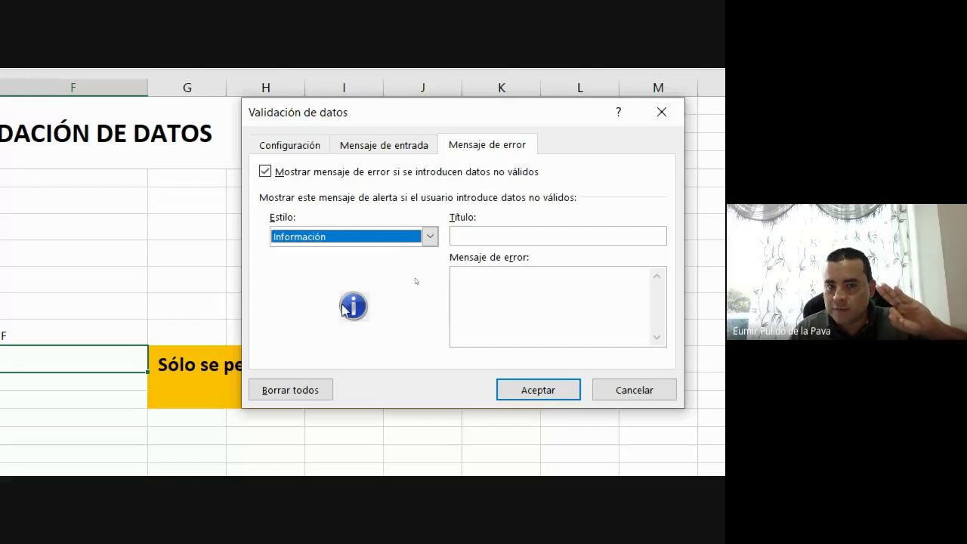
click(345, 234)
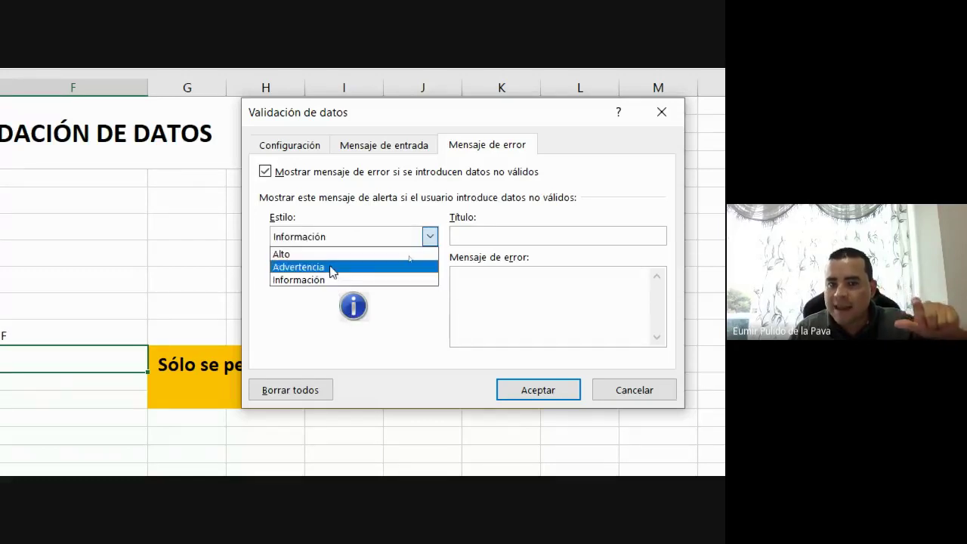
click(330, 267)
click(429, 237)
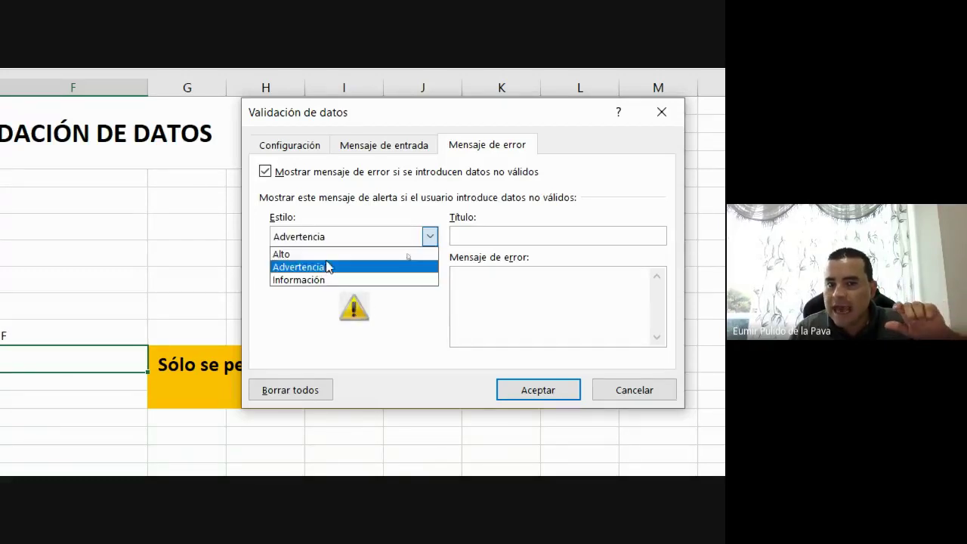
click(299, 252)
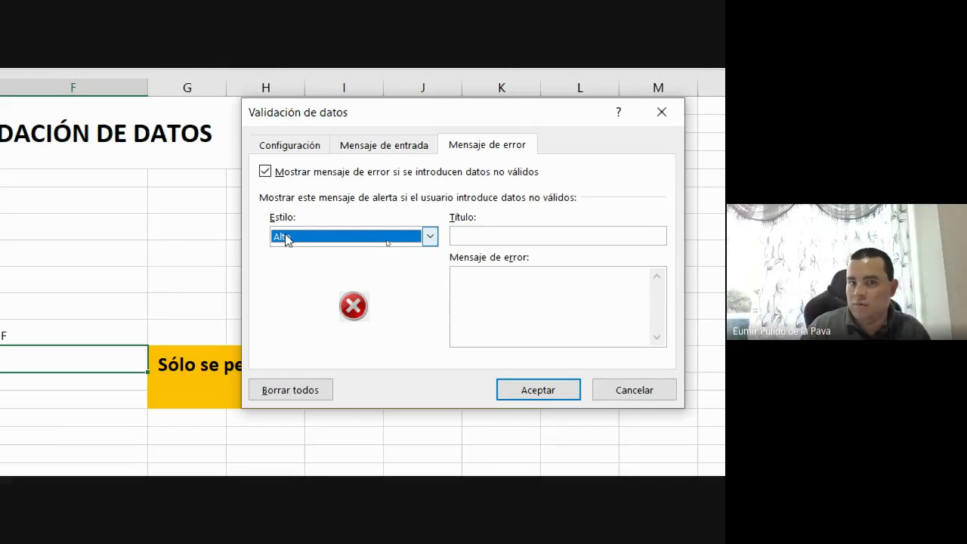
click(287, 240)
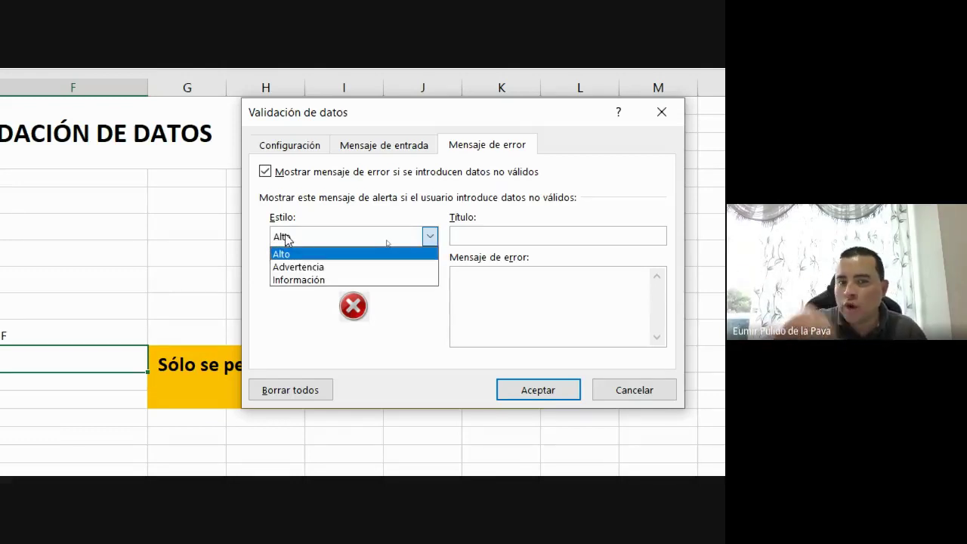
click(306, 280)
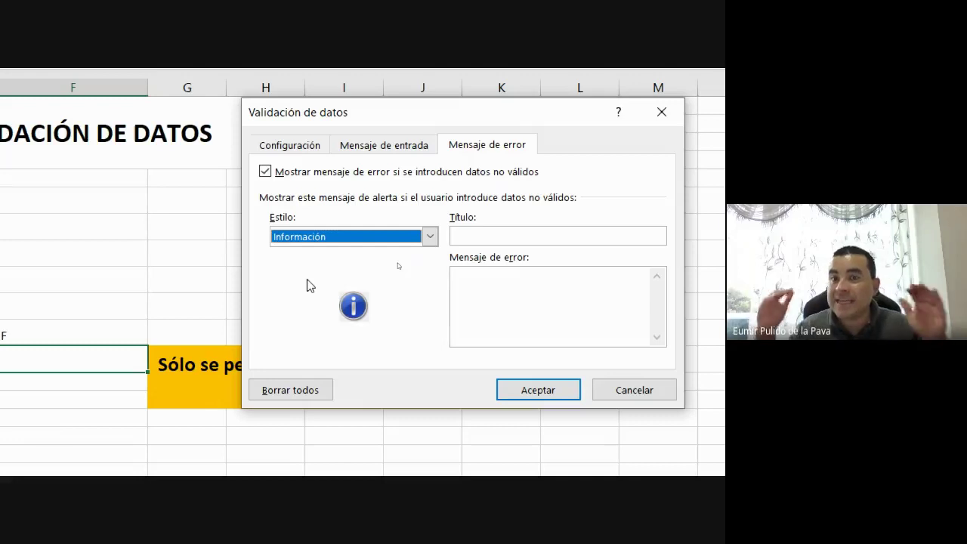
click(528, 234)
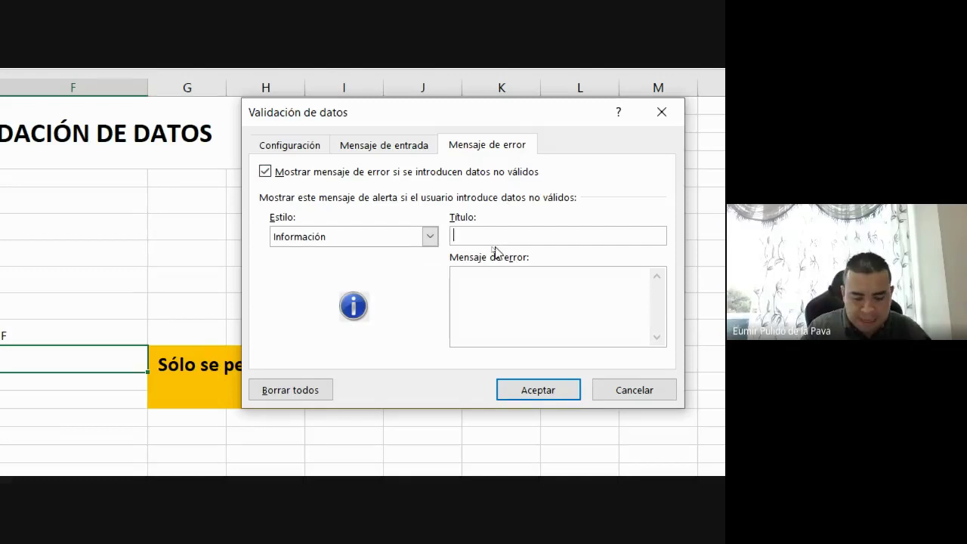
Step: Title the error alert 'EDAD ERRÓNEA' with the message 'Señor usuario usted acaba de ingresar un menor de edad.'
text(EDAD)
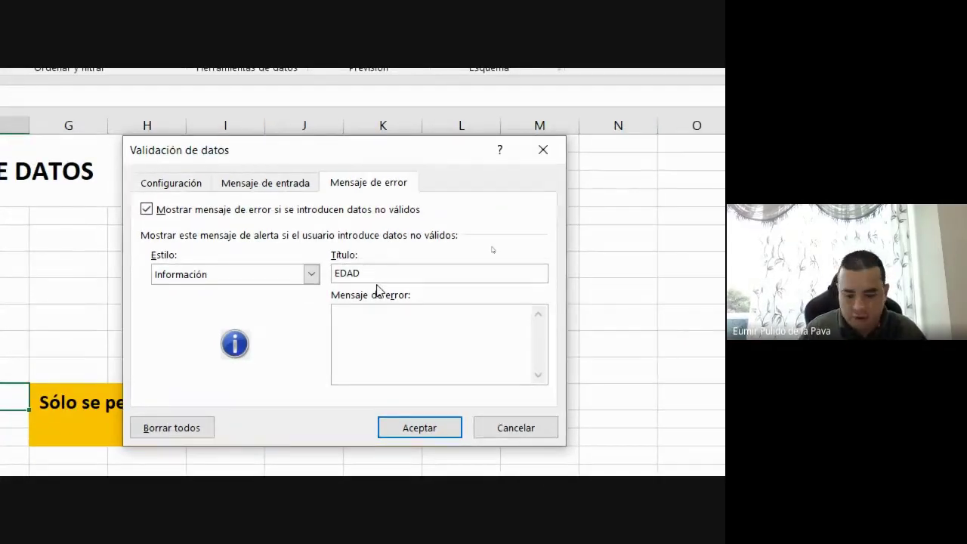
text( ERRÓN)
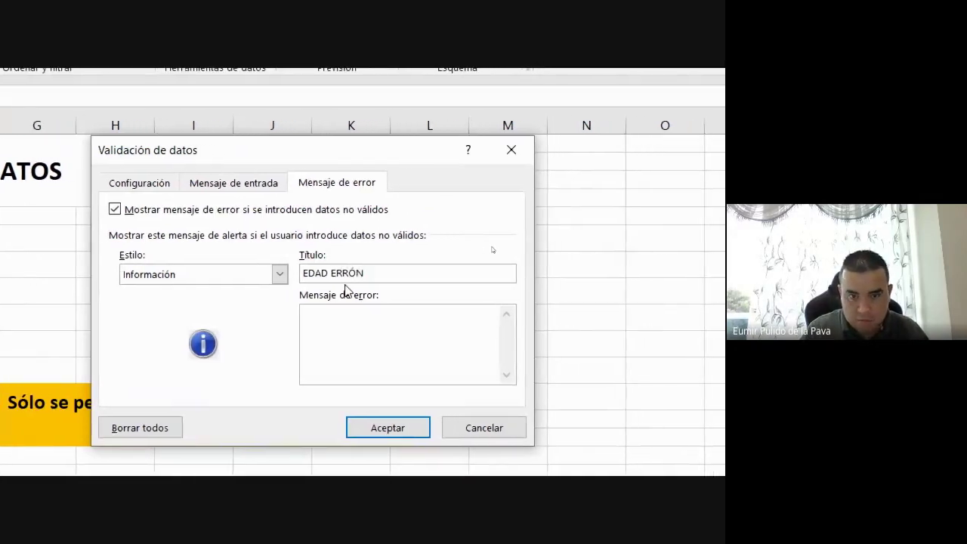
text(EA)
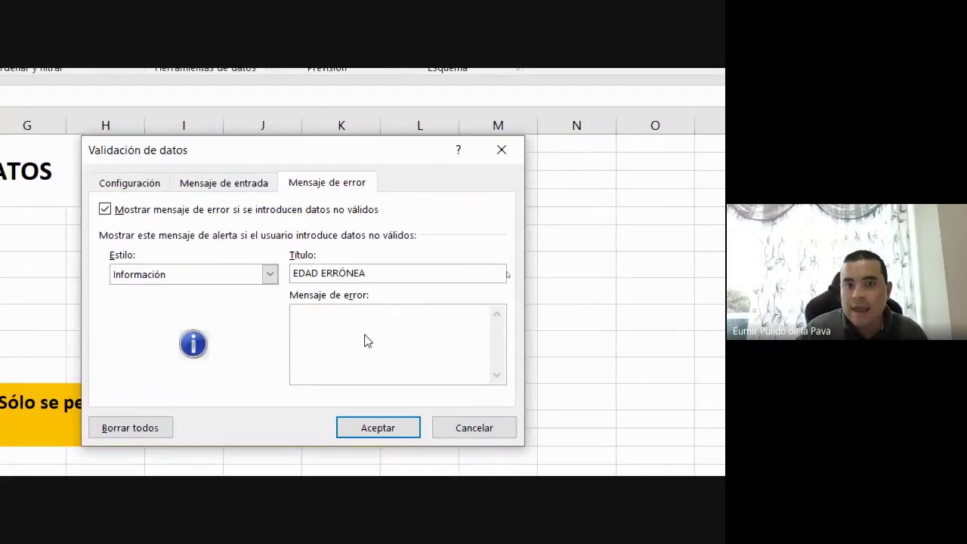
click(365, 335)
text(S)
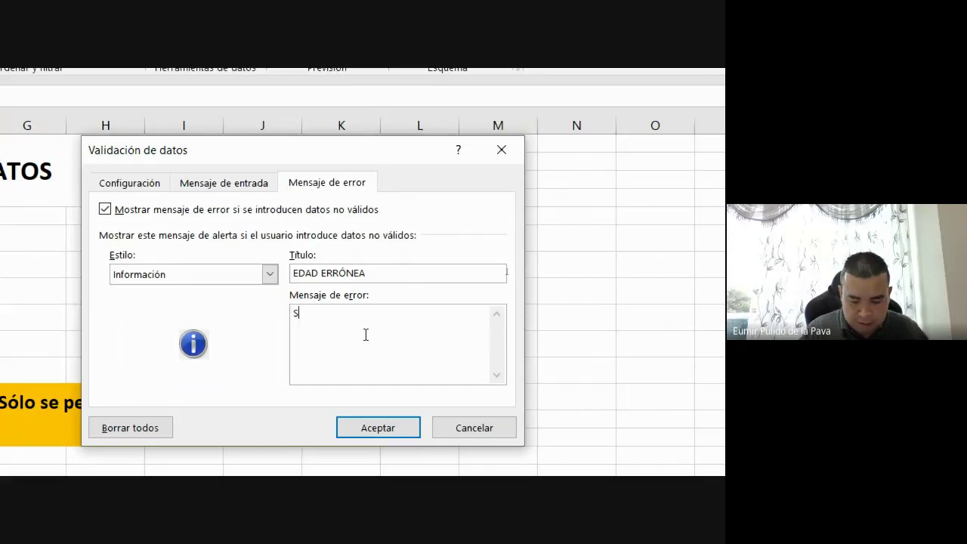
text(eñor usuario )
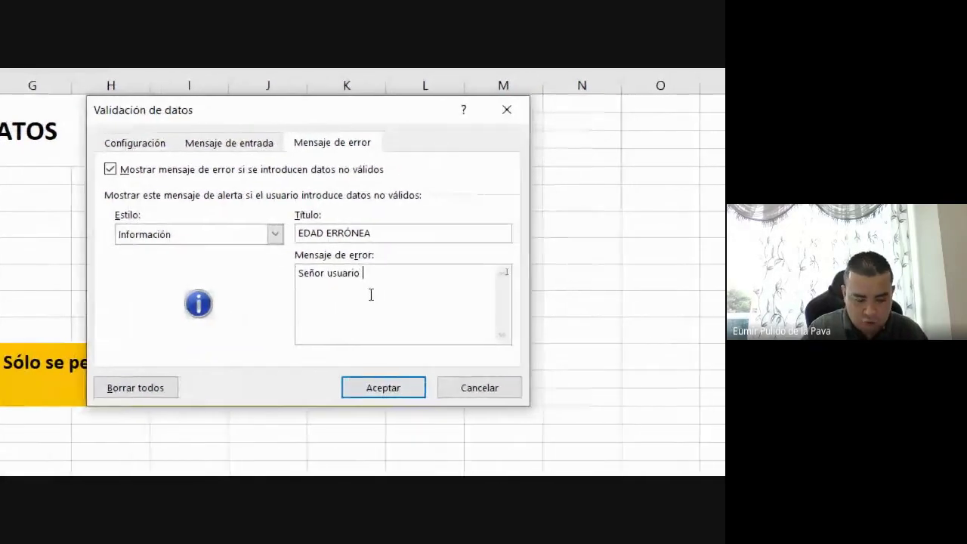
text(uste)
text(d ac)
text(aba de in)
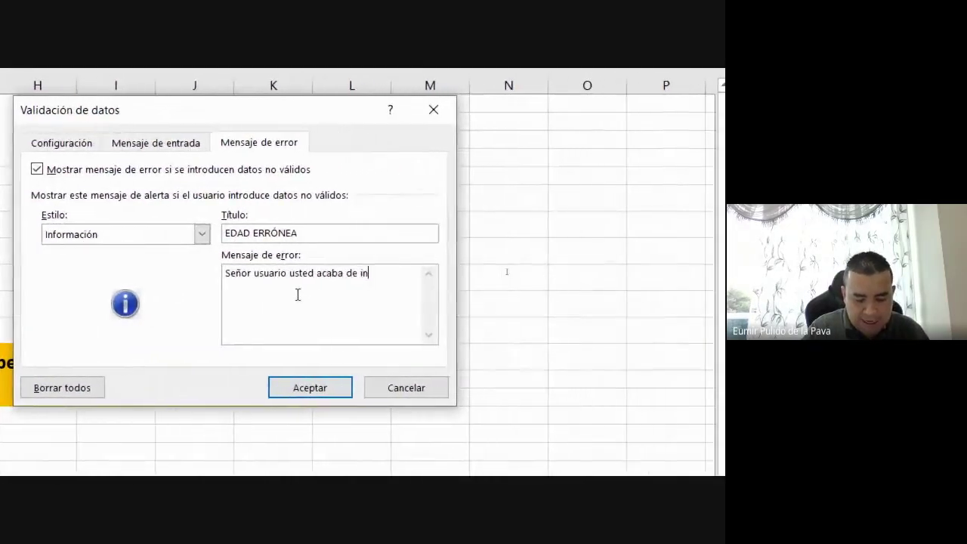
text(gresar un)
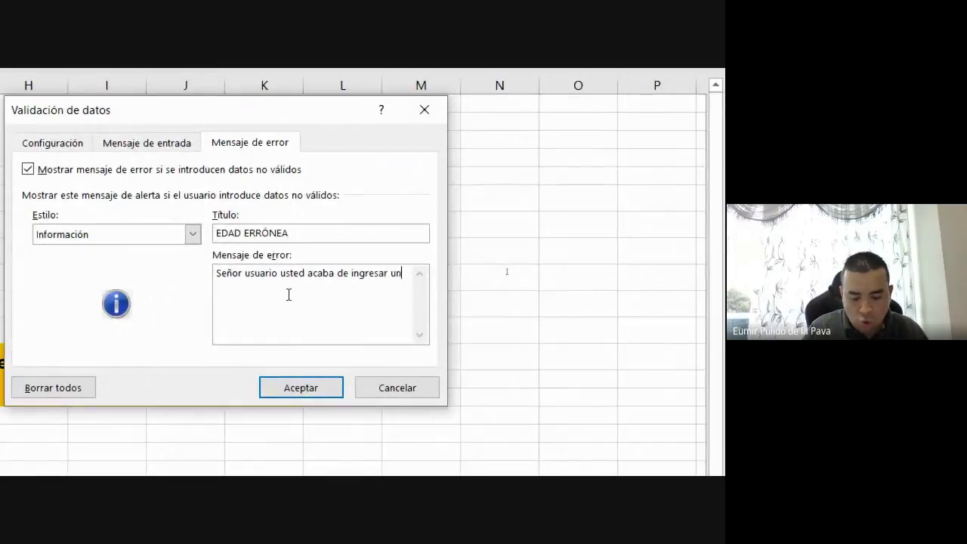
text( me)
text(nor de)
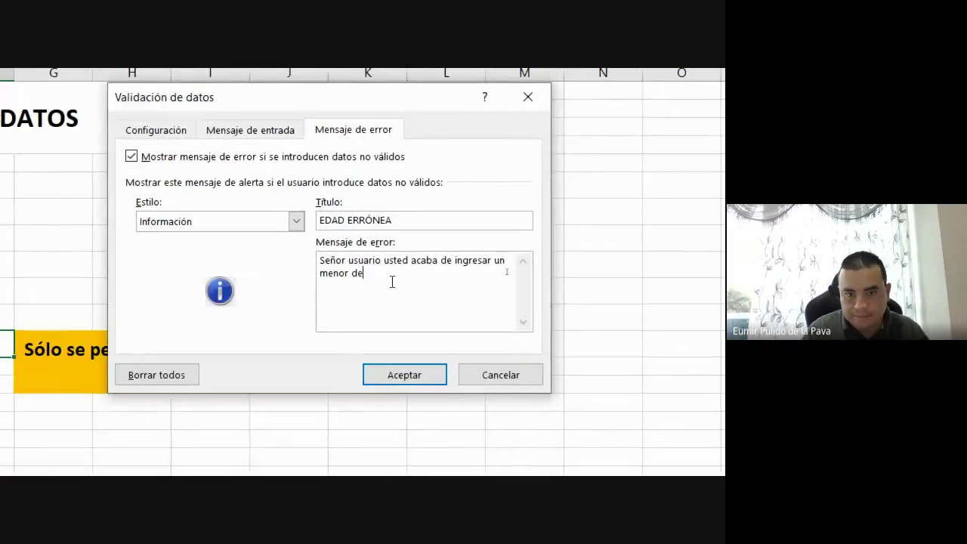
text( edad.)
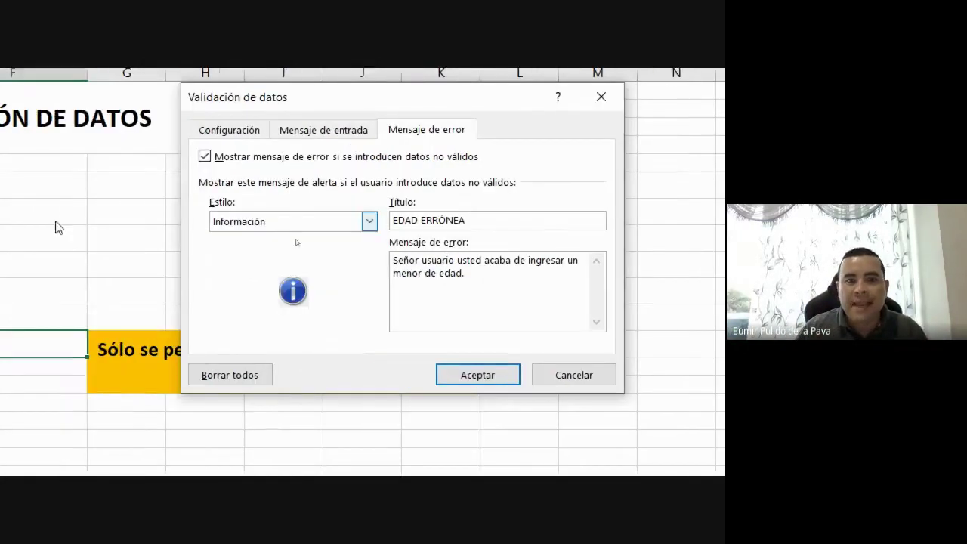
Step: Apply the validation and step down from FECHA to the EDAD entry cell to show its INGRESO DE EDAD reminder
click(517, 376)
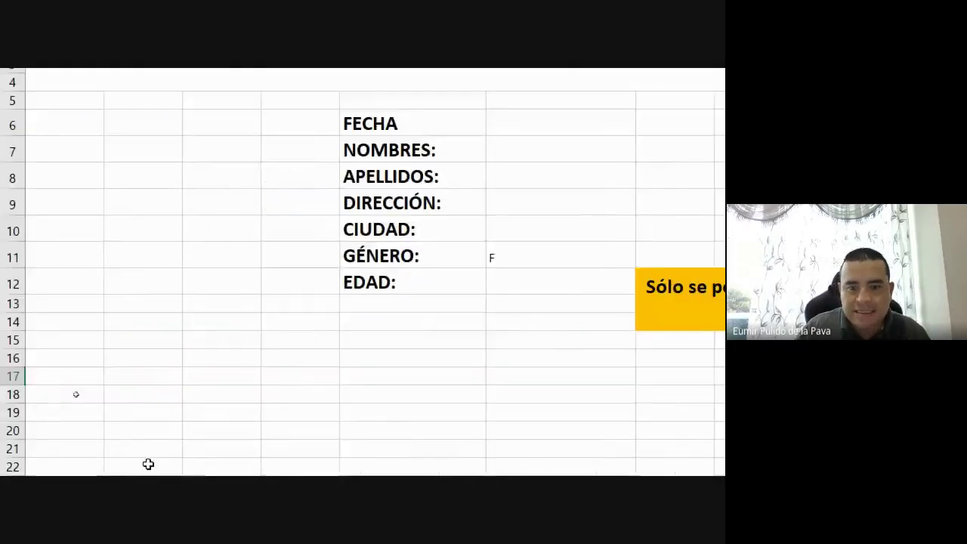
click(395, 123)
click(394, 143)
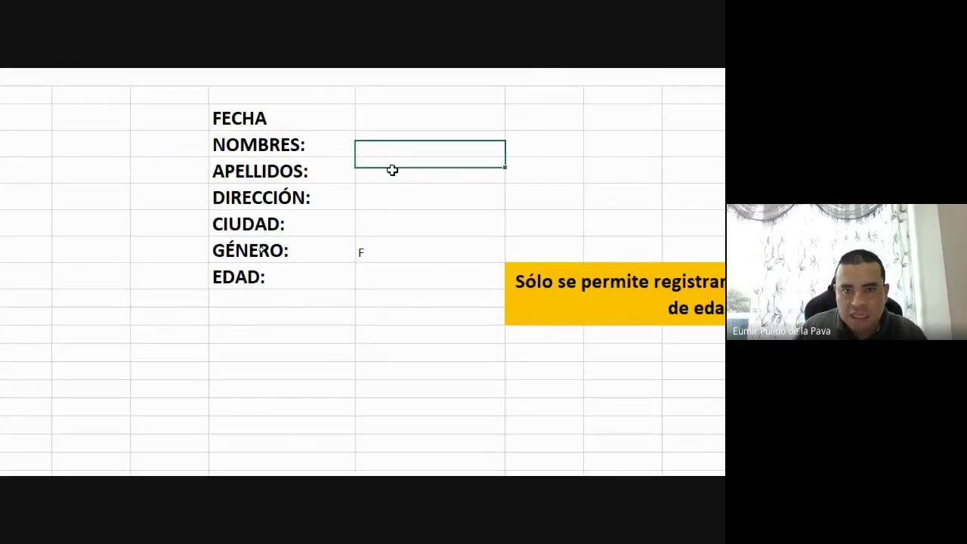
click(389, 170)
click(384, 197)
click(382, 223)
click(381, 250)
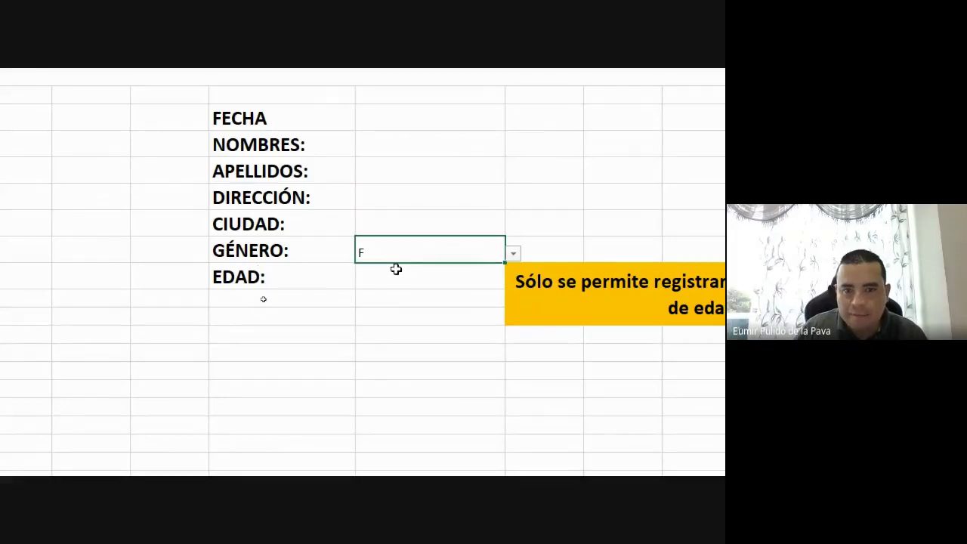
click(410, 283)
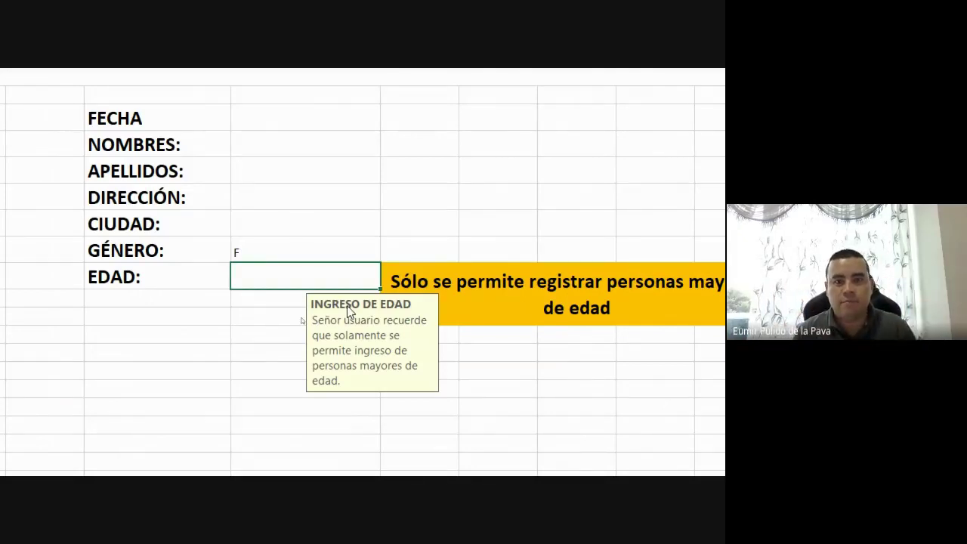
click(265, 301)
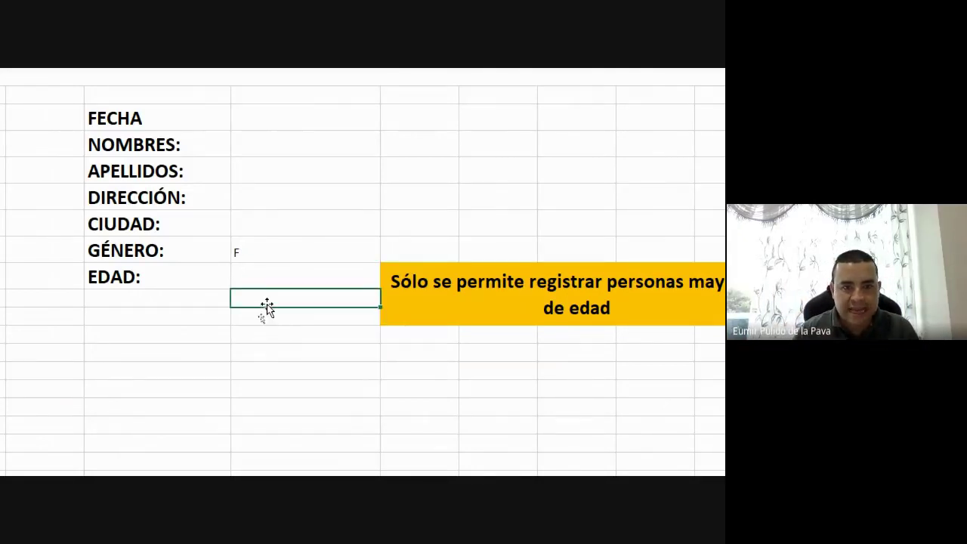
click(261, 281)
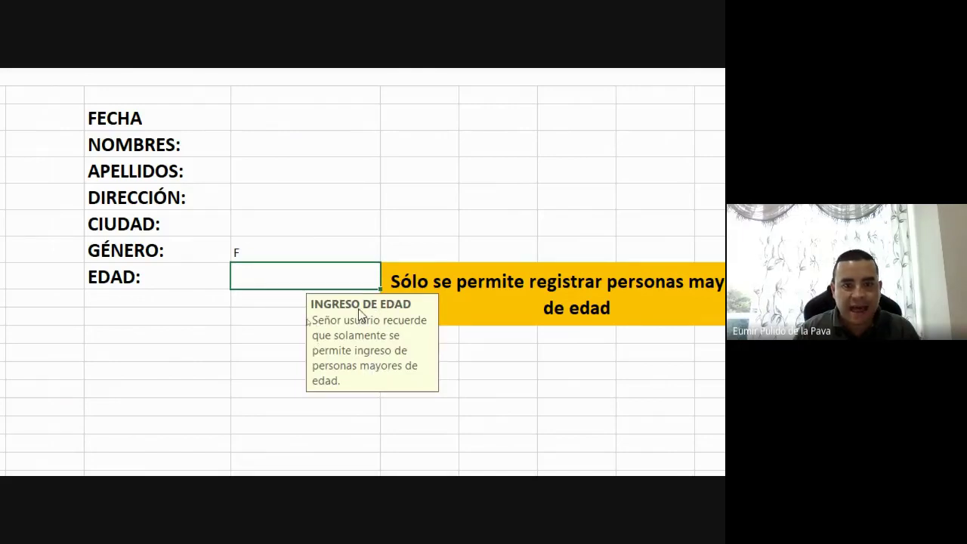
Step: Insert a comment on the EDAD label cell and view it by pointing at the cell
right_click(127, 277)
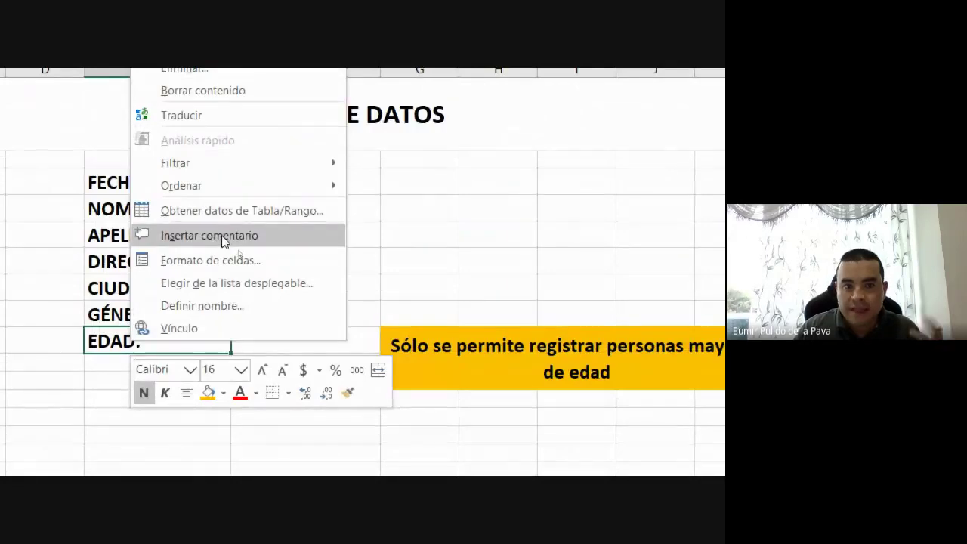
click(221, 236)
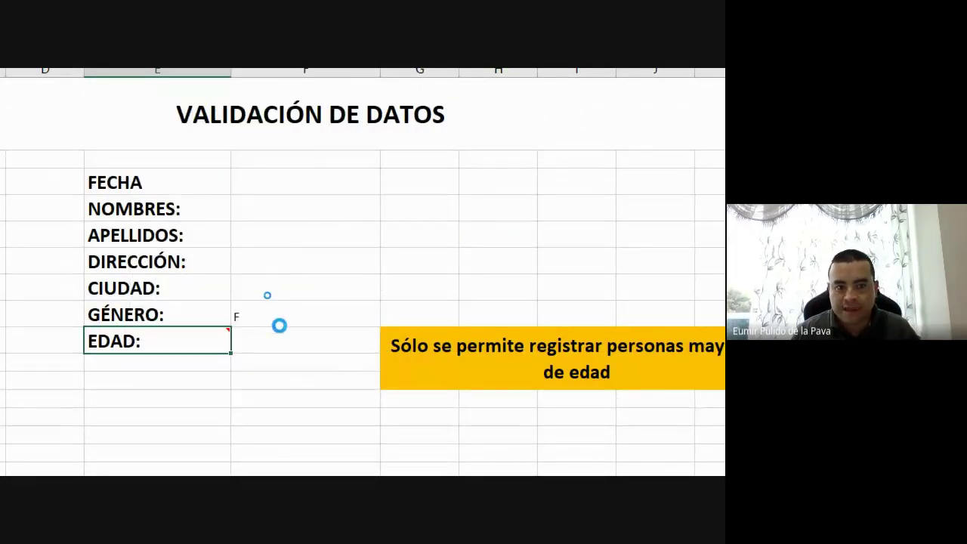
text(edad)
click(253, 347)
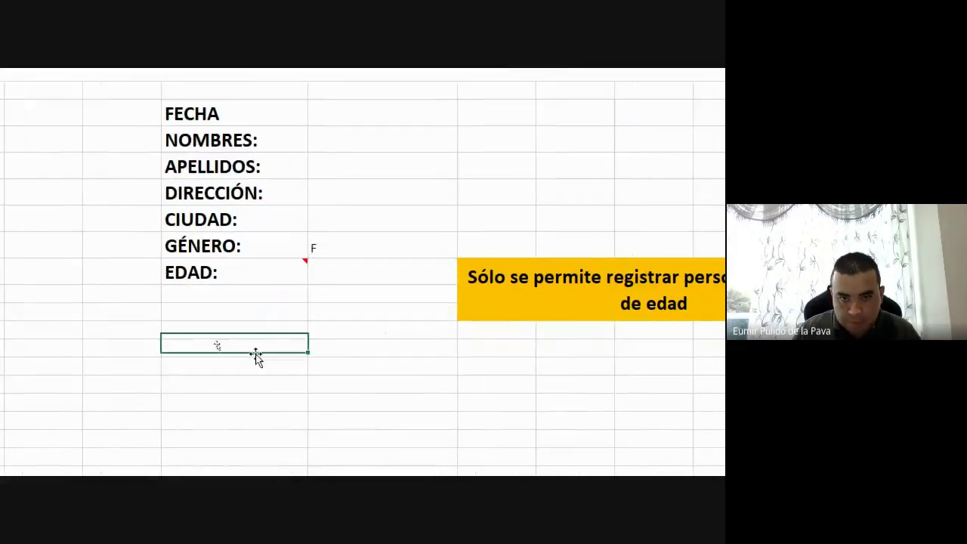
click(306, 275)
click(301, 274)
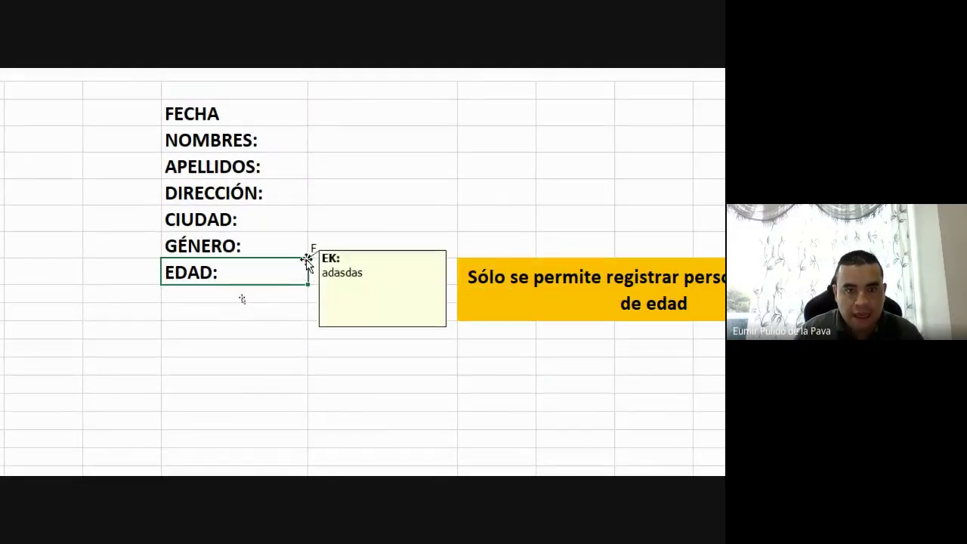
mouse_move(303, 264)
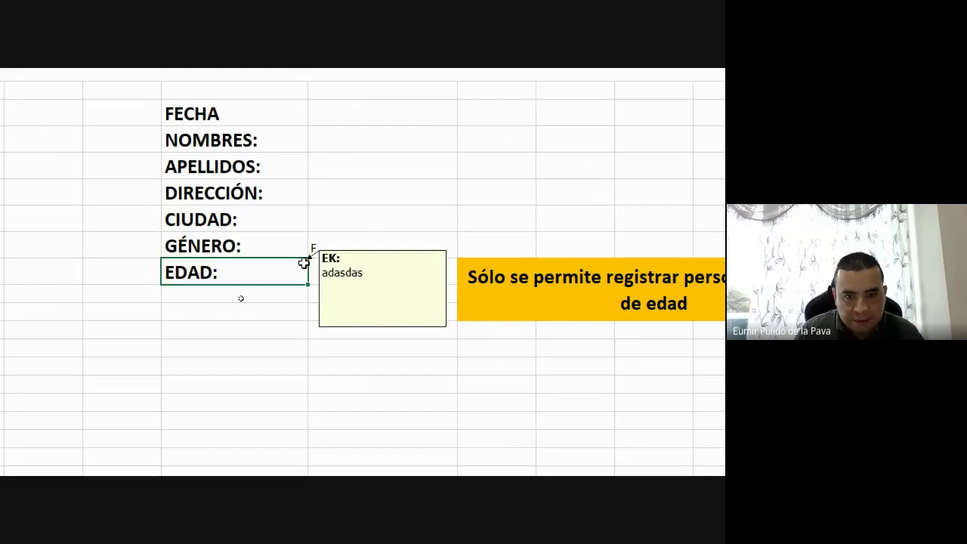
click(279, 358)
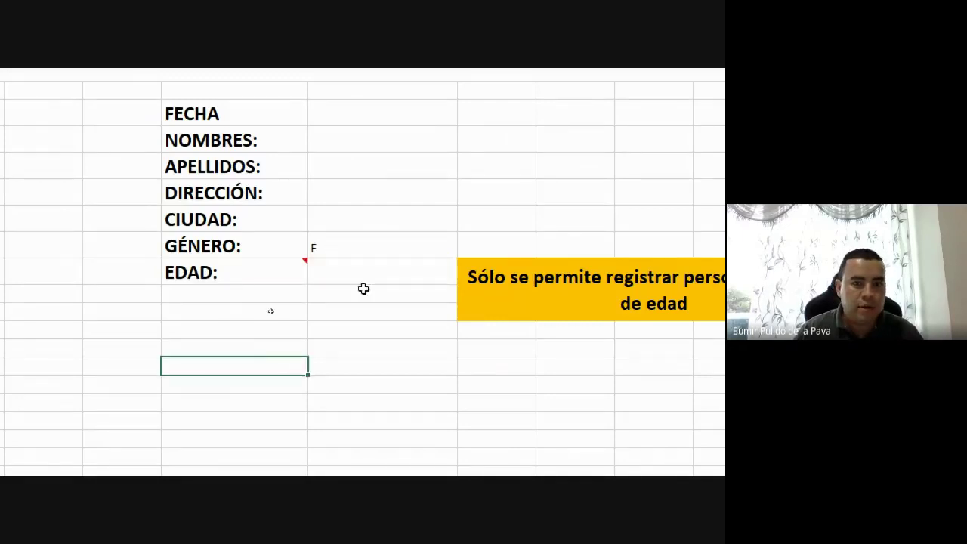
click(363, 278)
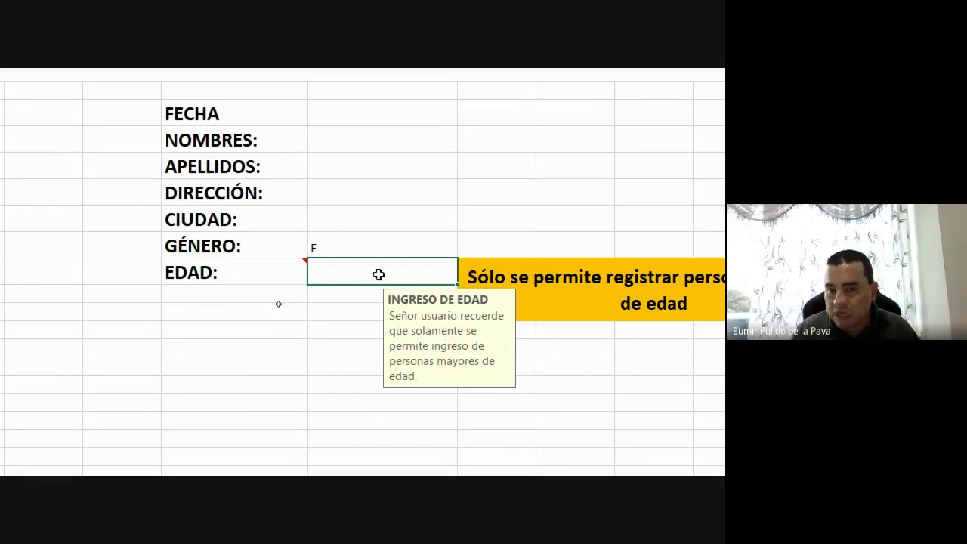
Step: Enter test ages 19 and then 17, accepting the EDAD ERRÓNEA information alert
text(19)
key(Return)
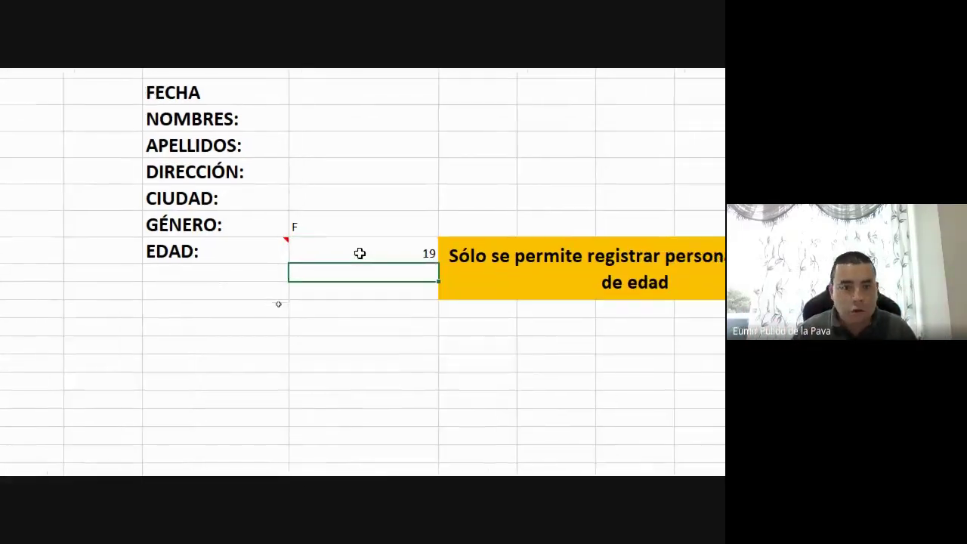
click(359, 253)
text(1)
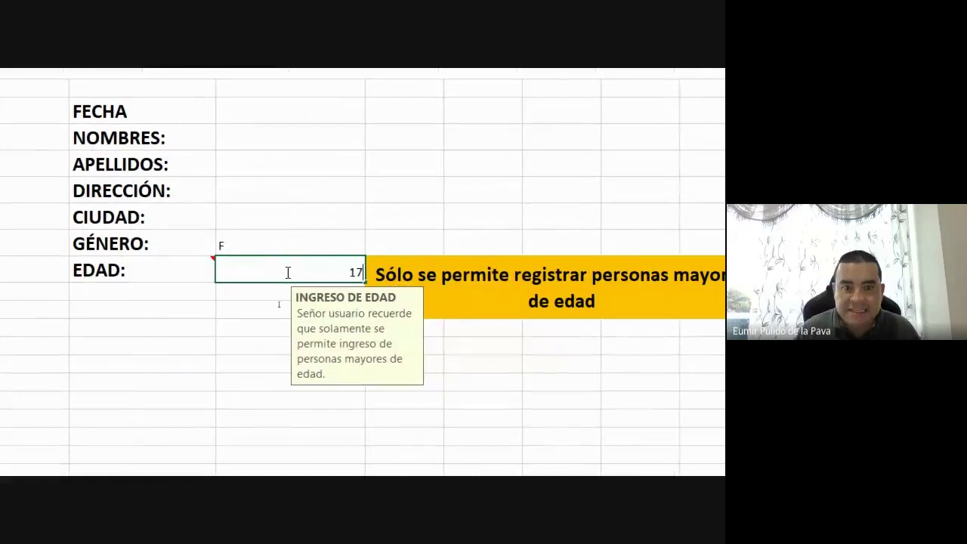
key(Return)
mouse_move(501, 186)
mouse_down()
mouse_move(392, 315)
mouse_move(385, 300)
mouse_up()
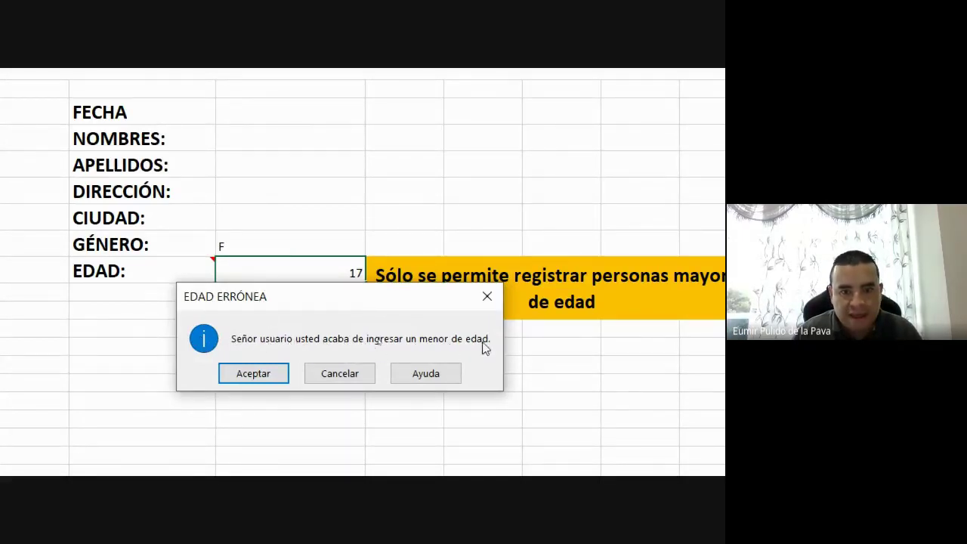
click(252, 373)
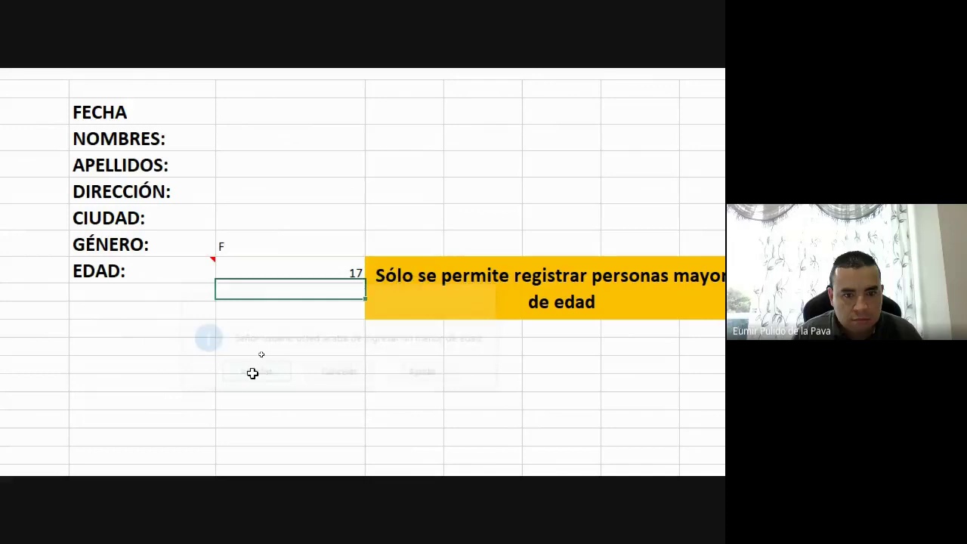
Step: Clear the test age 17 from the EDAD cell
click(354, 274)
text(17)
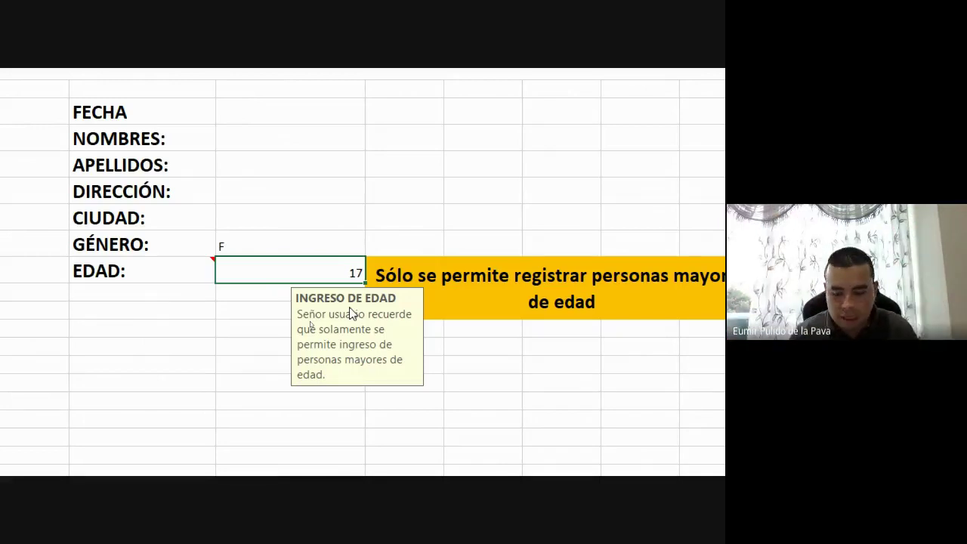
scroll(427, 301, right, 1)
click(511, 295)
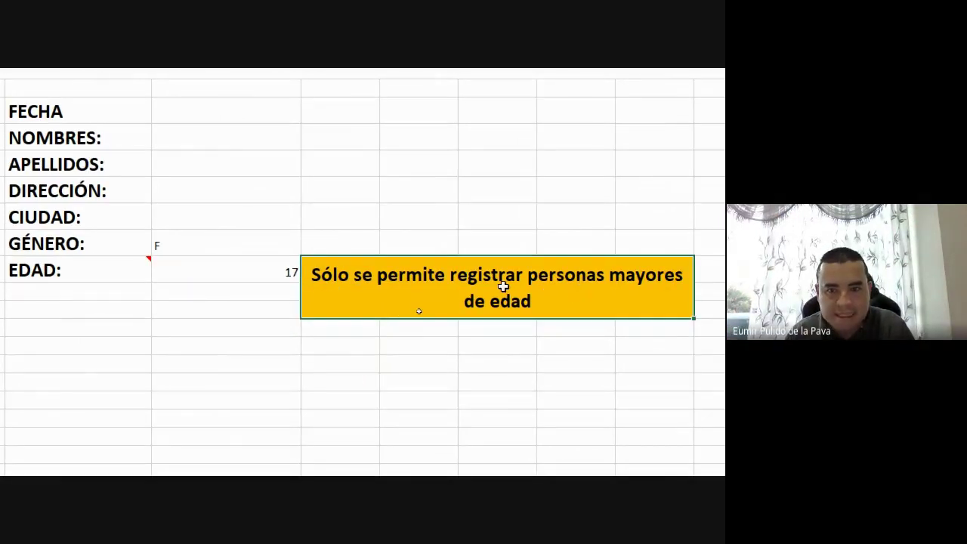
click(225, 268)
key(Delete)
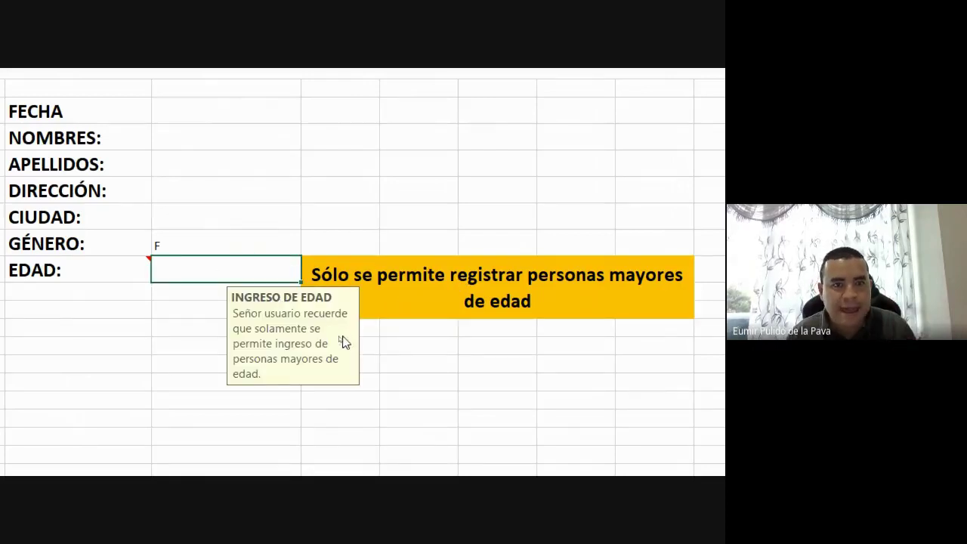
scroll(292, 79, up, 1)
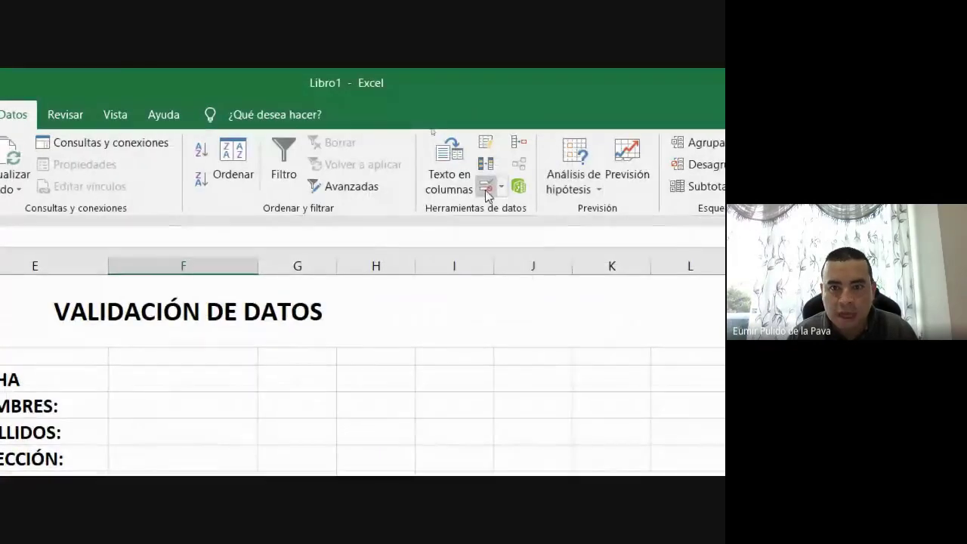
Step: Change the age validation's alert style to Advertencia
click(499, 161)
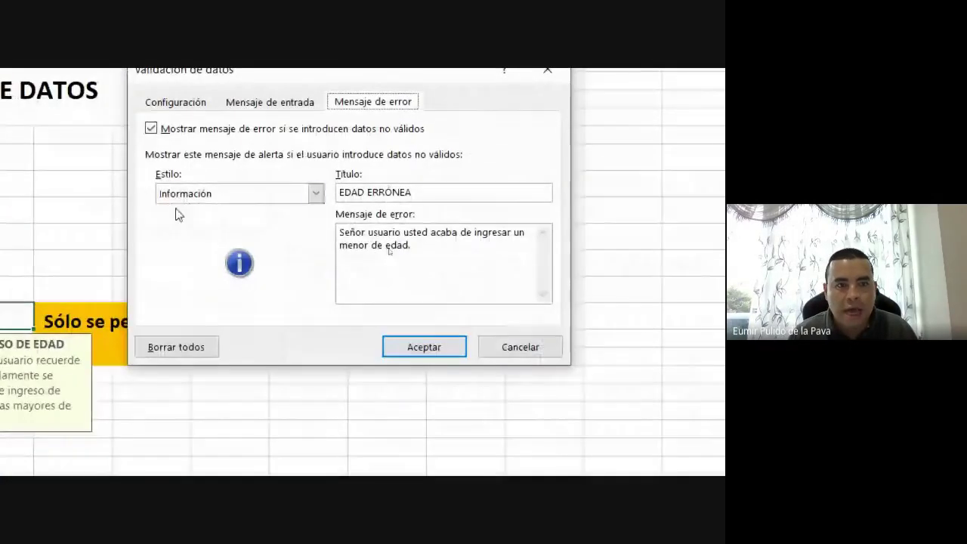
click(189, 194)
click(187, 224)
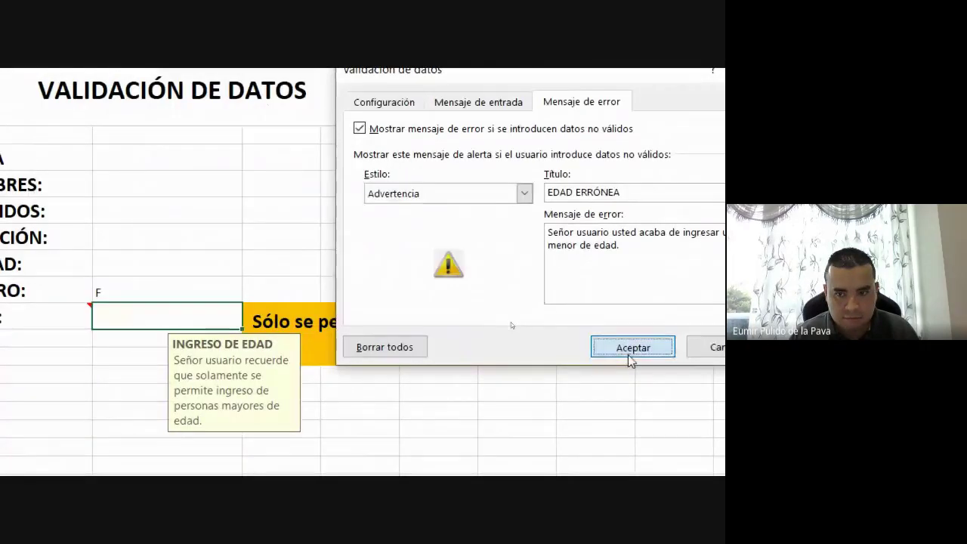
click(628, 352)
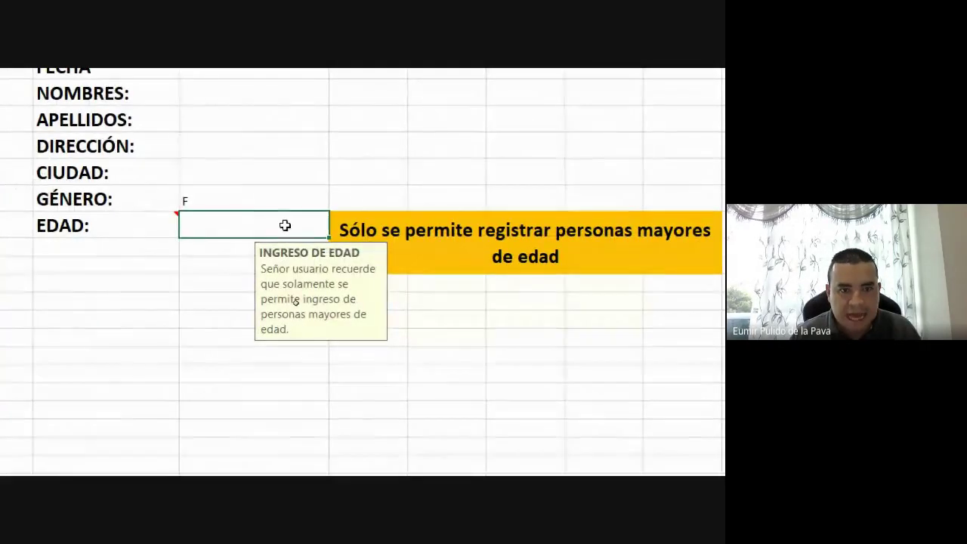
Step: Enter ages 39 and 15 in the EDAD cell, accepting the under-age warning with Sí
text(39)
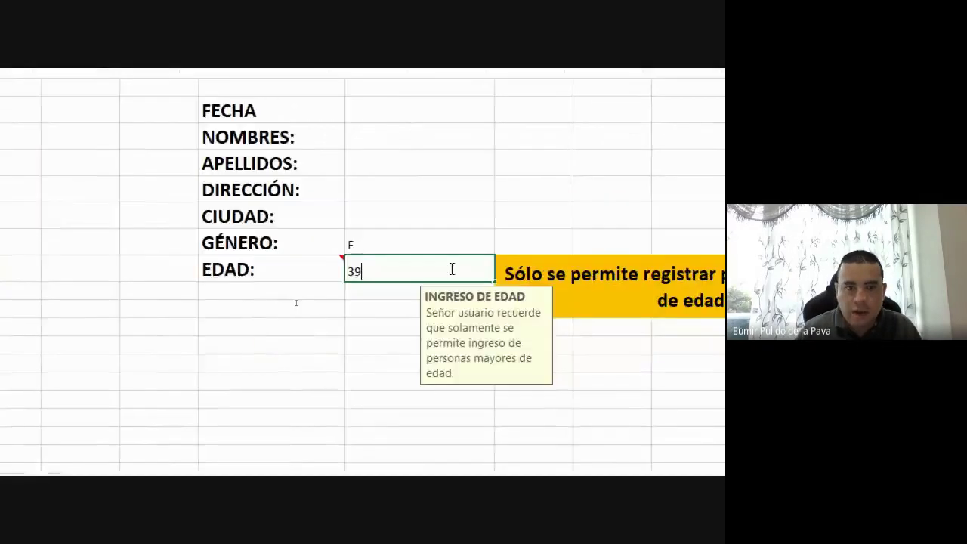
key(Return)
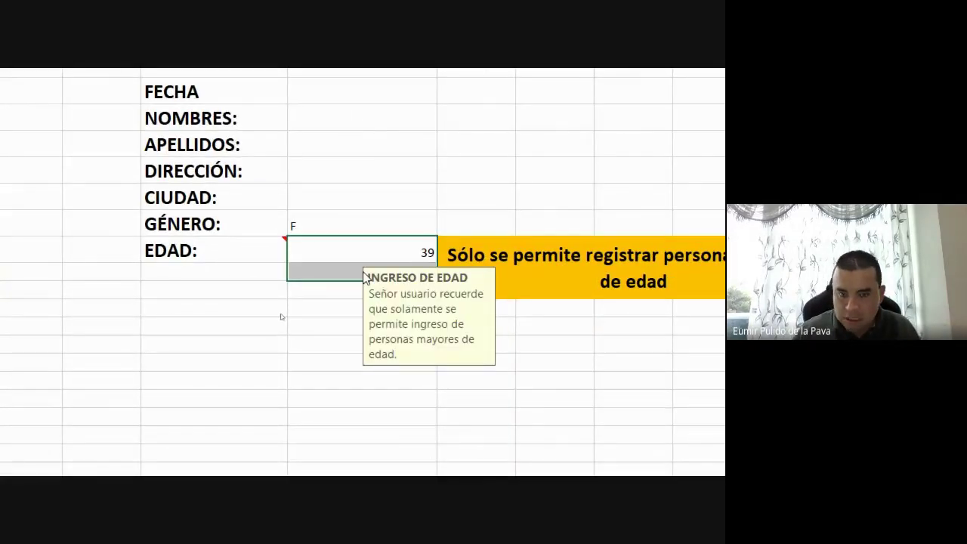
key(Up)
key(Down)
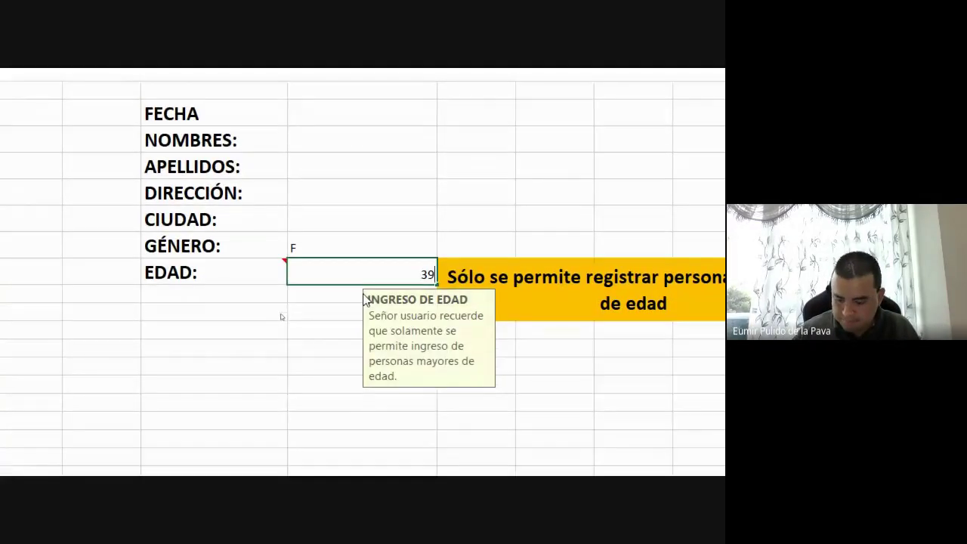
text(15)
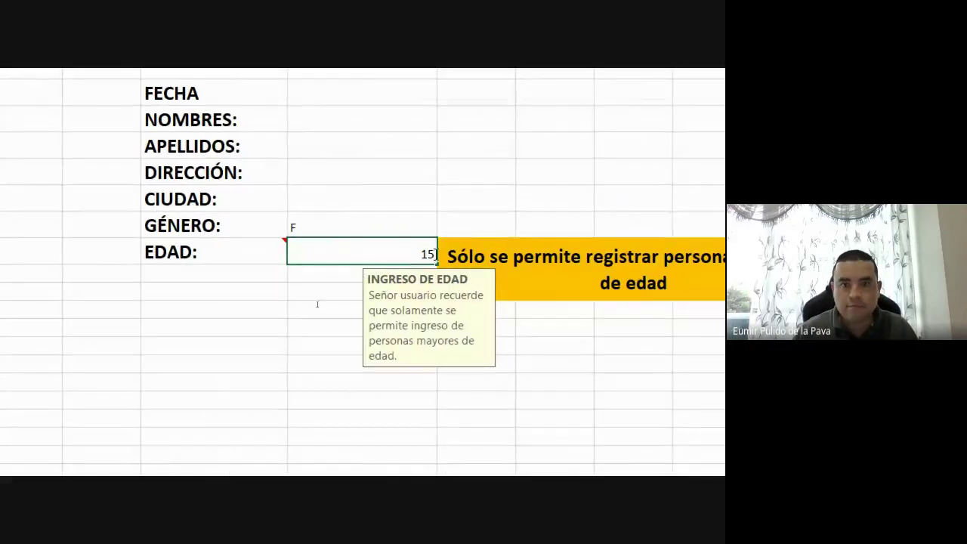
key(Return)
drag(601, 169, 489, 286)
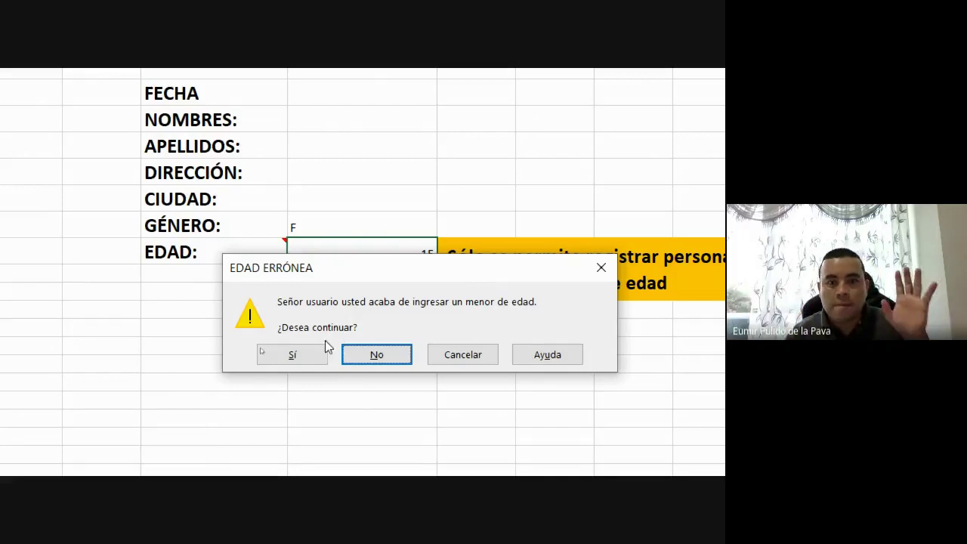
click(280, 358)
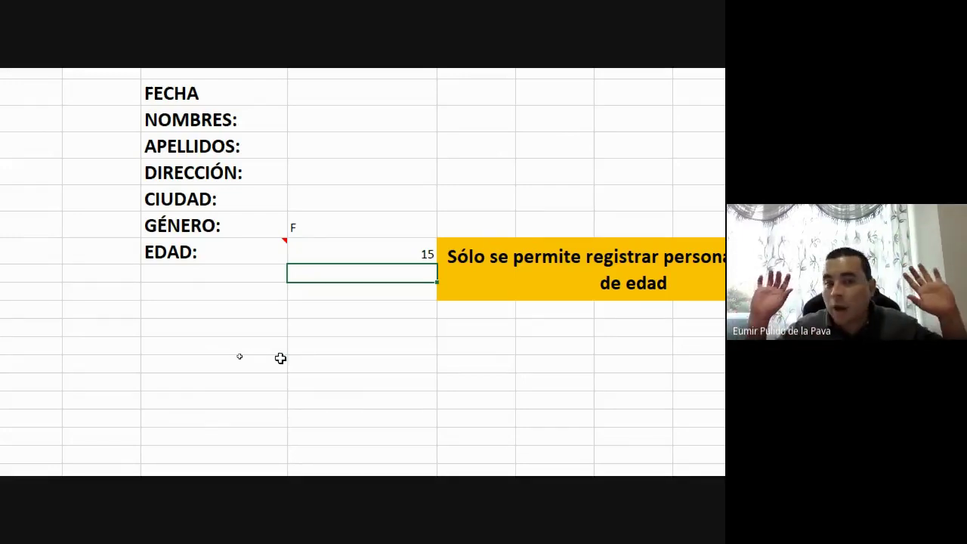
click(382, 245)
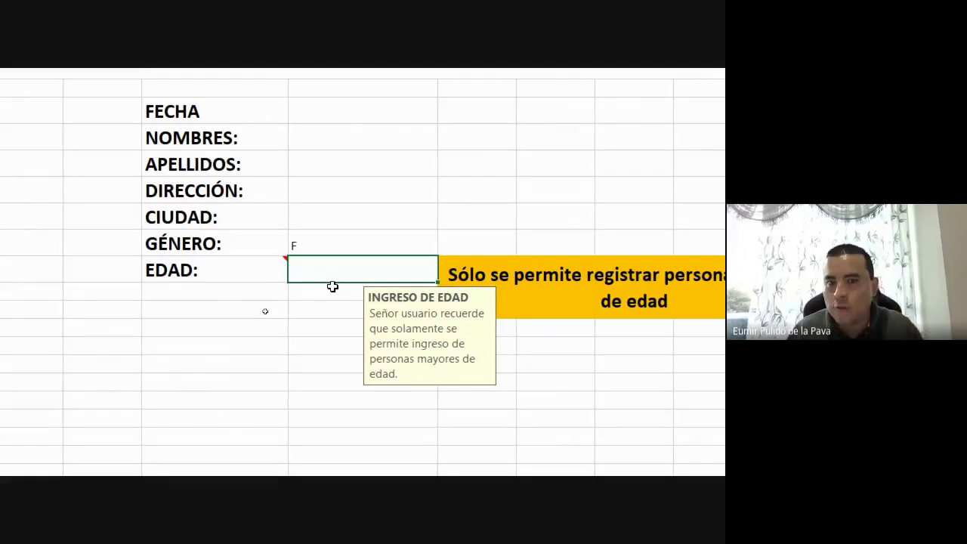
Step: Change the age validation's alert style back to Alto
click(684, 133)
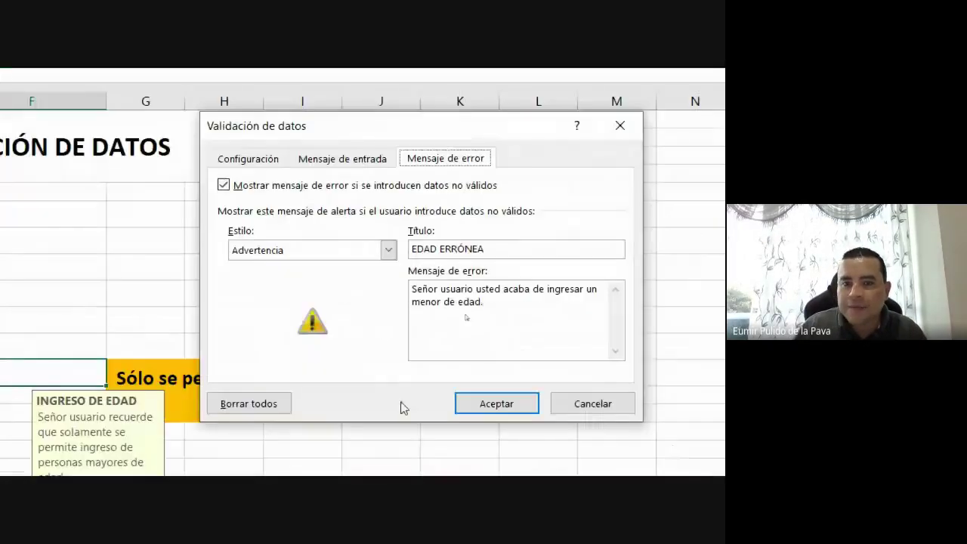
click(287, 250)
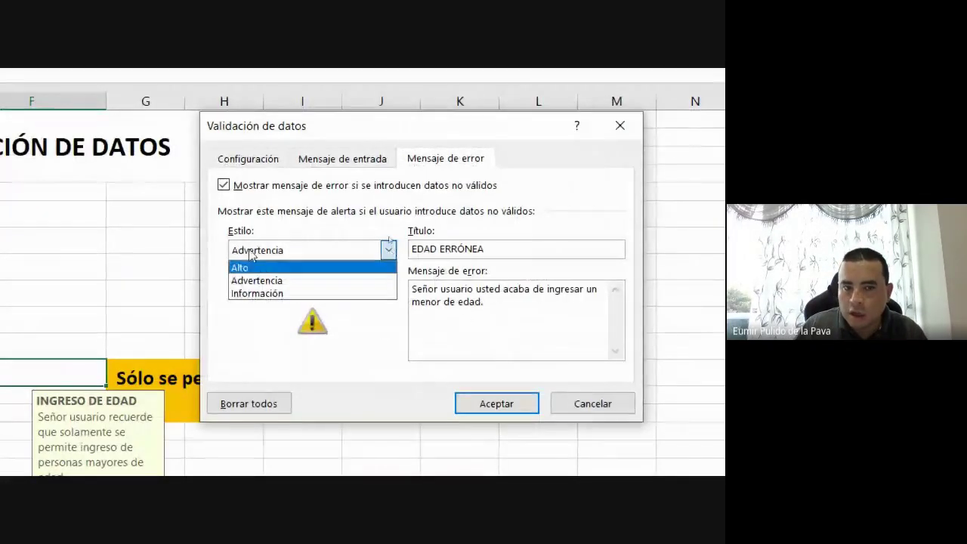
click(239, 269)
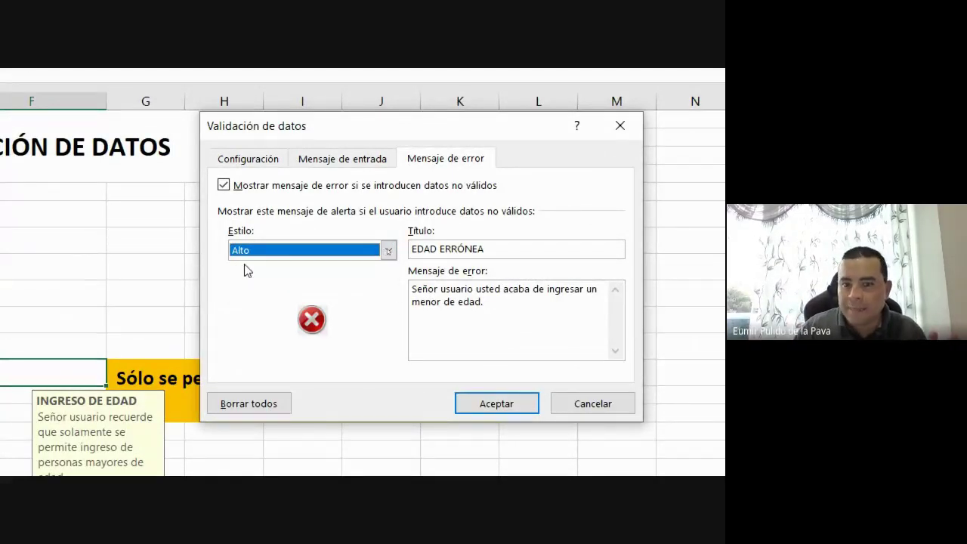
click(496, 403)
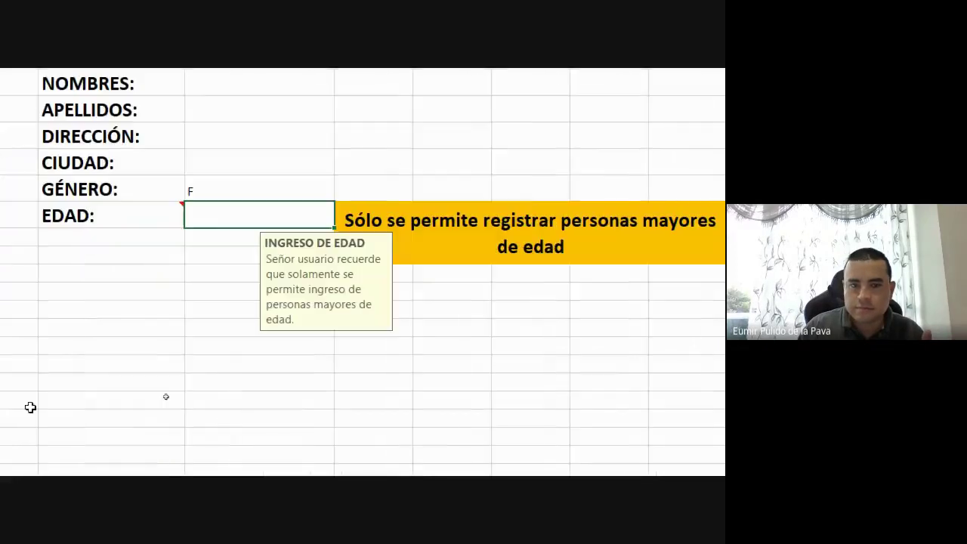
Step: Enter a valid age of 55, then 15 to trigger the stop alert and retry
mouse_move(179, 226)
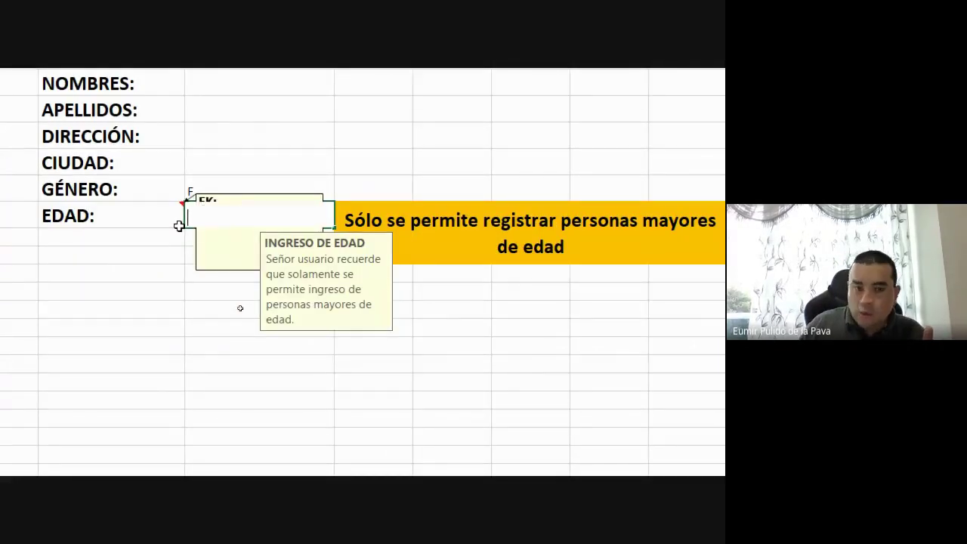
text(55)
key(Return)
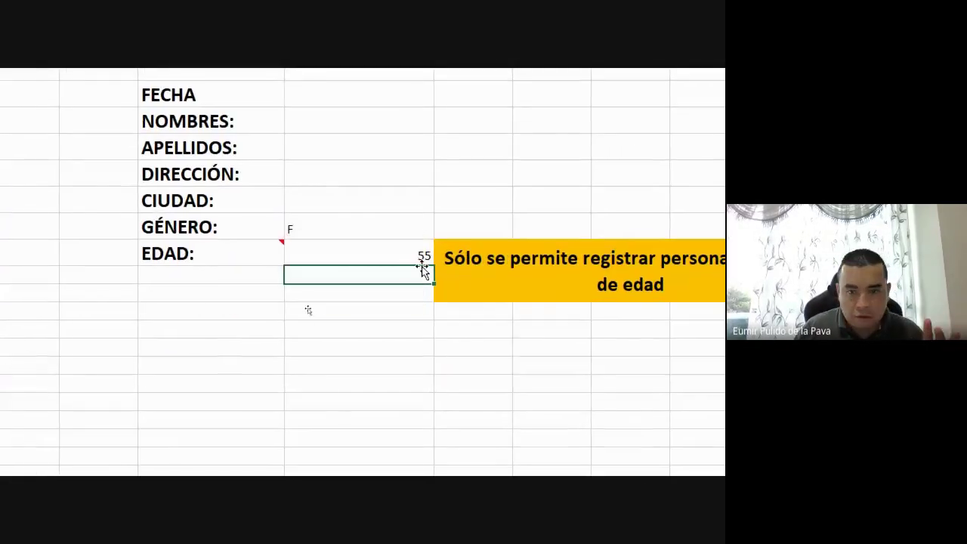
click(398, 256)
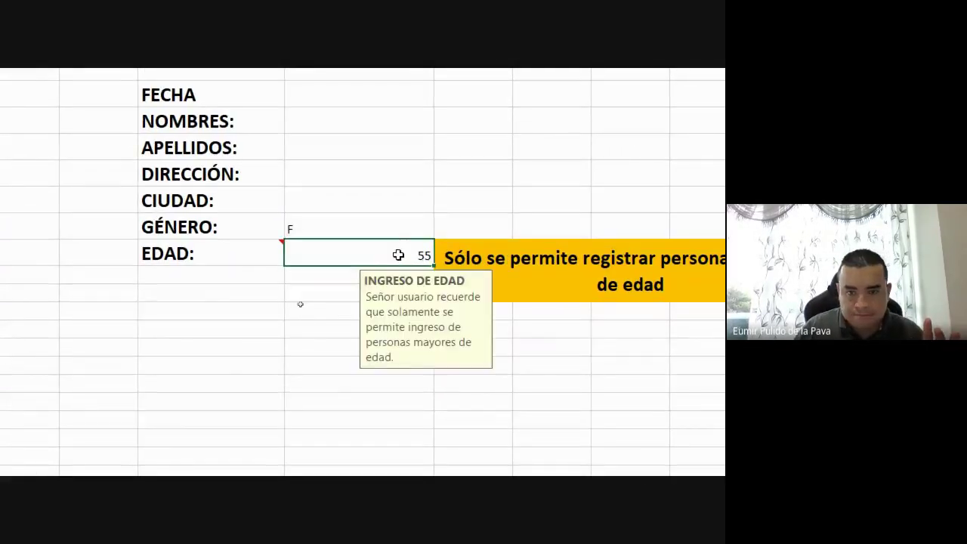
text(15)
key(Return)
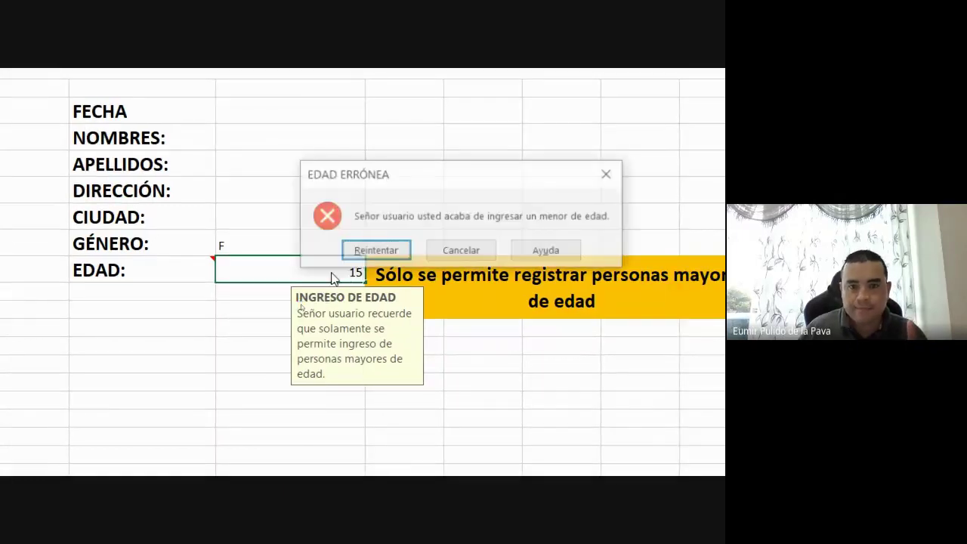
drag(398, 187, 295, 302)
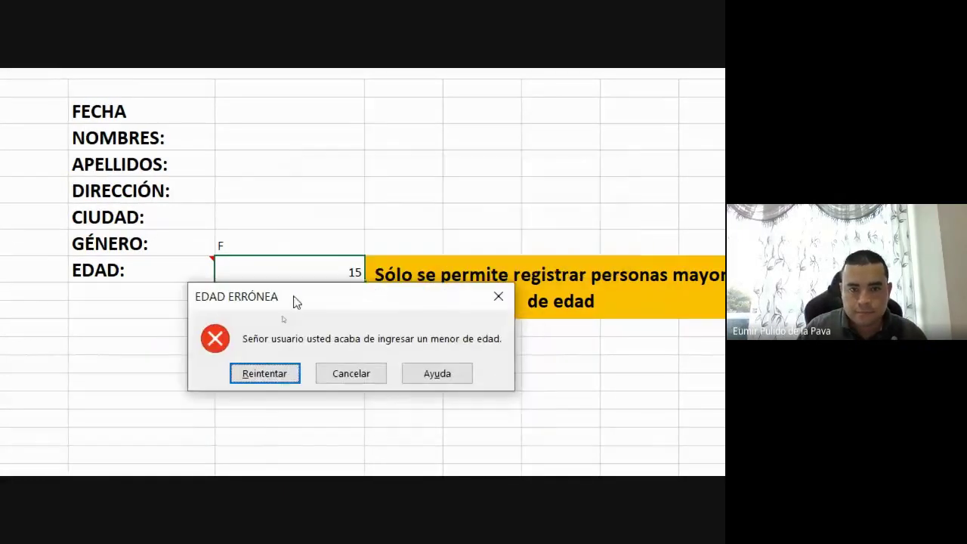
click(265, 374)
key(Return)
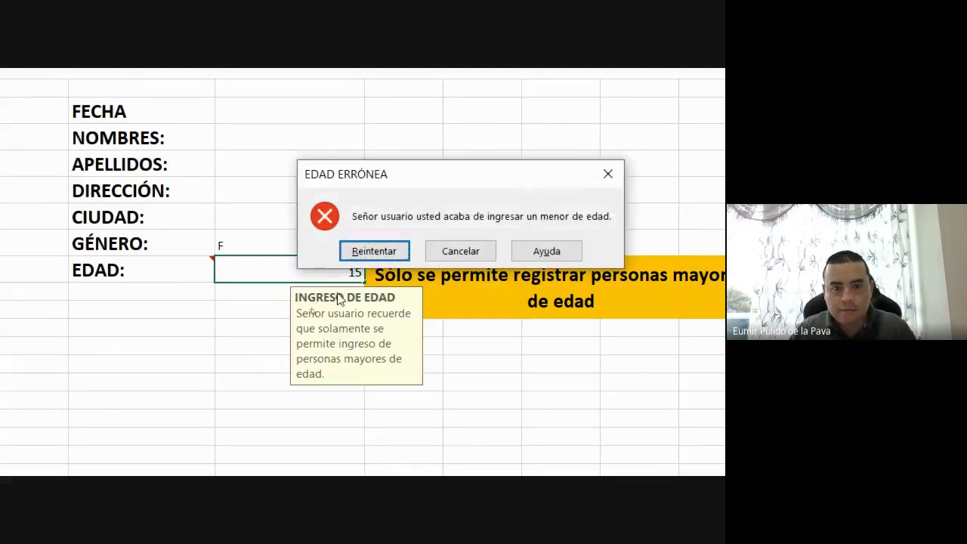
Step: Retry the rejected under-age entry several times, cancel it, then test 12
click(375, 252)
key(Return)
click(376, 259)
text(55)
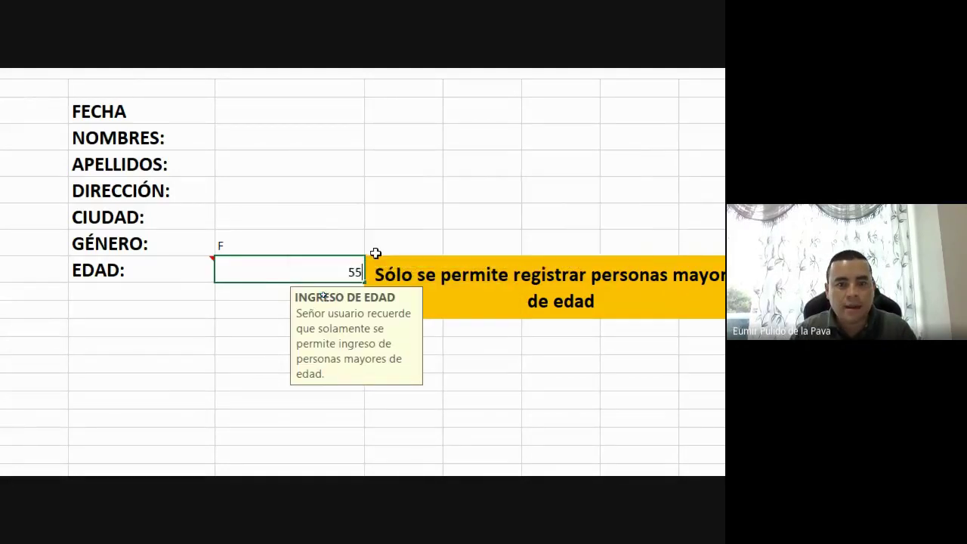
key(Return)
click(375, 253)
key(Return)
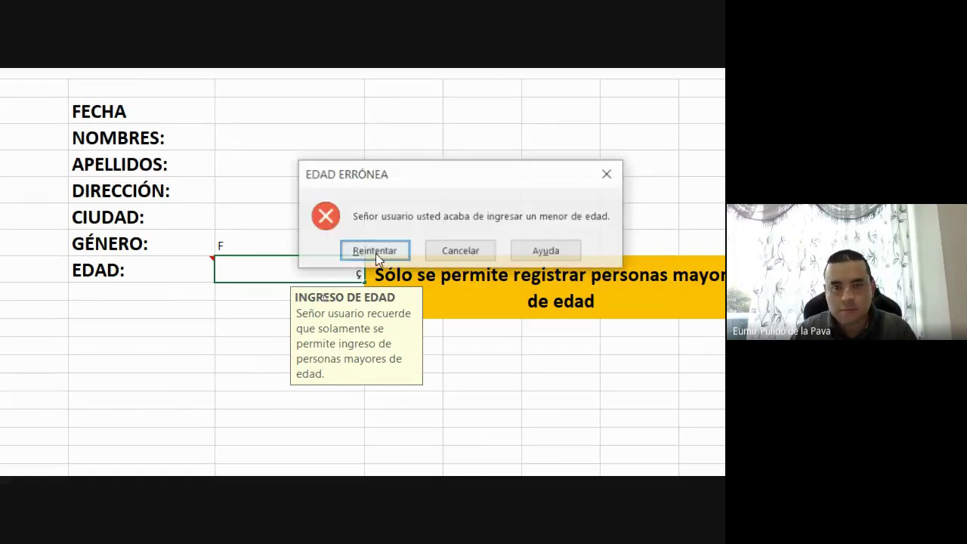
click(452, 251)
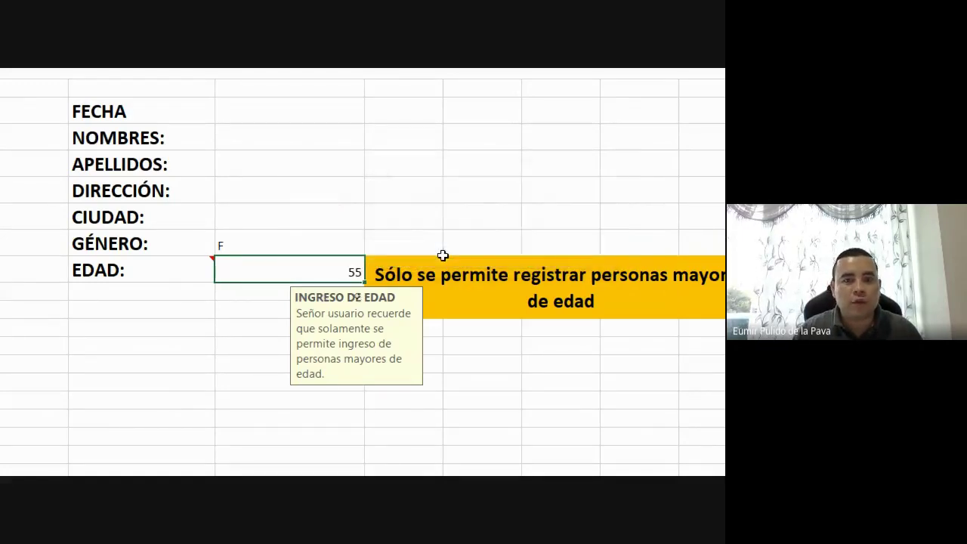
text(12)
key(Return)
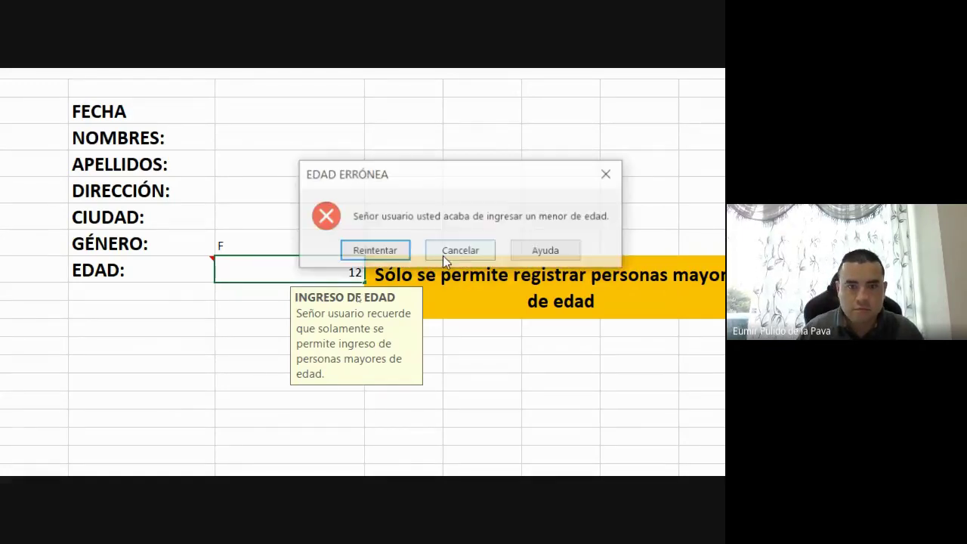
click(377, 249)
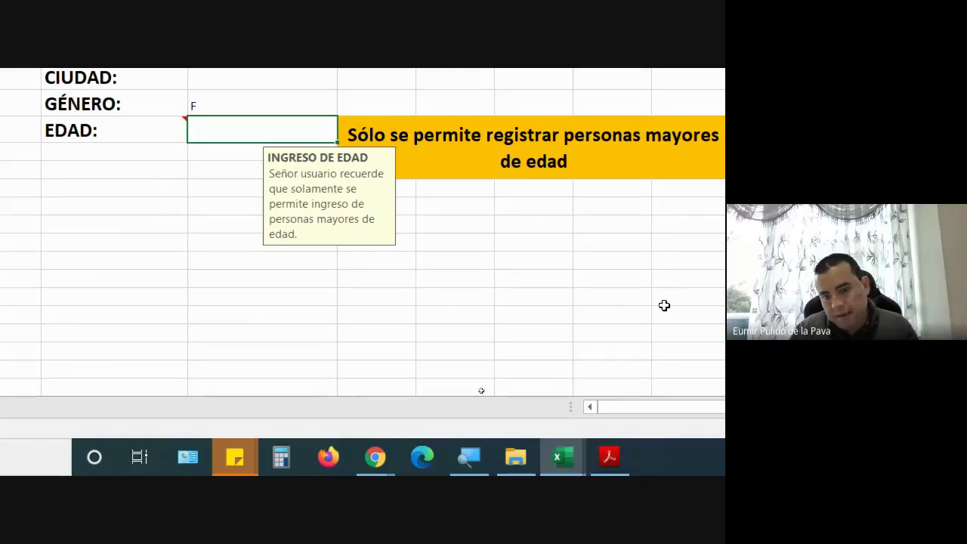
Step: Reset the Magnifier to 100% and bring the Google Meet window to the front
click(377, 472)
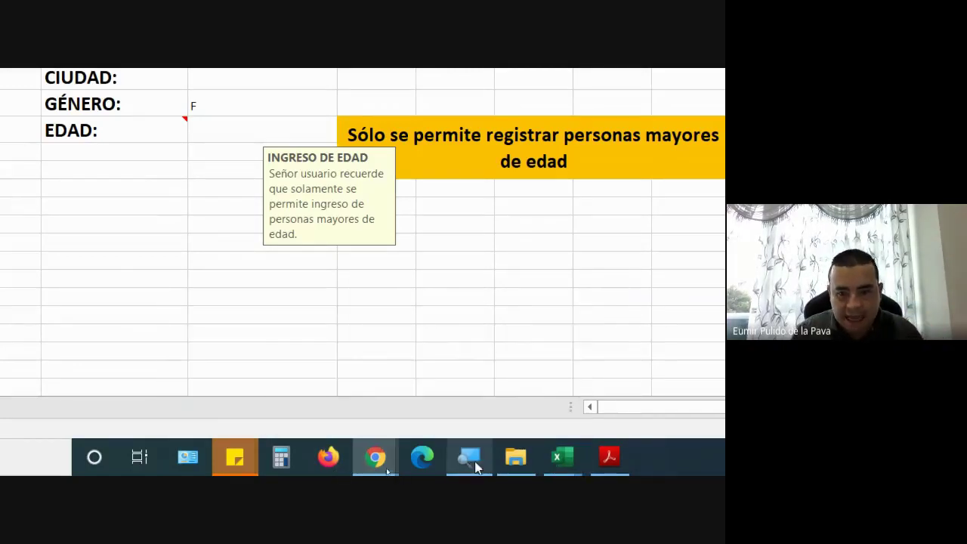
click(466, 462)
click(291, 372)
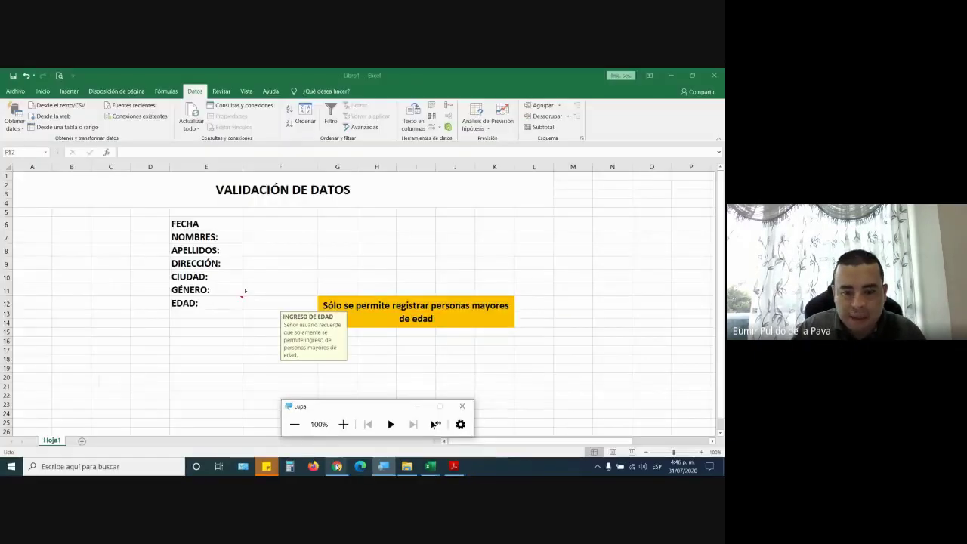
mouse_move(337, 466)
click(272, 445)
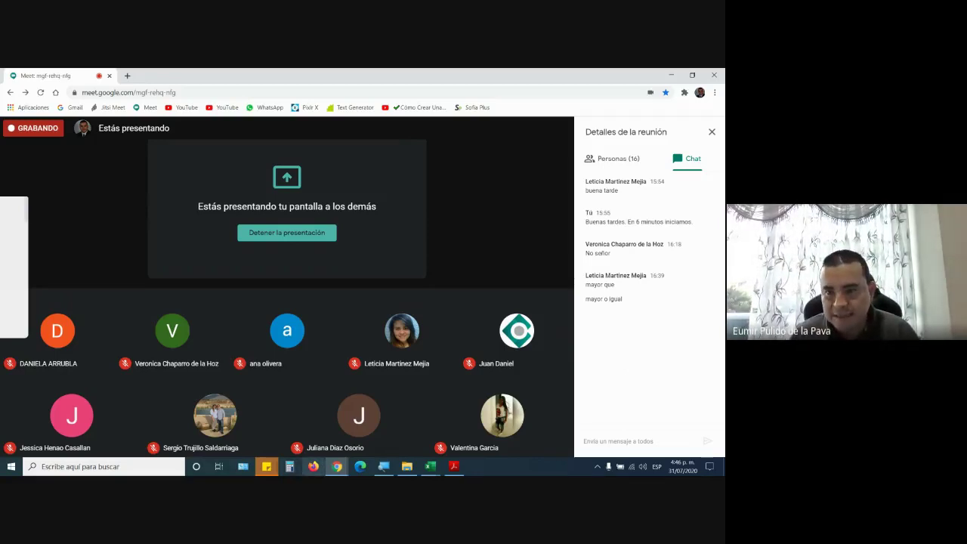
Step: Switch between Libro1 and Google Meet, ending with the Libro1 workbook in front
mouse_move(434, 469)
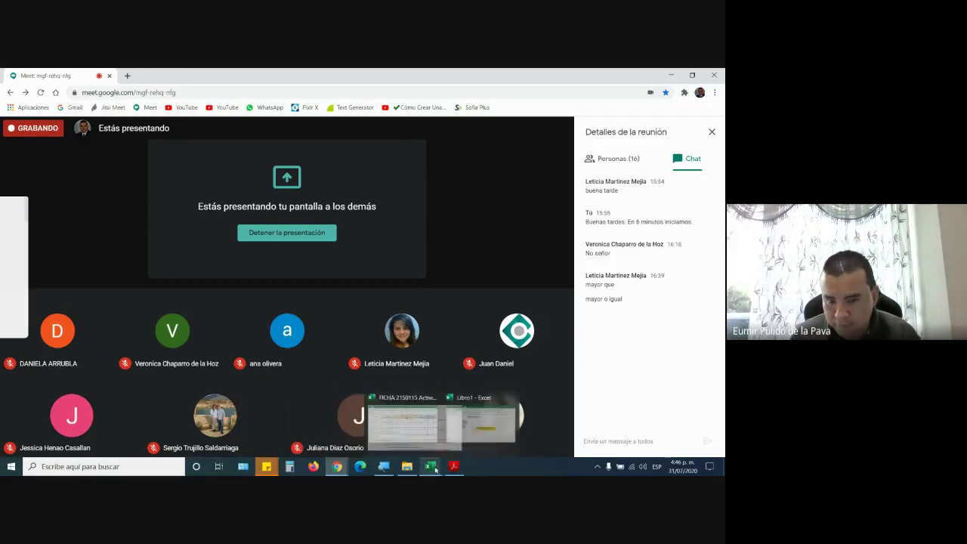
click(455, 436)
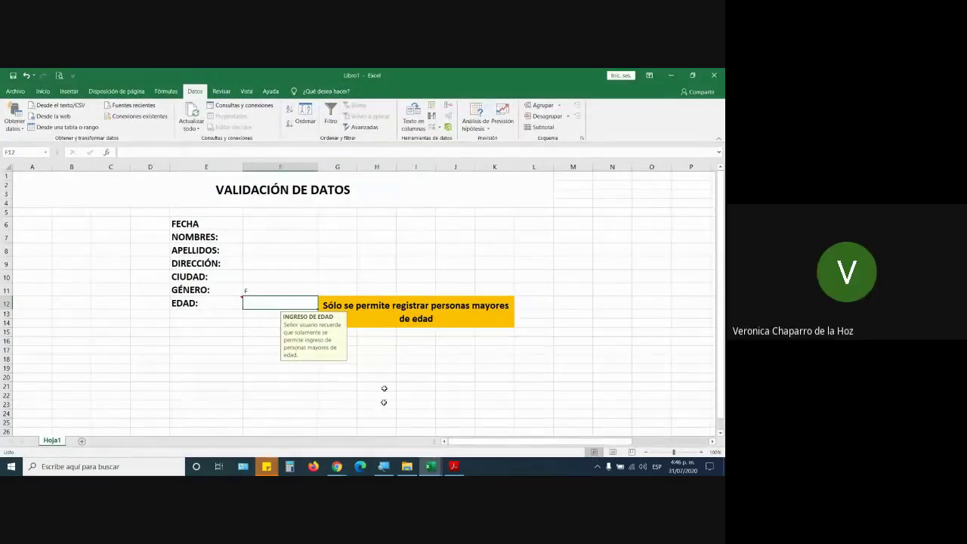
mouse_move(340, 466)
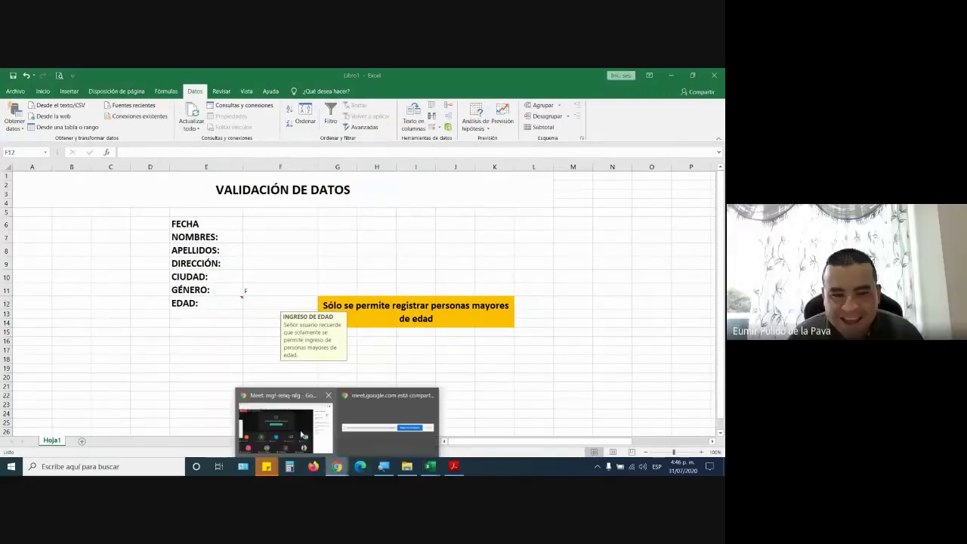
click(299, 430)
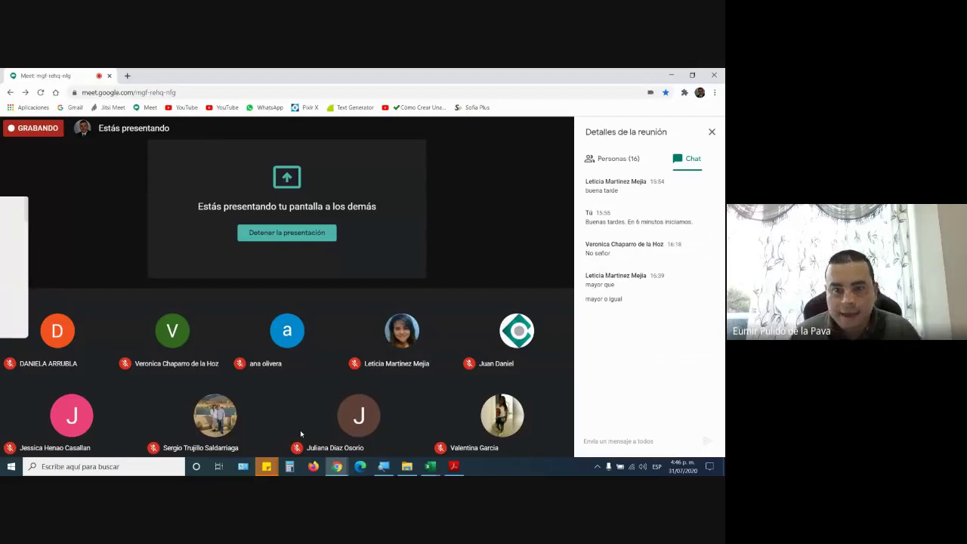
mouse_move(333, 407)
mouse_move(429, 466)
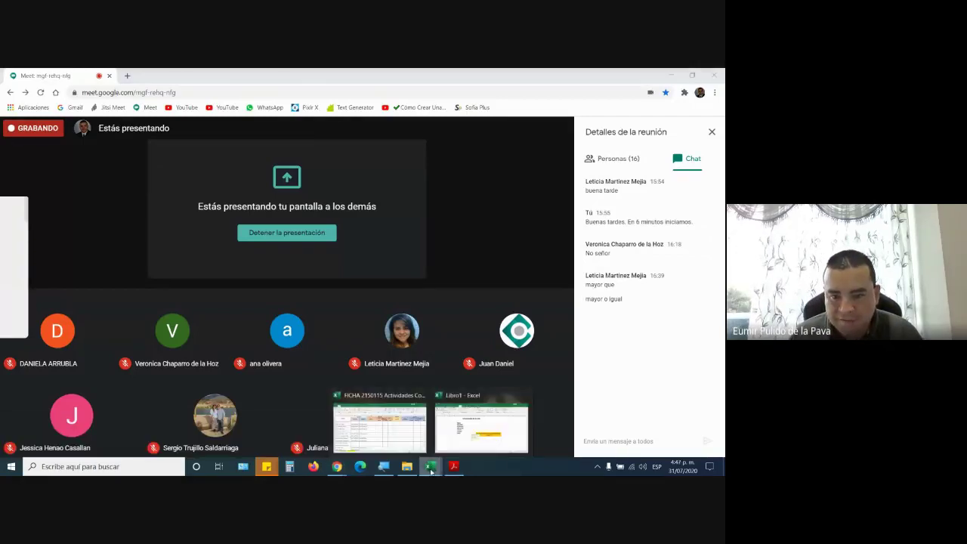
click(453, 440)
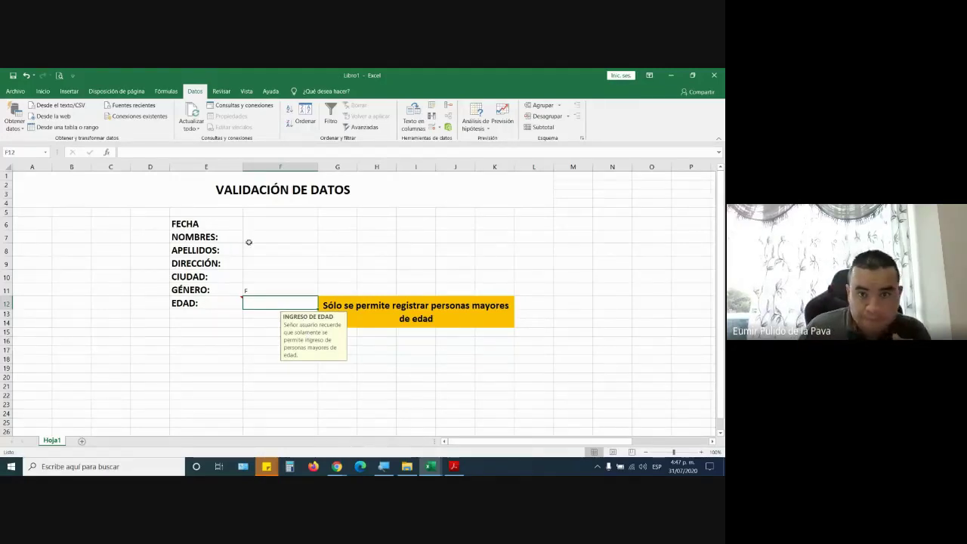
Step: Go back two levels in File Explorer to the PORTAFOLIO INSTRUCTOR COMPLEMENTARIOS folder
click(408, 468)
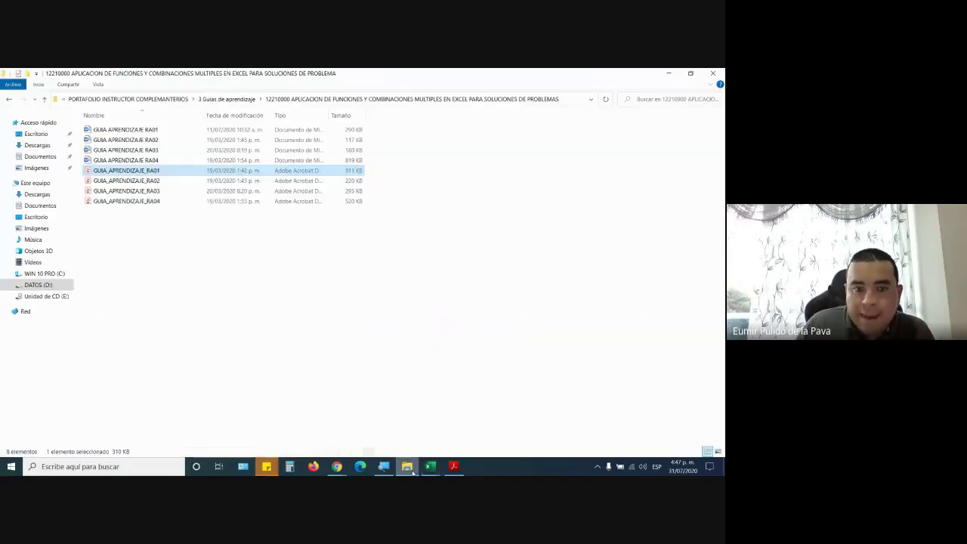
click(7, 100)
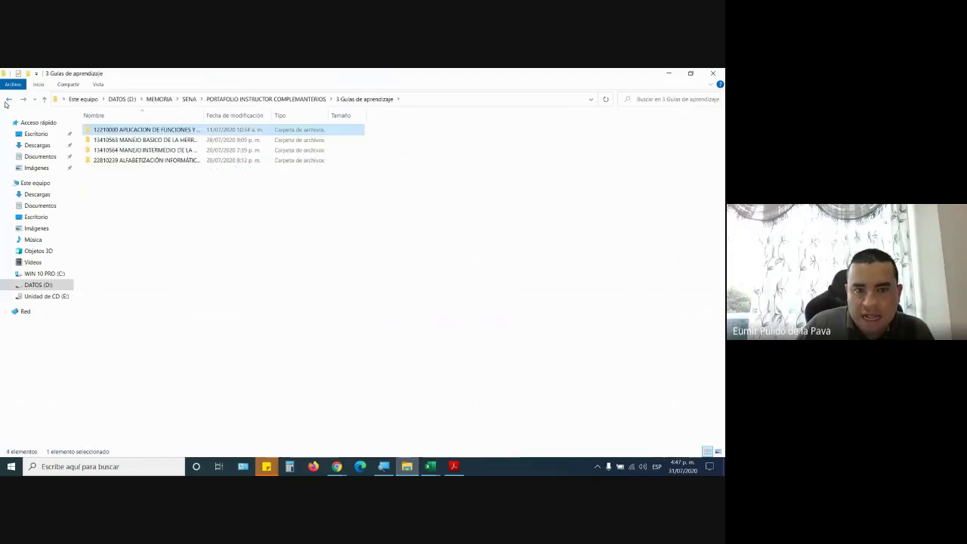
click(8, 100)
click(313, 467)
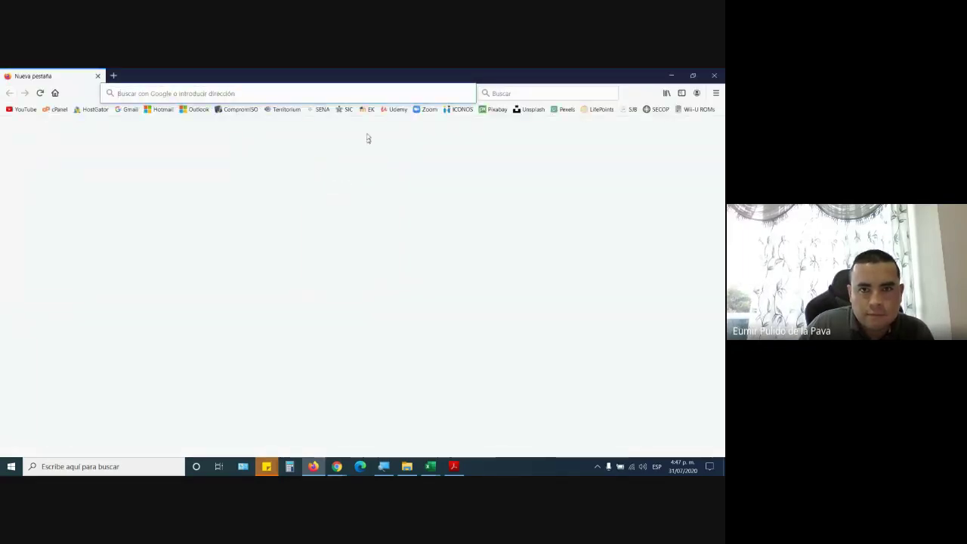
Step: Open the EDUMATICA e-learning bookmark, log in, and go to Administración del sitio
click(368, 110)
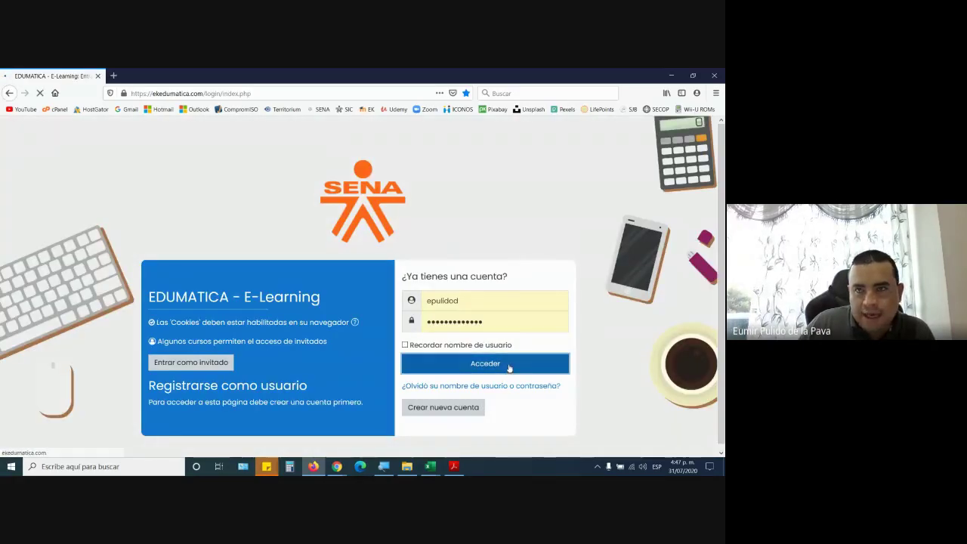
click(508, 365)
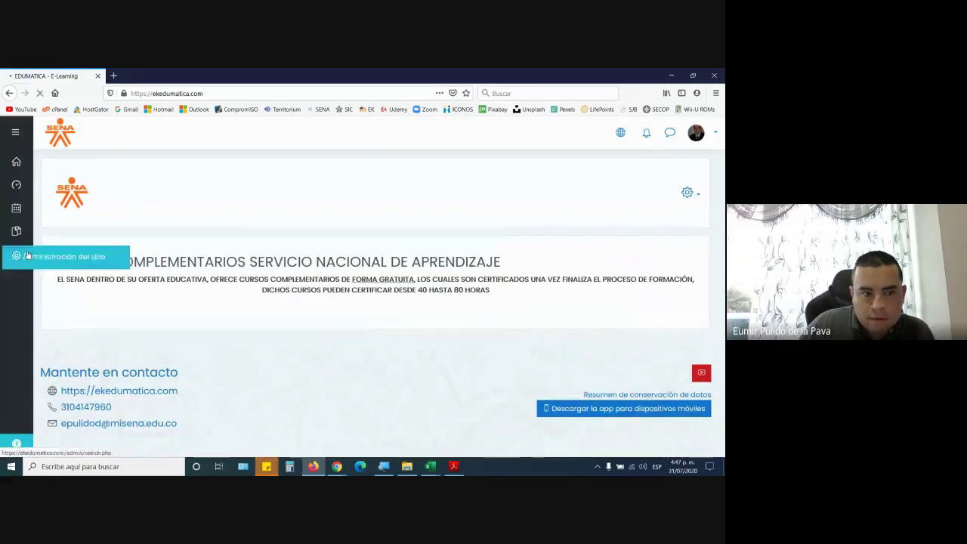
click(27, 255)
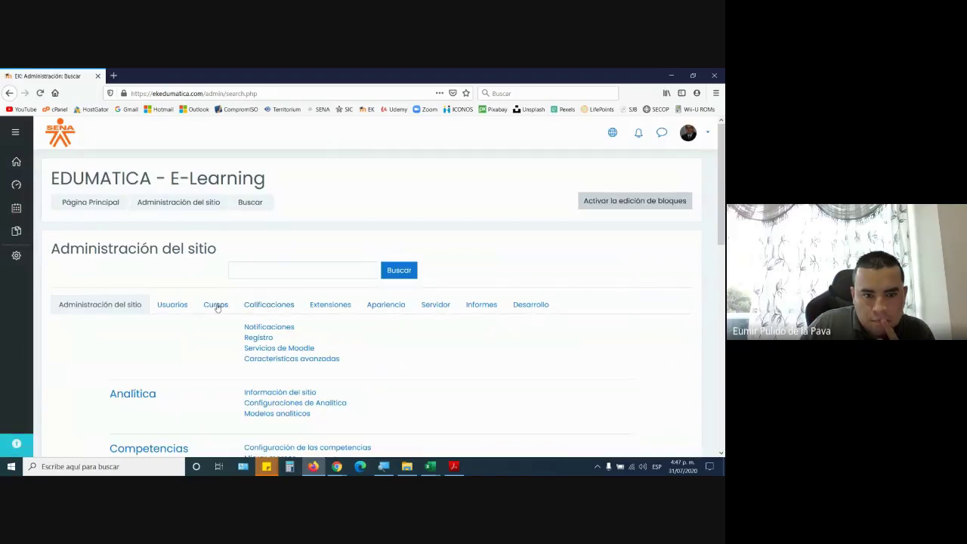
Step: Through course and category management, open the Excel functions course's ARCHIVOS PARA DESCARGAR folder
click(215, 305)
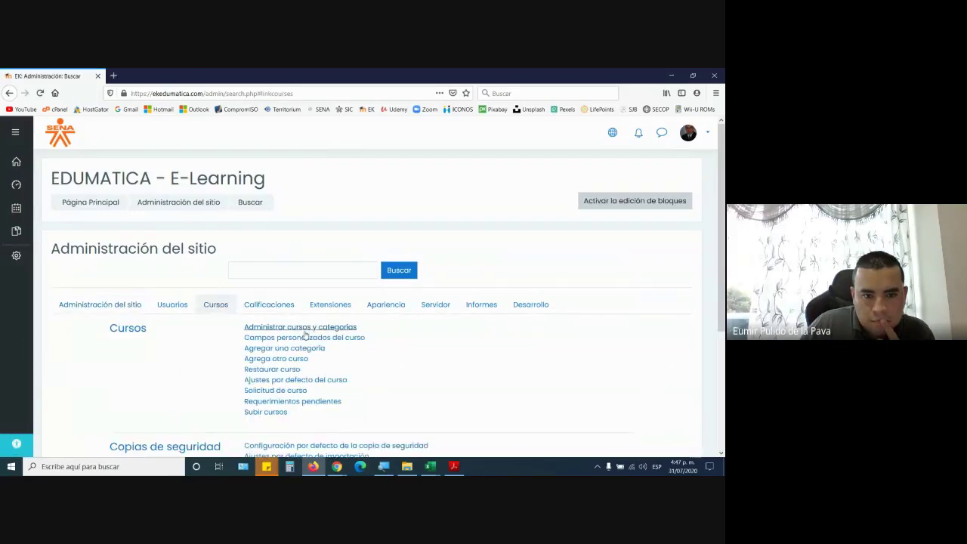
click(305, 331)
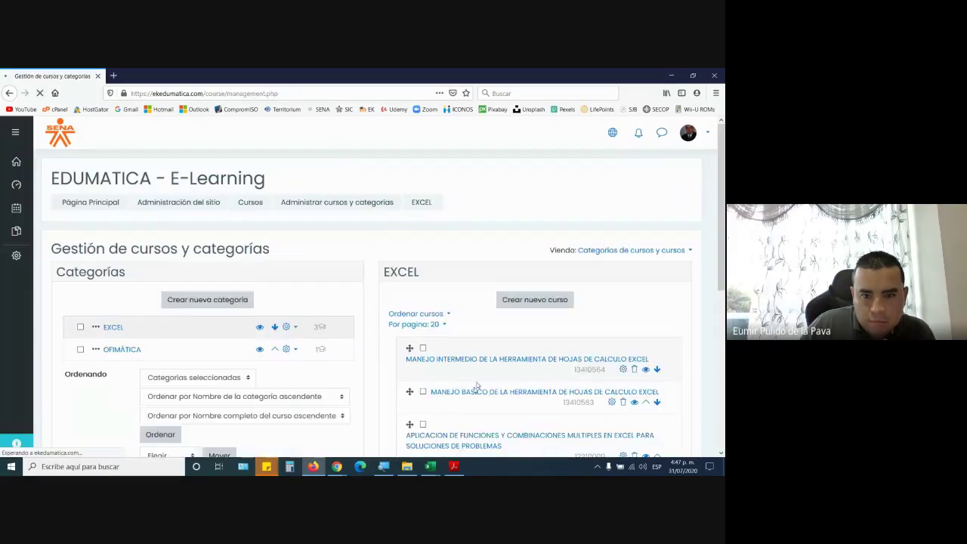
click(444, 428)
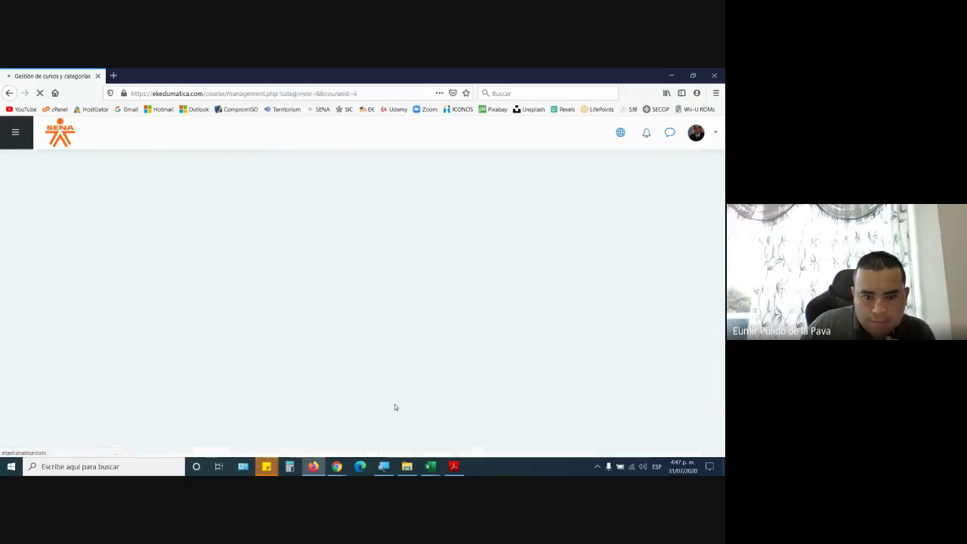
click(229, 375)
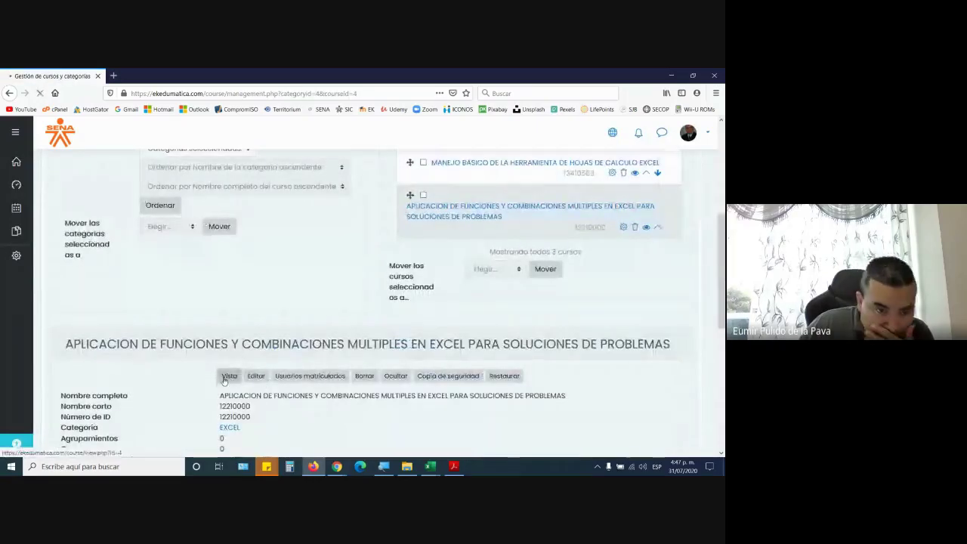
scroll(306, 319, down, 3)
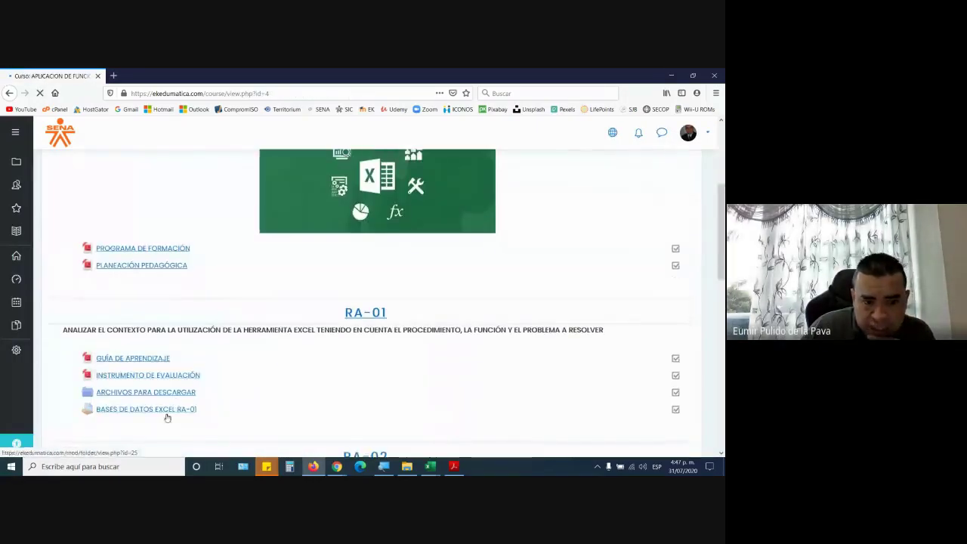
click(154, 393)
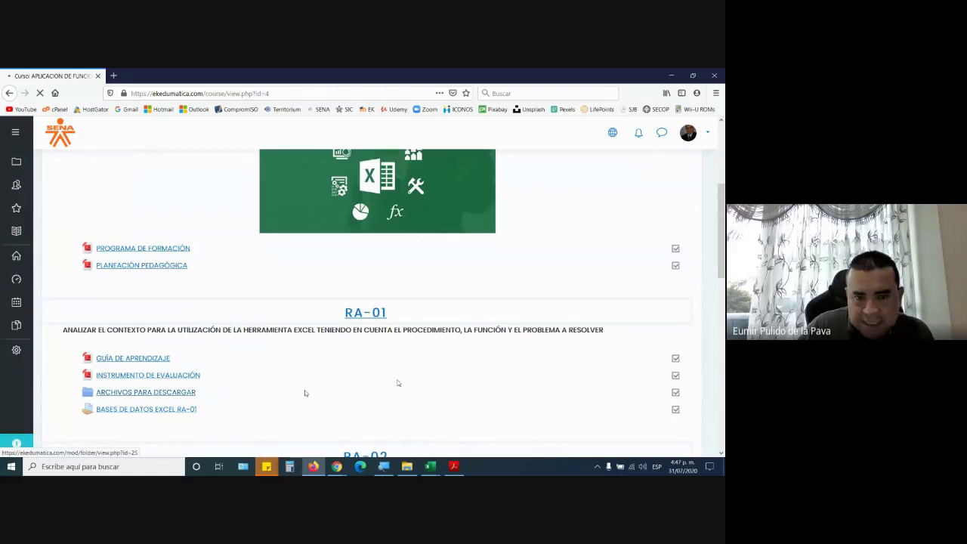
Step: Download Validacion_Datos_1.xlsx and open it in Excel
scroll(399, 381, down, 2)
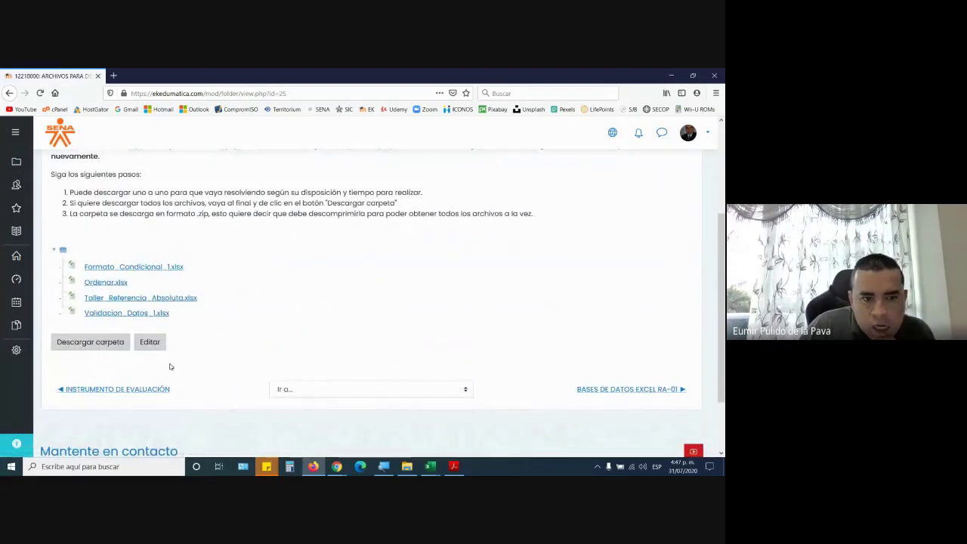
click(127, 314)
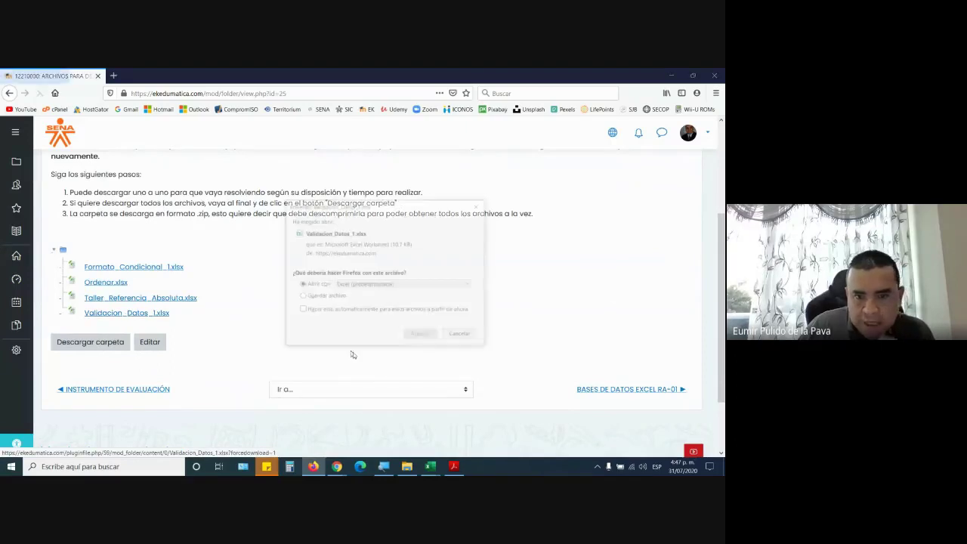
click(418, 337)
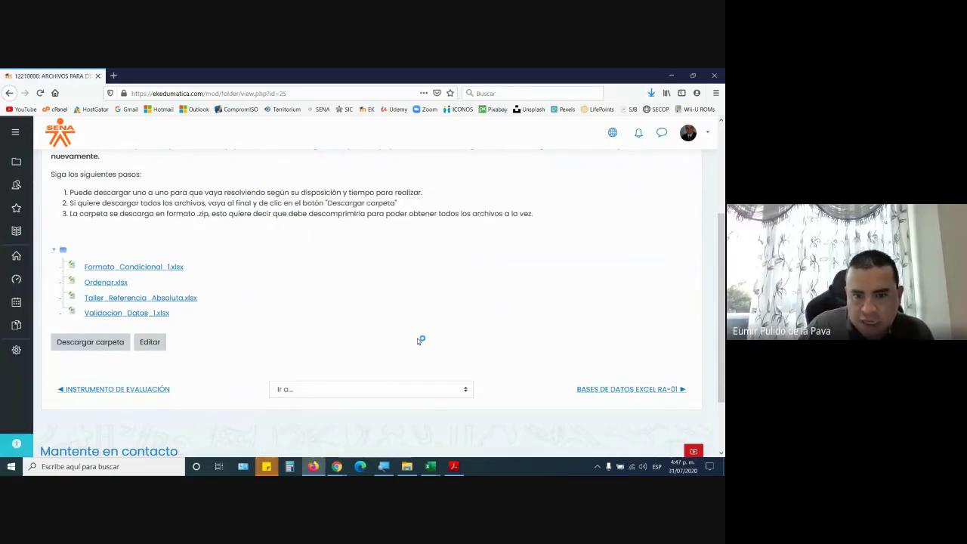
key(alt+Tab)
click(458, 367)
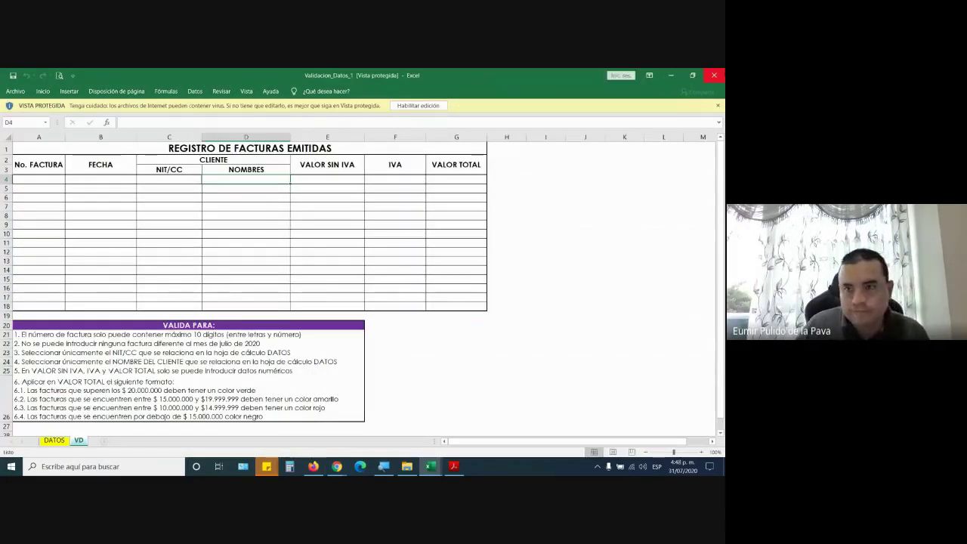
Step: Download Validacion_Datos_1.xlsx again from the course files page and open it in Excel
key(alt+Tab)
click(312, 466)
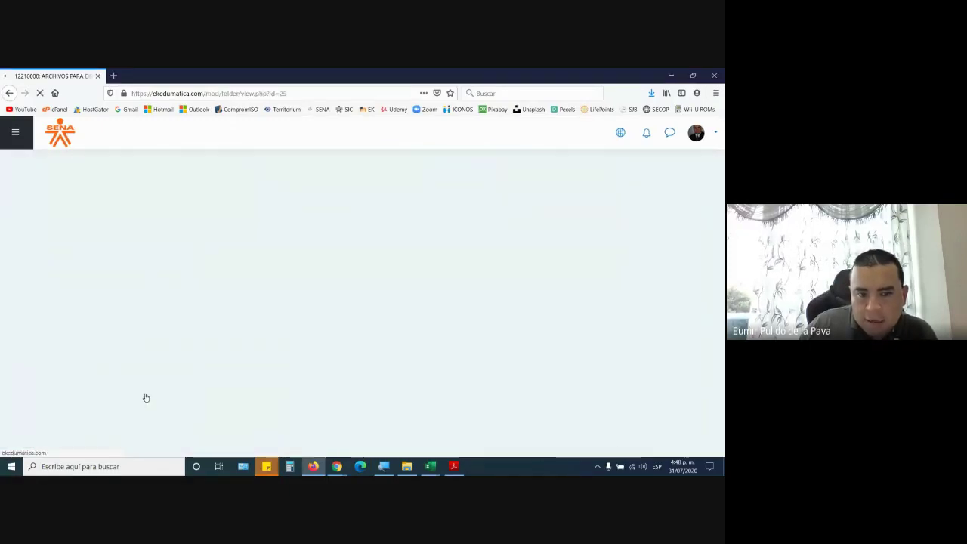
scroll(144, 395, down, 3)
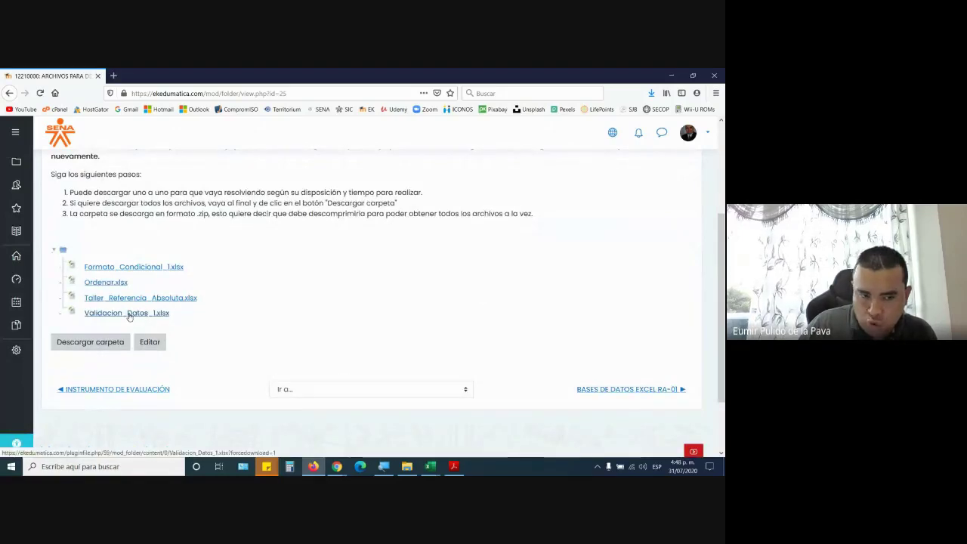
click(129, 316)
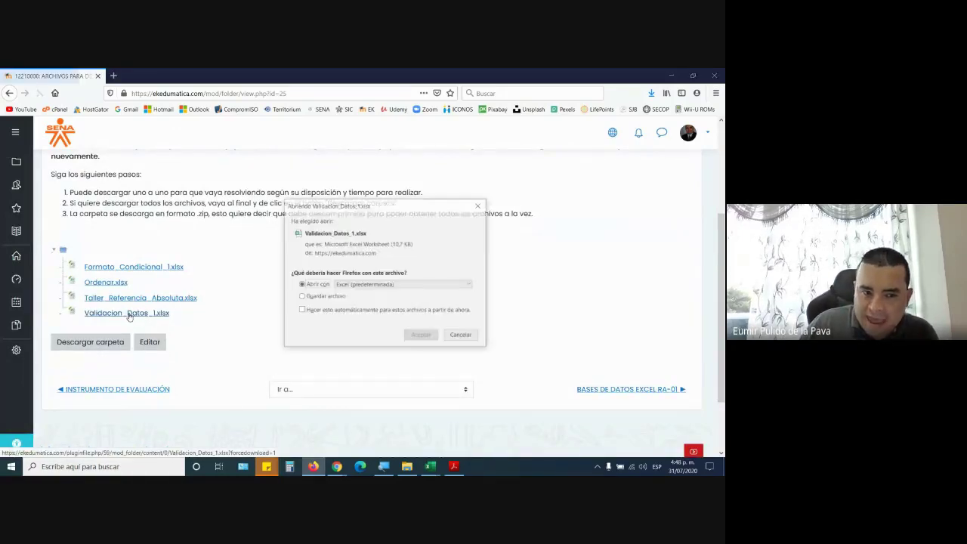
click(421, 336)
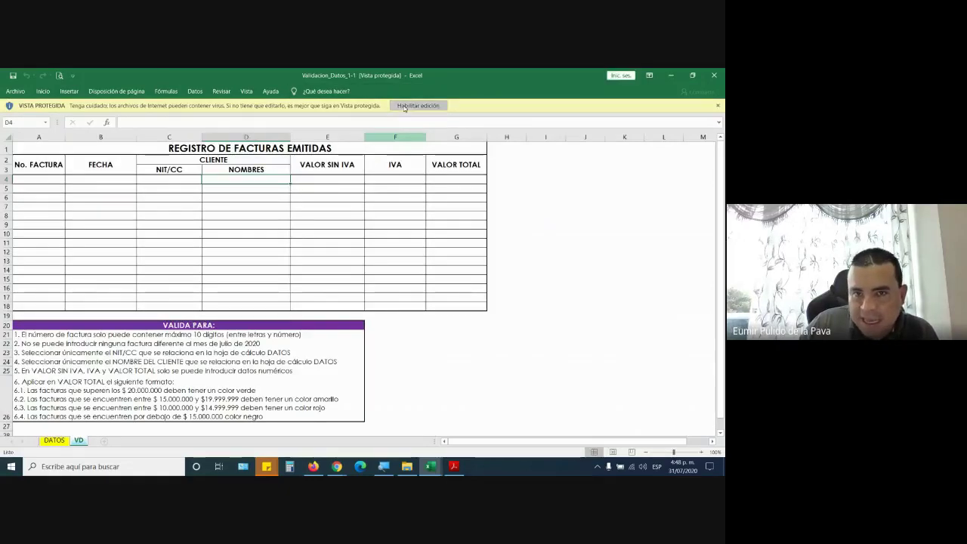
Step: Enable editing on Validacion_Datos_1-1 and look over the register's row 4 cells, from No. FACTURA to NOMBRES
click(404, 107)
scroll(185, 307, down, 2)
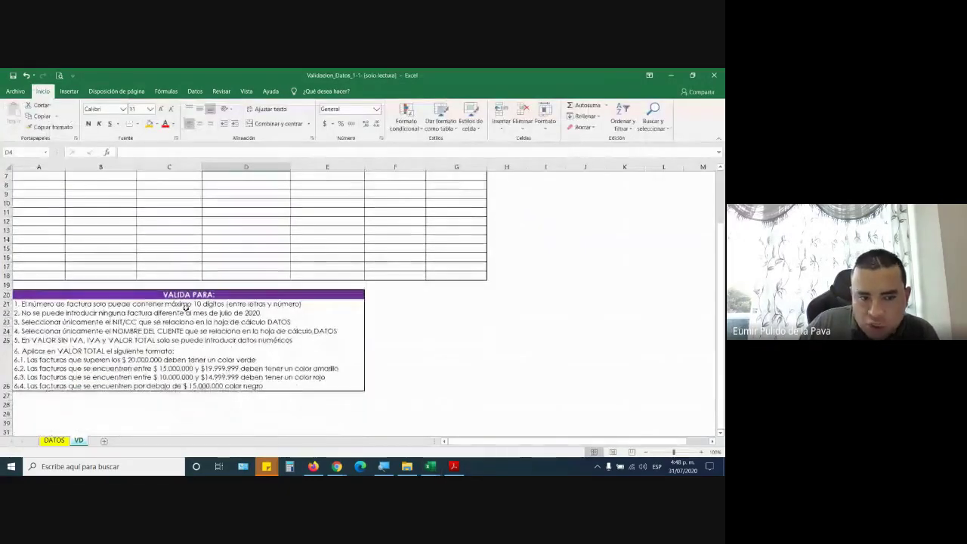
click(185, 306)
scroll(295, 273, up, 2)
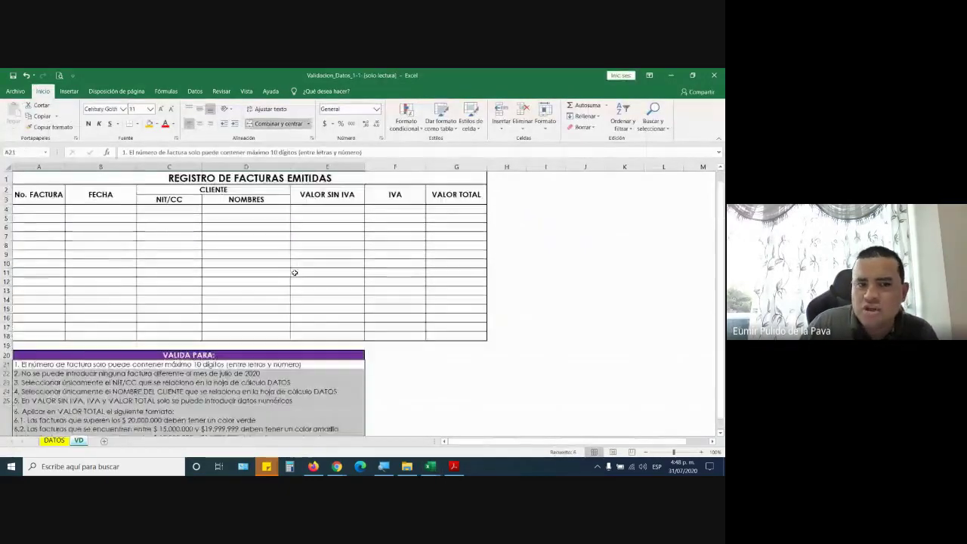
mouse_move(45, 211)
mouse_down()
mouse_move(428, 277)
mouse_move(435, 338)
mouse_up()
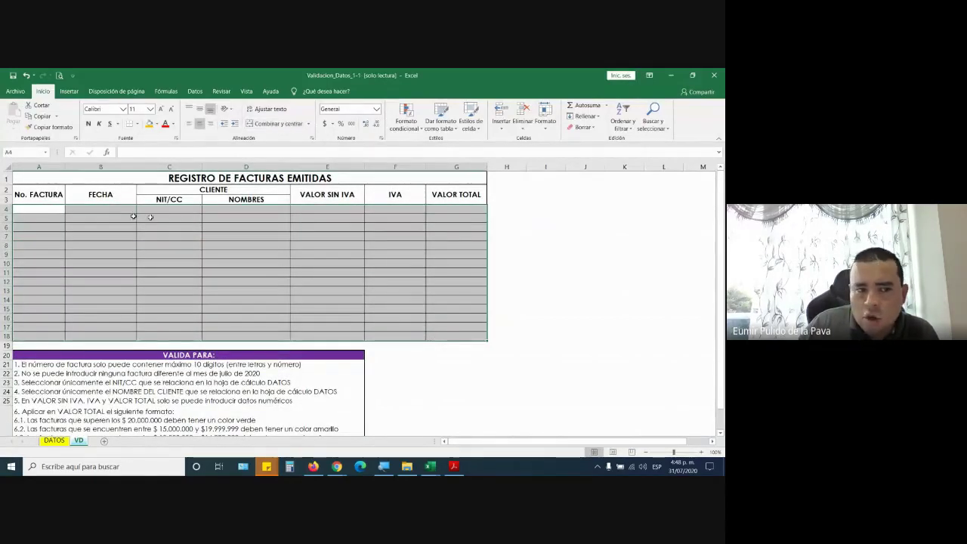
click(41, 210)
click(121, 210)
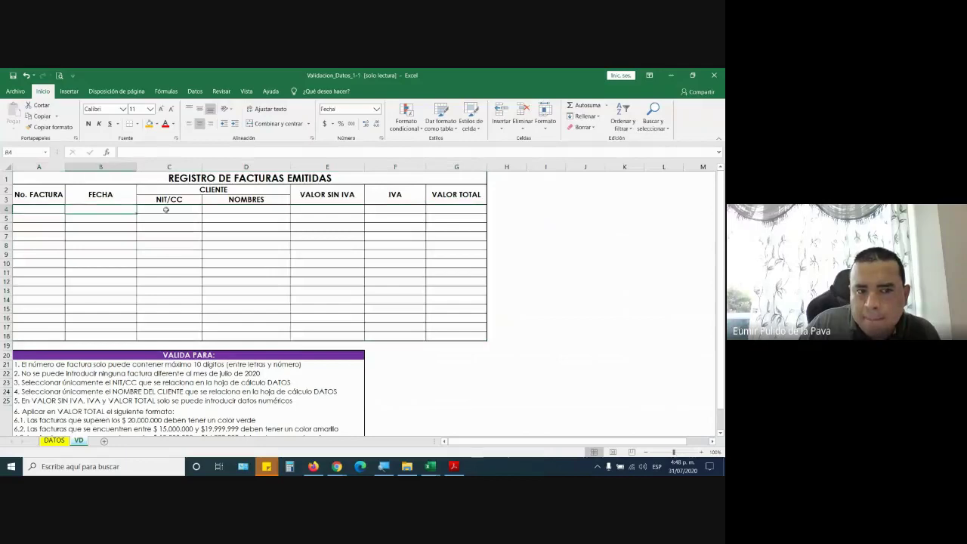
click(167, 210)
click(230, 210)
click(43, 211)
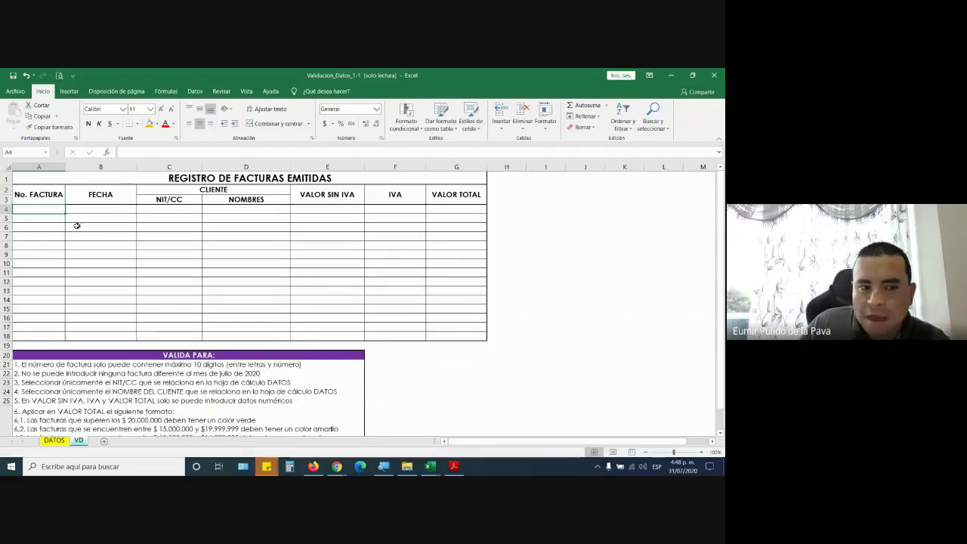
Step: Review the invoice-number length rule and select the No. FACTURA cells A4:A18
click(217, 391)
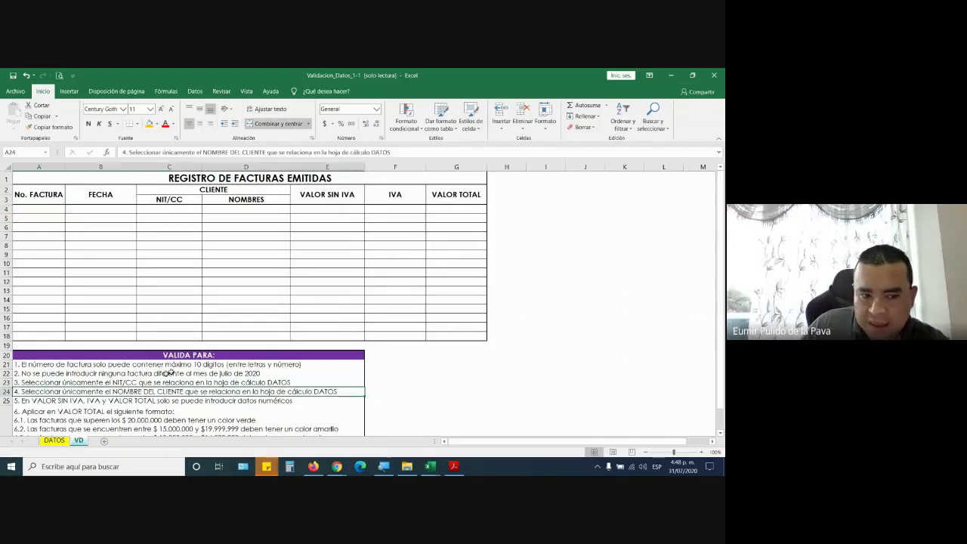
scroll(218, 391, down, 3)
click(75, 277)
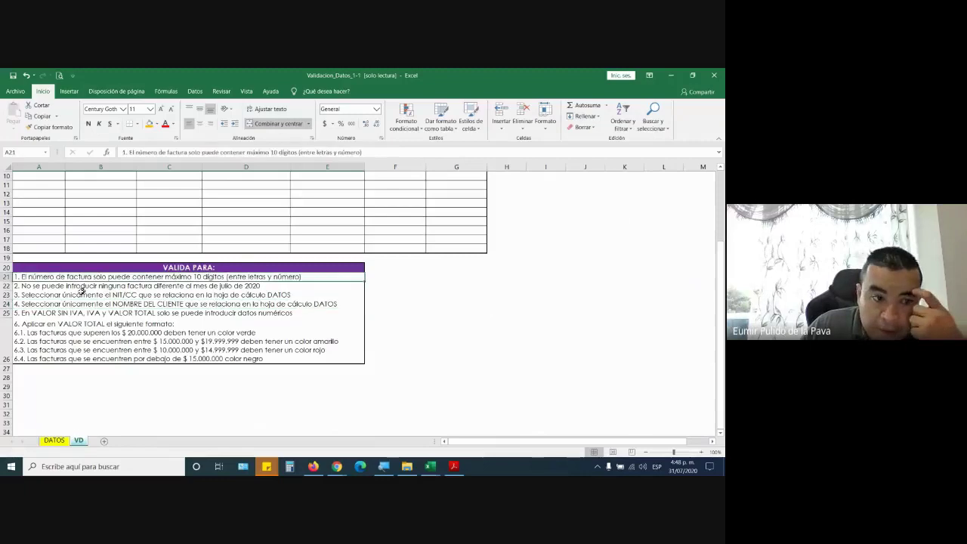
scroll(72, 308, up, 1)
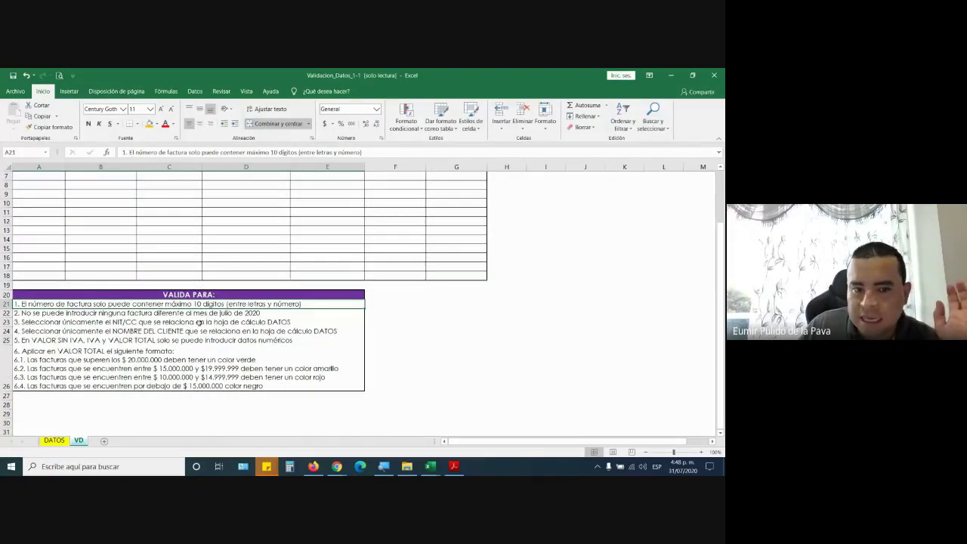
scroll(162, 240, up, 2)
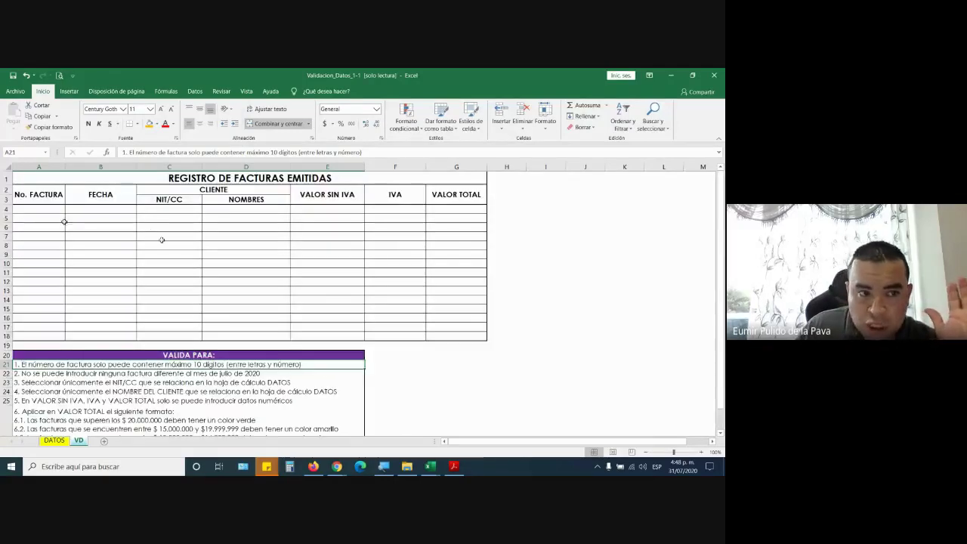
drag(41, 210, 46, 335)
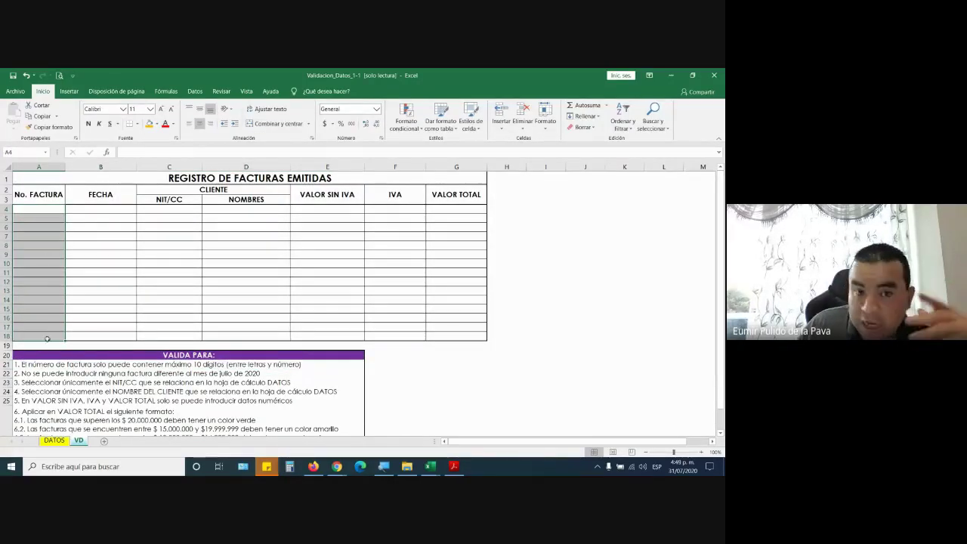
drag(47, 212, 51, 335)
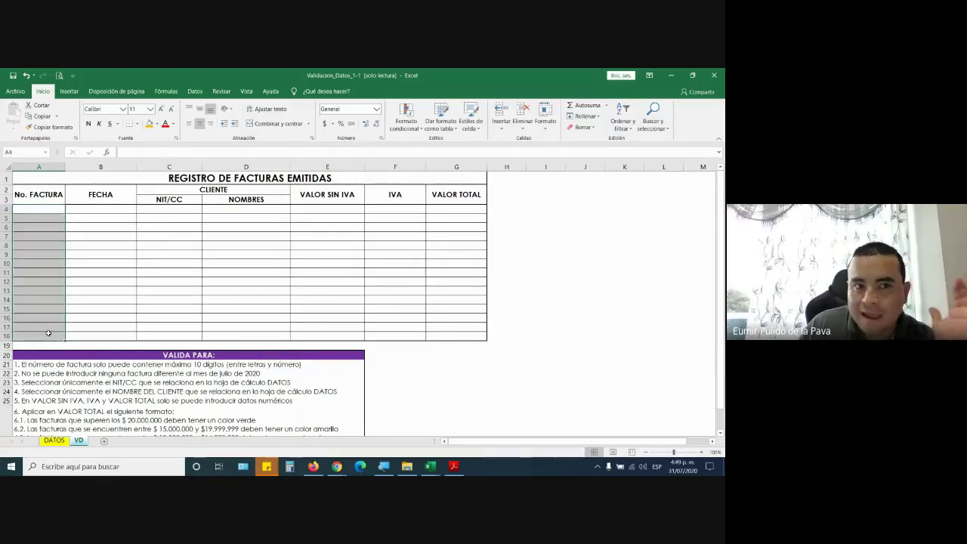
Step: Apply a Longitud del texto validation to A4:A18, menor o igual que, maximum 10
click(196, 91)
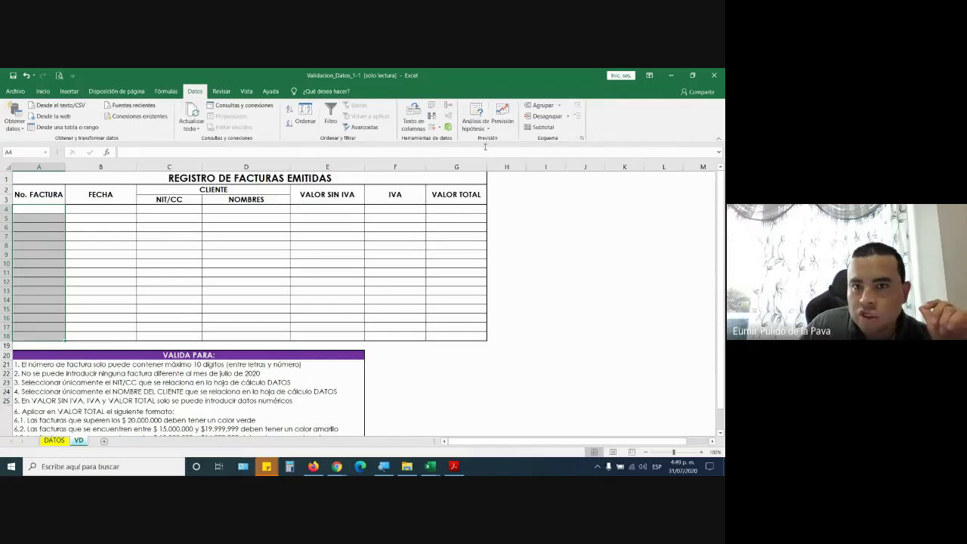
click(435, 129)
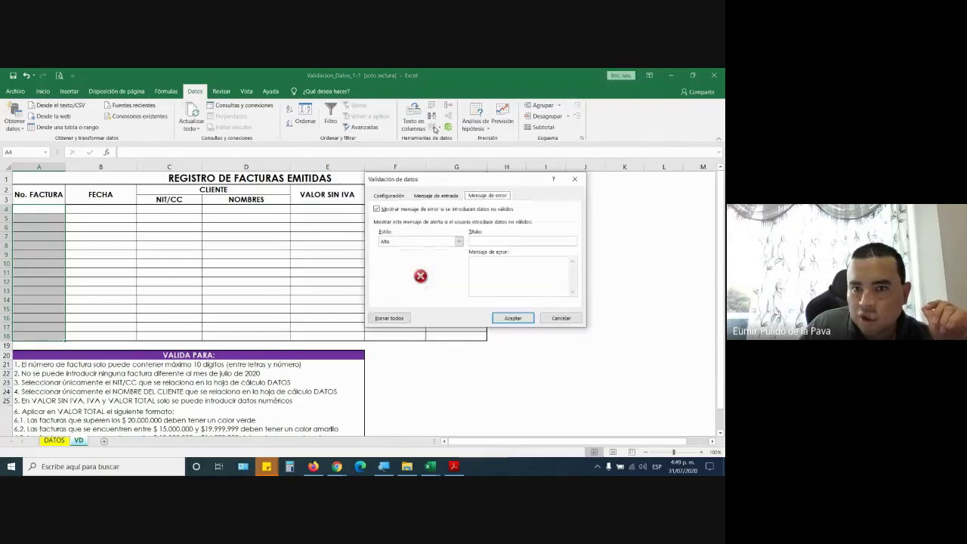
click(380, 198)
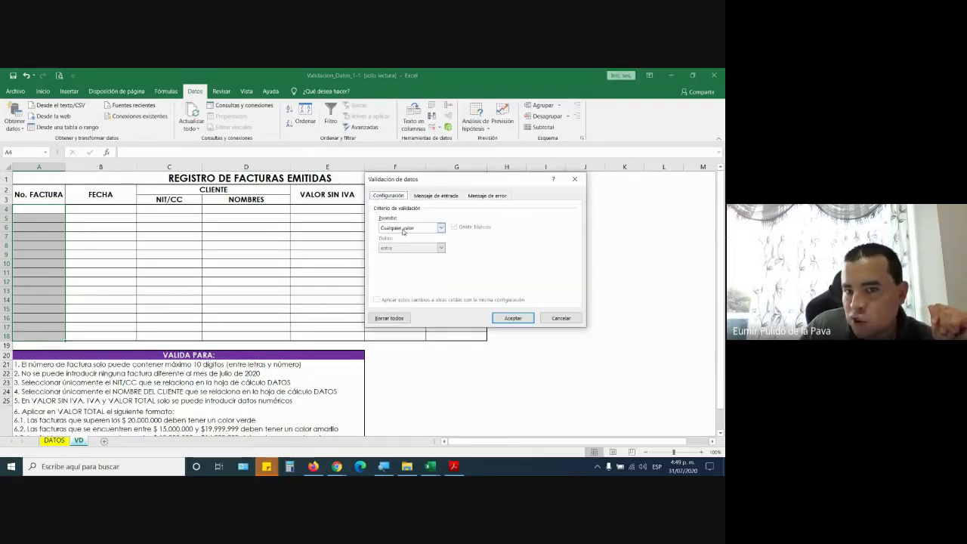
click(405, 229)
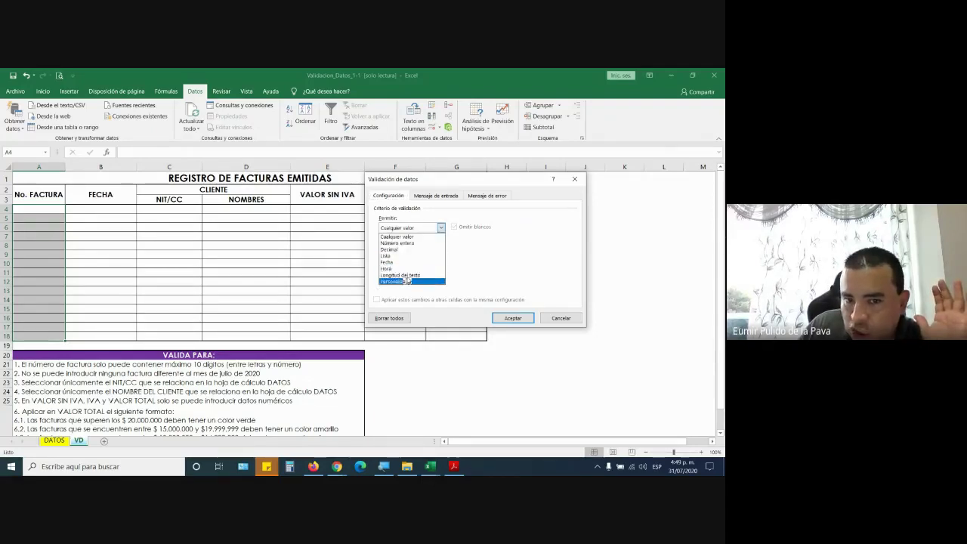
click(404, 275)
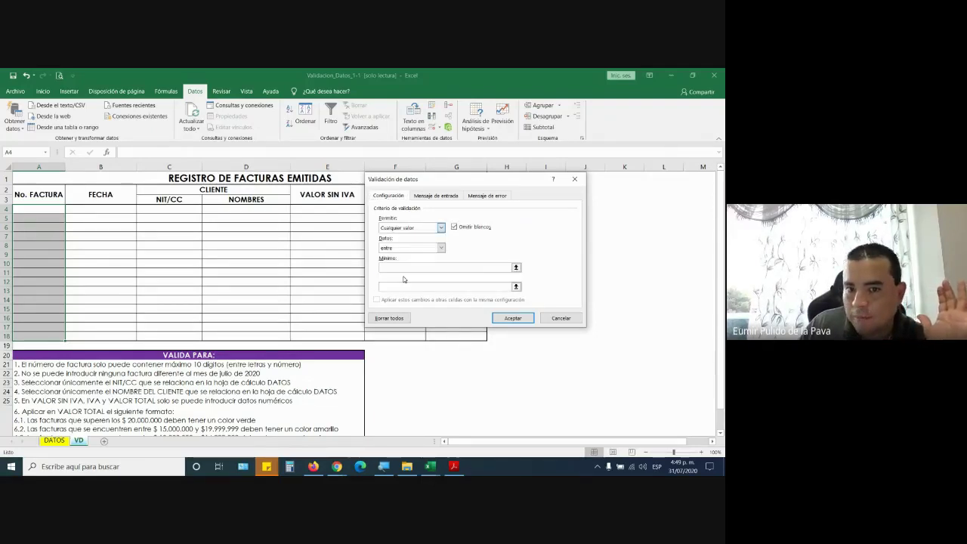
click(397, 249)
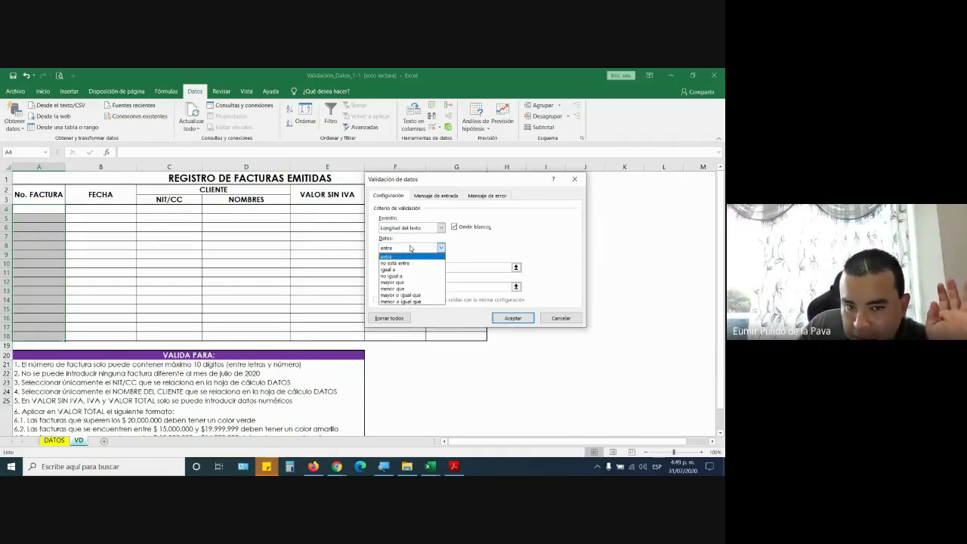
click(404, 301)
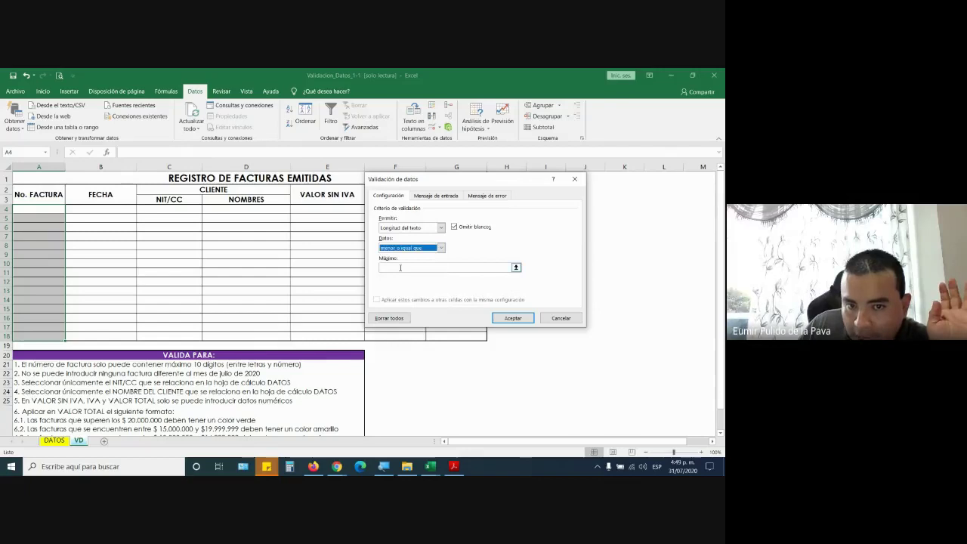
click(400, 267)
text(10)
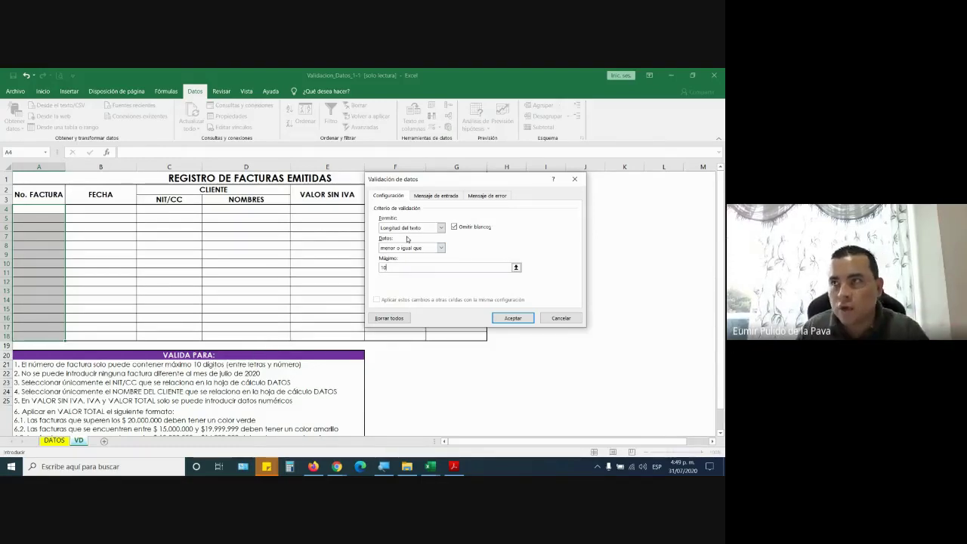
click(515, 318)
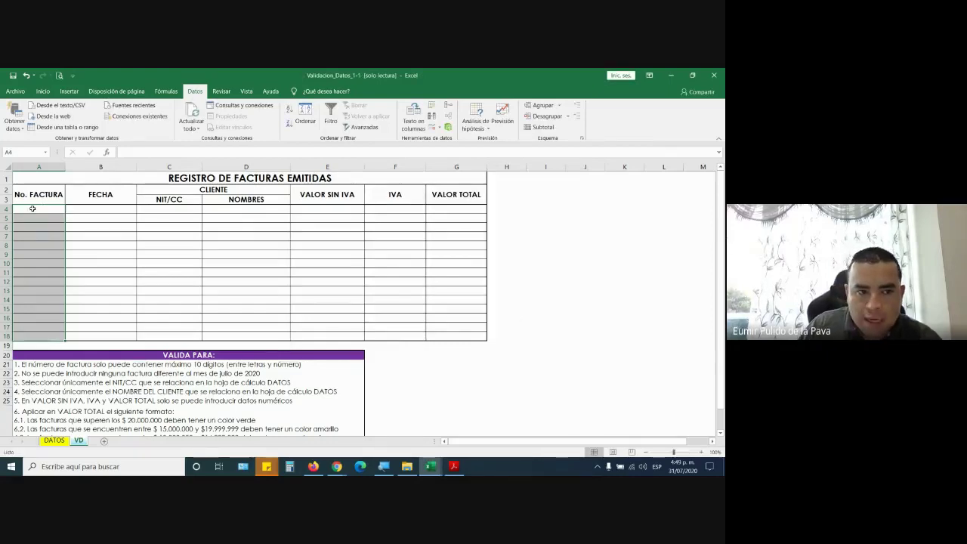
click(56, 208)
text(123)
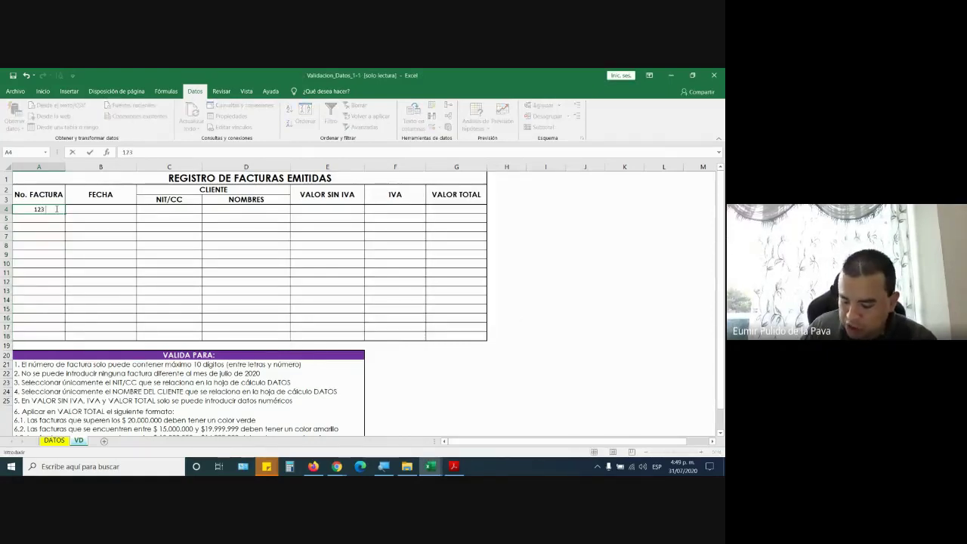
text(456789)
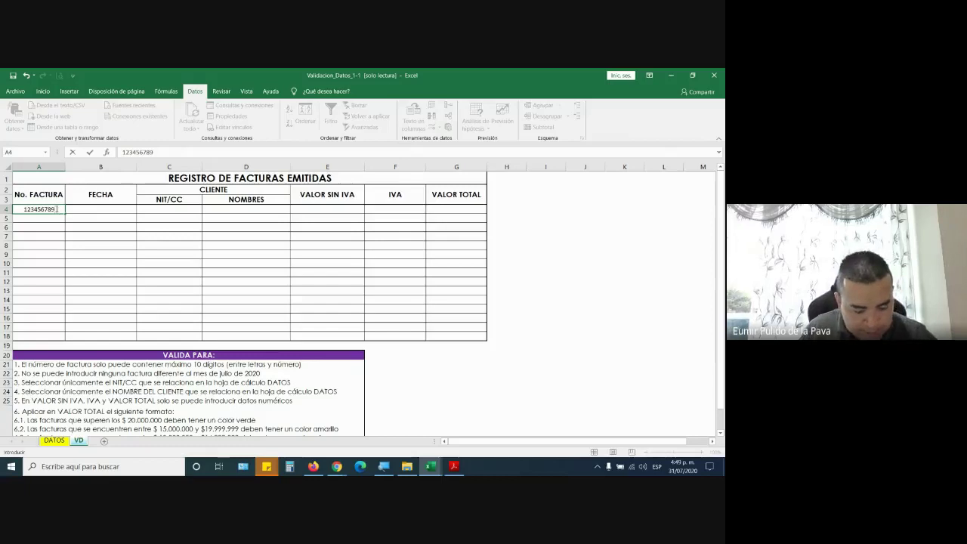
text(aas)
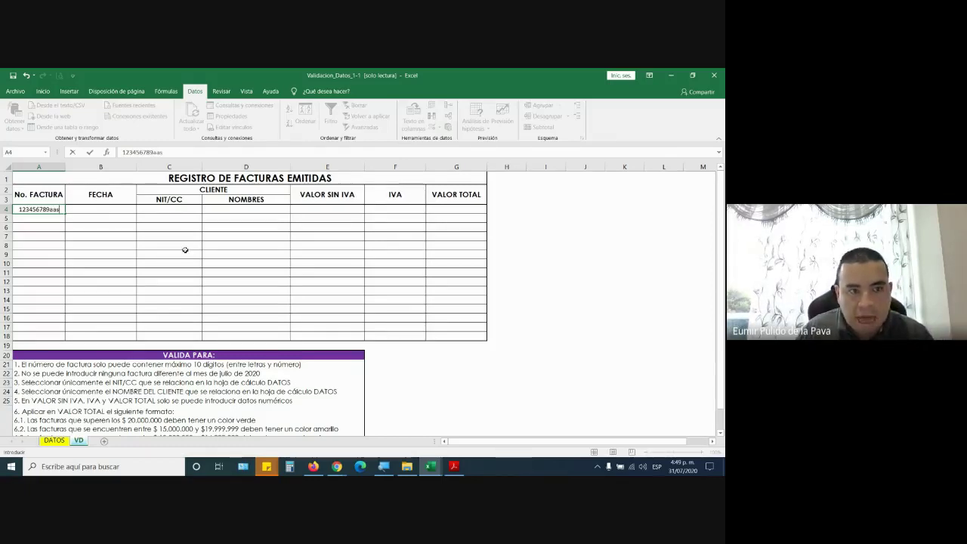
key(Return)
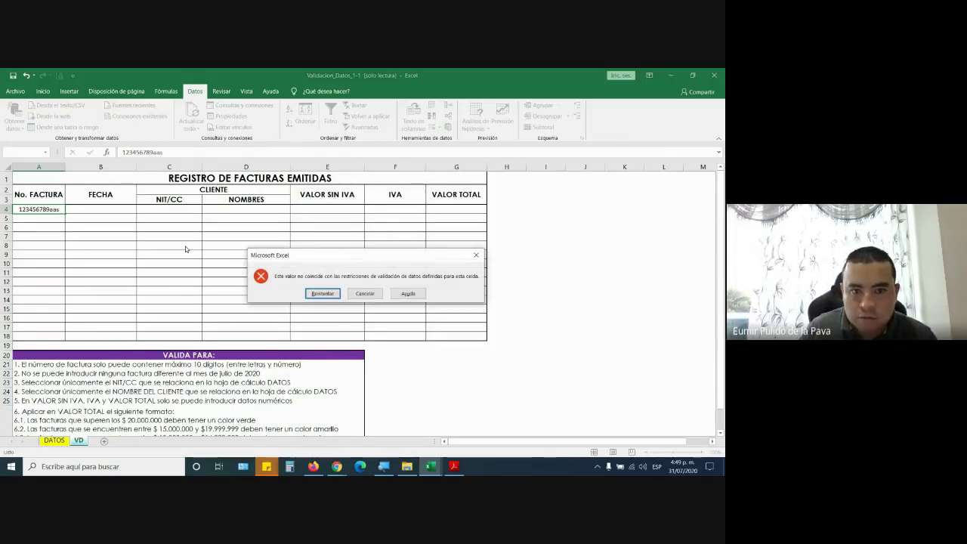
click(363, 294)
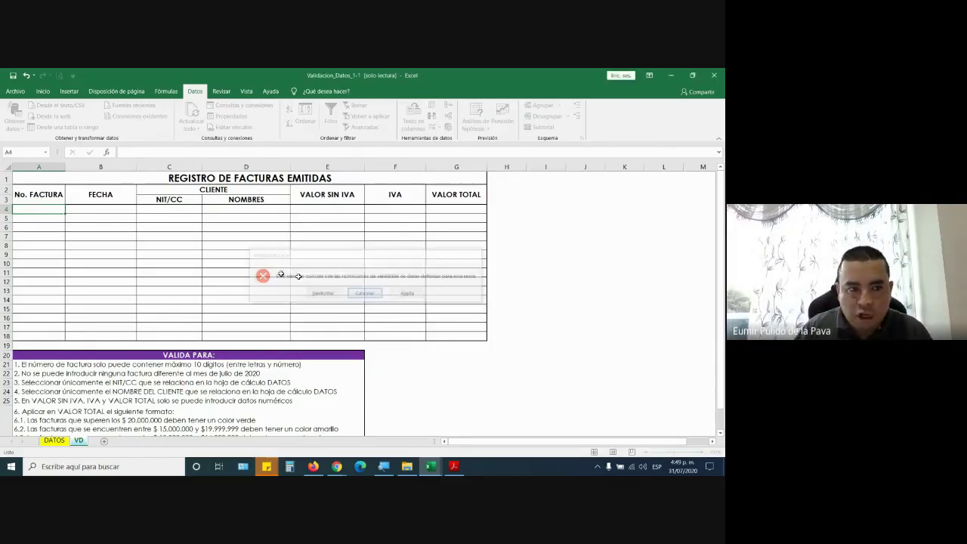
text(123456)
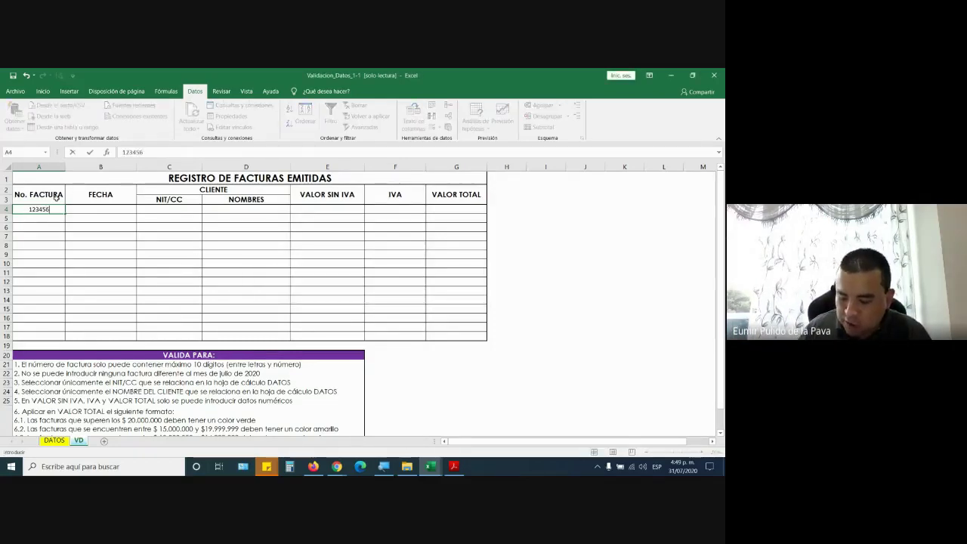
text(7890)
key(Return)
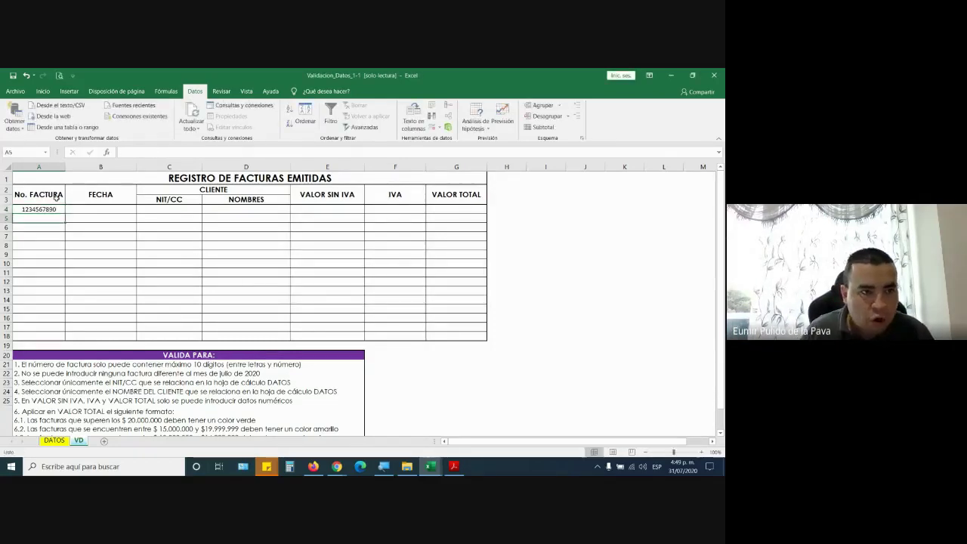
Step: Enter ten a's in A4, then confirm an eleven-letter entry is rejected
key(Up)
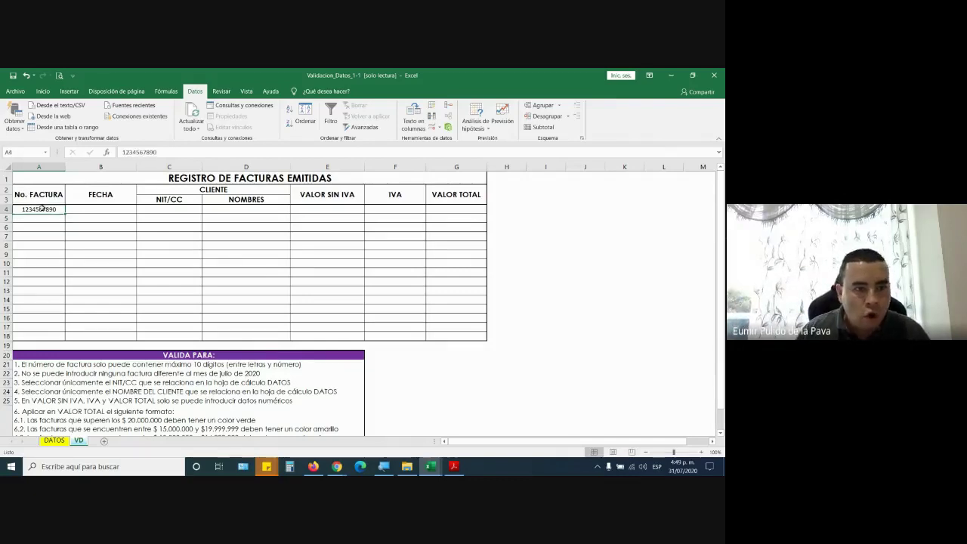
text(aaaa)
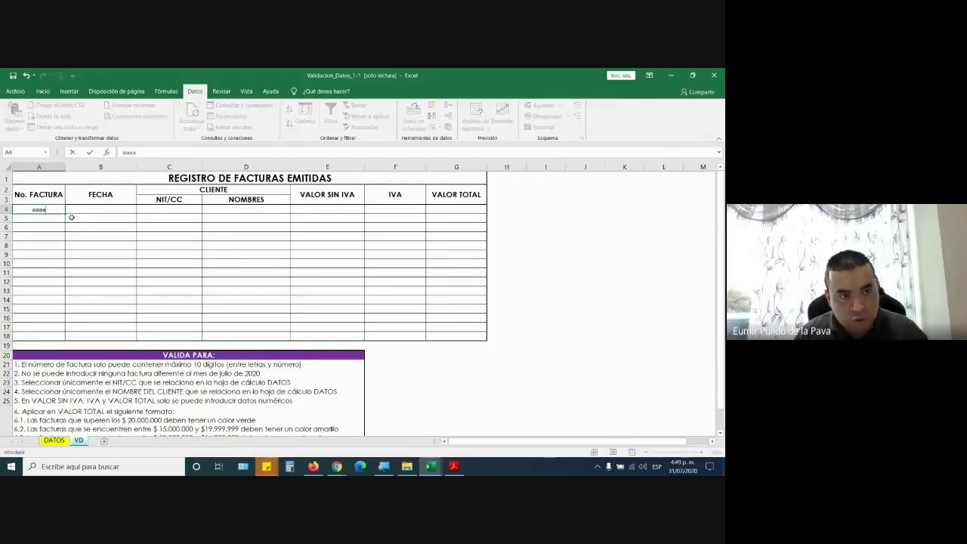
text(aaaaa)
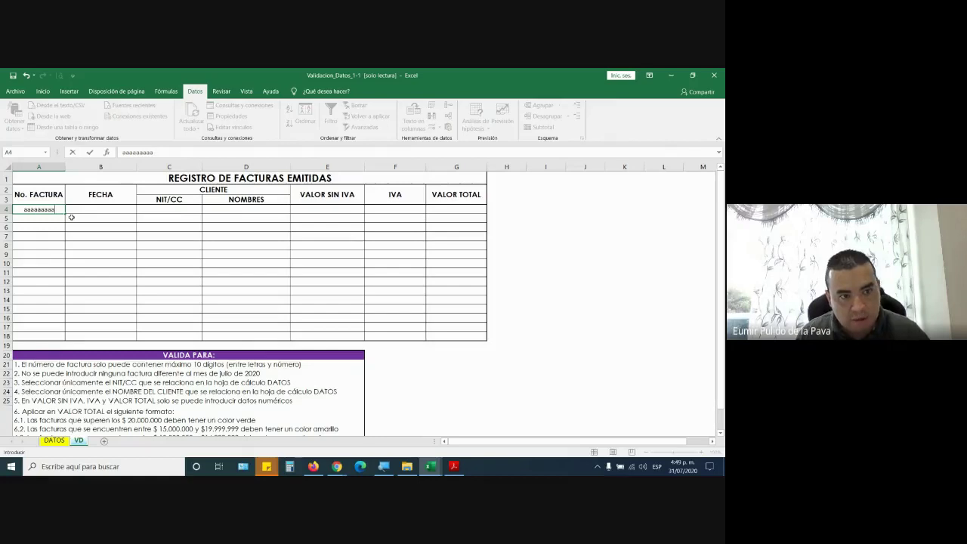
text(a)
key(Return)
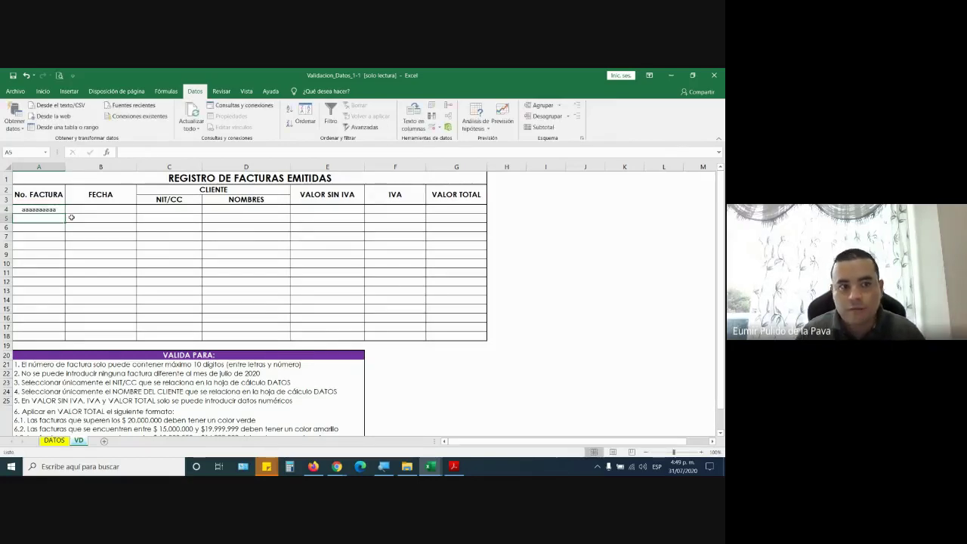
key(Up)
click(179, 151)
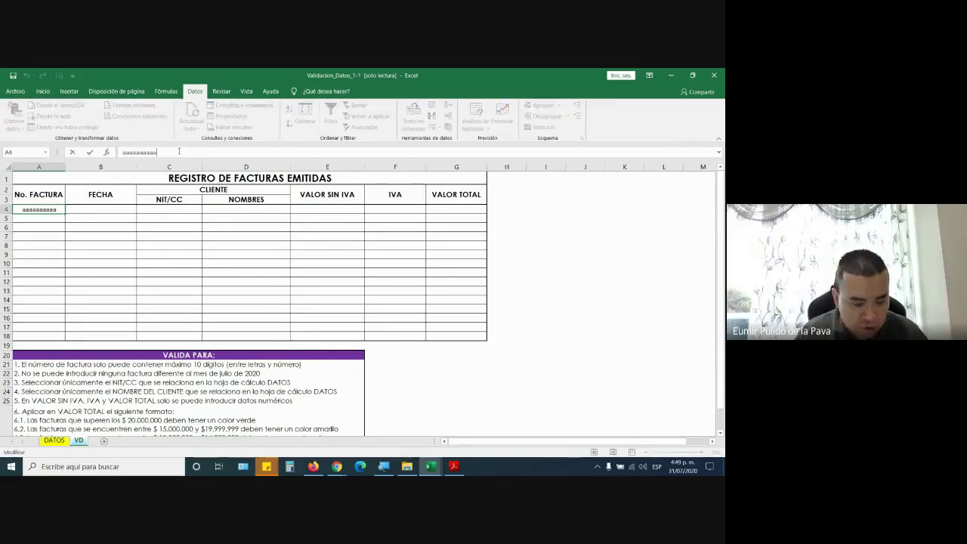
text(a)
key(Return)
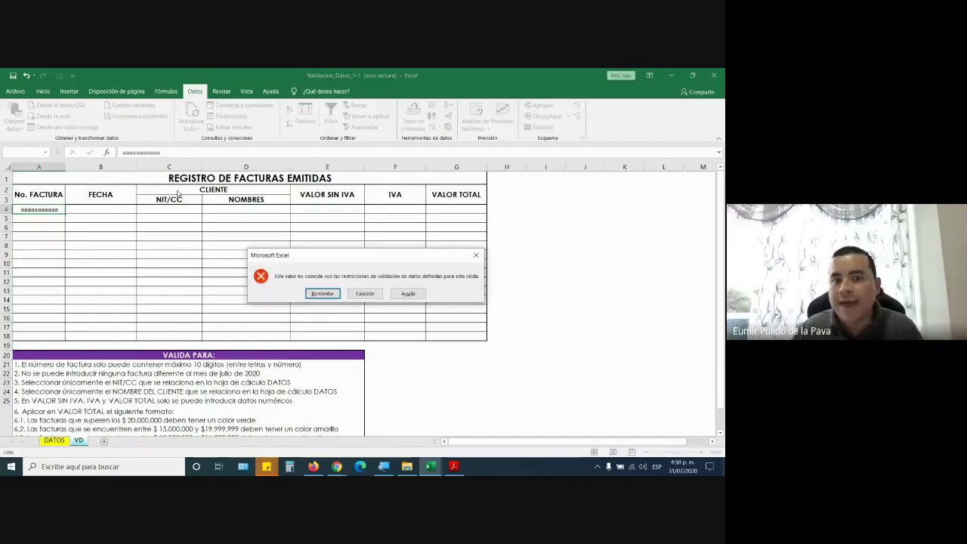
click(372, 295)
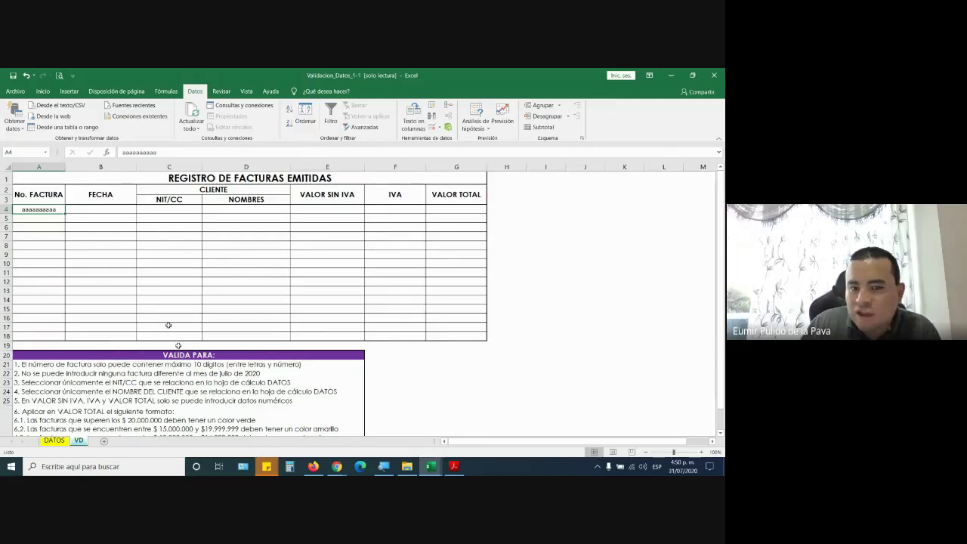
scroll(265, 395, down, 1)
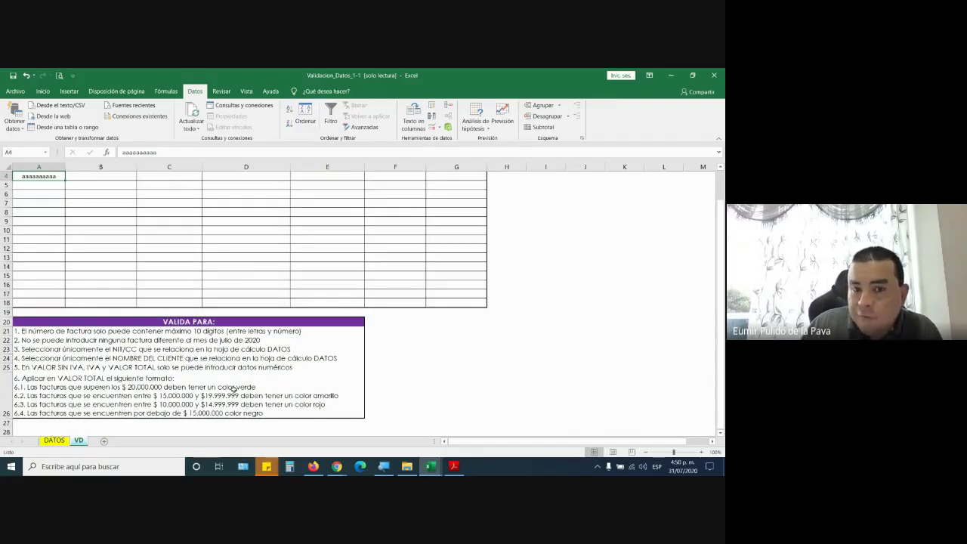
scroll(305, 337, up, 1)
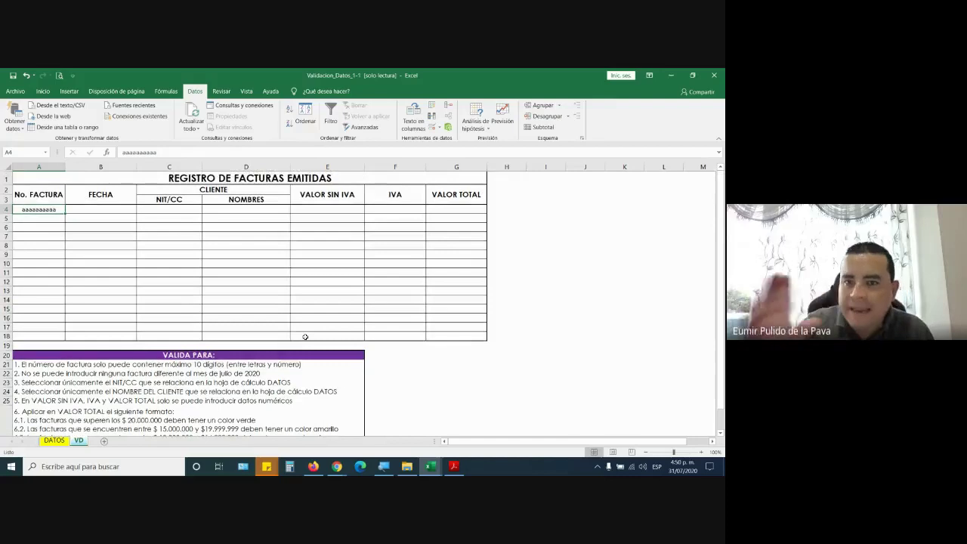
Step: Close the workbook without saving, return to the Moodle course page, and highlight the RA-01 heading
click(719, 76)
click(362, 281)
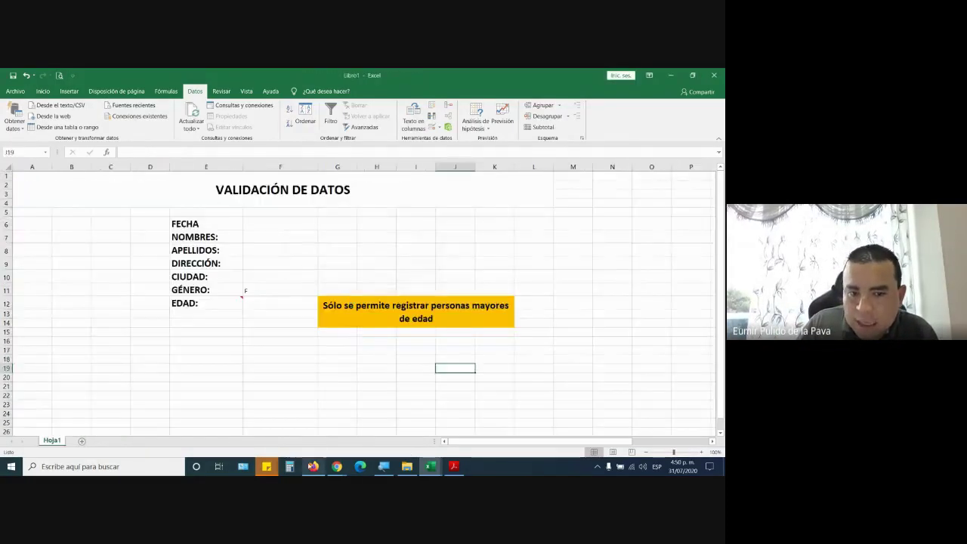
click(312, 466)
click(9, 93)
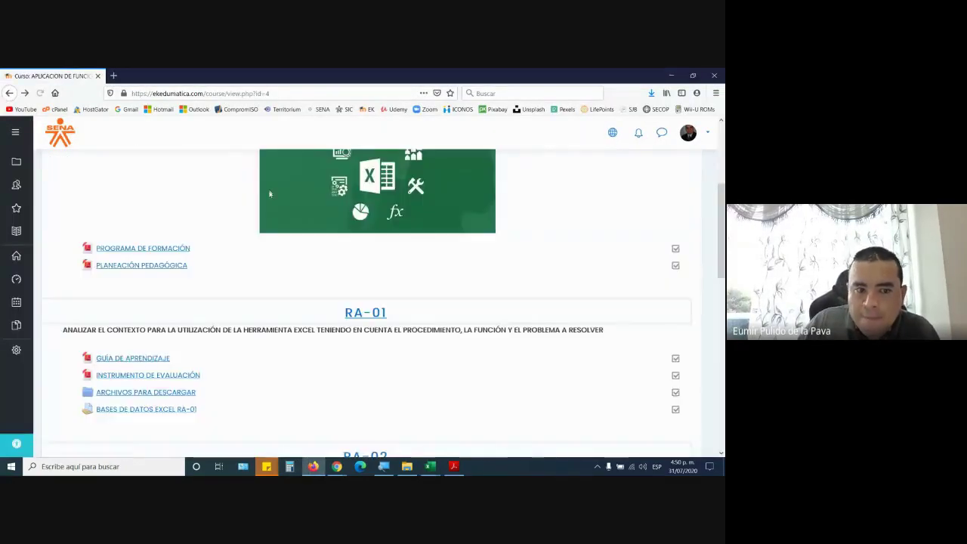
scroll(148, 377, down, 1)
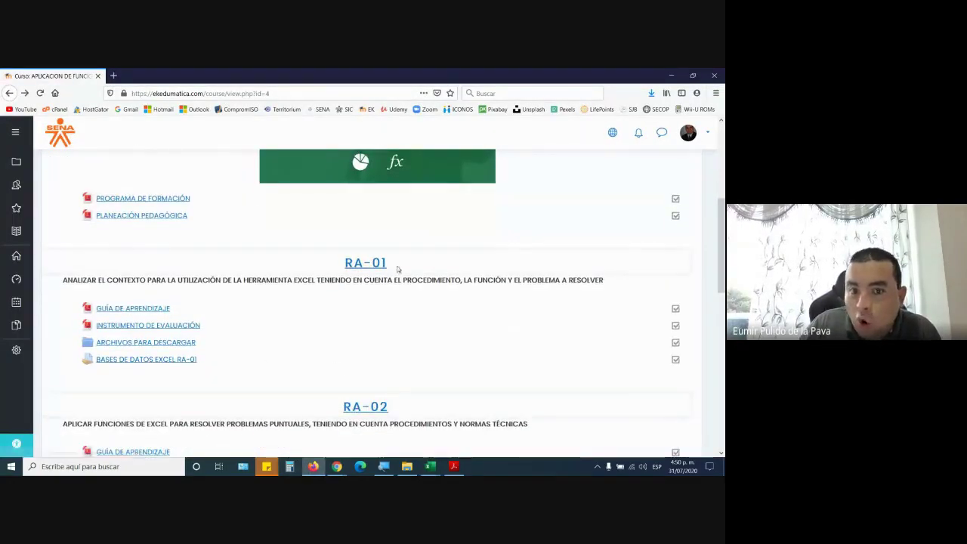
drag(391, 250, 330, 253)
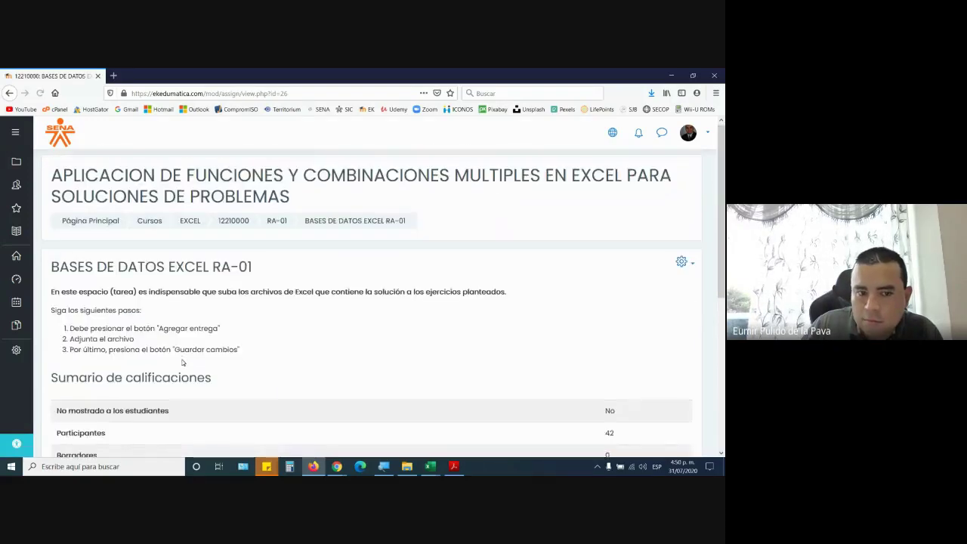
Step: Highlight the assignment's three submission steps, then return to the course page
scroll(182, 362, down, 3)
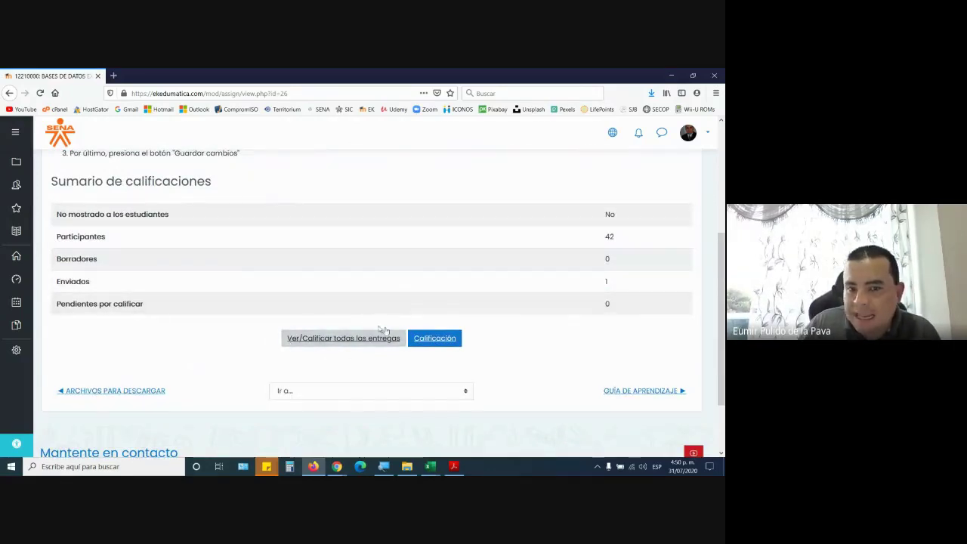
scroll(348, 330, up, 2)
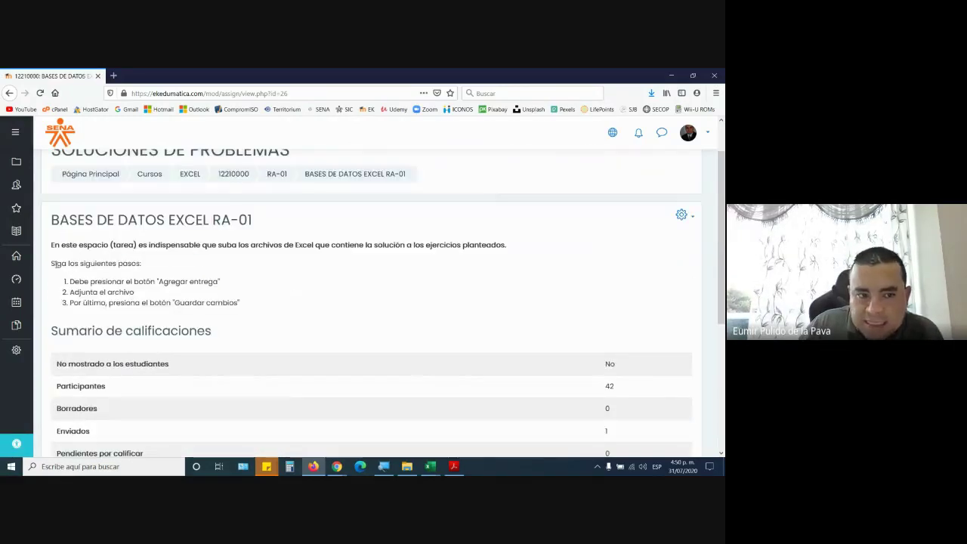
drag(55, 264, 241, 305)
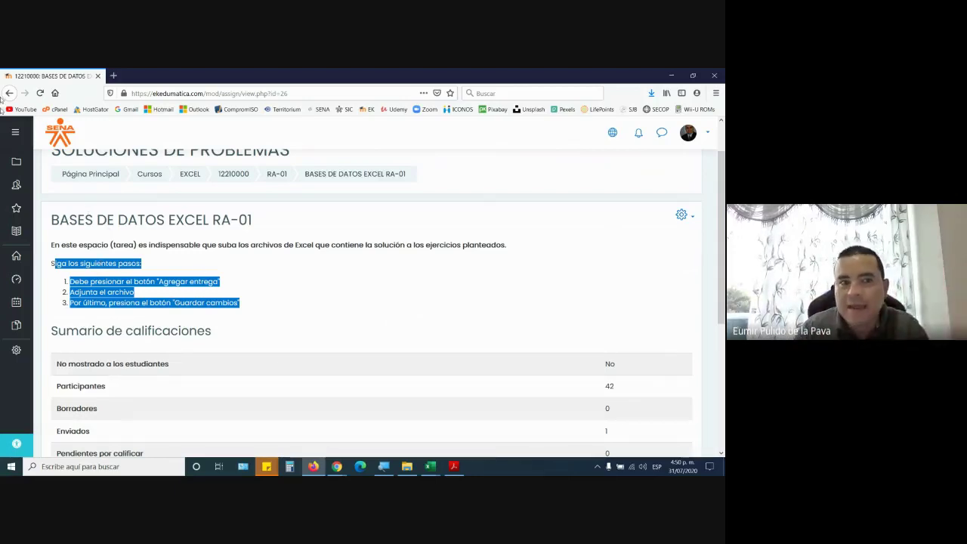
click(9, 92)
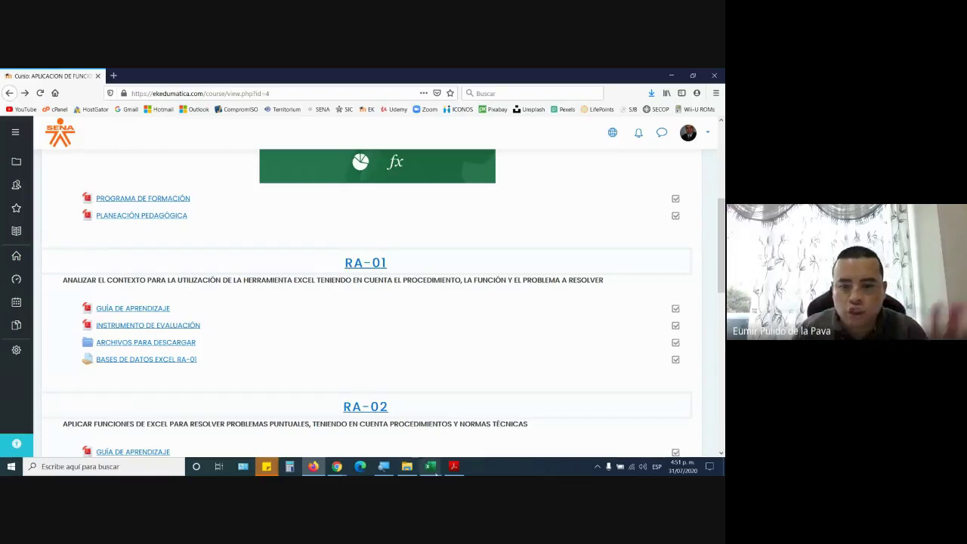
Step: Bring the Libro1 workbook forward, then switch to the Google Meet call window
mouse_move(432, 470)
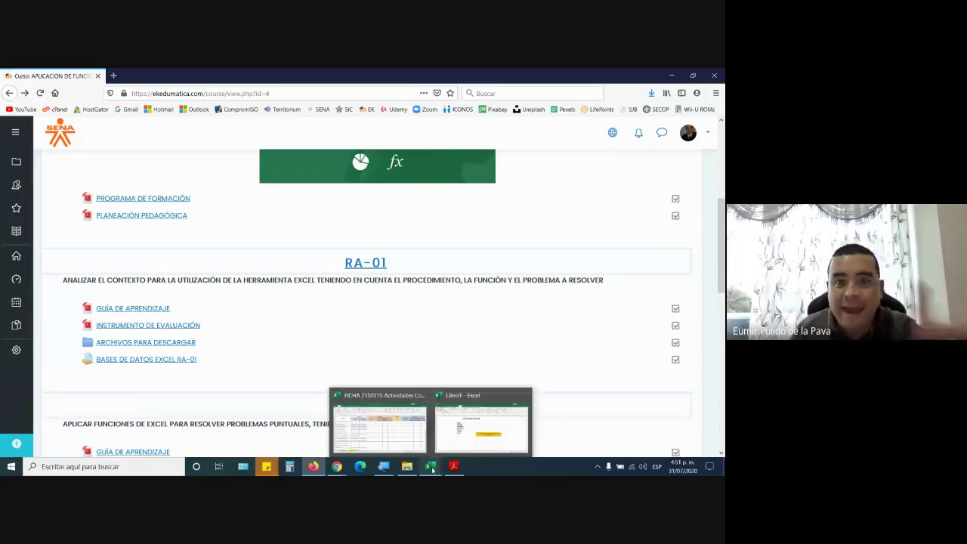
click(472, 426)
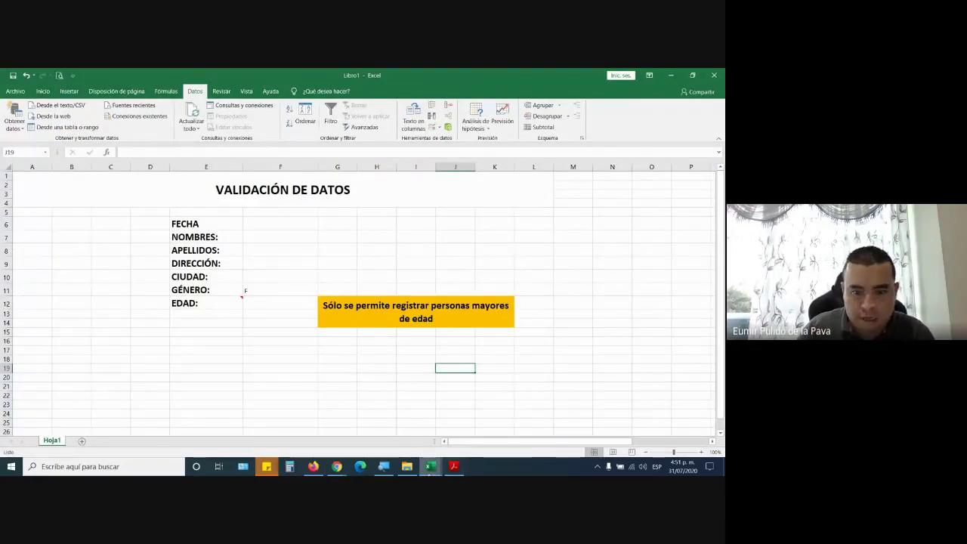
mouse_move(336, 469)
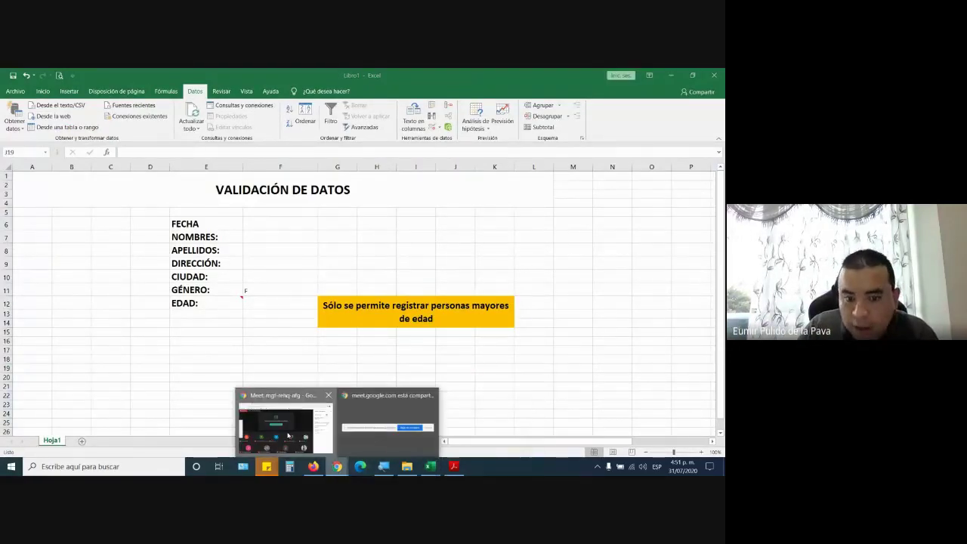
click(286, 425)
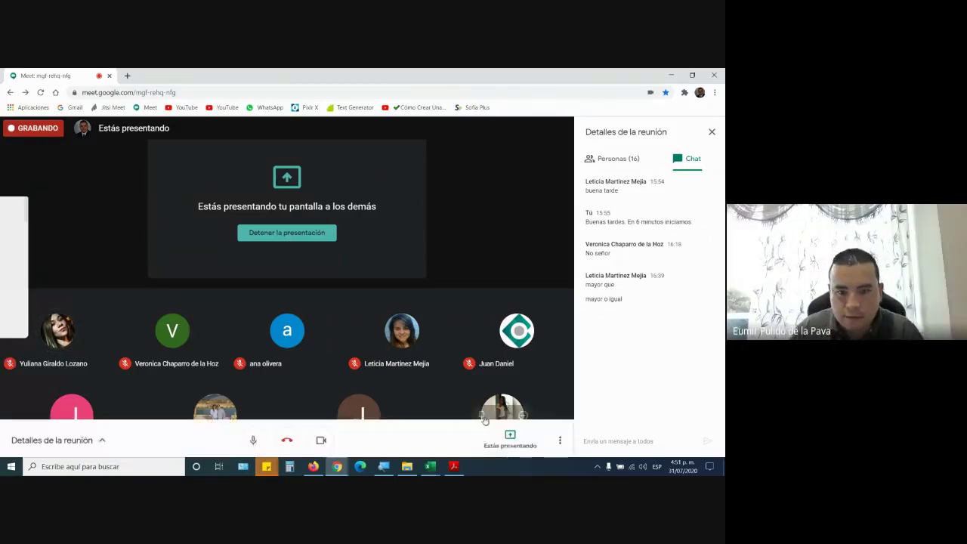
mouse_move(453, 471)
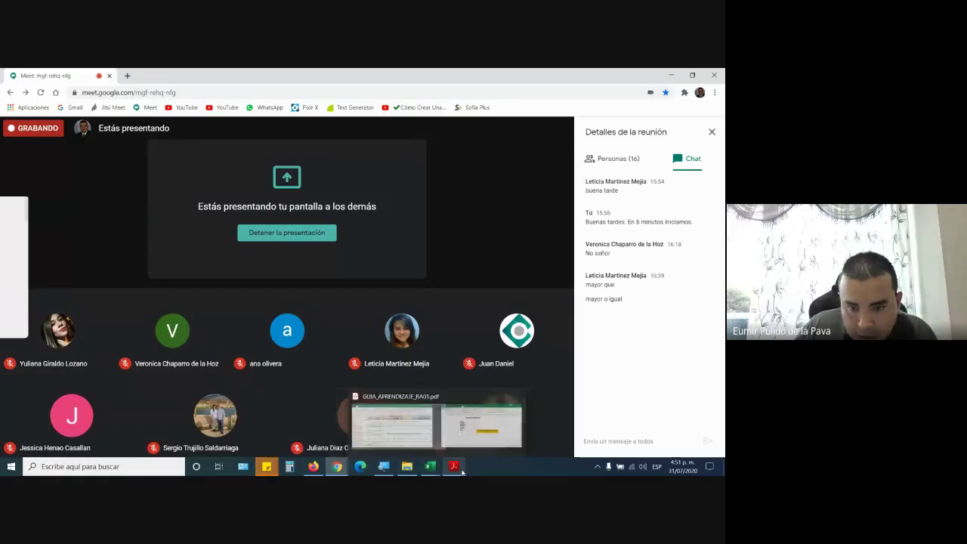
Step: Bring the RA01 learning guide forward and highlight the section 3.12.3 validation exercise instructions
mouse_move(453, 466)
click(438, 442)
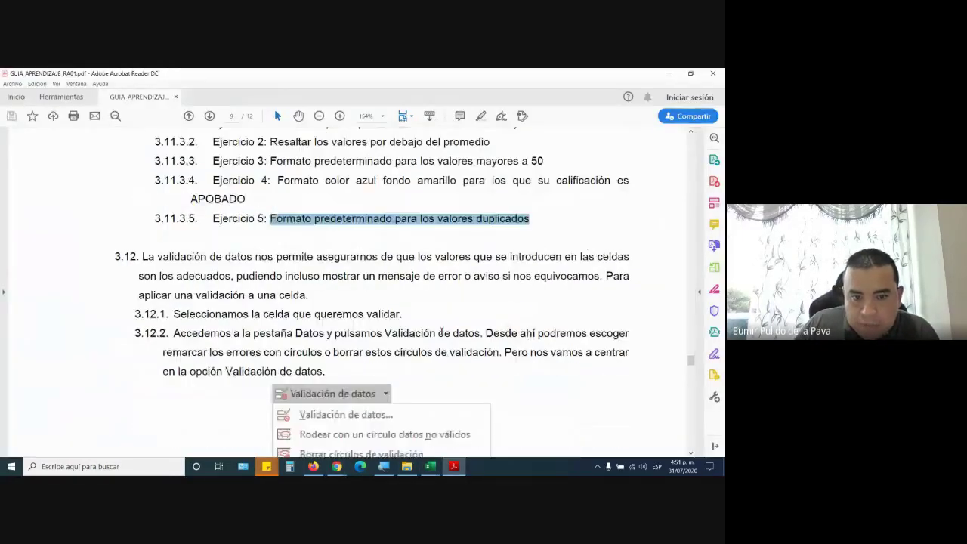
scroll(442, 333, down, 7)
scroll(446, 347, down, 2)
scroll(449, 370, down, 1)
scroll(452, 386, down, 3)
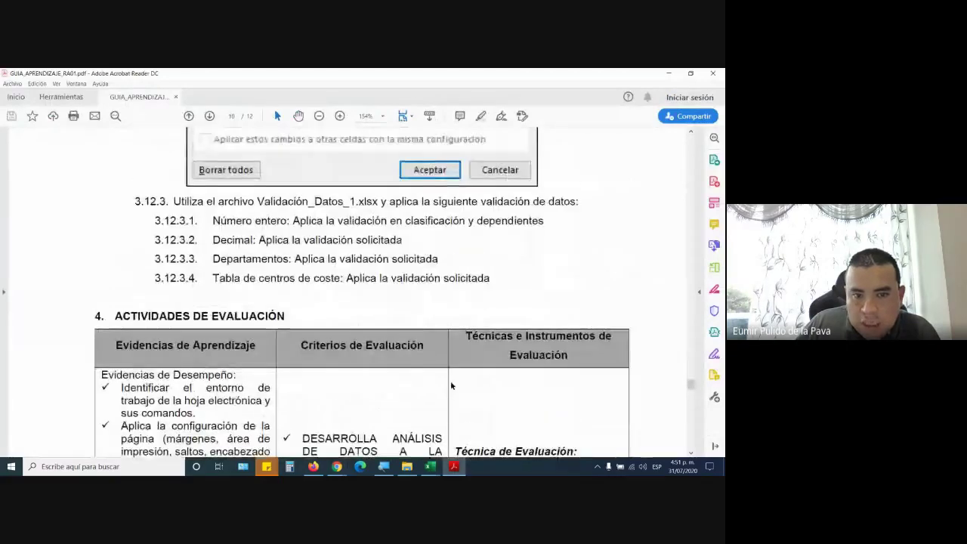
scroll(297, 368, up, 3)
drag(174, 328, 543, 349)
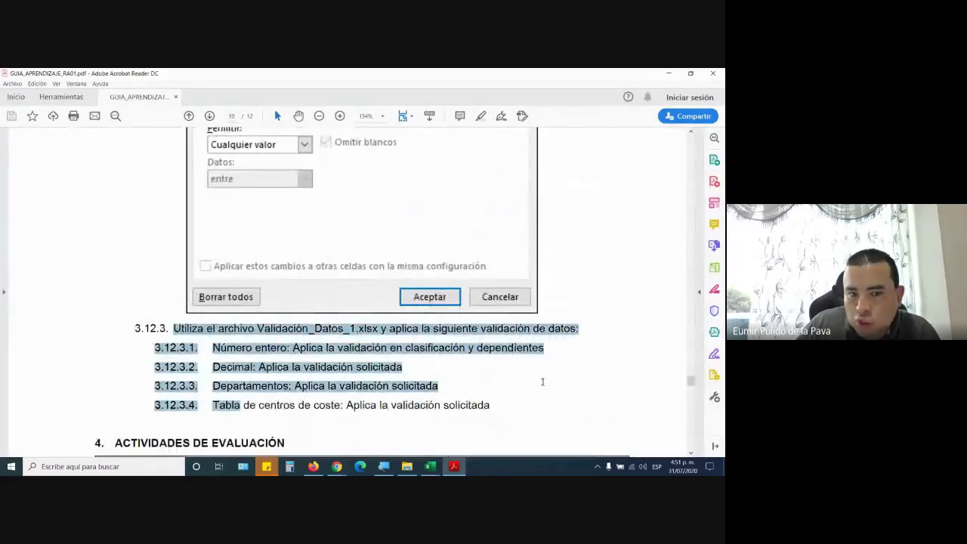
Step: Clear the highlight, scroll back up and close the RA01 guide
scroll(484, 380, up, 1)
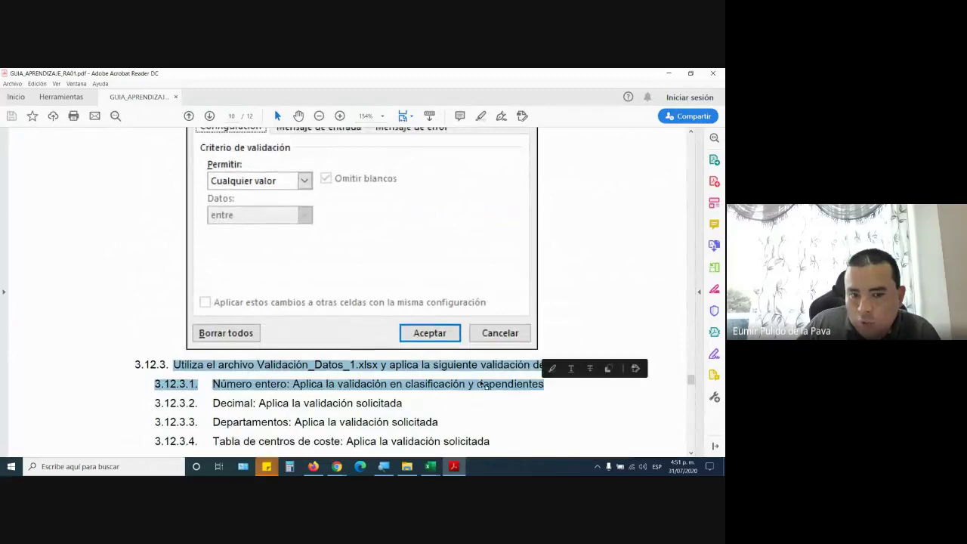
click(495, 412)
scroll(514, 408, up, 4)
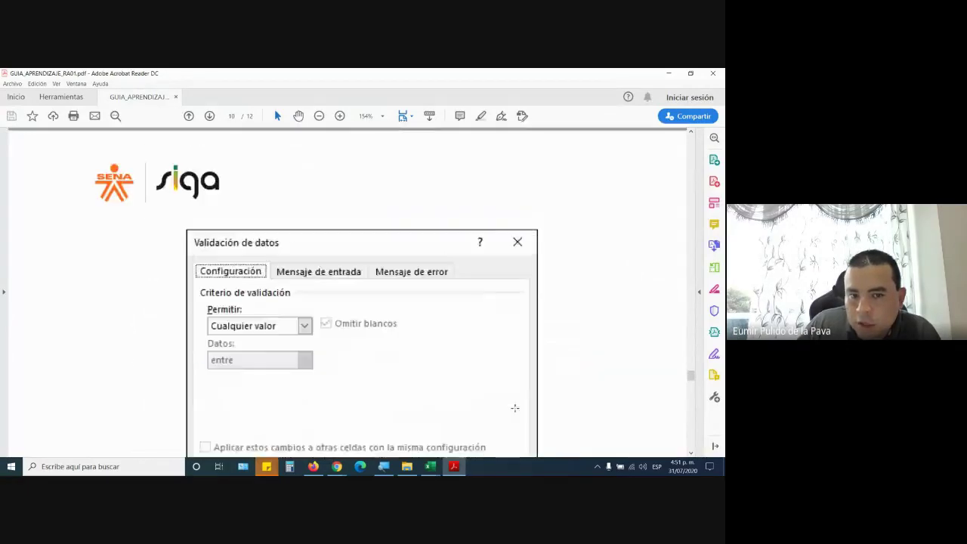
scroll(499, 396, up, 6)
scroll(499, 396, up, 6)
scroll(499, 396, up, 3)
scroll(499, 396, up, 5)
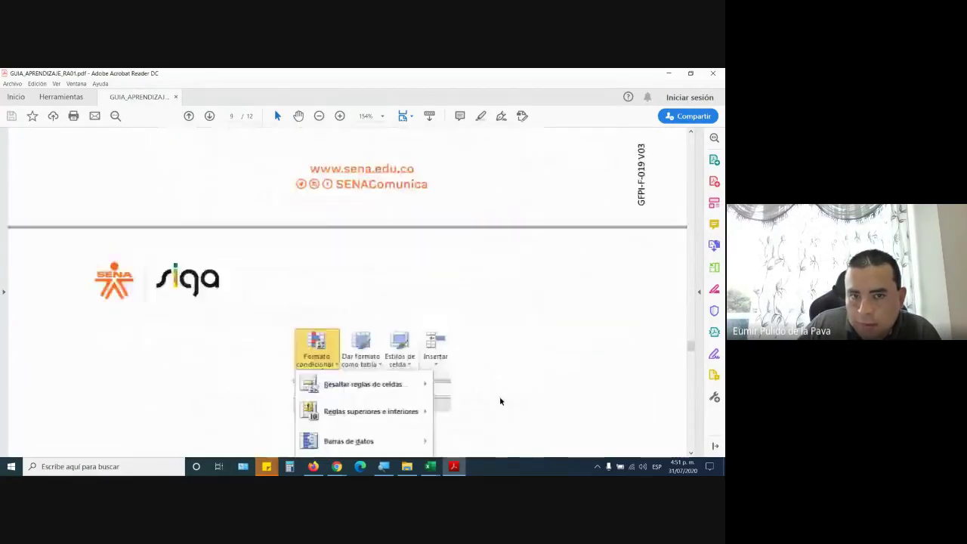
scroll(499, 396, up, 6)
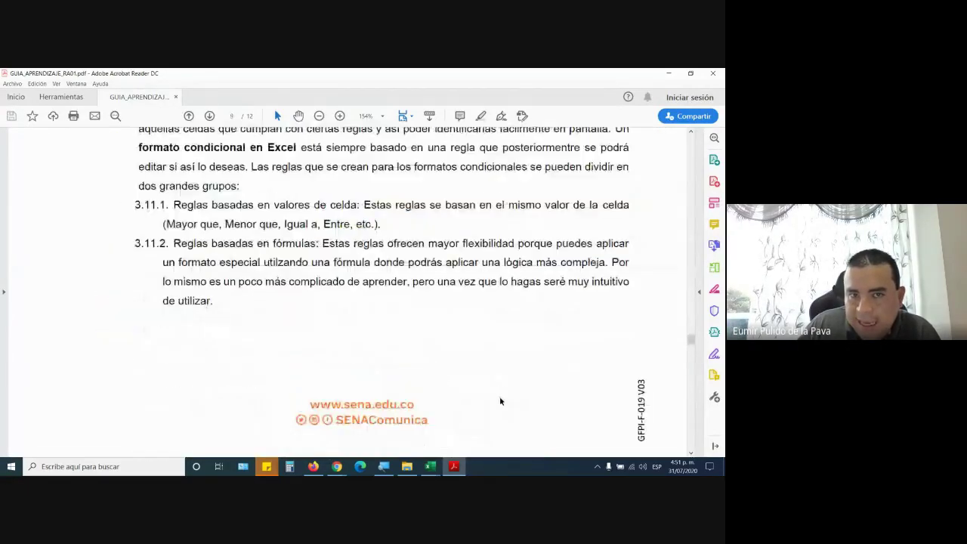
click(718, 72)
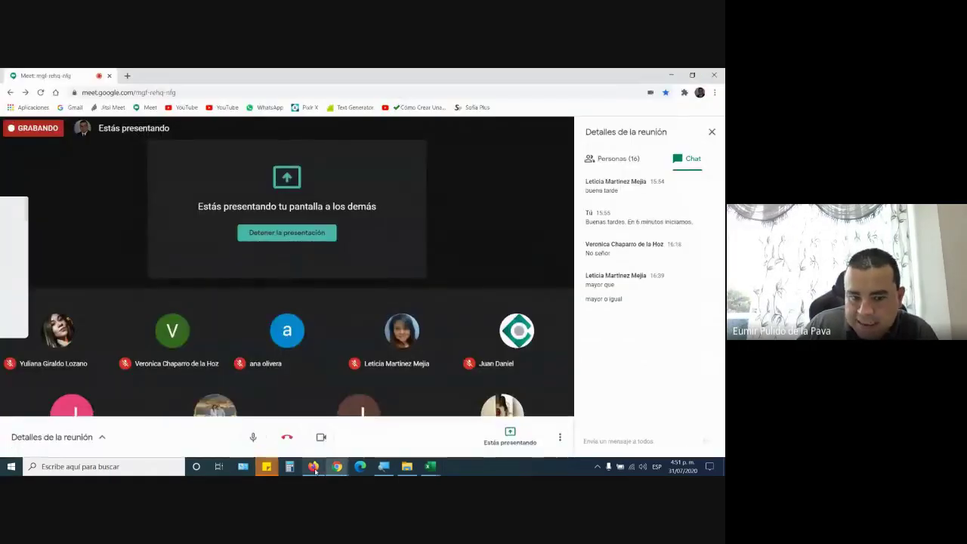
Step: Open the RA-02 GUÍA DE APRENDIZAJE from Moodle, maximize it and scroll through the PDF
scroll(410, 298, down, 3)
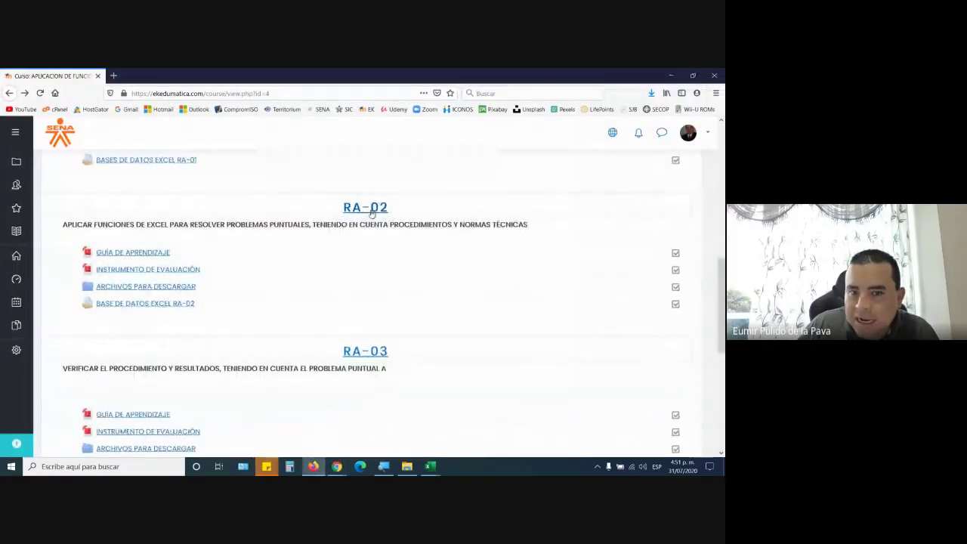
click(149, 252)
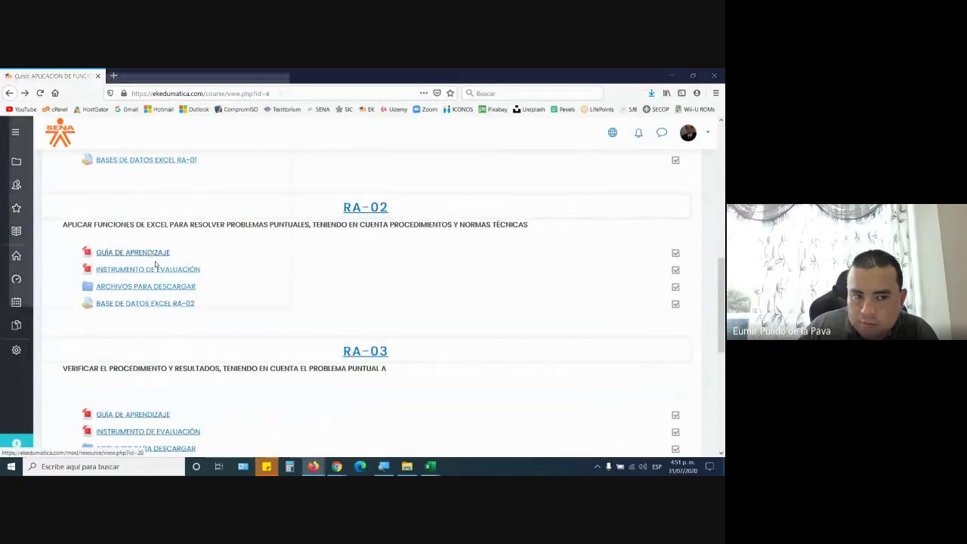
click(265, 76)
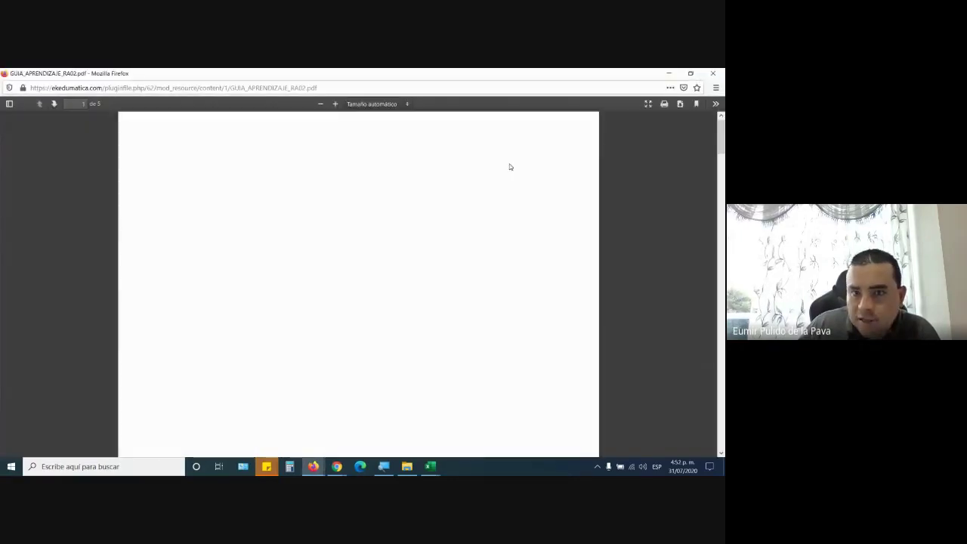
scroll(514, 252, down, 10)
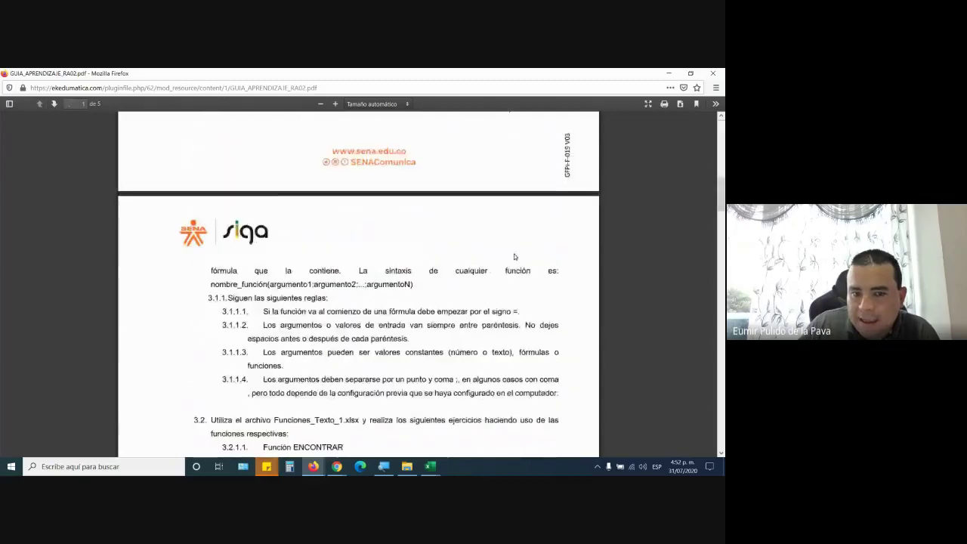
scroll(427, 310, down, 1)
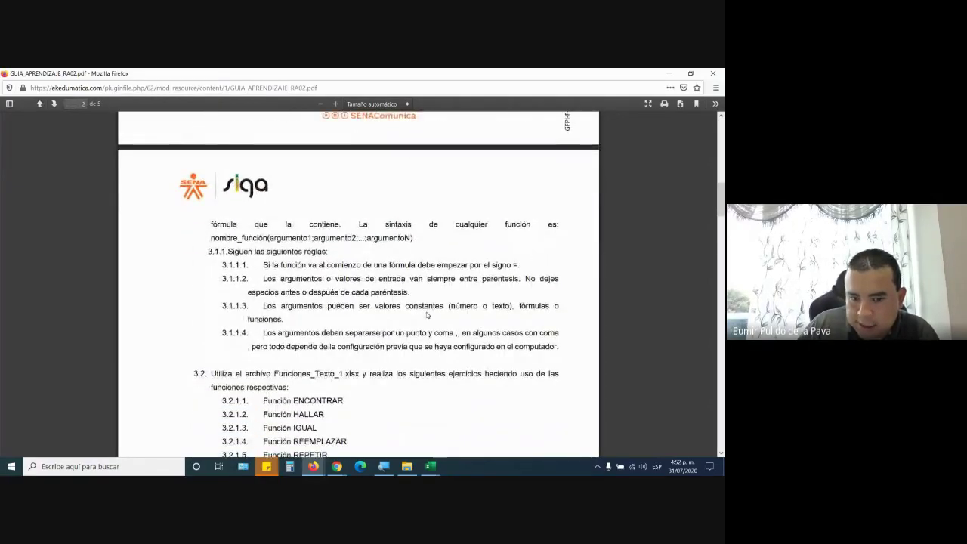
scroll(427, 314, up, 1)
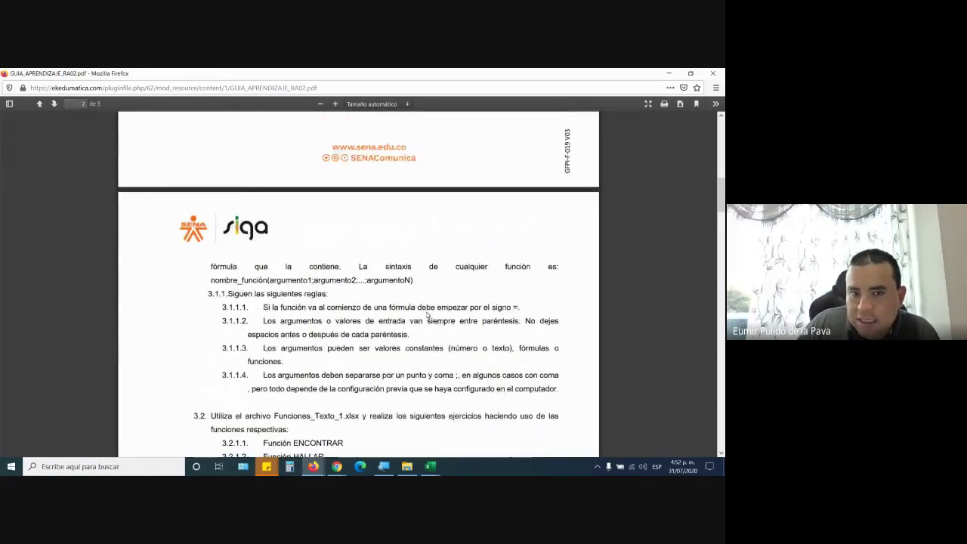
scroll(427, 315, up, 4)
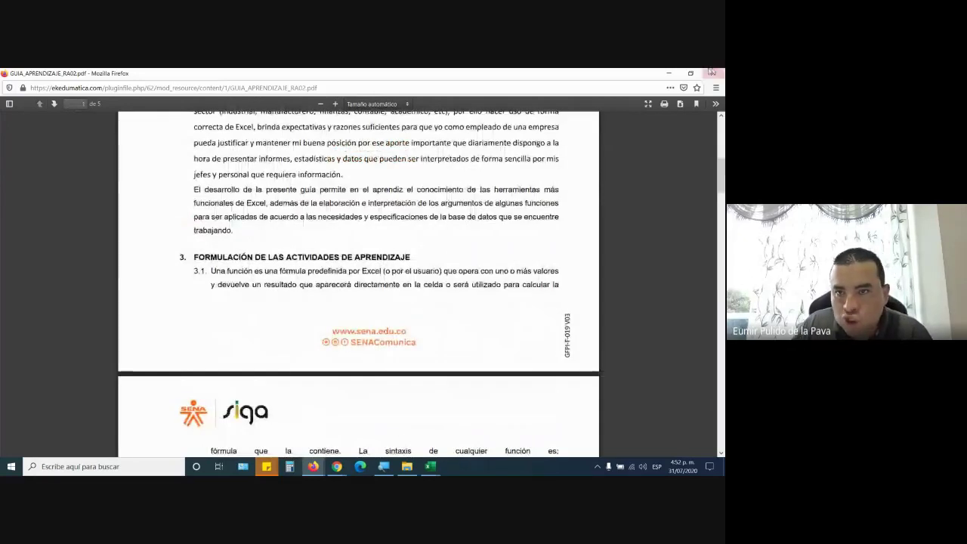
click(430, 466)
Step: Close the blank Libro1 workbook without saving
click(465, 449)
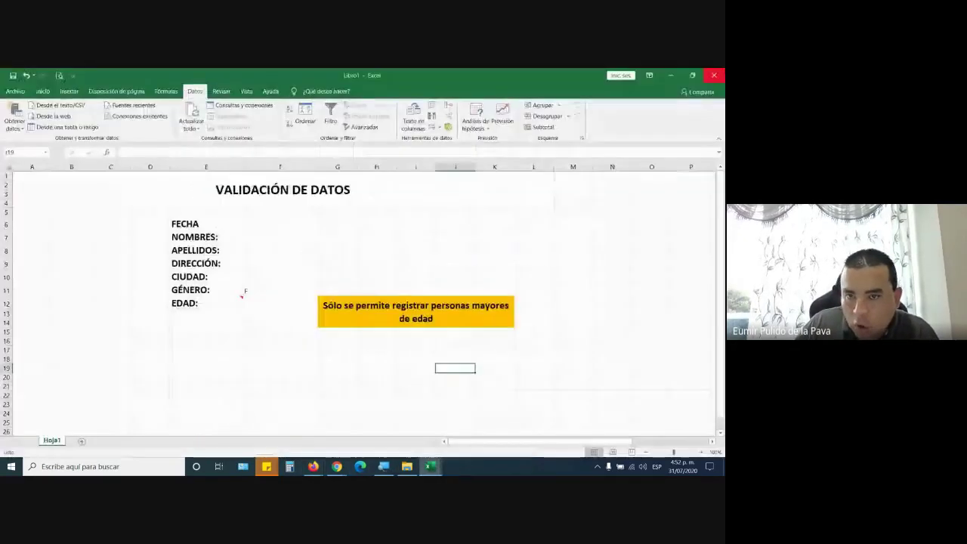
key(alt+F4)
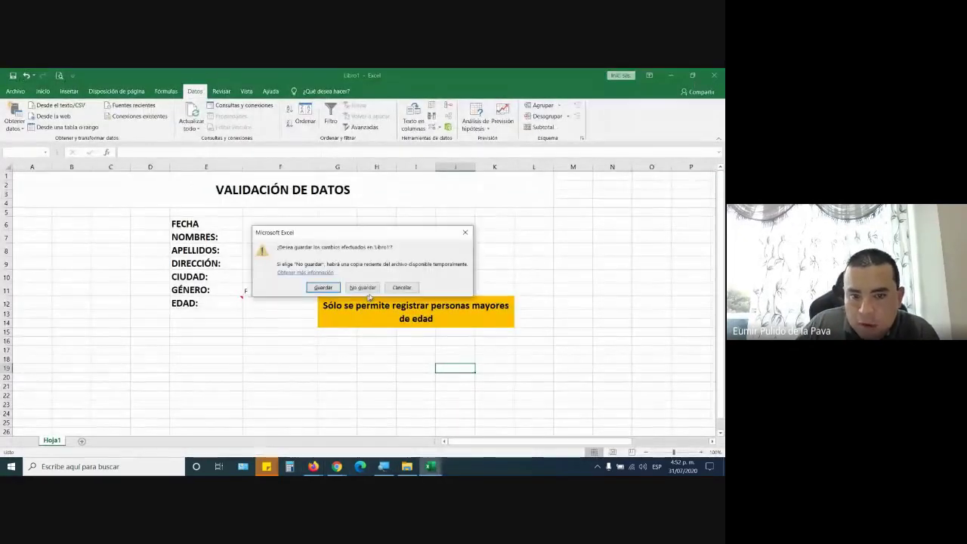
click(362, 287)
Step: Browse to EXCEL MATERIAL > MANEJO INTERMEDIO and open Funciones_Texto_1
click(407, 469)
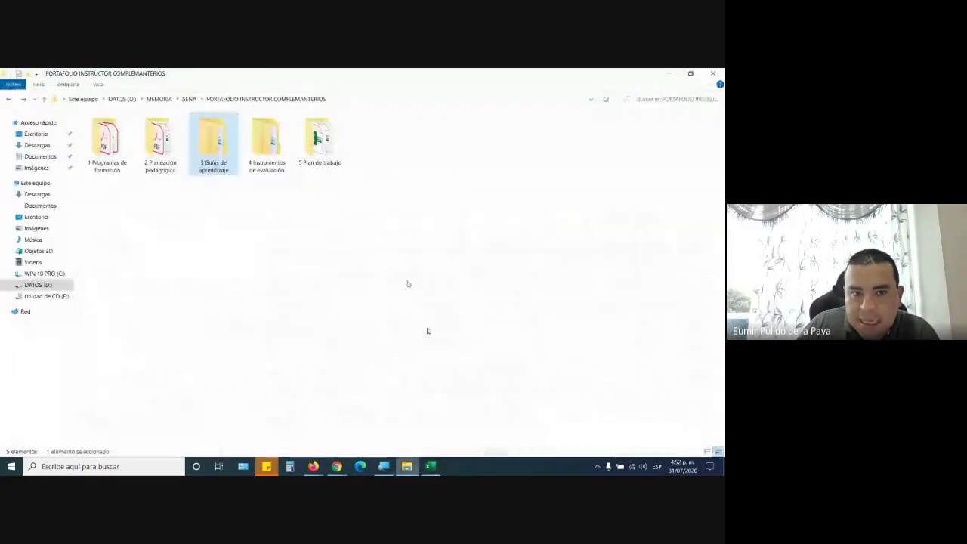
click(10, 100)
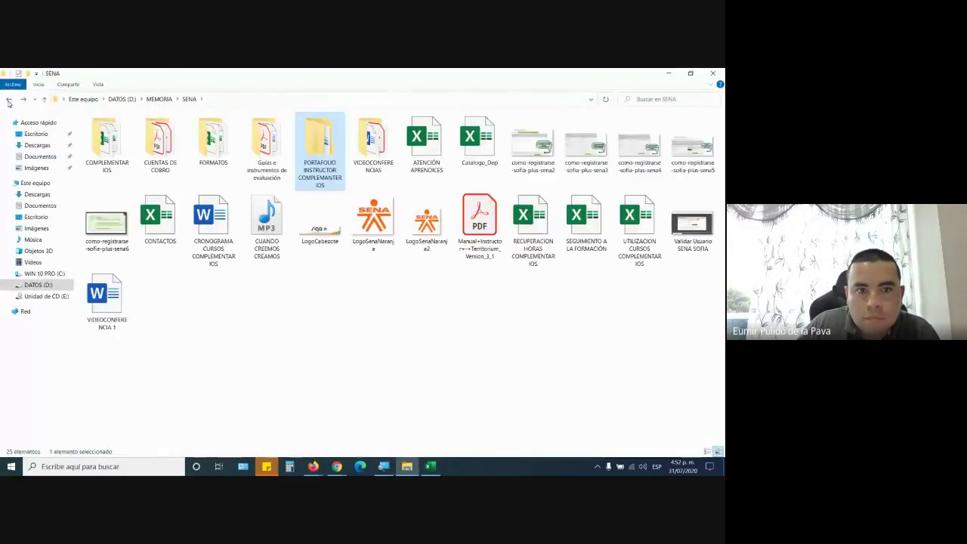
click(10, 100)
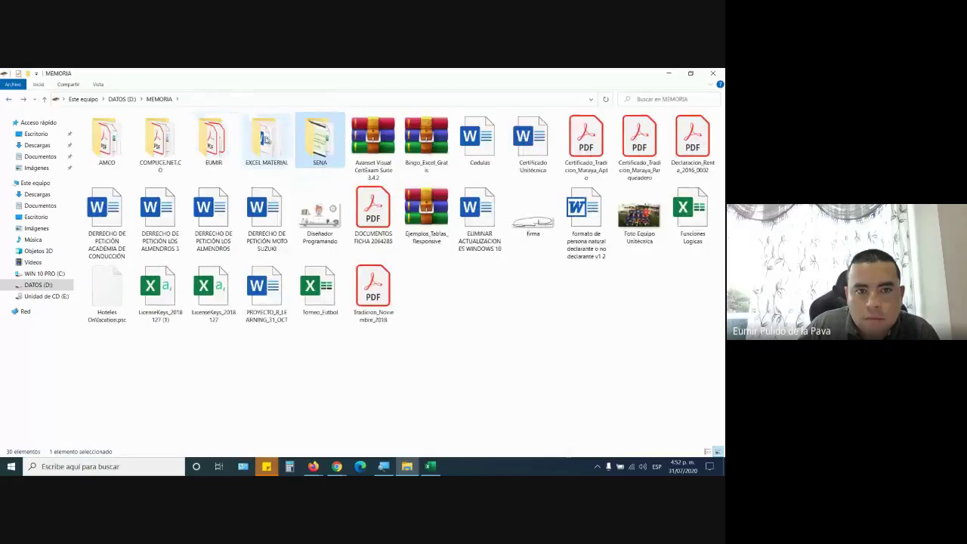
double_click(158, 147)
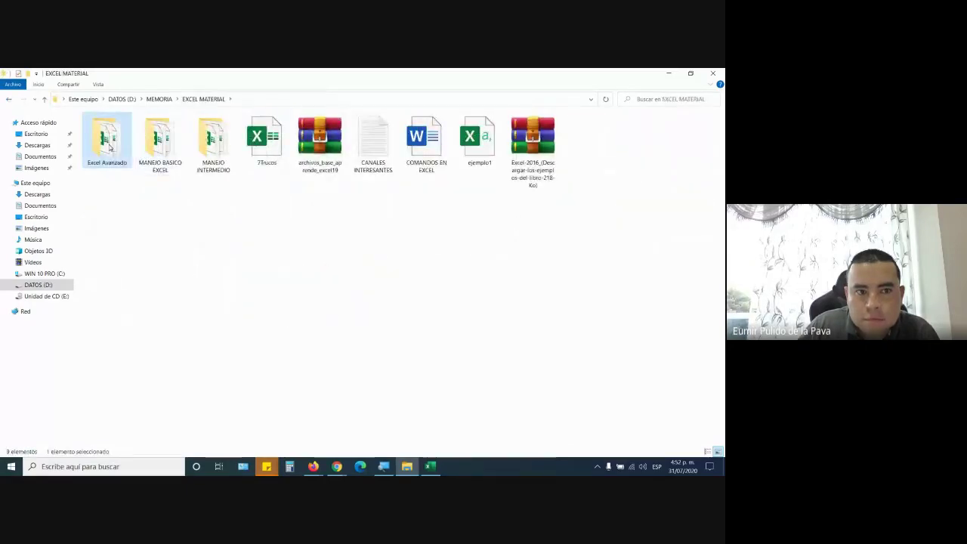
double_click(106, 139)
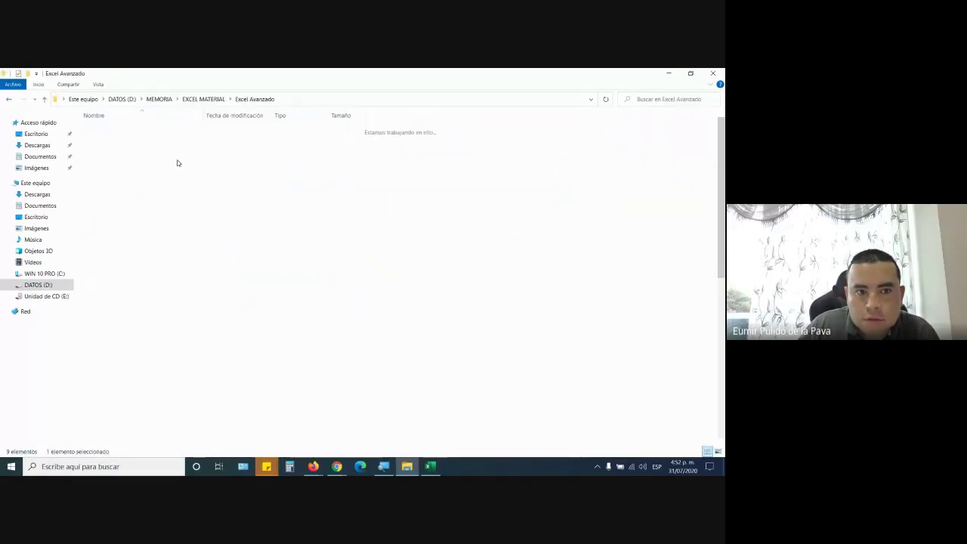
click(10, 100)
double_click(215, 139)
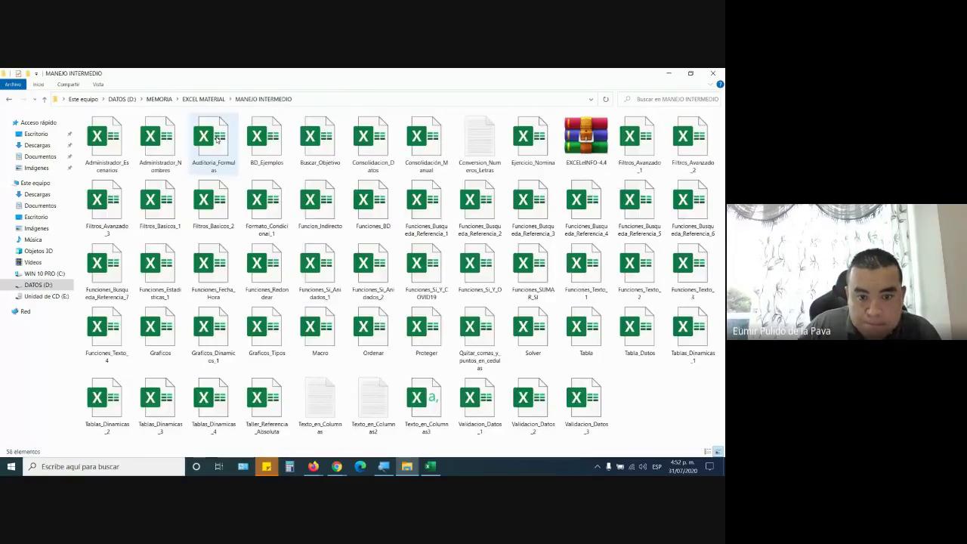
double_click(585, 266)
Step: Show the RA-02 downloadable files folder on the course page, then return to Funciones_Texto_1
mouse_move(312, 466)
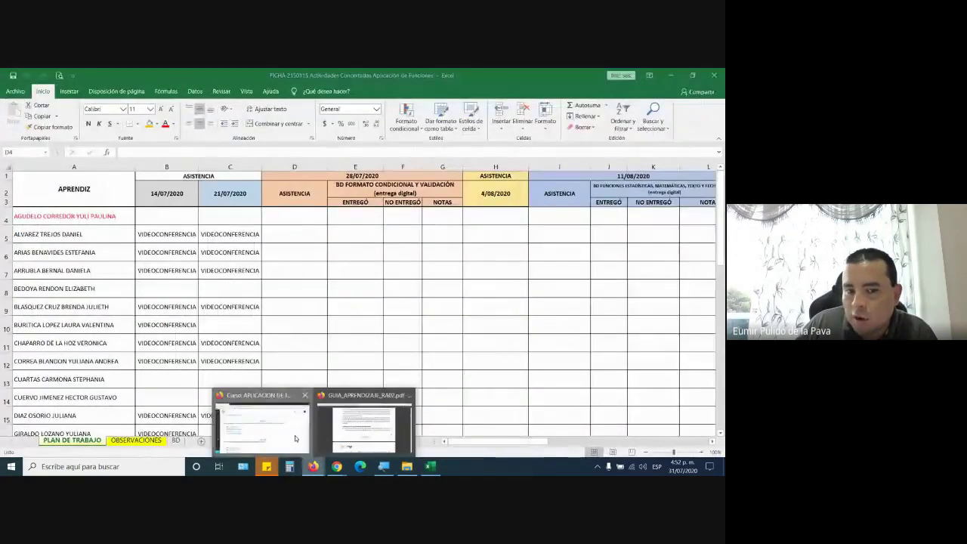
click(261, 423)
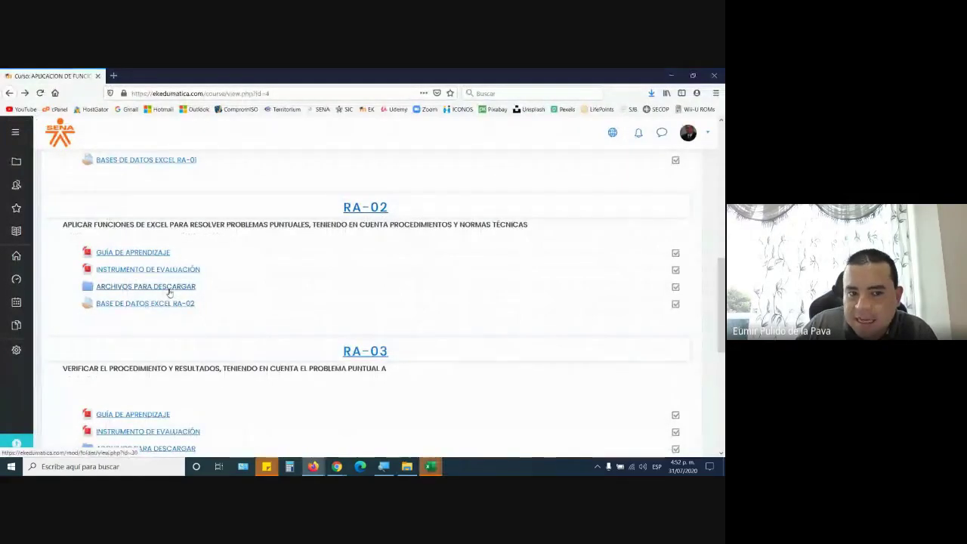
drag(336, 208, 410, 207)
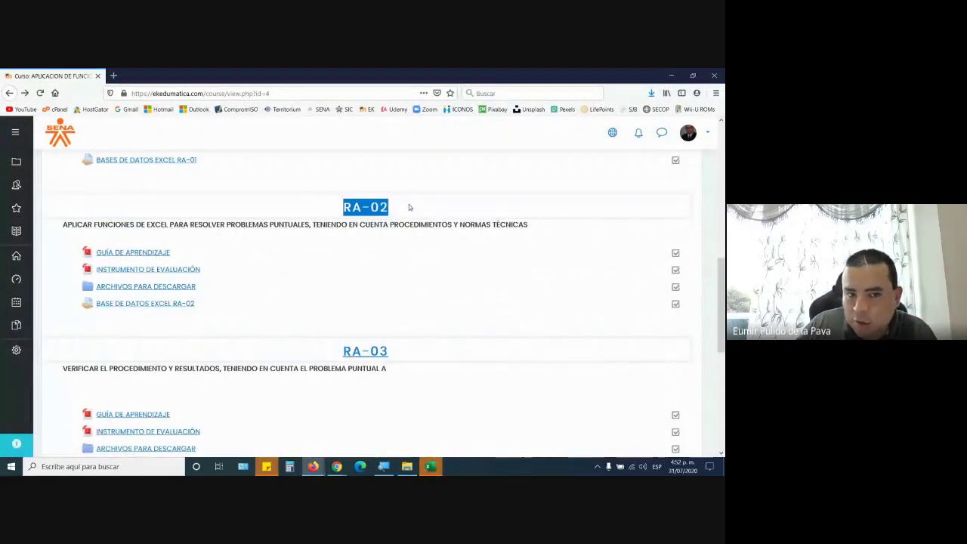
click(174, 287)
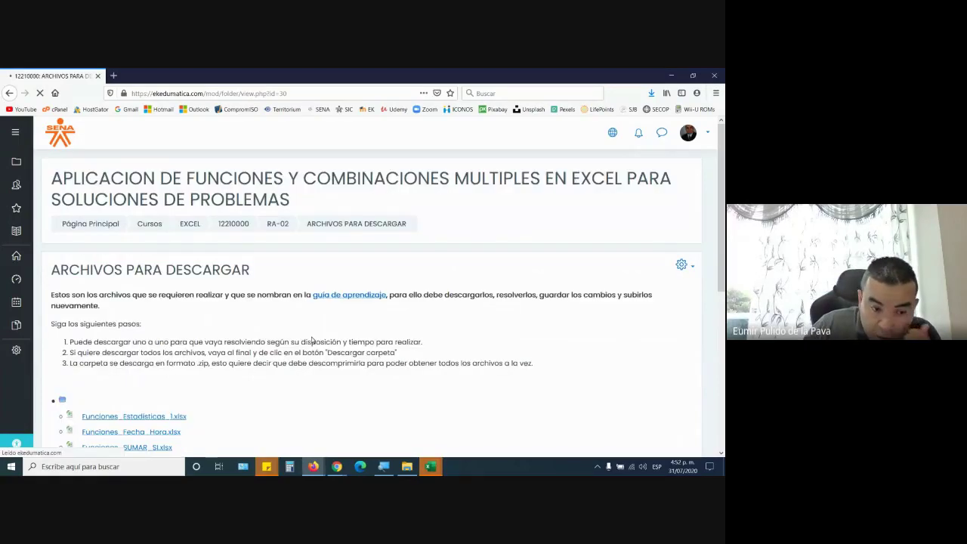
scroll(312, 339, down, 5)
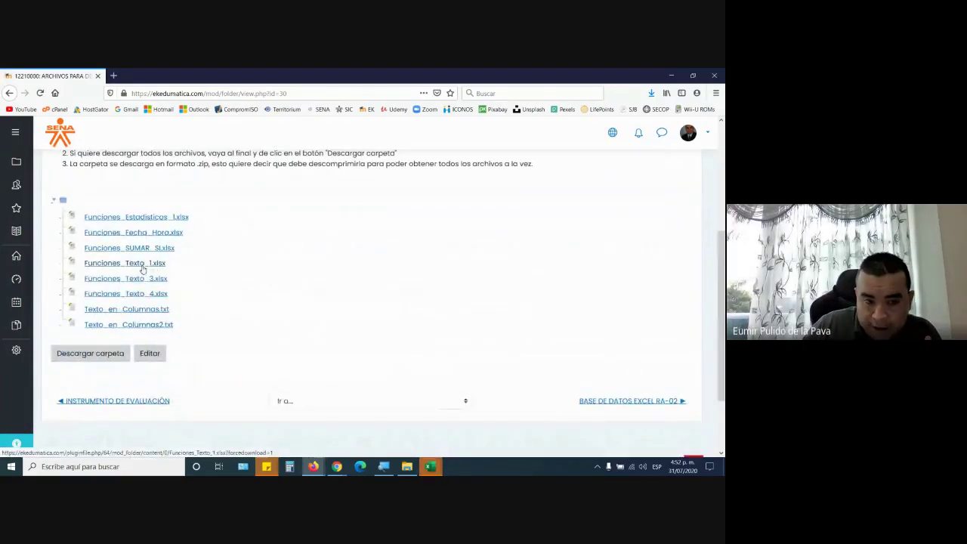
mouse_move(430, 466)
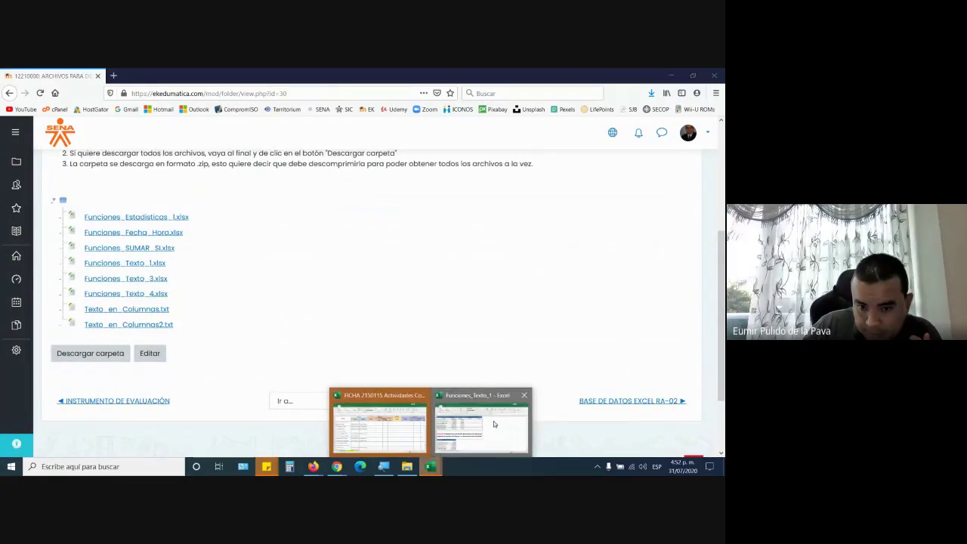
click(494, 420)
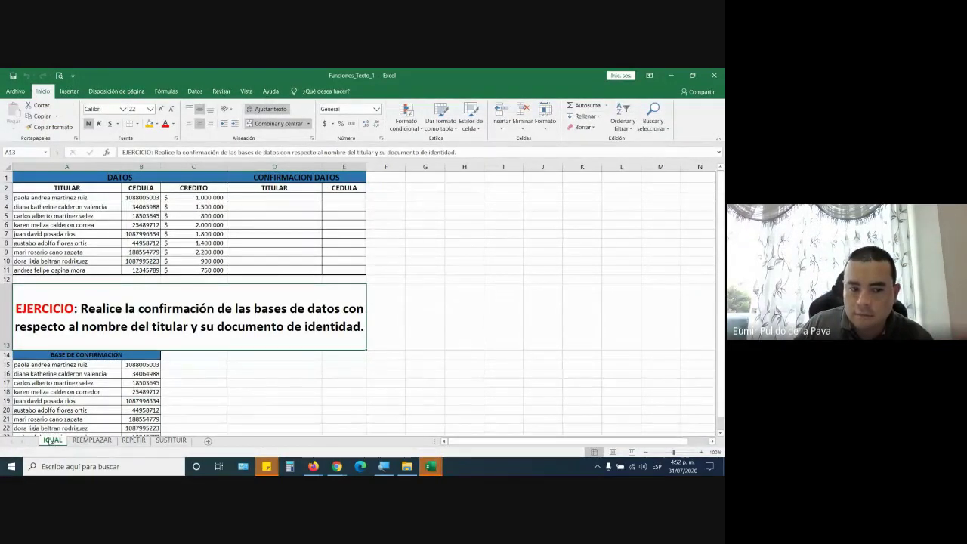
Step: Magnify the screen to 200% and browse the Fórmulas Texto function list down to IGUAL
click(385, 467)
click(343, 423)
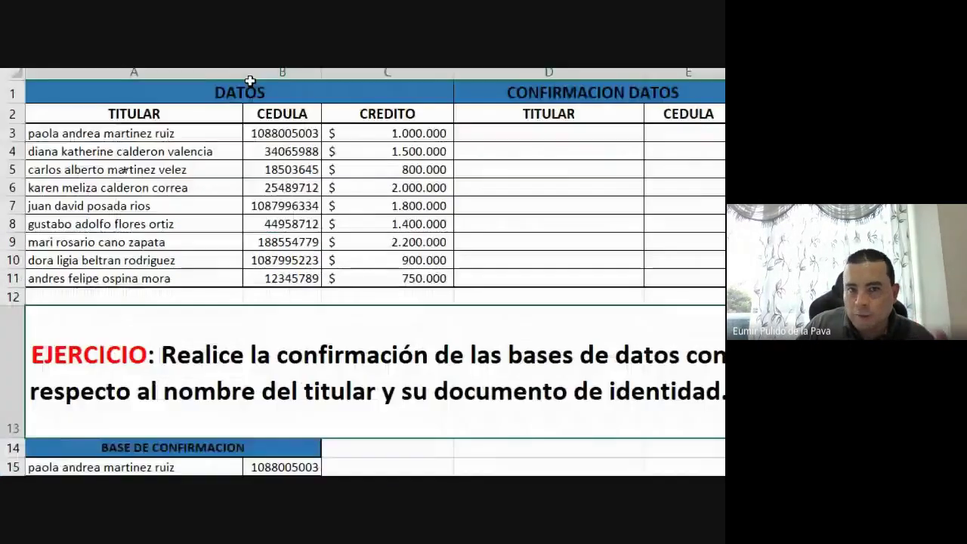
click(329, 115)
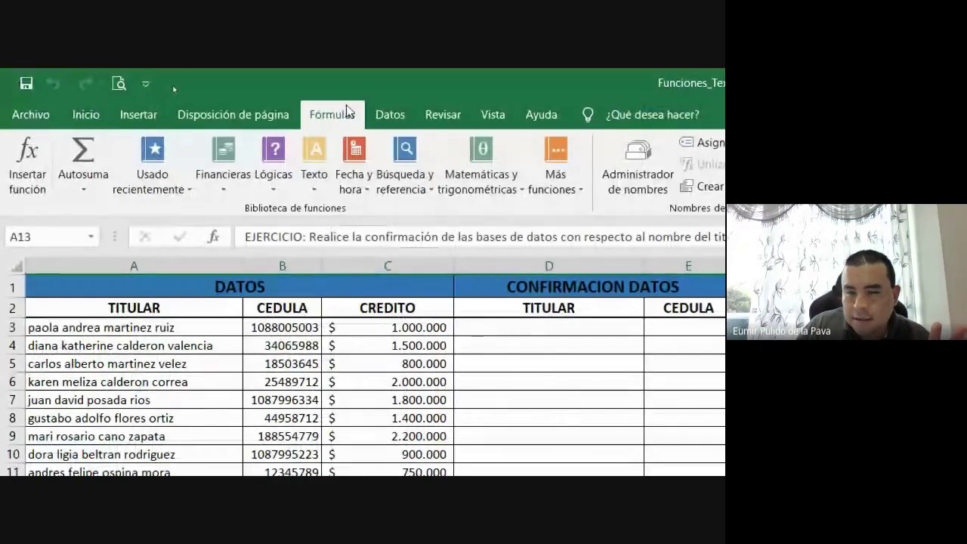
click(316, 185)
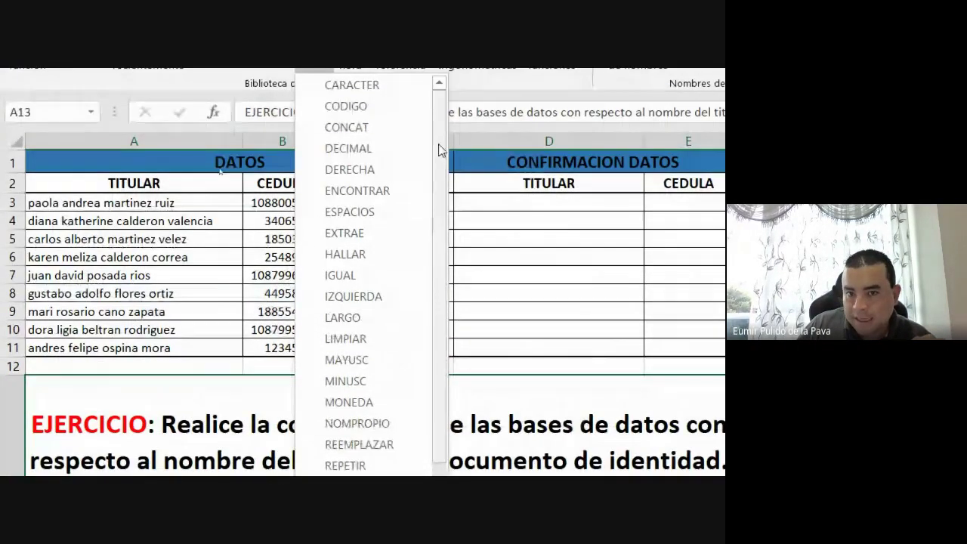
drag(440, 147, 442, 218)
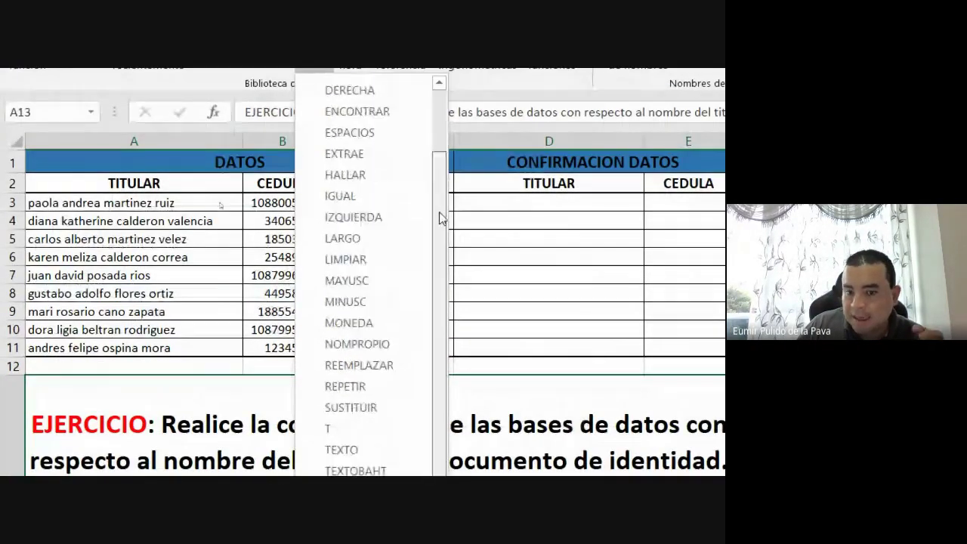
scroll(390, 162, down, 1)
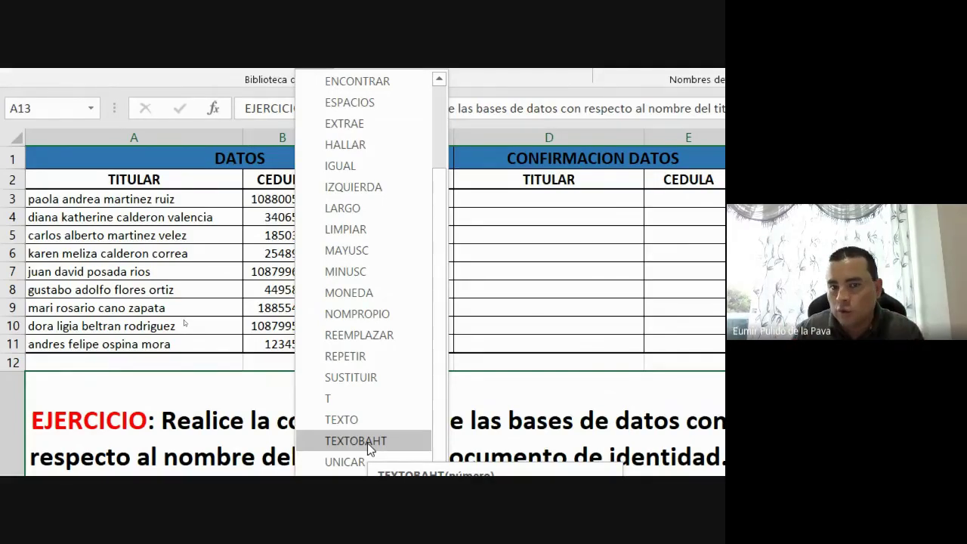
scroll(442, 151, up, 2)
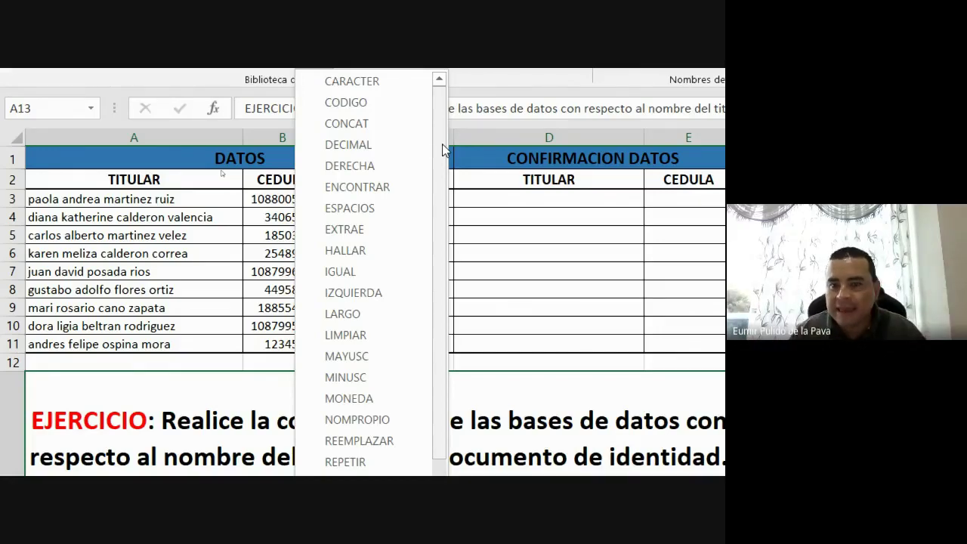
click(638, 279)
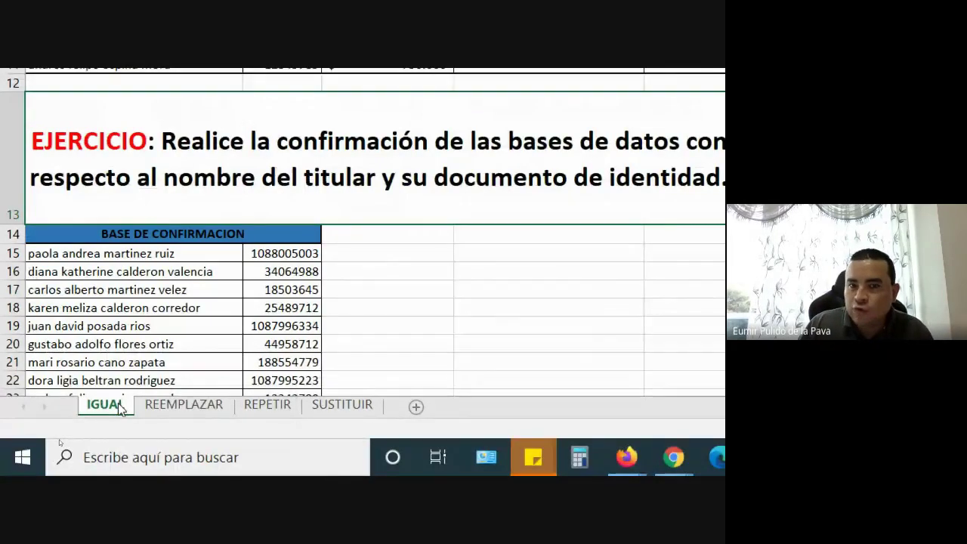
scroll(341, 133, up, 3)
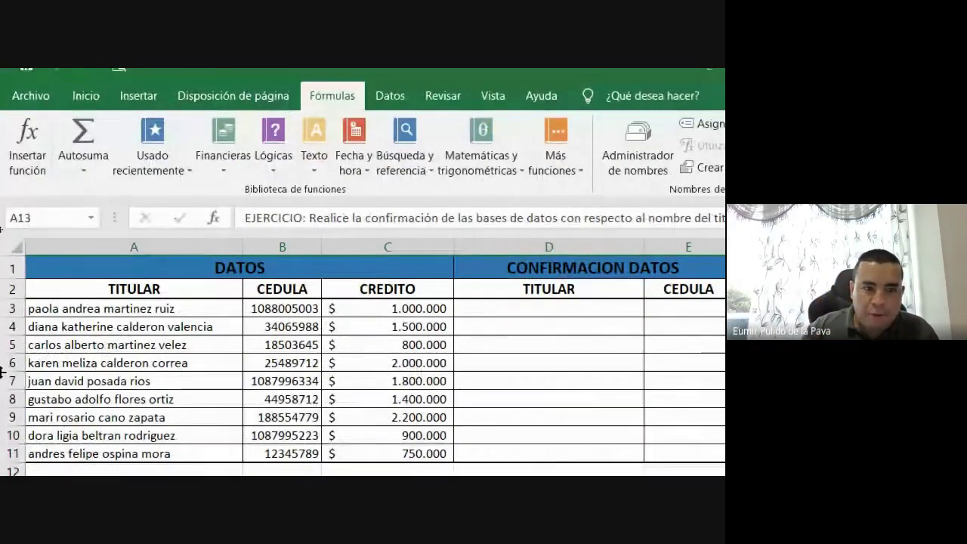
Step: Point out the DATOS titulares and cédulas and the BASE DE CONFIRMACION names and IDs
click(115, 305)
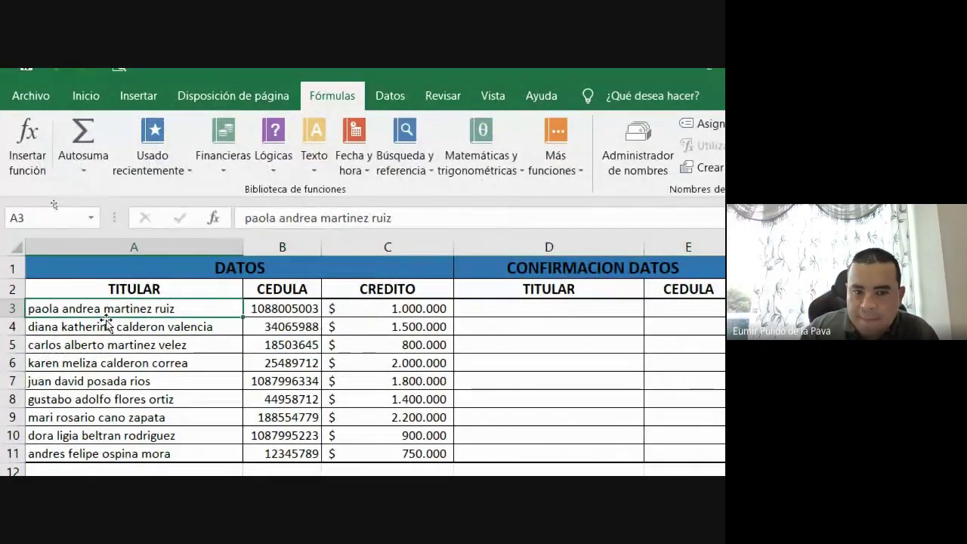
click(275, 308)
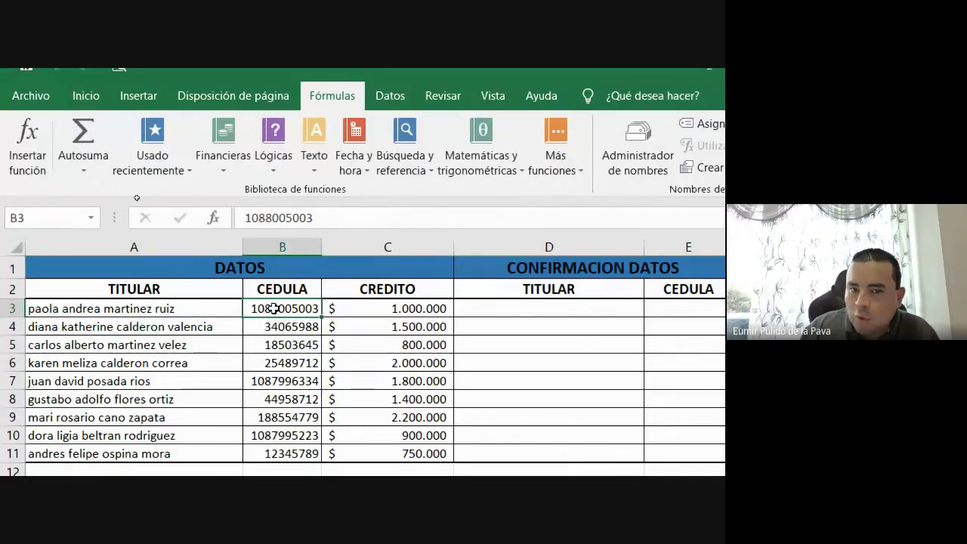
drag(156, 287, 282, 454)
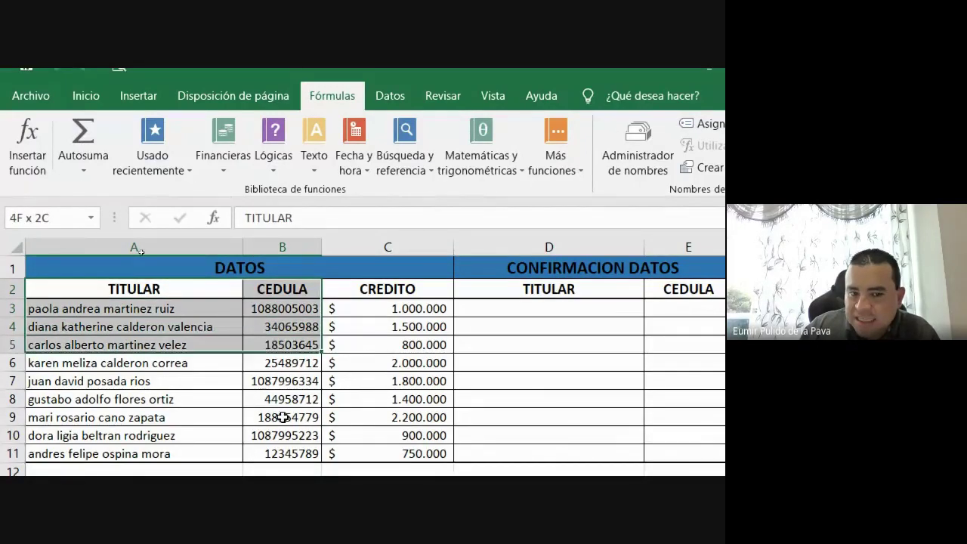
scroll(292, 425, down, 6)
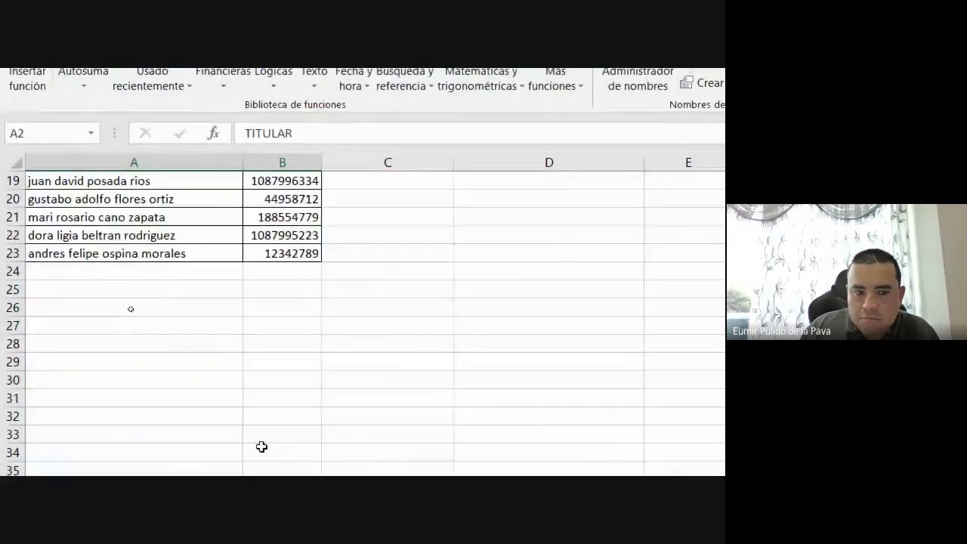
scroll(314, 361, up, 1)
scroll(303, 355, up, 2)
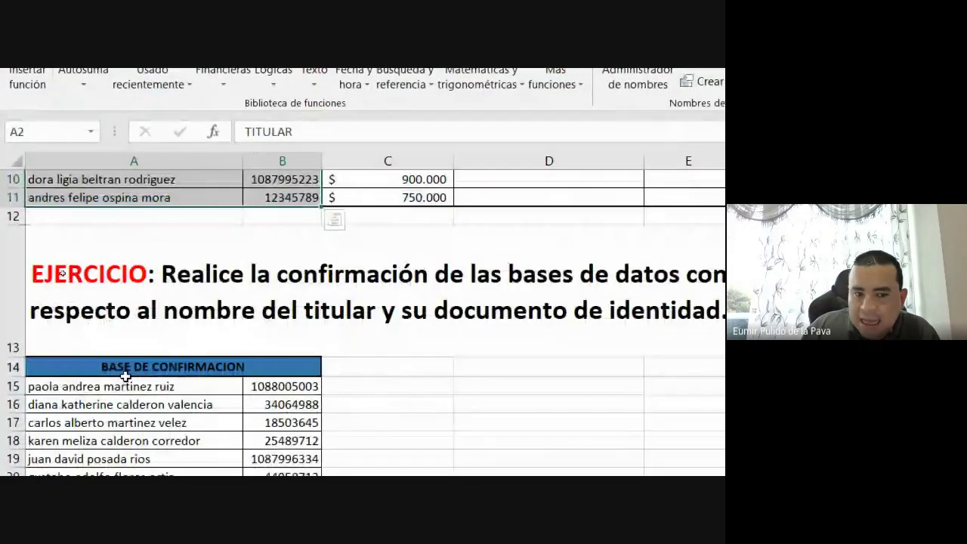
click(241, 386)
drag(259, 384, 284, 441)
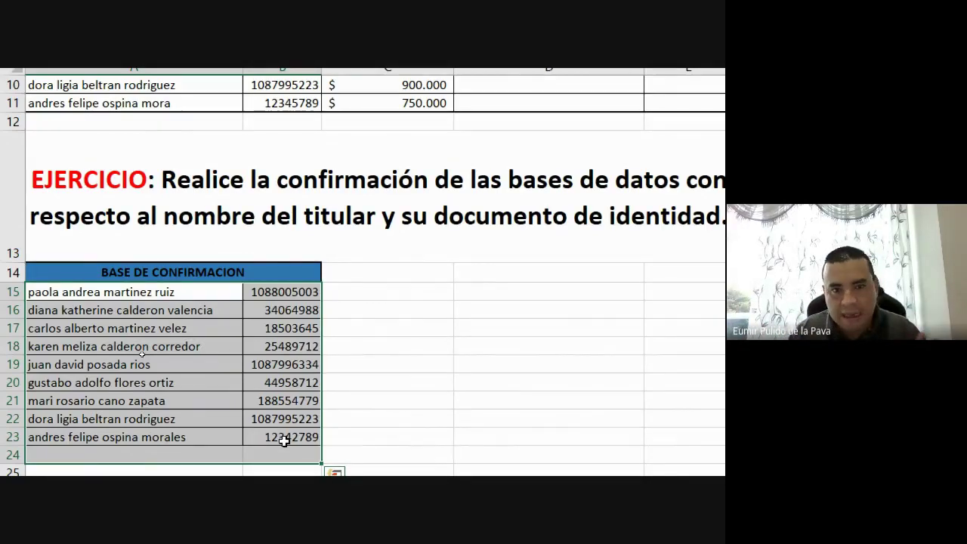
Step: Select the empty confirmation cells D3:E11 and increase their font size
scroll(479, 408, up, 2)
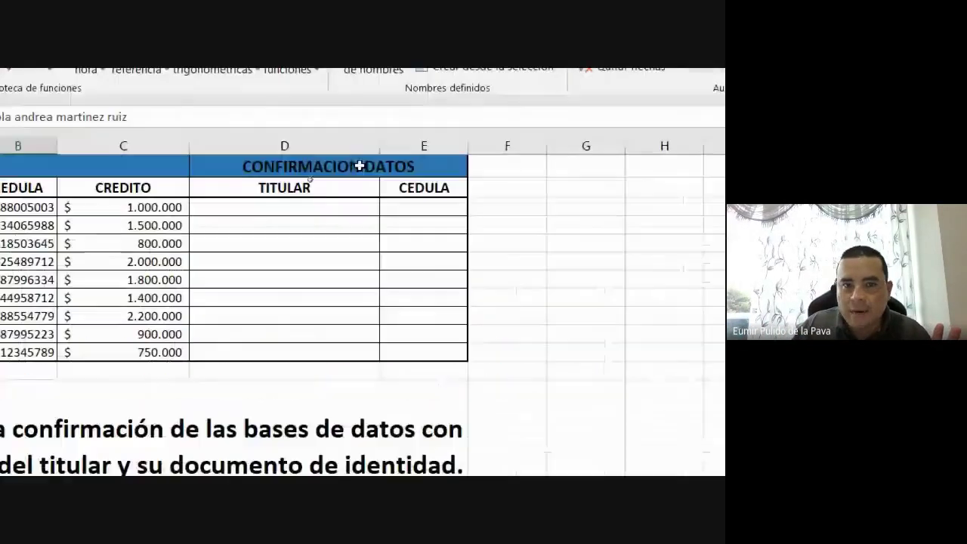
drag(328, 207, 425, 348)
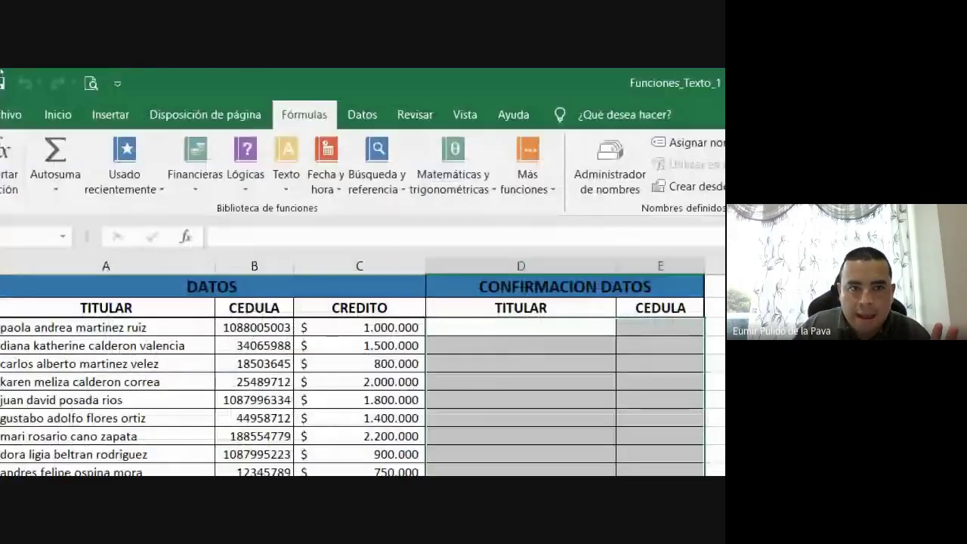
click(85, 114)
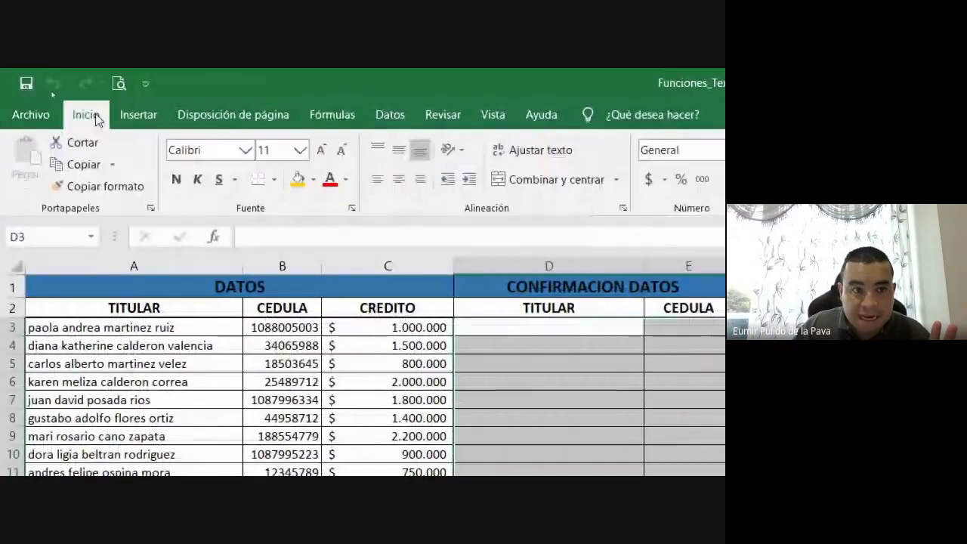
click(321, 149)
click(321, 150)
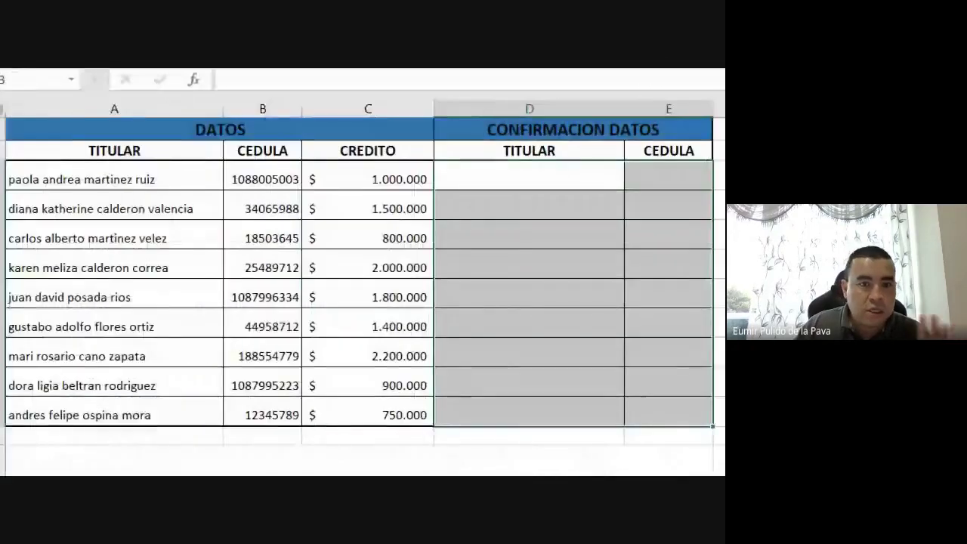
click(525, 179)
Step: Try typing =ig and then =igu in D3 to bring up function suggestions
text(=)
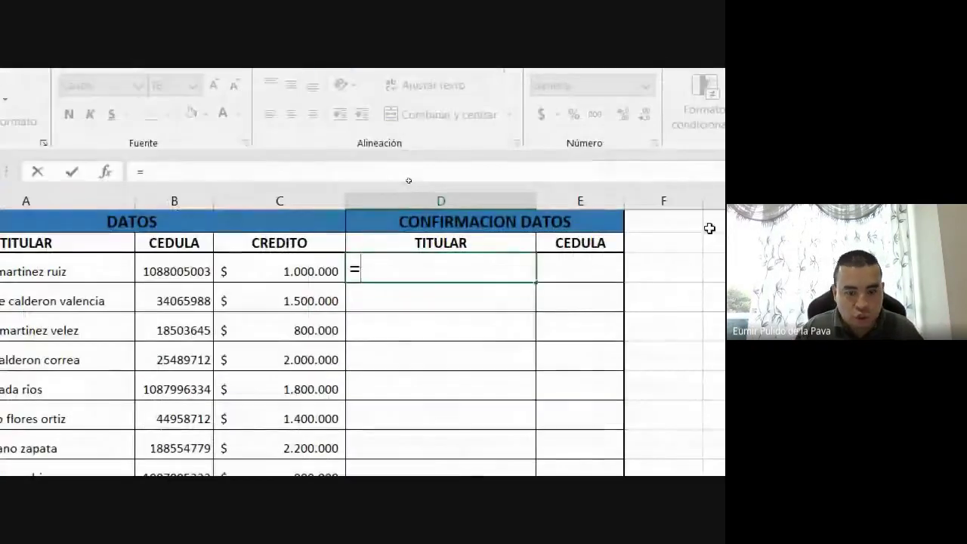
text(ig)
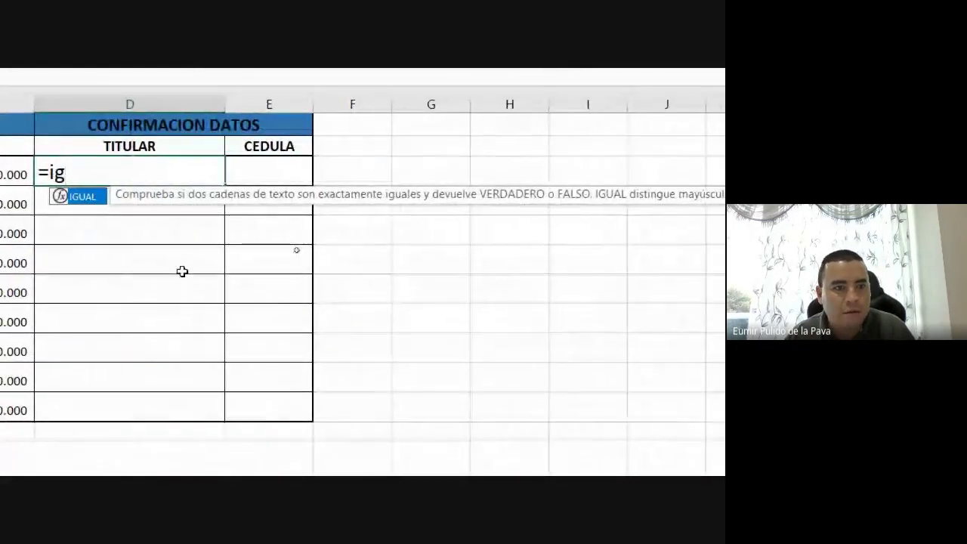
drag(76, 172, 40, 171)
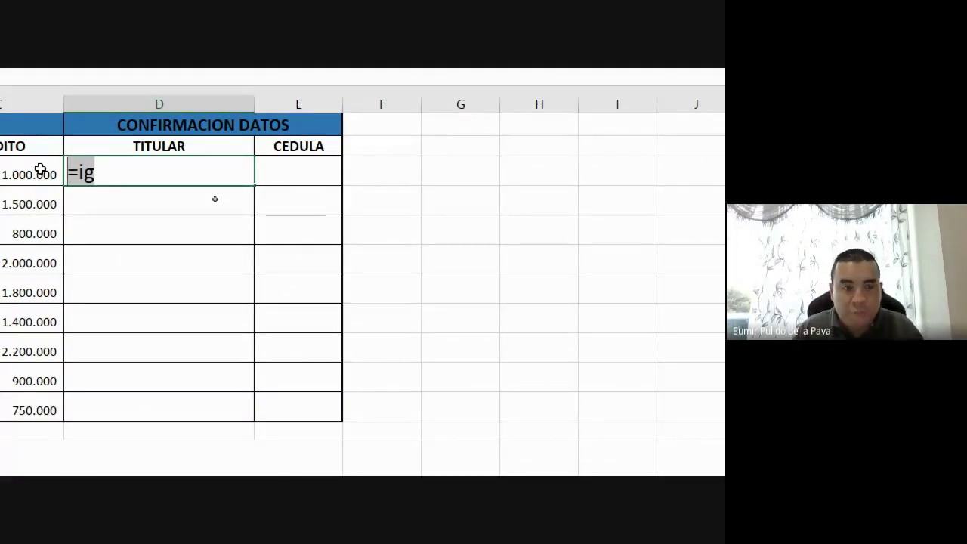
key(BackSpace)
text(=)
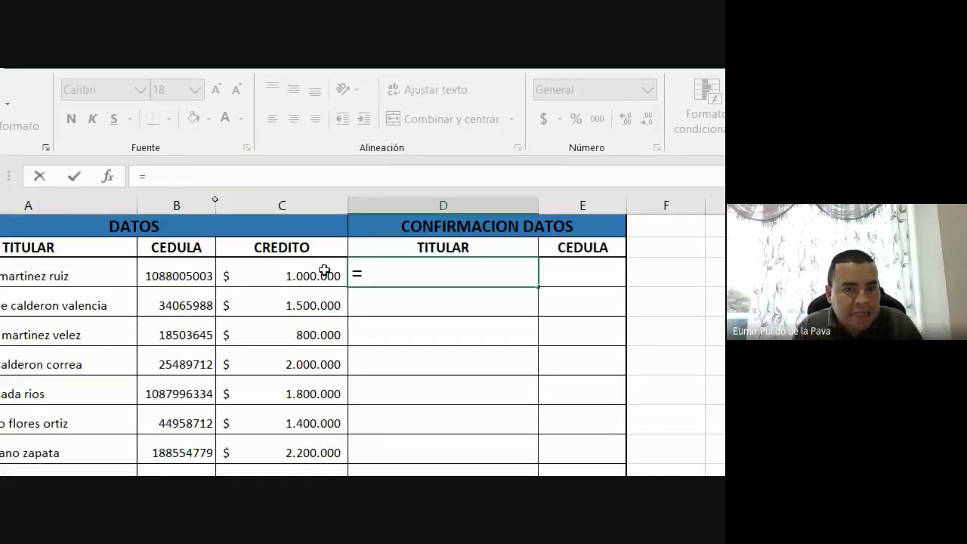
text(igu)
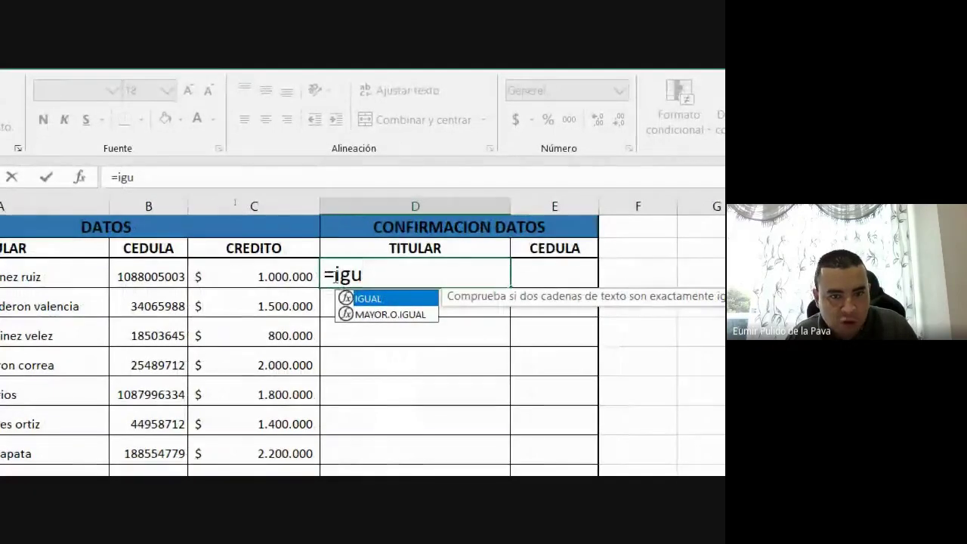
click(329, 274)
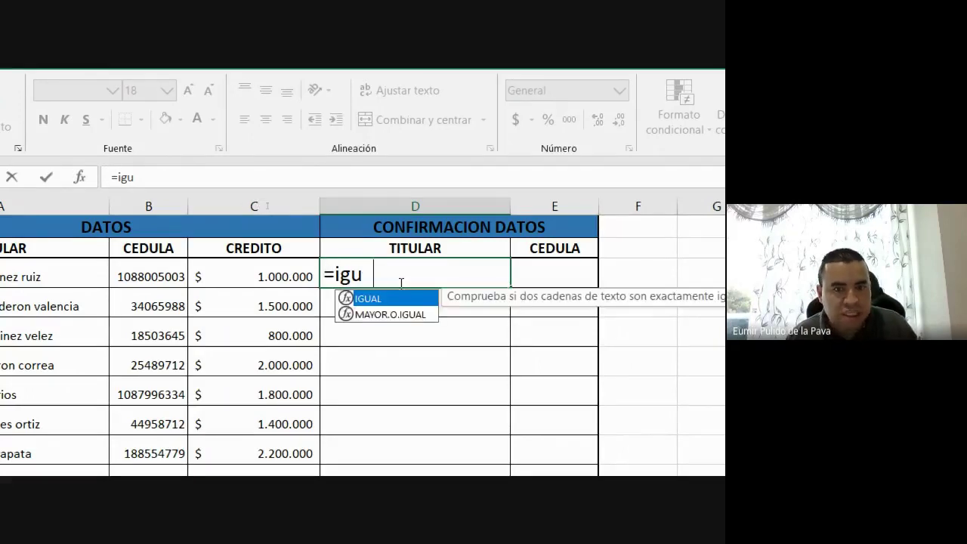
Step: Edit the entry back to =I so the suggestion list shows IGUAL first
text(a)
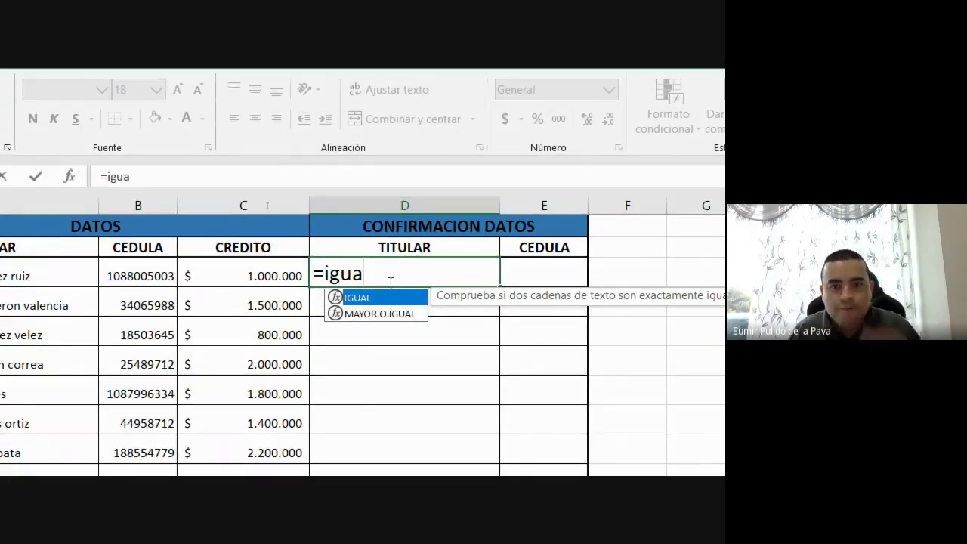
key(BackSpace)
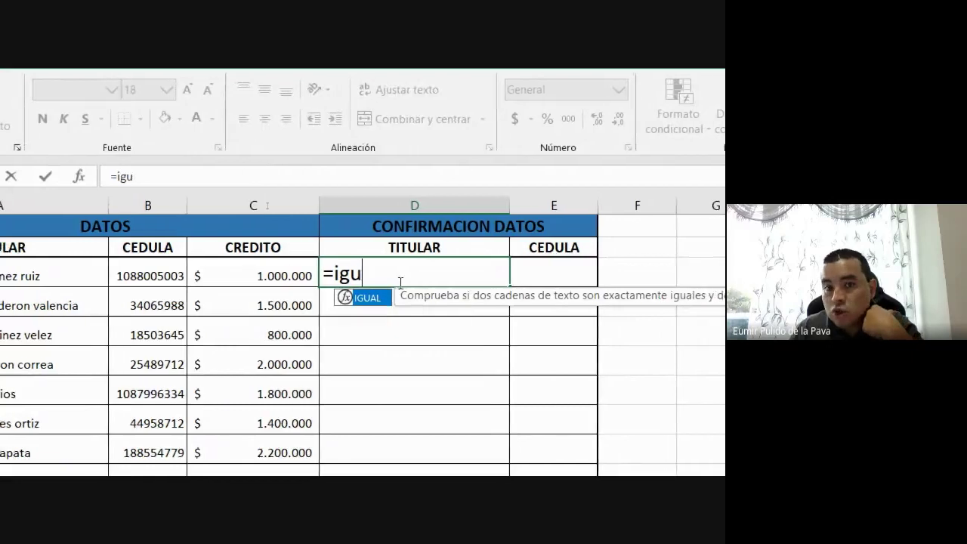
key(BackSpace)
key(BackSpace)
key(BackSpace)
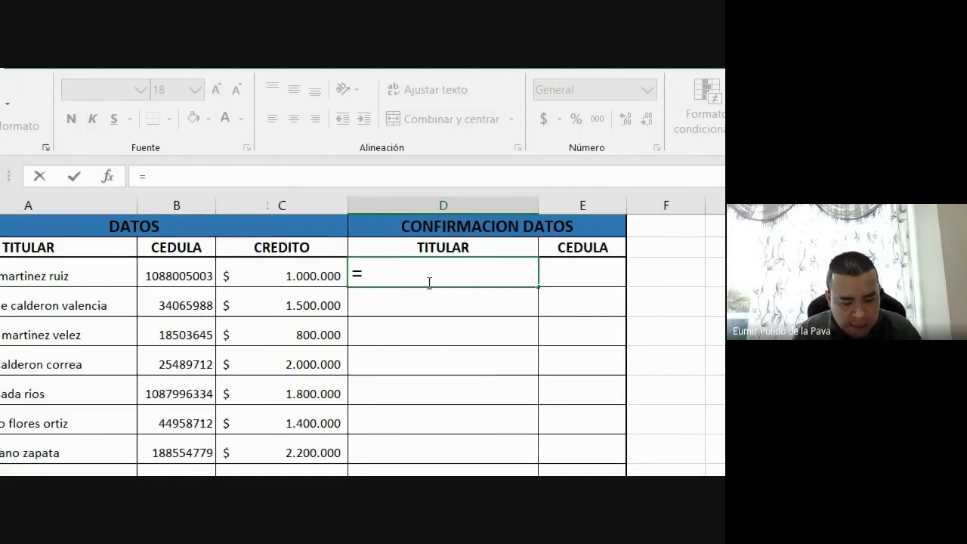
text(IGU)
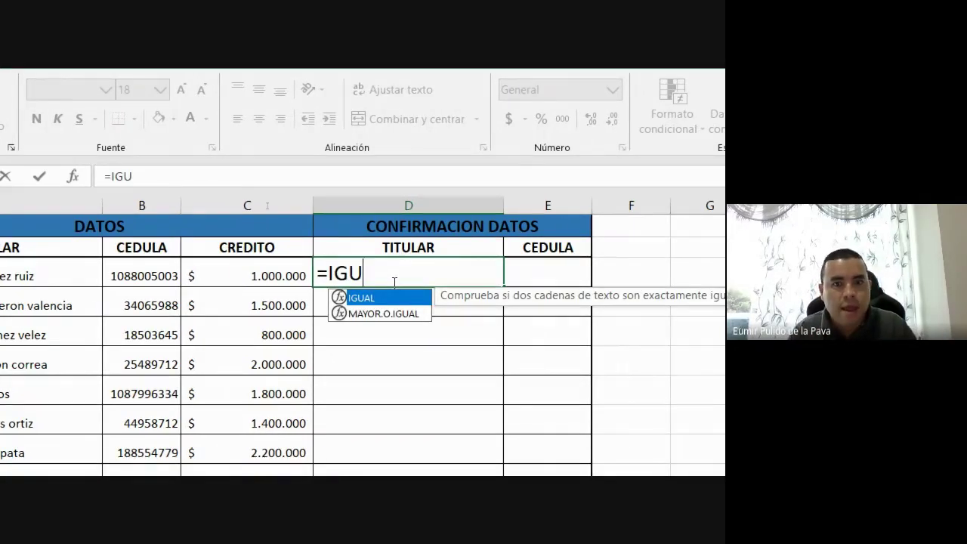
key(BackSpace)
key(BackSpace)
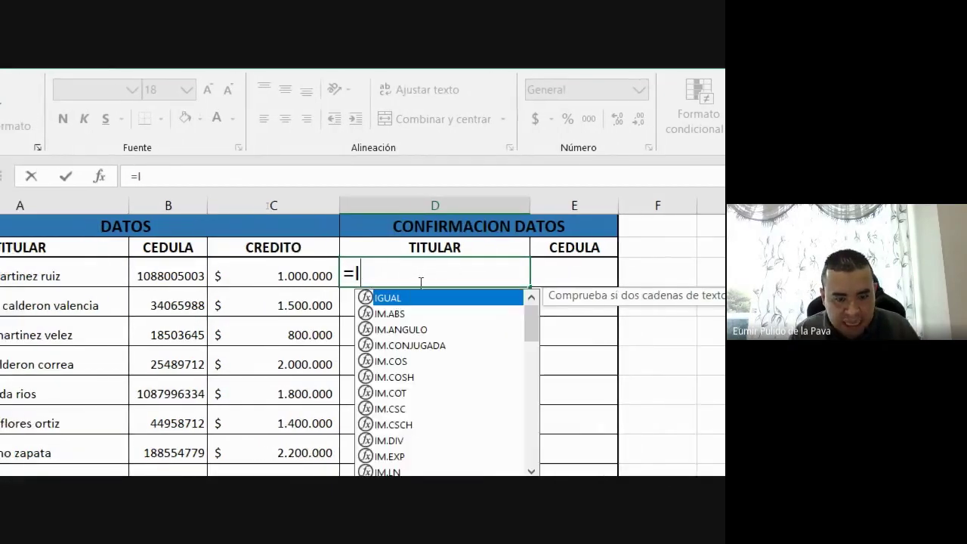
text(HU)
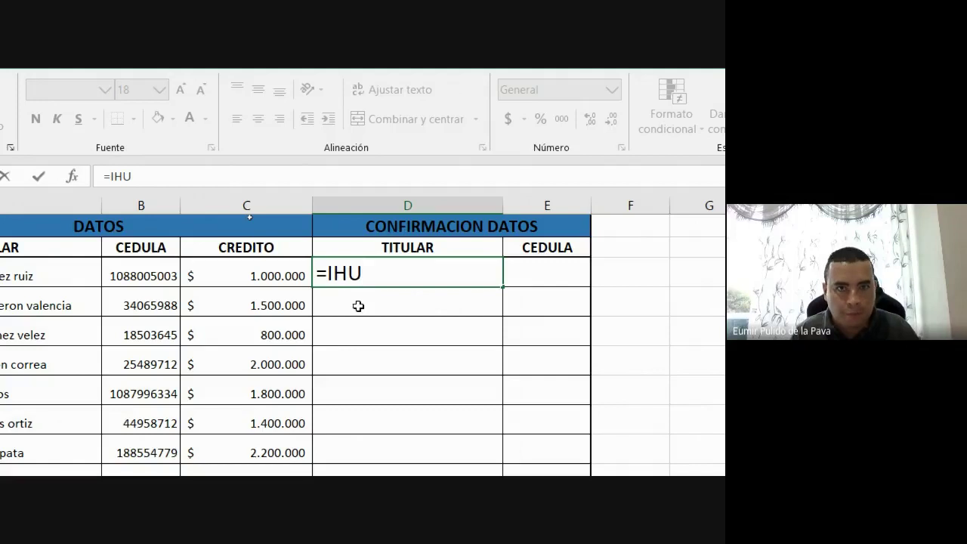
key(BackSpace)
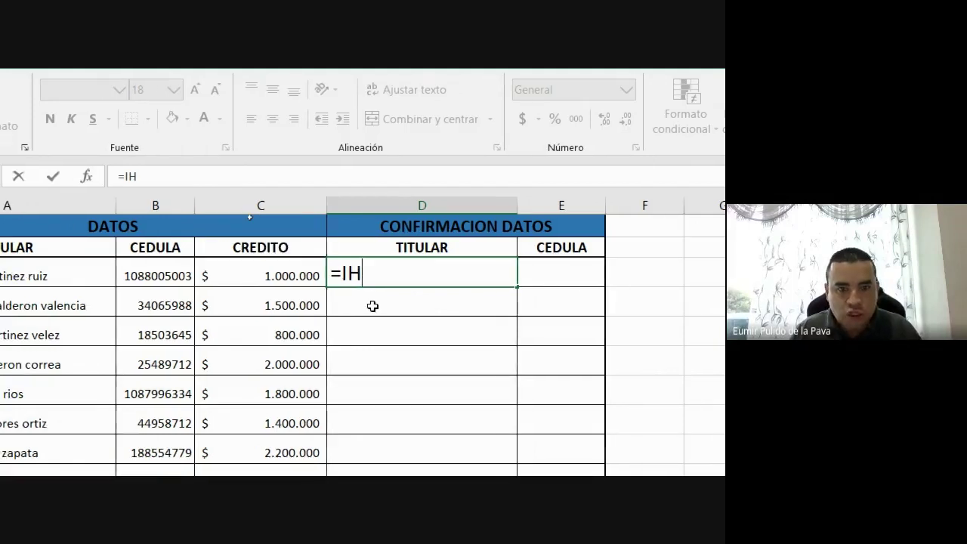
key(BackSpace)
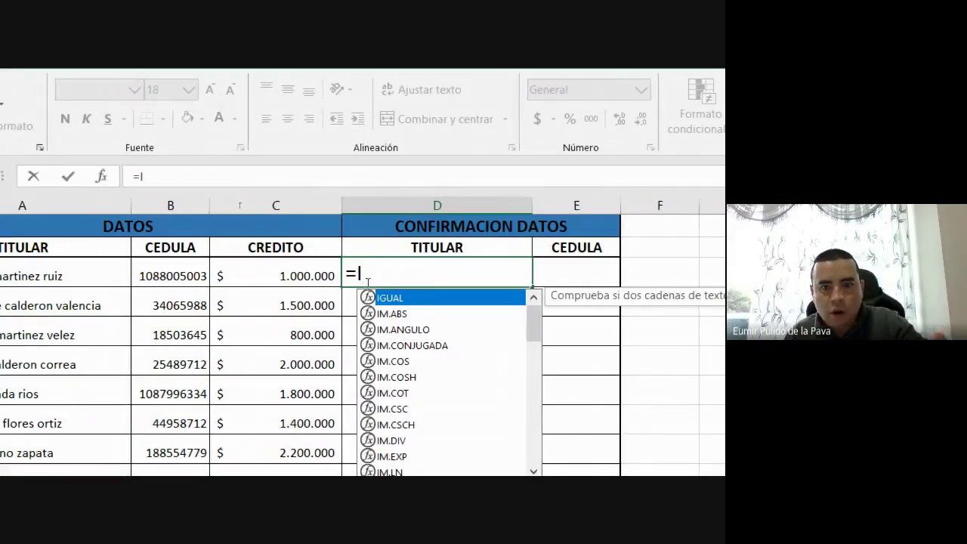
click(360, 275)
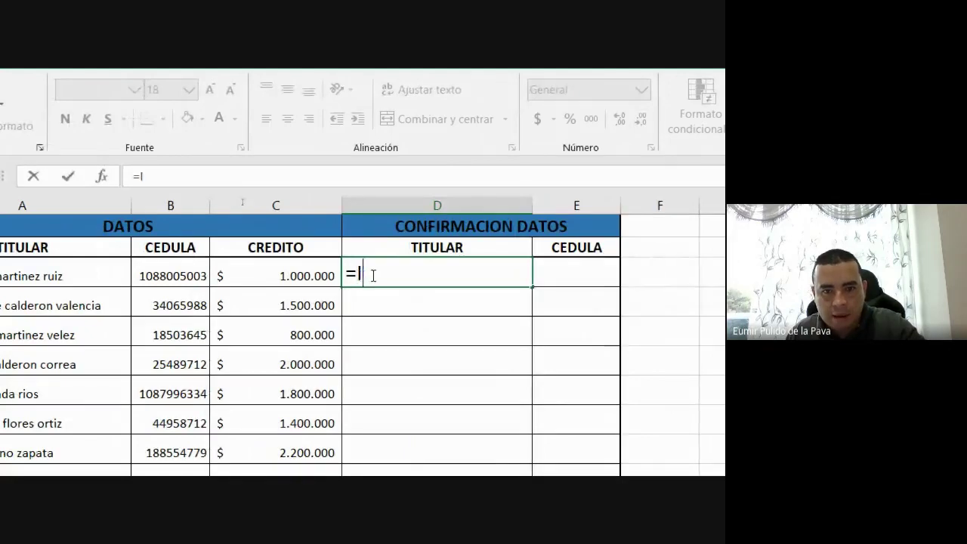
key(BackSpace)
text(I)
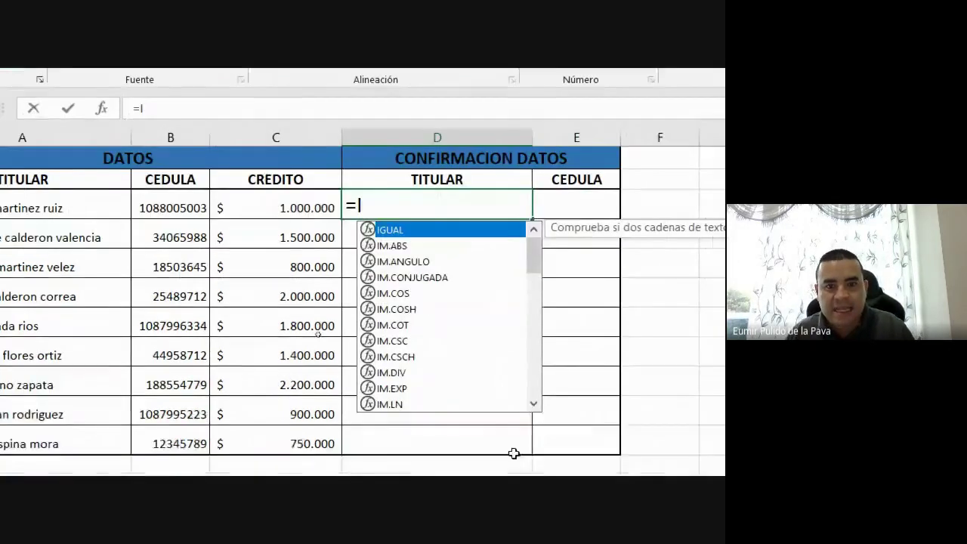
Step: Pick IGUAL from the suggestions so D3 reads =IGUAL without the opening parenthesis
drag(534, 215, 533, 333)
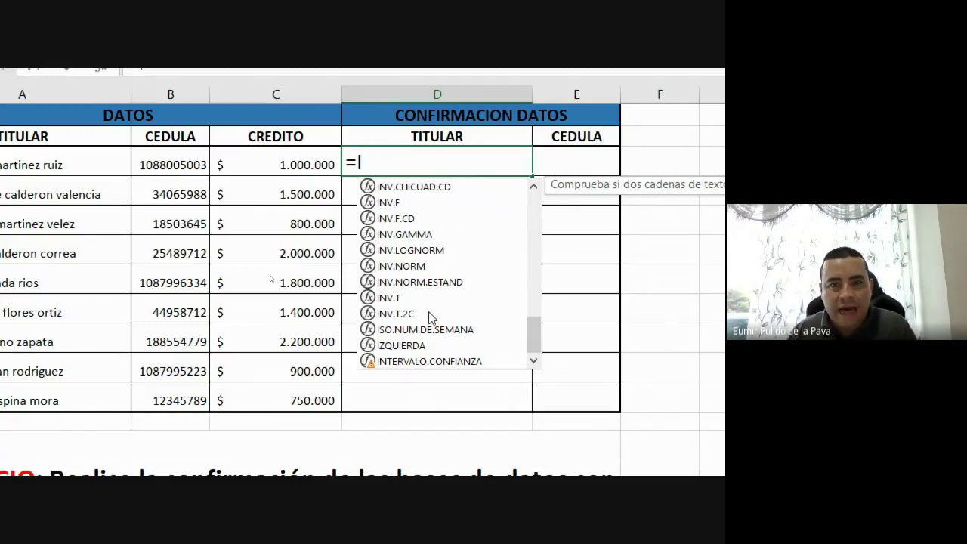
drag(535, 349, 540, 213)
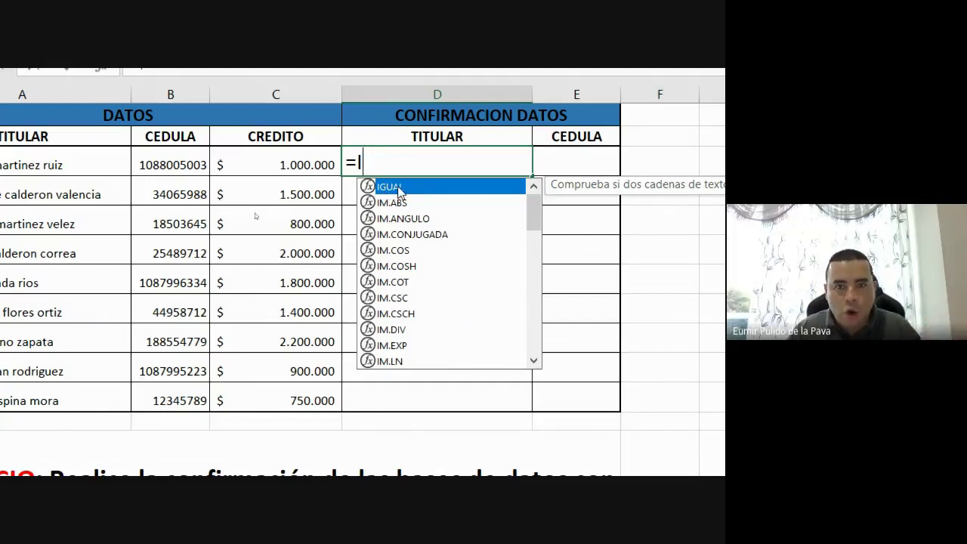
key(Down)
key(Down)
key(Up)
key(Up)
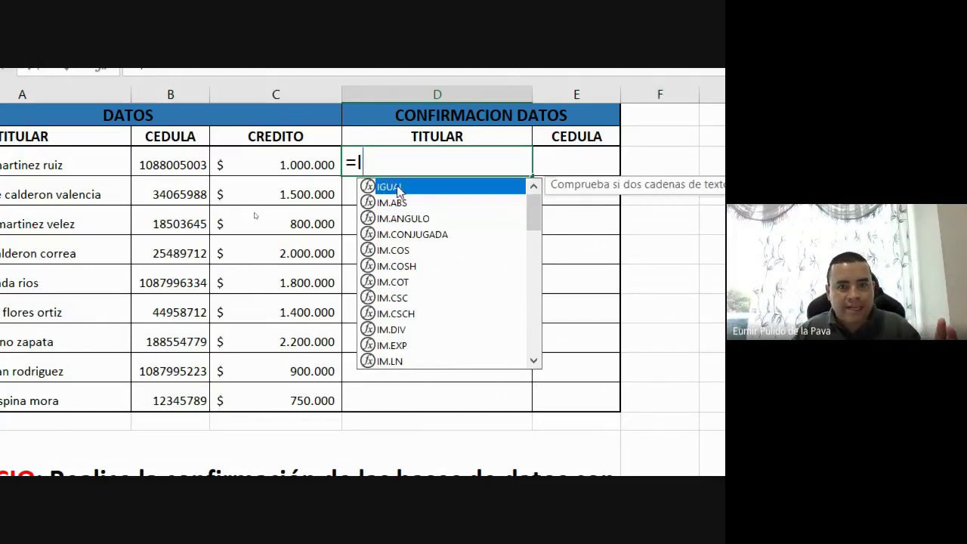
key(Down)
key(Down)
key(Down)
key(Down)
key(Down)
key(Up)
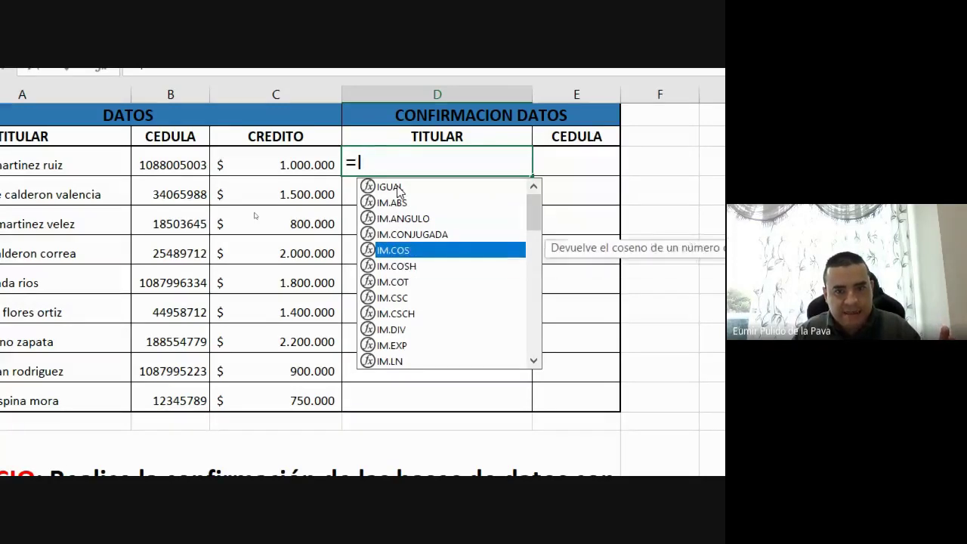
key(Up)
key(Up)
key(Up)
key(Up)
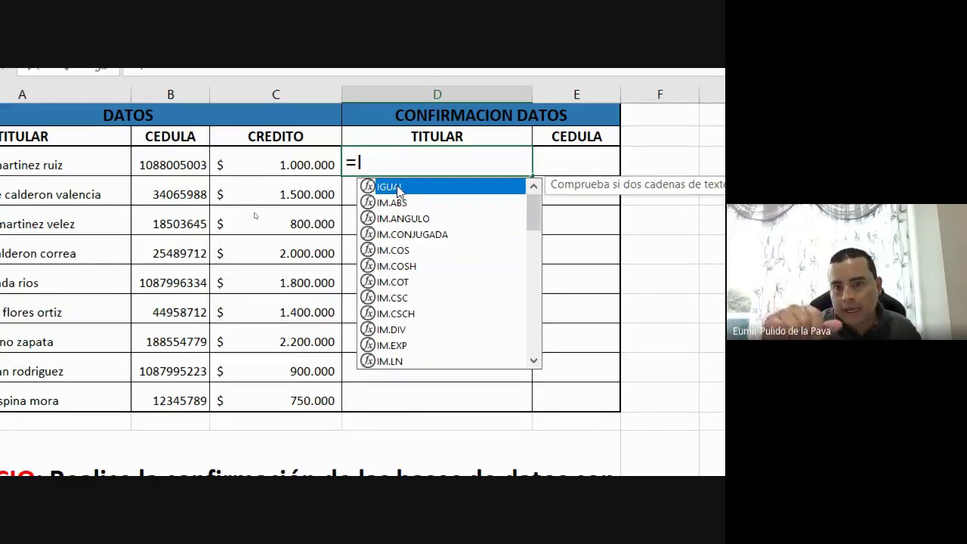
double_click(399, 190)
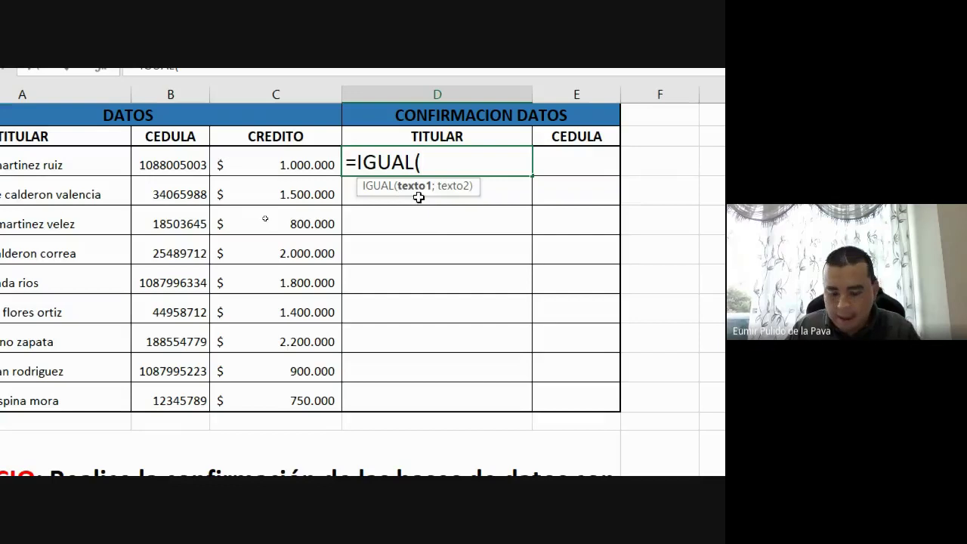
key(BackSpace)
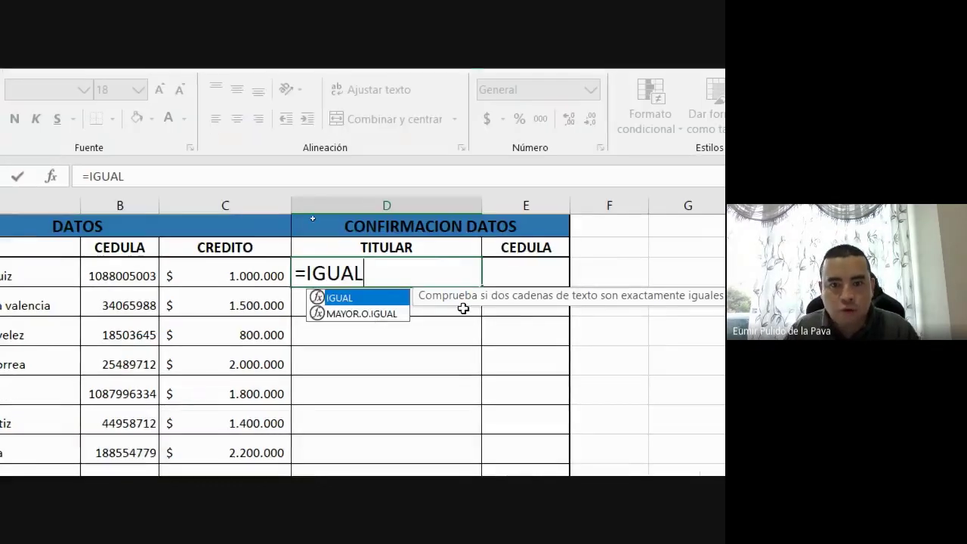
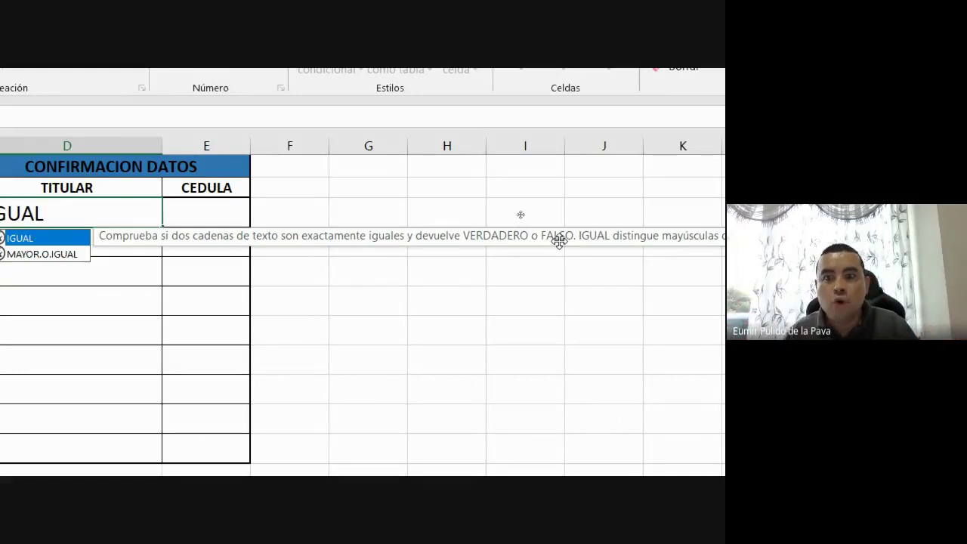
Step: Enter =IGUAL(A3;A15) in D3 to compare the two titular names, returning VERDADERO
scroll(559, 241, right, 3)
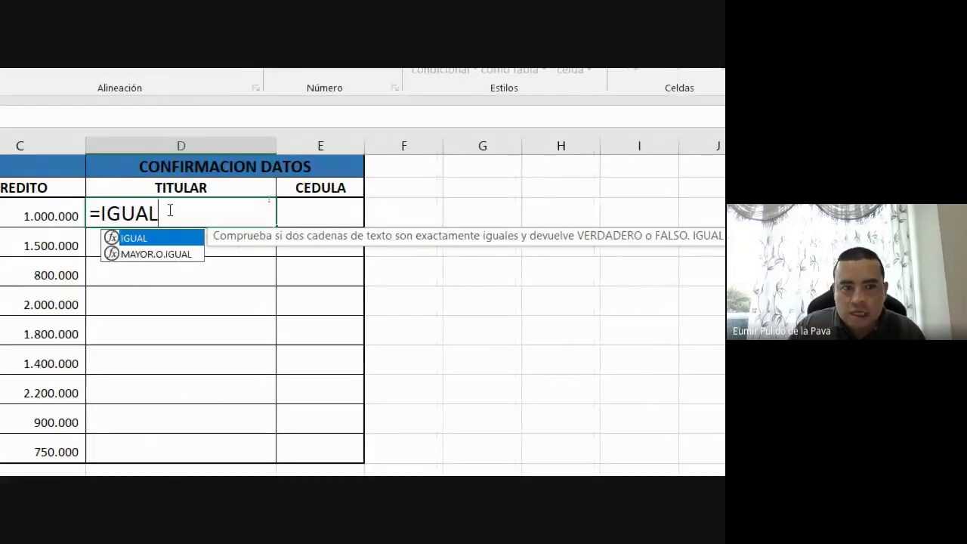
text(()
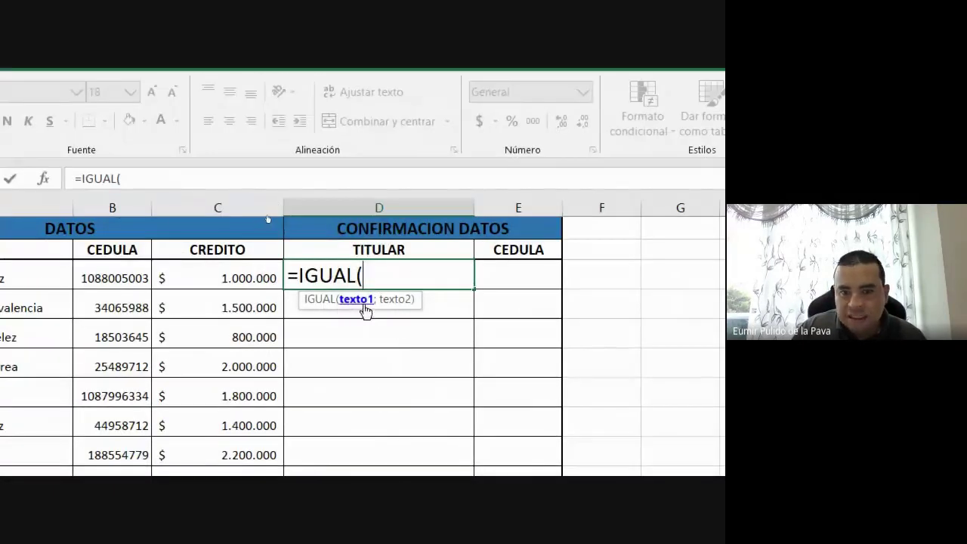
click(103, 277)
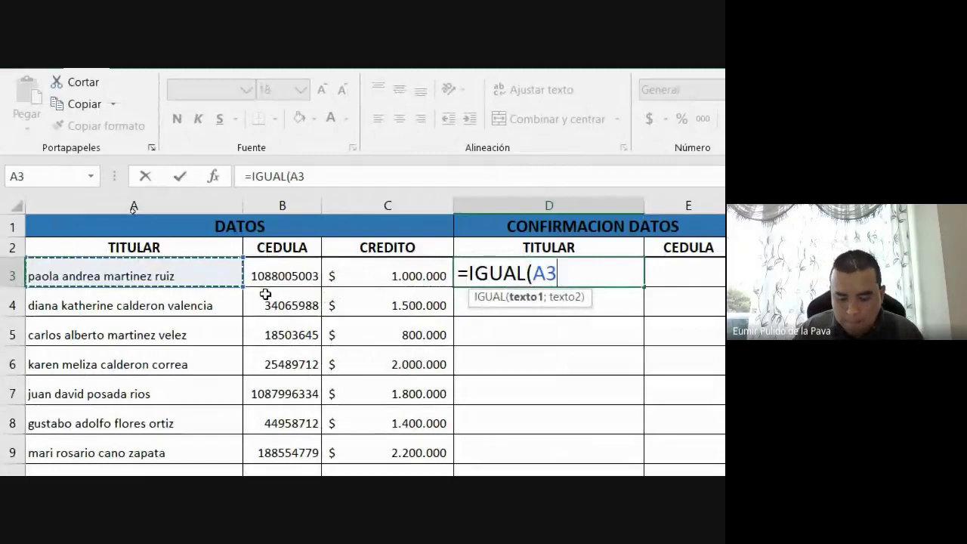
text(;)
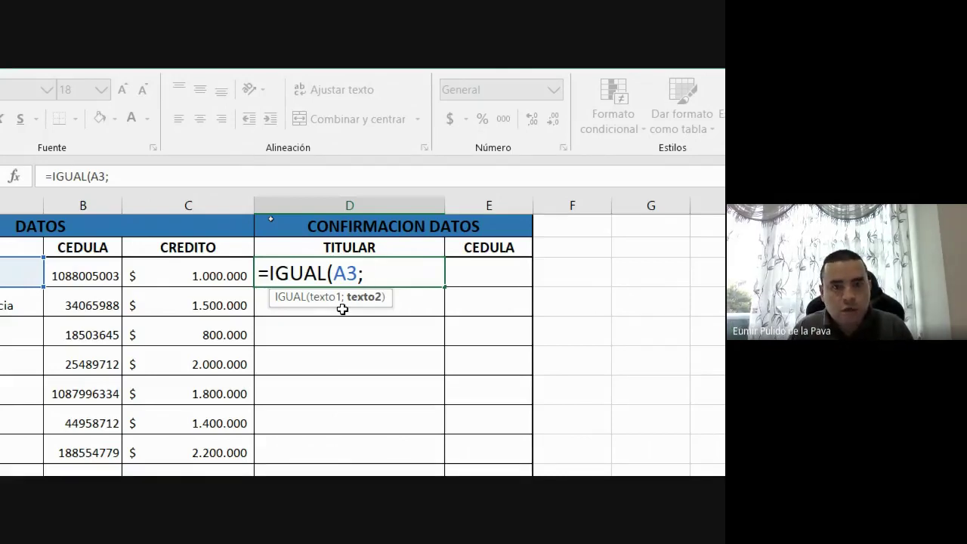
key(BackSpace)
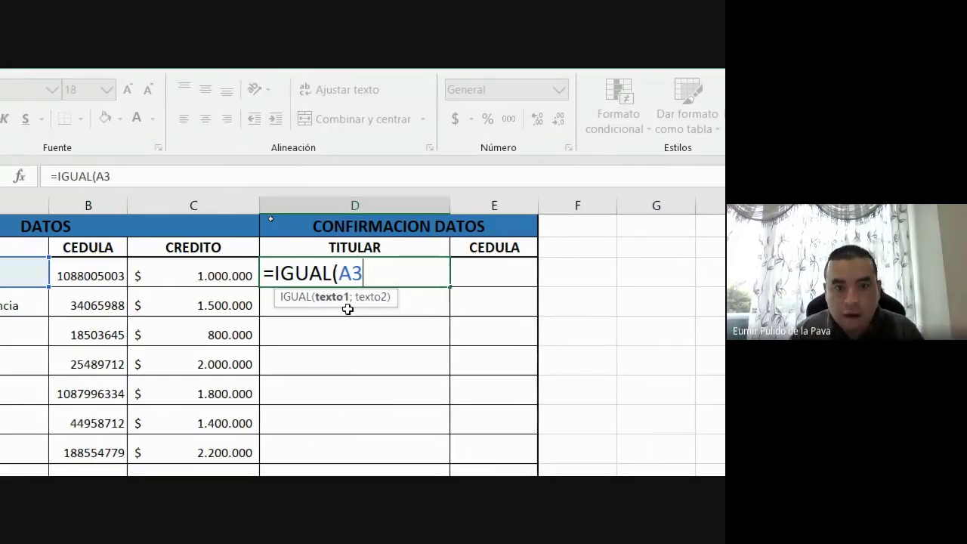
text(,)
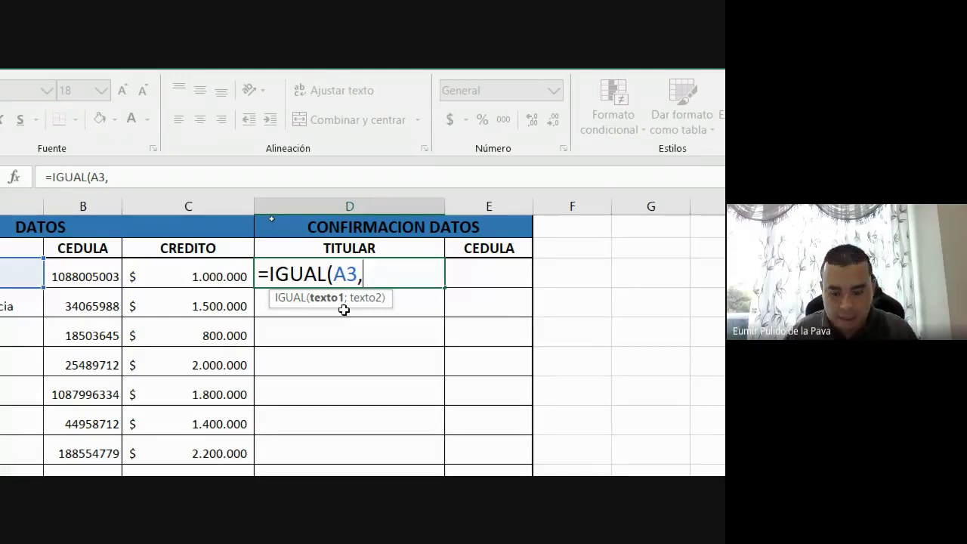
text(;)
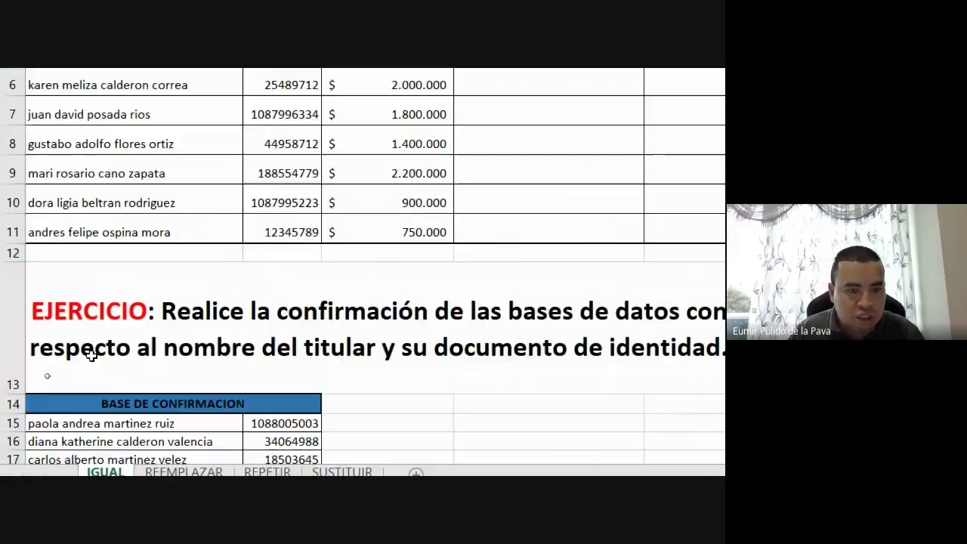
click(153, 304)
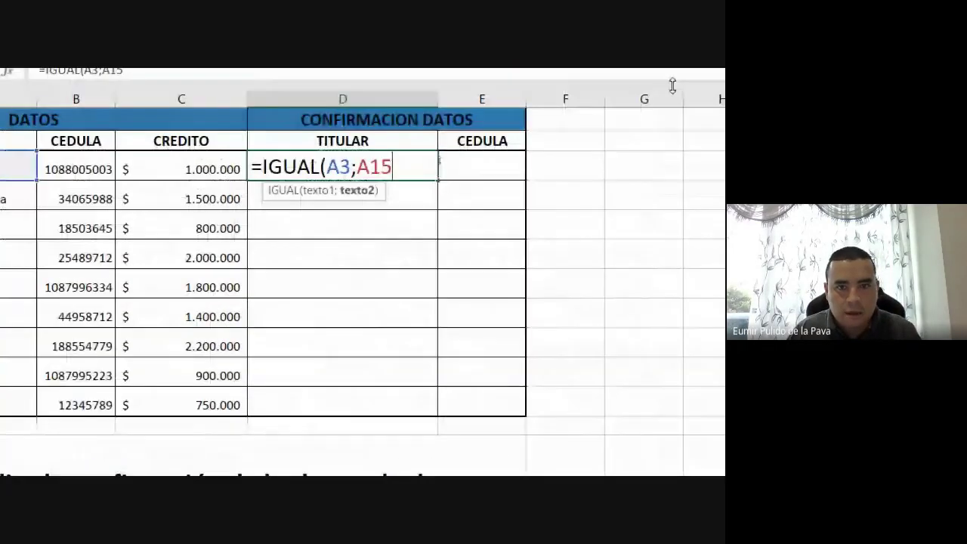
text())
key(Return)
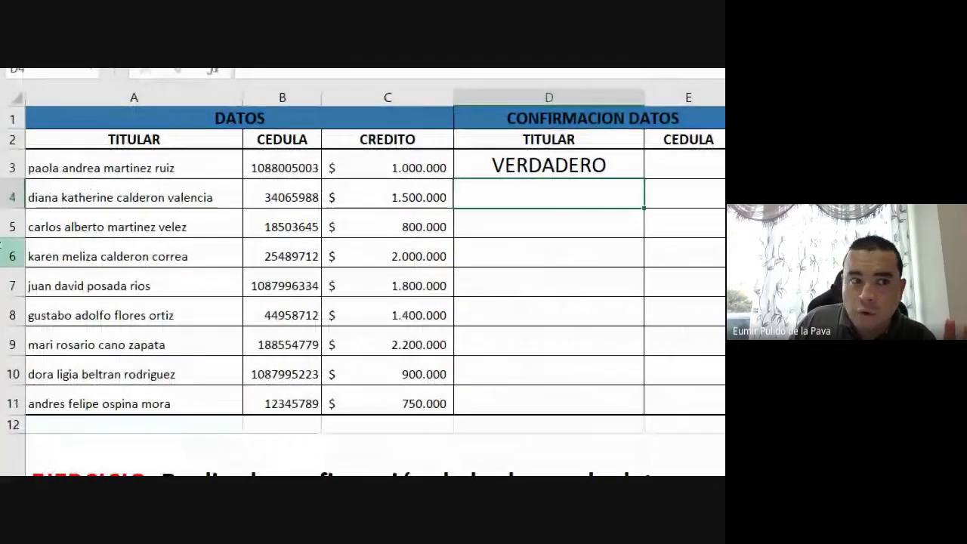
Step: Capitalize the first letter of the A3 name and confirm D3 now shows FALSO
double_click(36, 169)
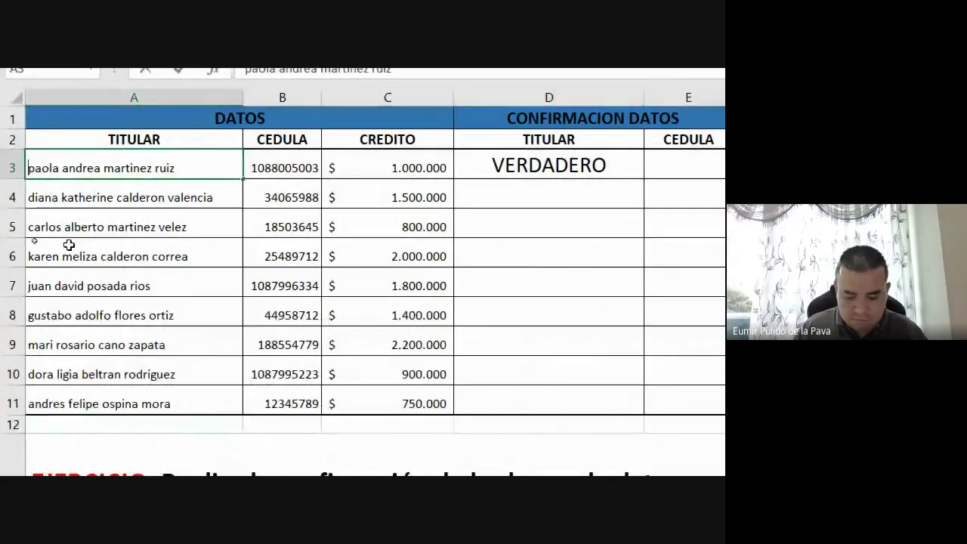
key(BackSpace)
text(P)
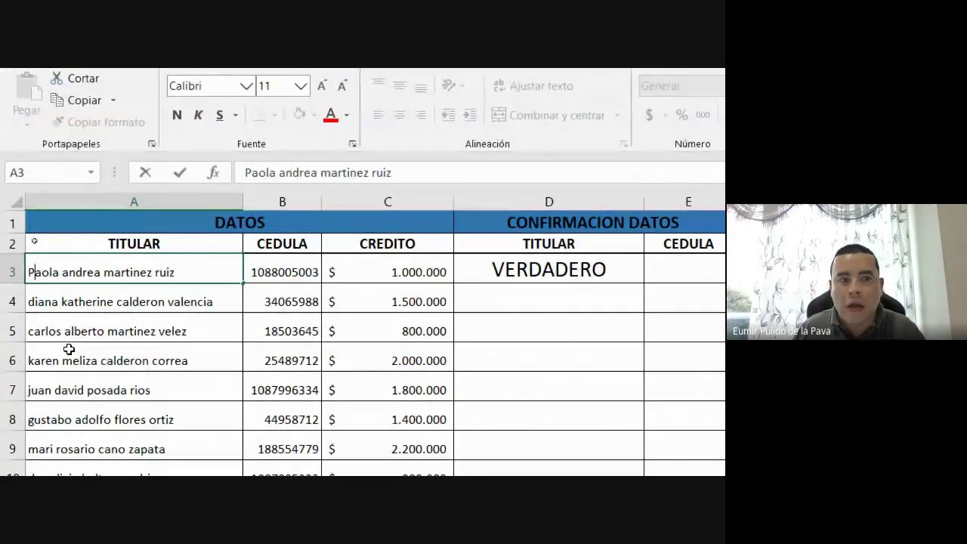
key(Return)
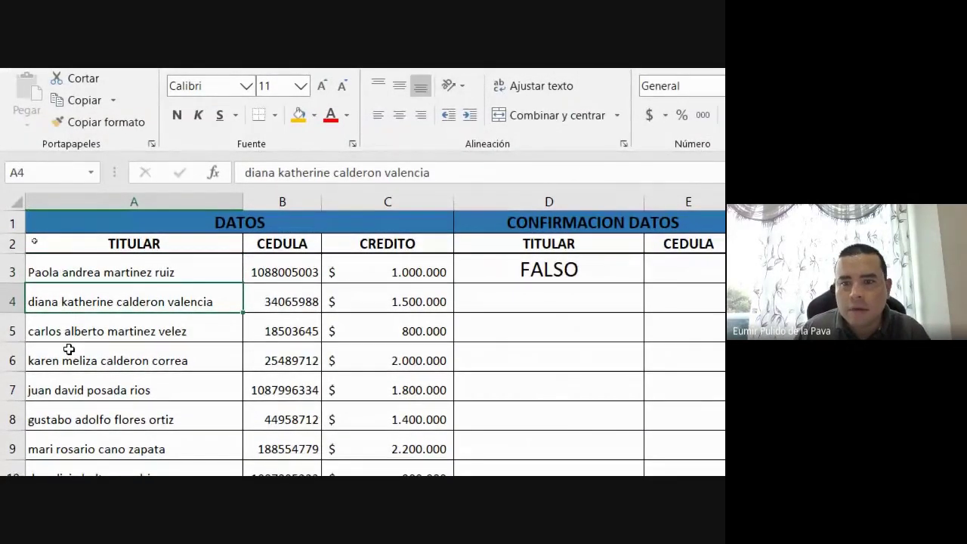
click(526, 271)
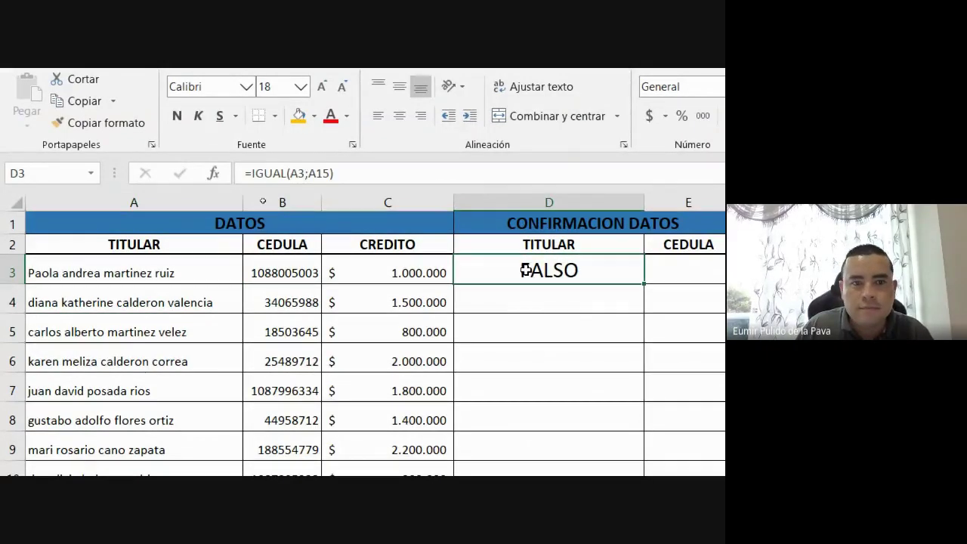
click(95, 273)
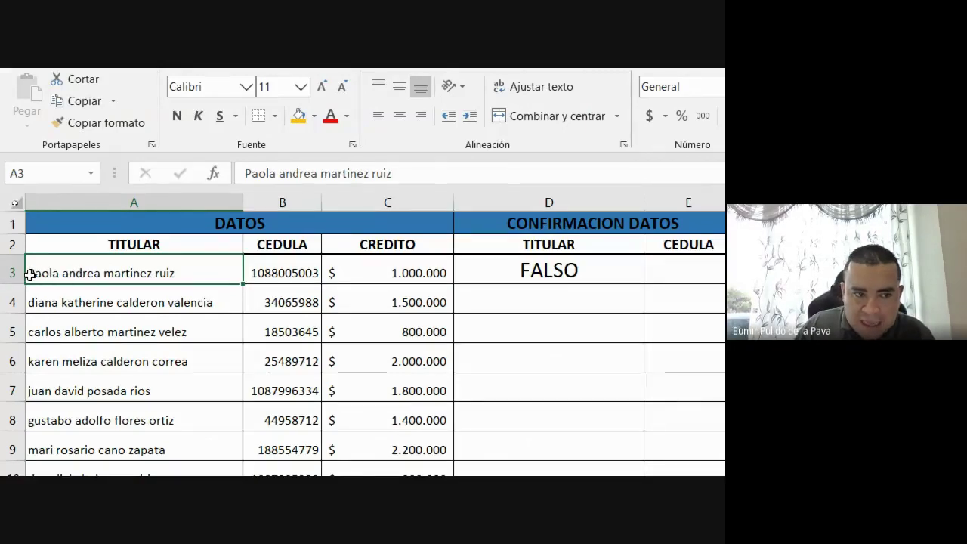
scroll(49, 427, down, 4)
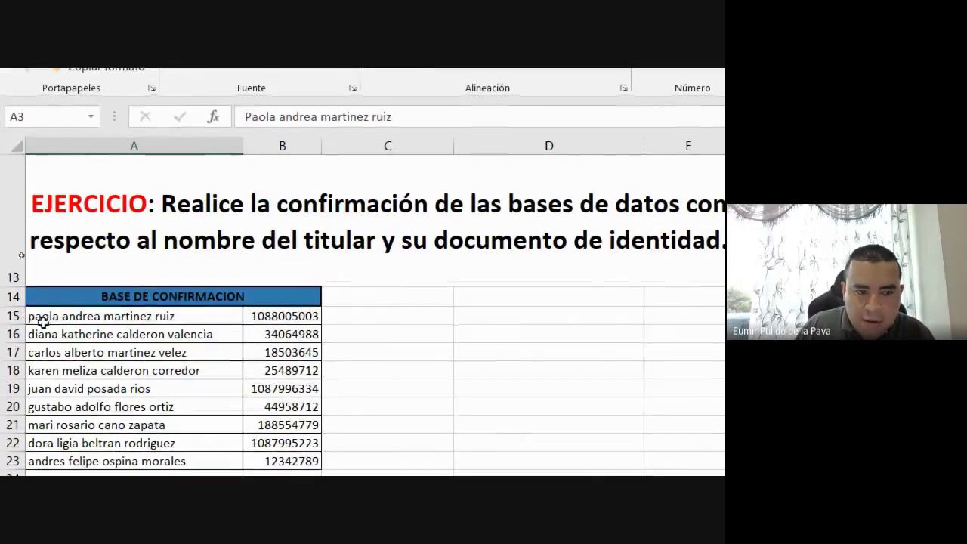
scroll(43, 315, up, 4)
click(506, 215)
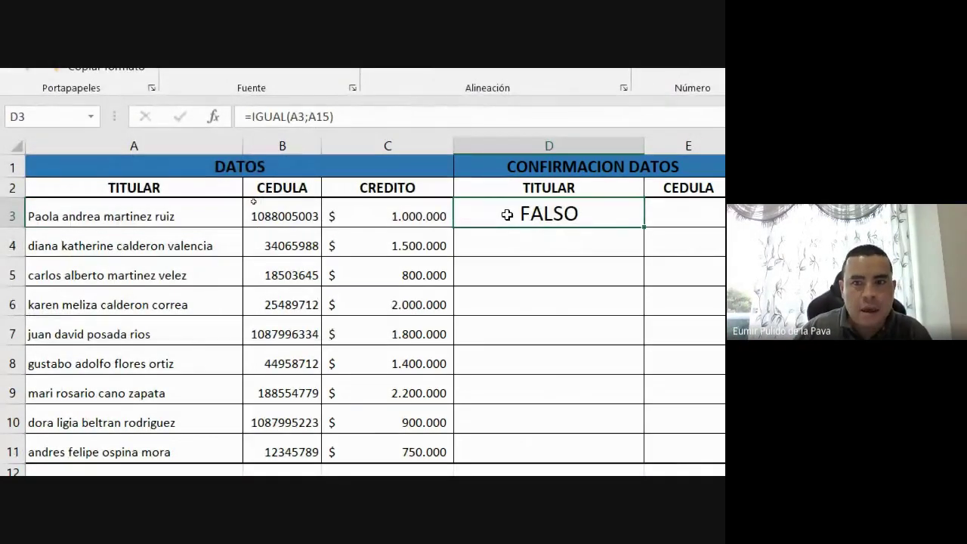
Step: Begin an =IGUAL formula in D4, then restore the lowercase first letter in A3
click(512, 251)
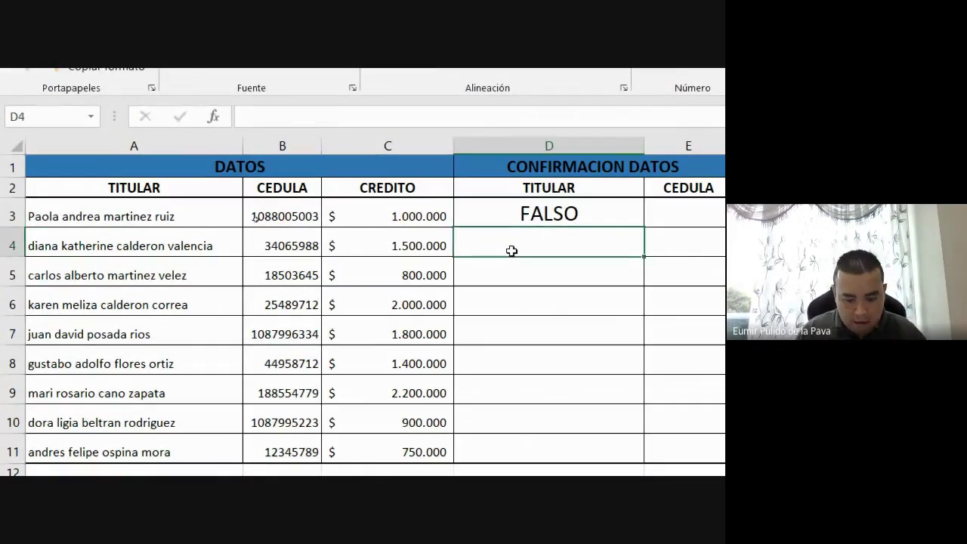
text(=IGUAL(A3;A15)
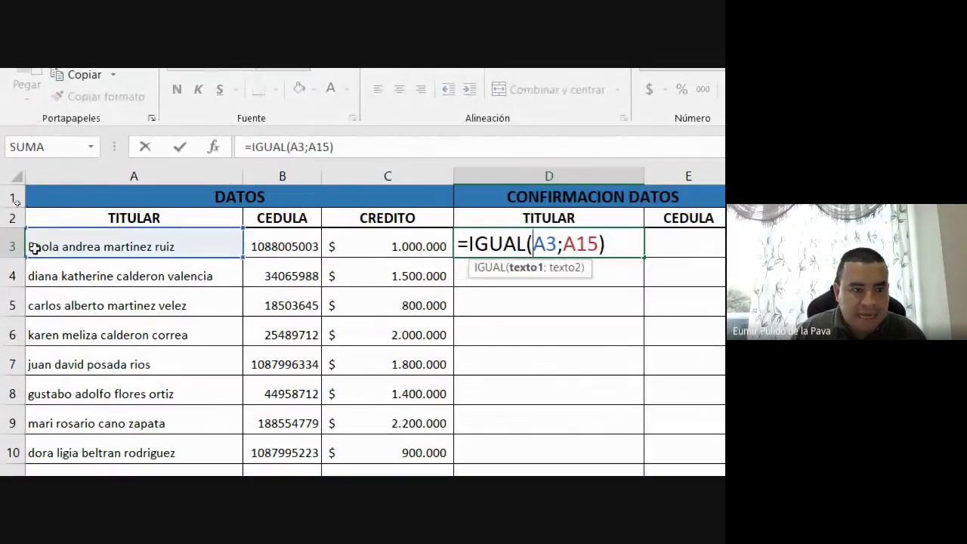
double_click(34, 247)
key(BackSpace)
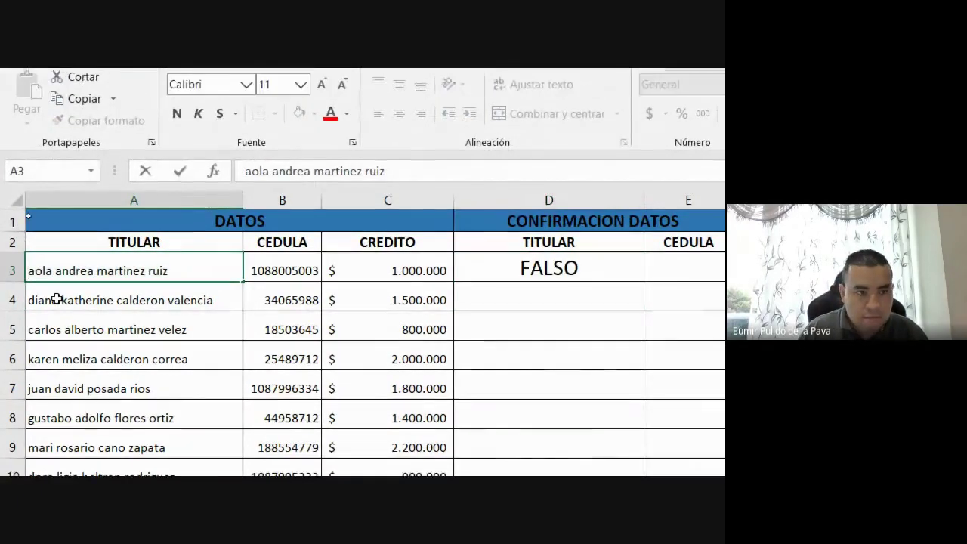
text(P)
key(BackSpace)
text(p)
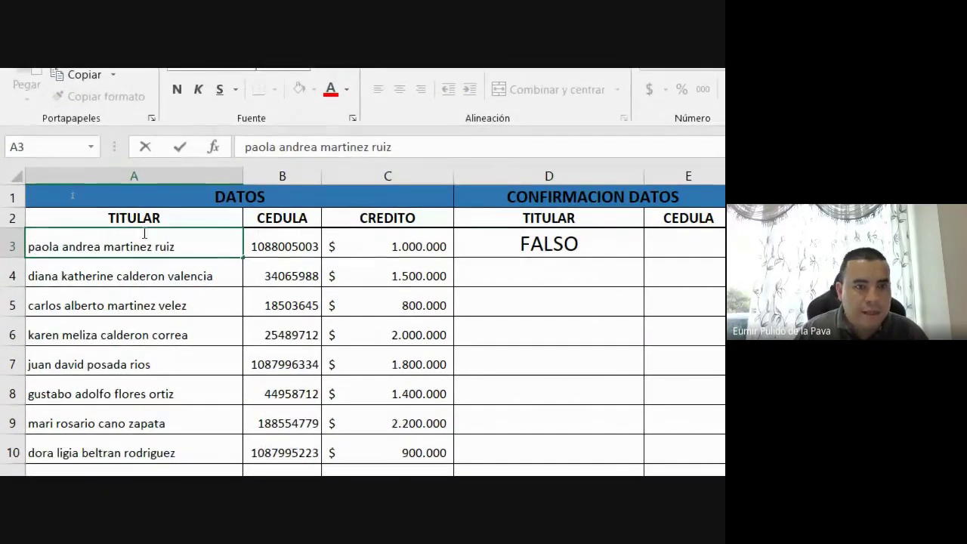
click(191, 246)
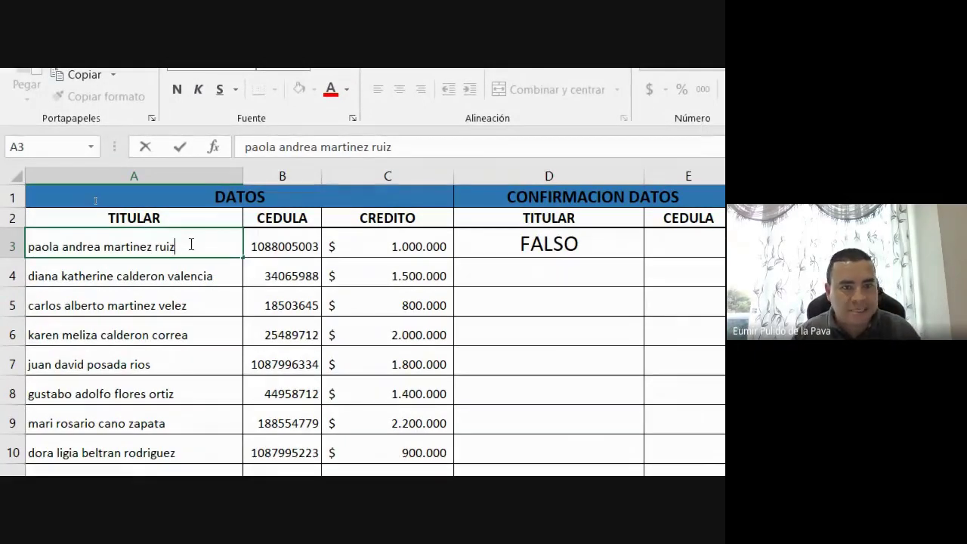
key(Return)
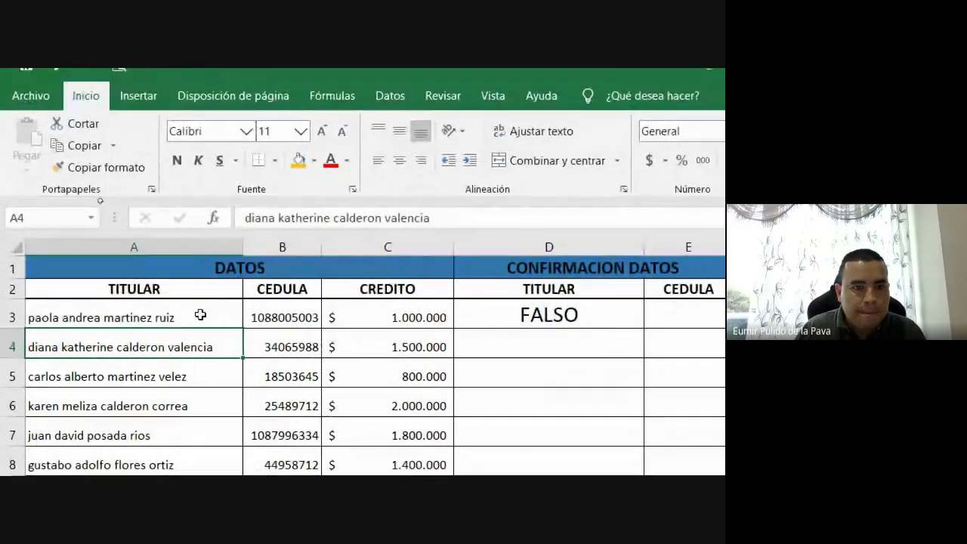
Step: Review the A3 titular name in edit mode without changing it
double_click(200, 318)
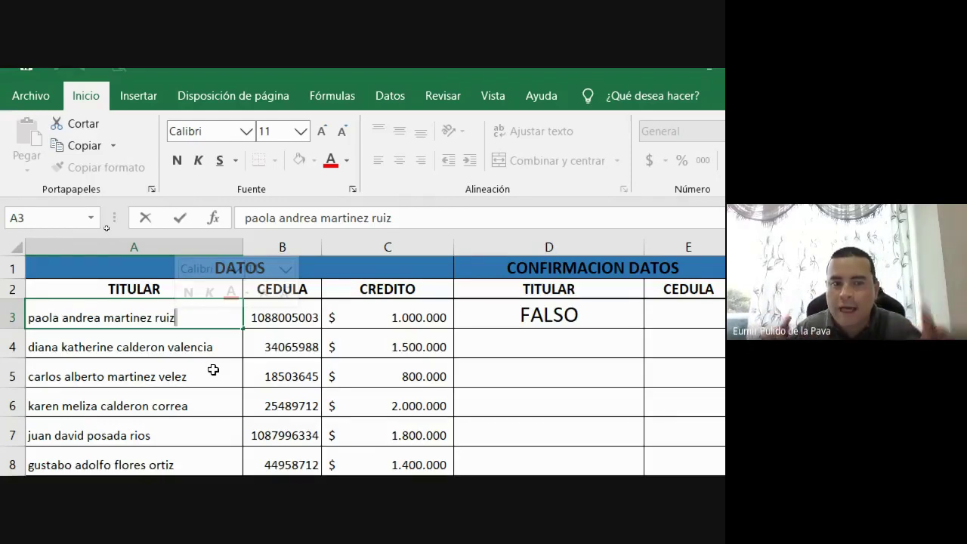
key(Return)
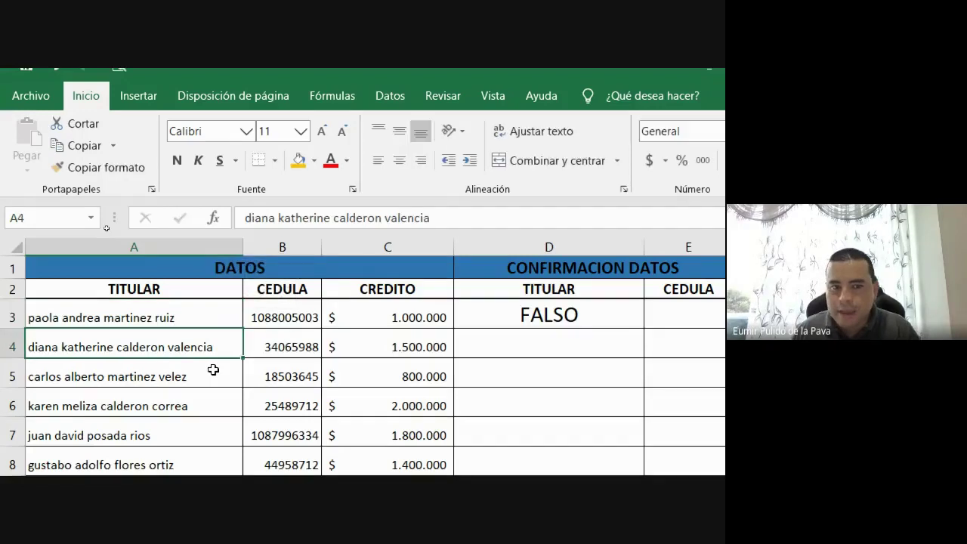
double_click(218, 305)
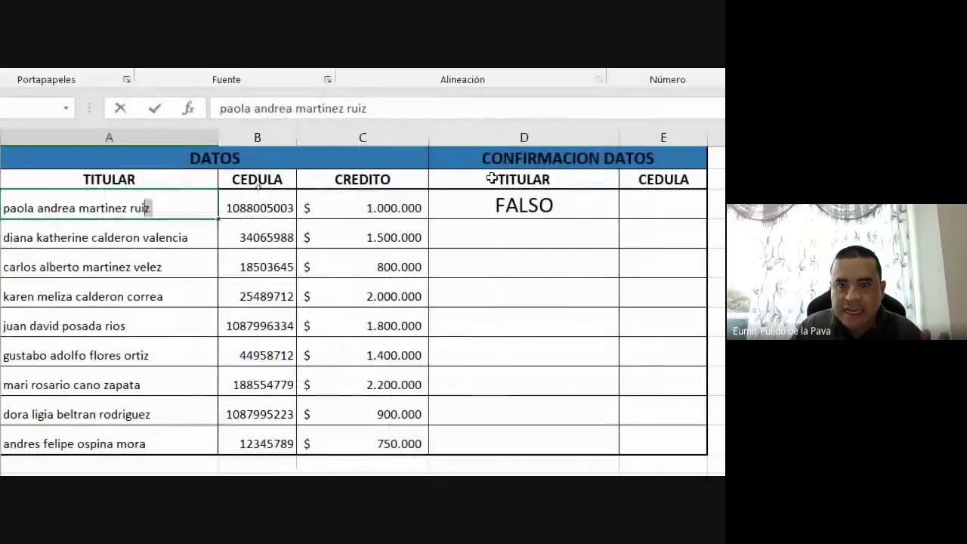
Step: Copy D3's IGUAL comparison down to D11 and inspect the row 4–6 results
click(482, 204)
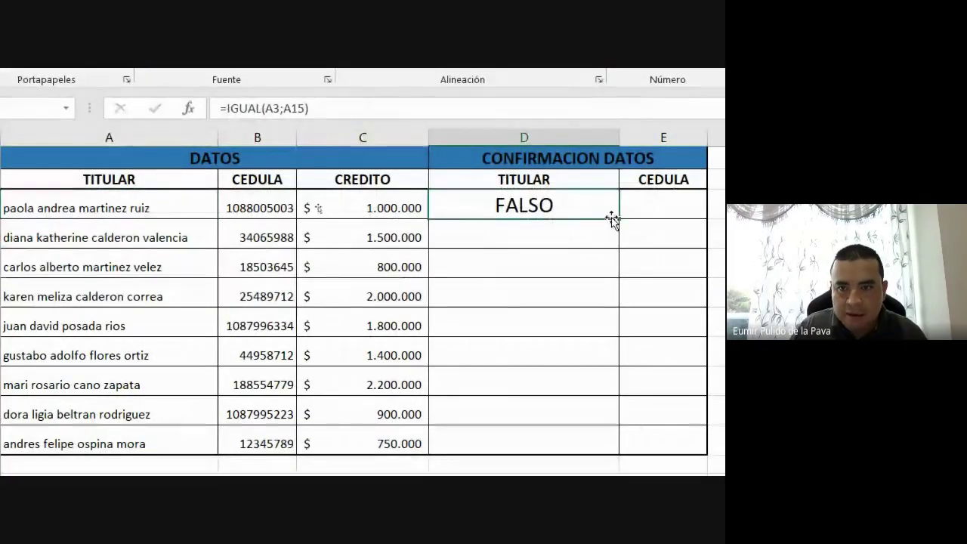
drag(618, 219, 621, 452)
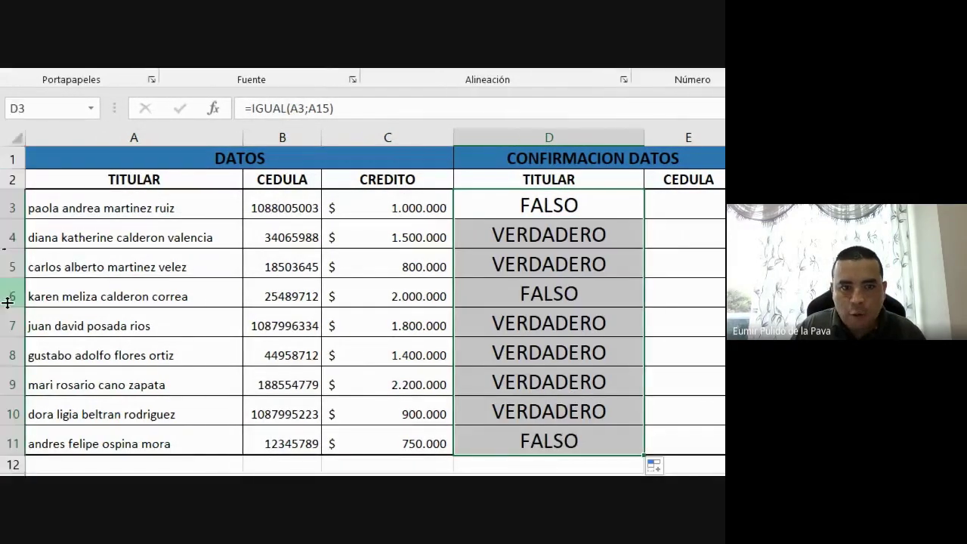
click(129, 265)
click(463, 240)
click(517, 292)
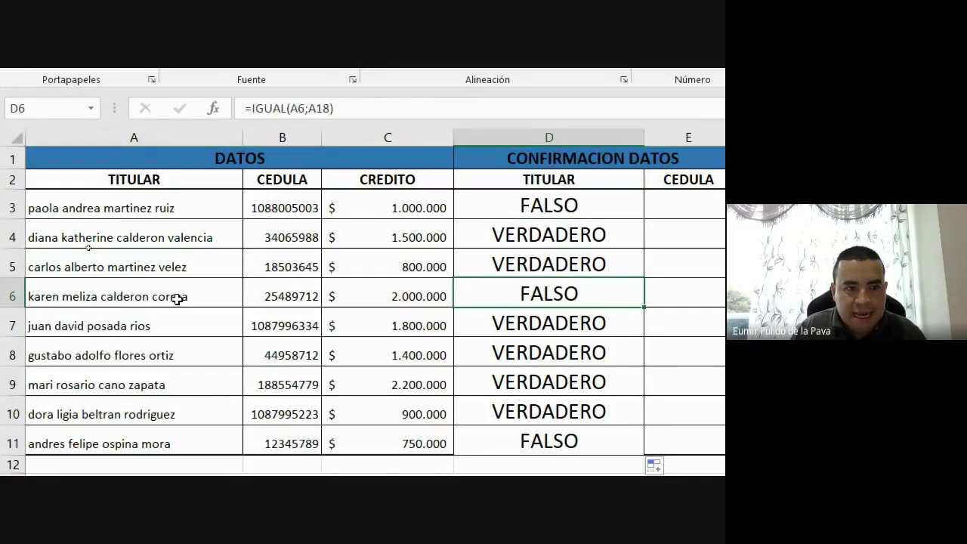
Step: Compare row 6's titular name with its confirmation in row 18 to explain the FALSO
scroll(129, 446, down, 10)
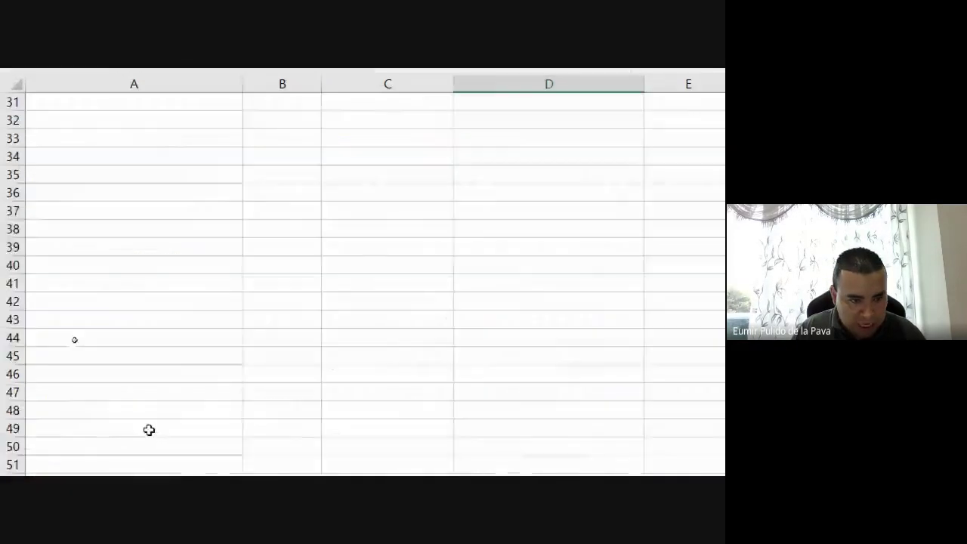
scroll(151, 355, up, 2)
scroll(155, 278, up, 4)
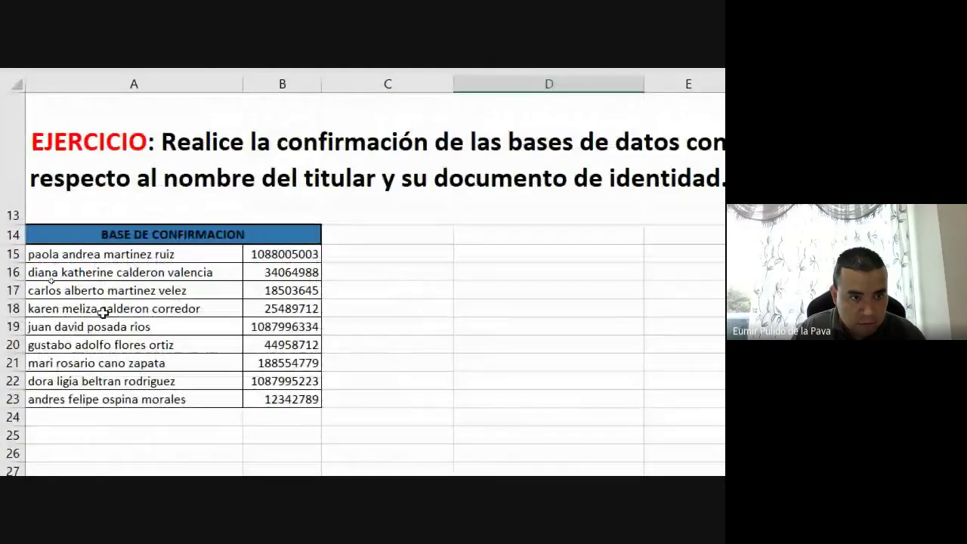
click(133, 310)
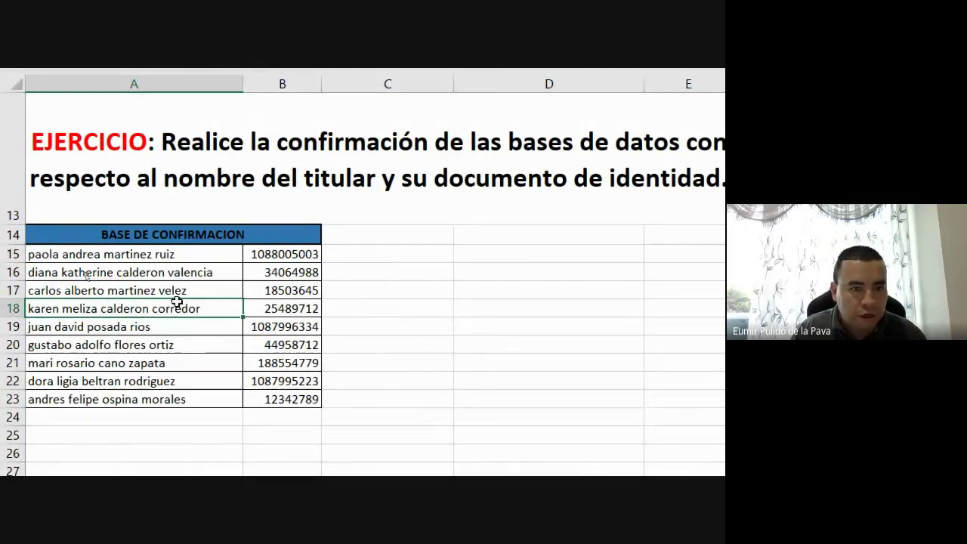
scroll(154, 306, up, 4)
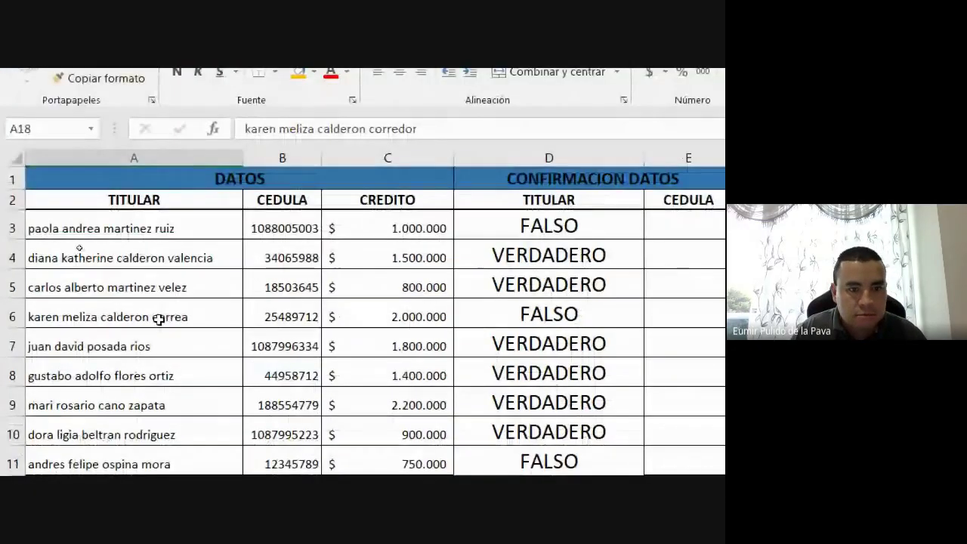
click(169, 318)
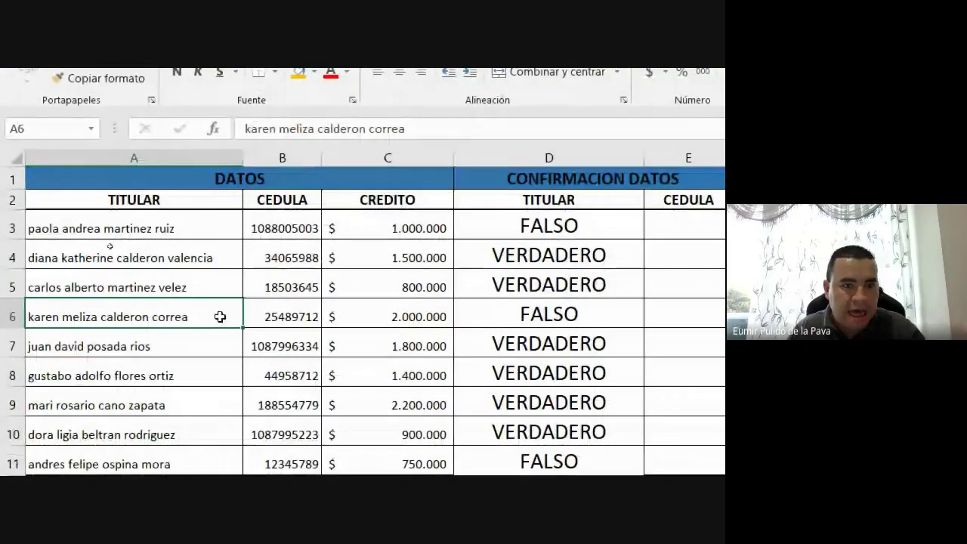
click(563, 316)
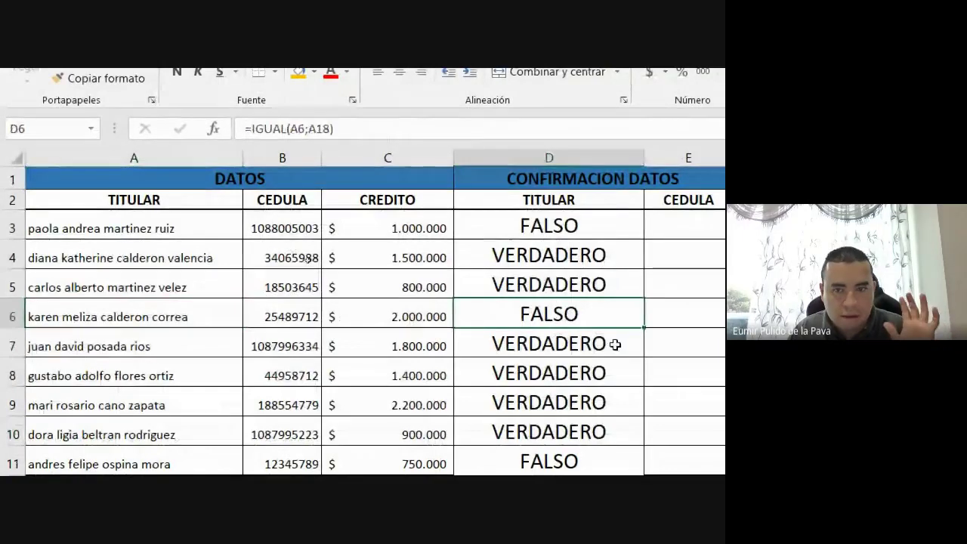
click(570, 225)
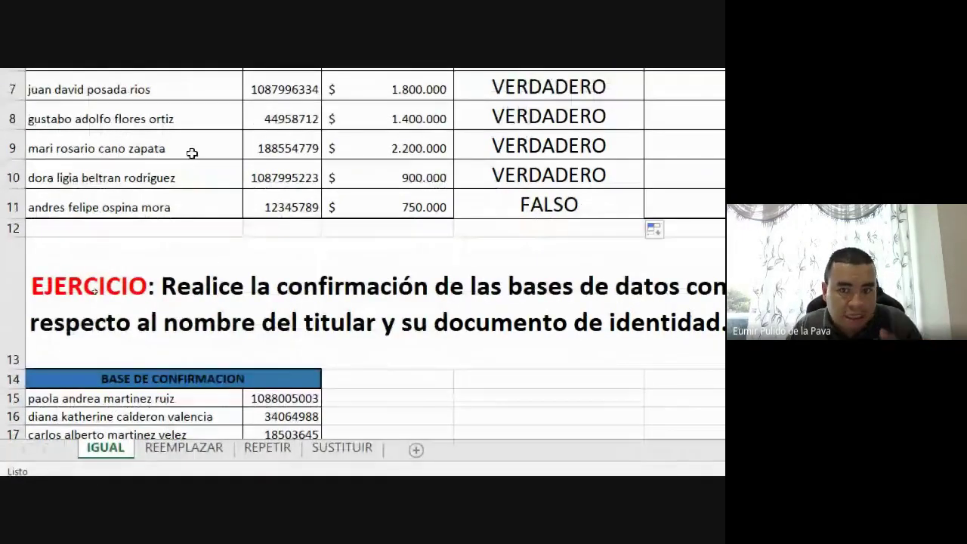
Step: Enter =IGUAL(B3;B15) in E3 to compare the CEDULA numbers
click(529, 171)
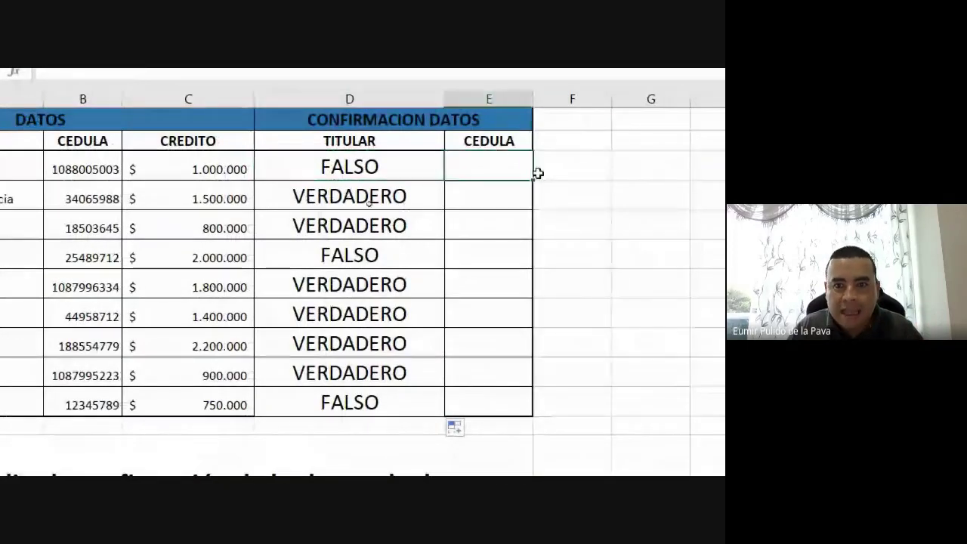
text(=)
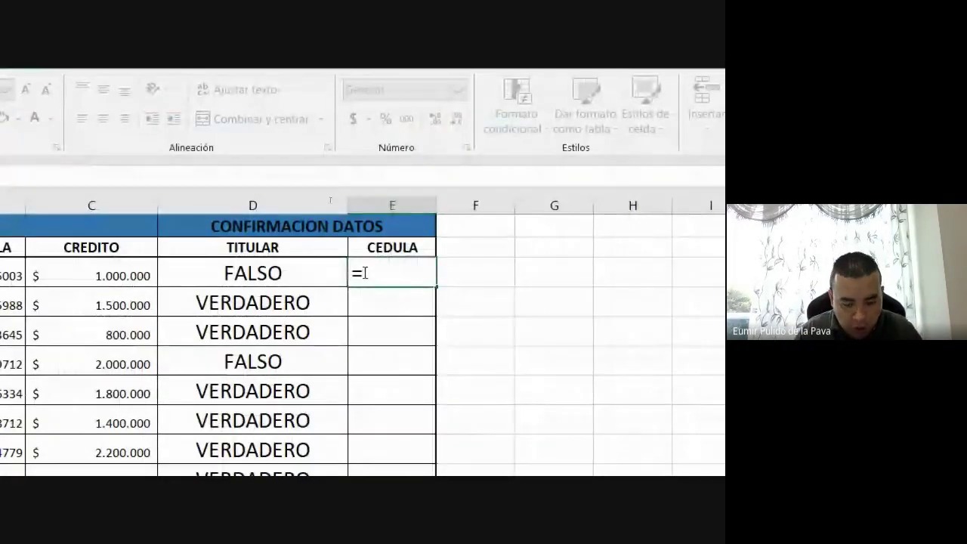
text(IGUAL()
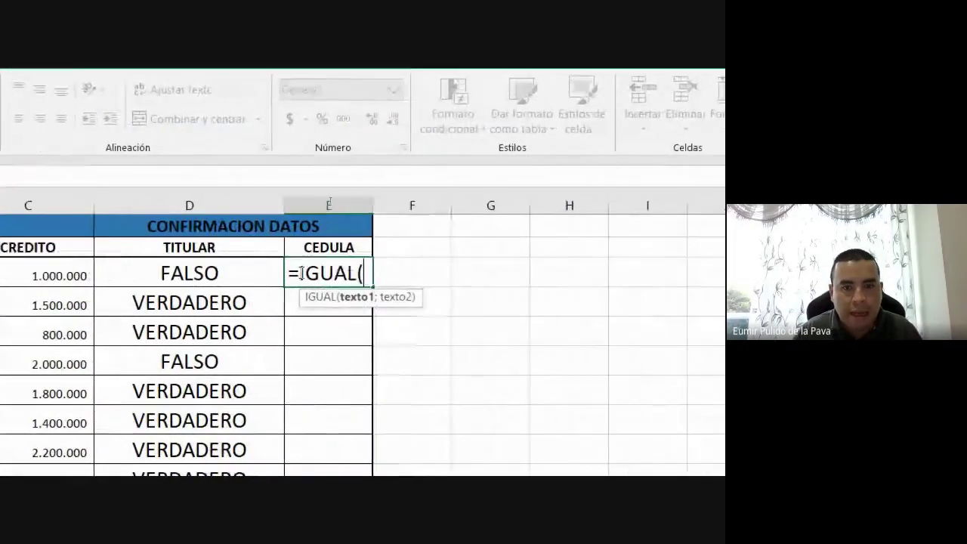
click(249, 276)
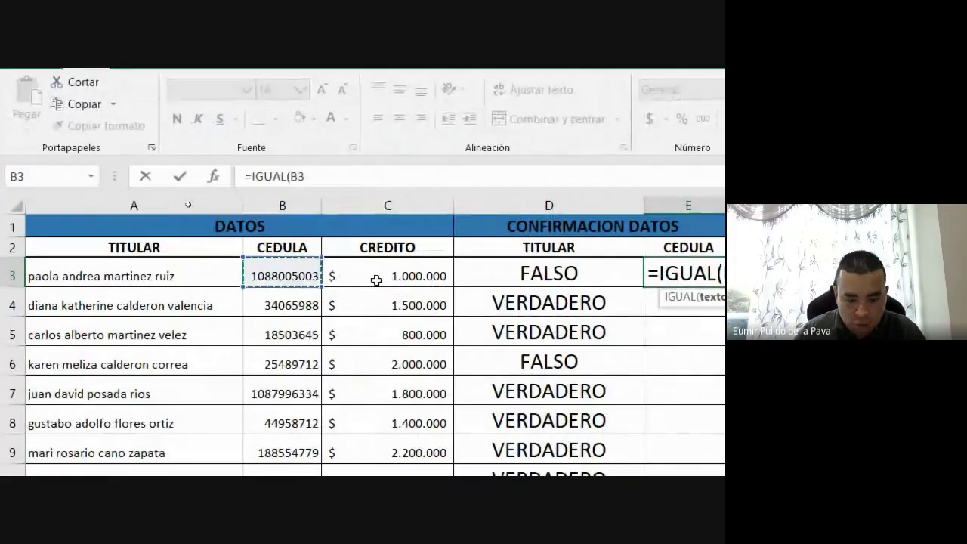
text(;)
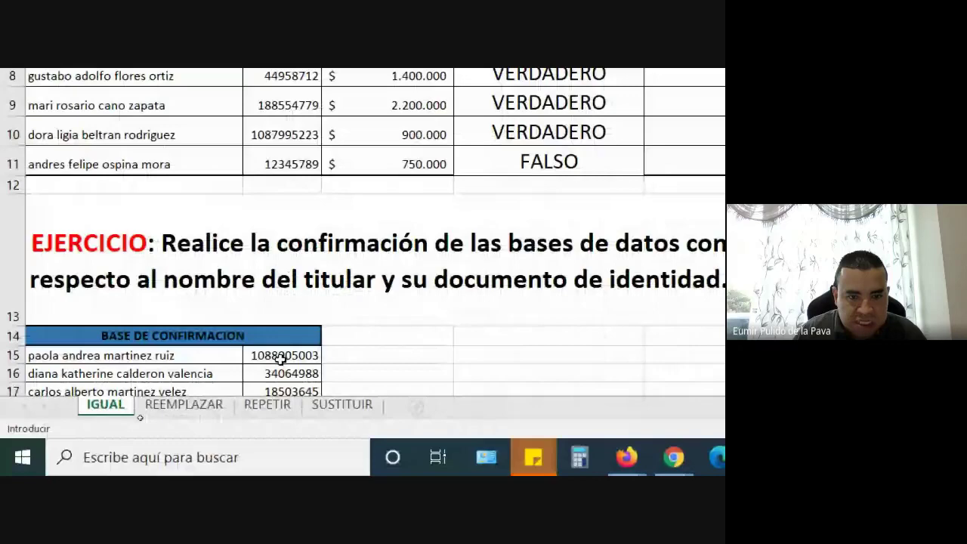
click(276, 353)
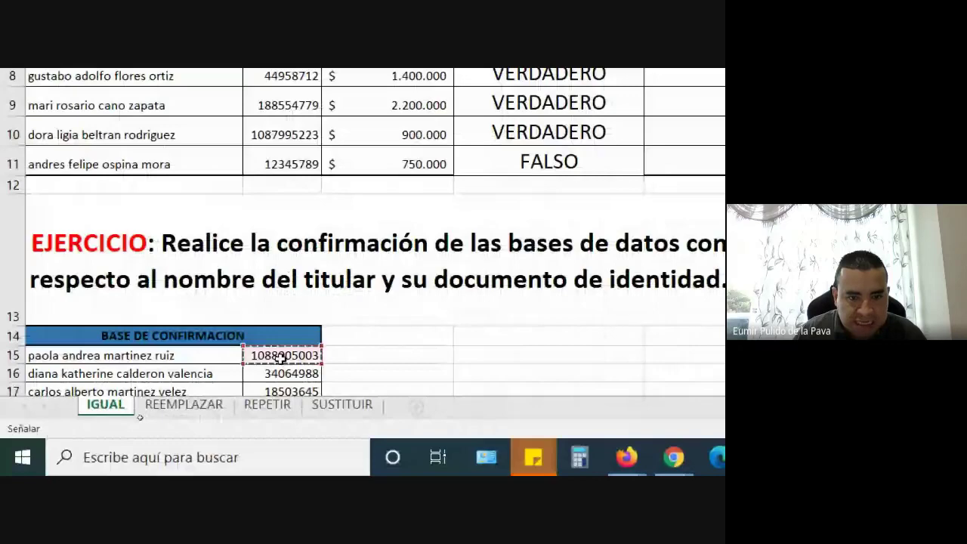
text())
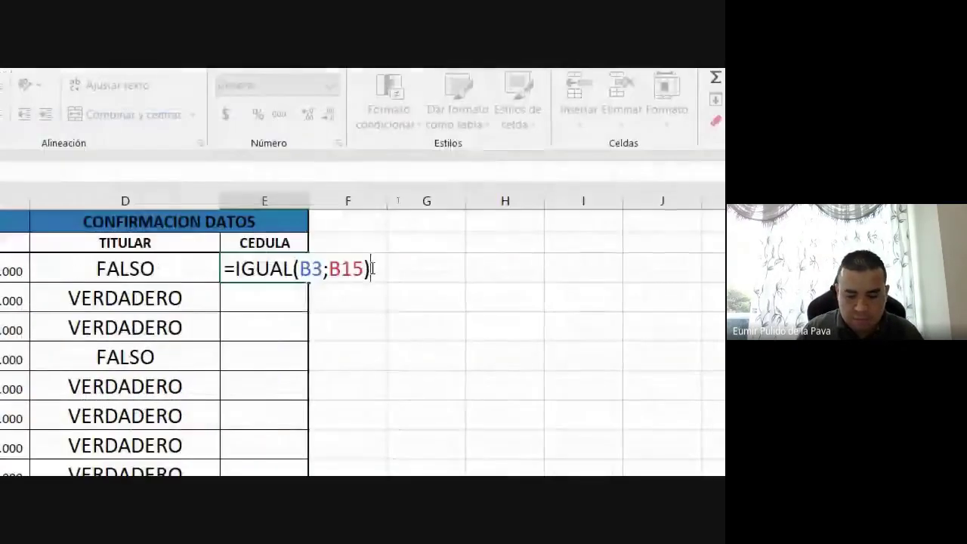
key(Return)
Step: Autofit column E and fill the E3 formula down to E11
double_click(309, 200)
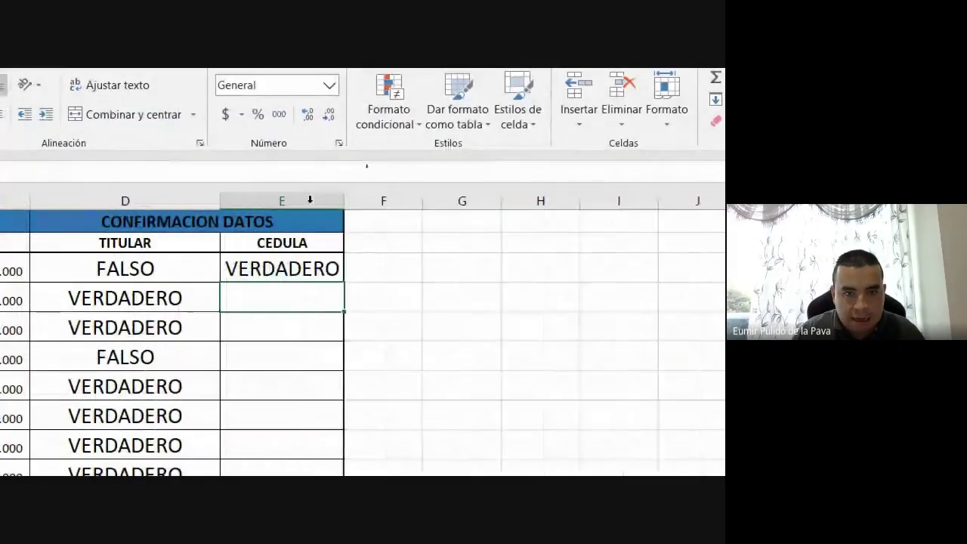
click(298, 268)
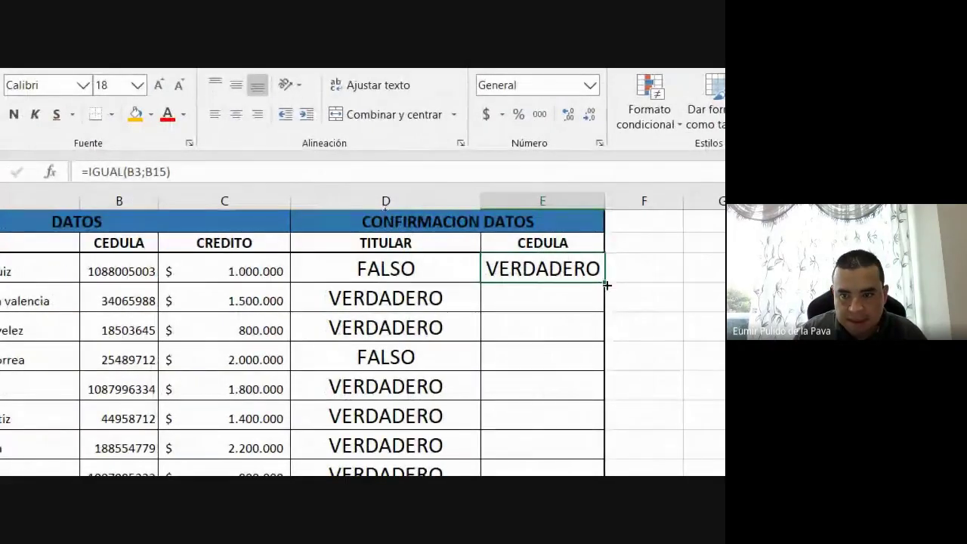
drag(606, 284, 602, 423)
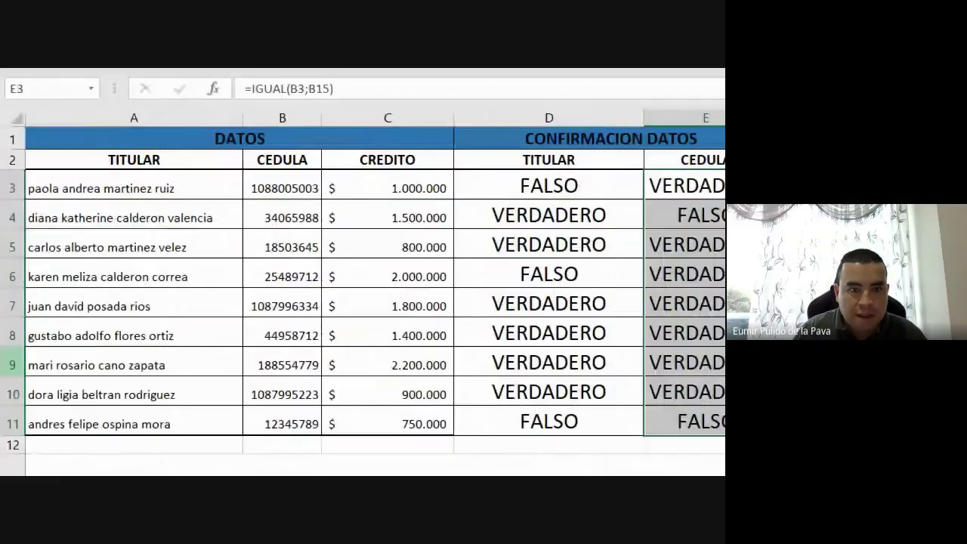
Step: Compare the row 4 cedula in B4 with its confirmation in B16 to explain E4's FALSO
click(161, 217)
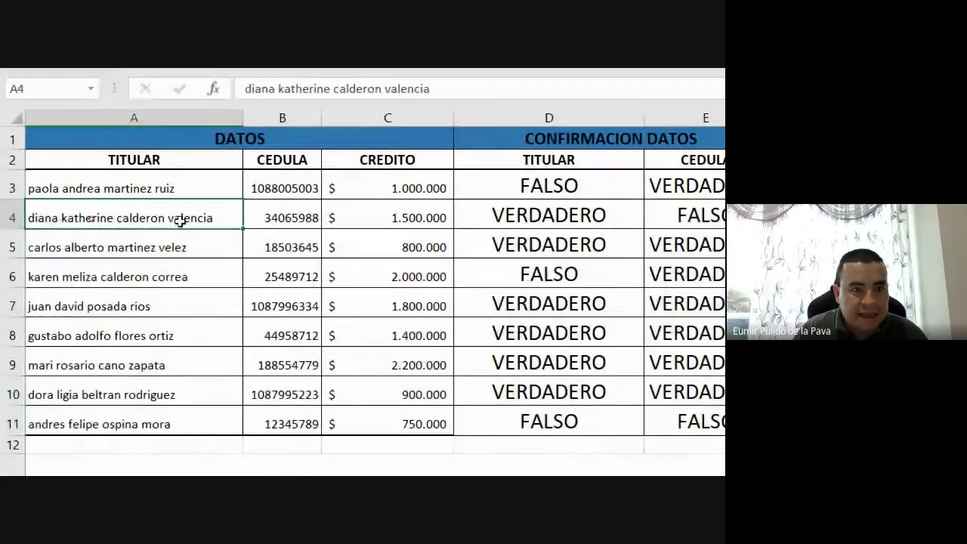
scroll(189, 221, down, 1)
scroll(139, 431, down, 2)
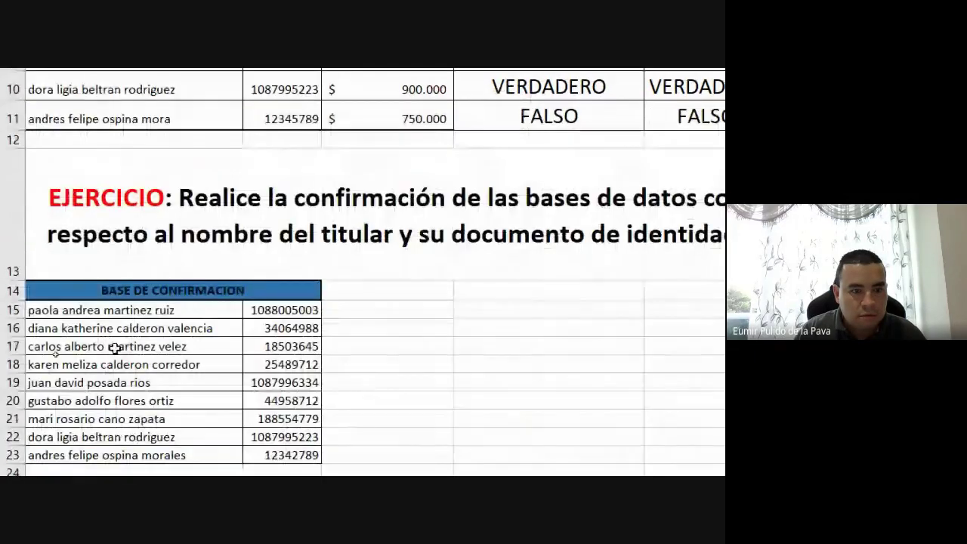
click(79, 329)
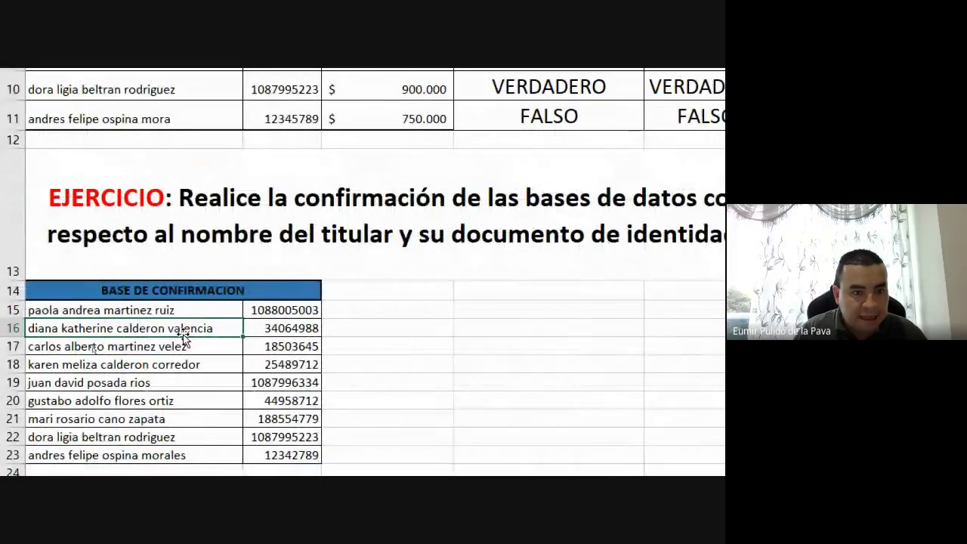
scroll(267, 332, up, 3)
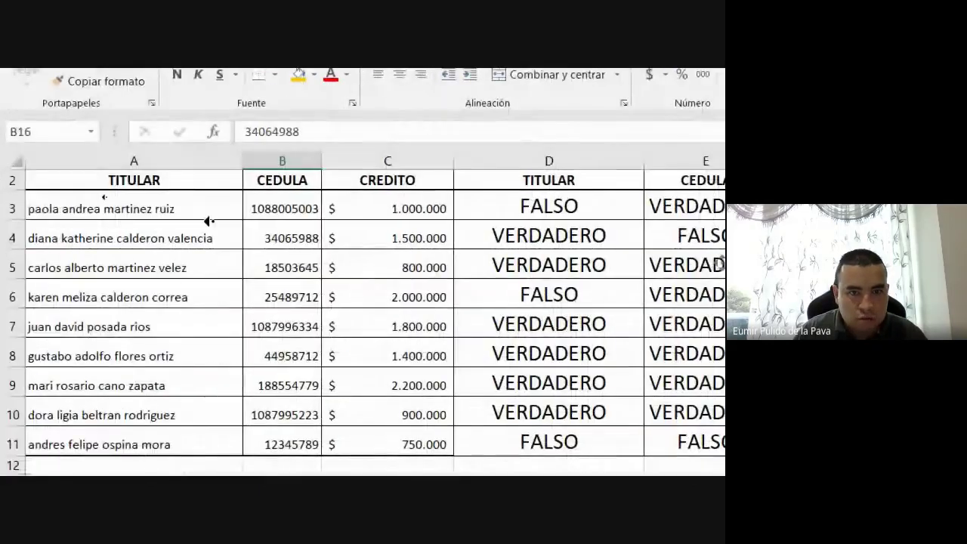
click(267, 240)
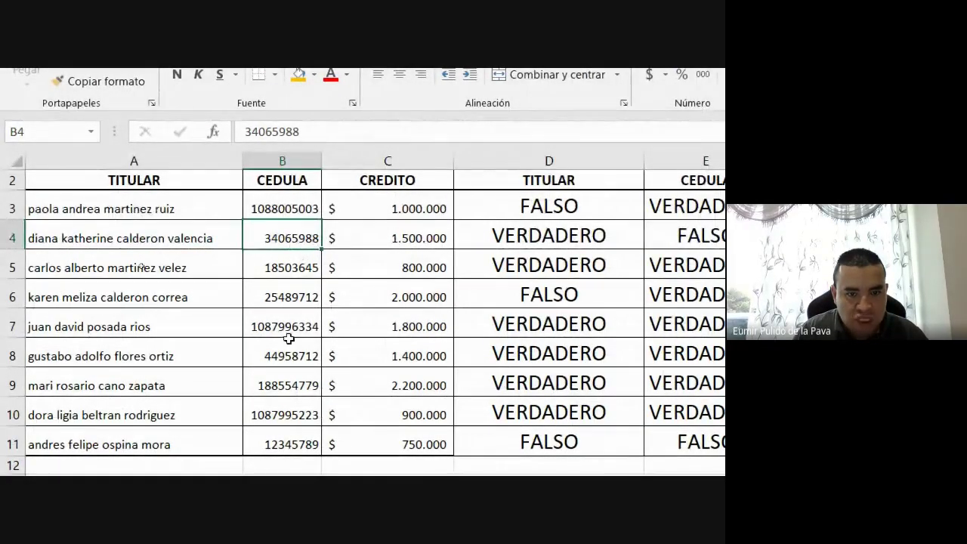
scroll(289, 339, down, 3)
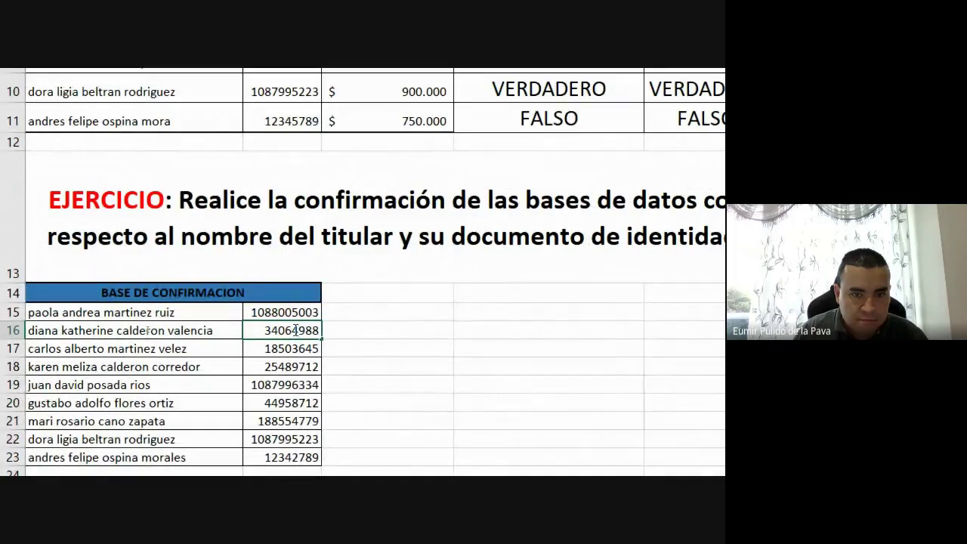
double_click(297, 330)
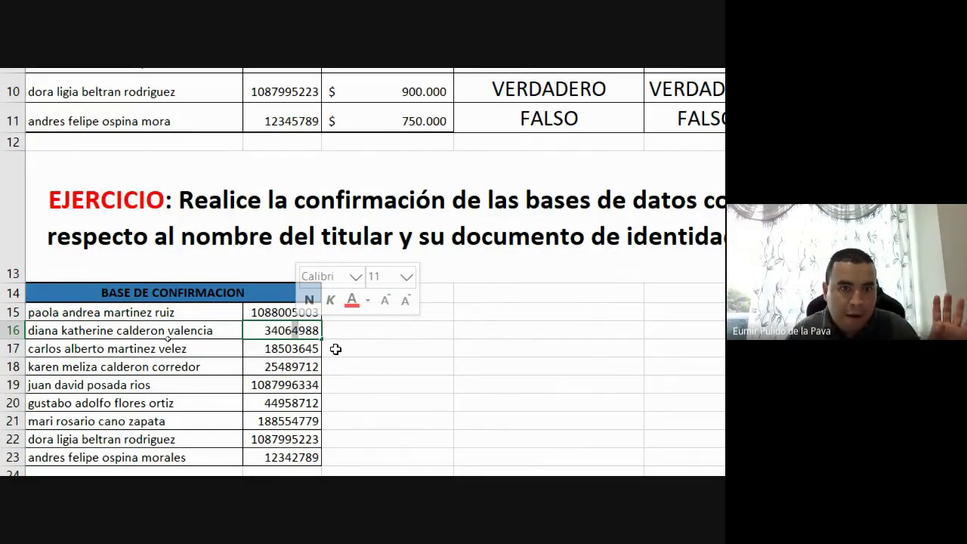
scroll(290, 283, up, 3)
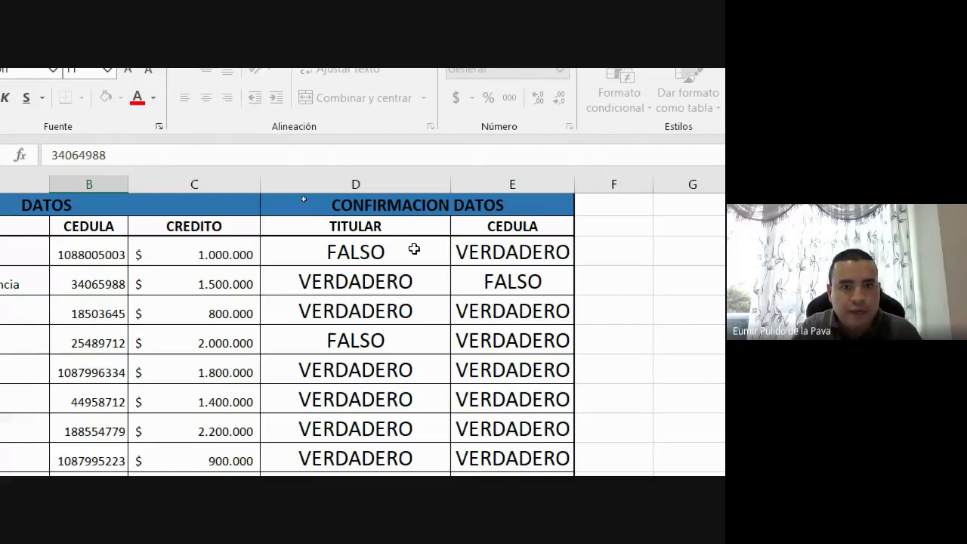
Step: Show D3's =IGUAL(A3;A15) formula, then leave the cell unchanged
double_click(414, 249)
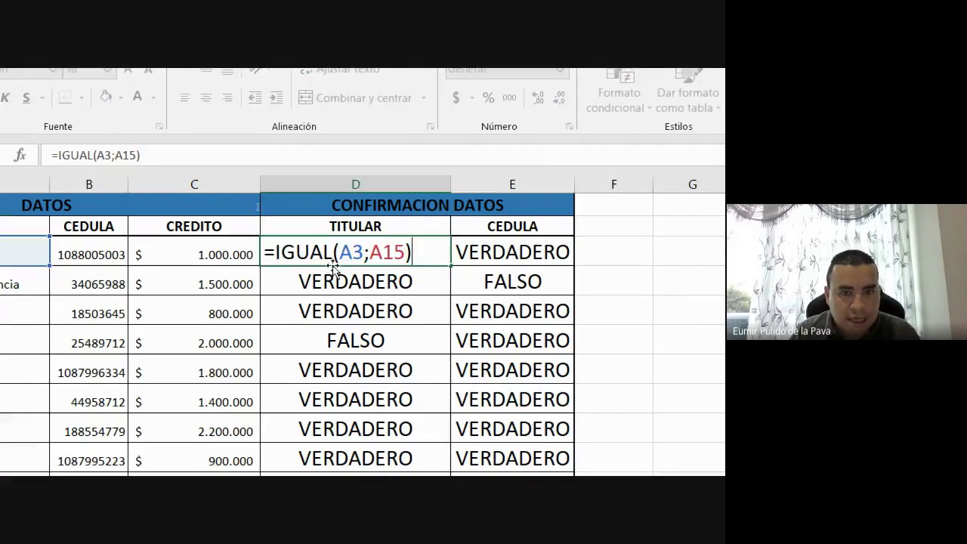
drag(276, 251, 333, 252)
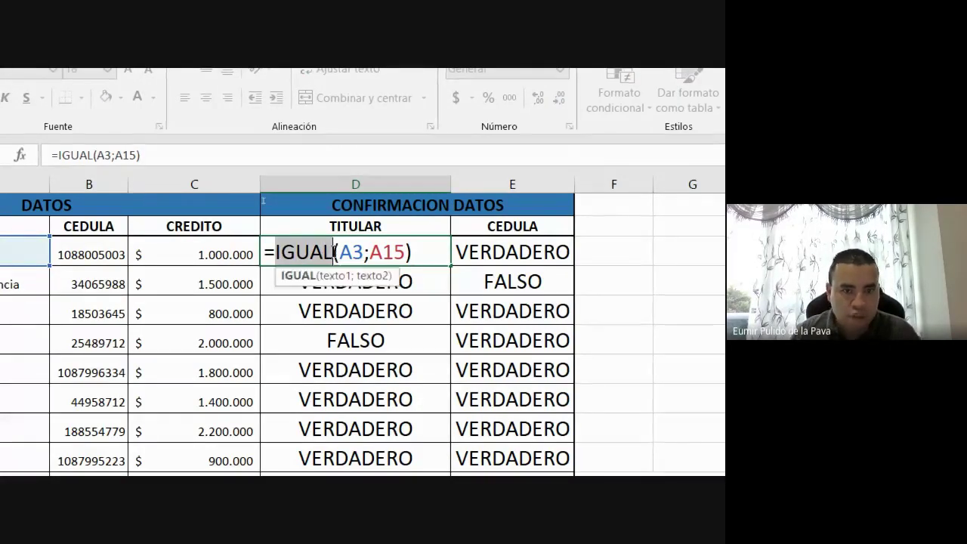
key(Return)
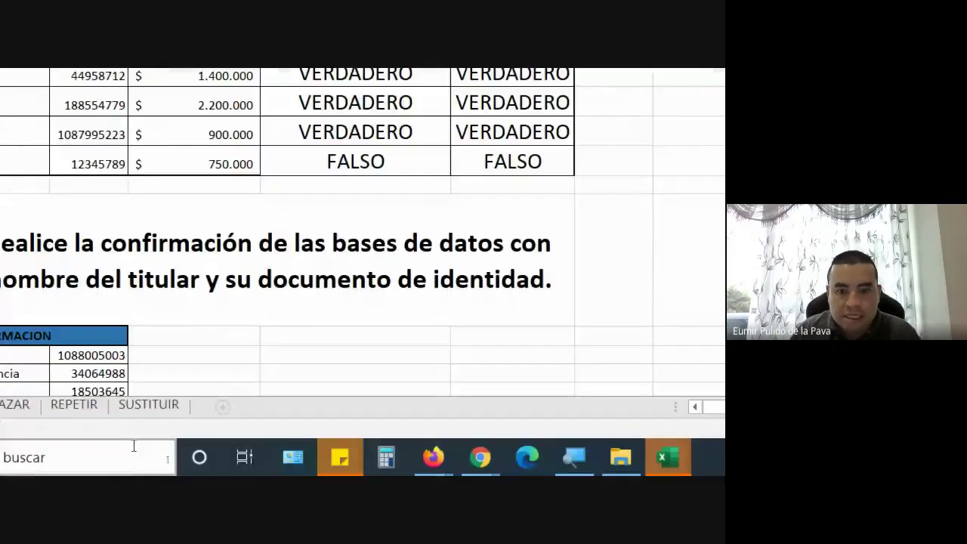
Step: Reduce the screen magnifier from 200% to 100% and minimize it
click(563, 458)
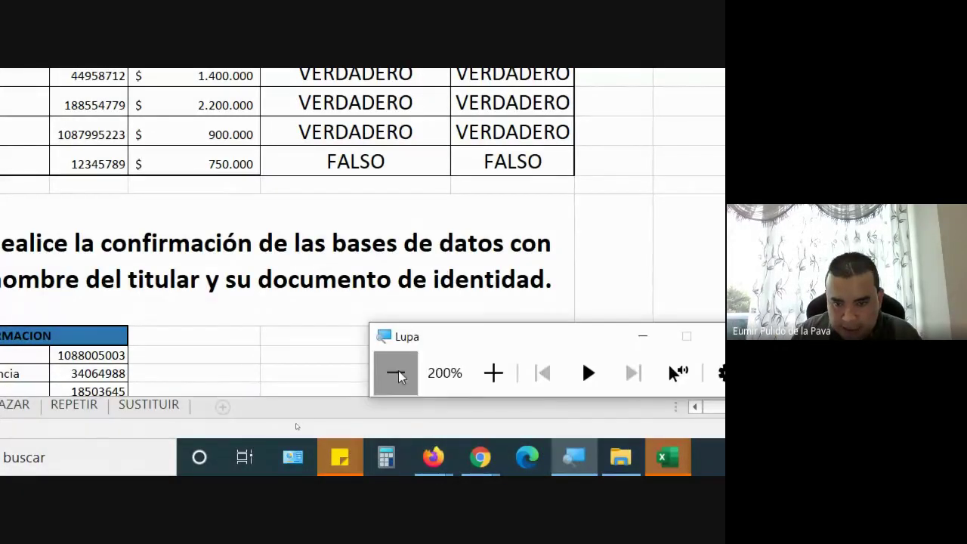
click(395, 371)
click(418, 406)
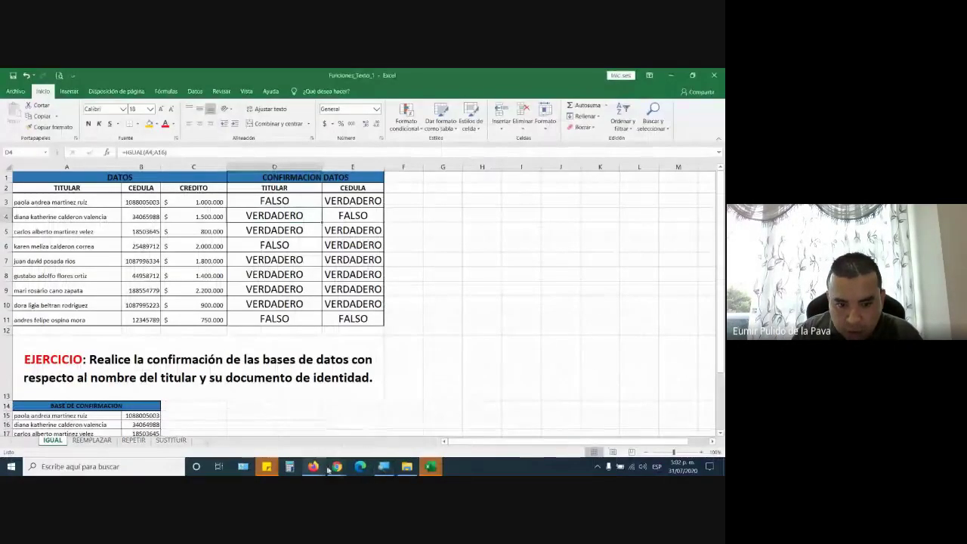
Step: Glance at the Meet call, then select D38 at the bottom of the attendance list
mouse_move(337, 466)
click(306, 436)
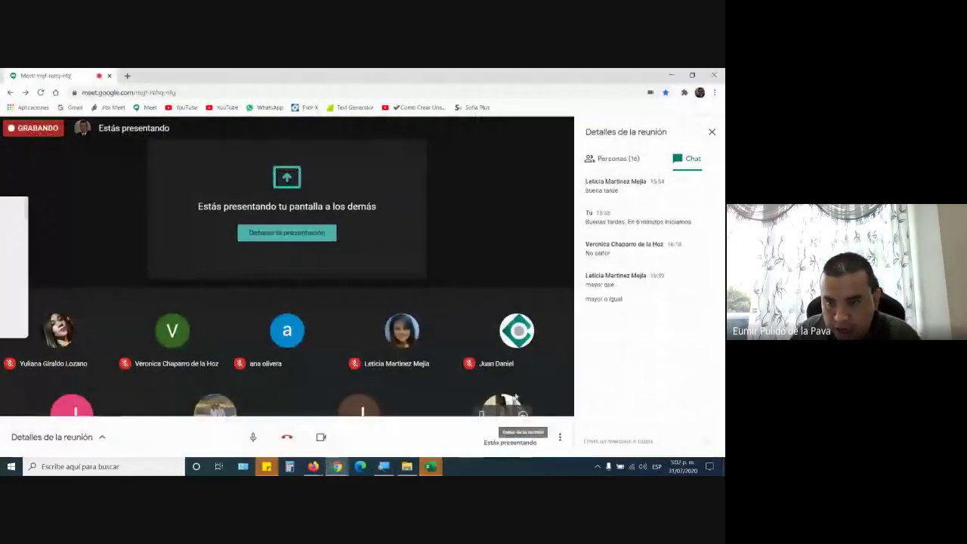
mouse_move(431, 468)
click(399, 437)
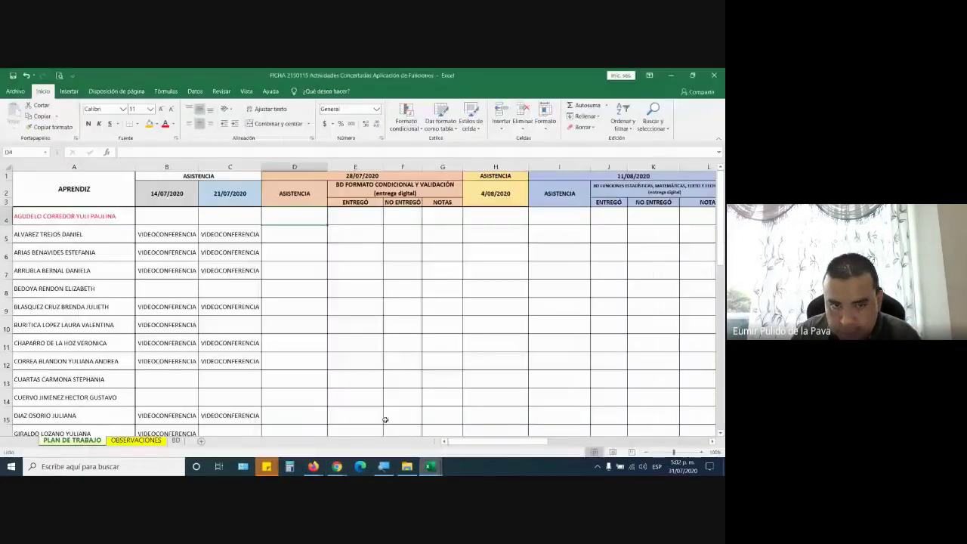
scroll(322, 349, down, 5)
scroll(330, 334, down, 5)
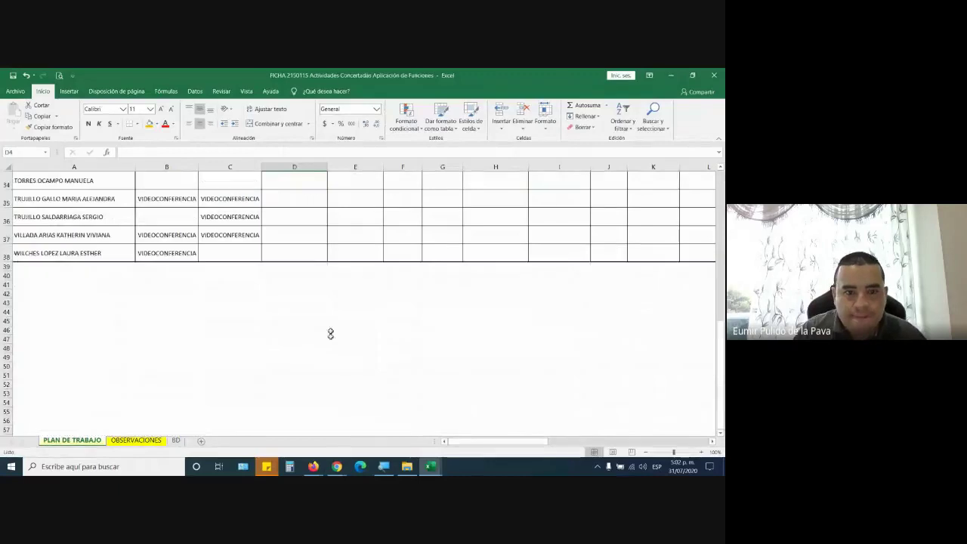
click(308, 253)
Step: Check Meet's participant list against the sheet and select D37
key(alt+Tab)
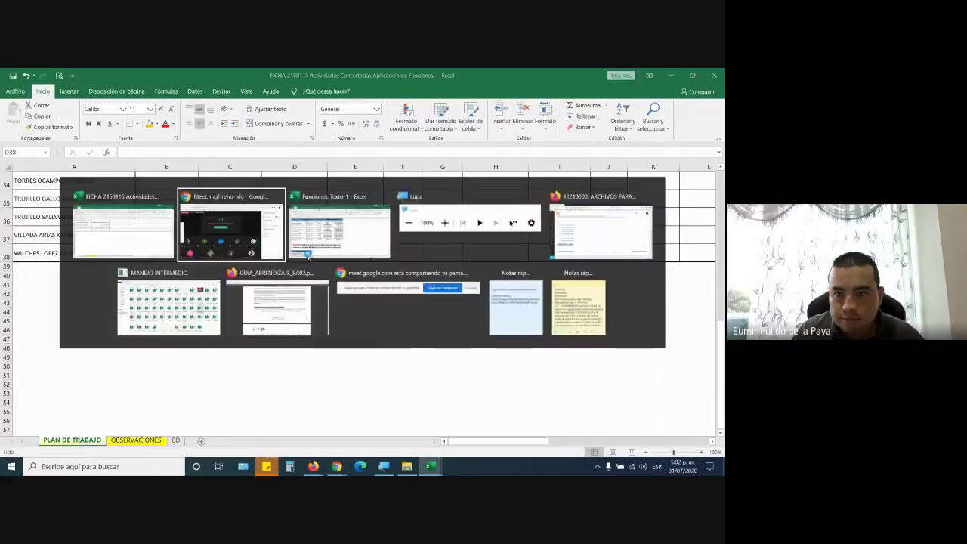
click(614, 158)
scroll(705, 343, down, 5)
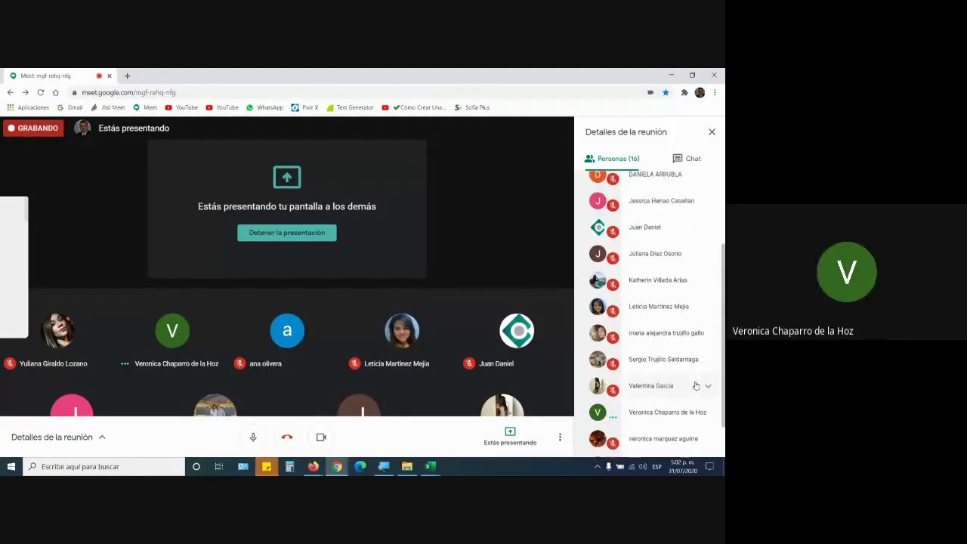
key(alt+Tab)
key(Up)
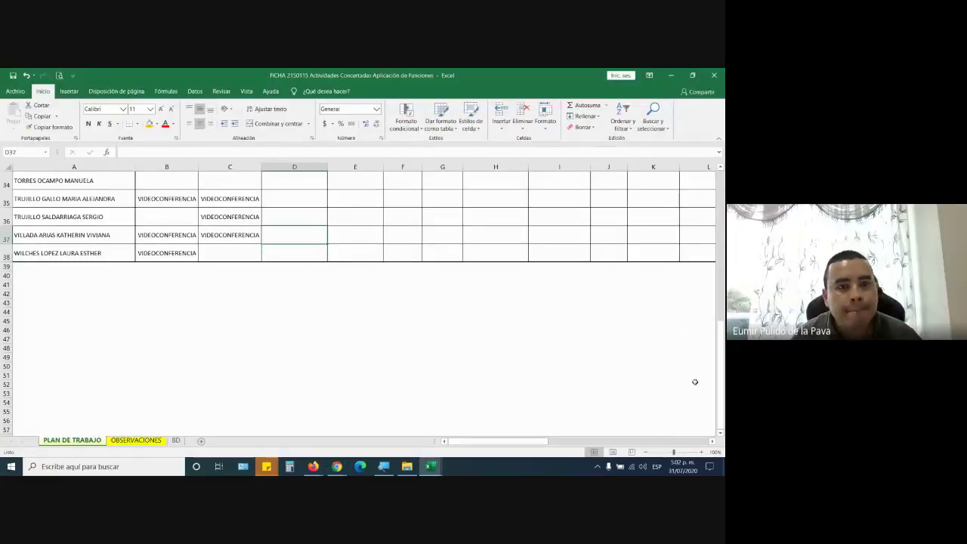
key(alt+Tab)
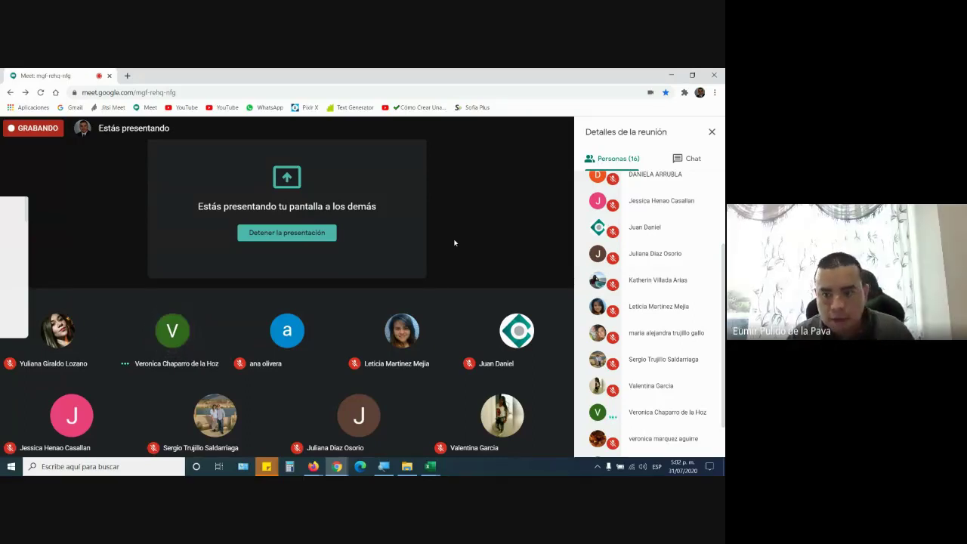
key(alt+Tab)
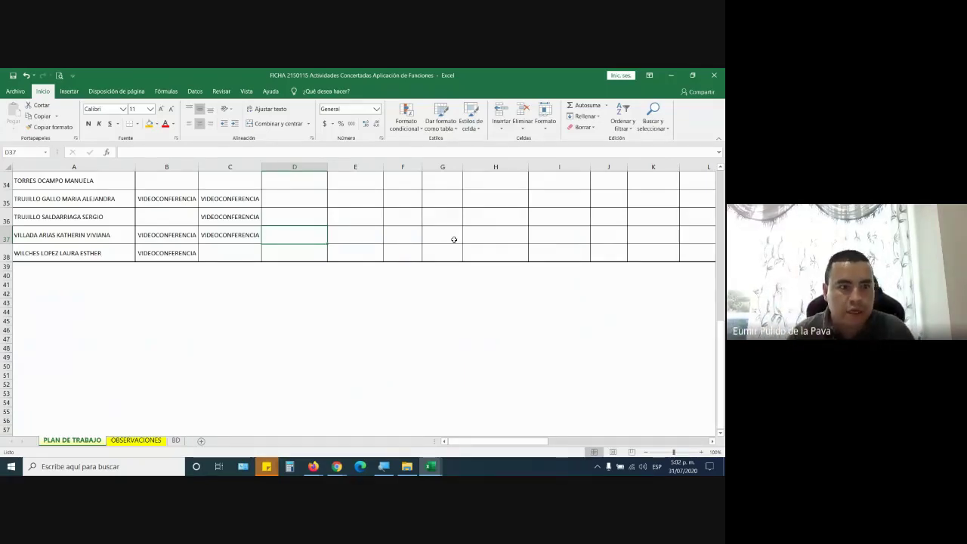
key(alt+Tab)
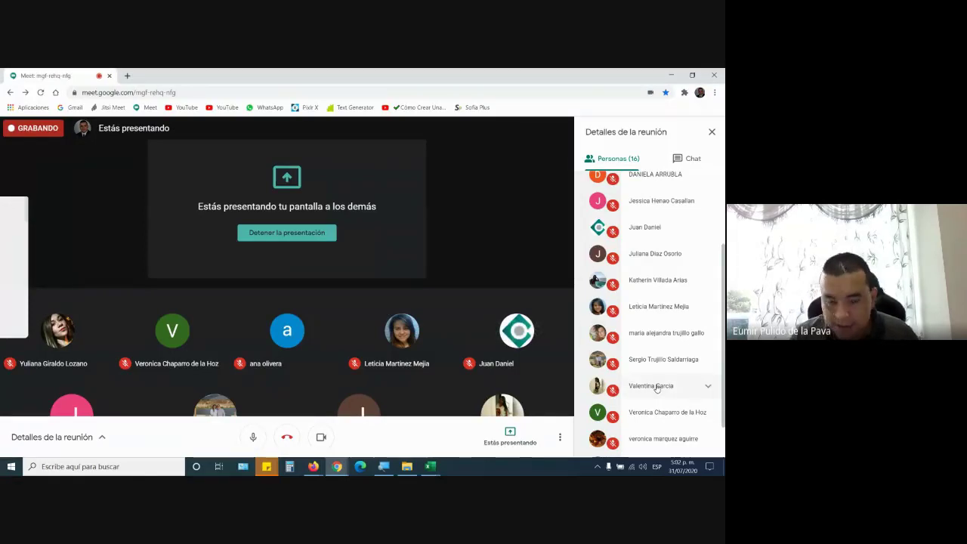
key(alt+Tab)
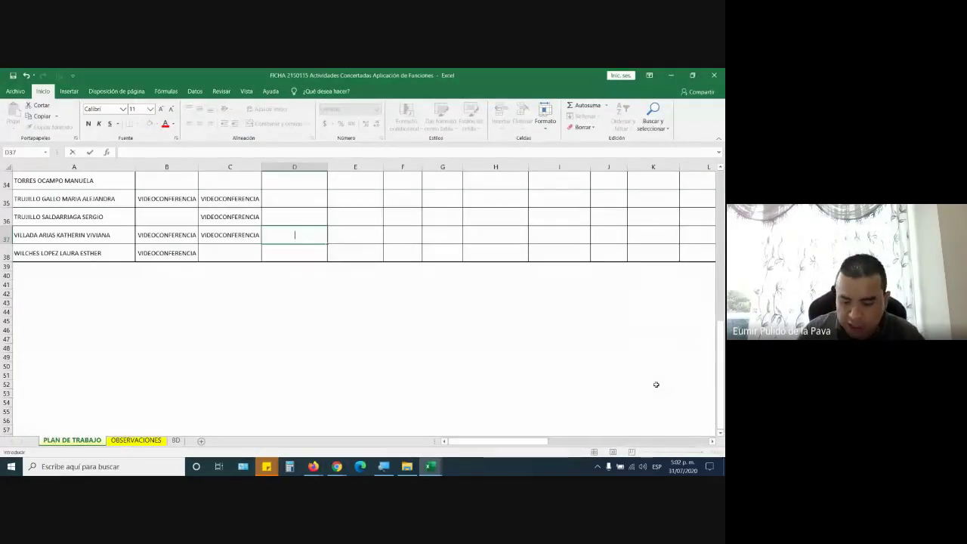
Step: Mark D37 as VIDEOCONFERENCIA and autofit column D
text(VIDE)
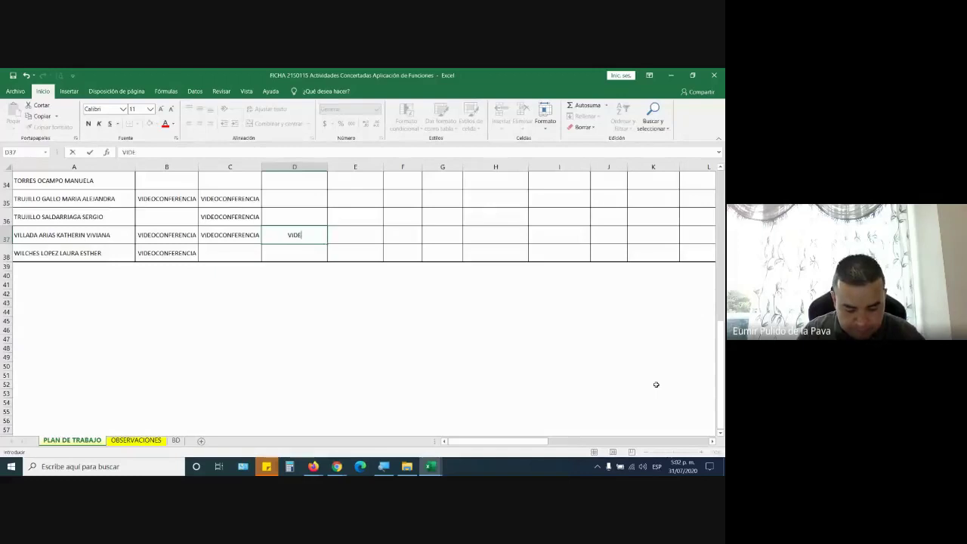
text(OCONFERENCIA)
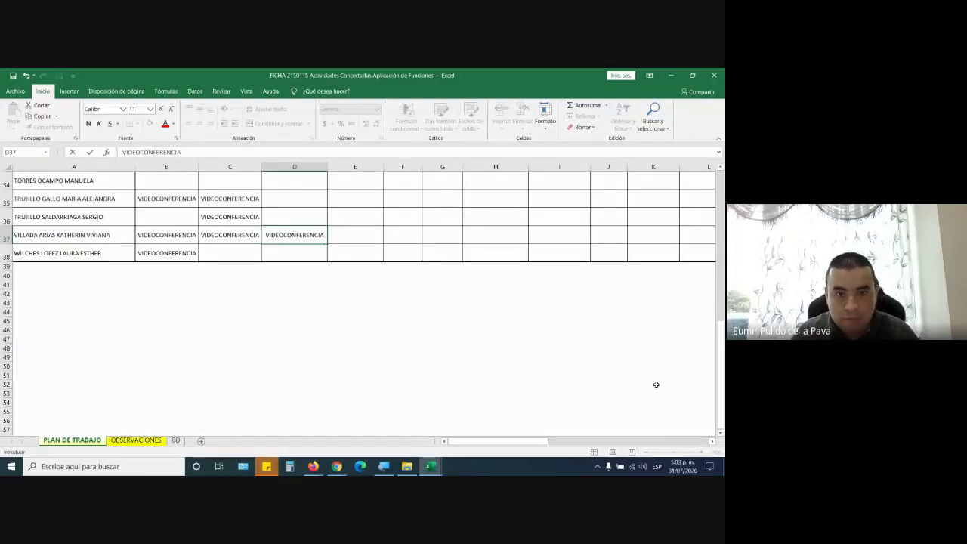
key(Up)
double_click(327, 166)
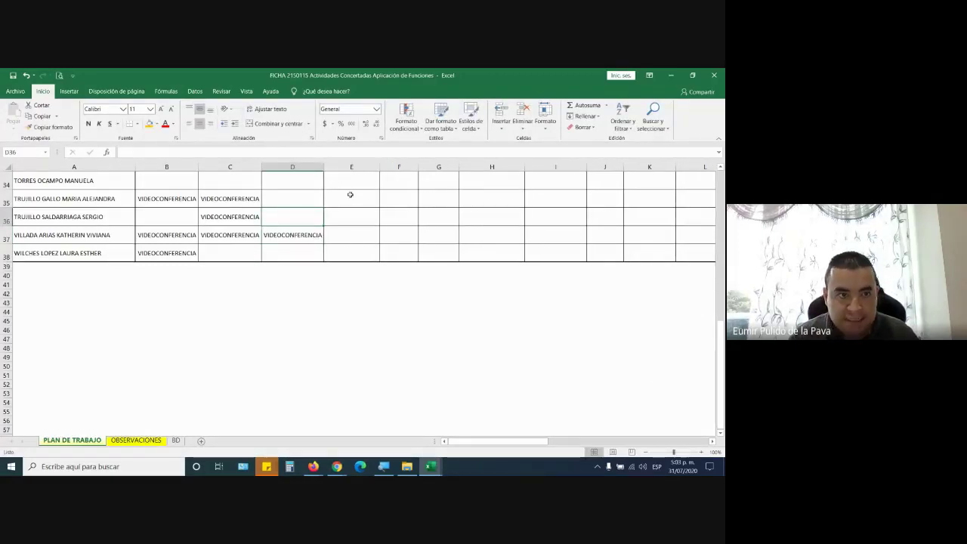
key(alt+Tab)
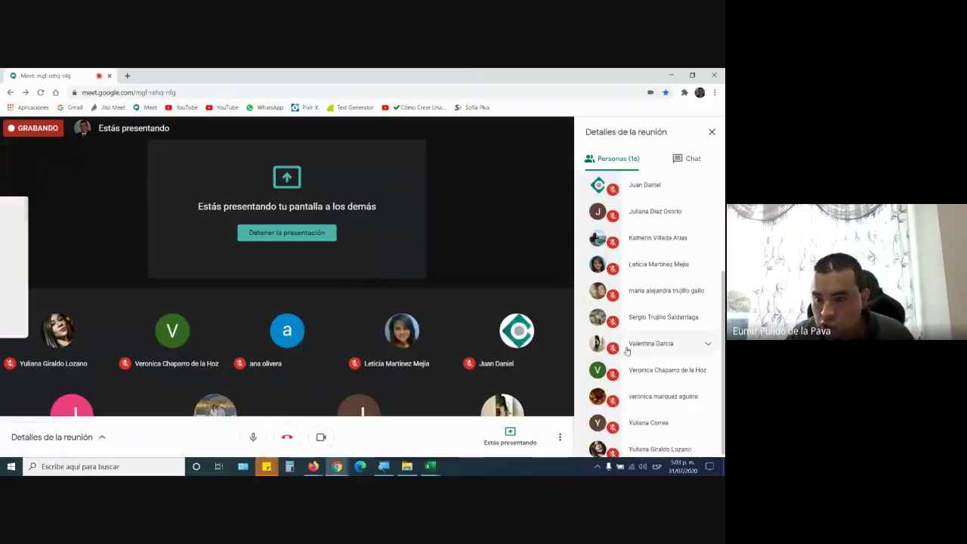
key(alt+Tab)
Step: Mark D36 and D35 as VIDEOCONFERENCIA and put V in E35
text(V)
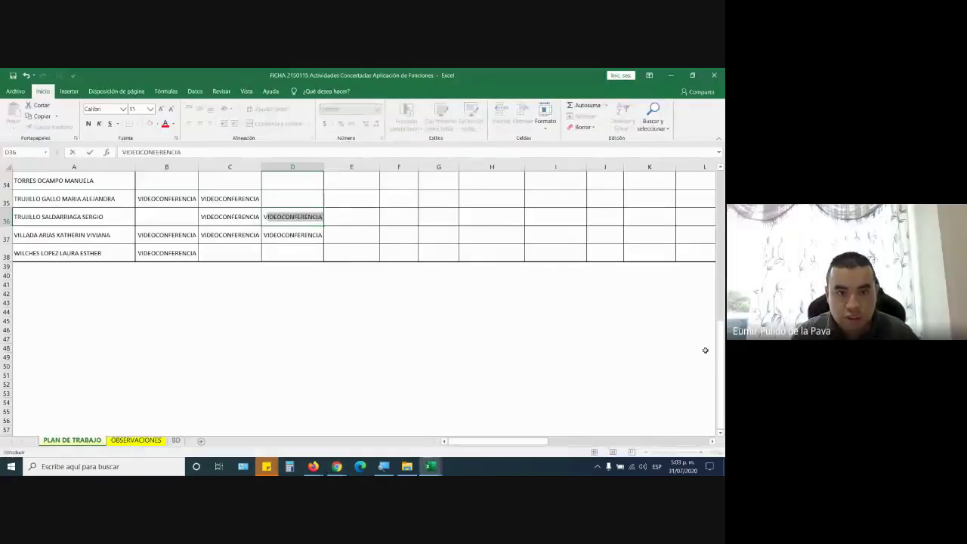
key(Up)
key(Right)
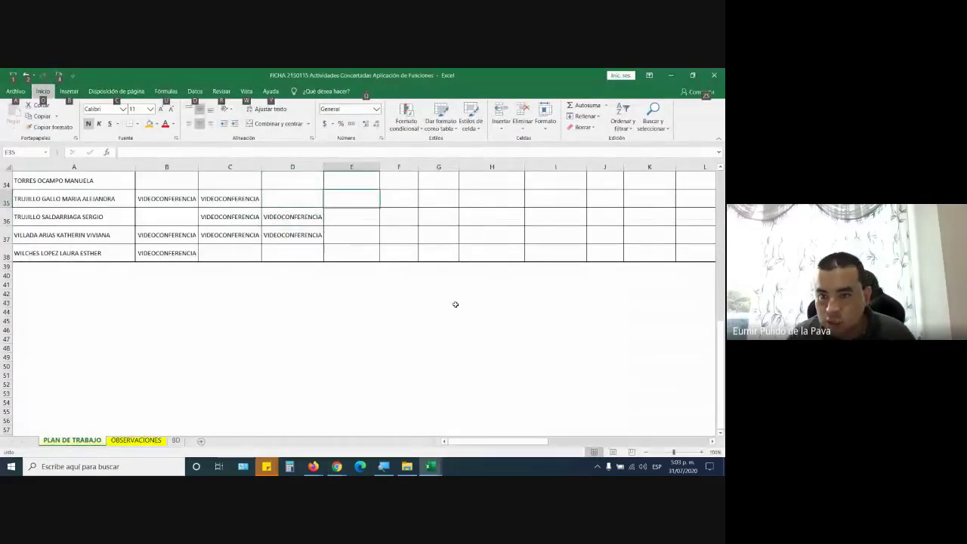
key(alt+Tab)
key(alt+Tab)
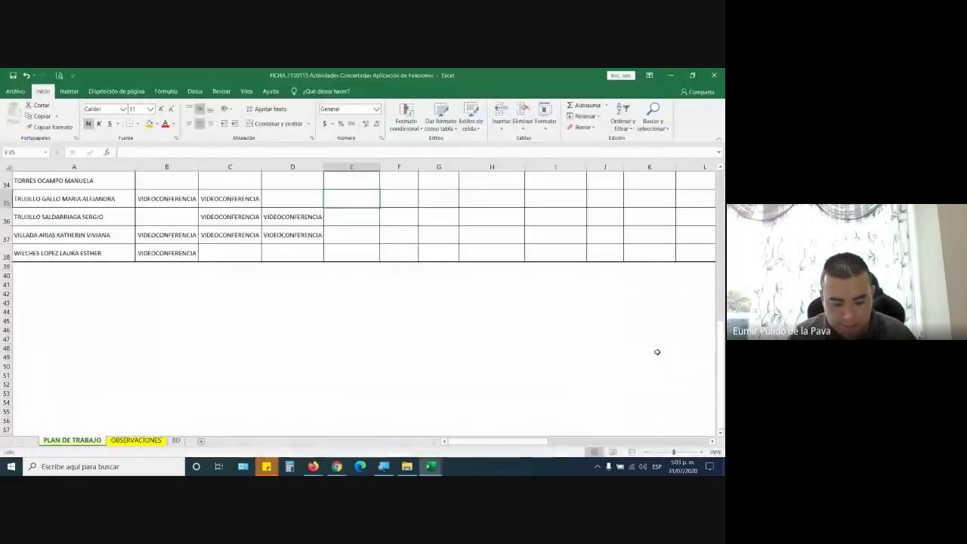
text(v)
key(Left)
text(v)
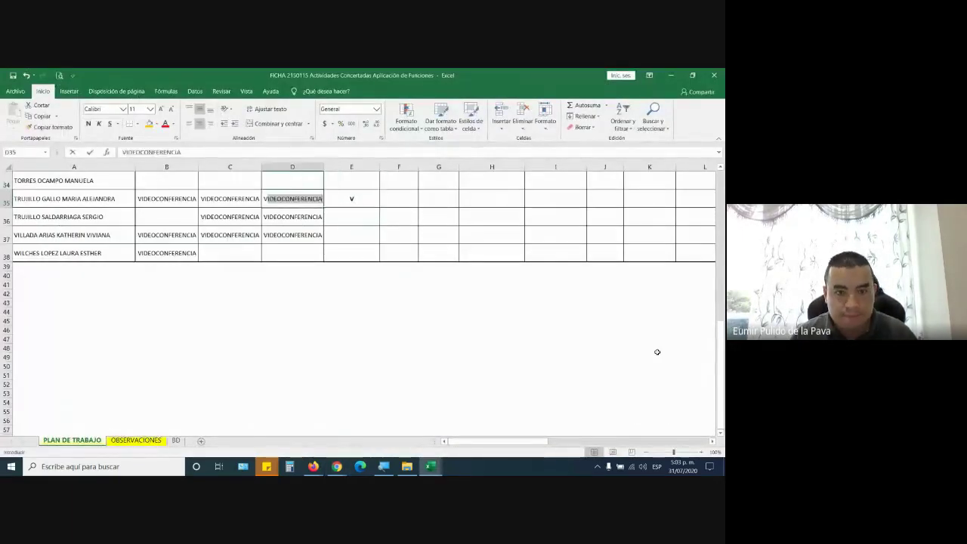
key(Up)
key(alt+Tab)
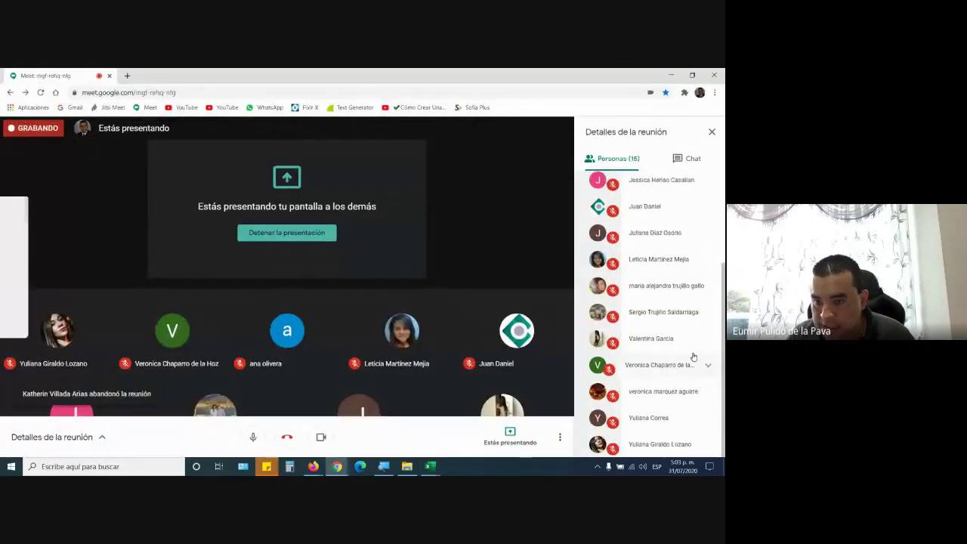
key(alt+Tab)
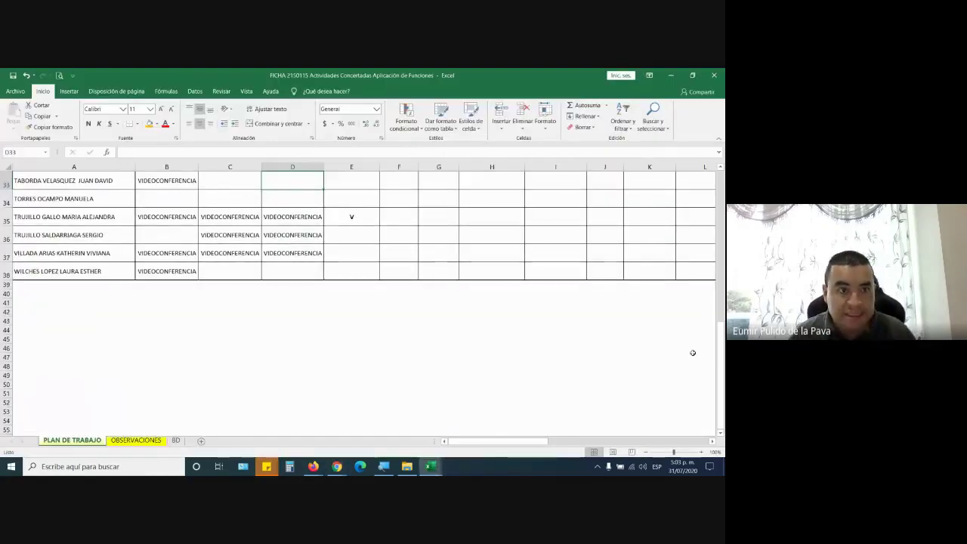
Step: Check the Meet participant list and mark D32 as VIDEOCONFERENCIA
key(alt+Tab)
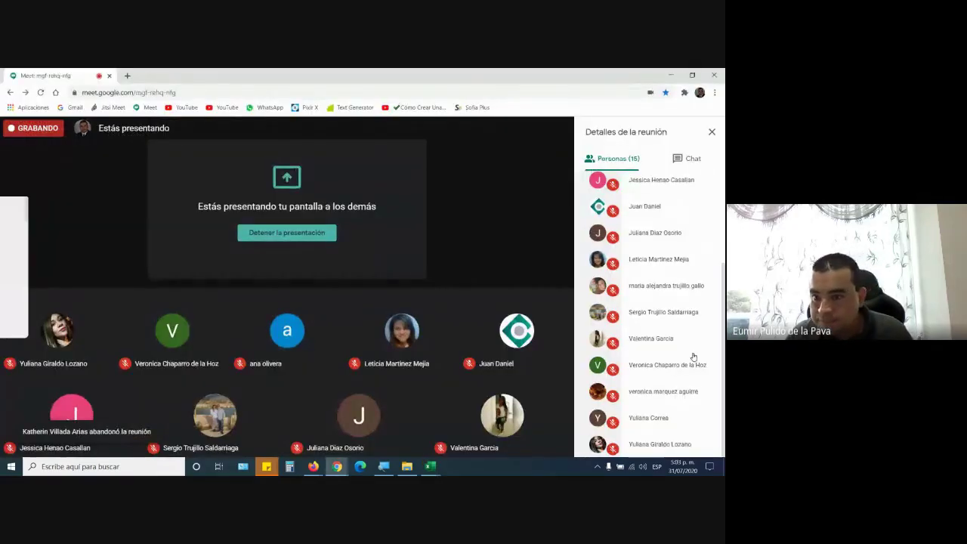
scroll(692, 357, up, 1)
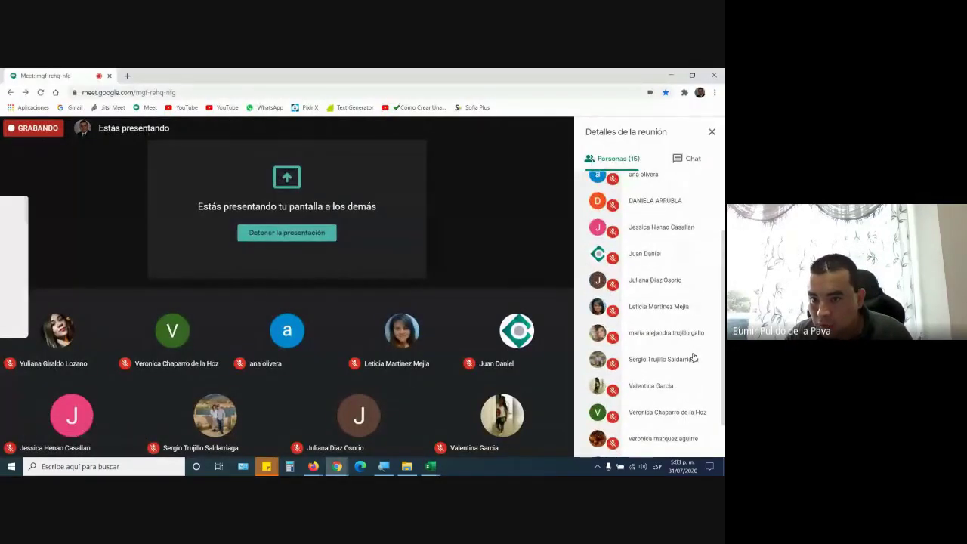
key(alt+Tab)
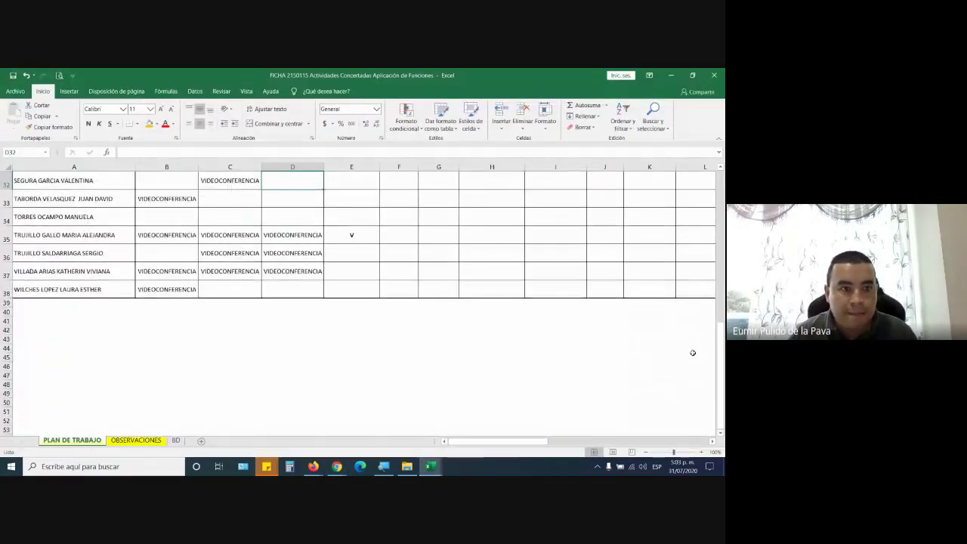
key(alt+Tab)
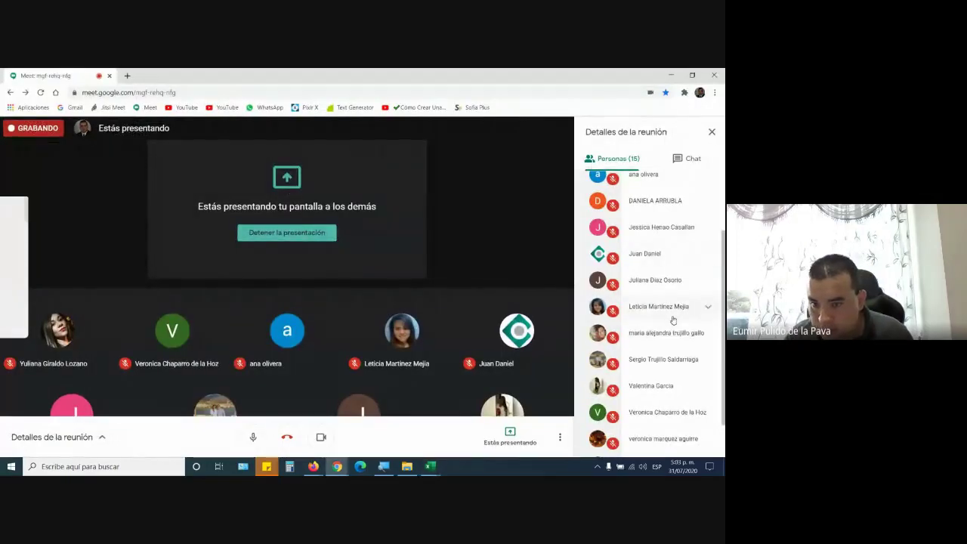
key(alt+Tab)
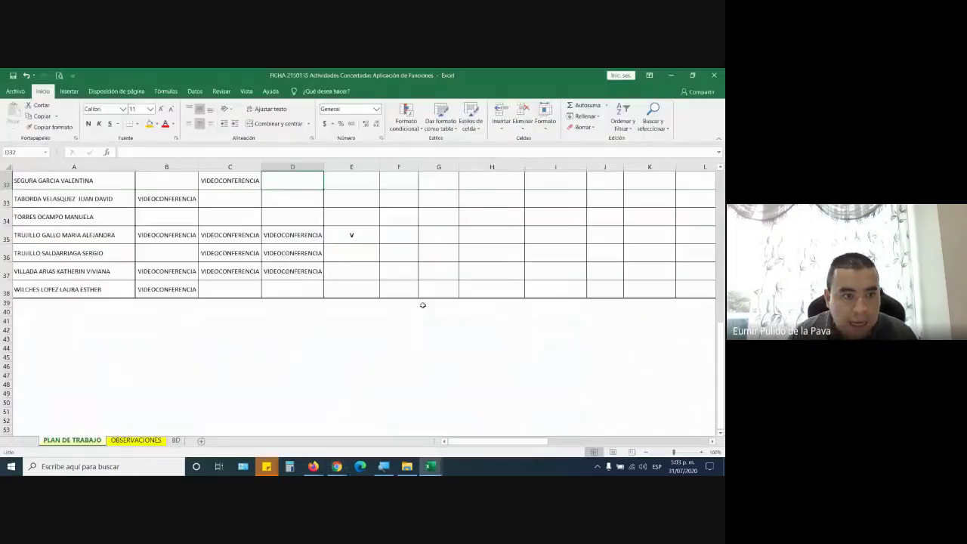
key(alt+Tab)
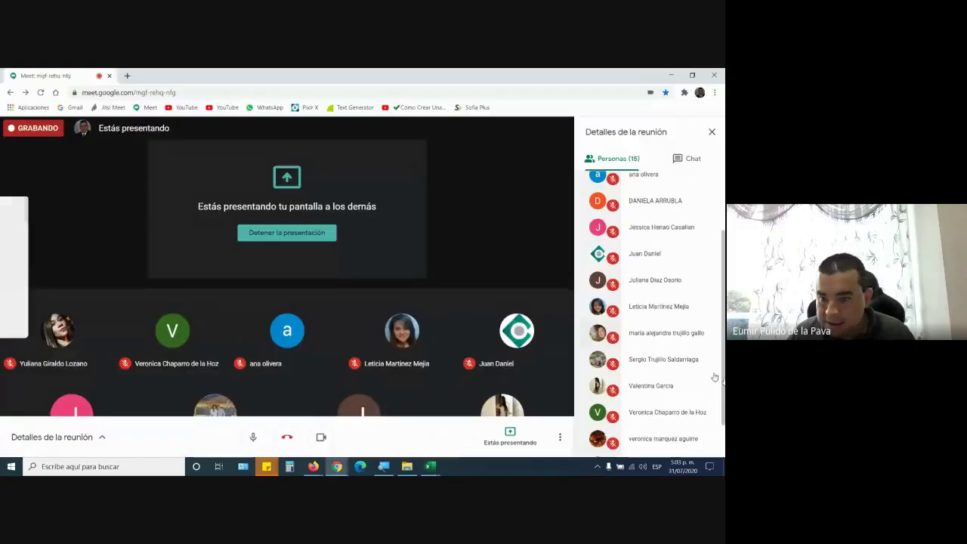
key(alt+Tab)
Step: Keep cross-checking Meet participants and mark D29 as VIDEOCONFERENCIA
scroll(667, 393, up, 1)
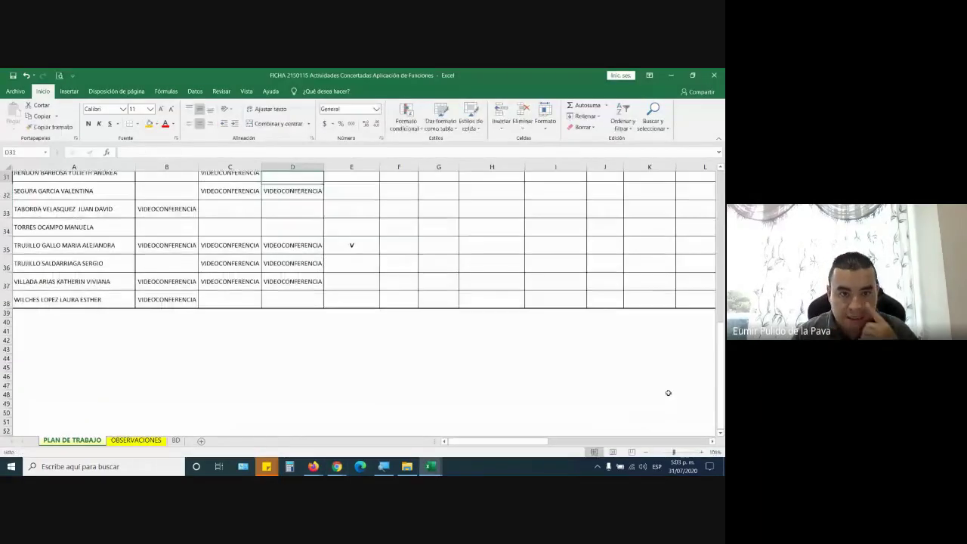
key(alt+Tab)
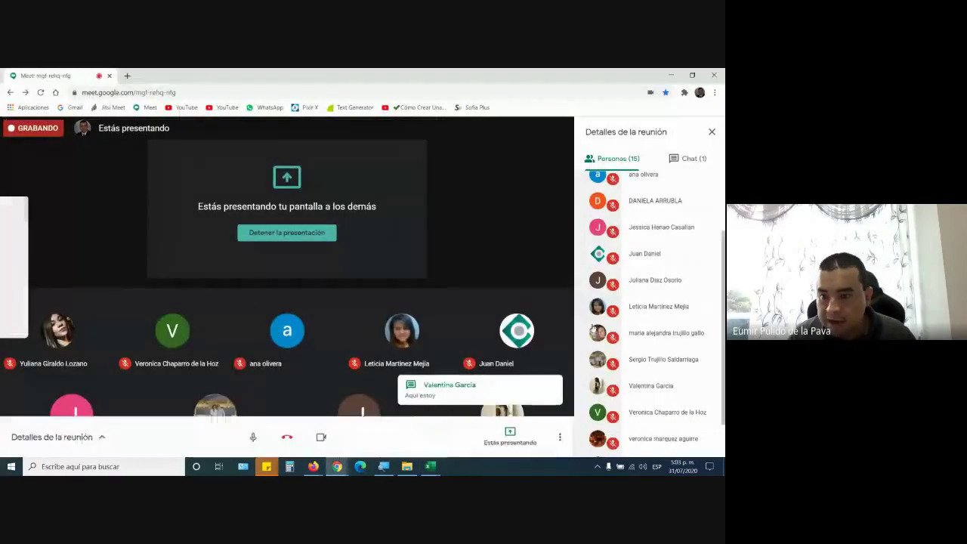
scroll(657, 408, down, 2)
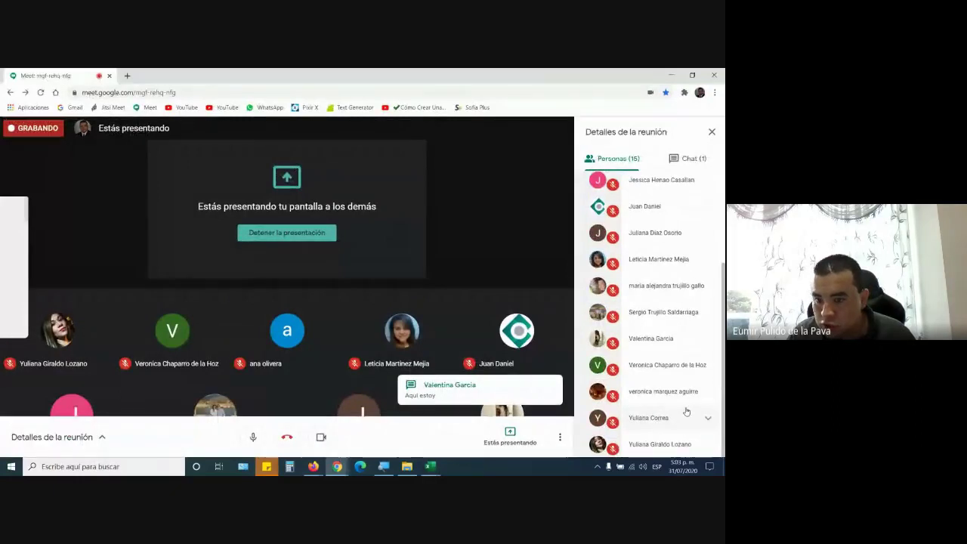
key(alt+Tab)
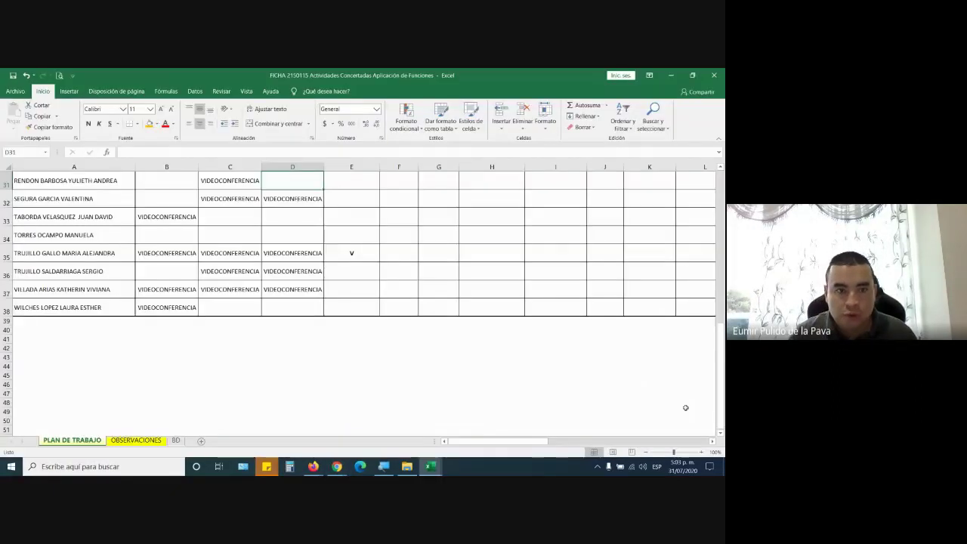
scroll(685, 407, up, 1)
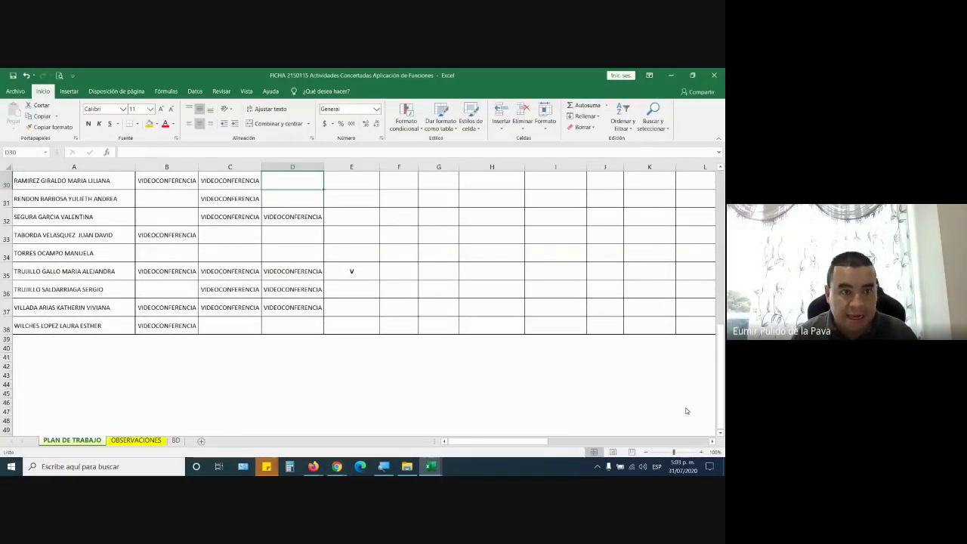
key(alt+Tab)
scroll(684, 410, up, 3)
scroll(684, 400, down, 1)
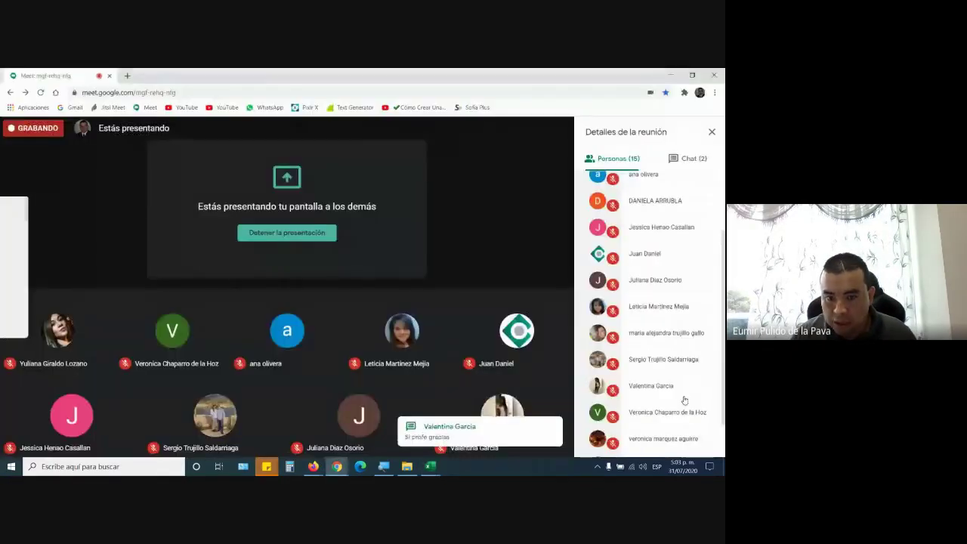
key(alt+Tab)
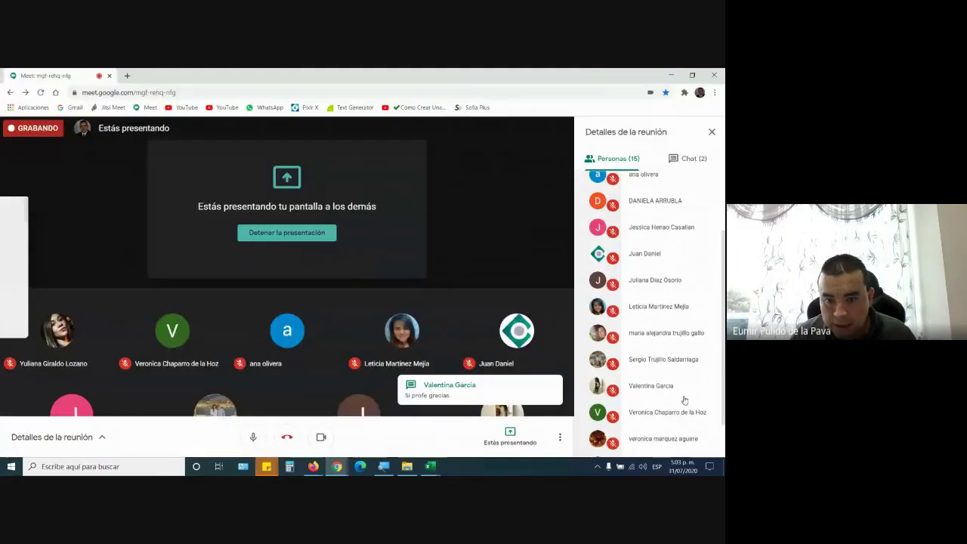
scroll(684, 398, up, 1)
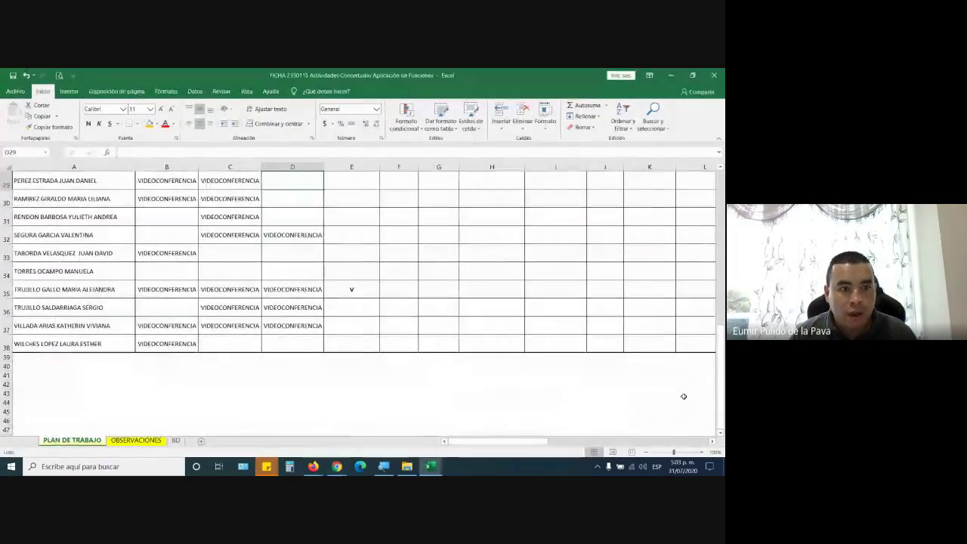
key(alt+Tab)
key(alt+Tab)
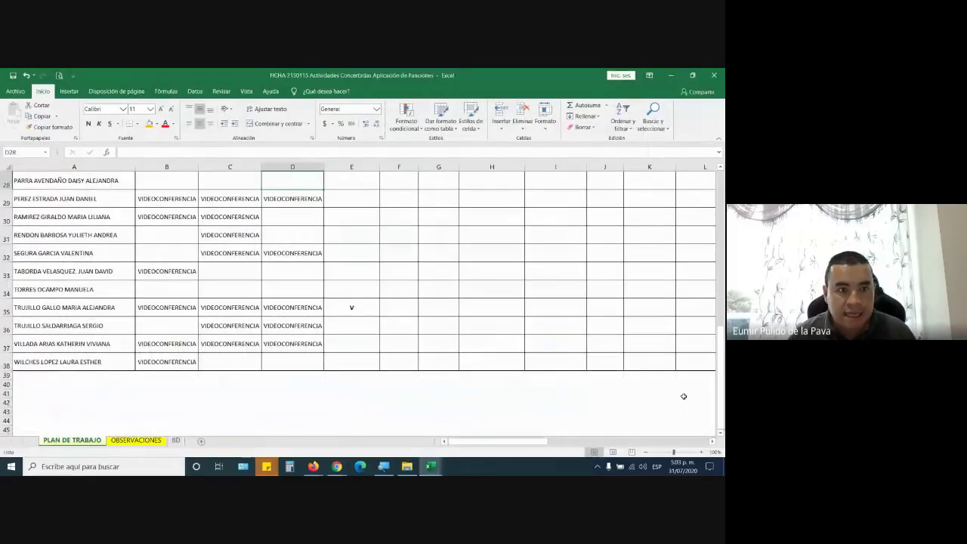
key(alt+Tab)
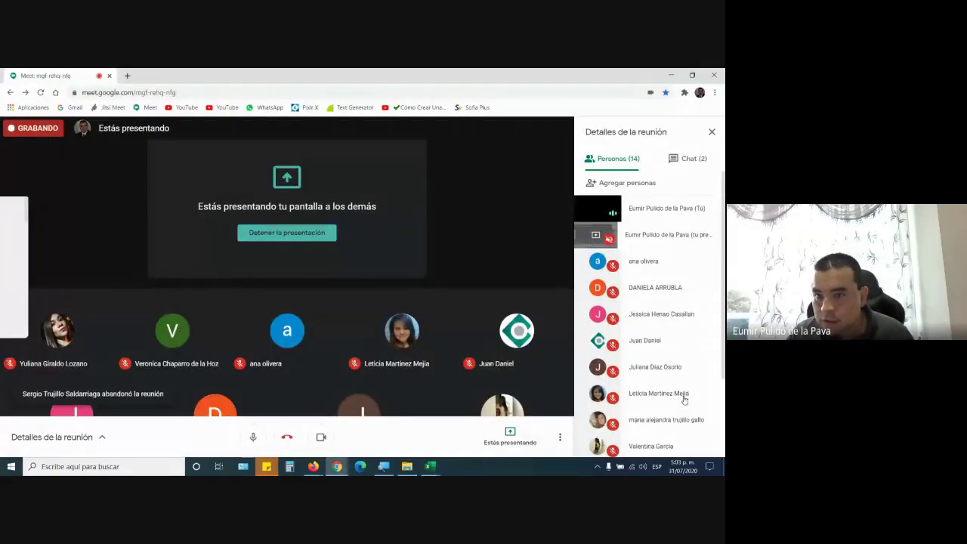
Step: Return to the Meet call and open its More options menu
key(alt+Tab)
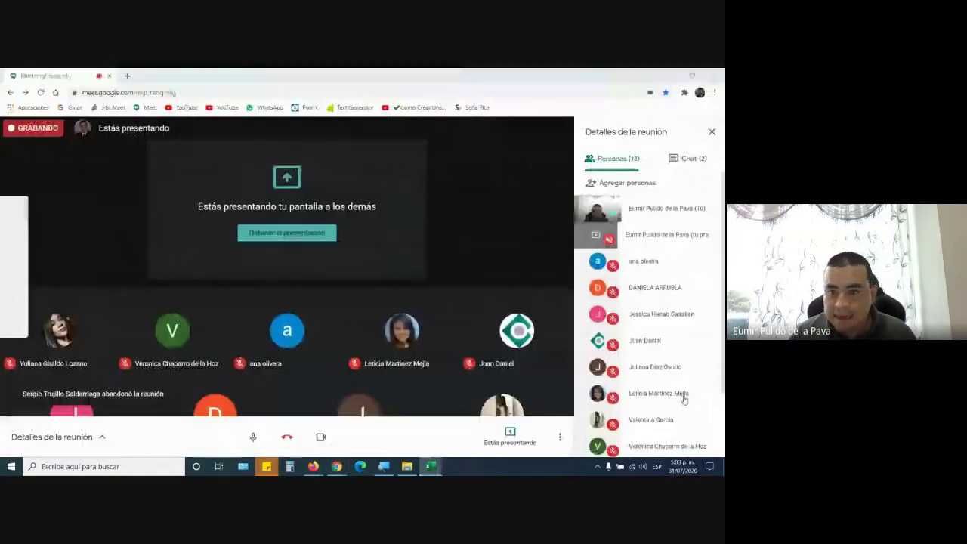
key(alt+Tab)
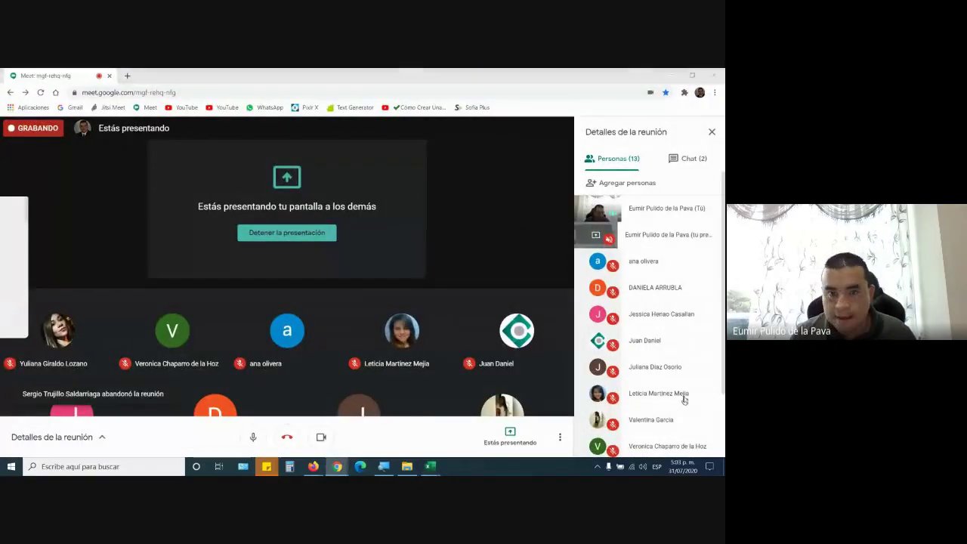
key(alt+Tab)
key(alt+Tab)
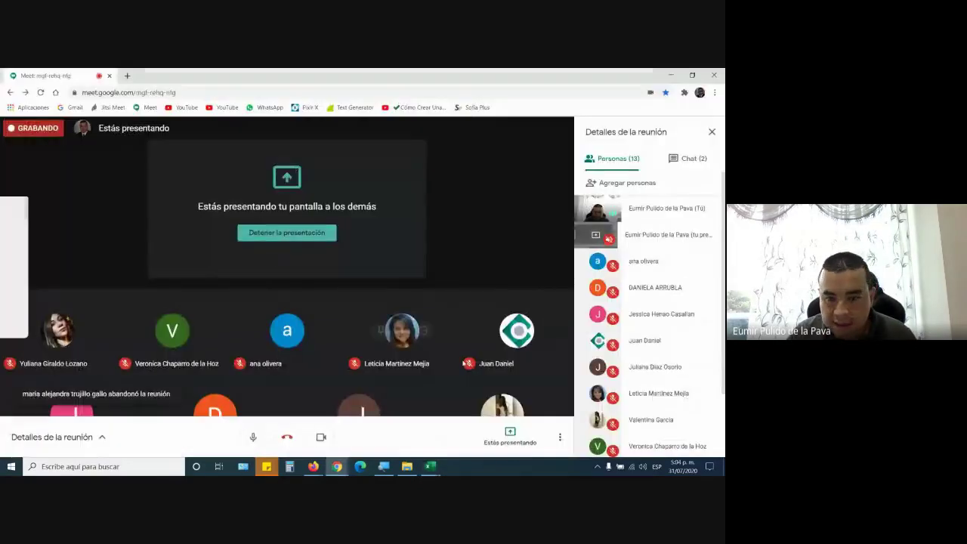
click(560, 437)
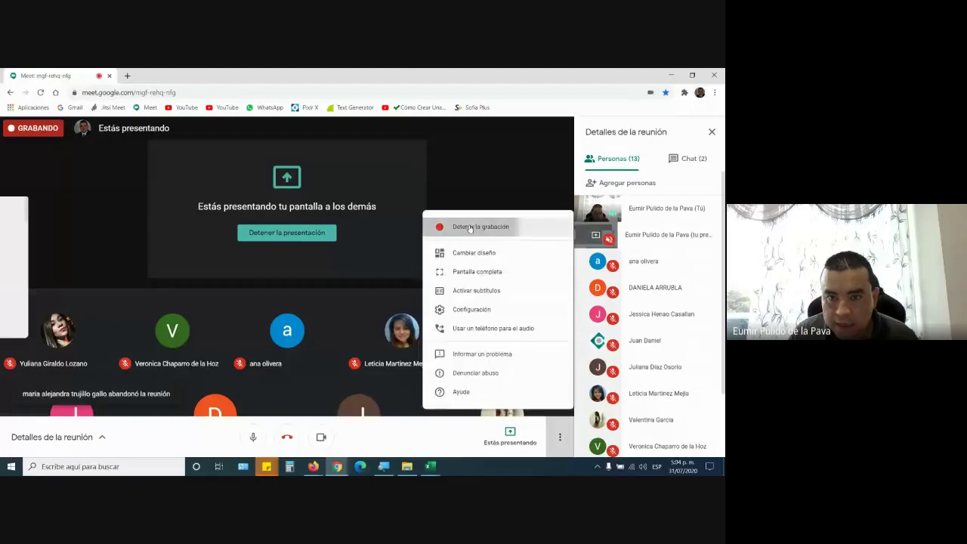